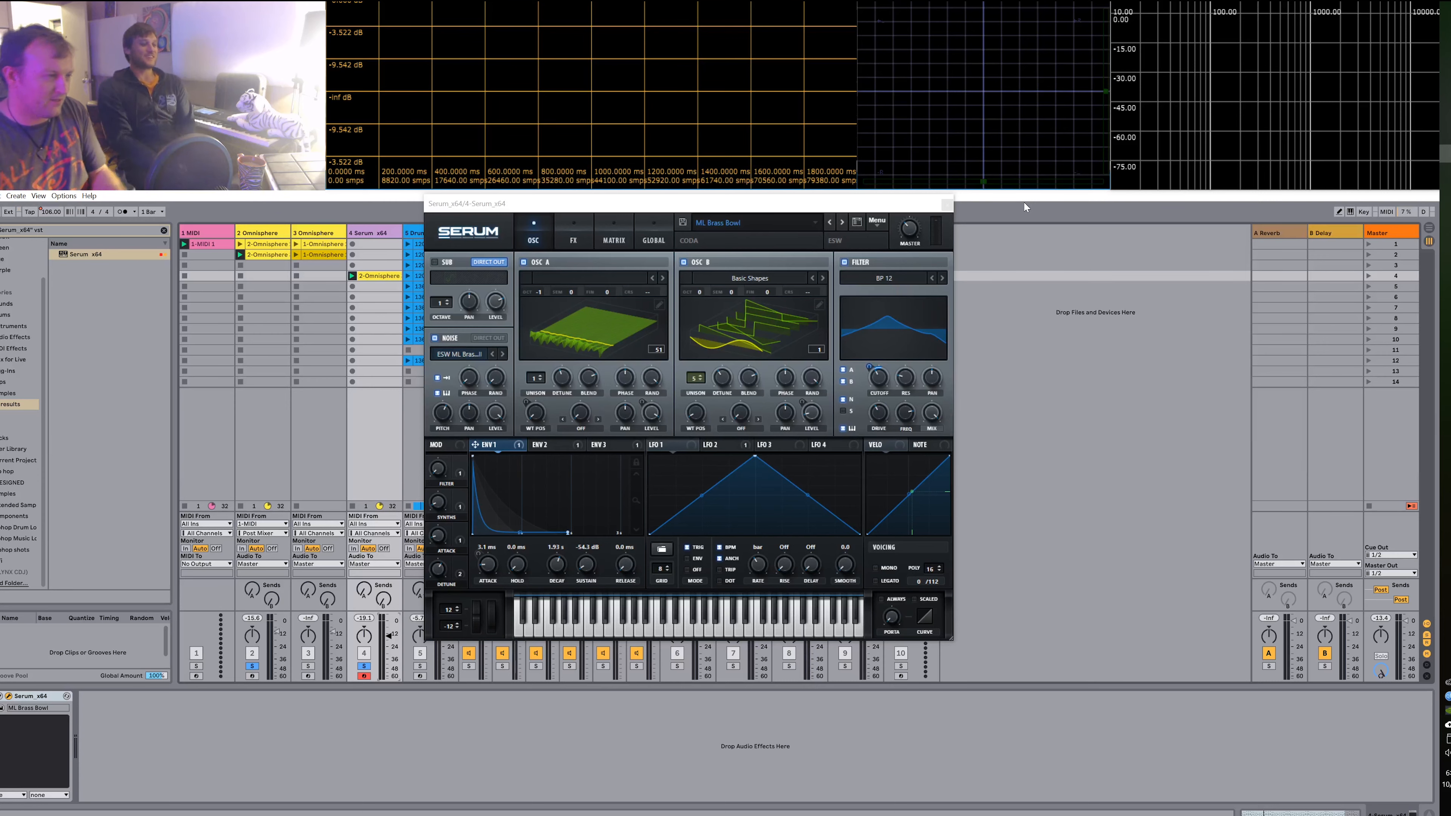
Move the Serum plugin window away from the transport controls and close it.
click(940, 211)
drag(940, 210, 1180, 98)
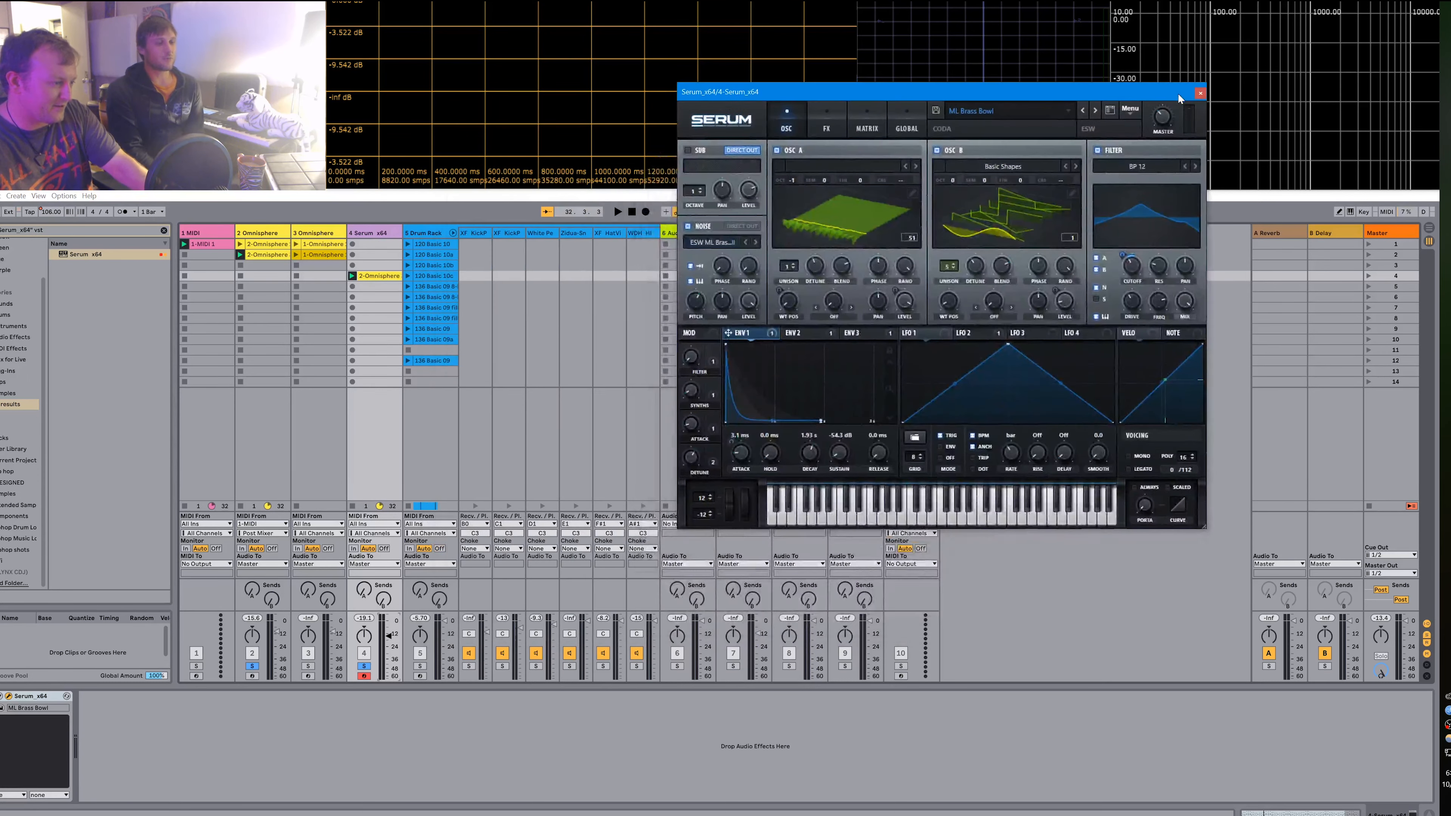
click(610, 199)
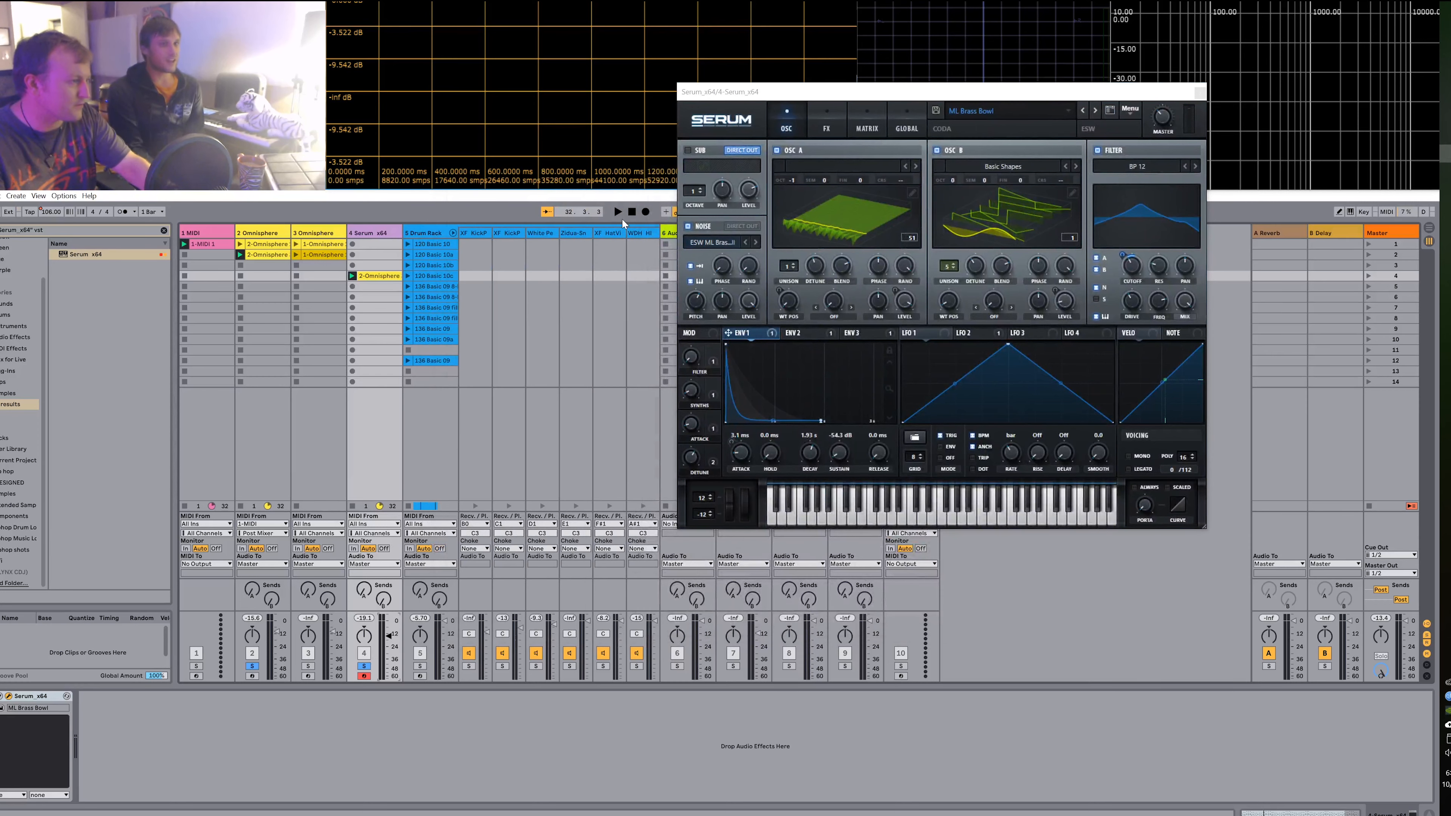
drag(857, 101, 547, 229)
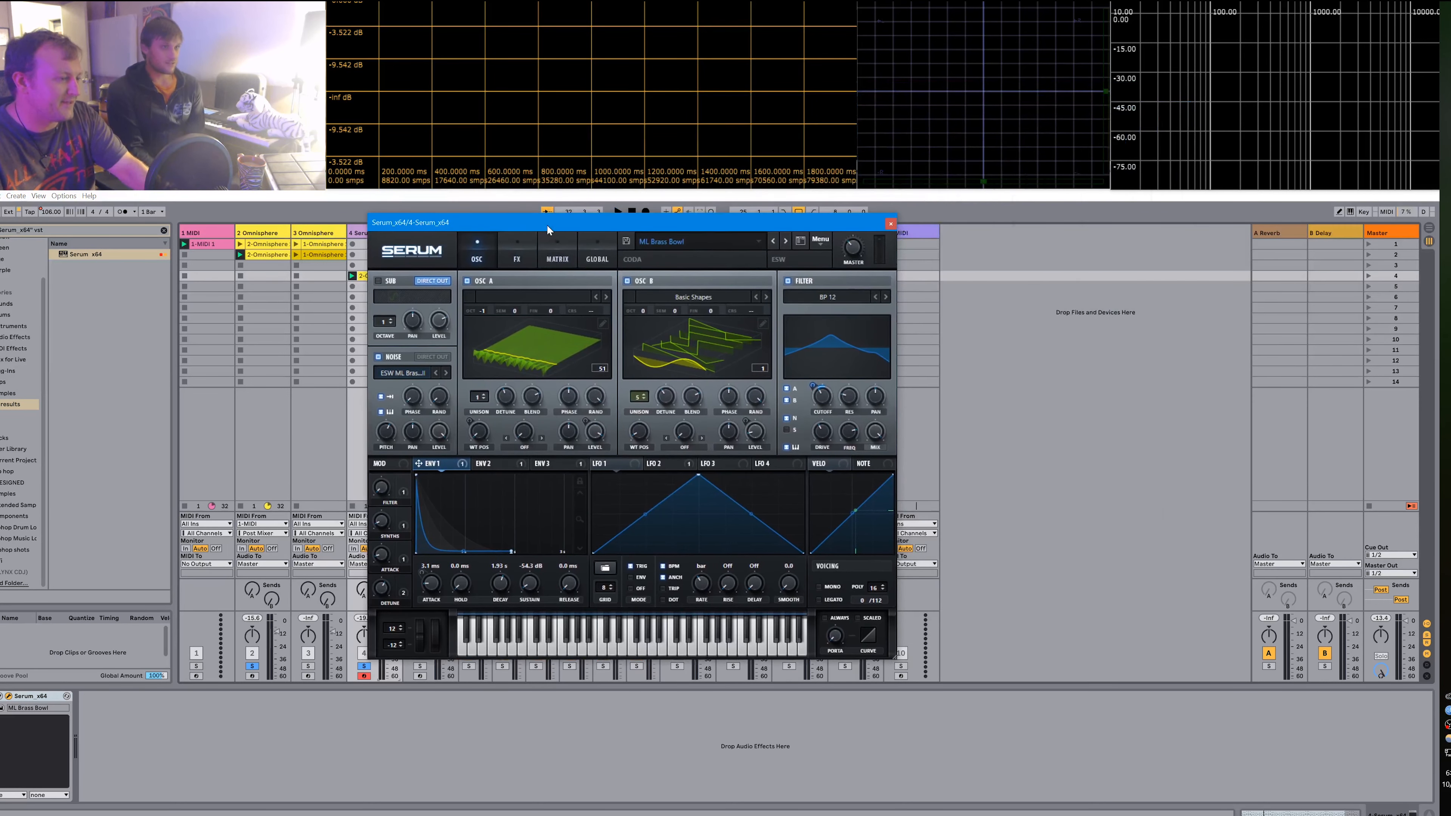
click(890, 222)
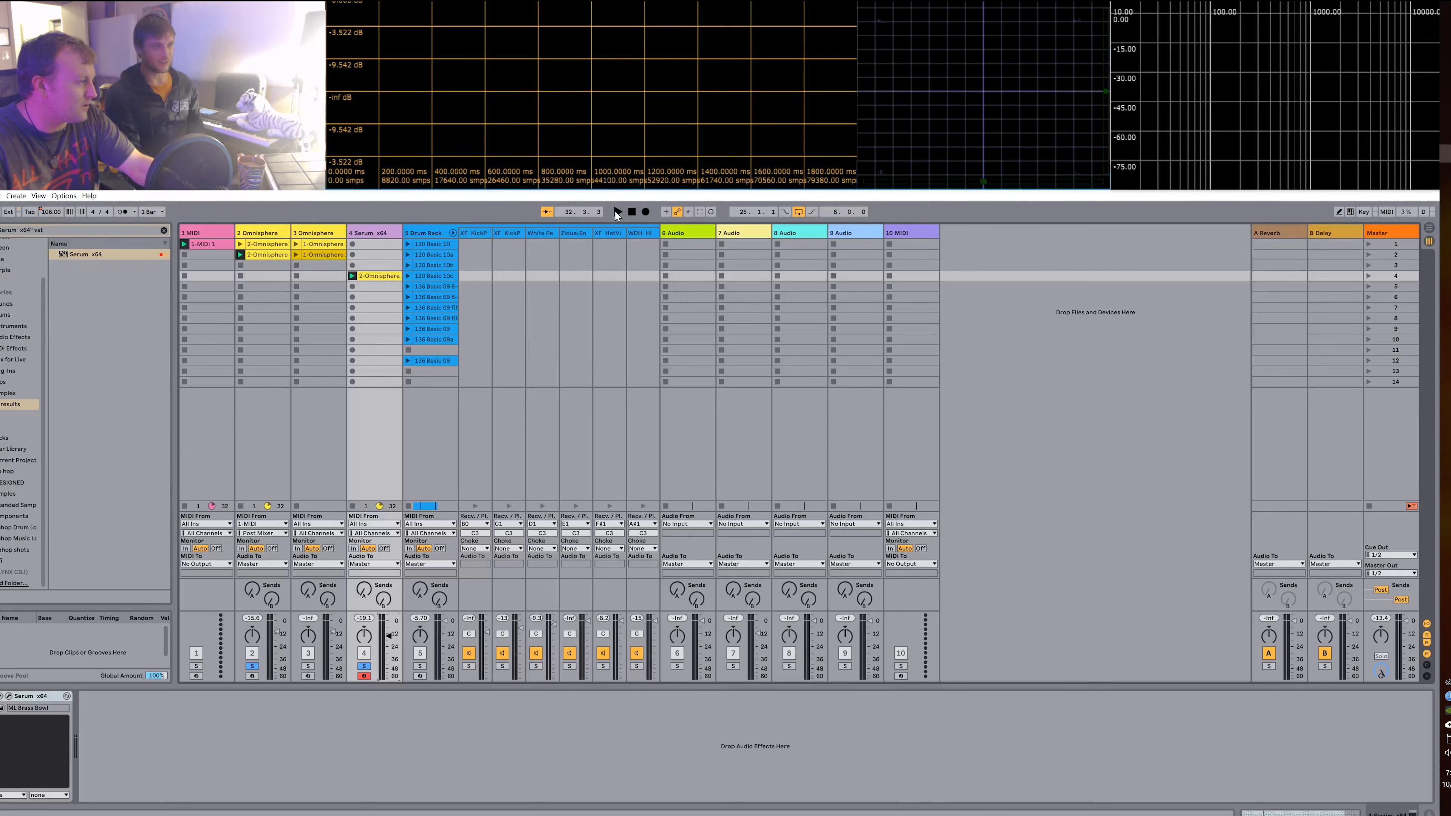
Show the Arrangement view and clear the solo on the Serum track and the upper Omnisphere track.
click(1429, 228)
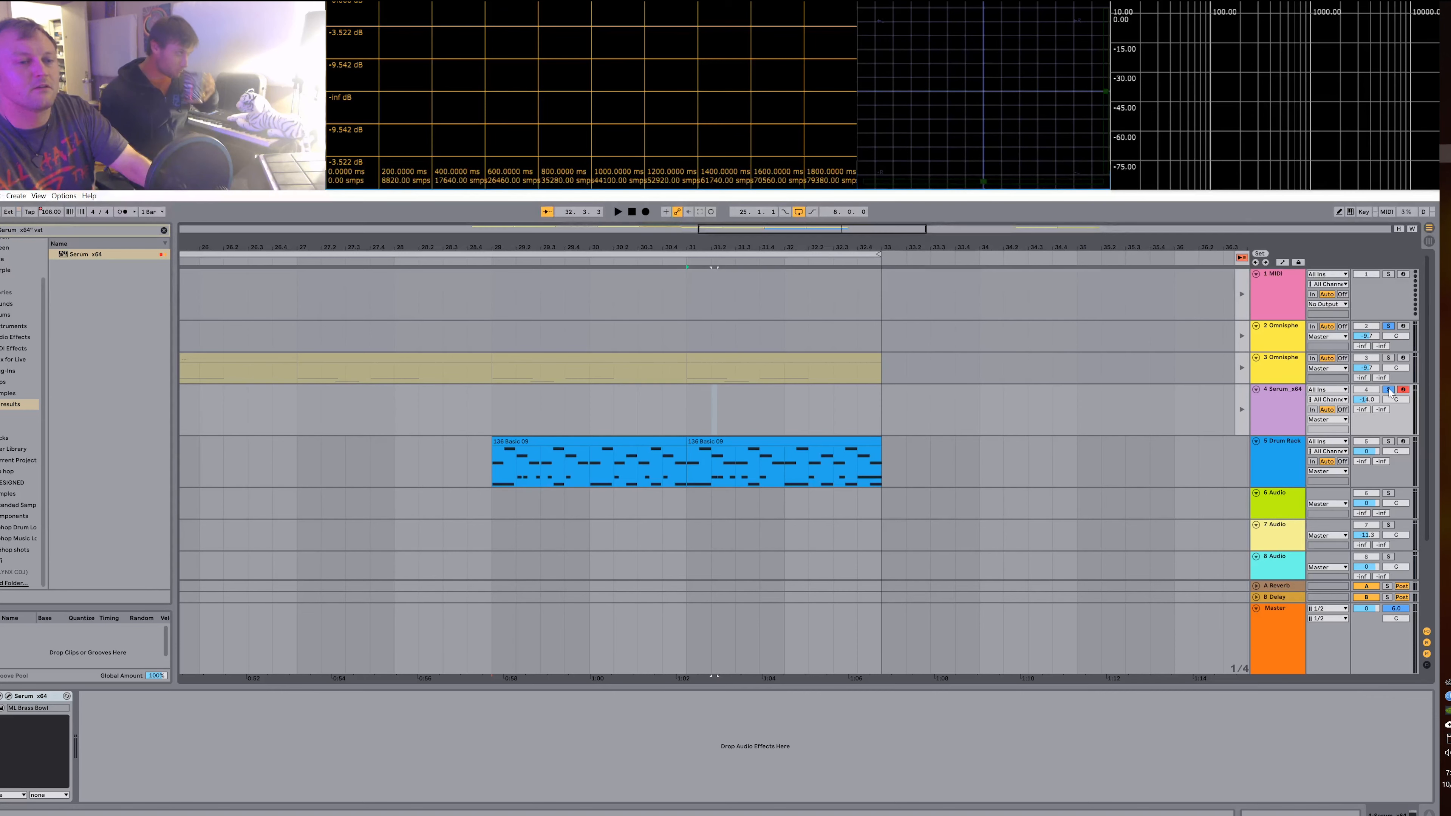
click(1388, 326)
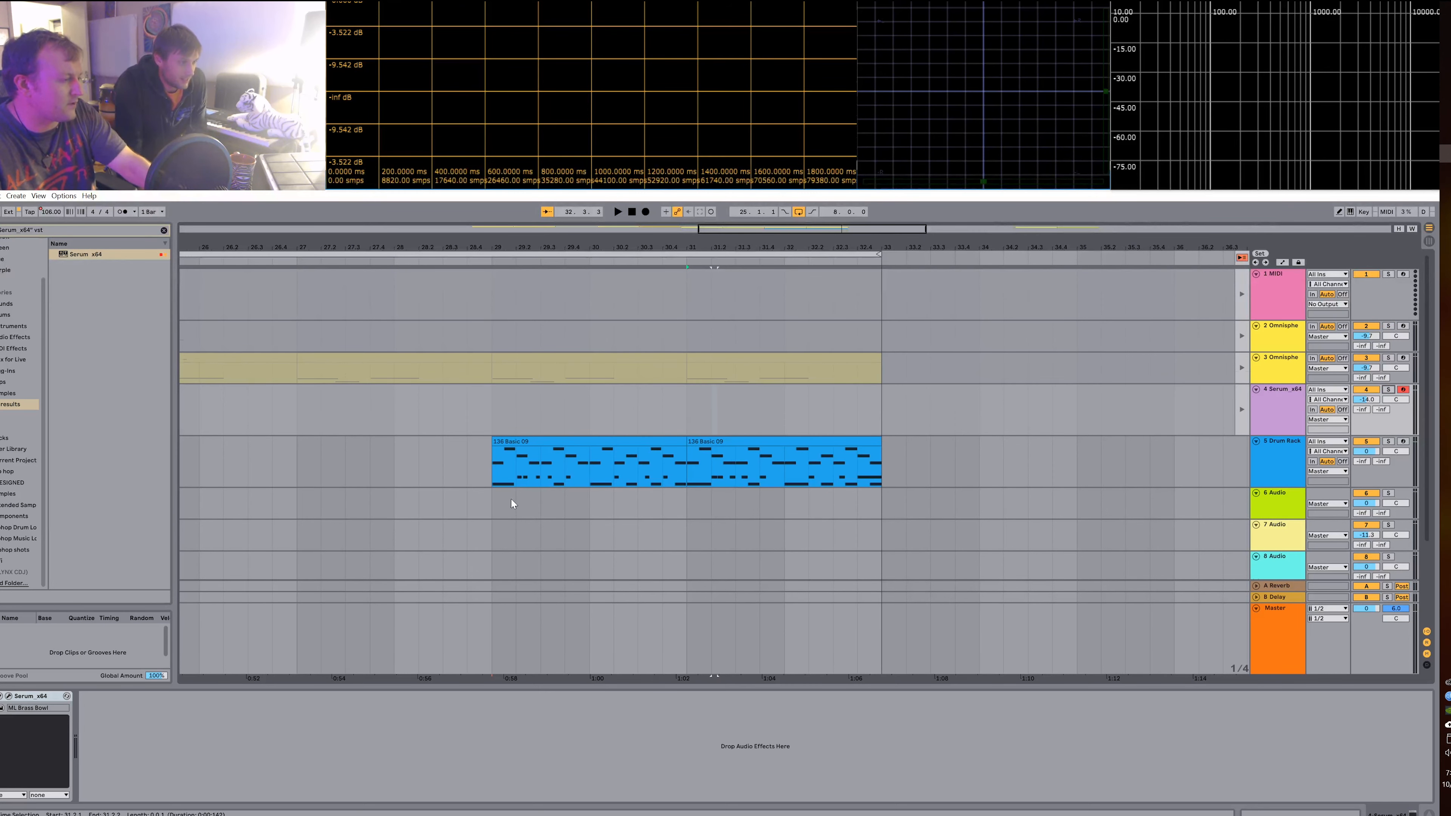
Insert an empty one-beat MIDI clip on the MIDI track directly before bar 23.
scroll(511, 503, down, 1)
scroll(511, 503, left, 5)
scroll(510, 498, right, 2)
scroll(510, 495, left, 3)
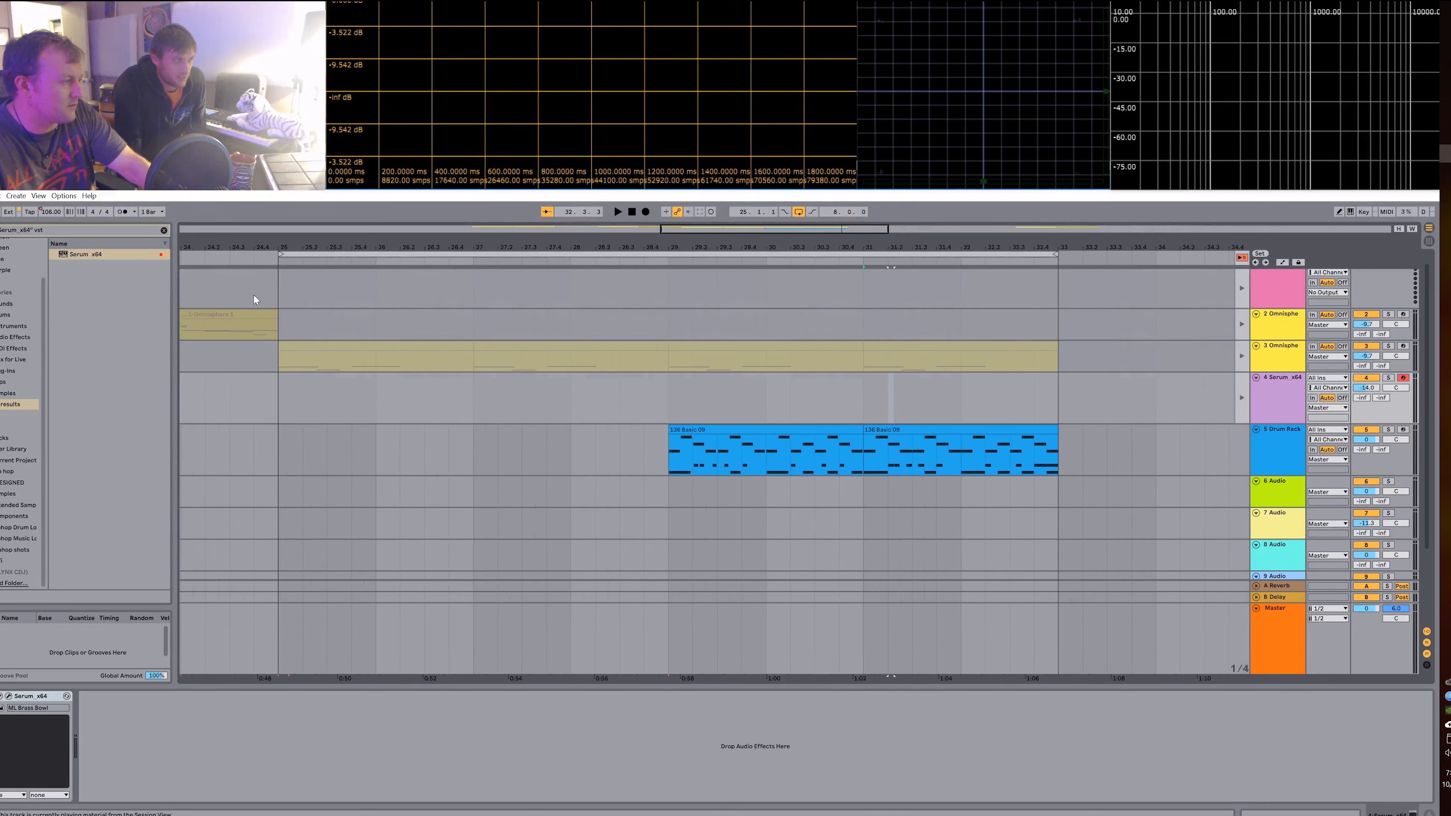
scroll(245, 291, left, 6)
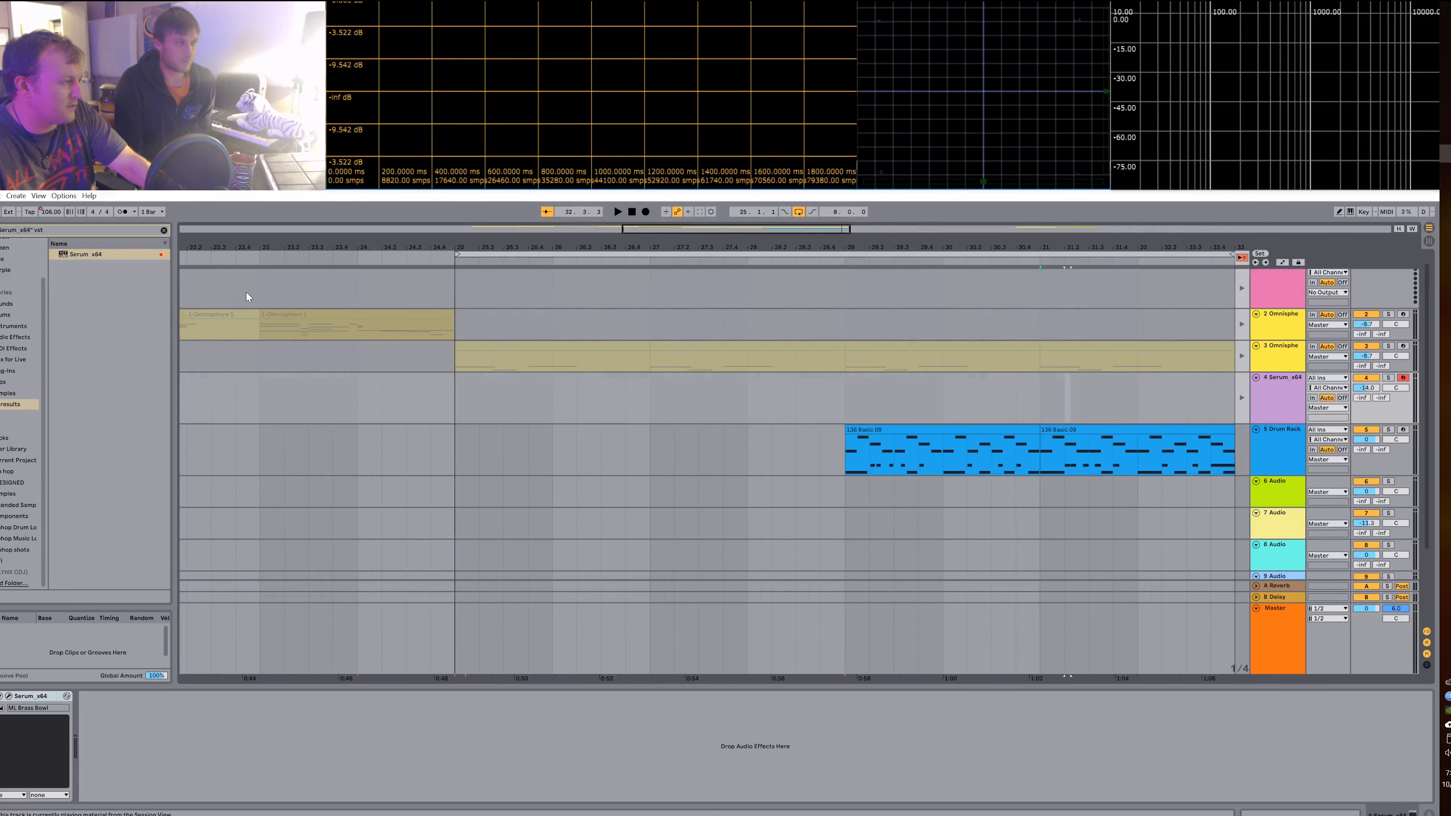
double_click(246, 279)
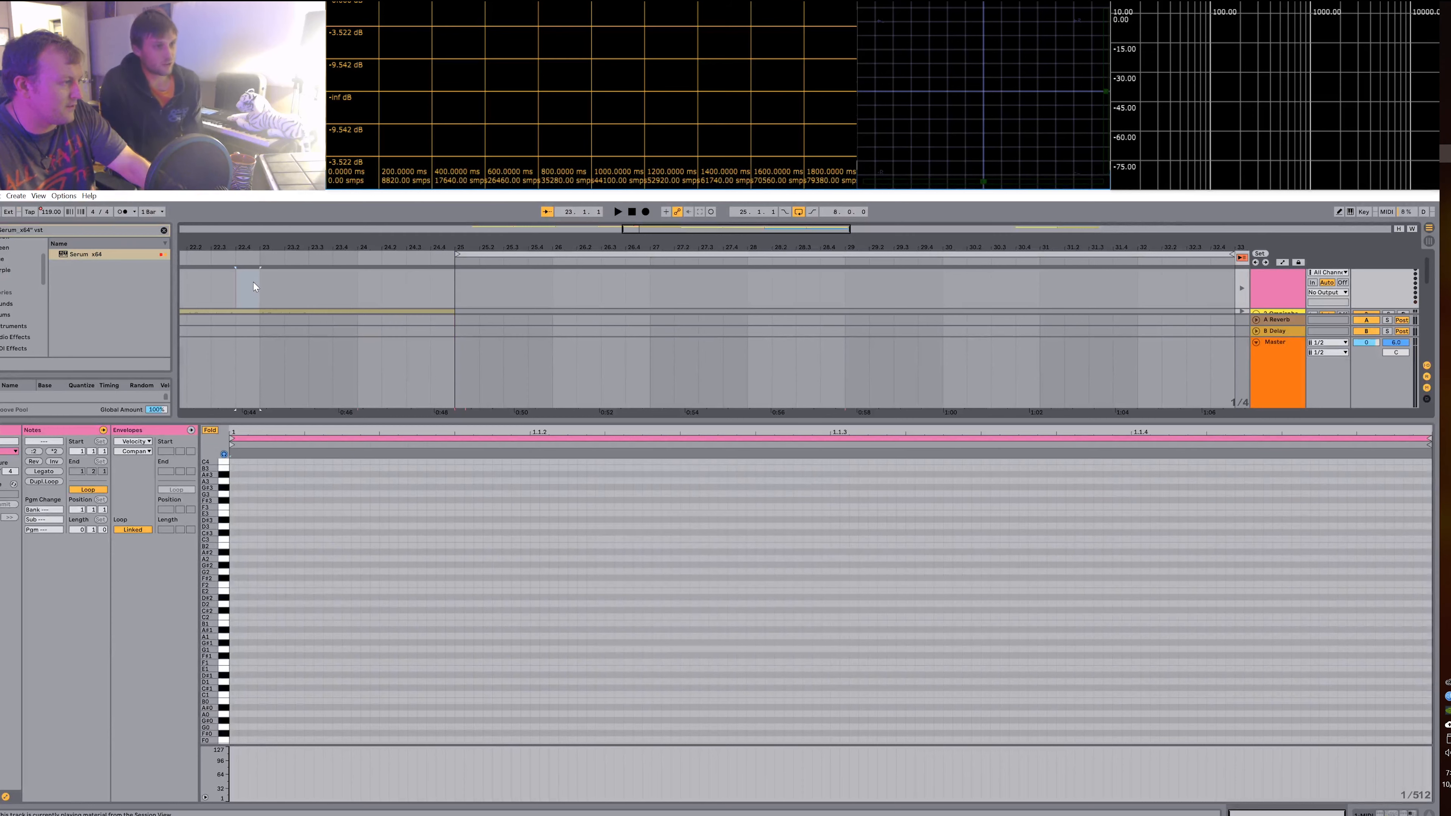
Open the notes of the Omnisphere clip starting at bar 23 and play the arrangement from there before stopping.
click(259, 323)
click(266, 311)
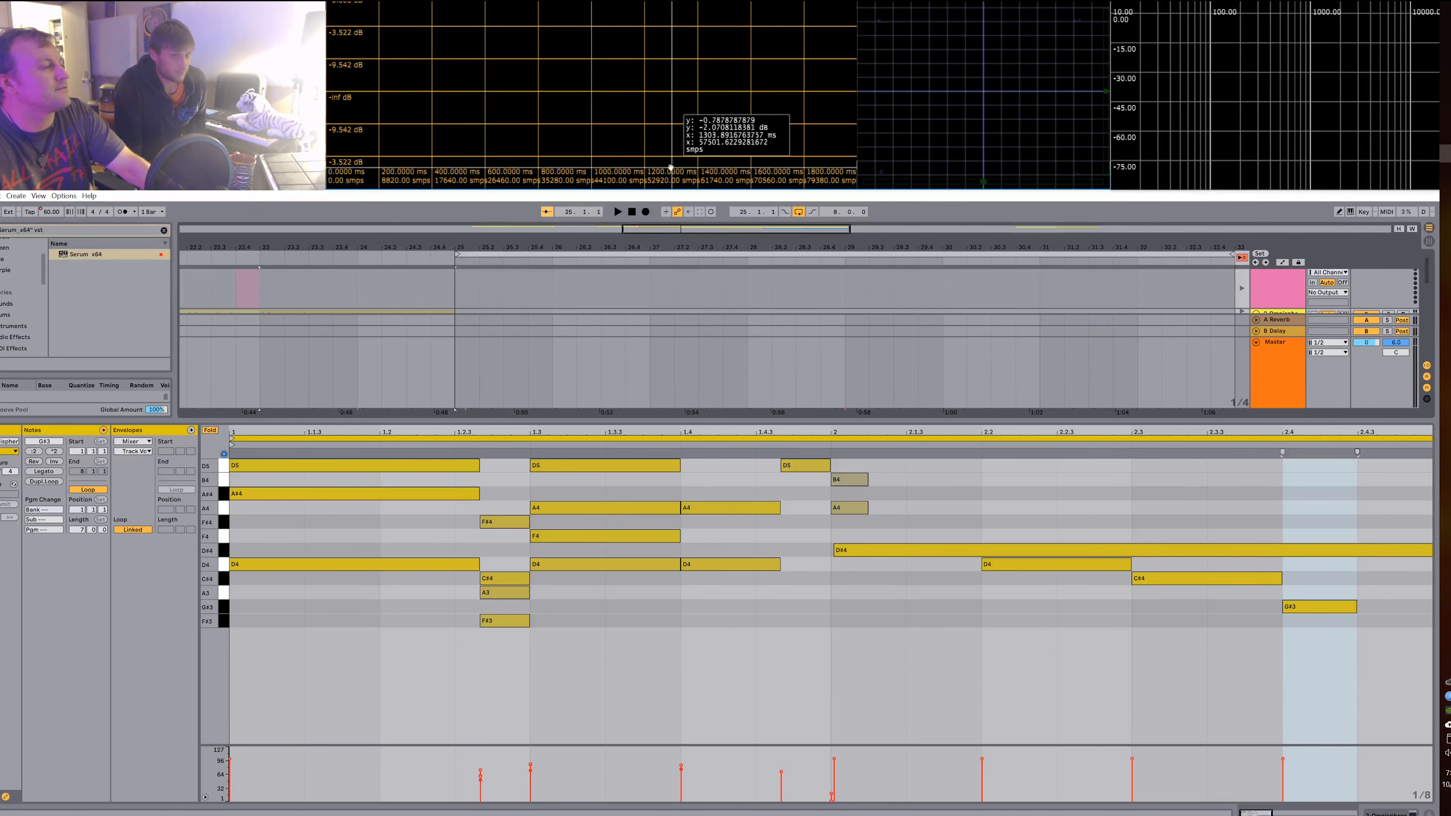
click(262, 311)
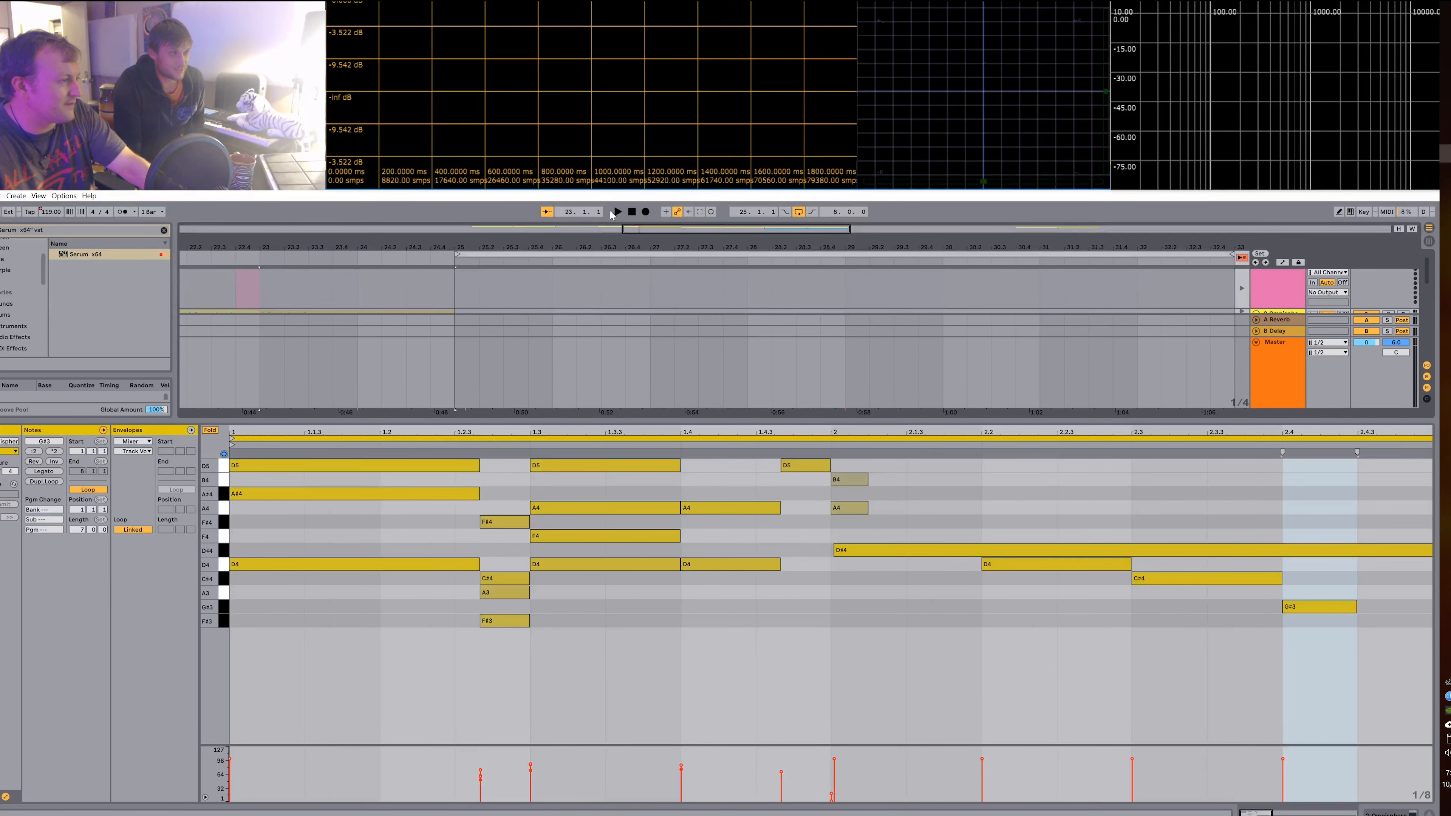
click(618, 212)
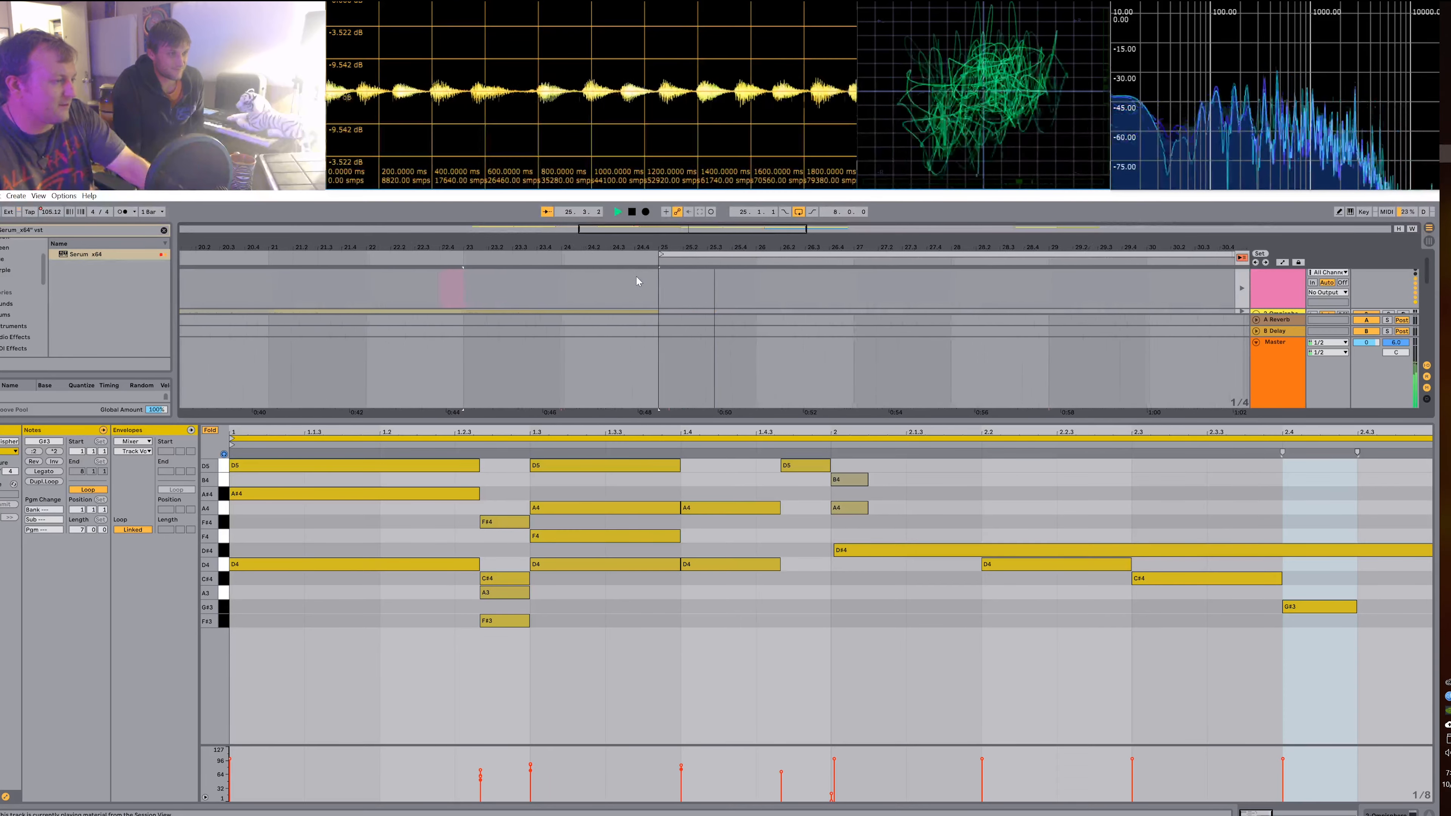
key(space)
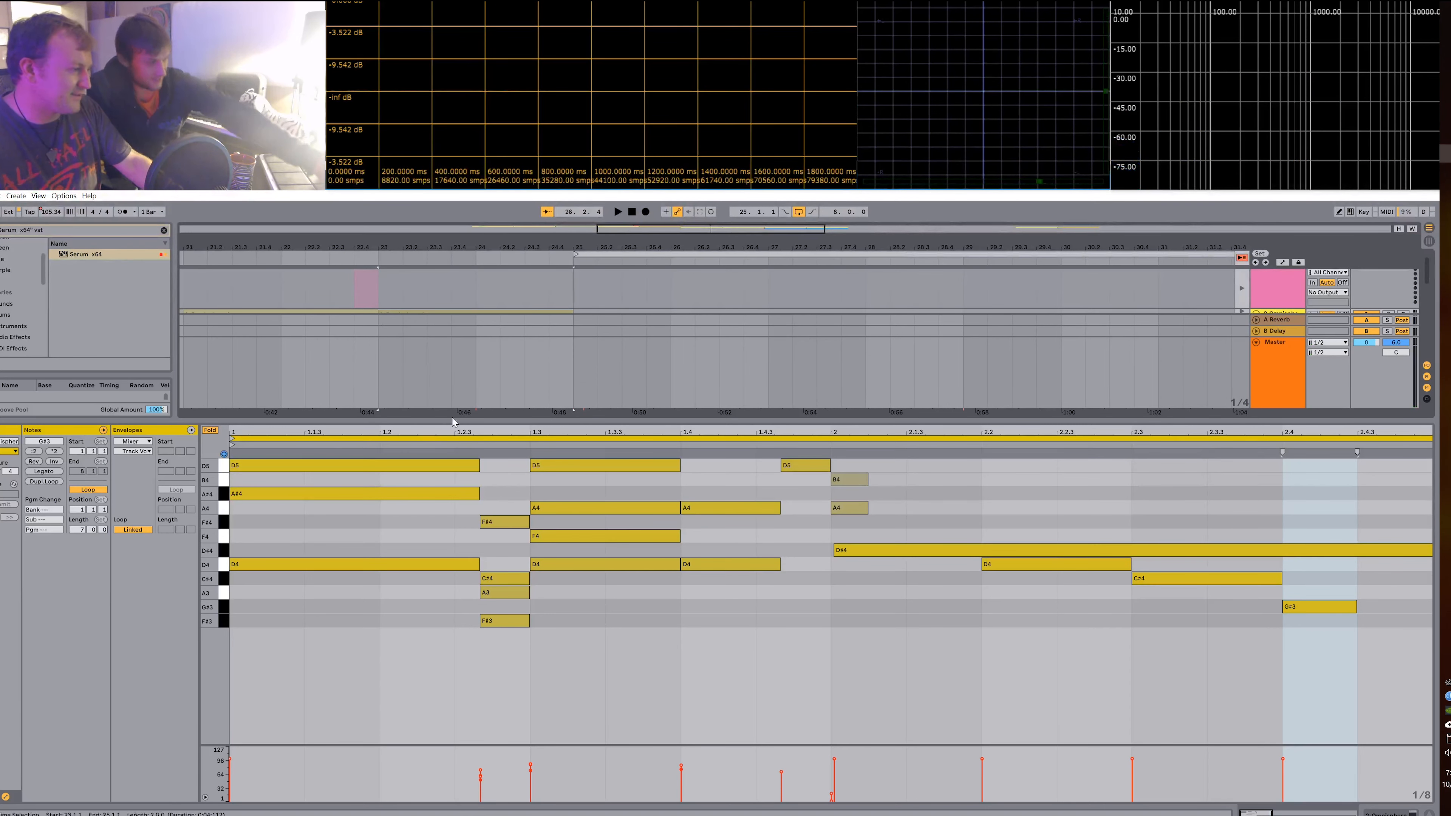
Shrink the note editor to enlarge the arrangement area and select the Omnisphere clip starting at bar 23.
drag(483, 421, 483, 591)
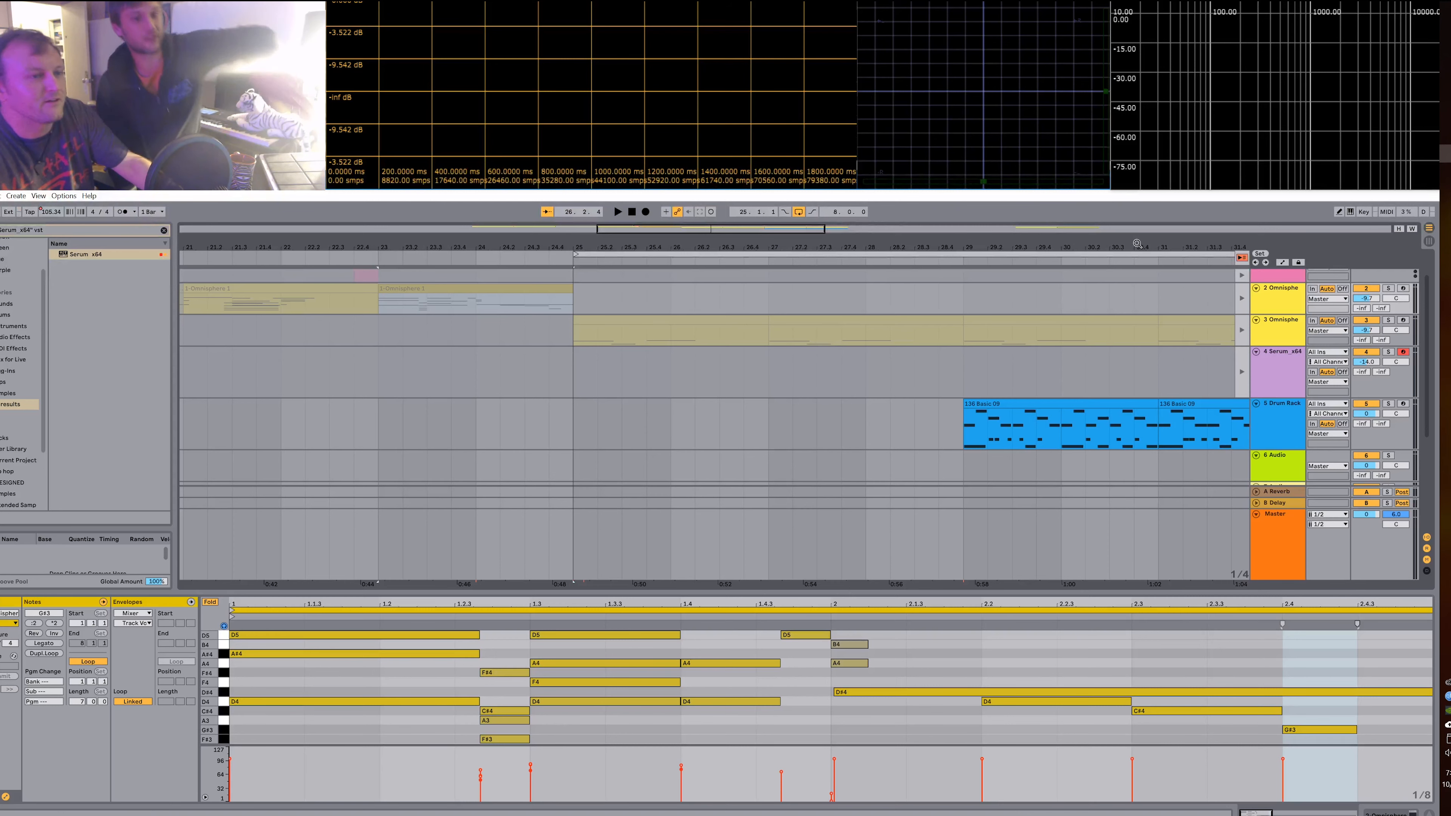
click(395, 306)
click(400, 289)
key(space)
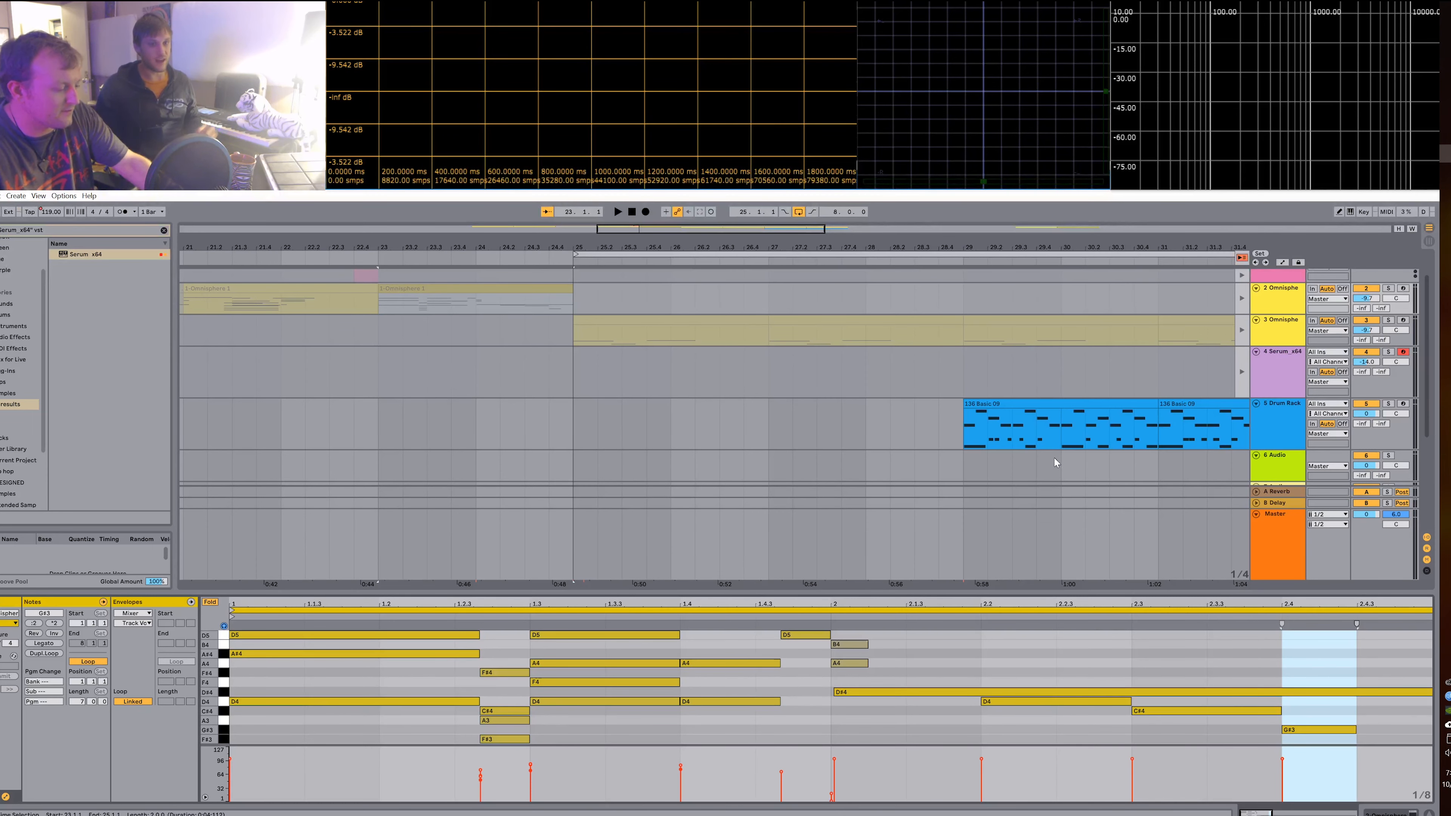
Reduce the Master track to its minimum height to give the audio tracks more room.
key(ctrl+t)
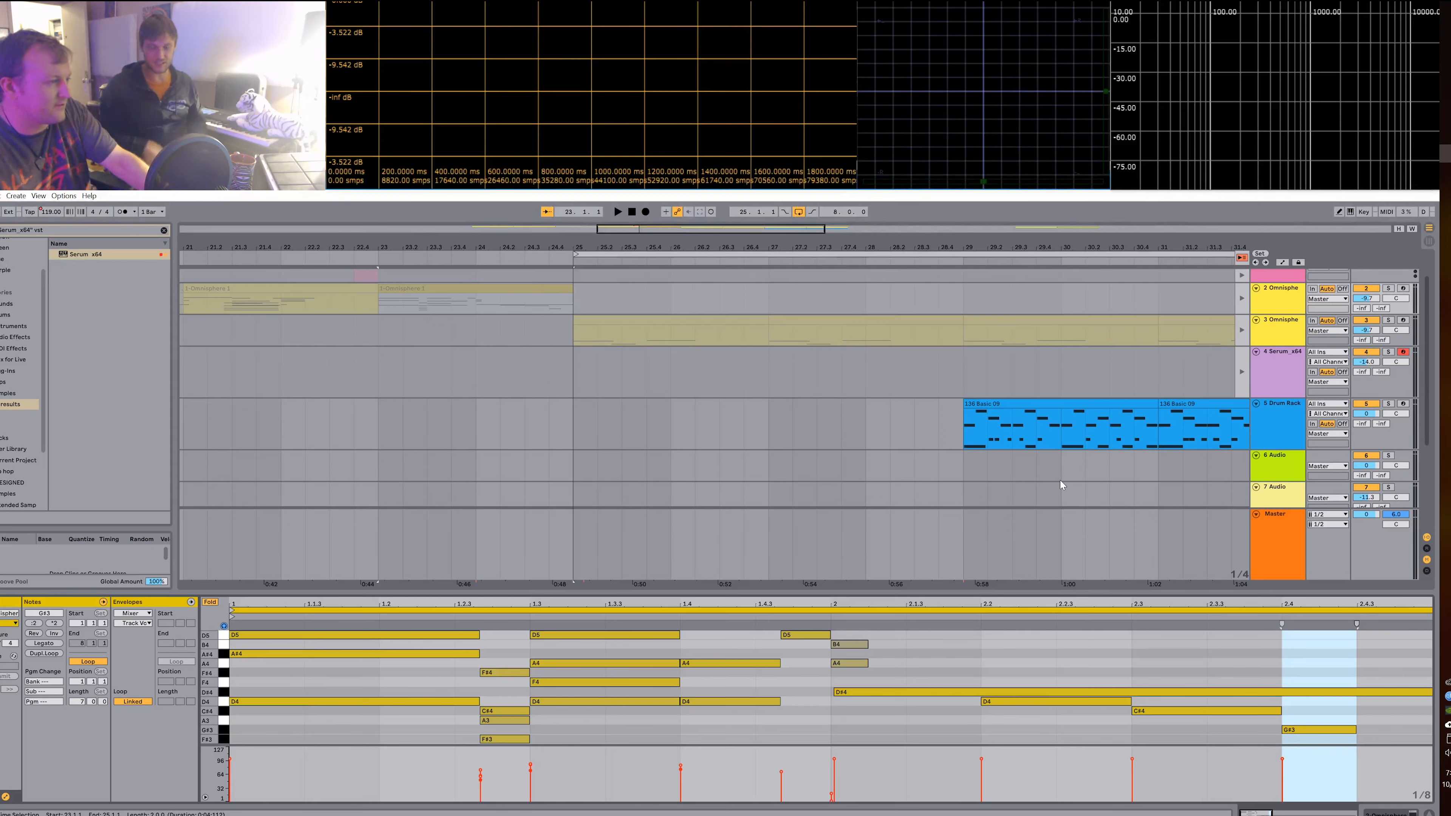
key(ctrl+z)
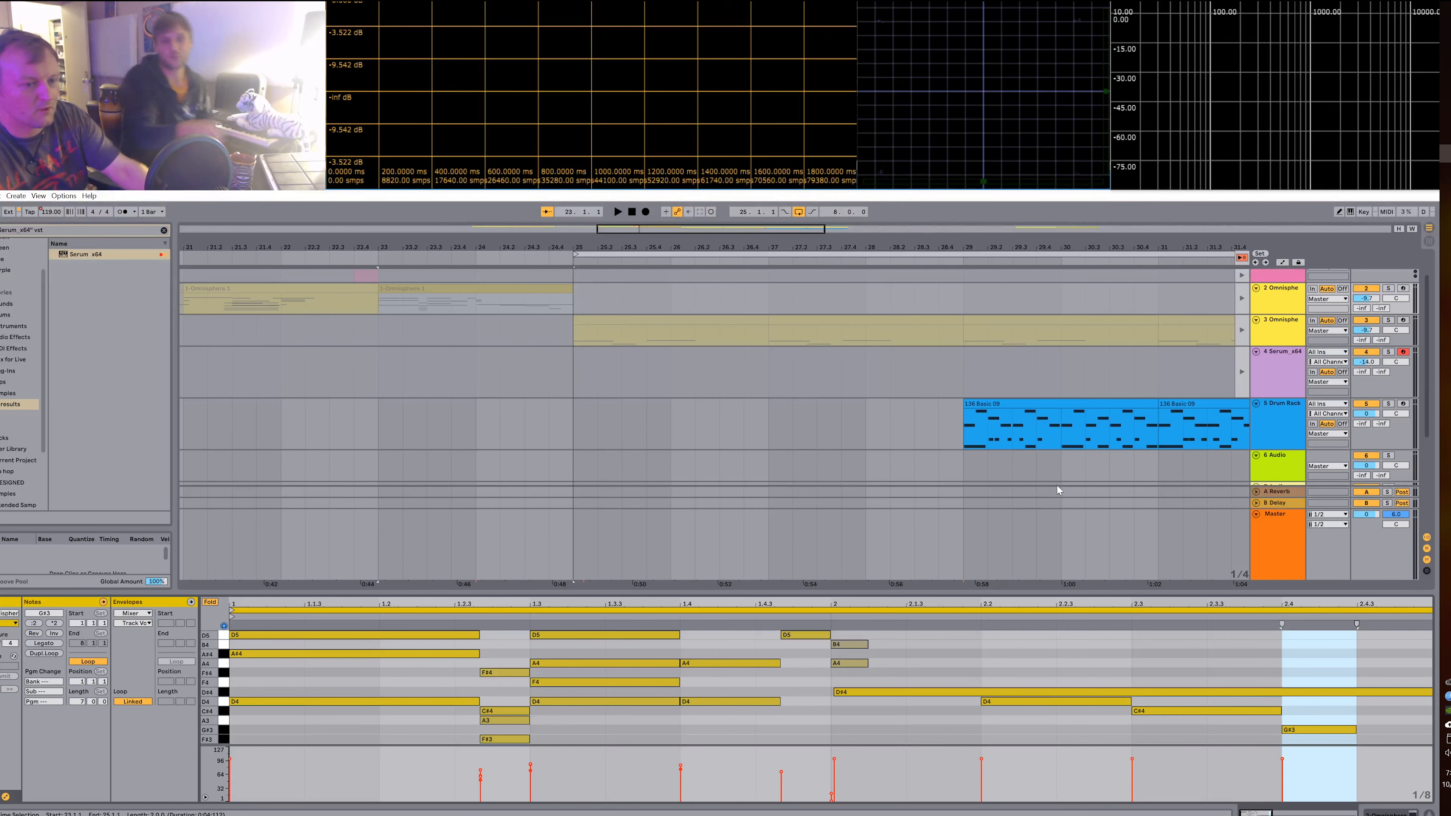
click(1270, 548)
drag(1287, 513, 1282, 570)
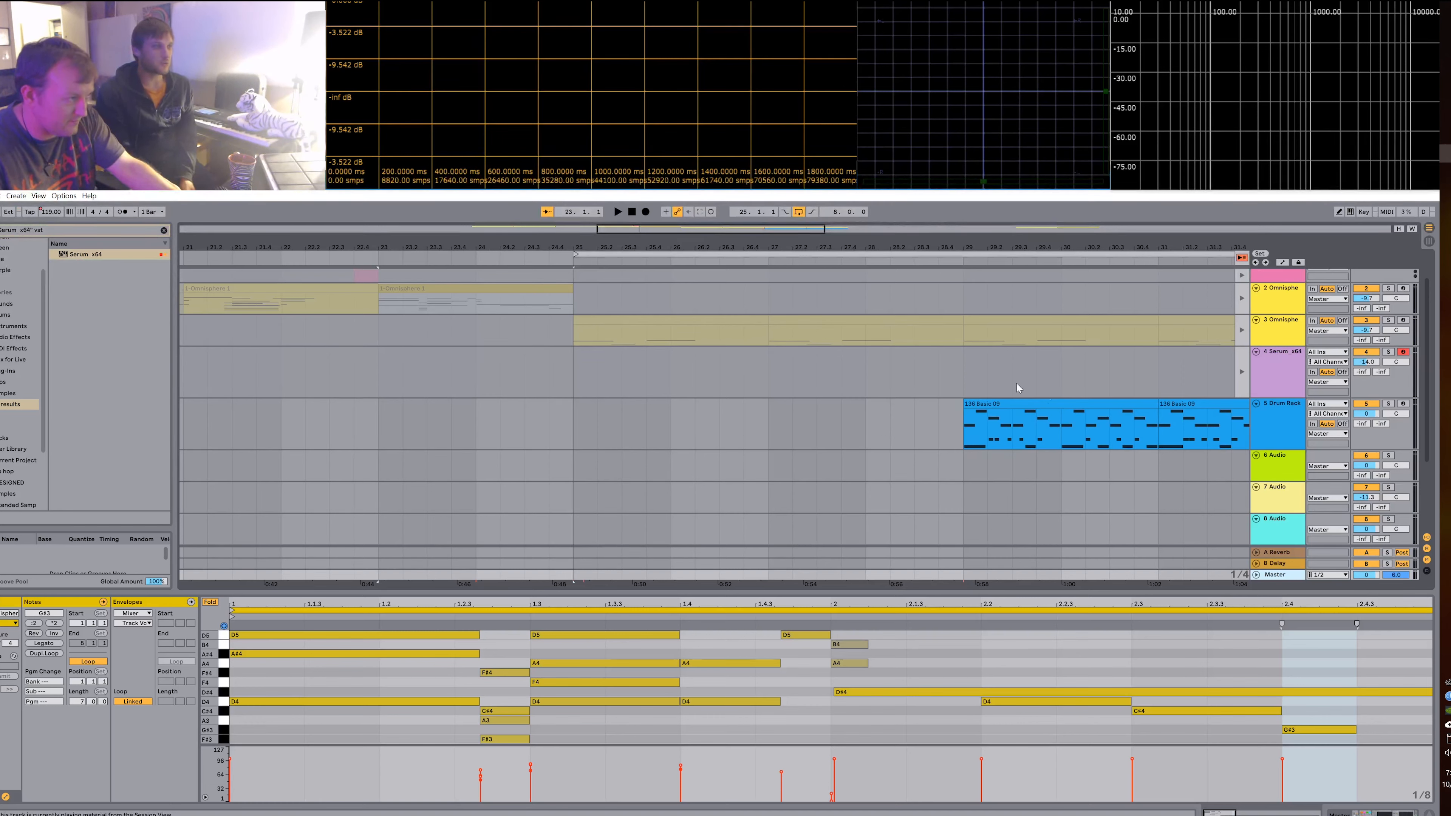
Select the Omnisphere clip at bar 23, switch off the Drum Rack track in the Session mixer, and return to the Arrangement.
click(377, 299)
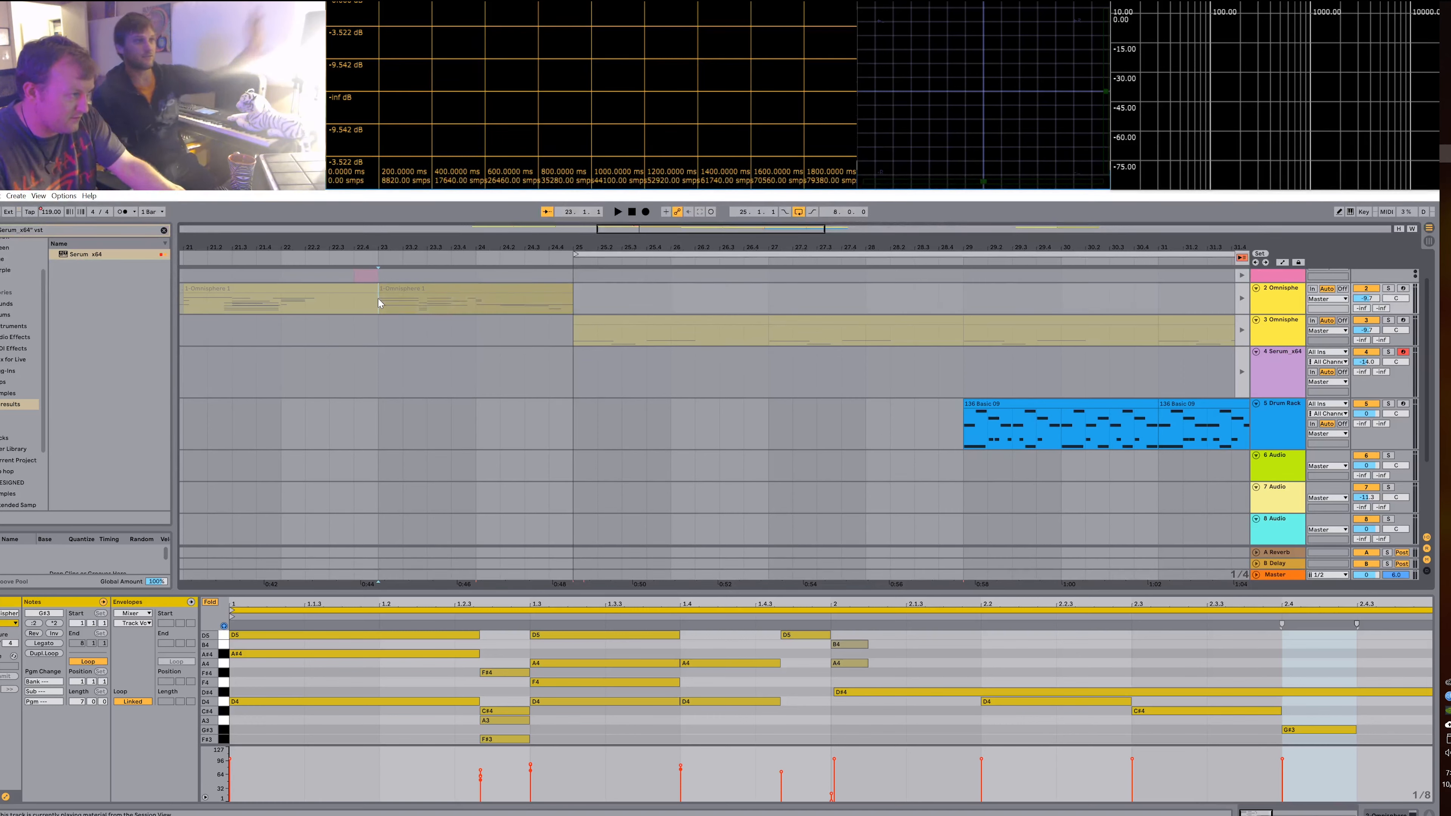
double_click(390, 288)
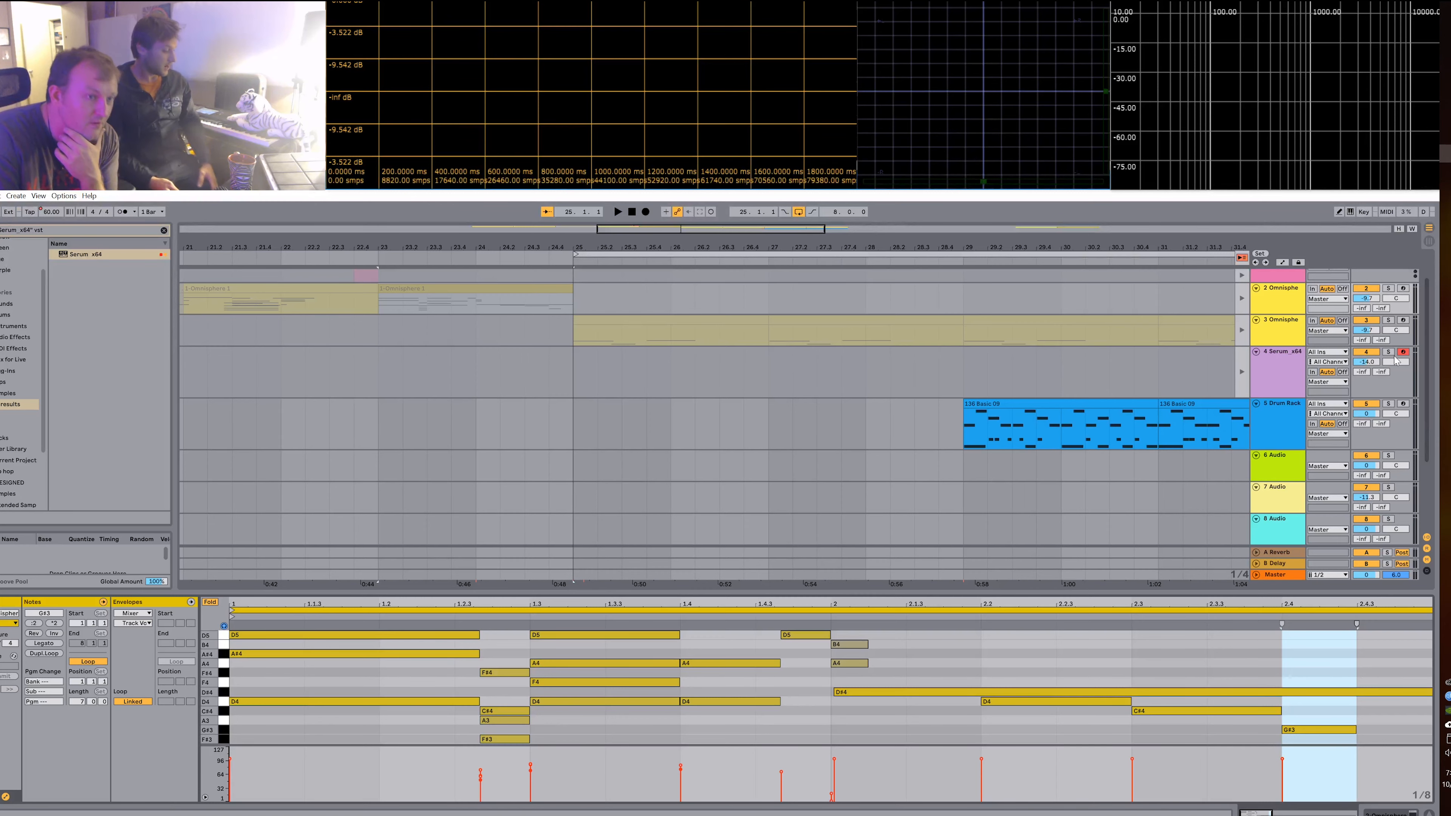
key(Tab)
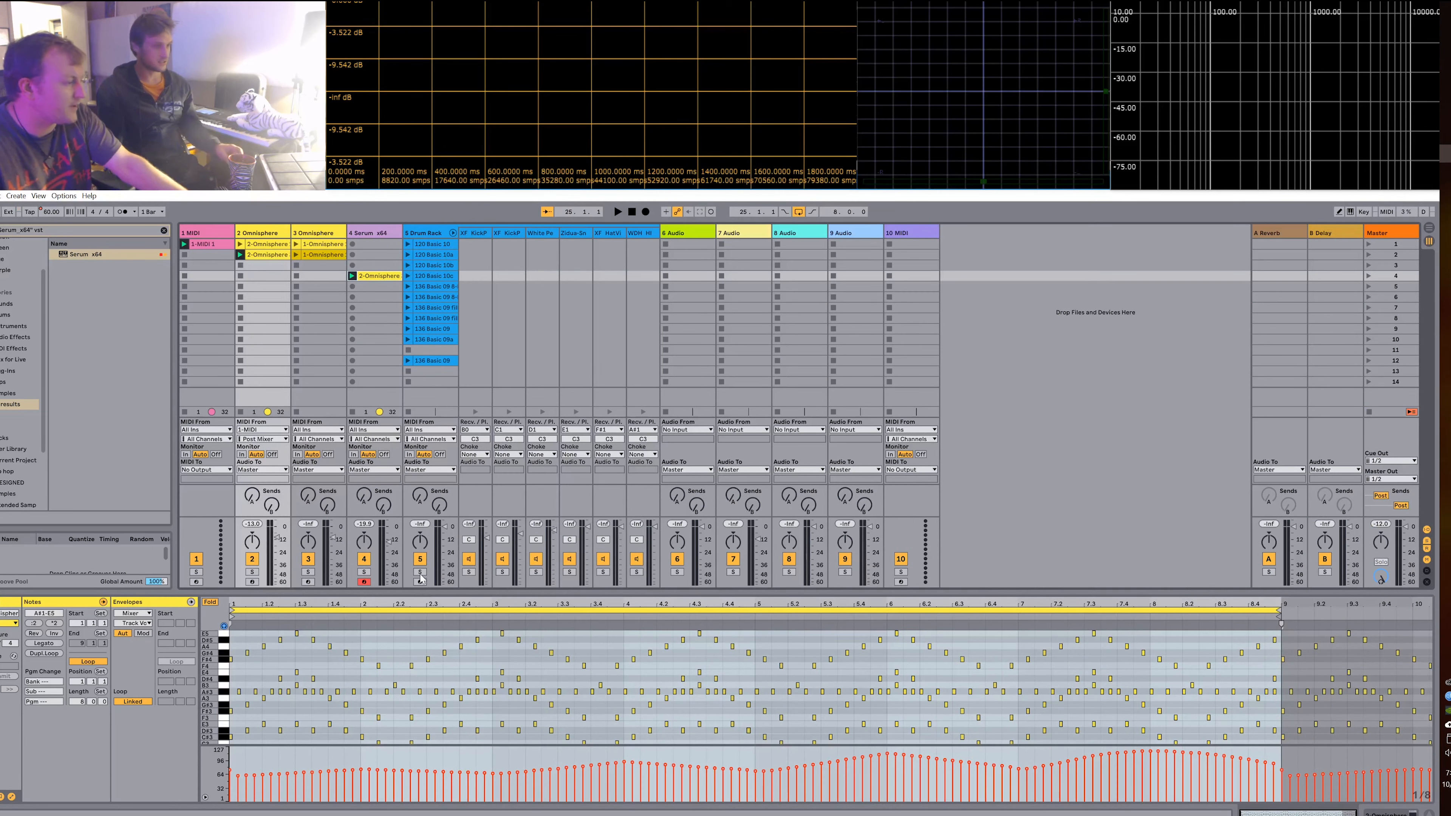
click(421, 559)
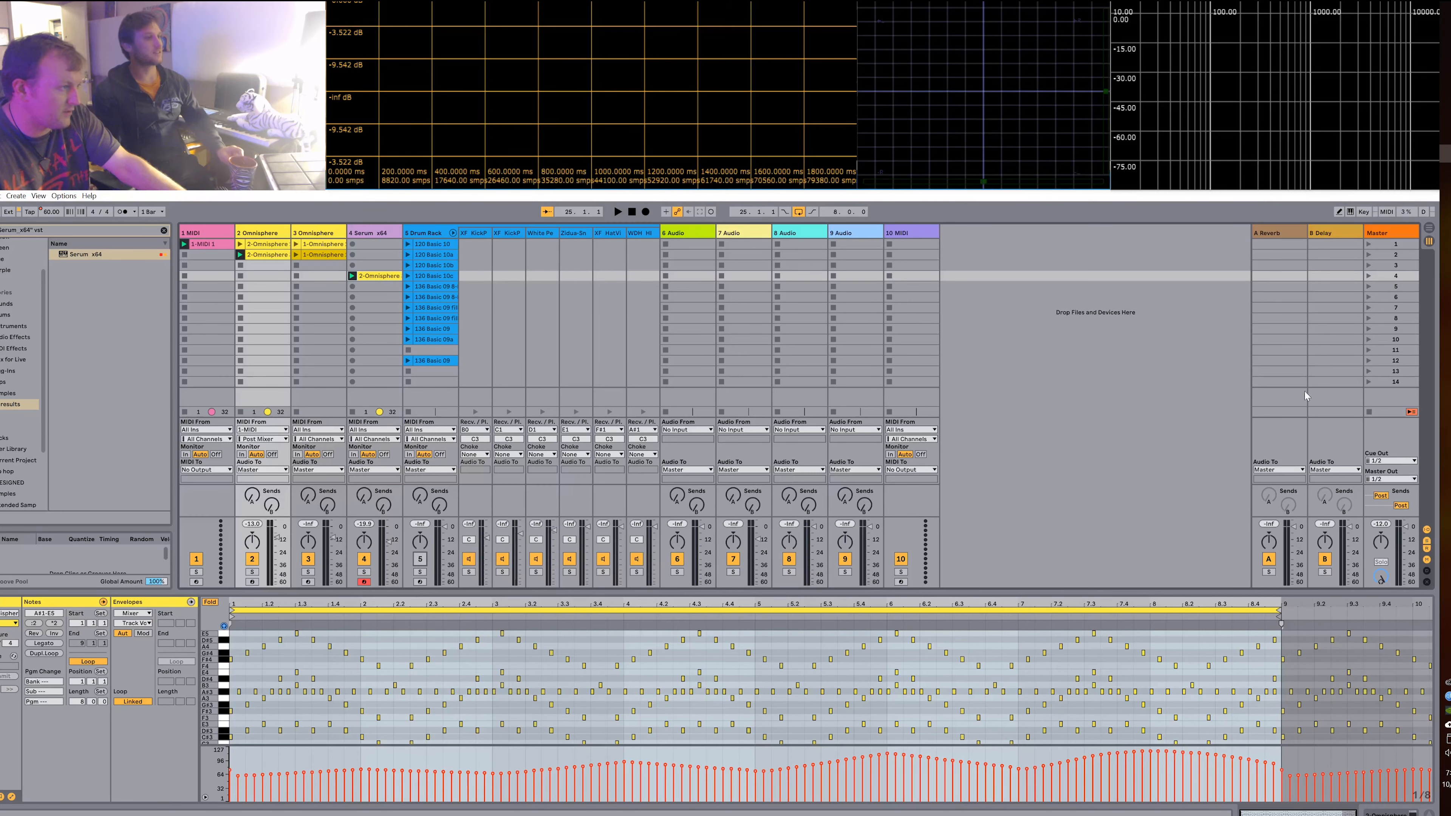
key(Tab)
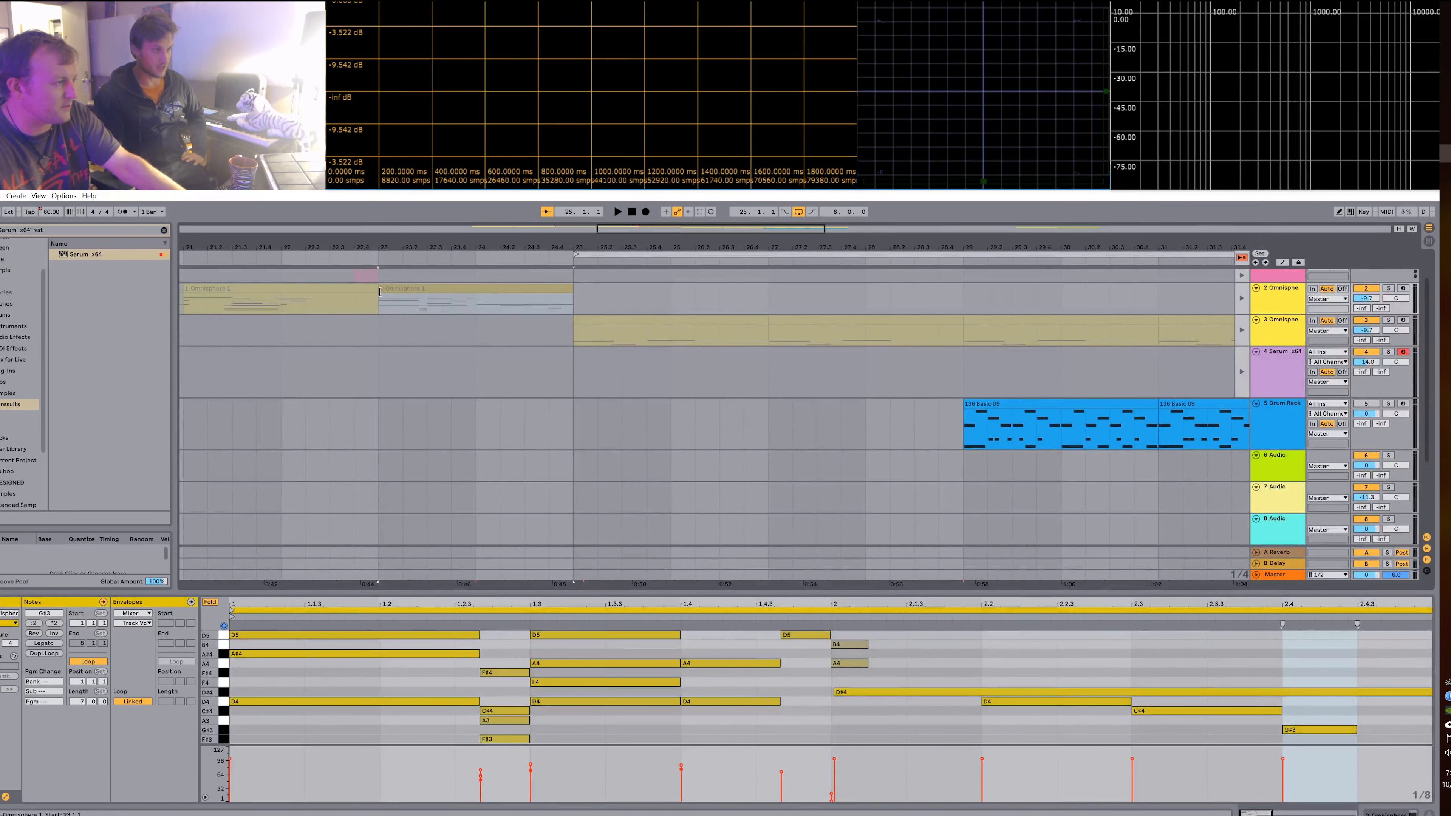
Extend the loop's start back to bar 23 and return all tracks to arrangement playback.
click(533, 266)
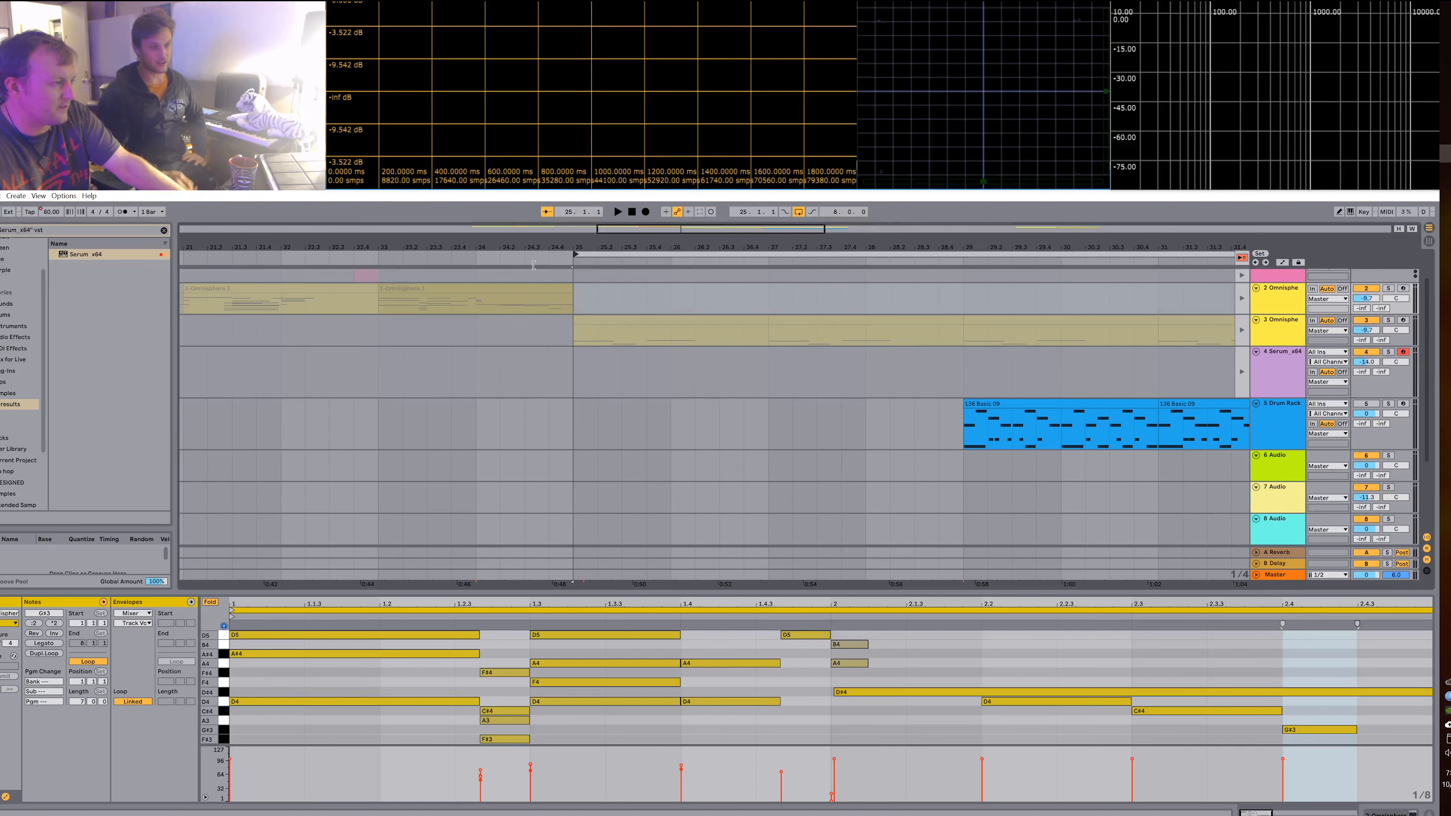
drag(534, 265, 378, 263)
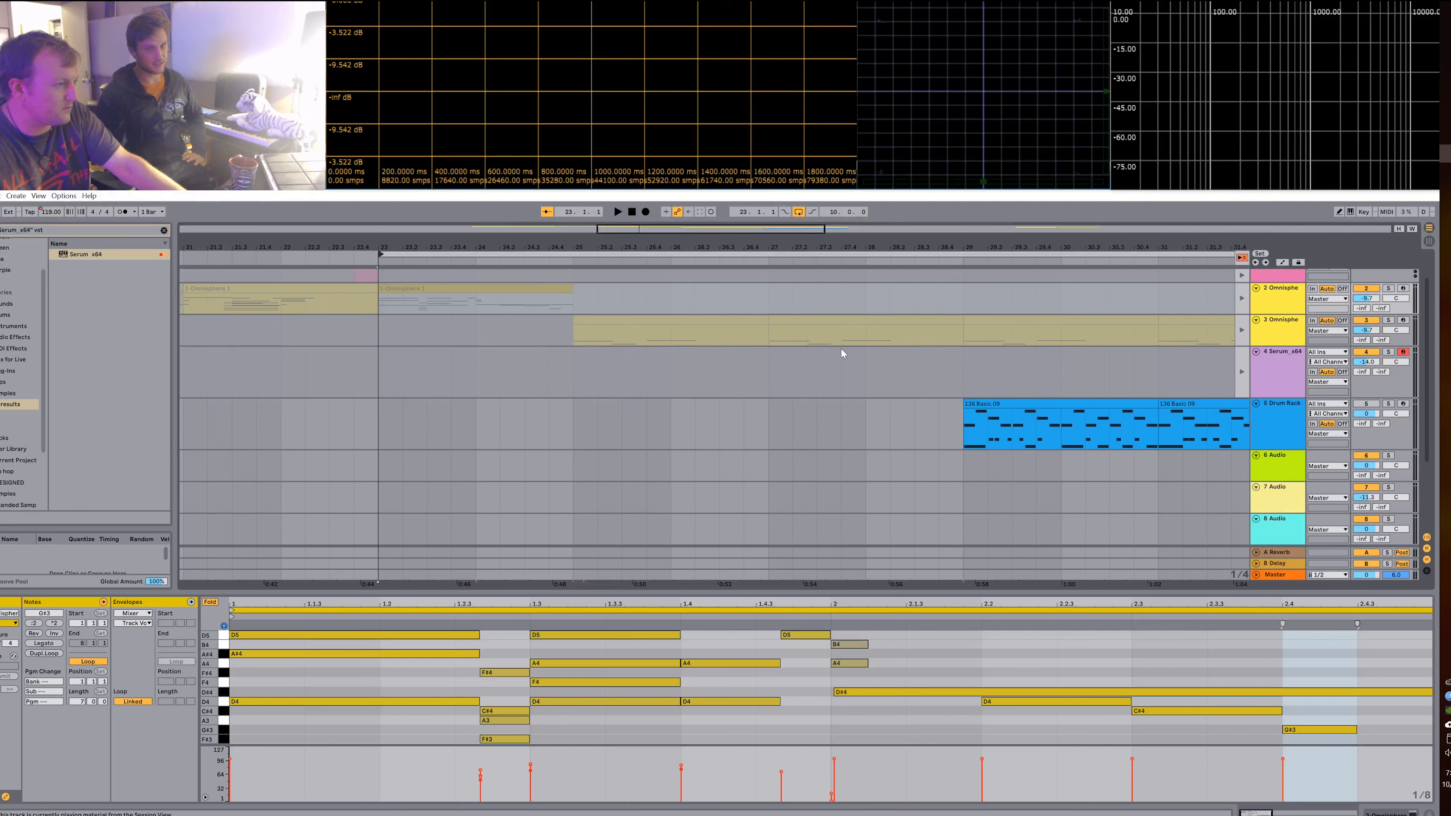
click(1249, 262)
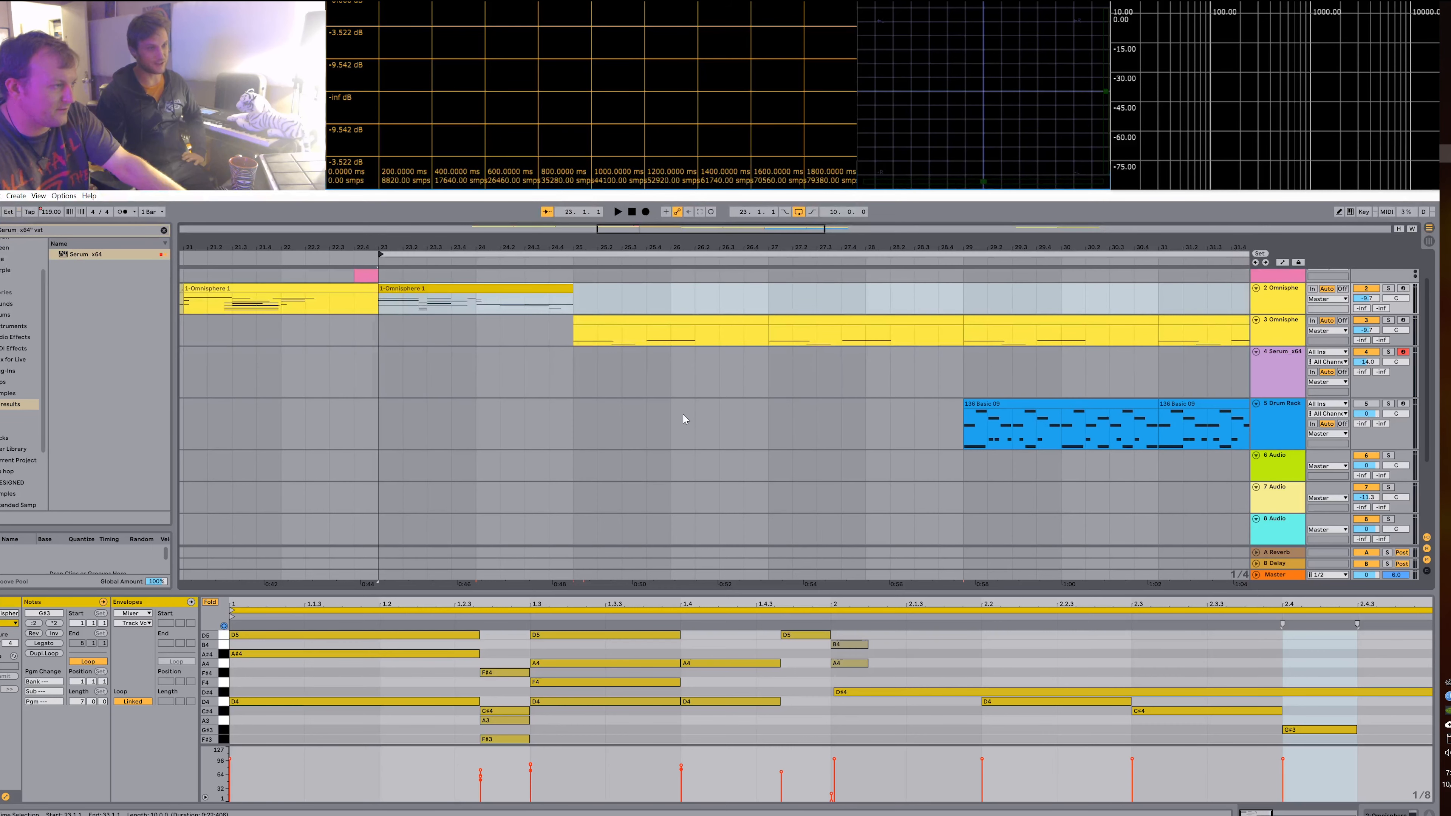
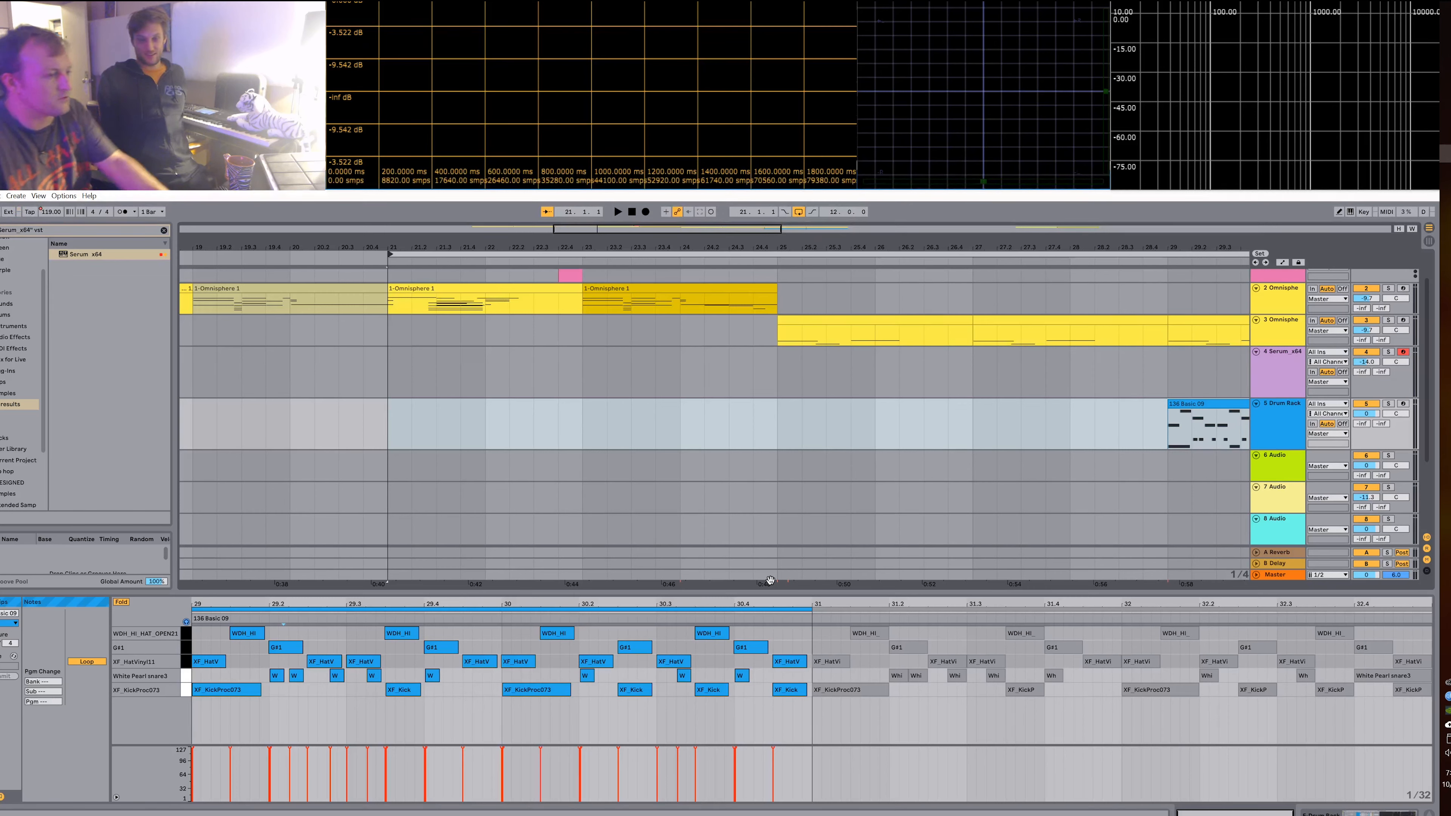
Open the notes of the lower Omnisphere track's clip at bar 25 and check the clips in the Session view.
click(833, 331)
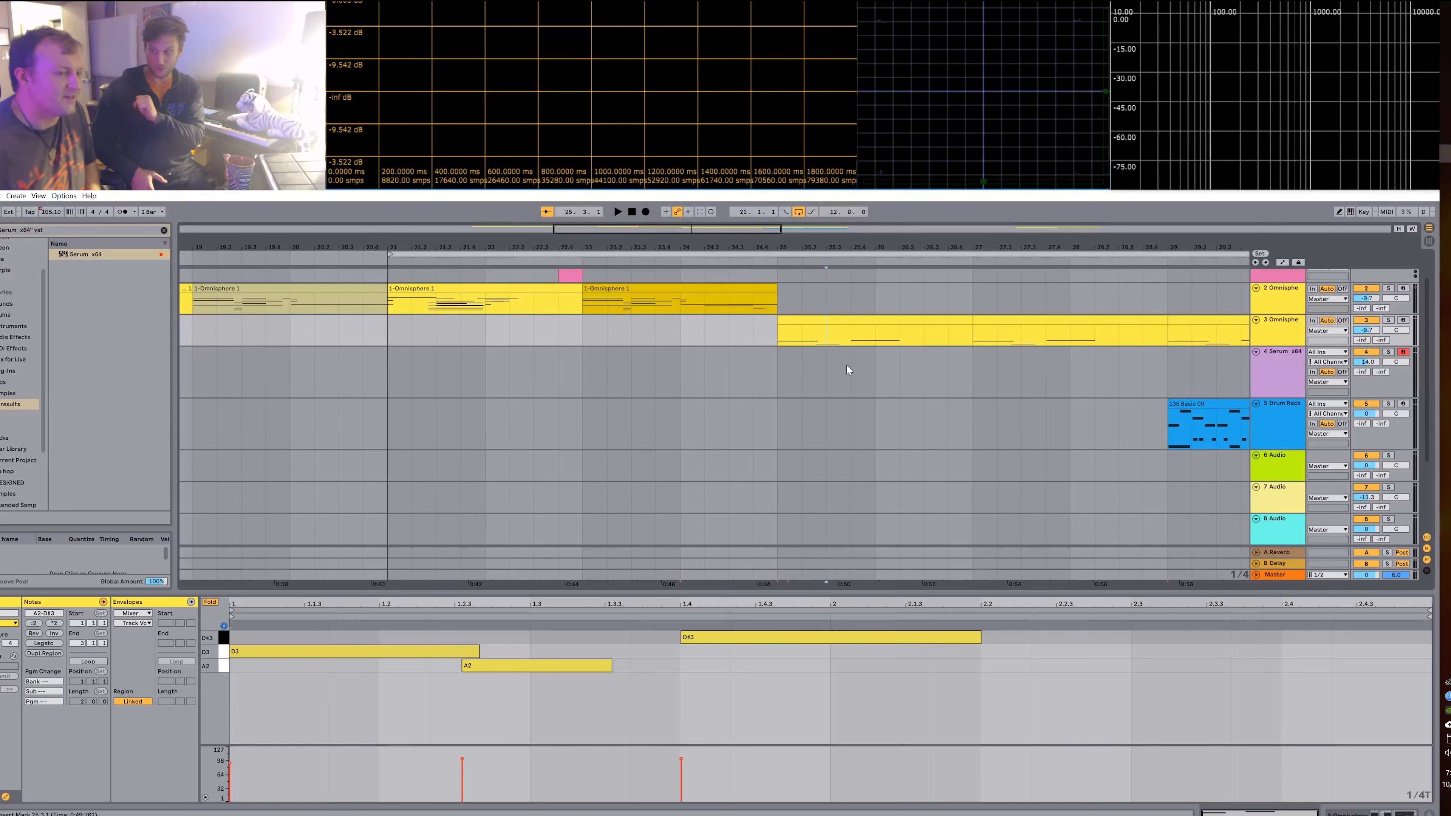
click(1429, 241)
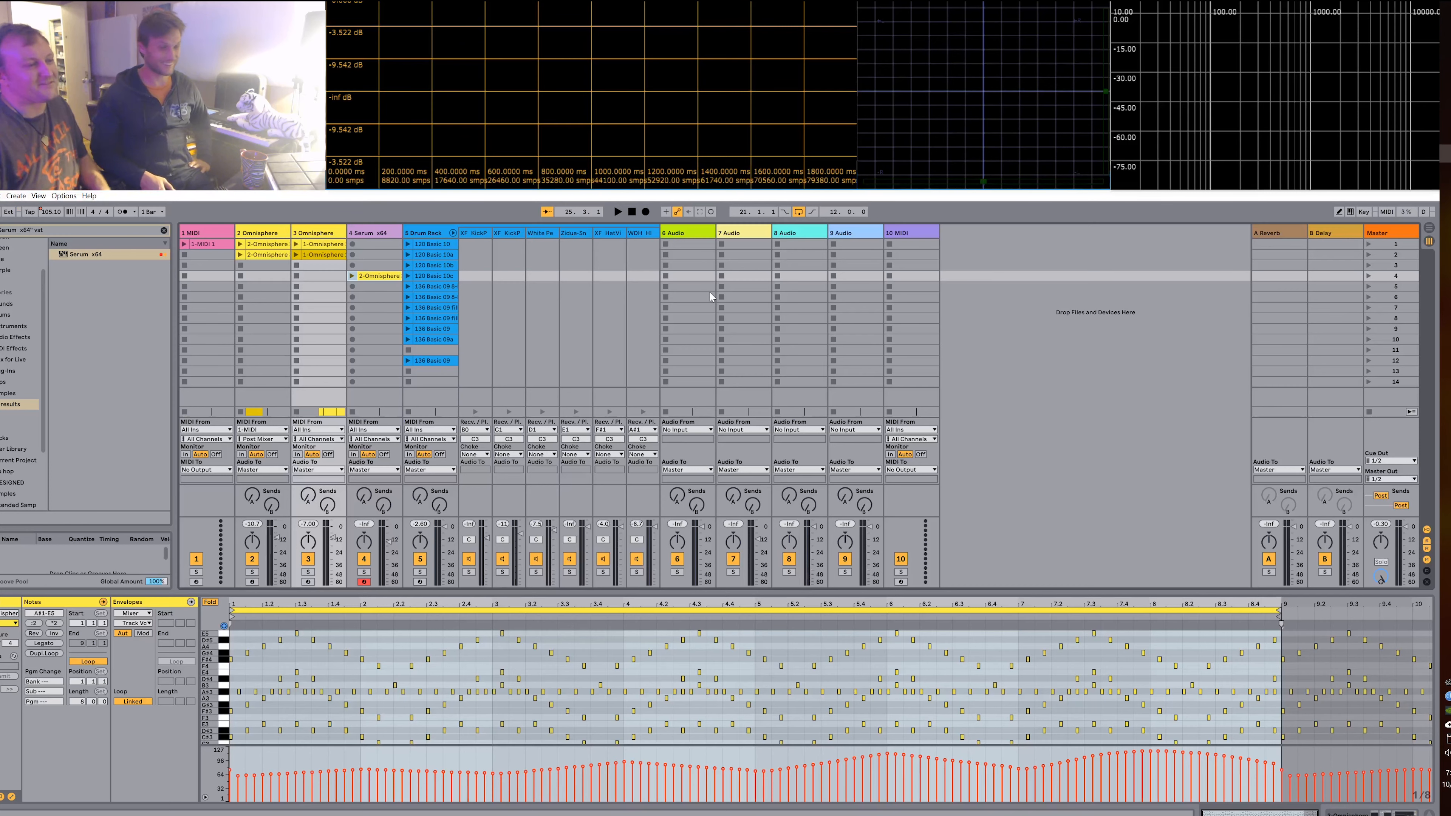
click(1429, 229)
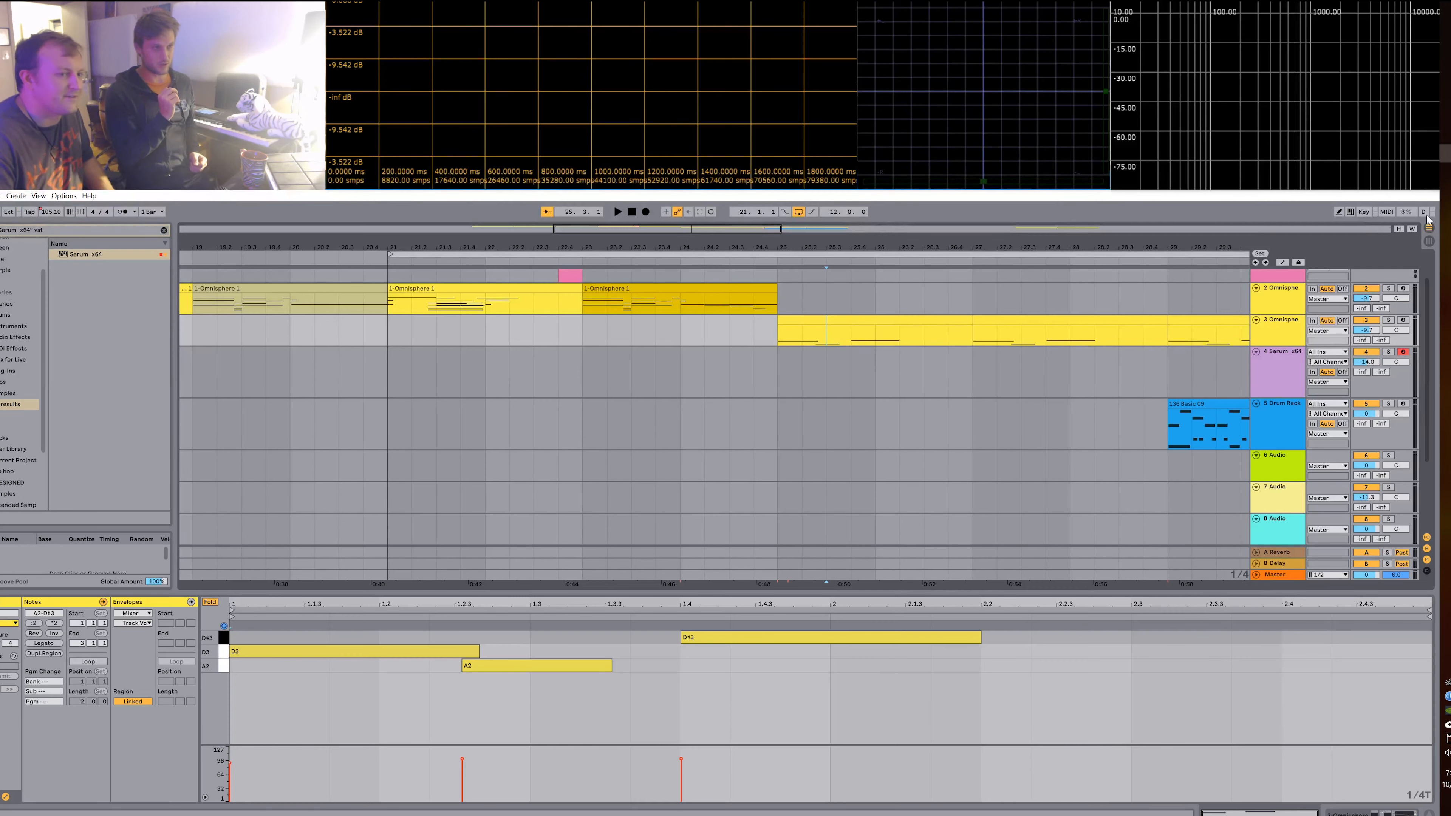
In the Session view, try to set the 6 Audio track's audio input to Ext. In.
click(1430, 242)
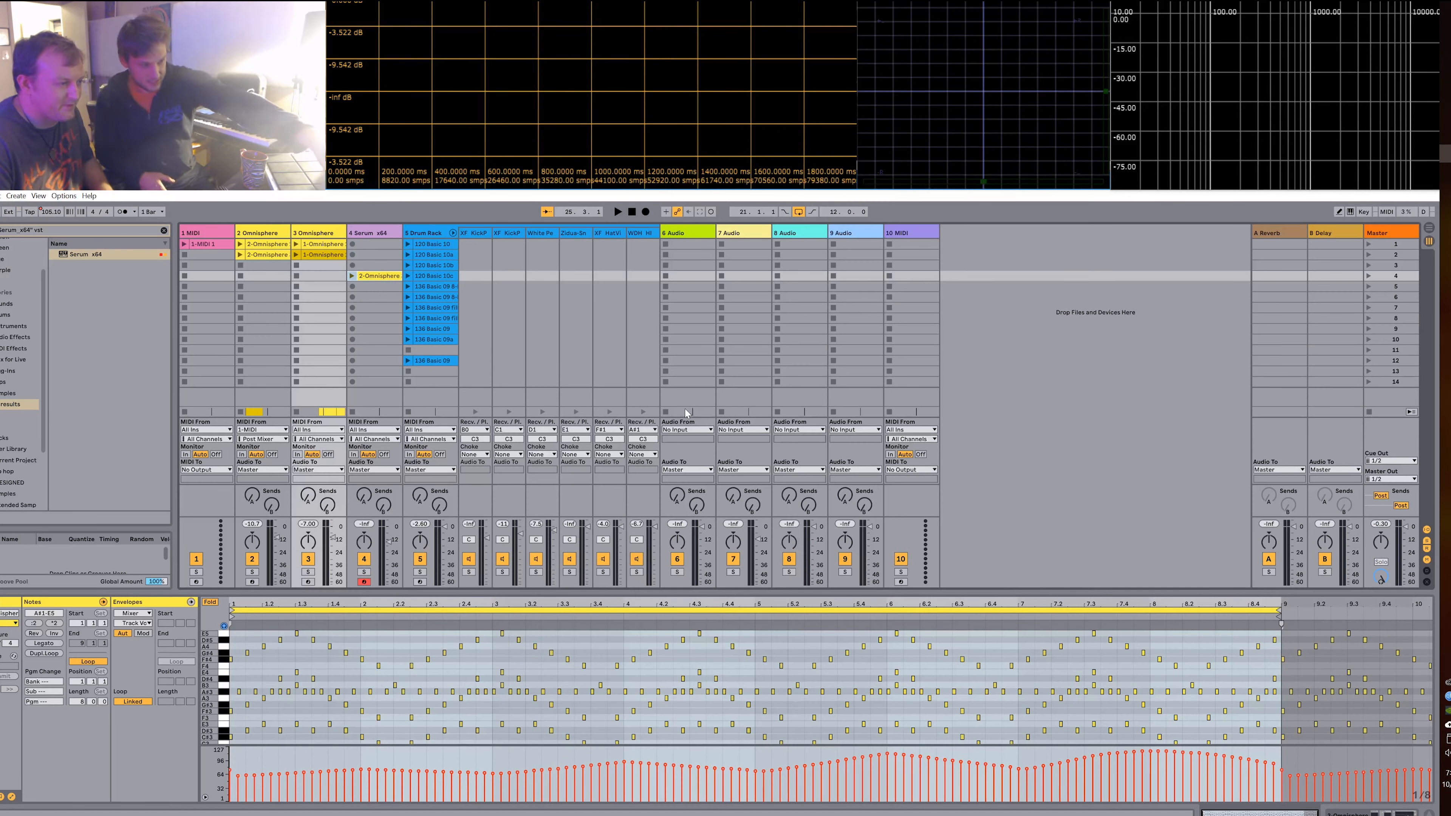
click(689, 433)
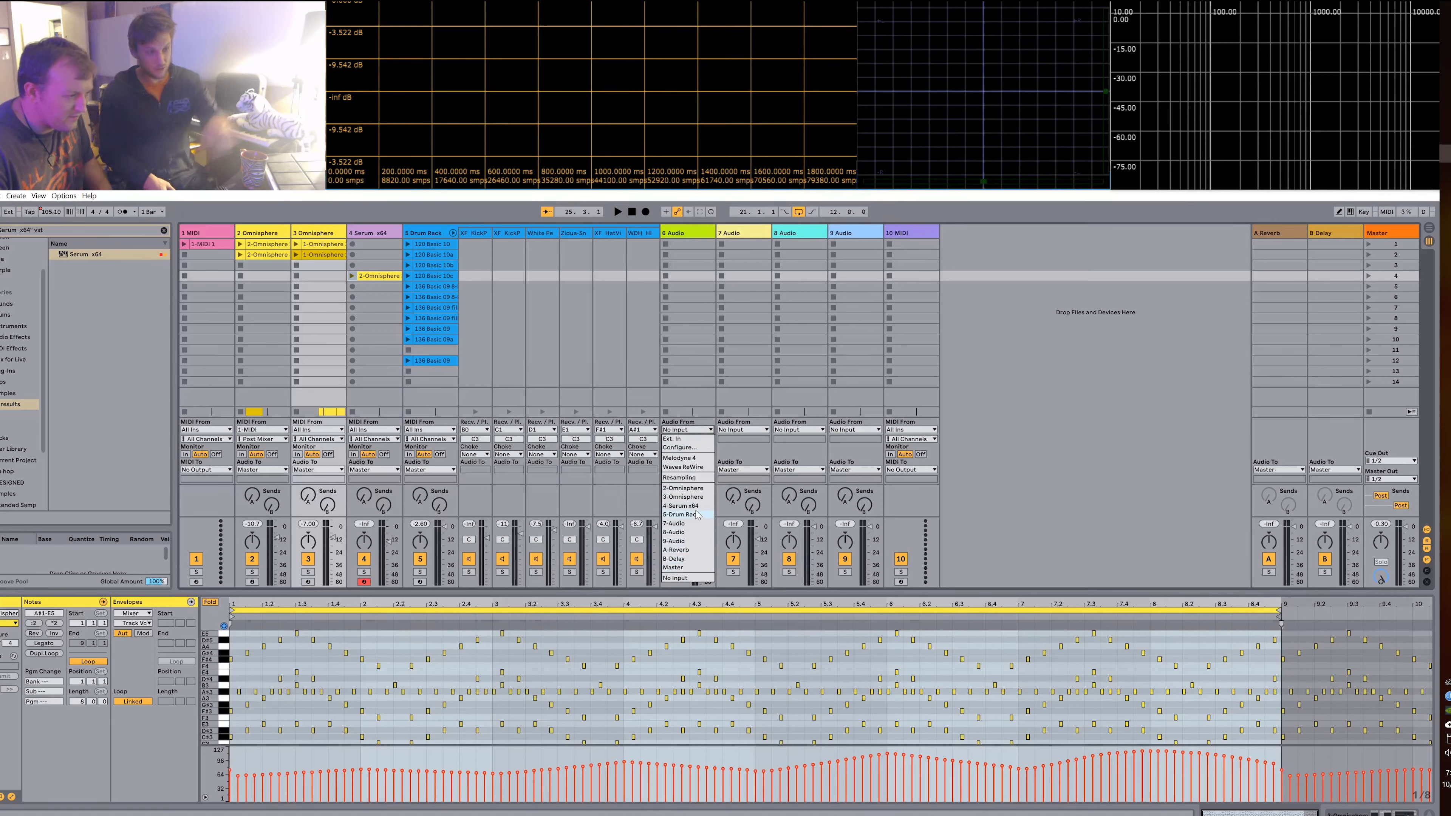
click(694, 438)
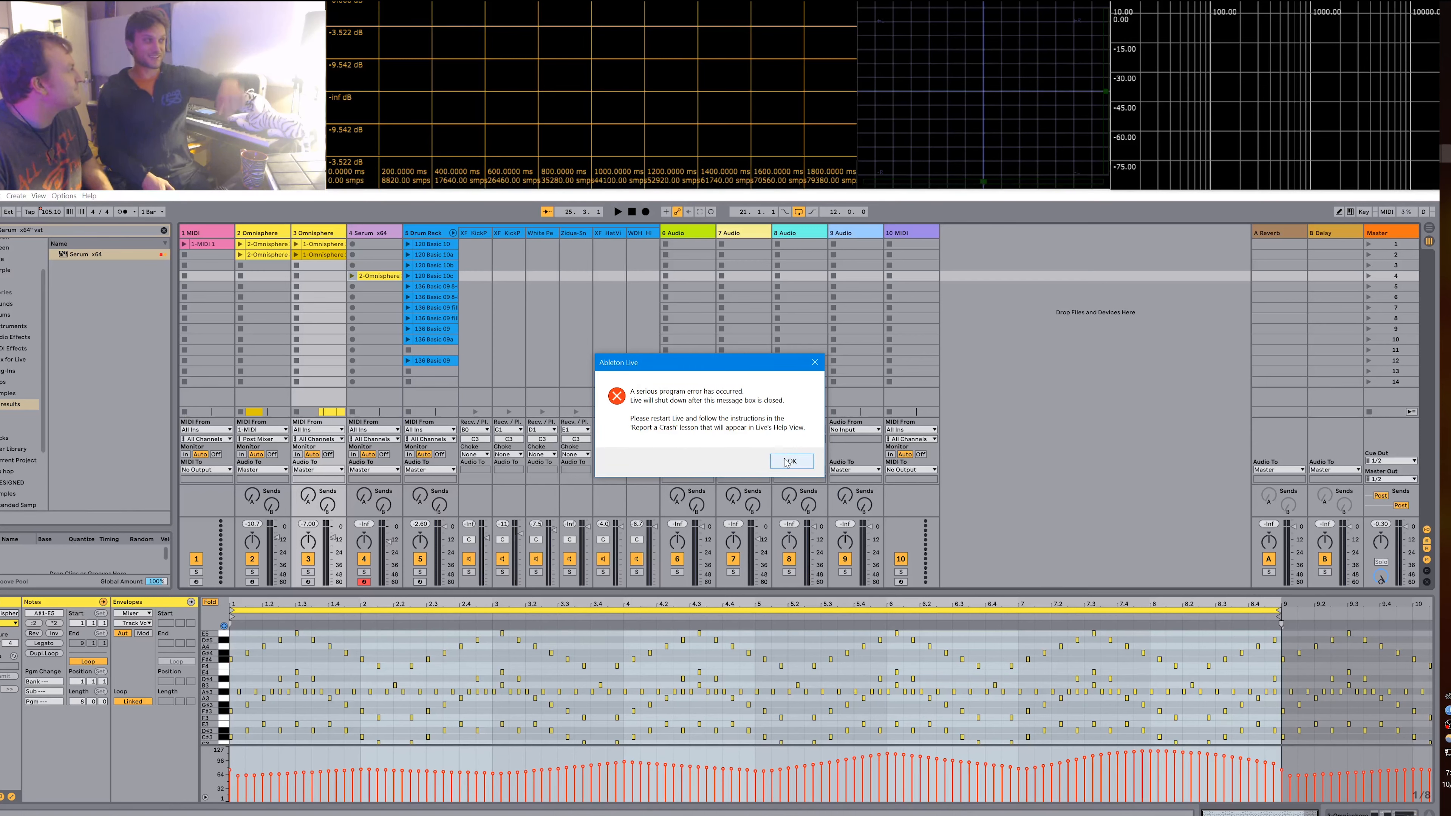
Dismiss the program error message and relaunch Ableton Live.
click(792, 461)
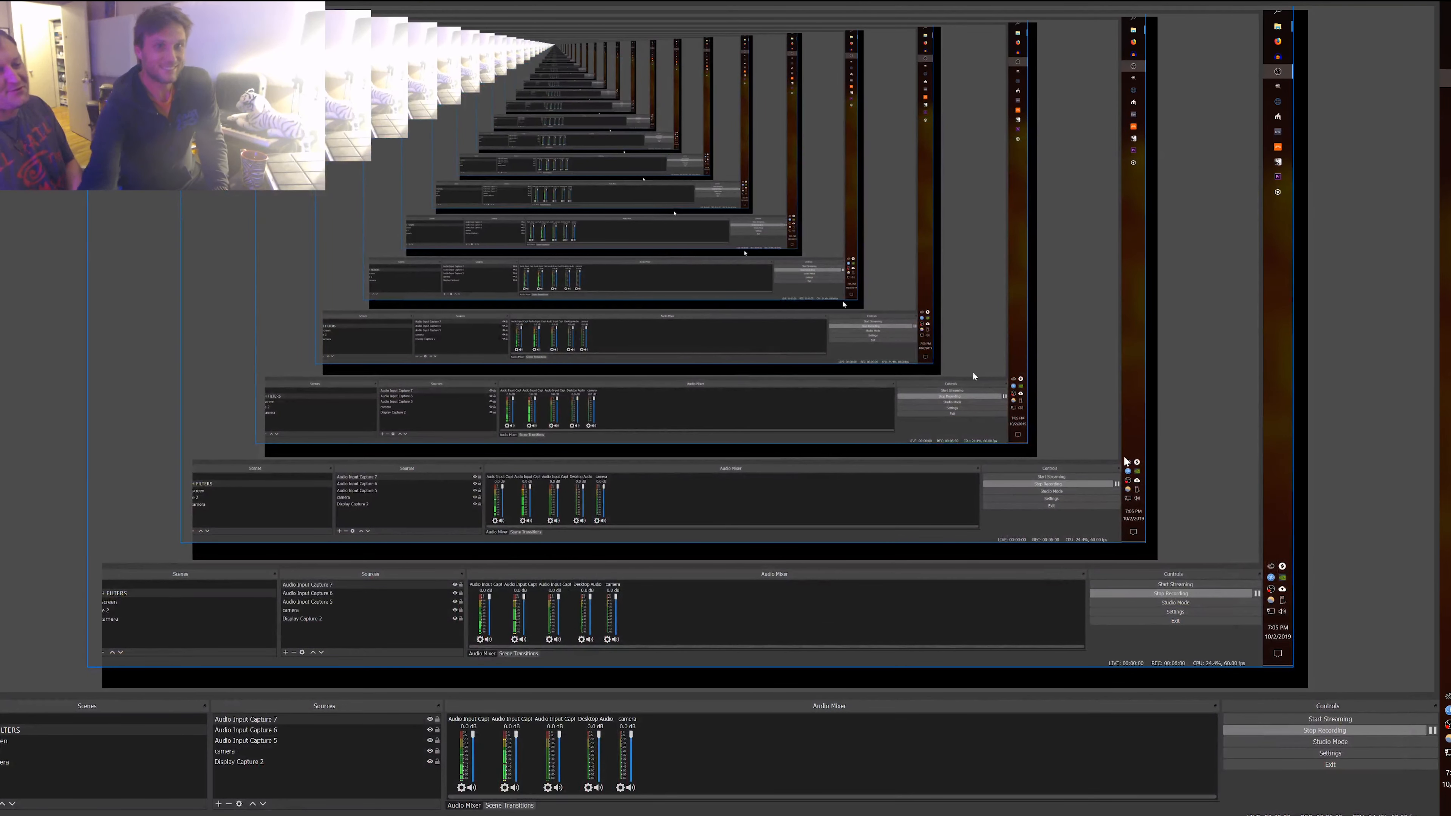
click(1280, 128)
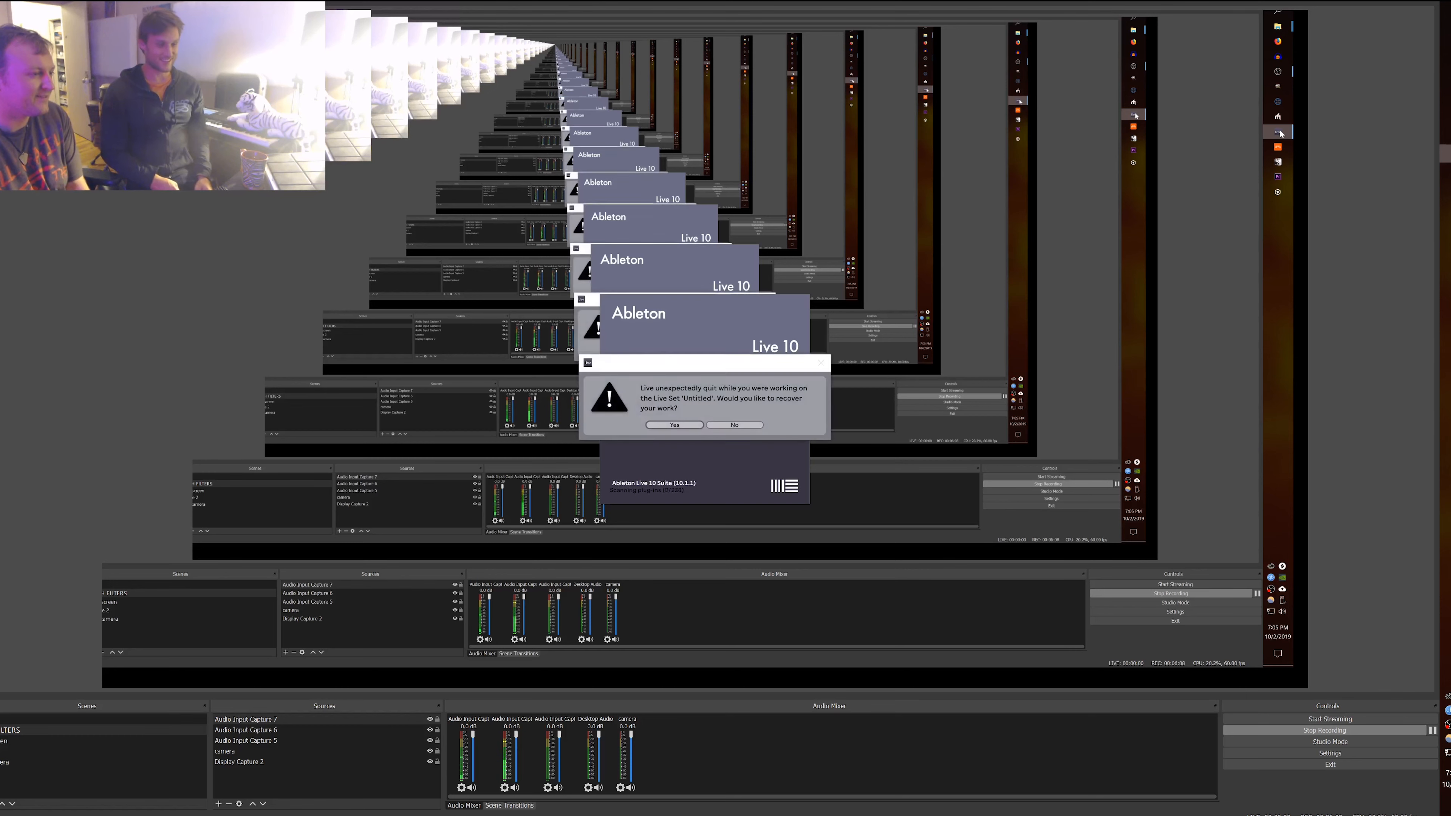
Recover the unsaved Live Set, close the crash report and switch to the Session view.
key(Return)
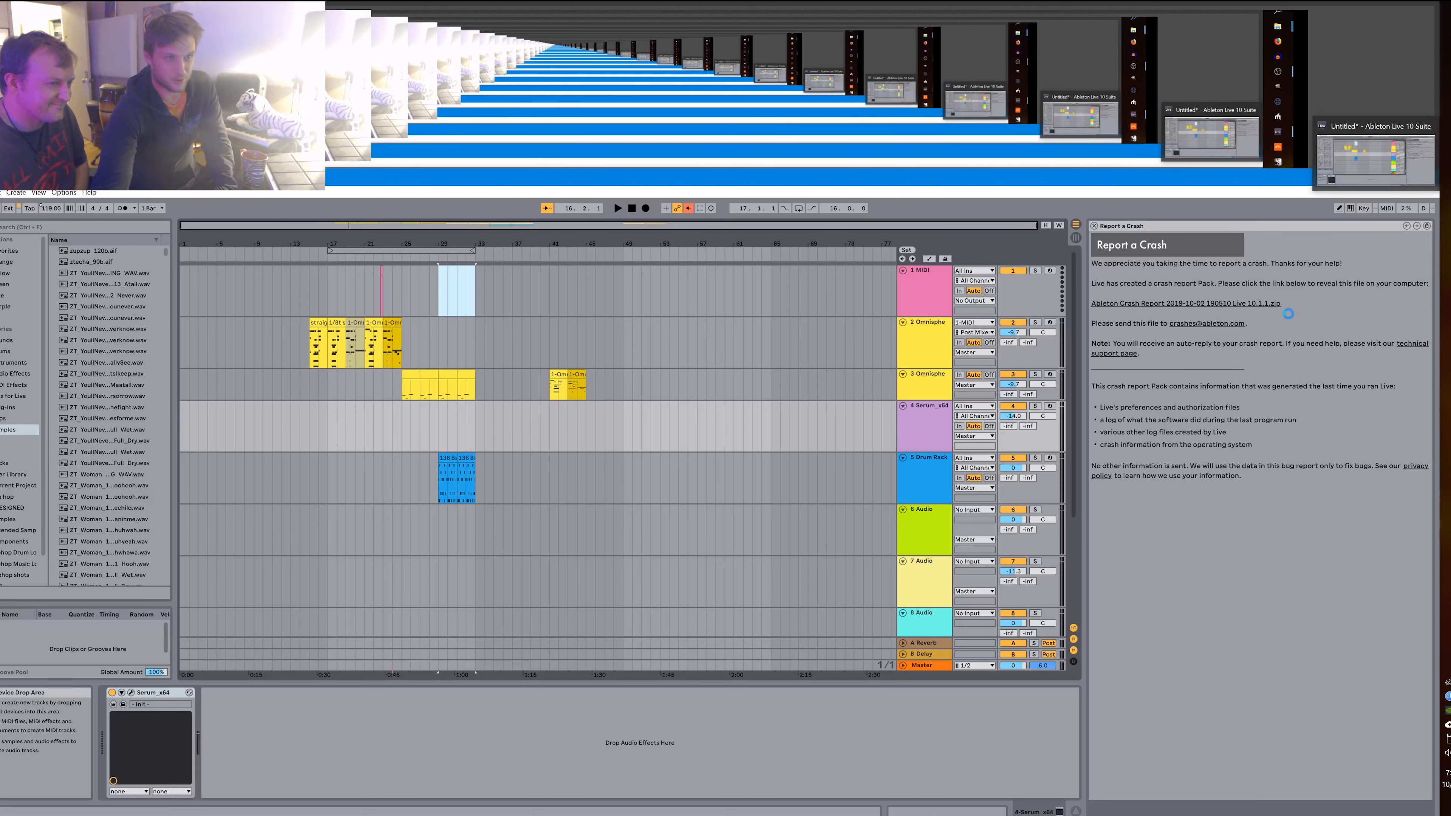
click(1094, 226)
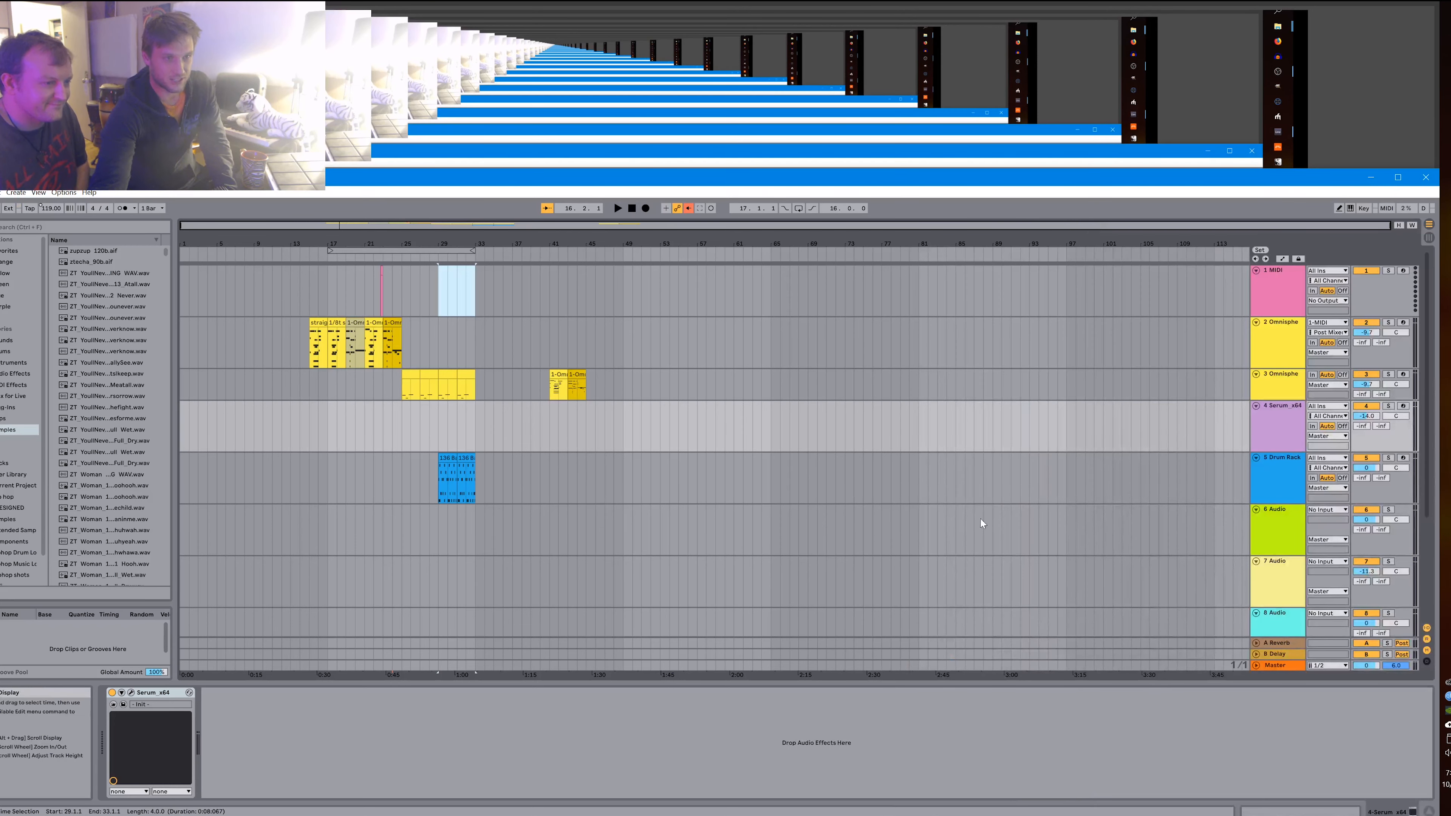
key(Tab)
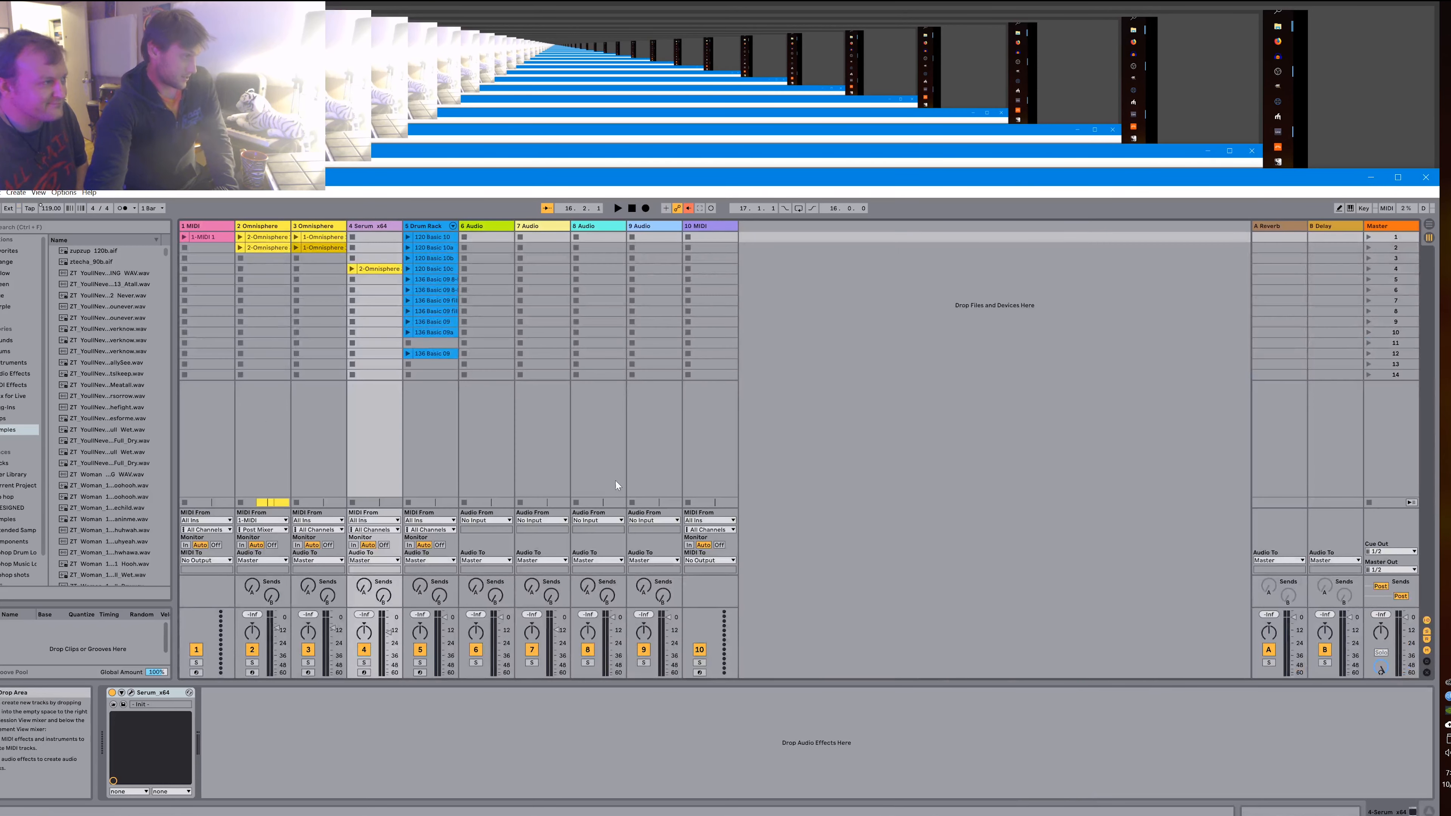
Save the recovered Live Set as "lesson 1" in the collaborator's folder inside Projects > Collaborations.
click(0, 193)
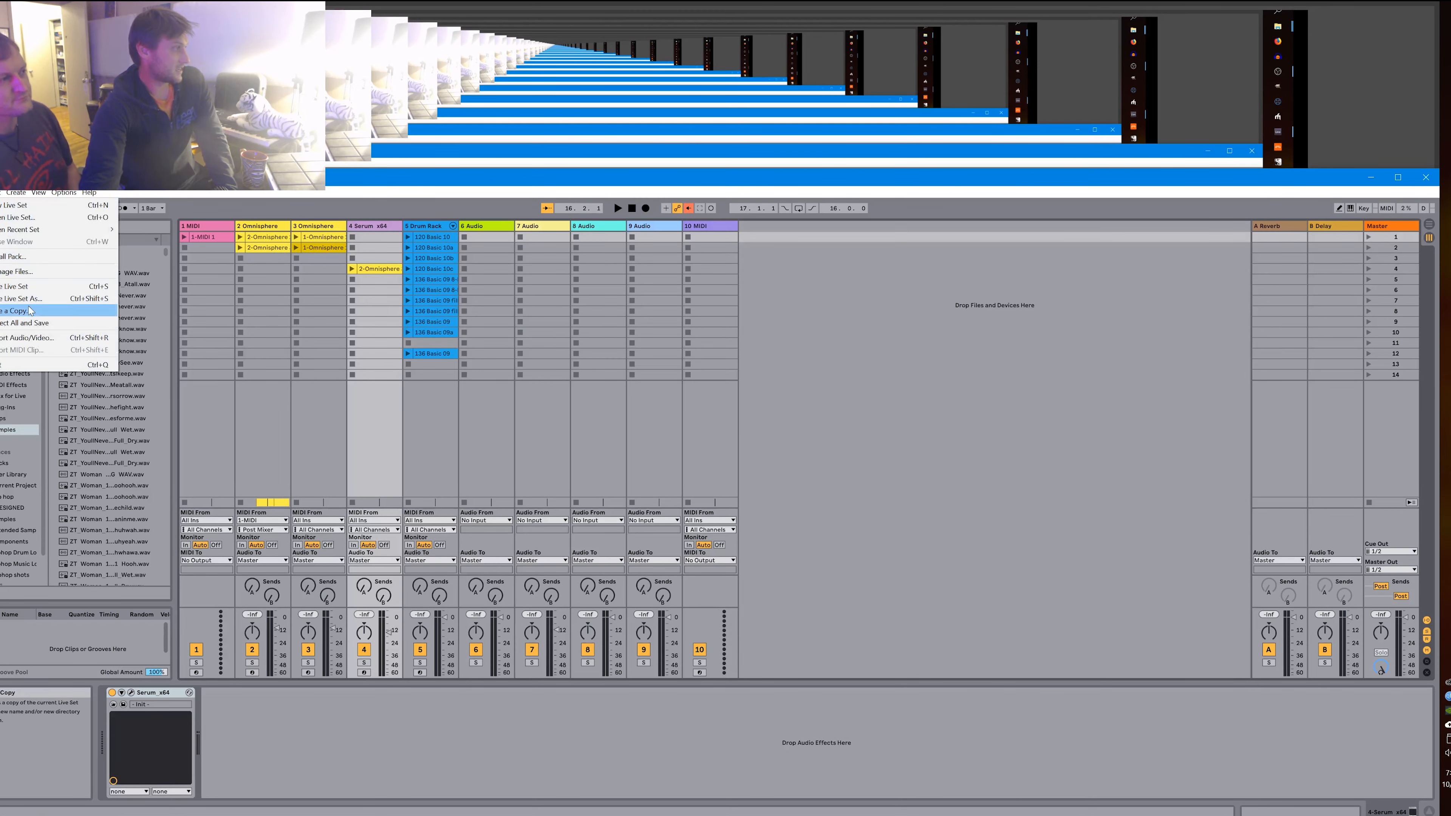
click(52, 299)
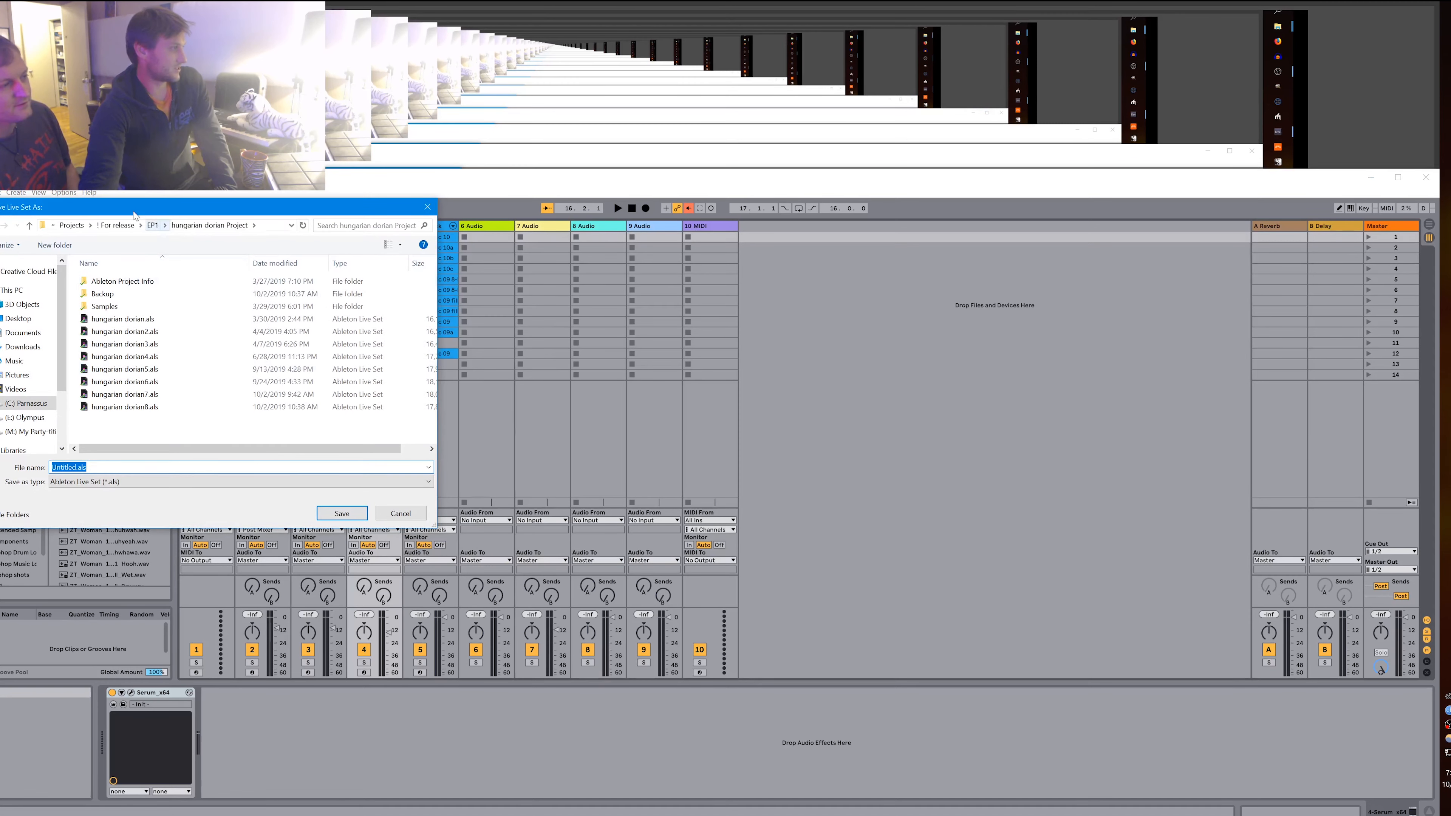
click(93, 225)
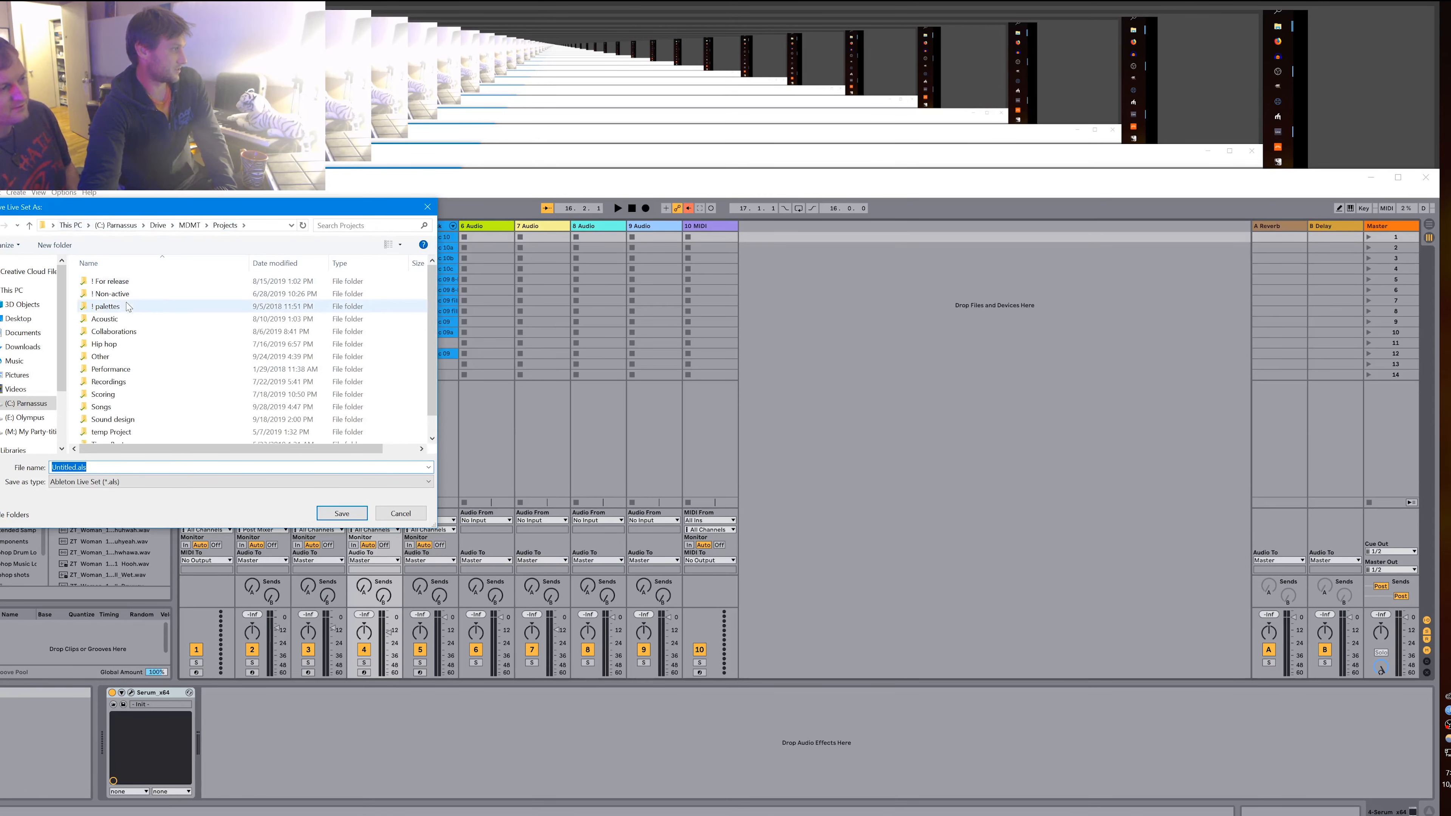
double_click(114, 333)
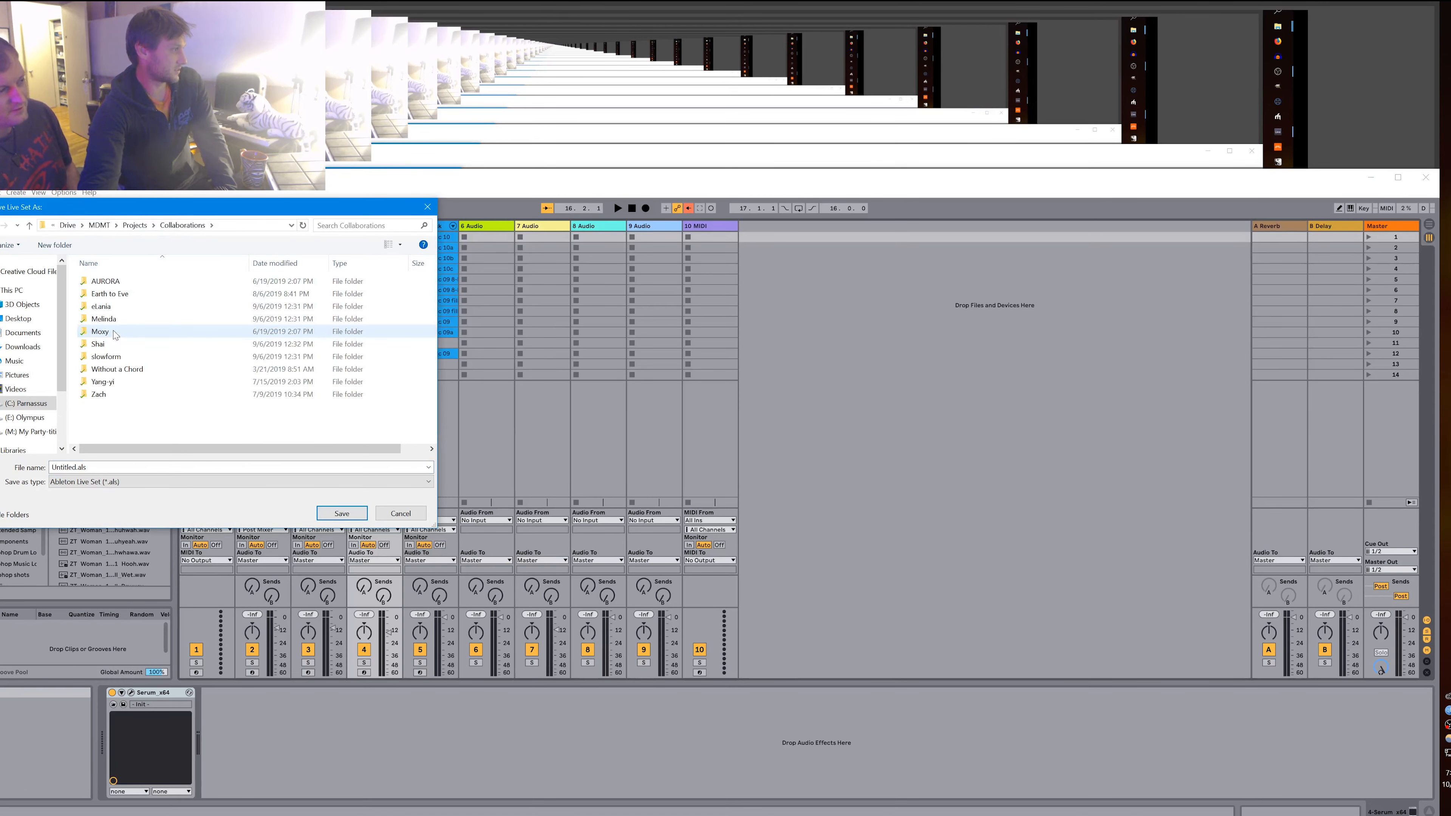
double_click(101, 395)
text(l)
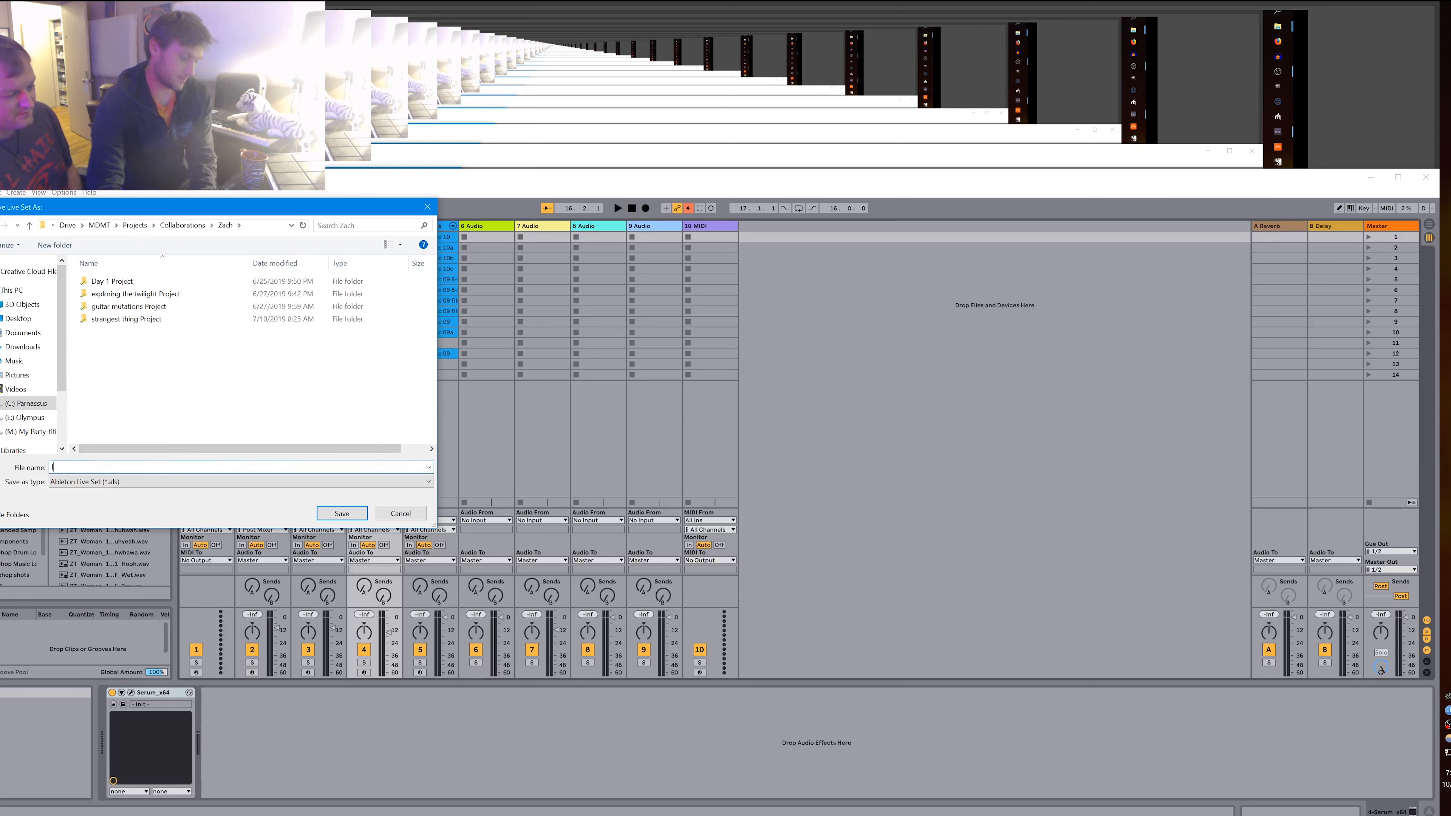
text(esson 2)
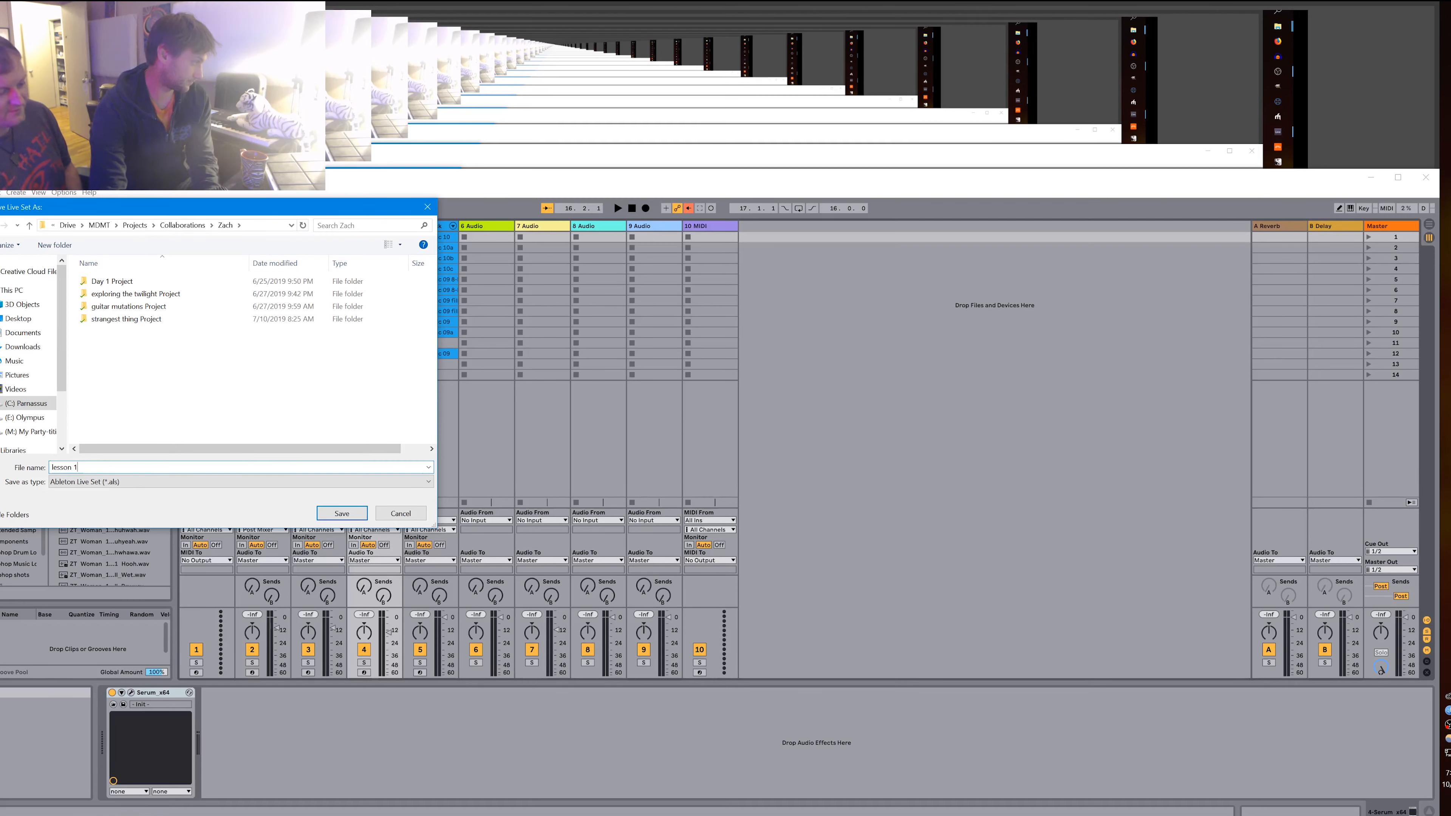
key(Return)
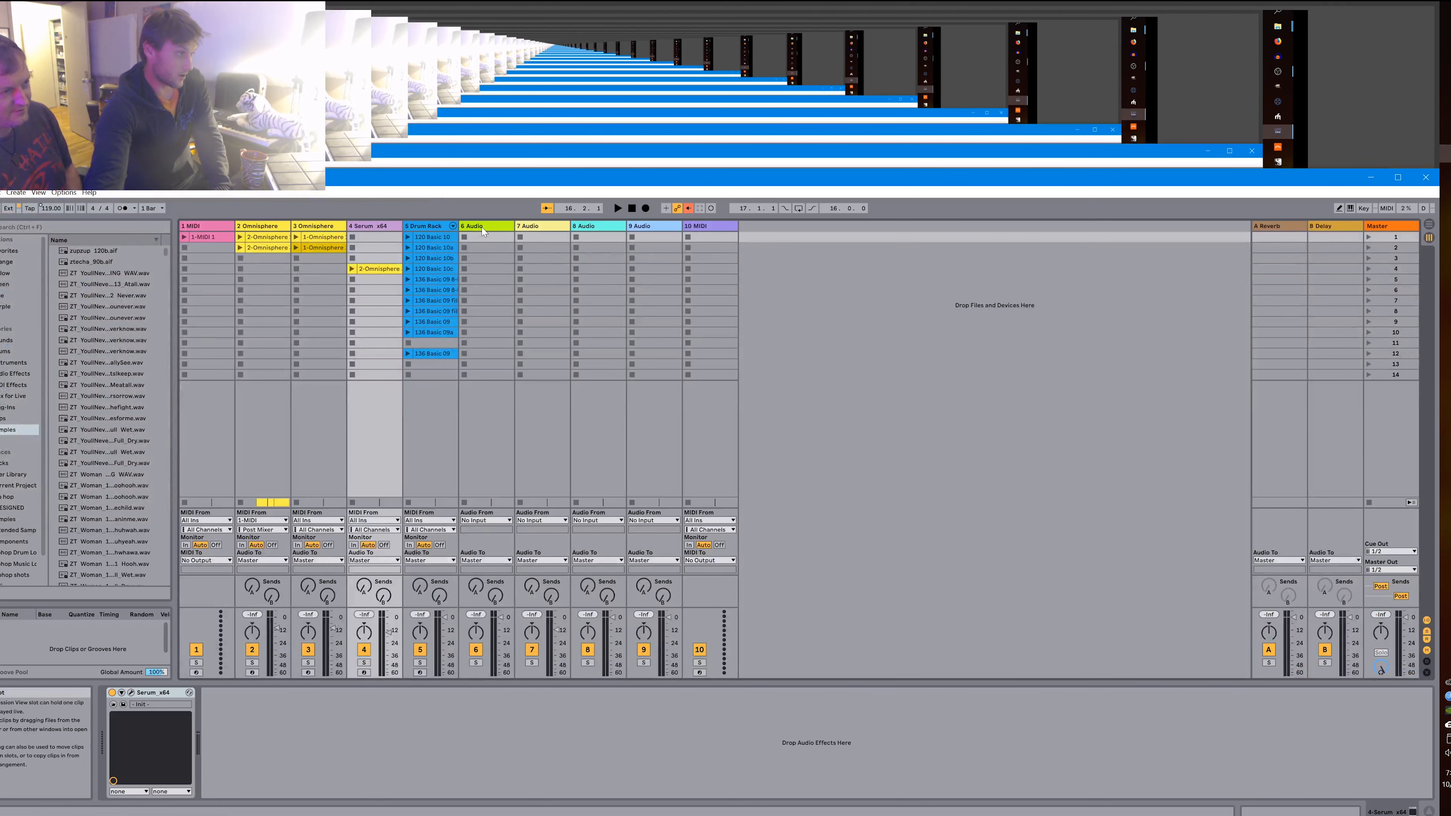
Set the 6 Audio track's audio input to Ext. In, channel 1.
click(484, 228)
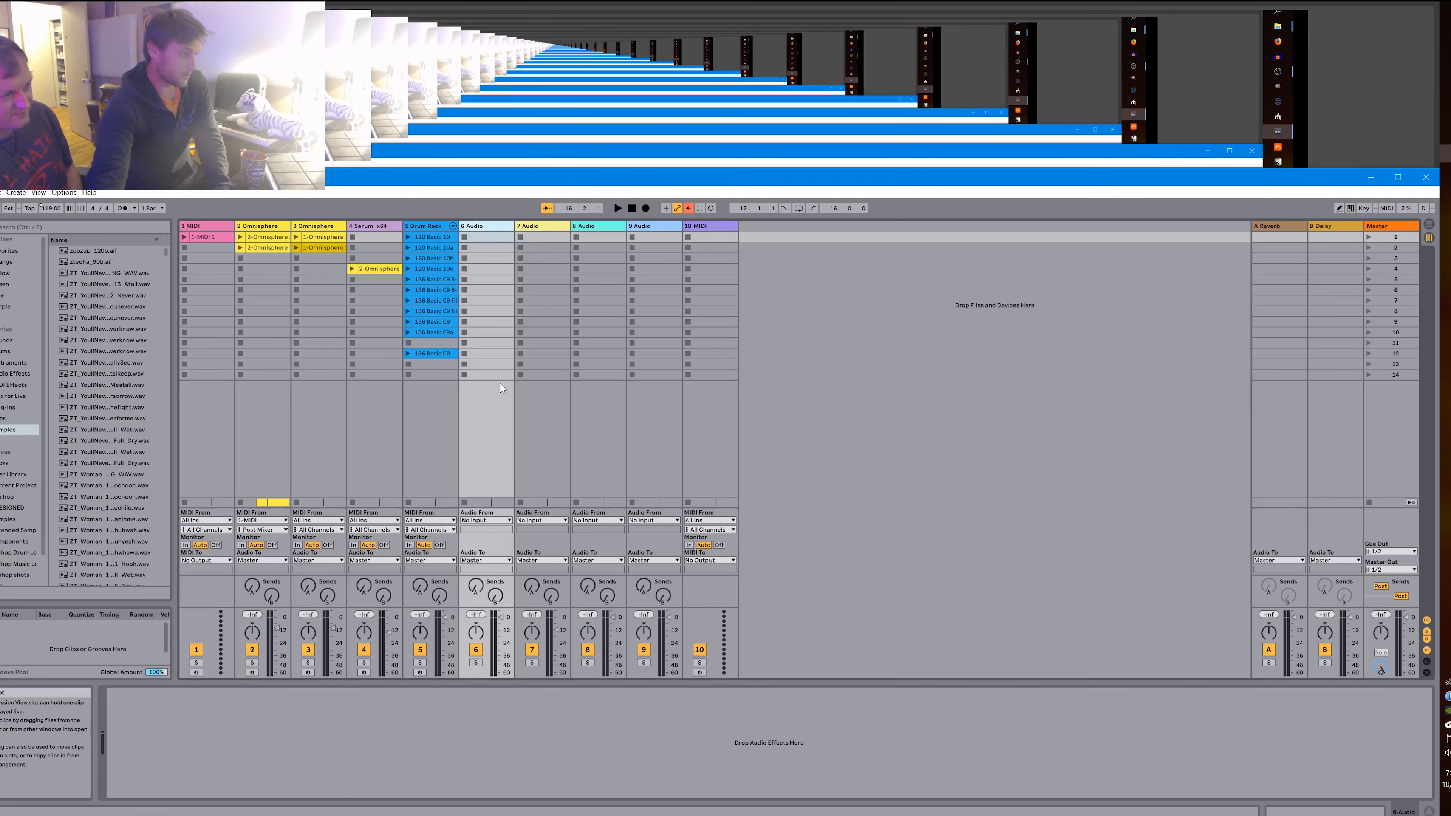
click(472, 526)
click(476, 535)
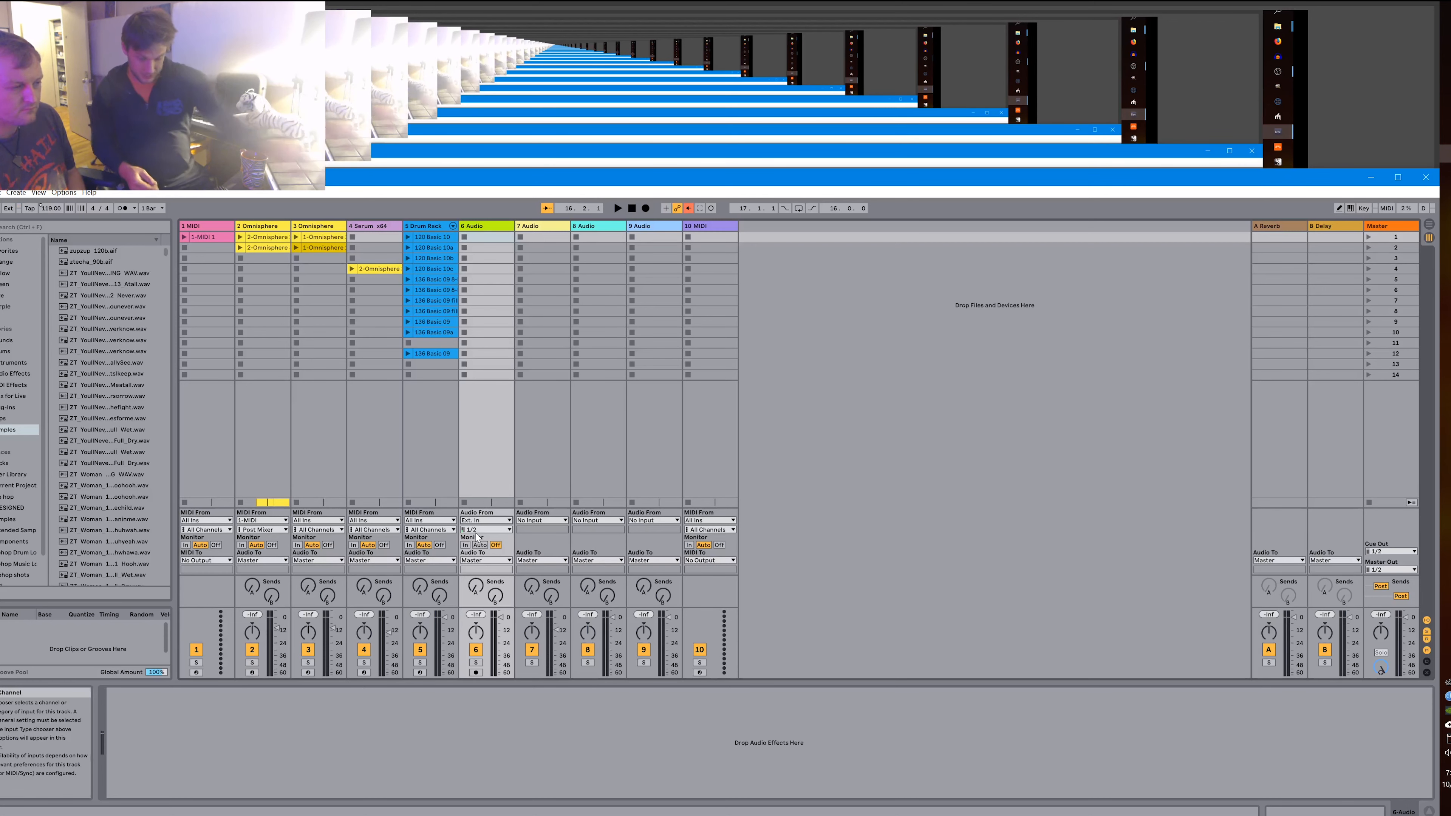
click(477, 533)
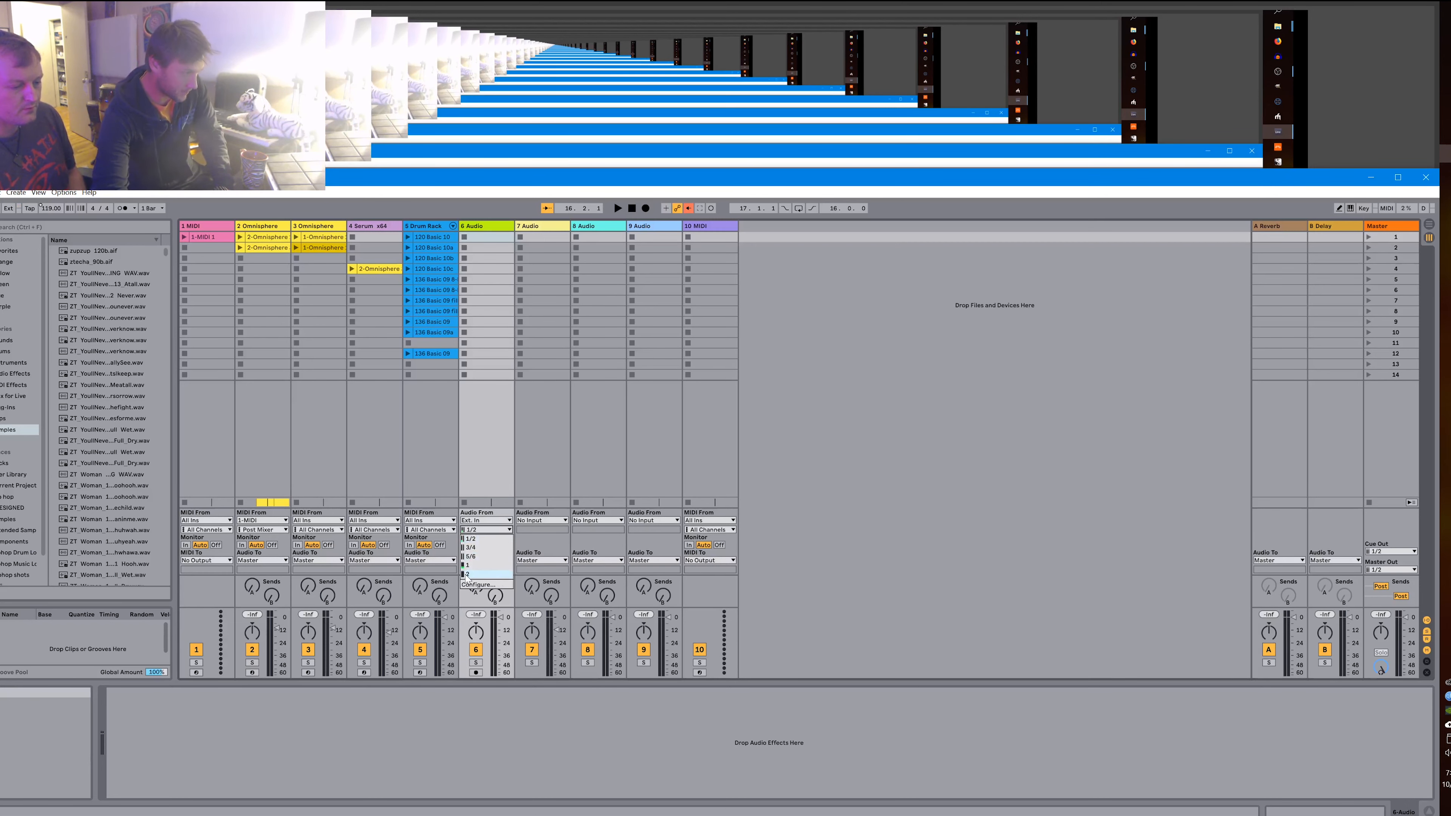
click(486, 574)
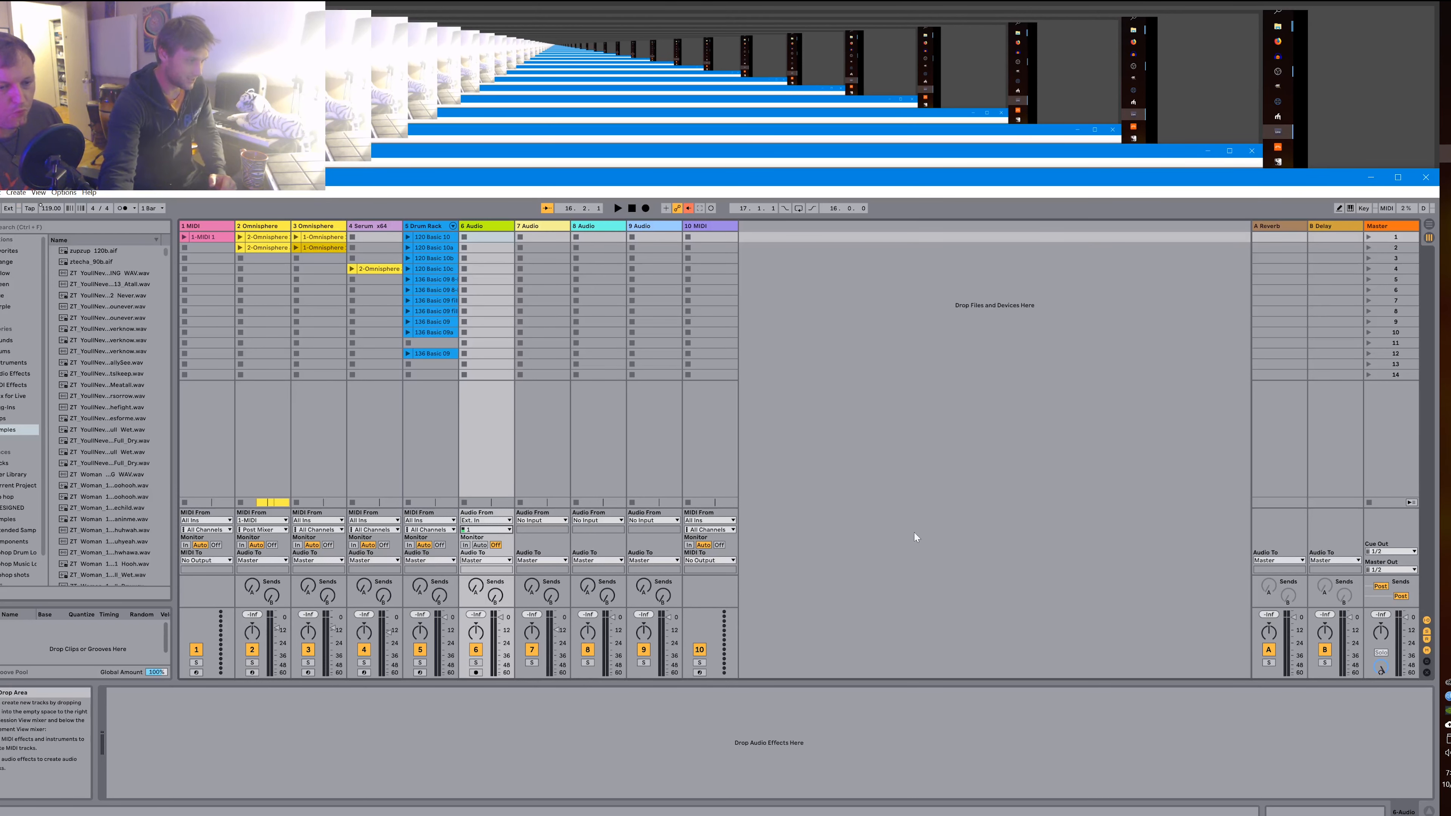
Arm the 6 Audio track for recording and set its monitoring to In.
click(476, 674)
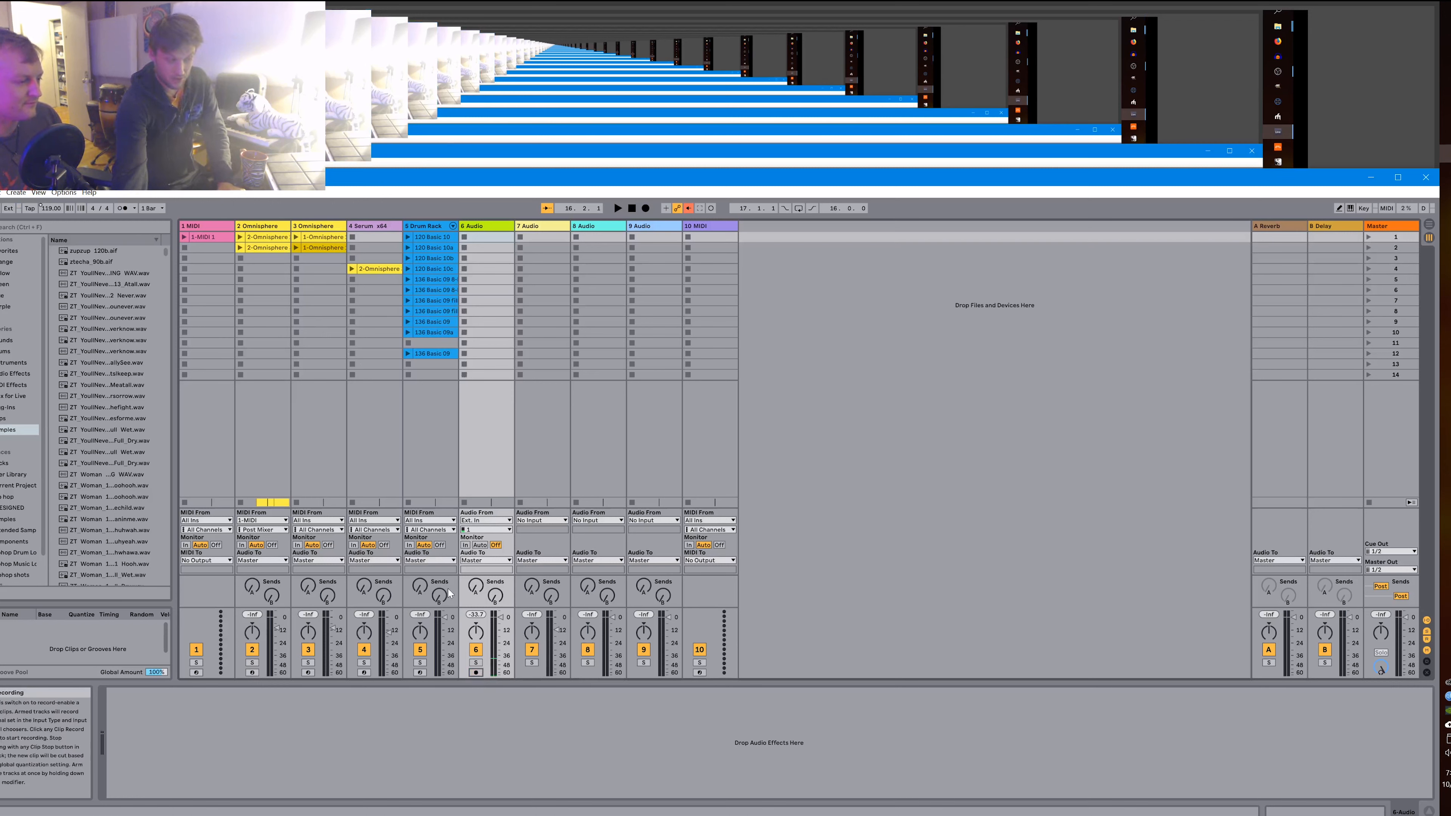
click(465, 547)
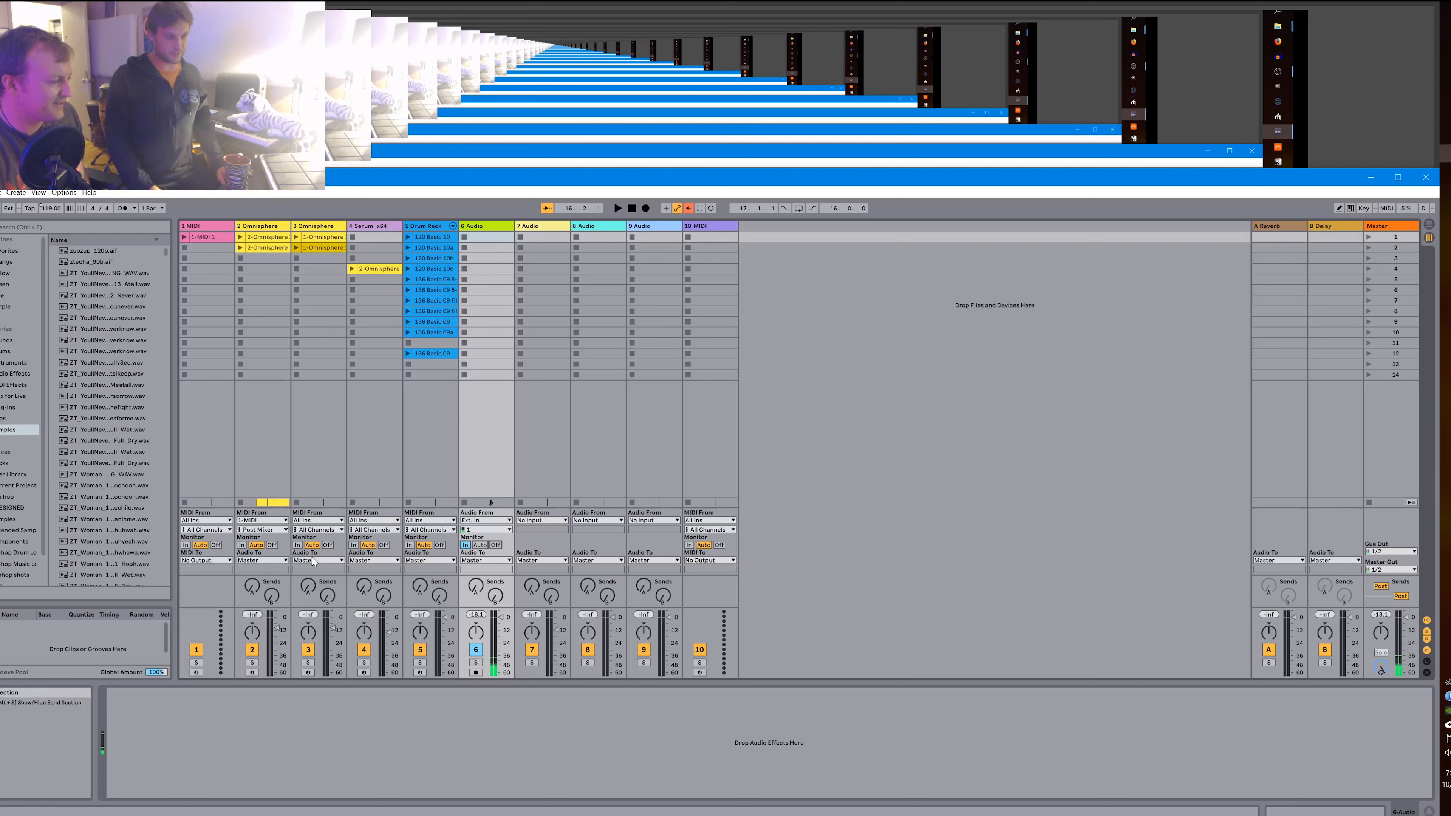
Play the arrangement briefly and open the notes of the 2 Omnisphere clip at bar 17 in the Arrangement view.
click(618, 209)
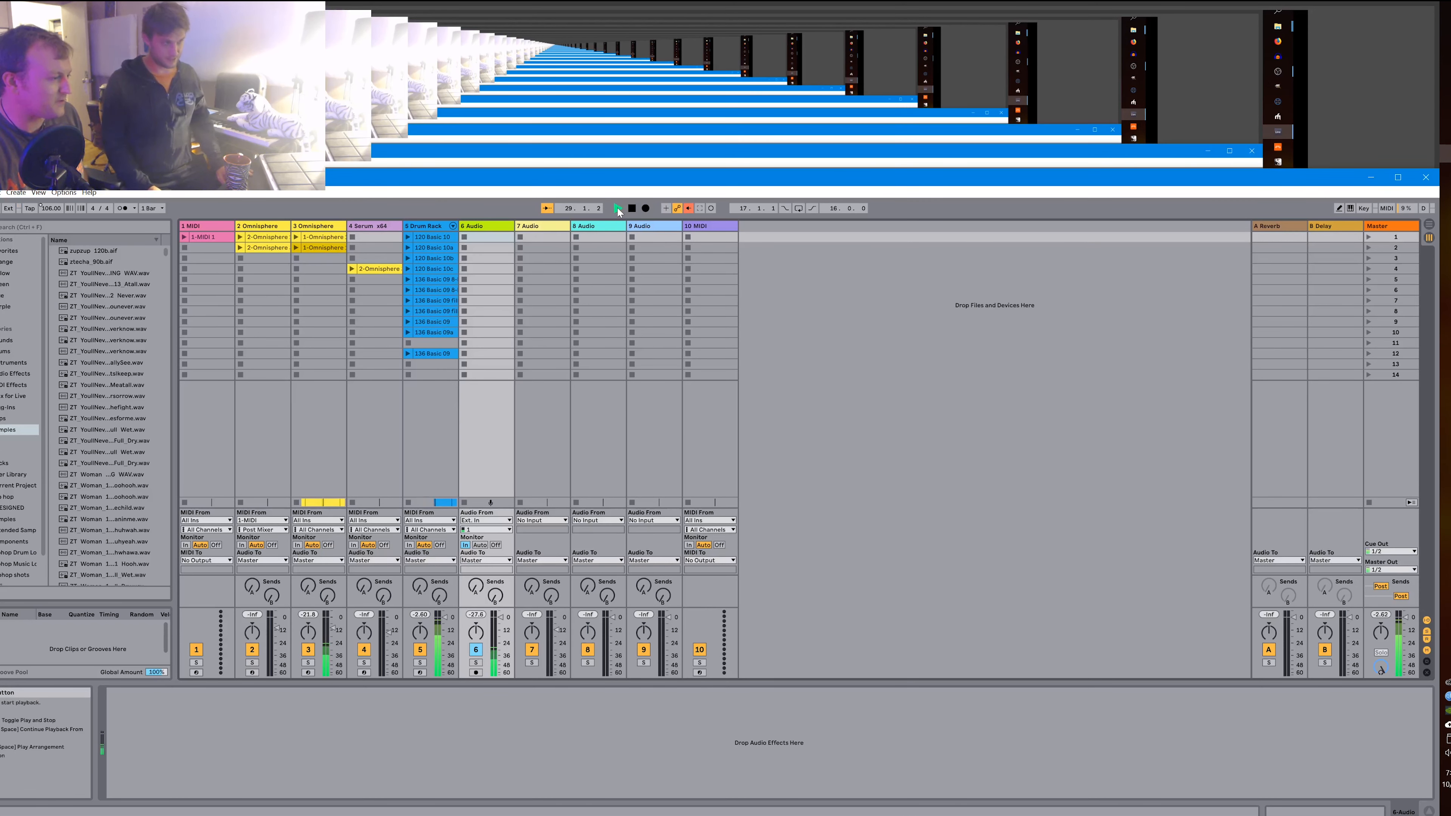
click(632, 209)
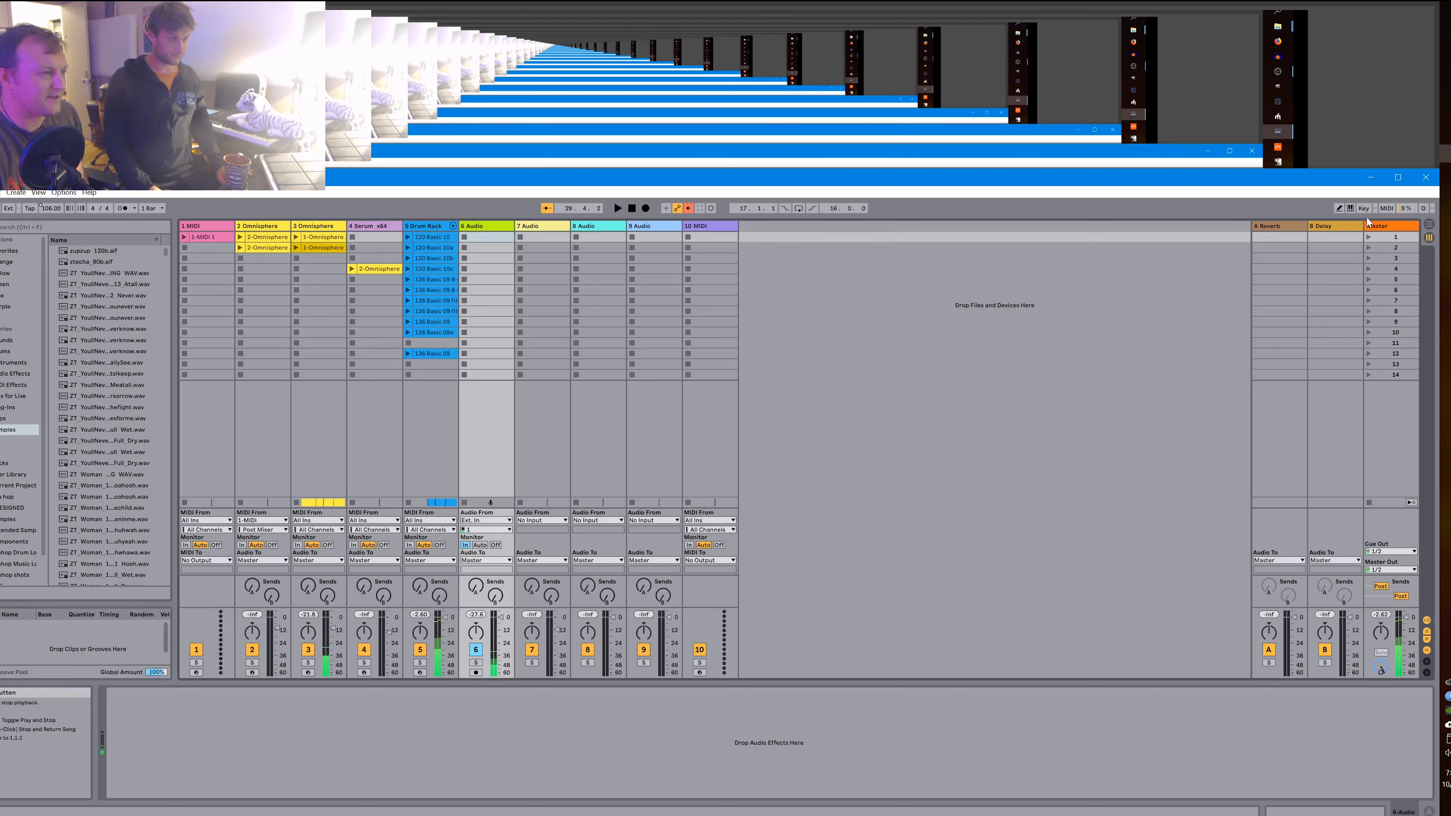
key(Tab)
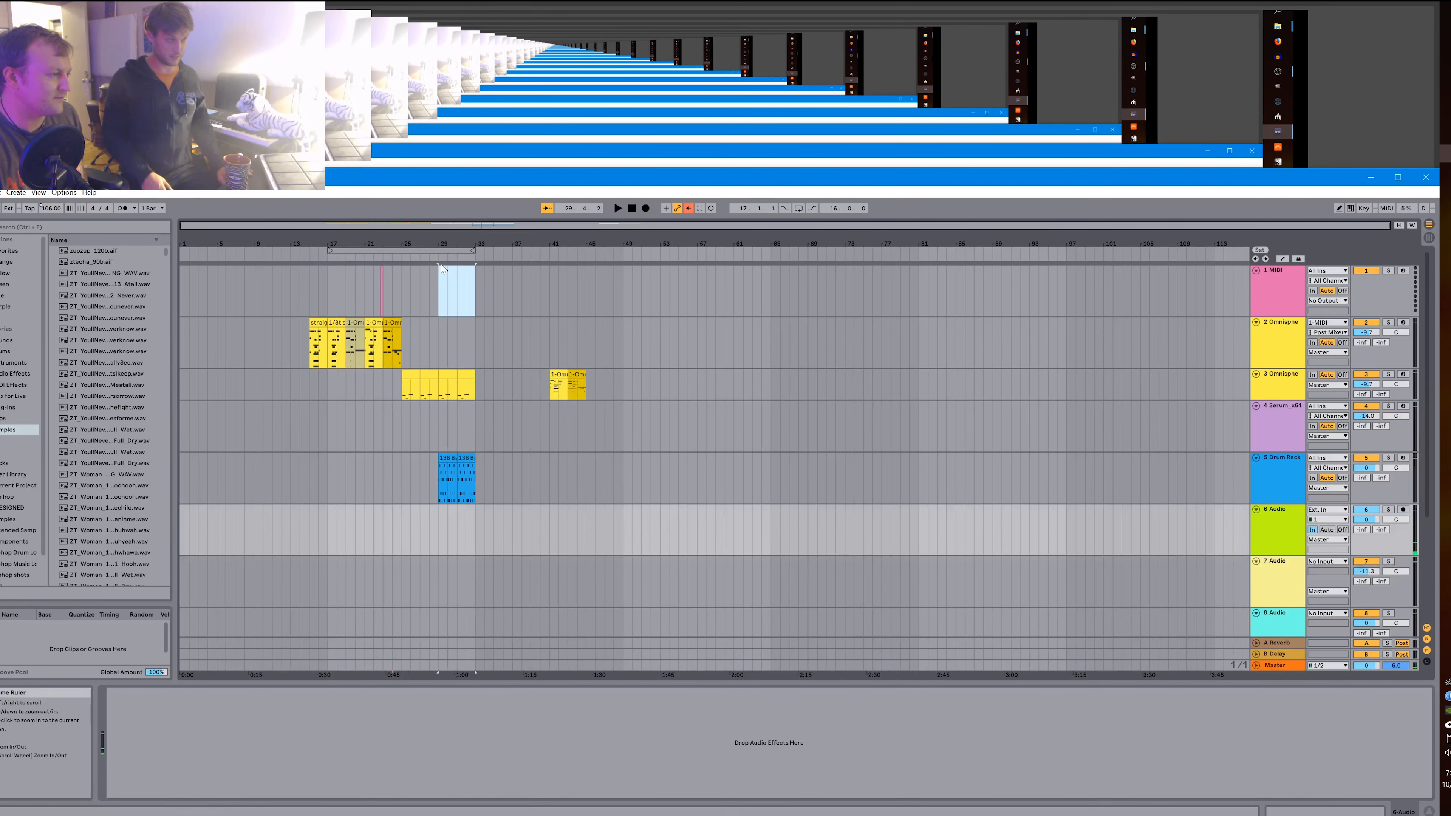
click(327, 293)
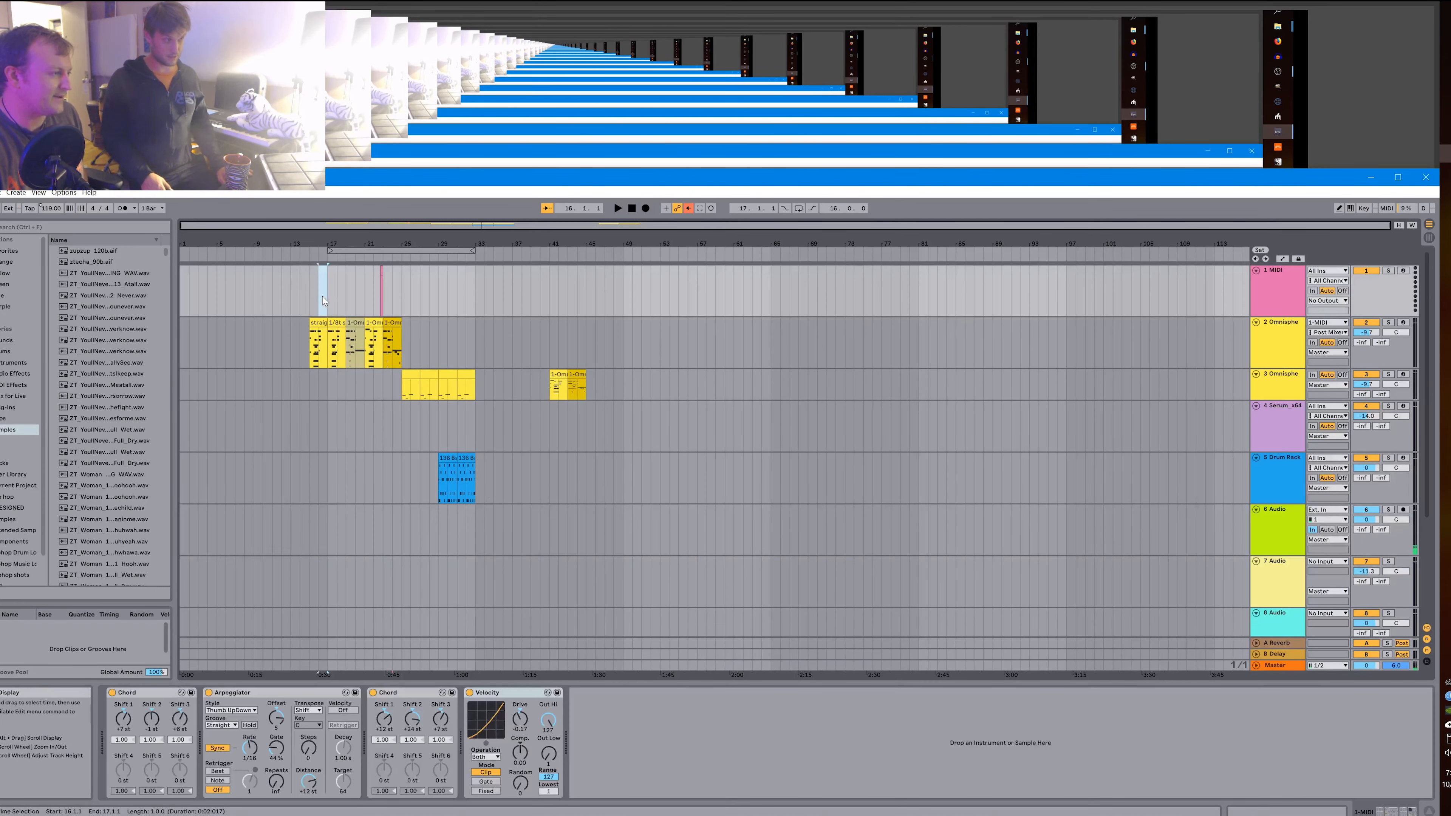
double_click(336, 323)
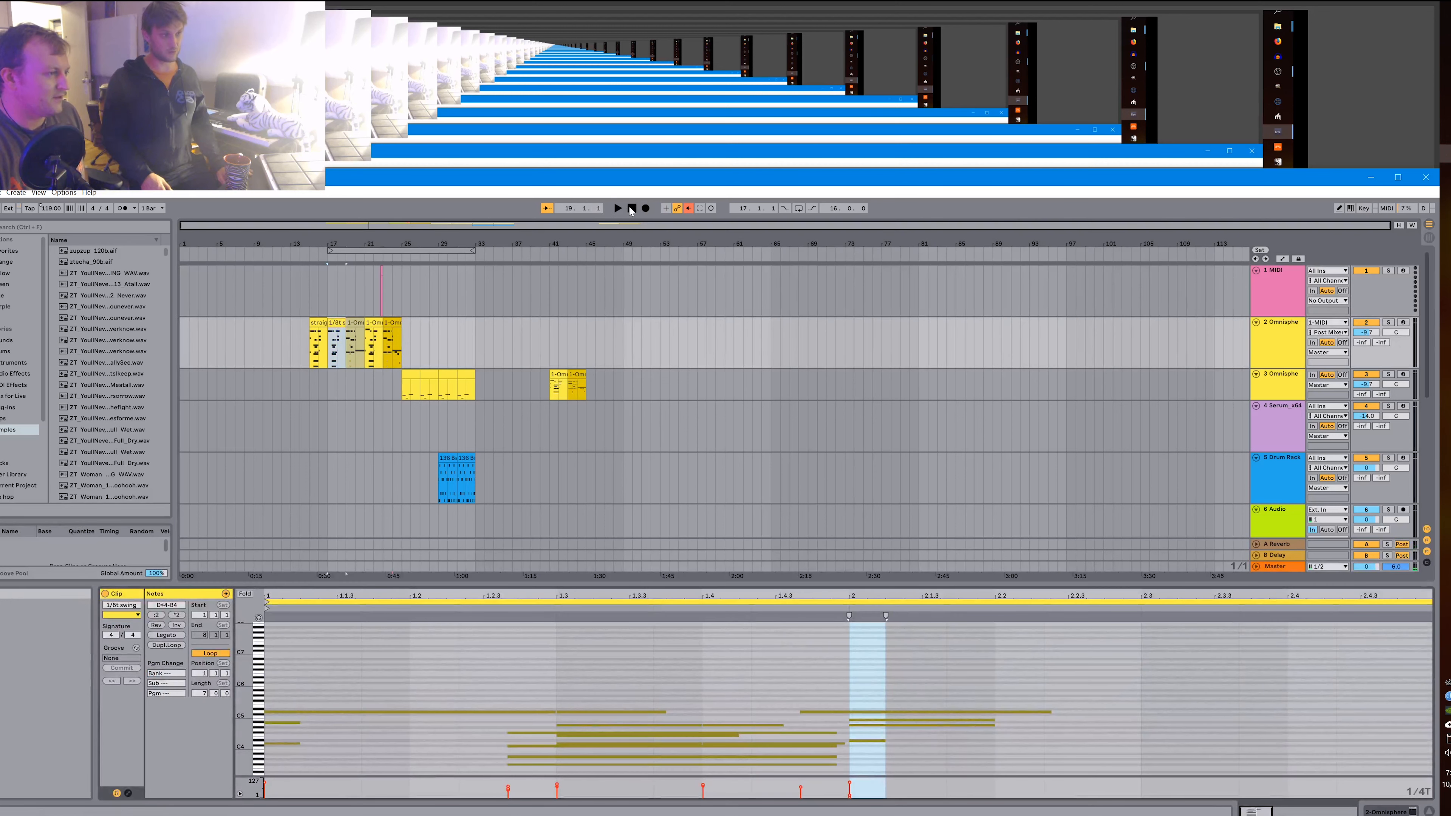
Turn on the arrangement loop starting at bar 17, play part of it and return the playhead to 1.1.1.
right_click(472, 252)
click(514, 258)
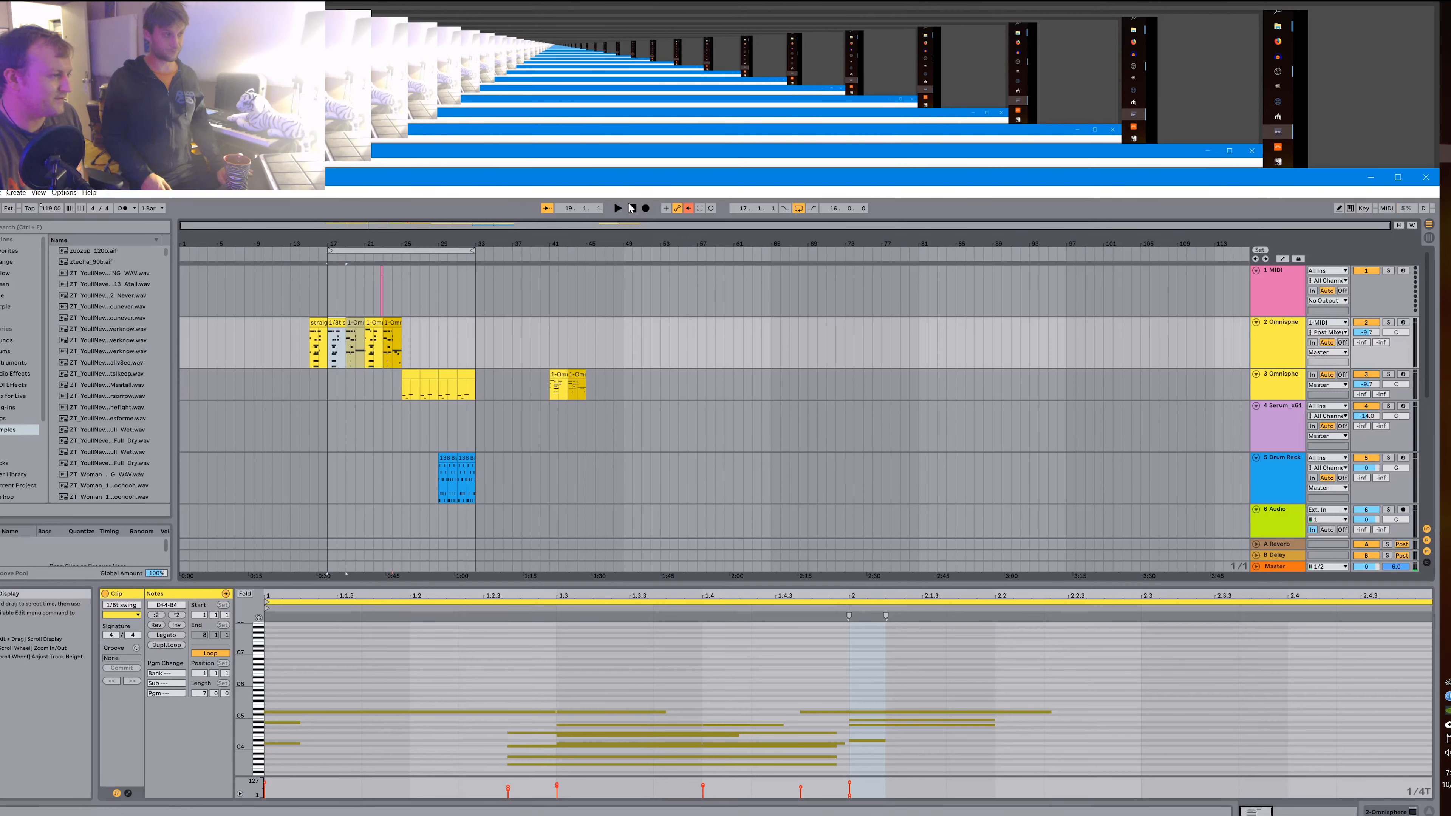
click(618, 209)
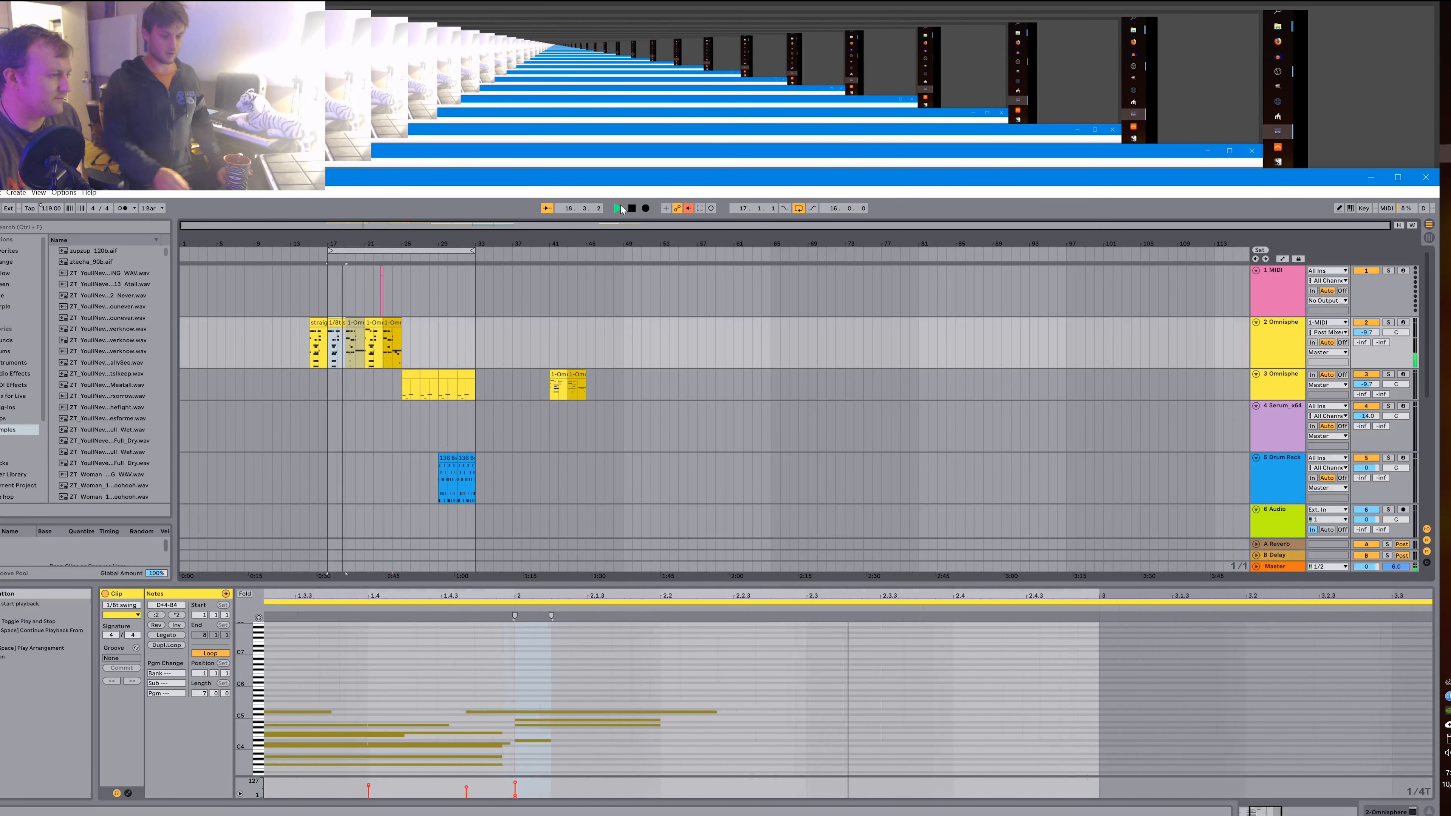
click(629, 208)
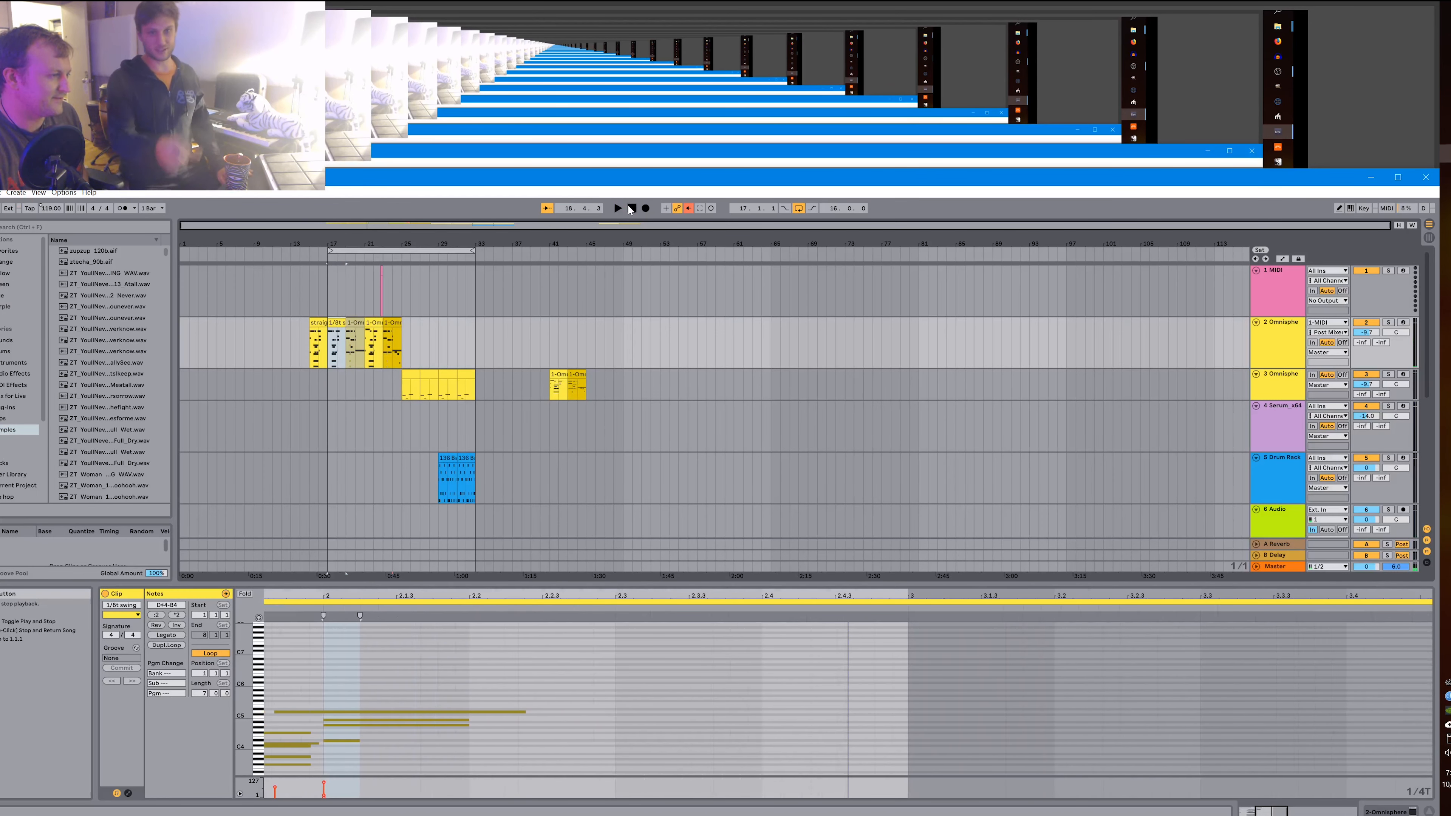
click(629, 209)
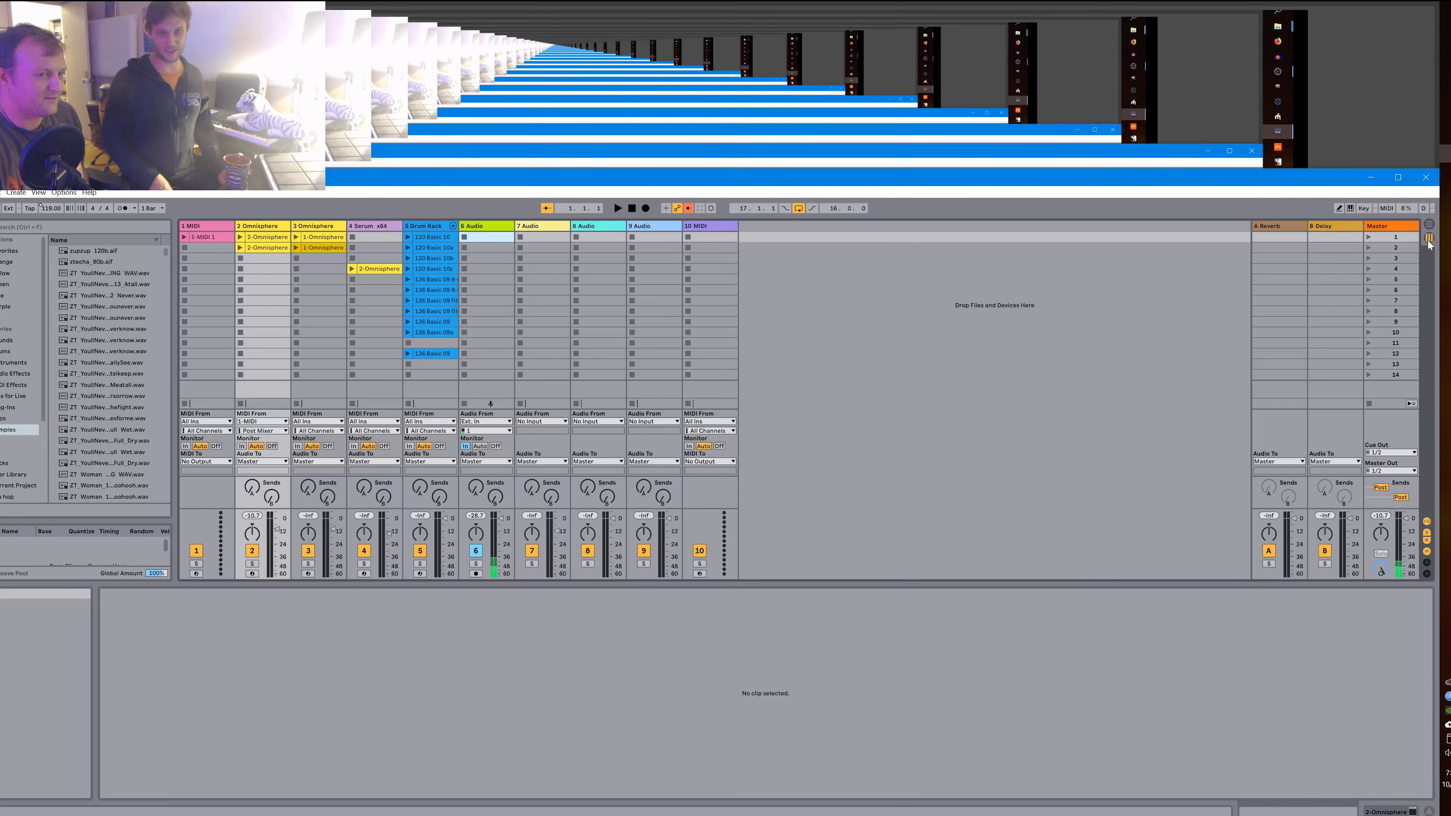
In the Session view, open the 2 Omnisphere track's first clip and alternate between its notes and the track's device chain.
click(1429, 239)
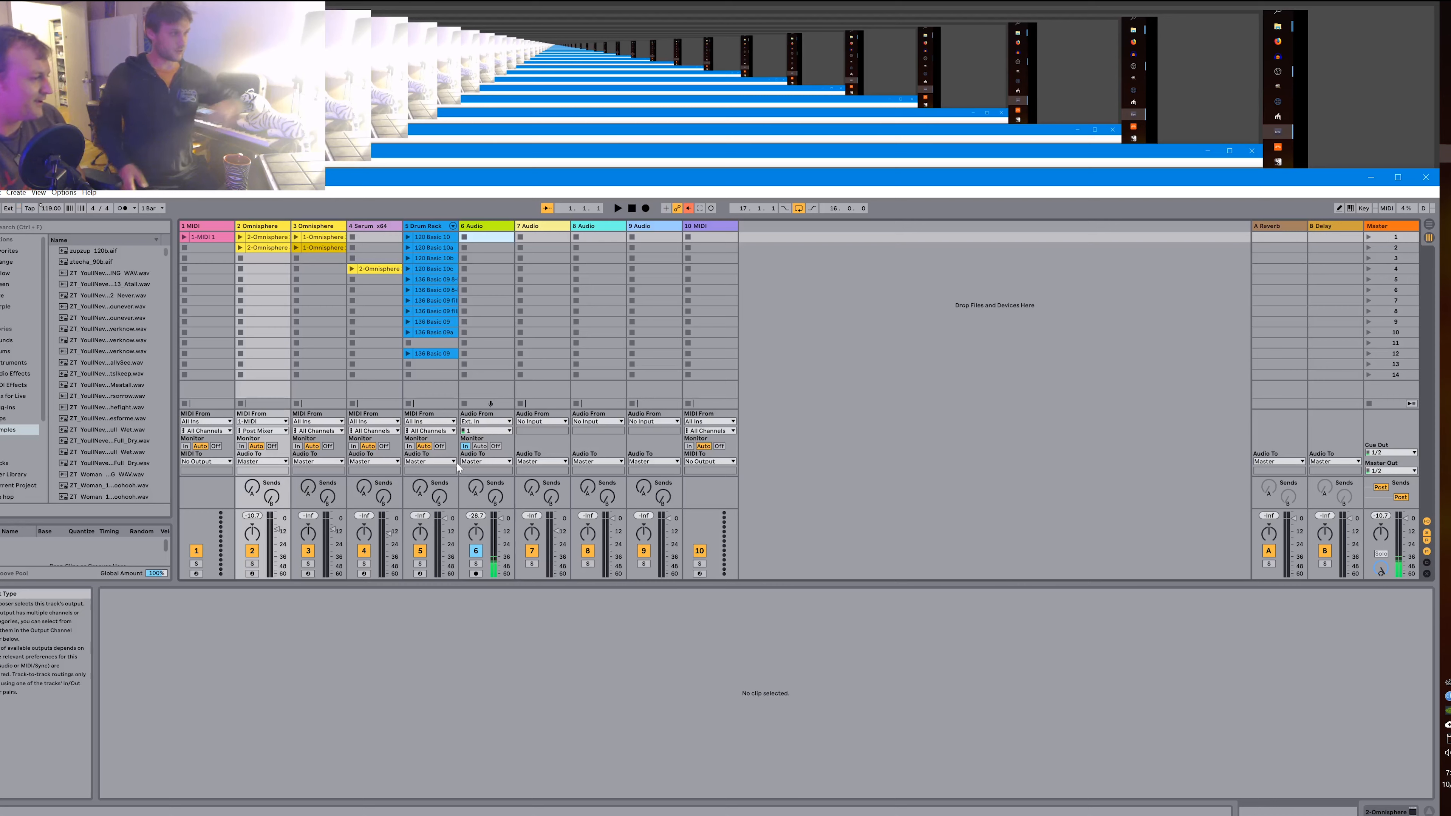
click(267, 238)
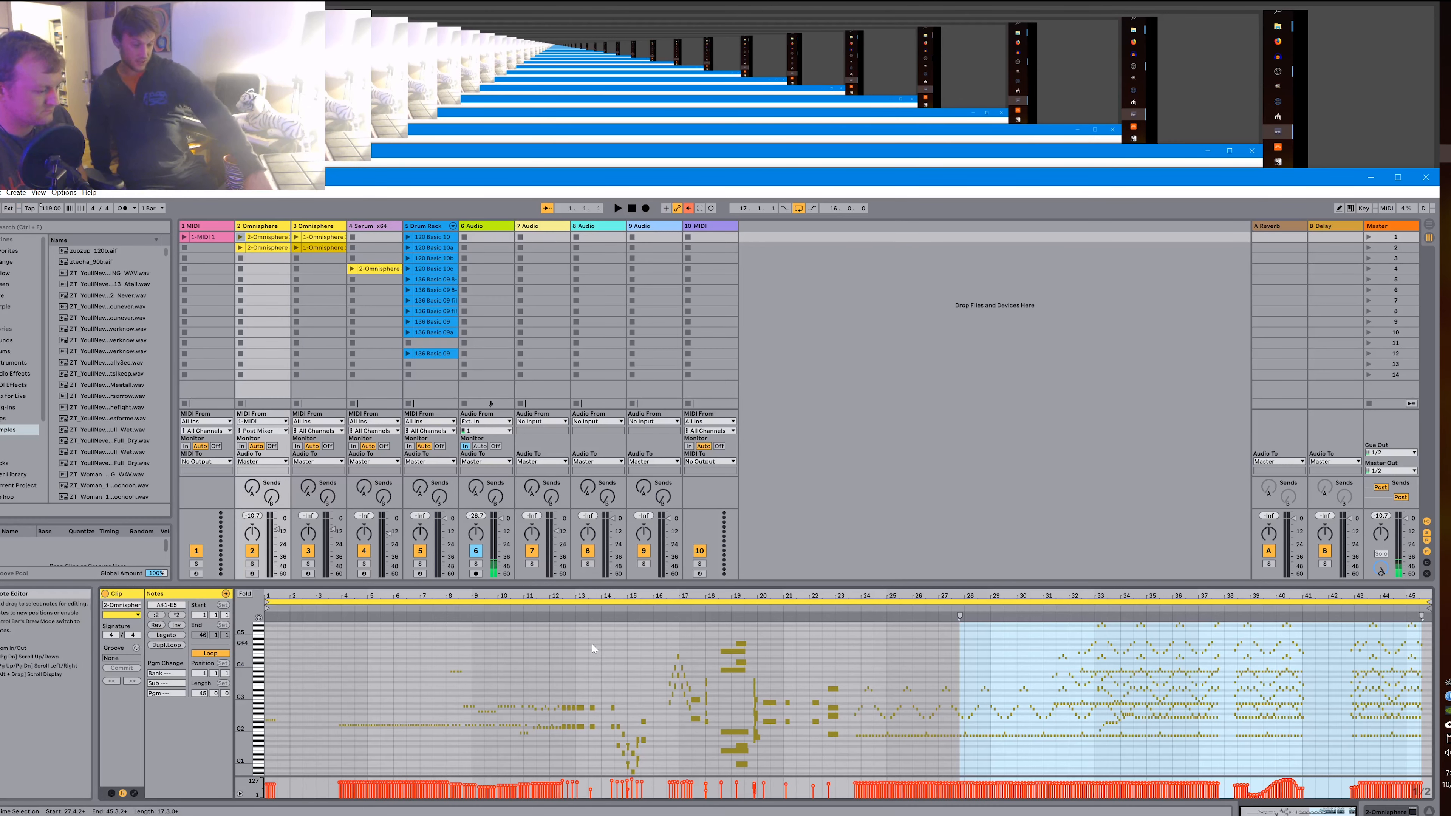
key(shift+Tab)
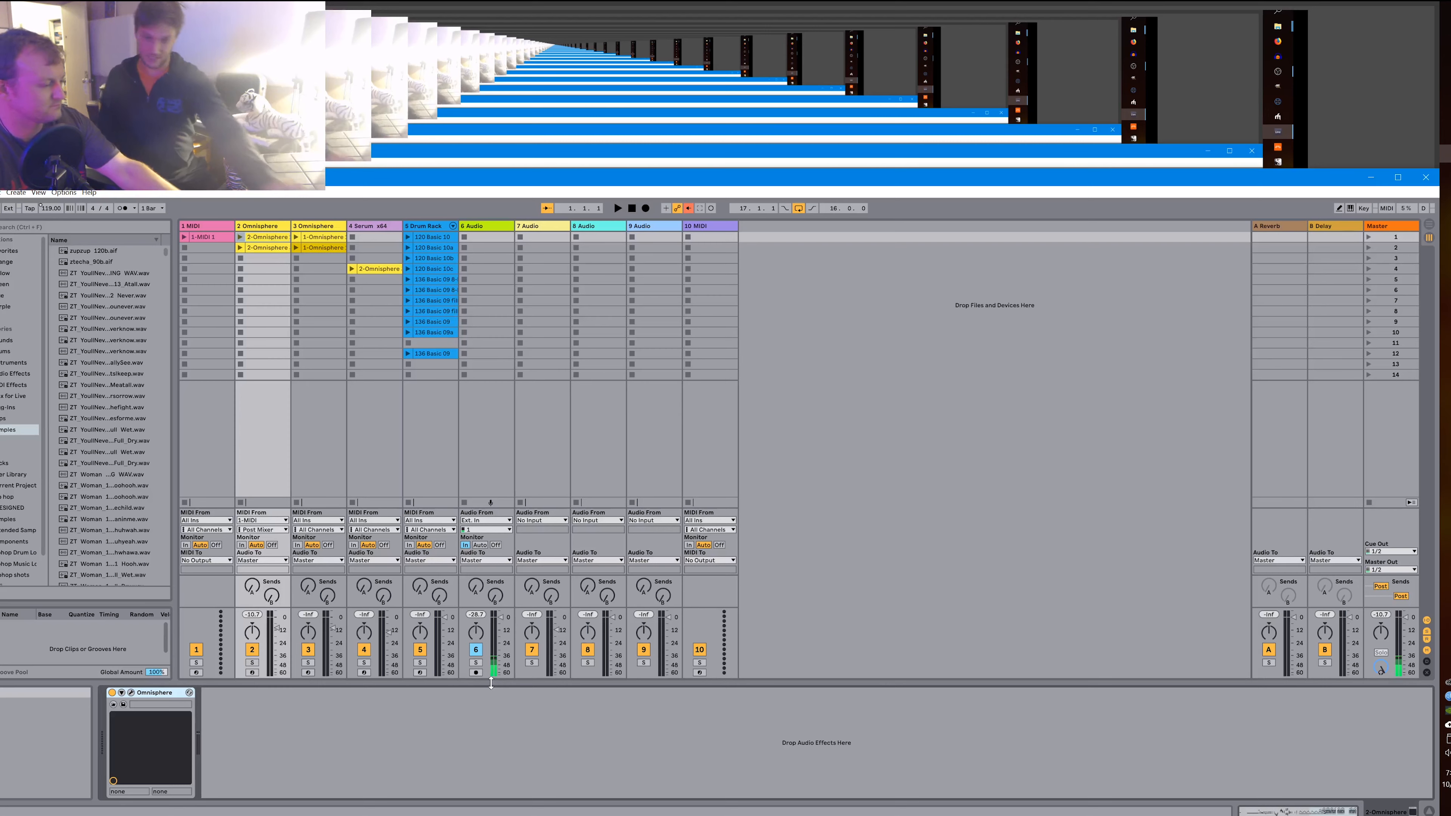
key(shift+Tab)
key(shift+Tab)
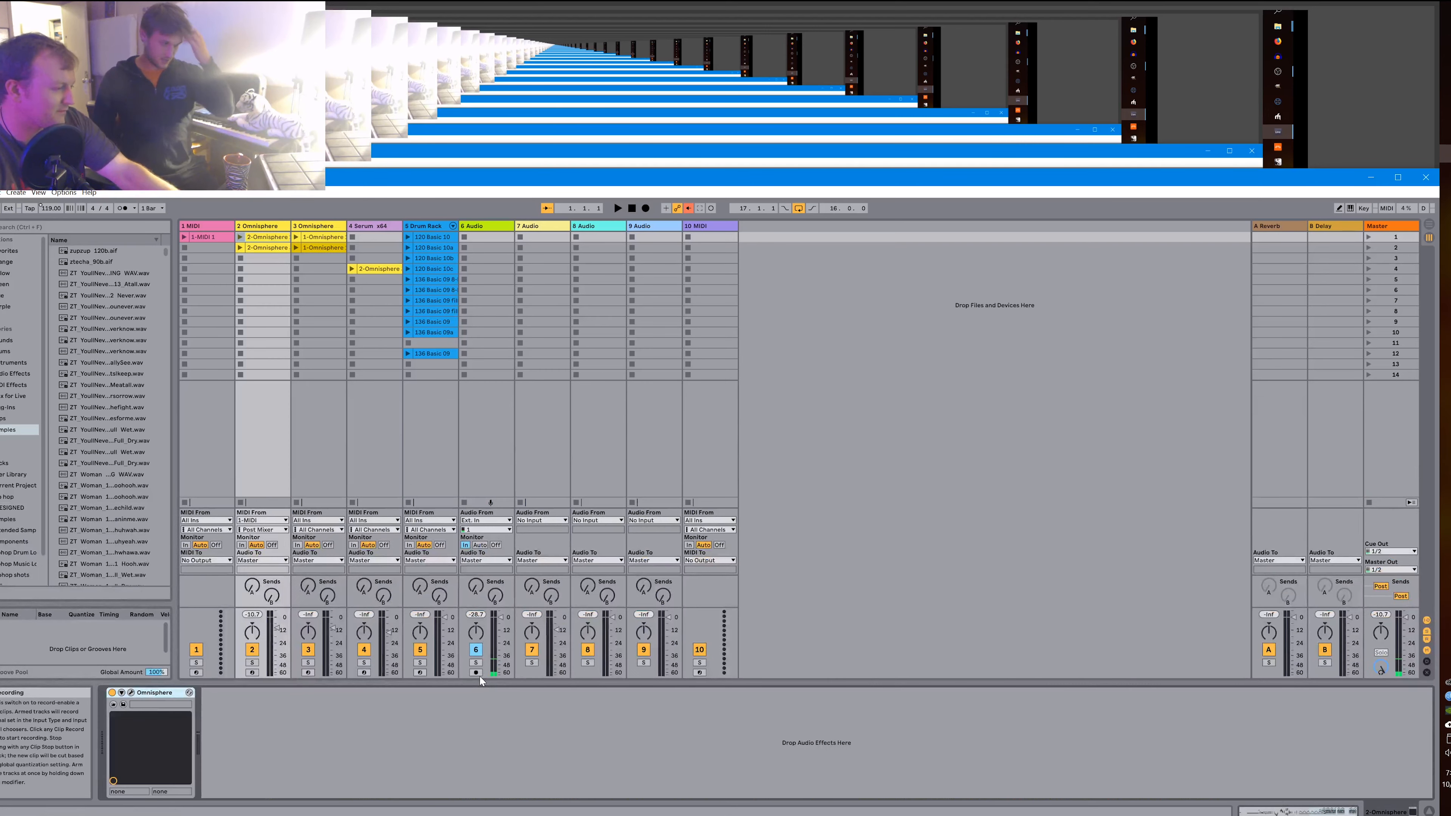
key(shift+Tab)
key(shift+Tab)
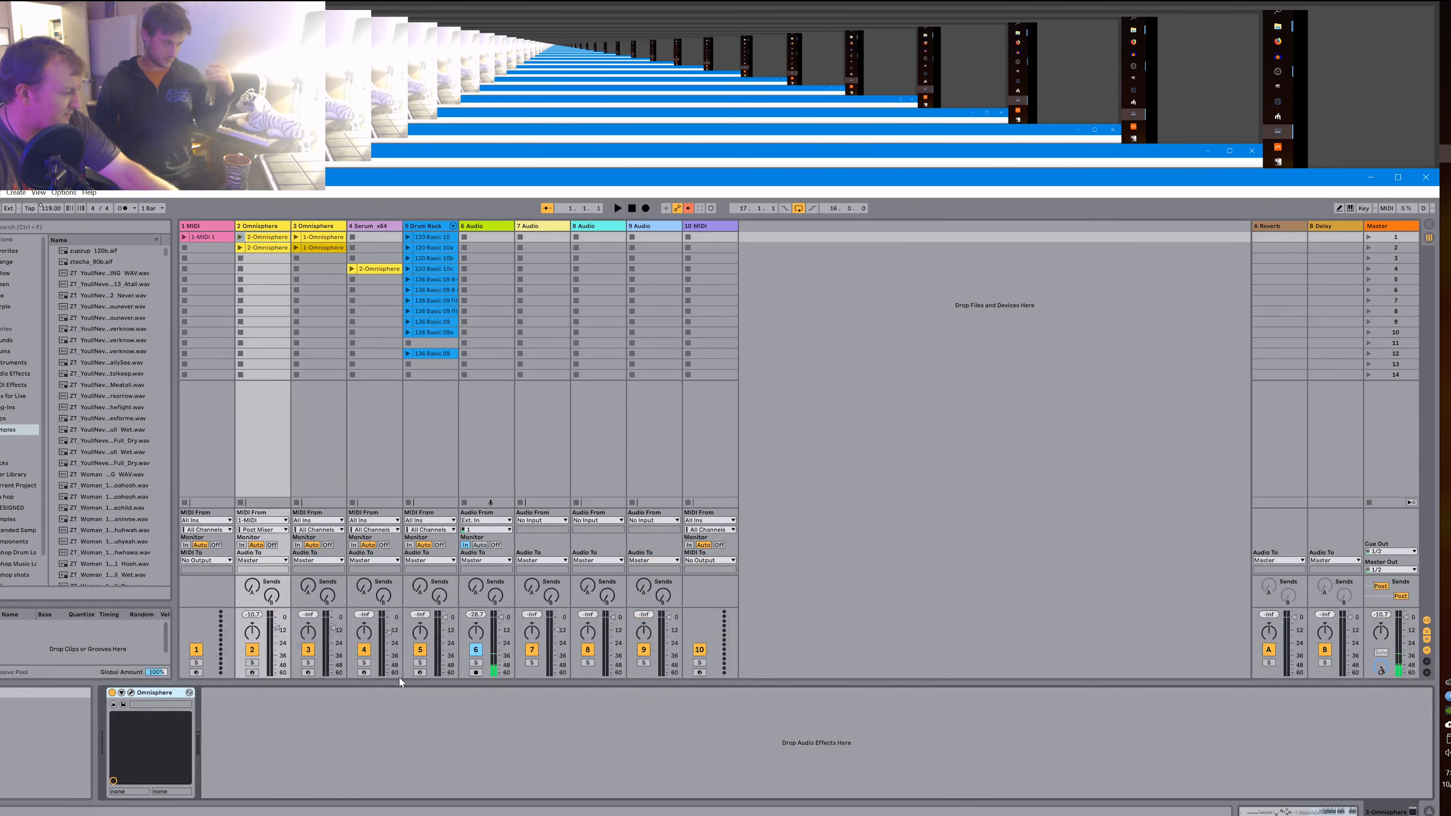
key(shift+Tab)
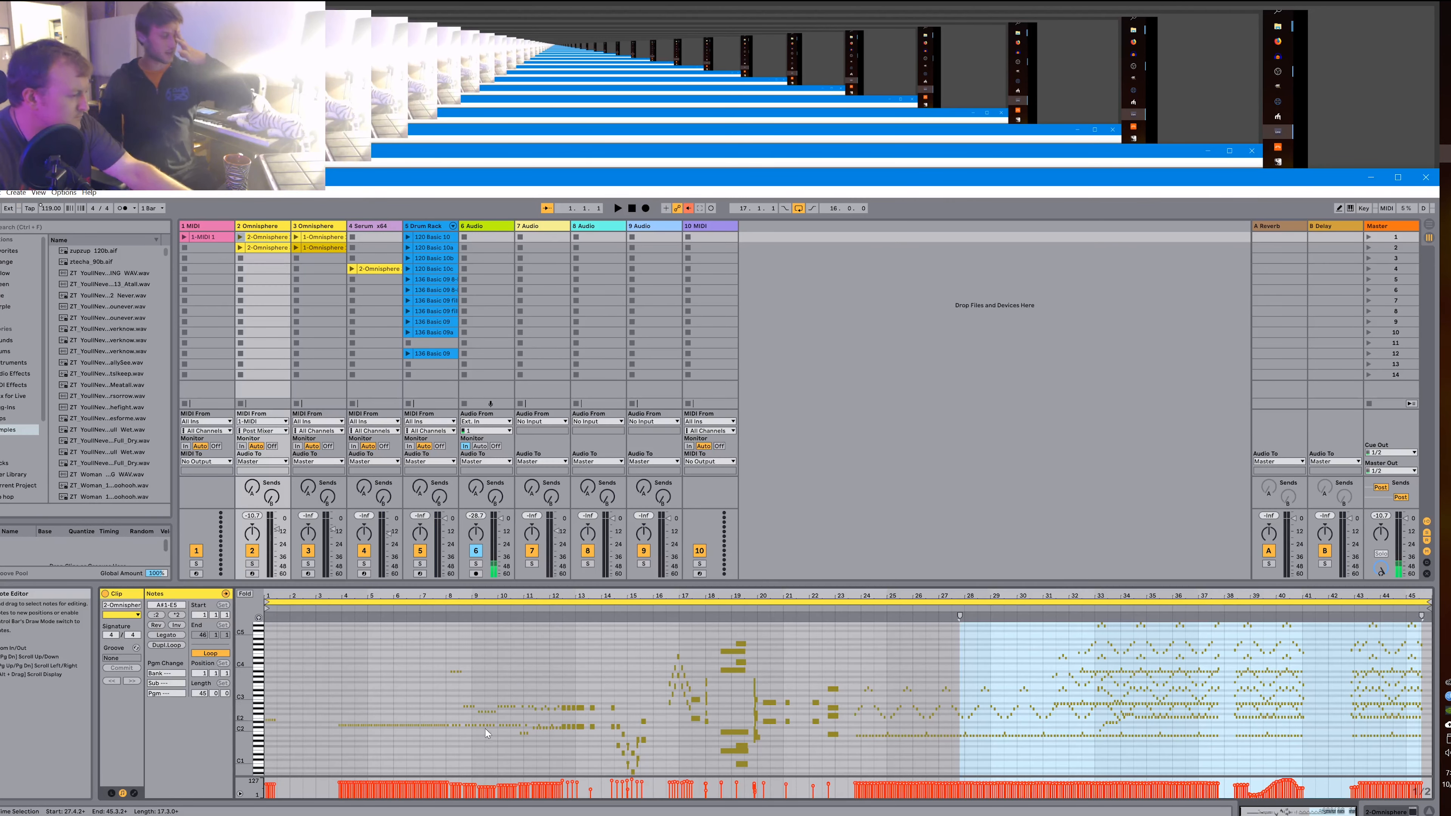
key(shift+Tab)
key(shift+Tab)
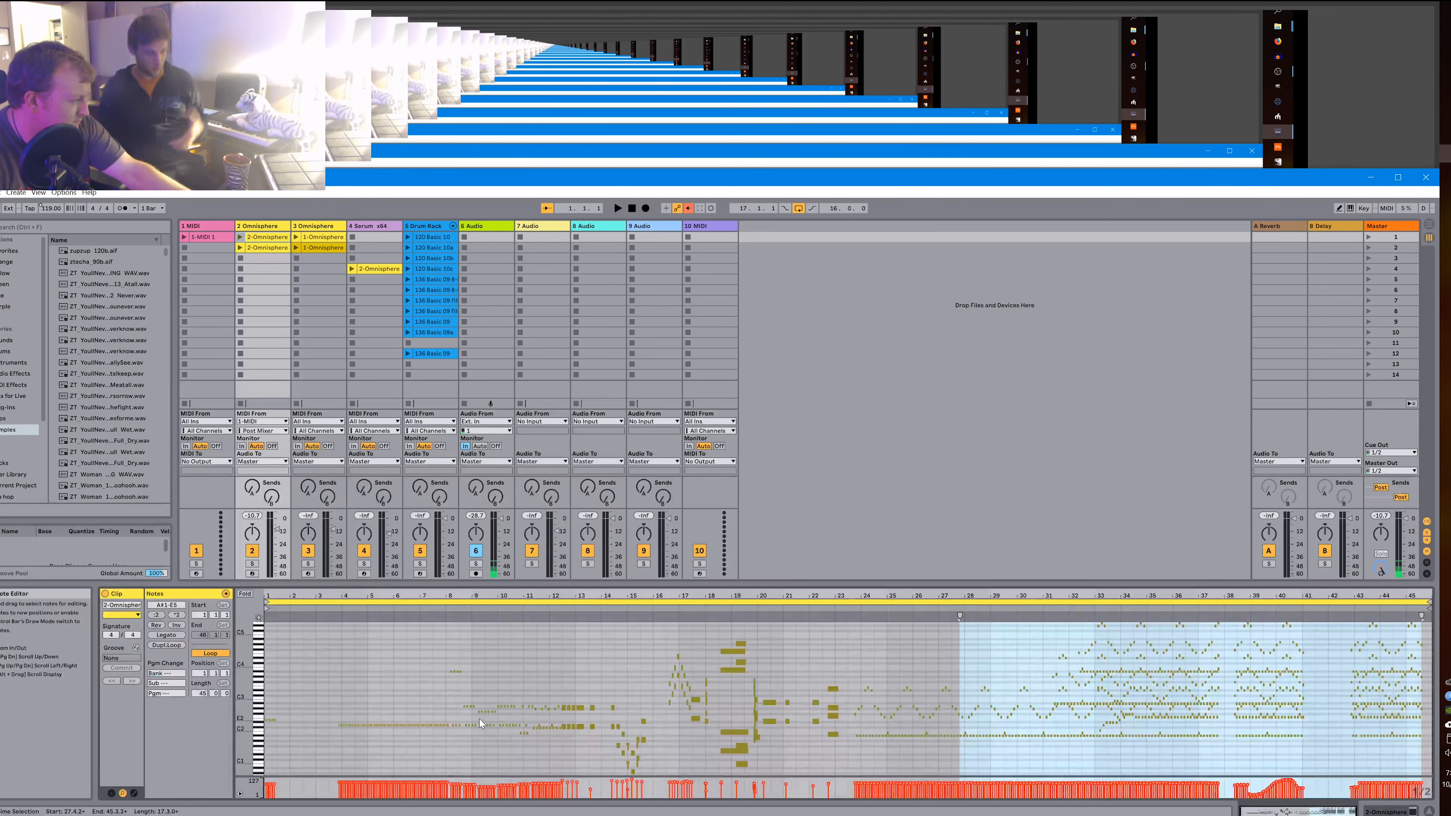
key(shift+Tab)
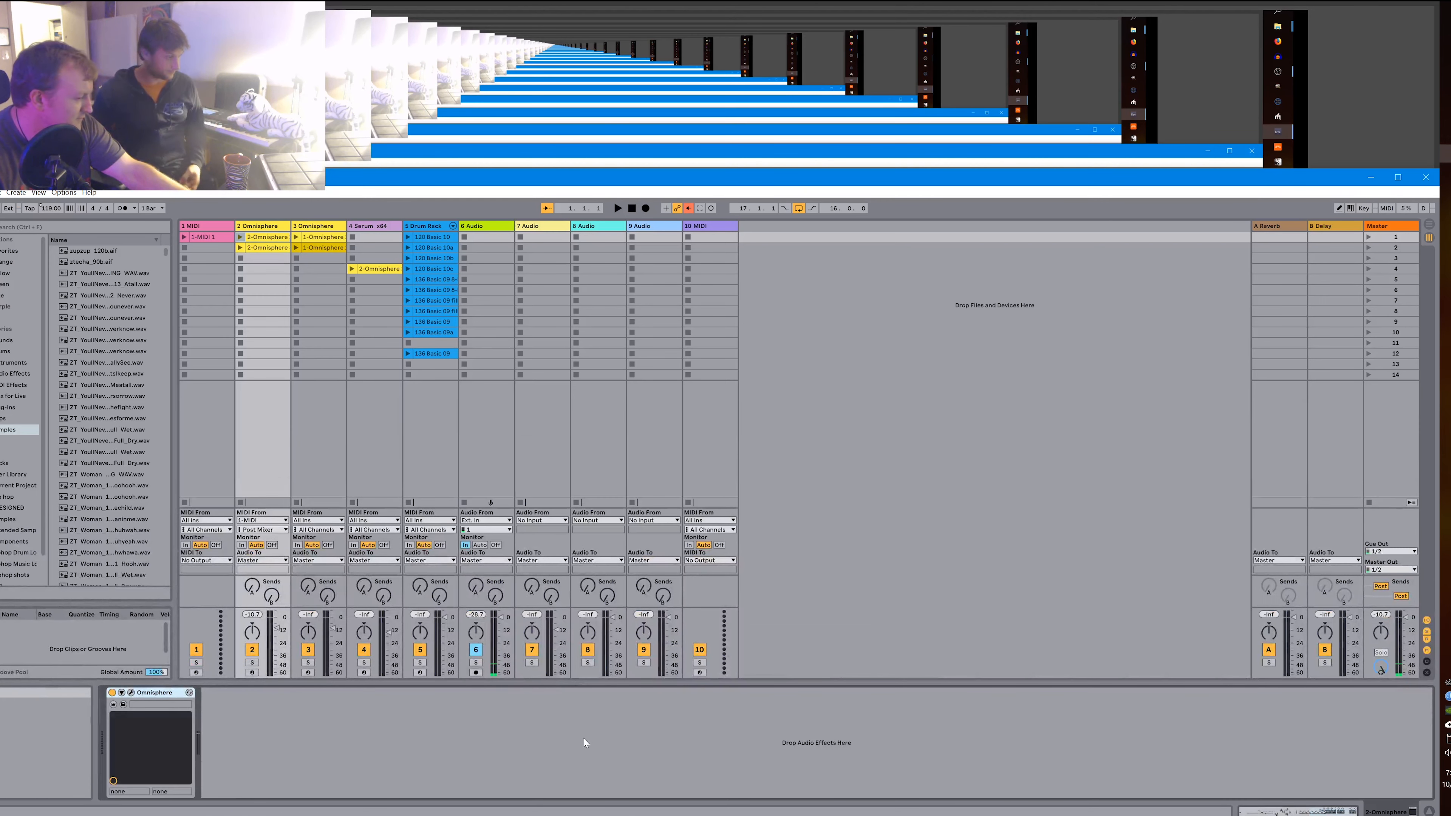
key(shift+Tab)
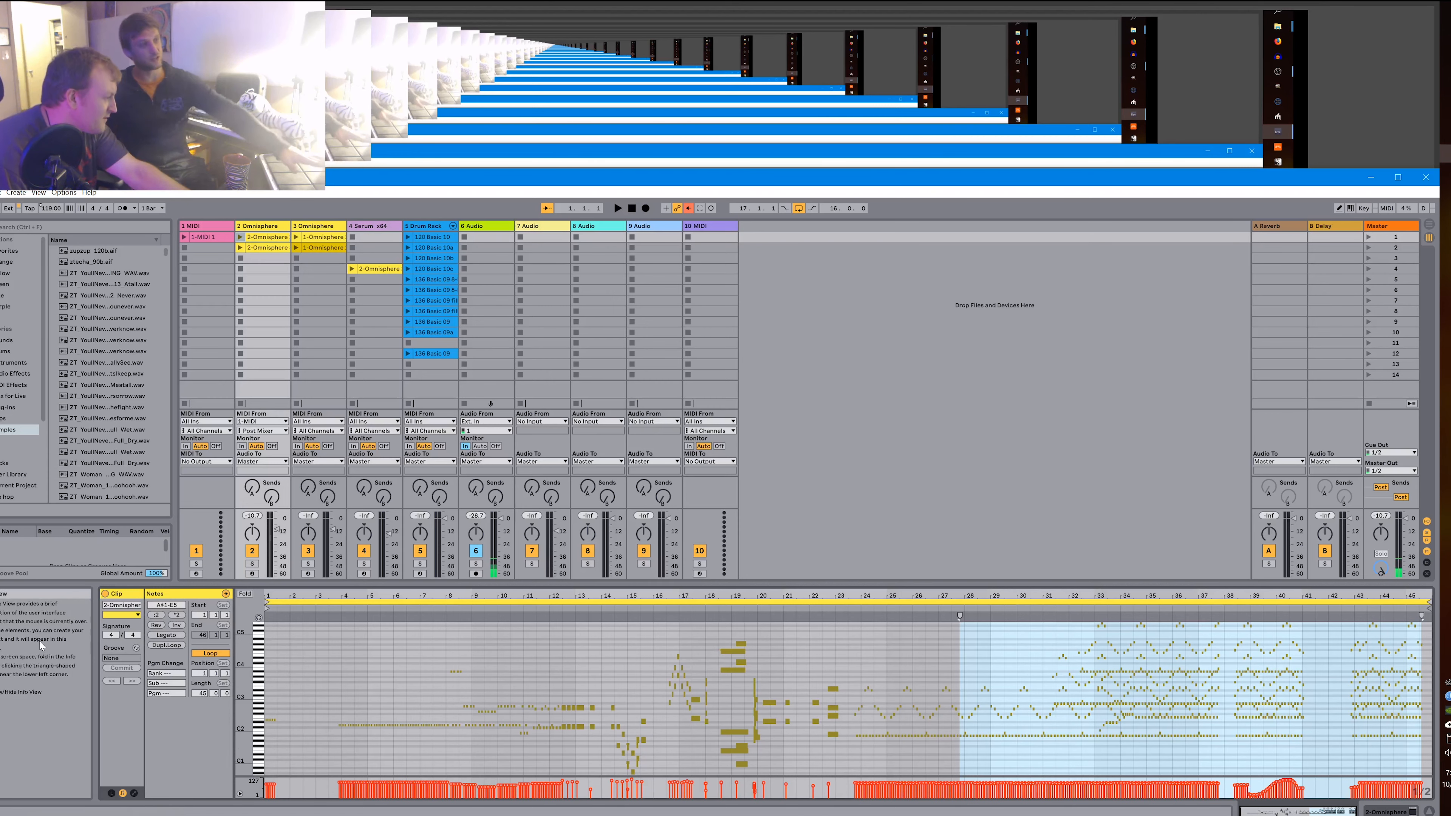
key(shift+Tab)
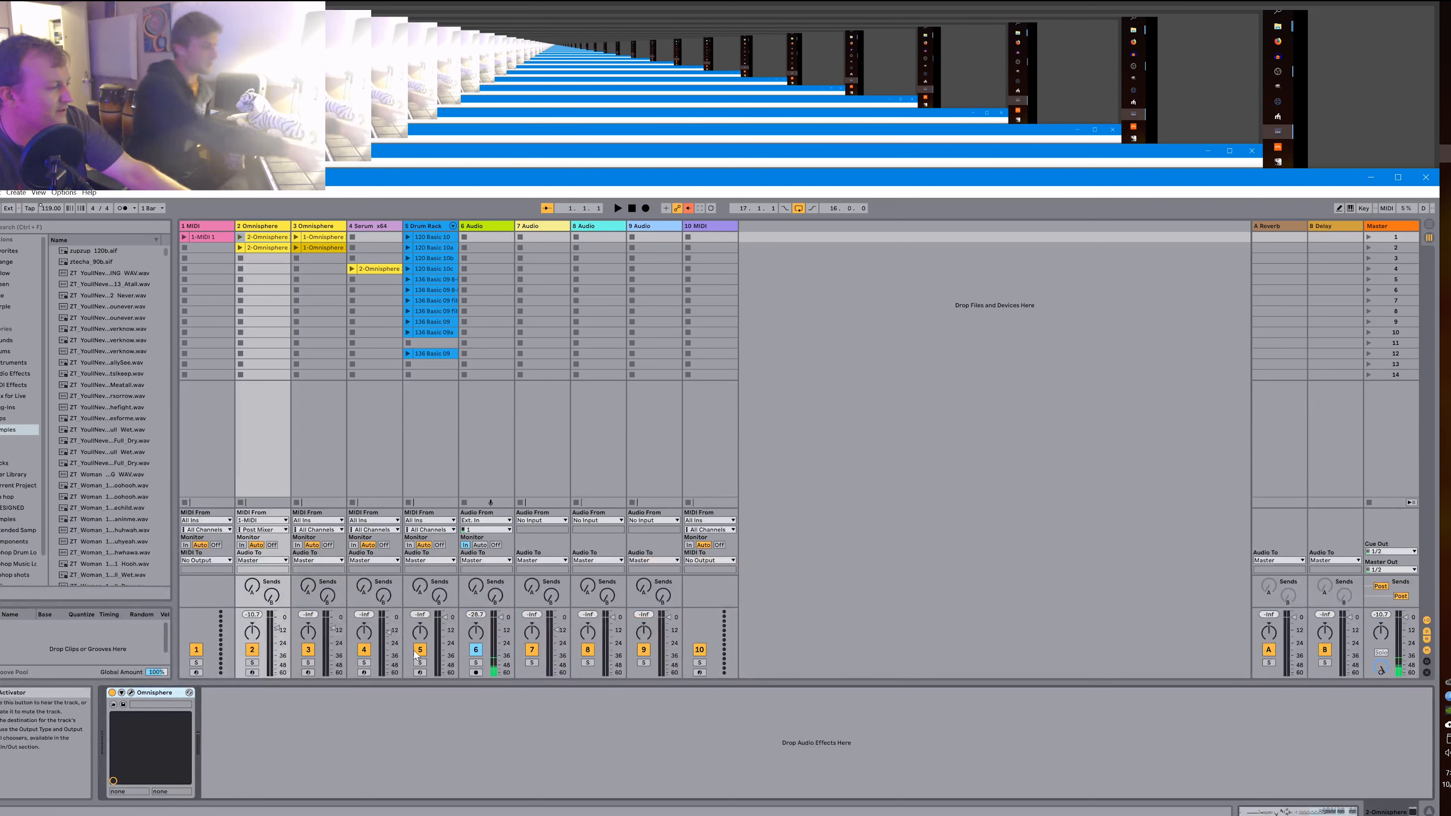
Open the Omnisphere plug-in on the 2 Omnisphere track, browse its Keyboards patches and other patch categories, and close it.
click(132, 693)
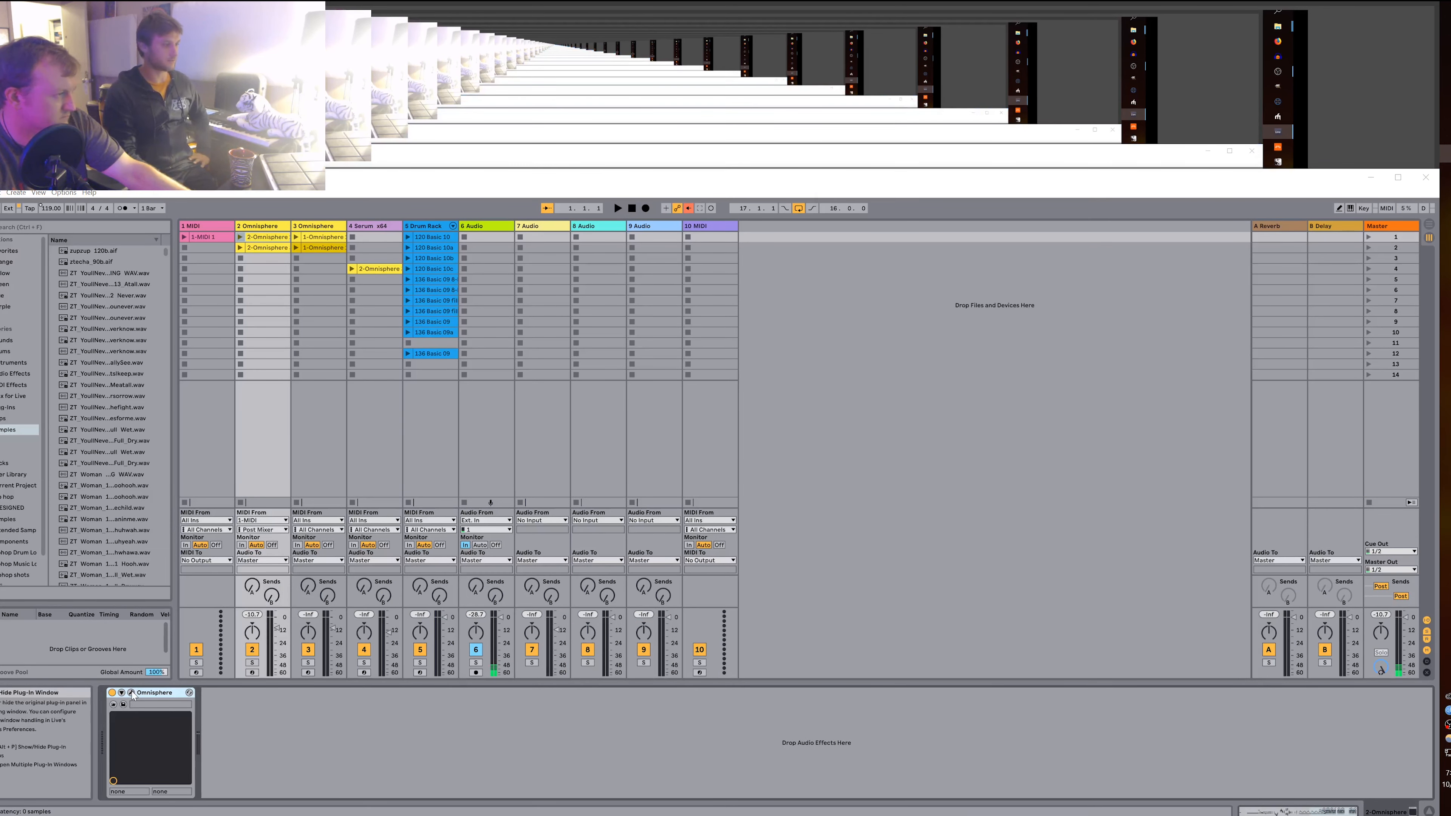
click(132, 693)
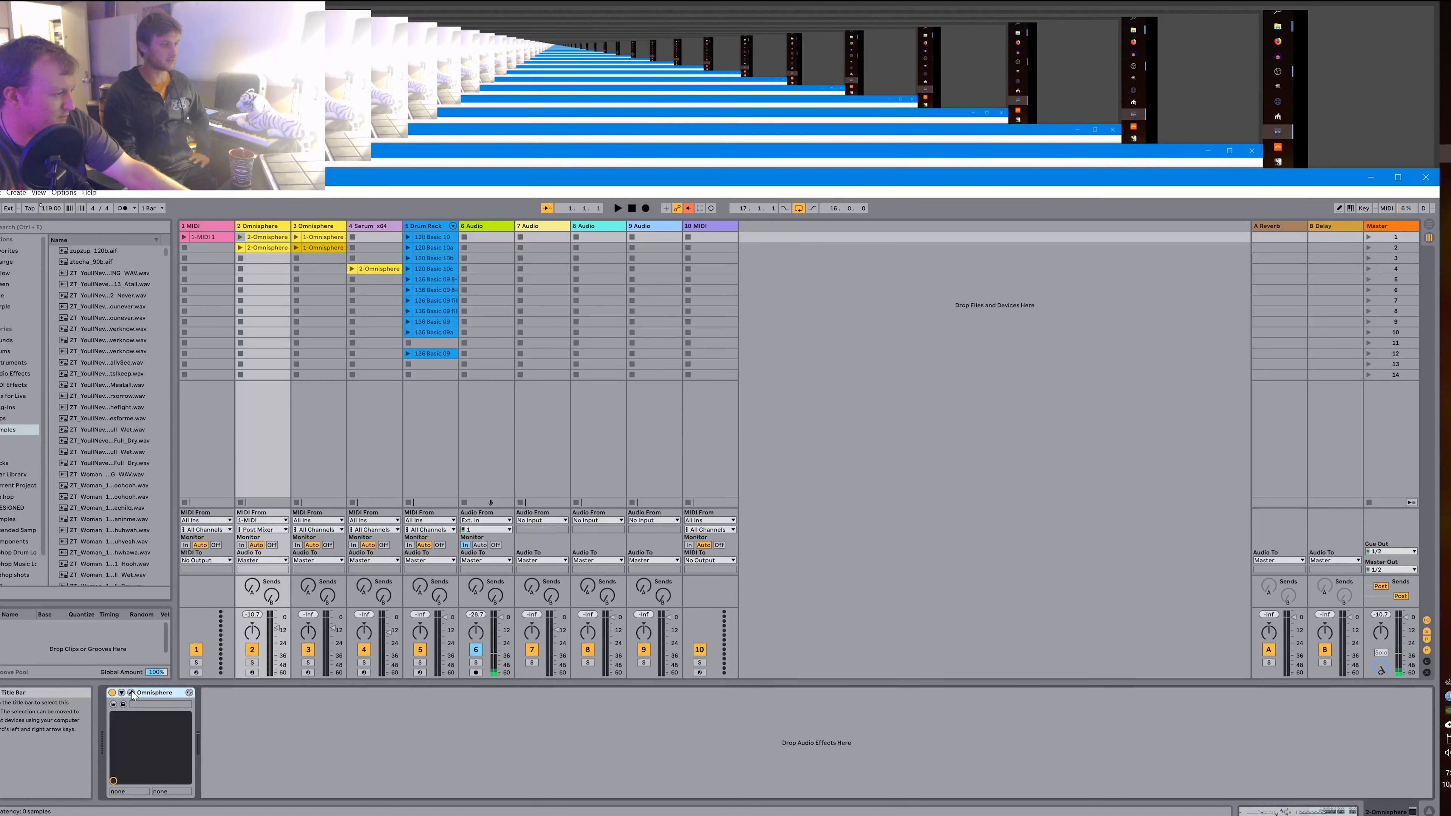
click(132, 692)
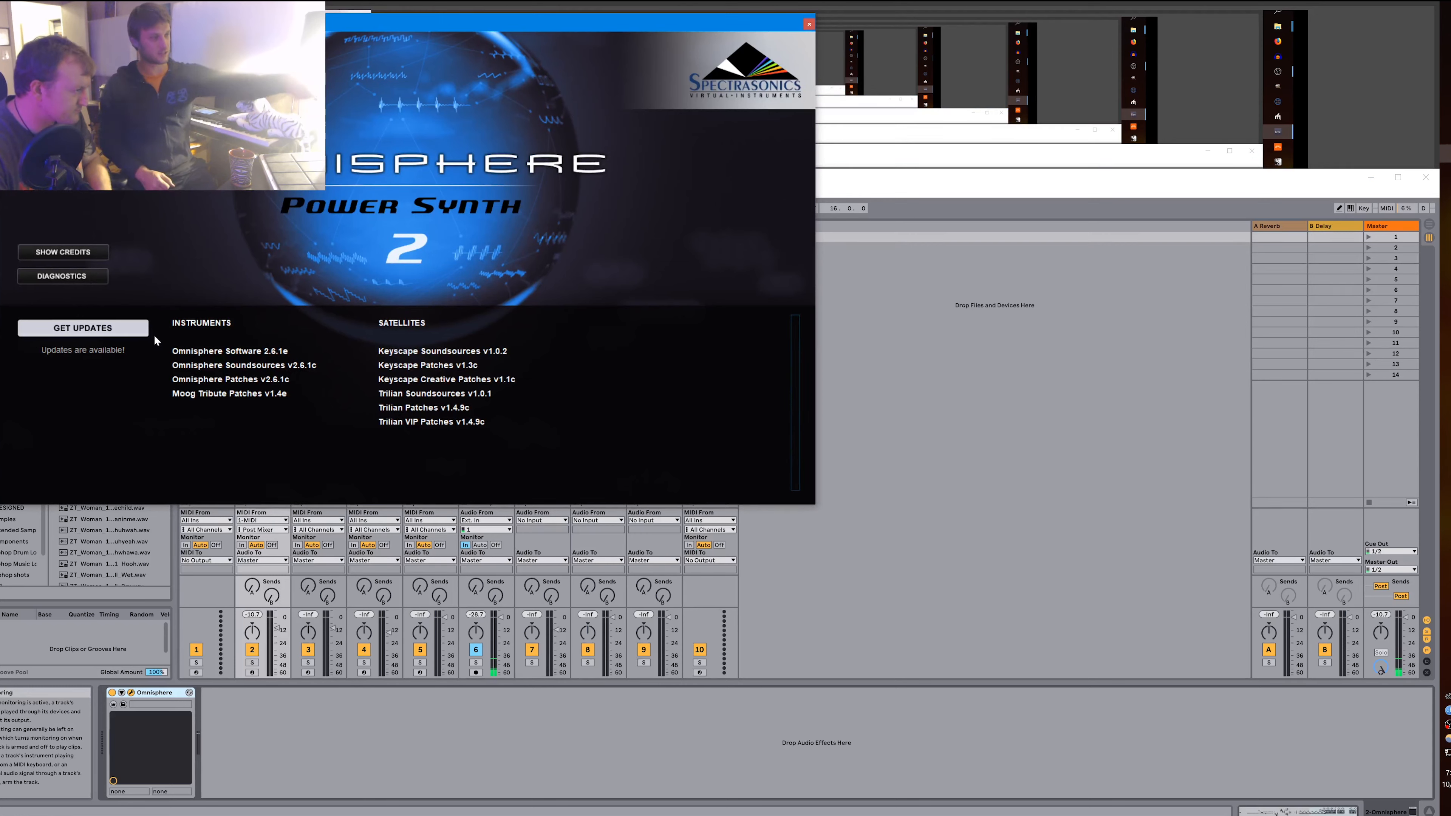
click(462, 181)
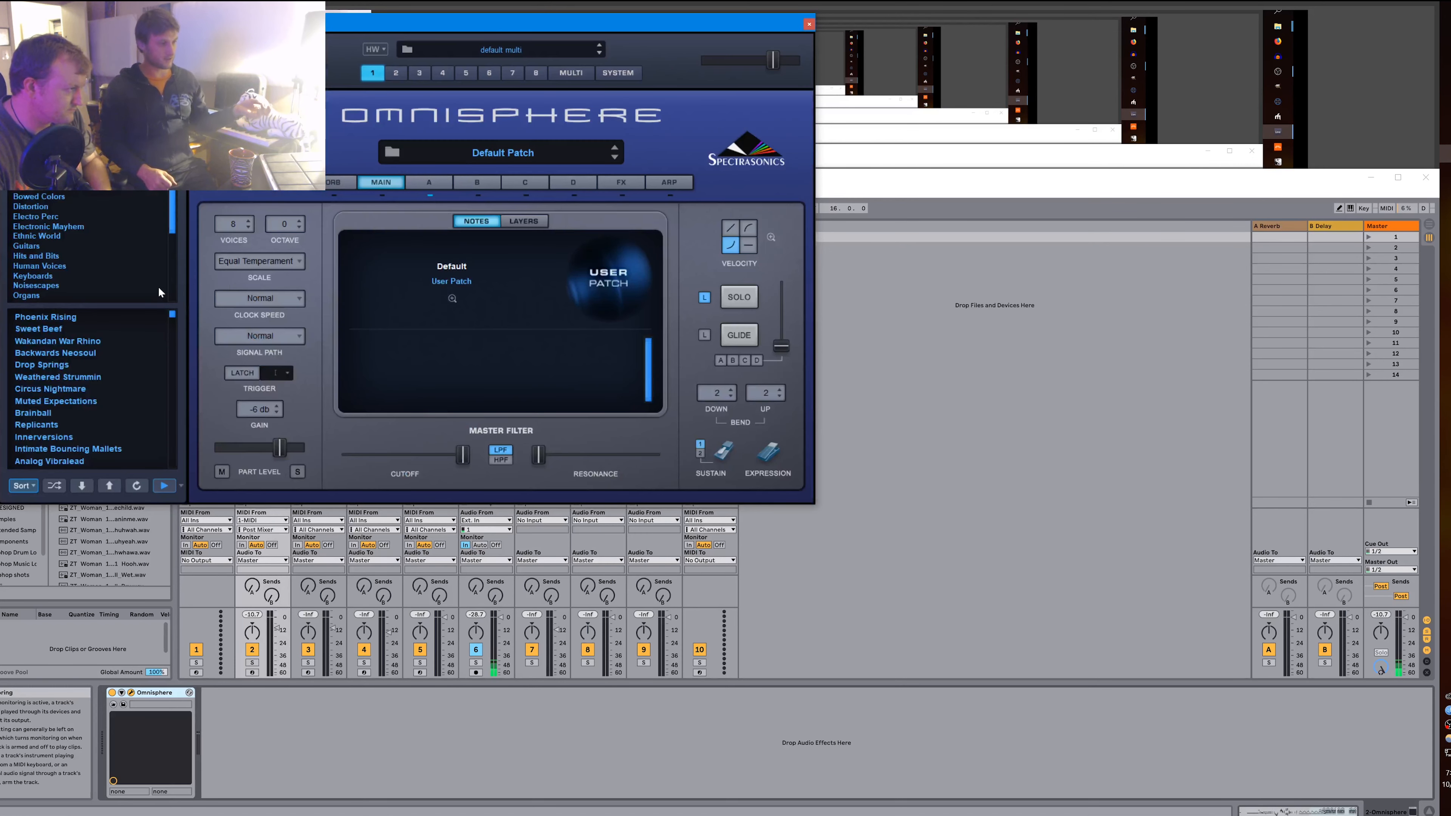
scroll(128, 288, down, 2)
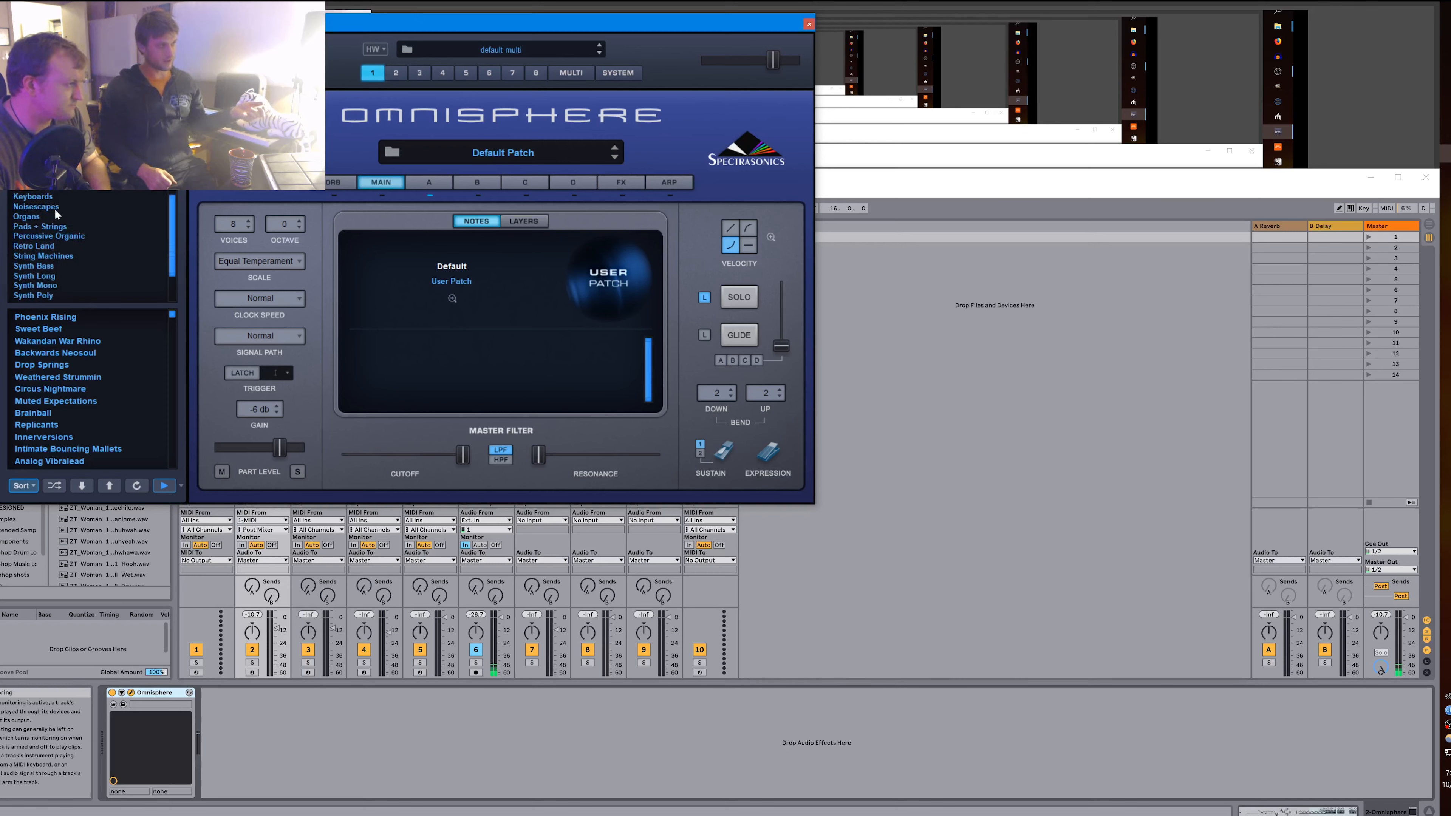
scroll(55, 213, up, 2)
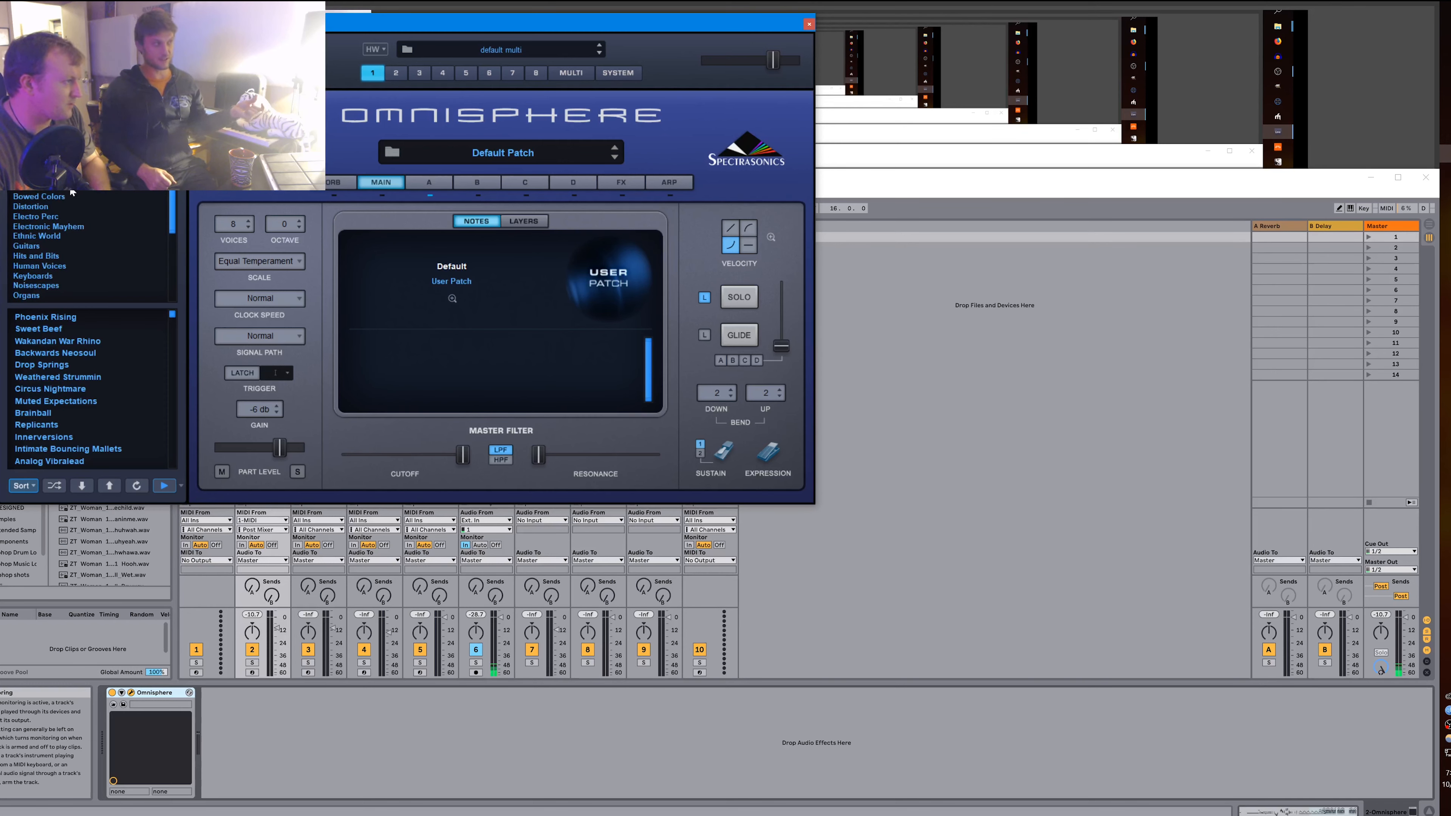
click(65, 276)
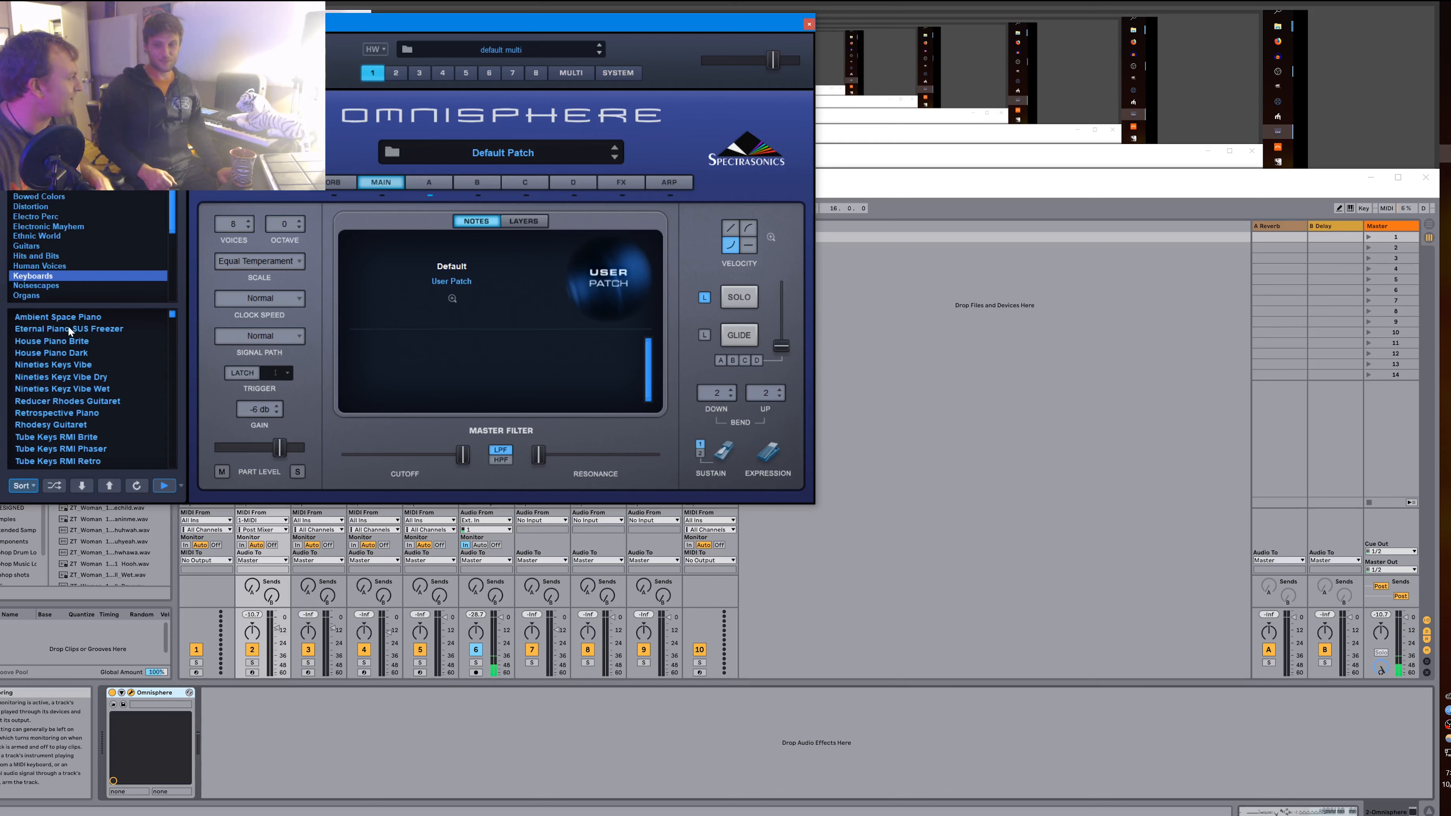
scroll(96, 192, down, 2)
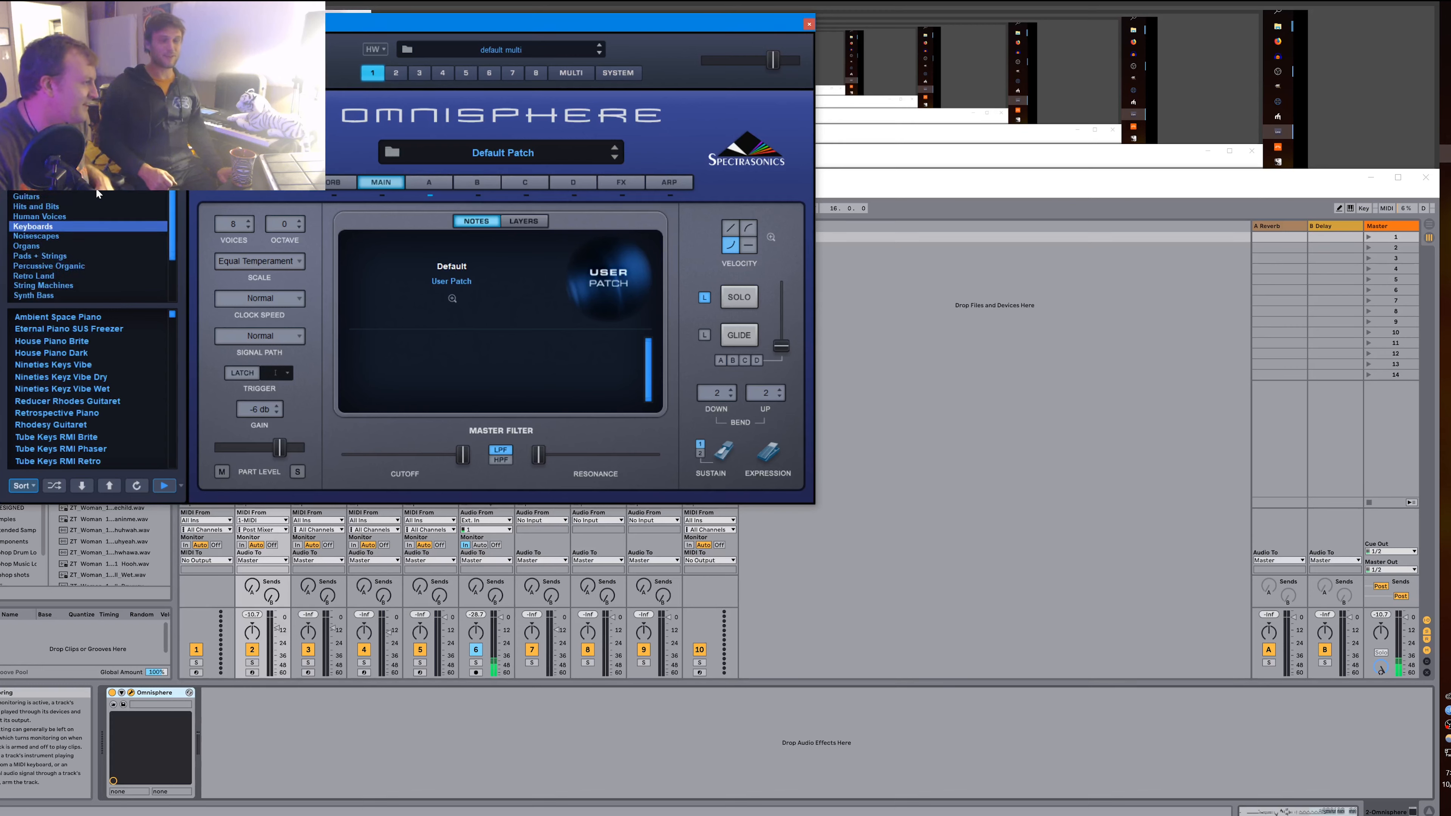
scroll(96, 229, down, 2)
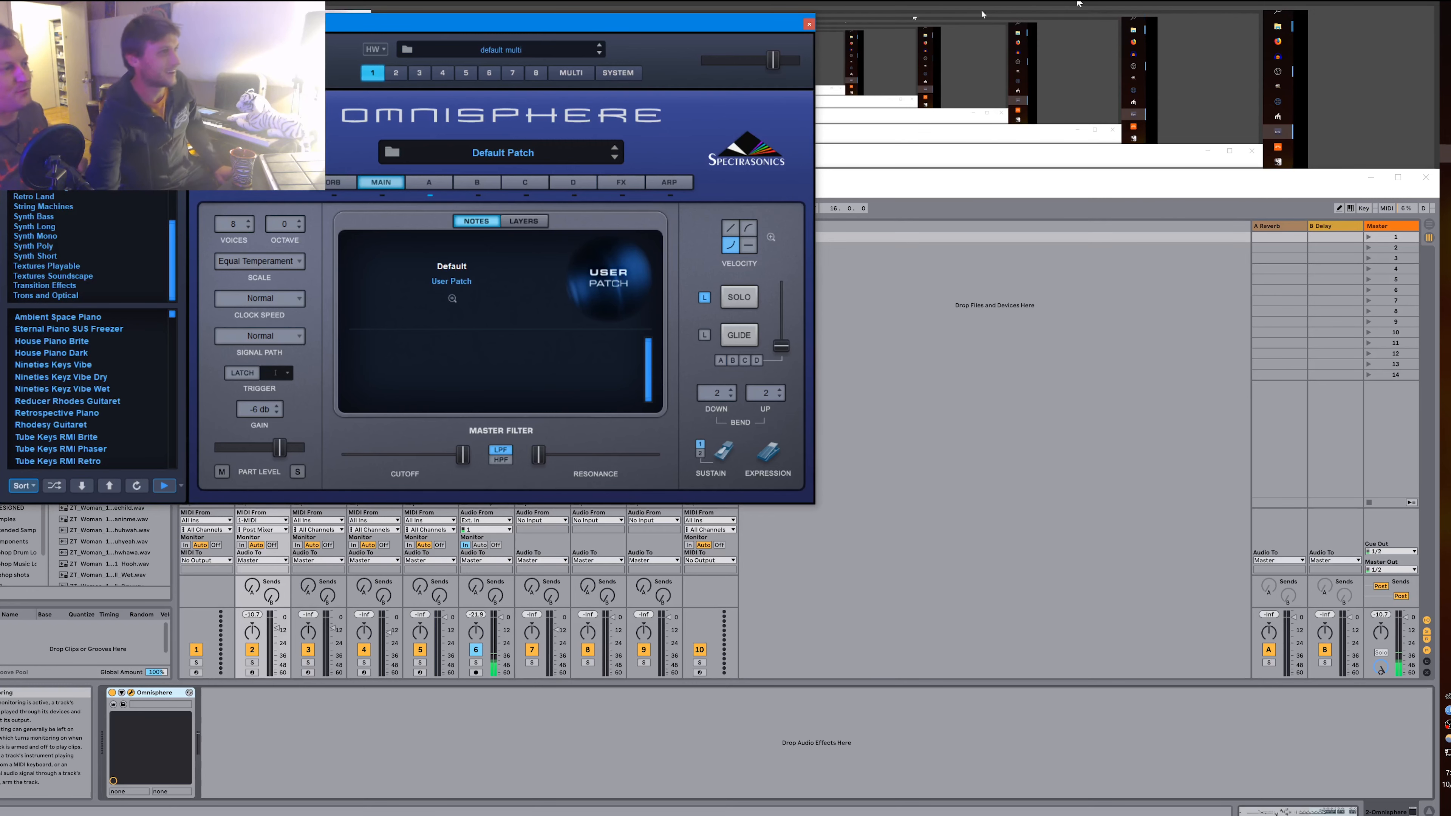
click(809, 23)
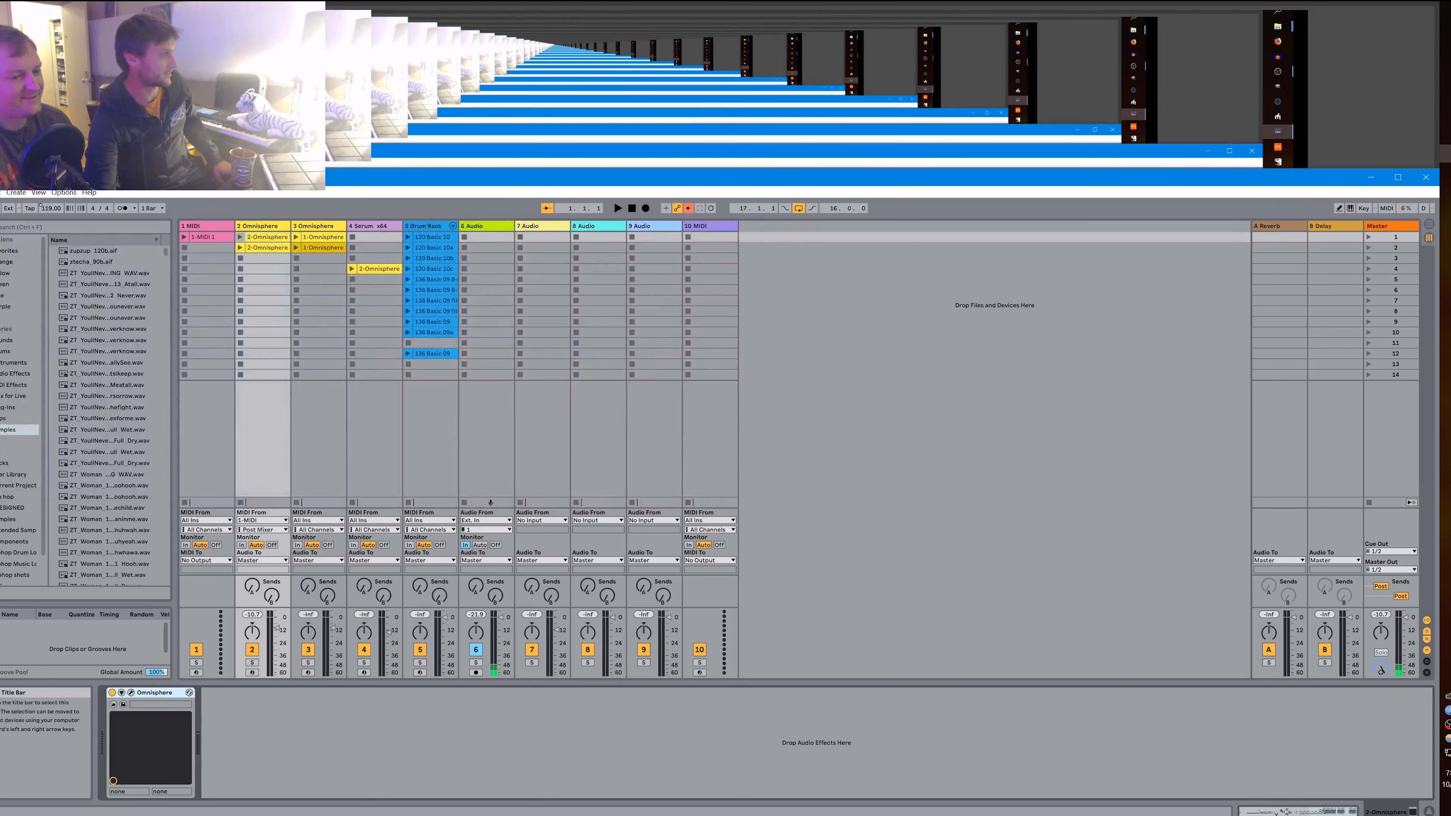
Search the browser's Instruments category for "Setzer" and expand the Others folder under Instrument Rack.
click(82, 226)
text(etzer)
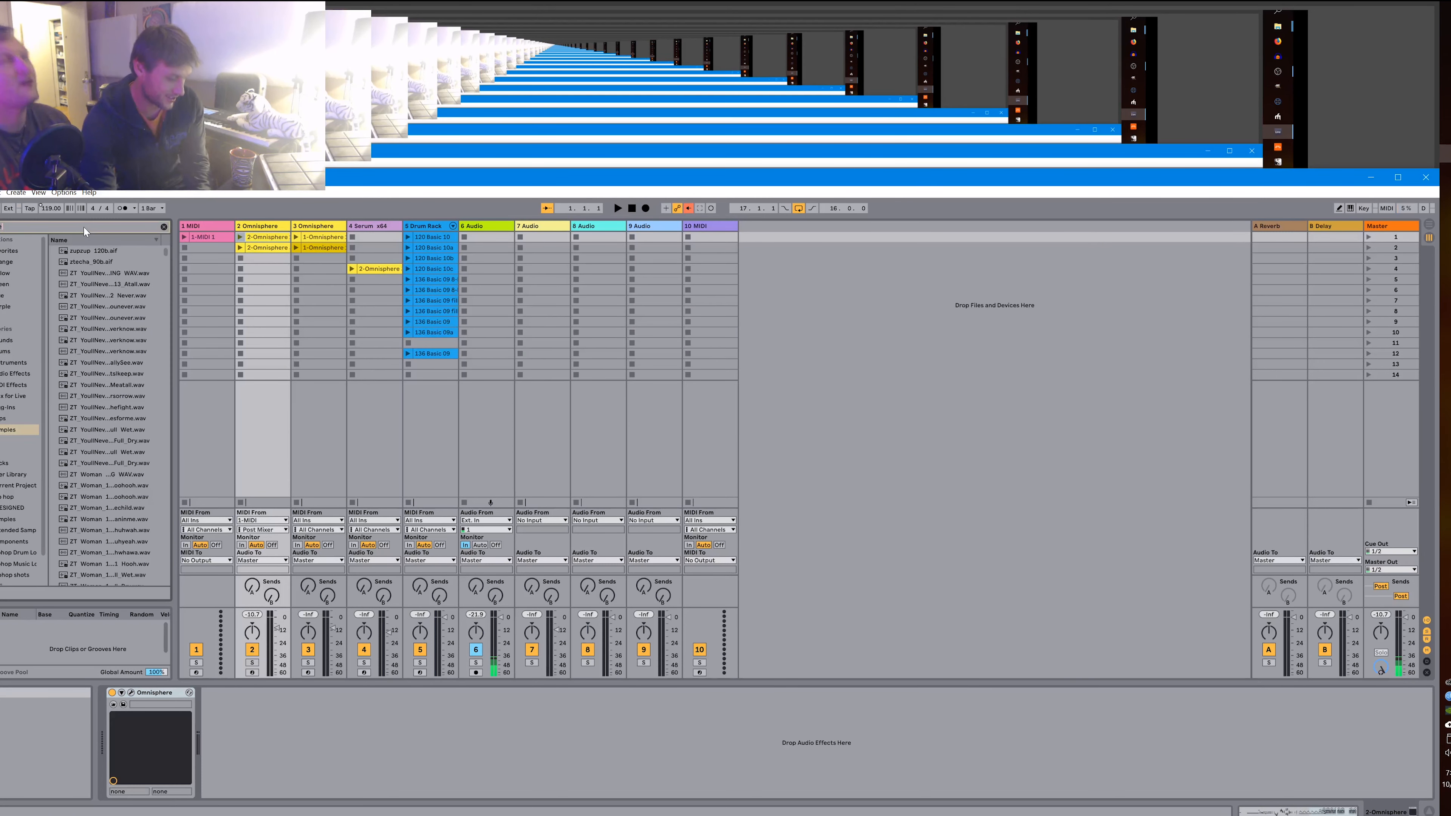
click(3, 374)
click(2, 364)
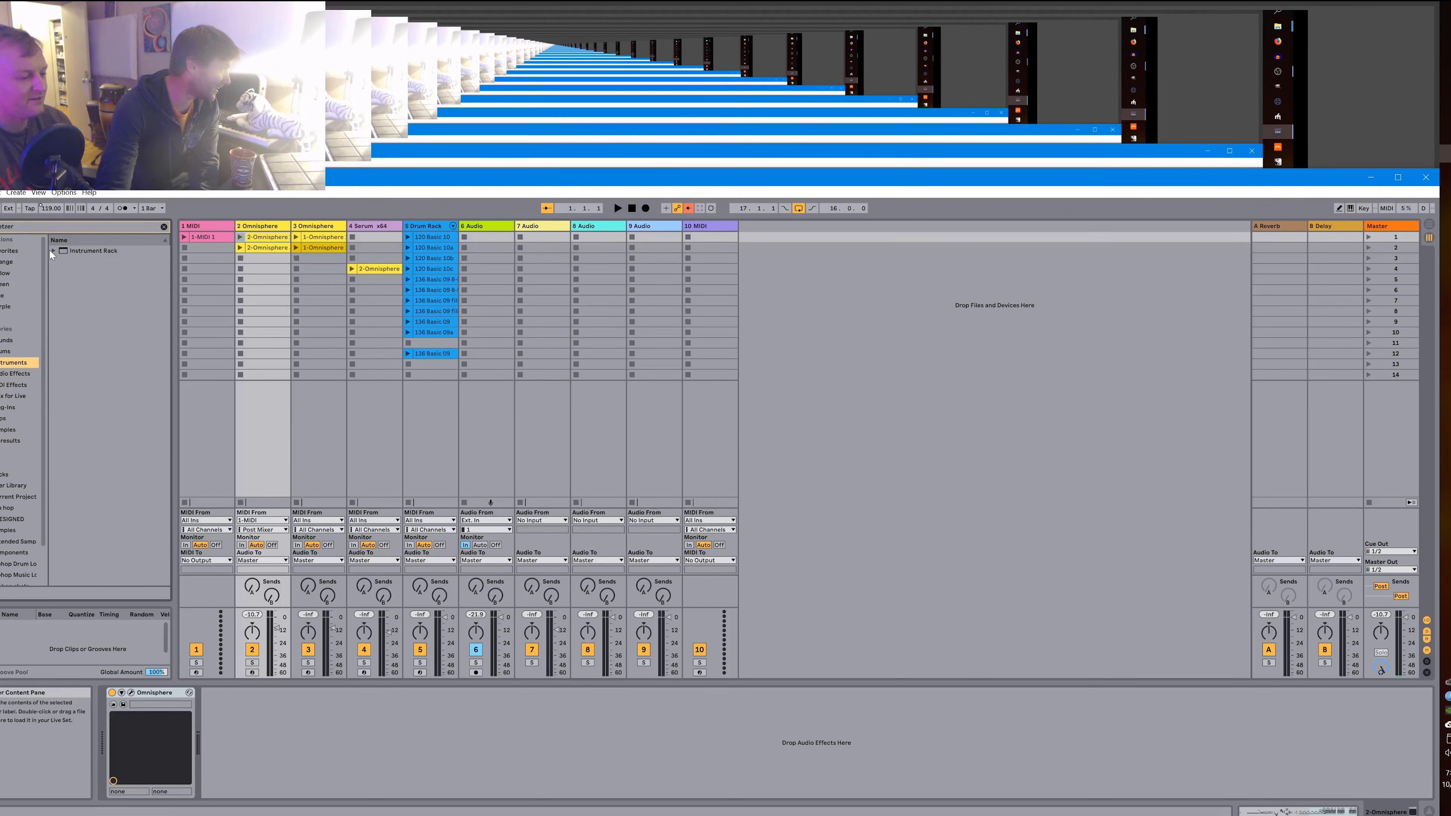
click(53, 251)
click(60, 261)
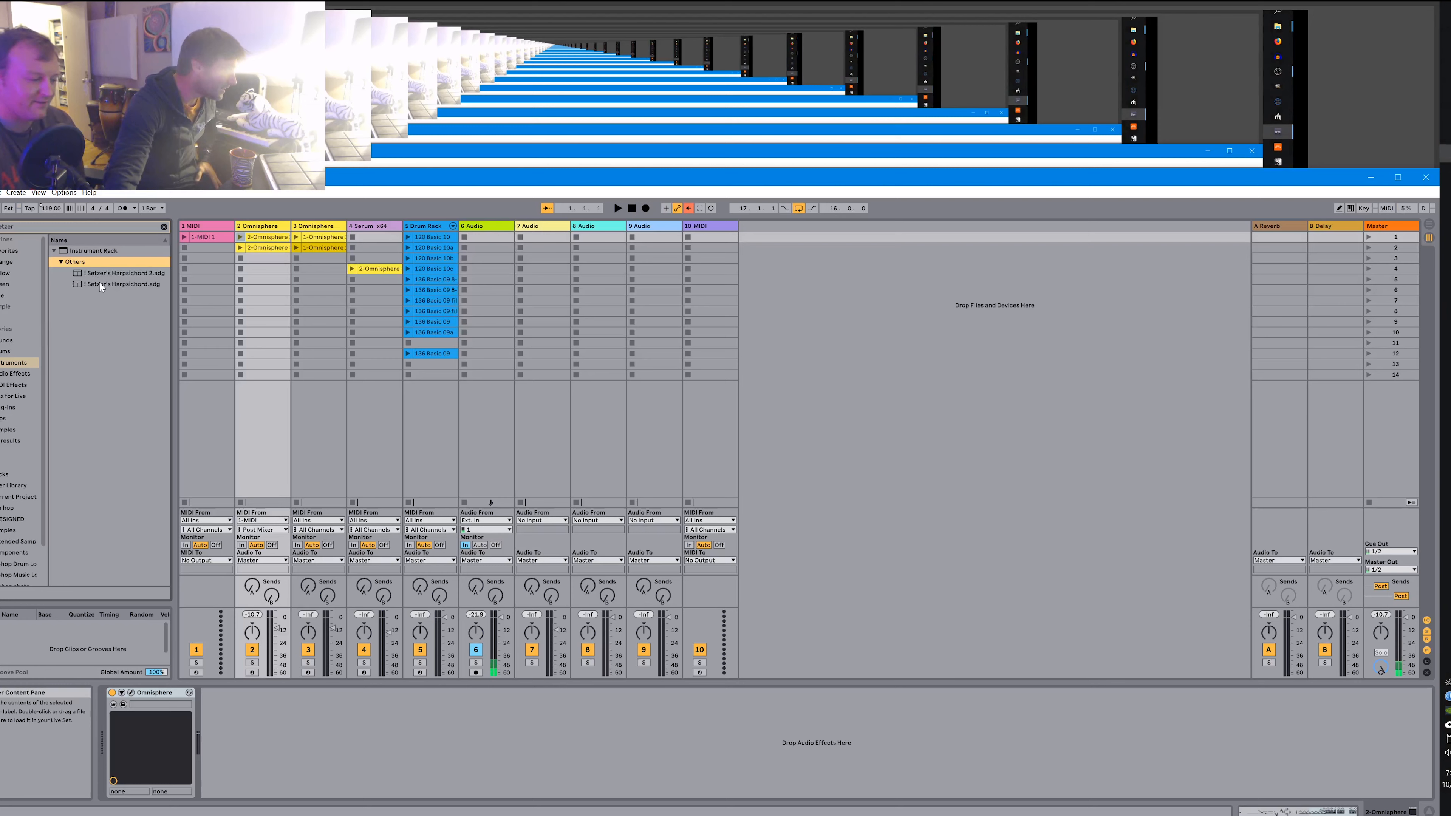
Replace the Omnisphere device on track 2 with the ! Setzer's Harpsichord.adg instrument rack.
drag(101, 285, 281, 225)
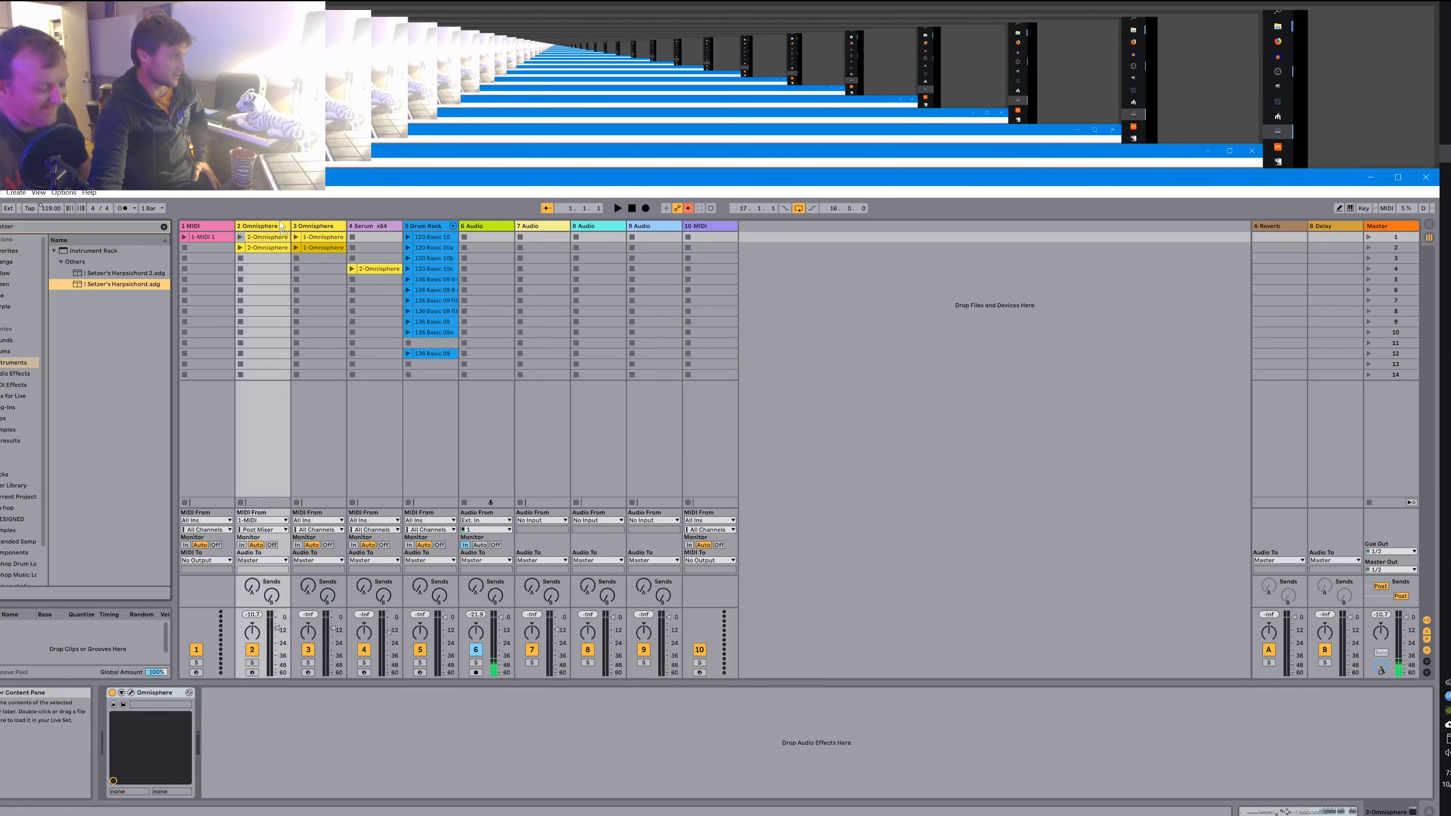
click(173, 691)
key(Delete)
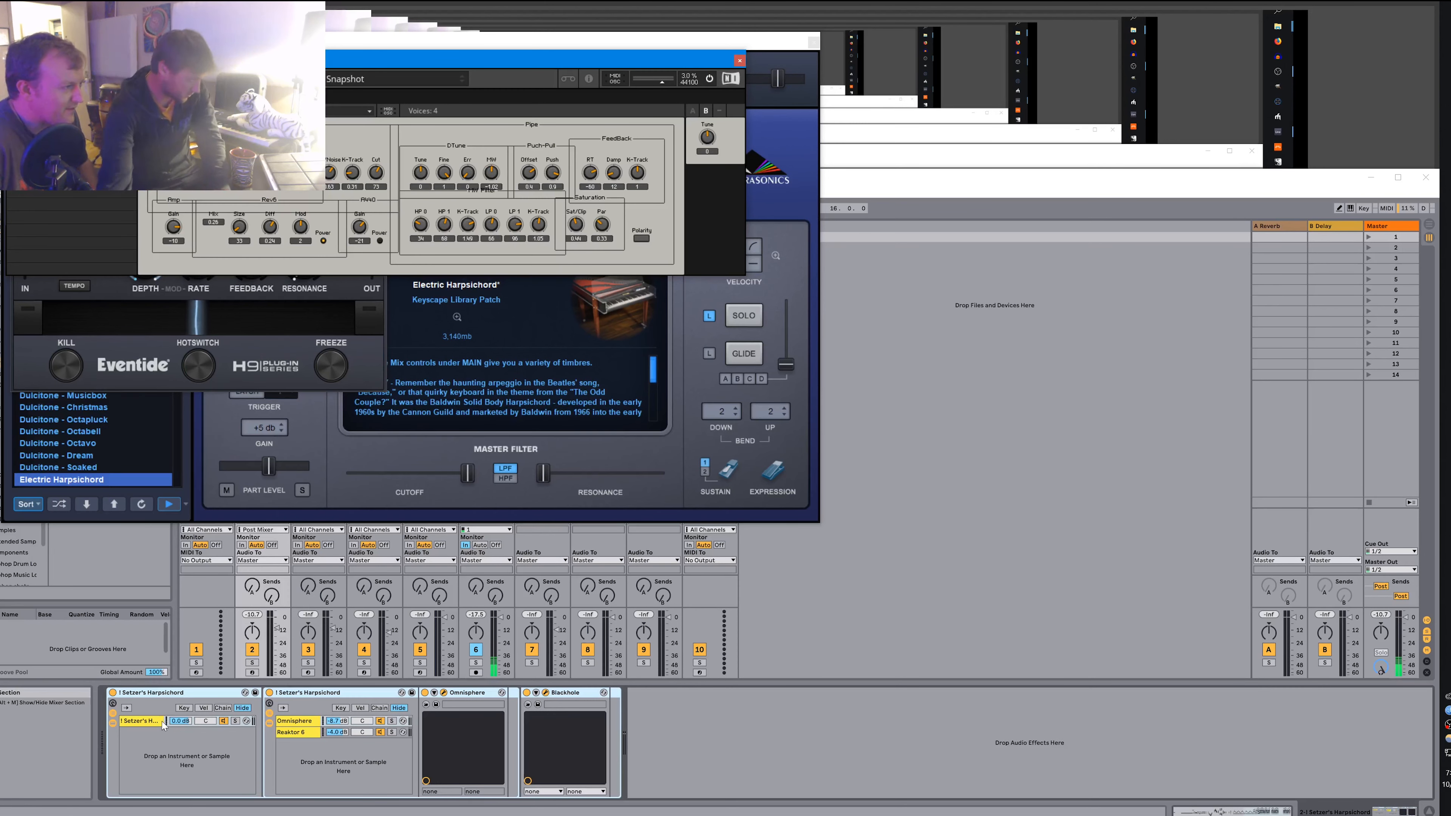
Hide the outer harpsichord rack's chain list and select the Omnisphere chain in the inner rack.
click(127, 706)
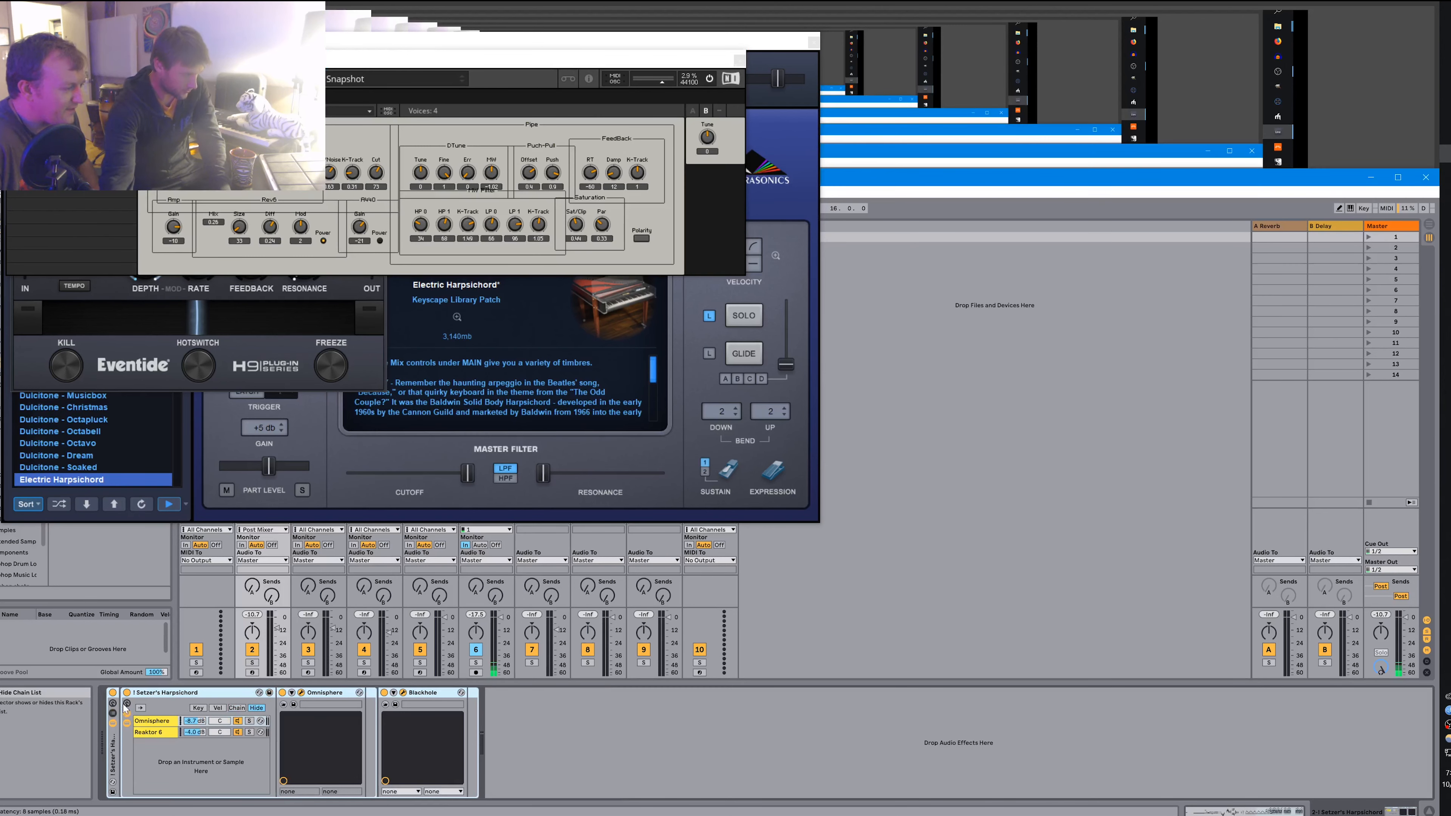
click(151, 733)
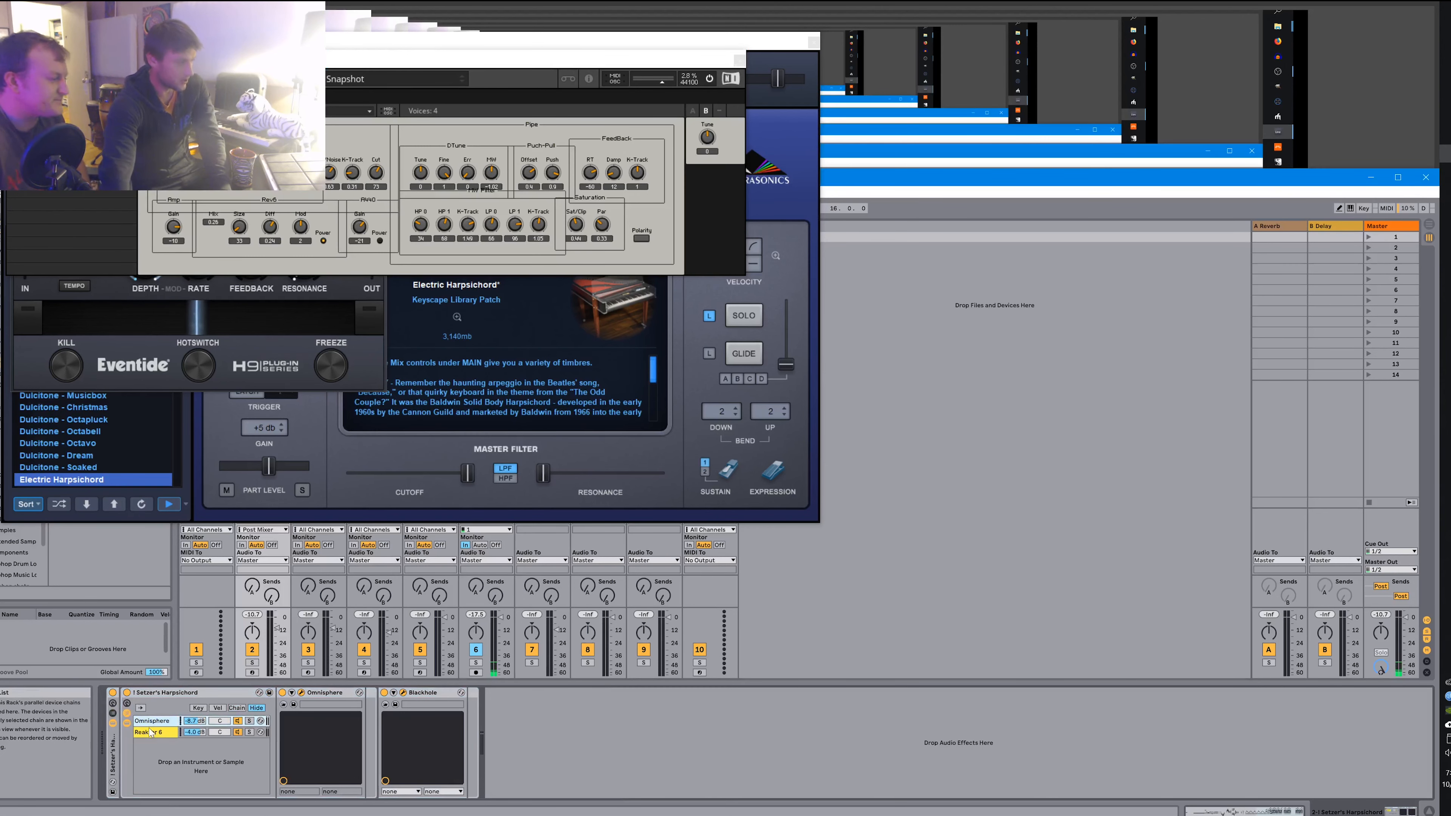
click(153, 733)
click(155, 722)
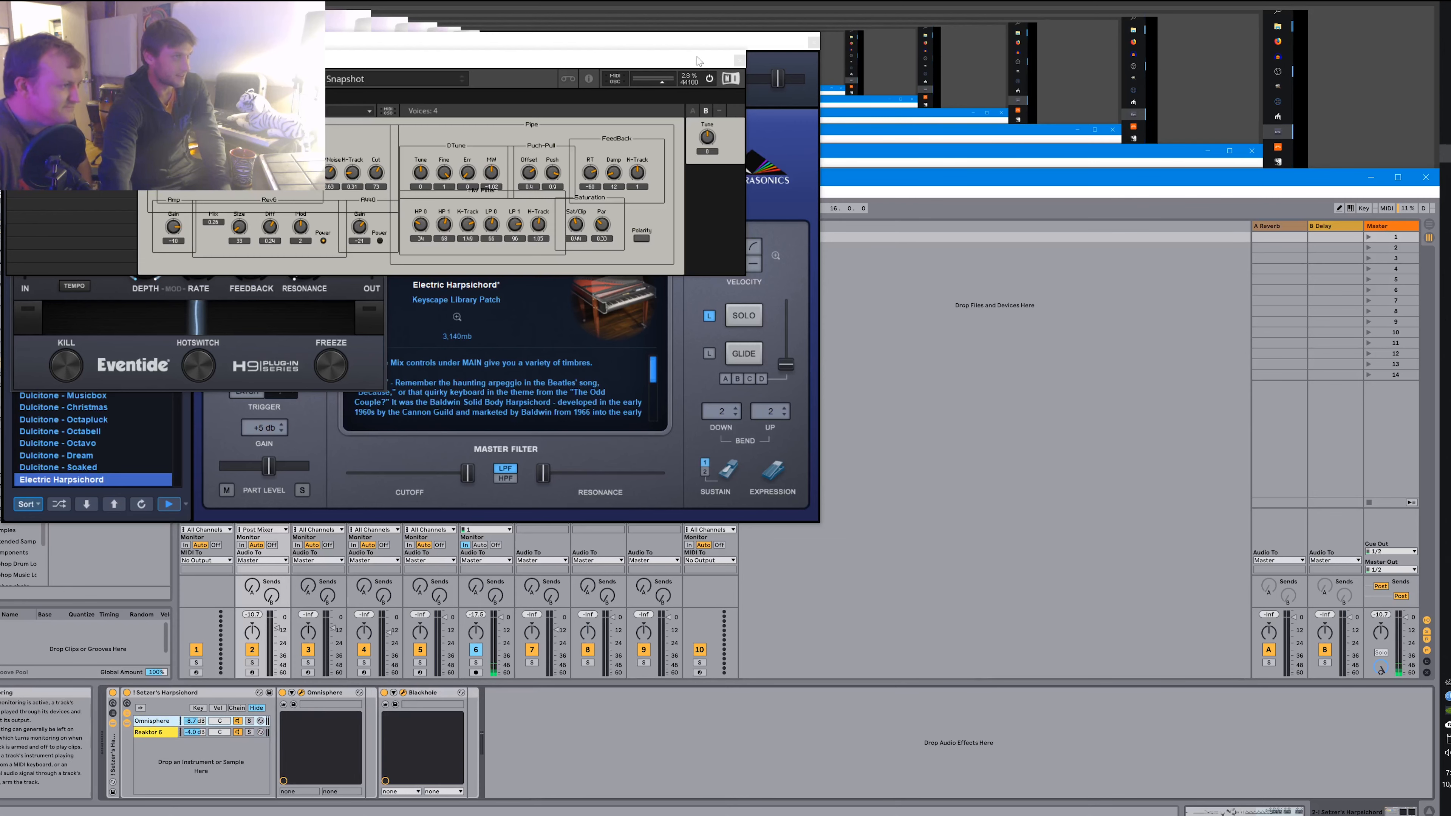
Review Omnisphere's arpeggiator and multi mixer pages, close all open plug-in windows, and check the rack's Reaktor 6 chain.
drag(699, 61, 1117, 368)
click(661, 201)
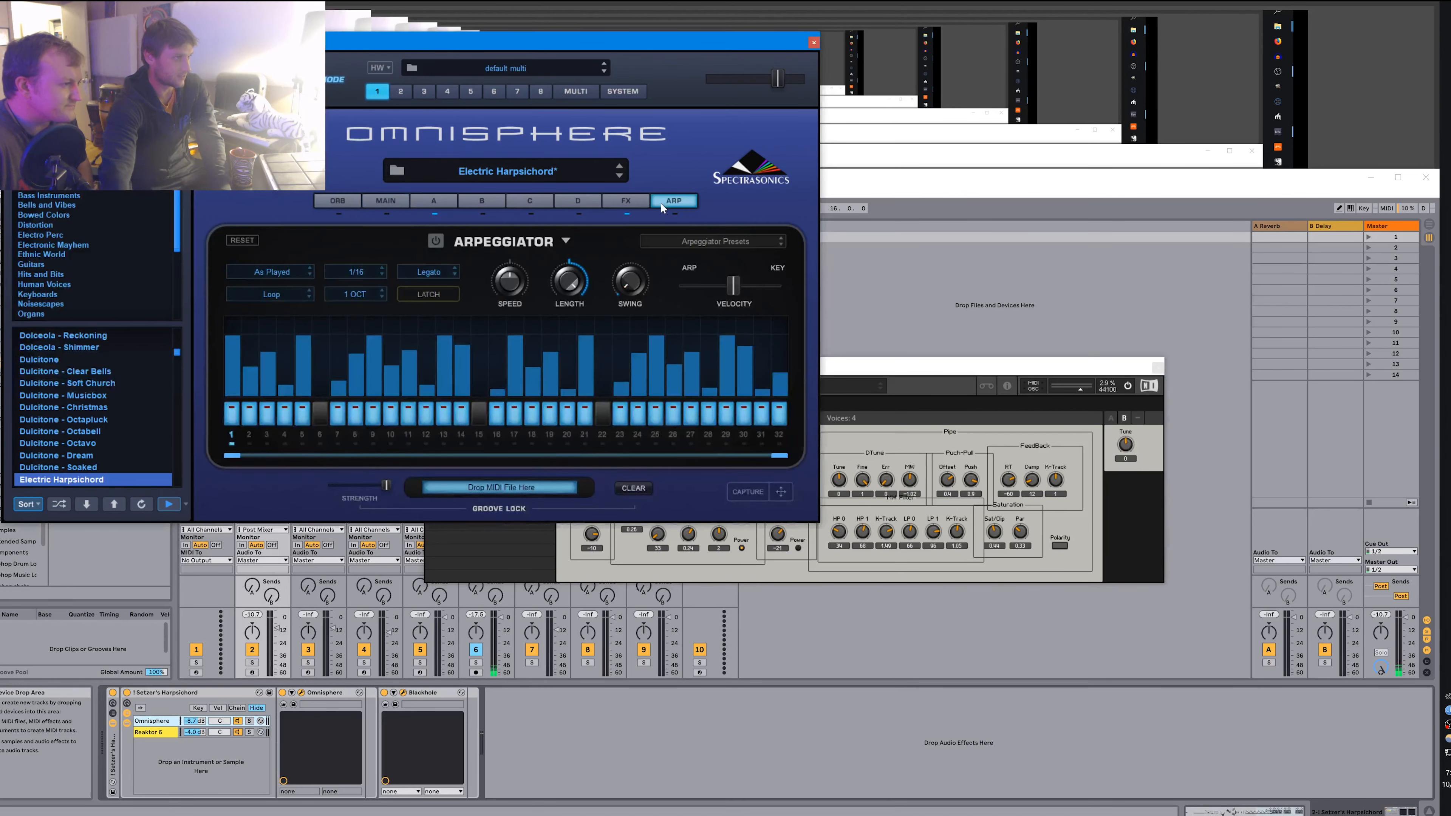
click(574, 93)
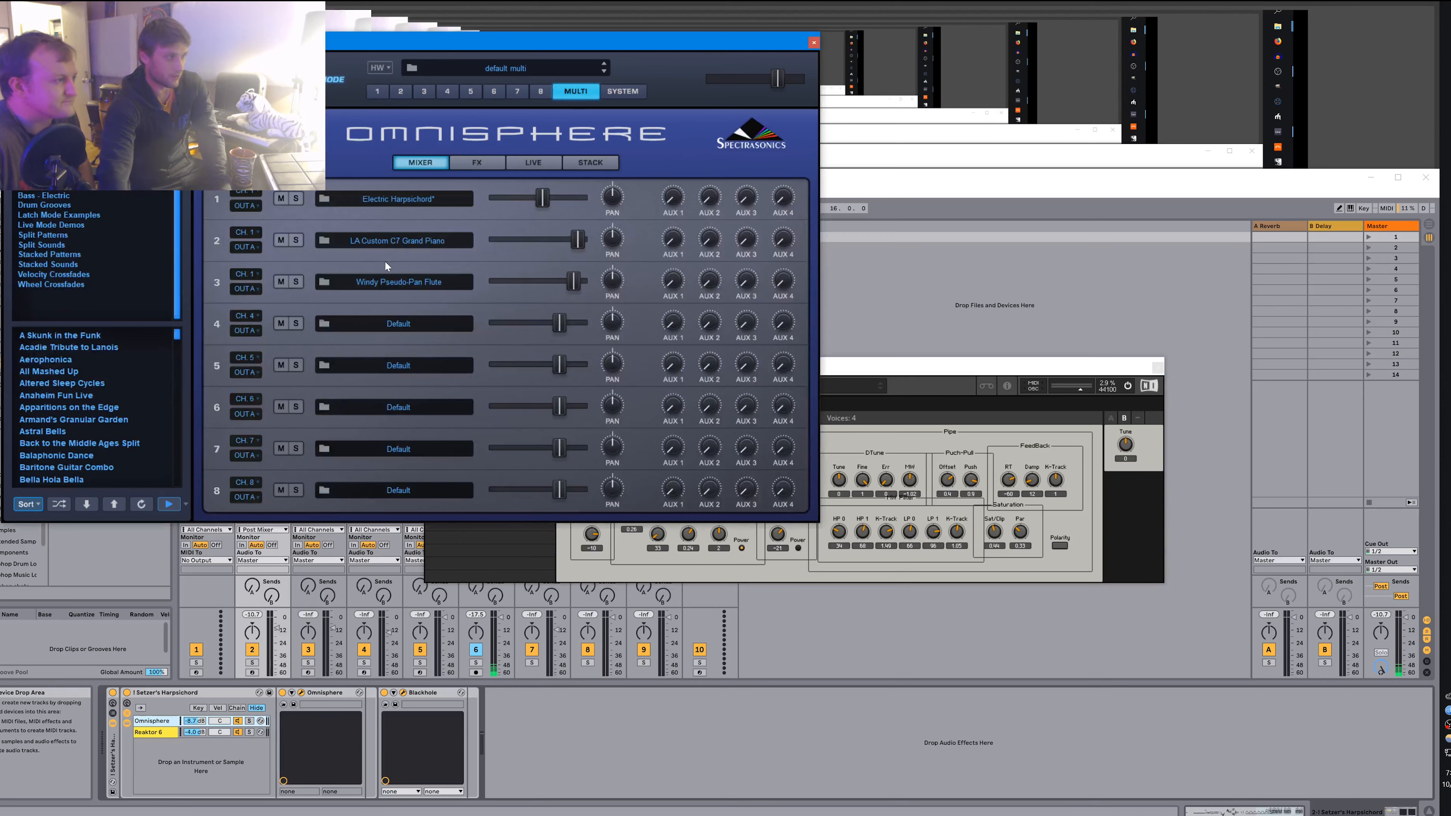
click(813, 42)
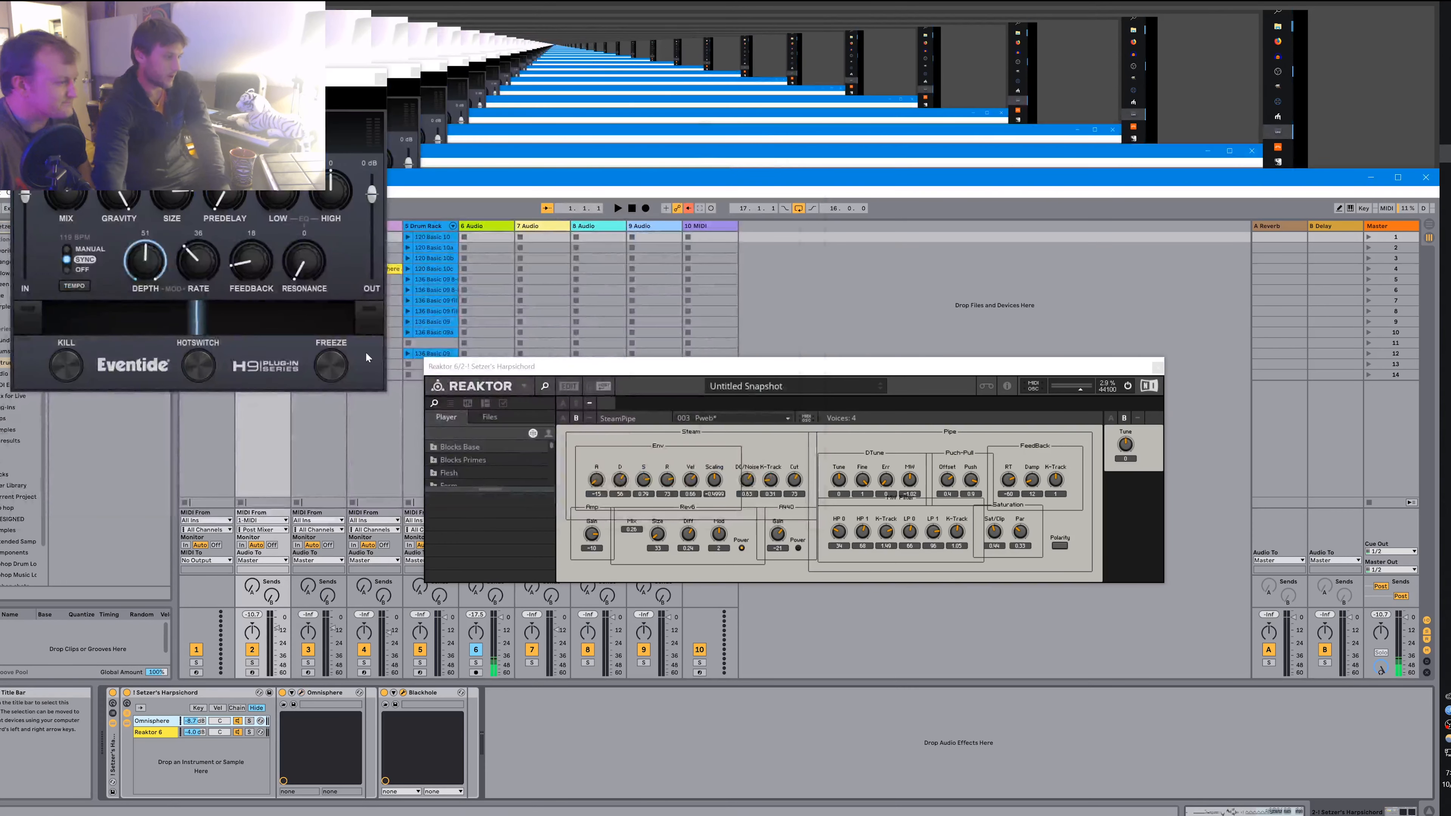
click(381, 79)
click(1158, 368)
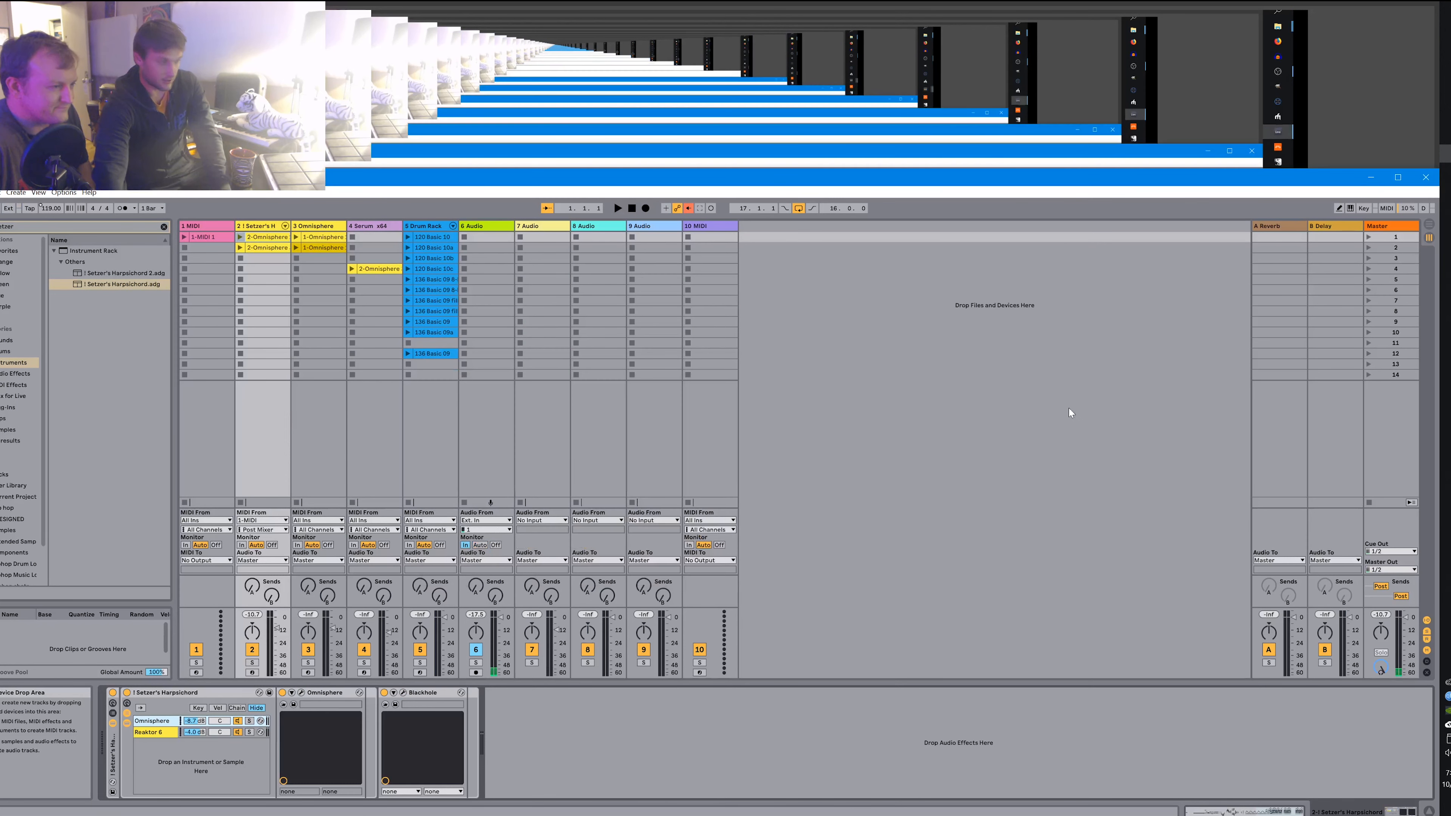
click(152, 733)
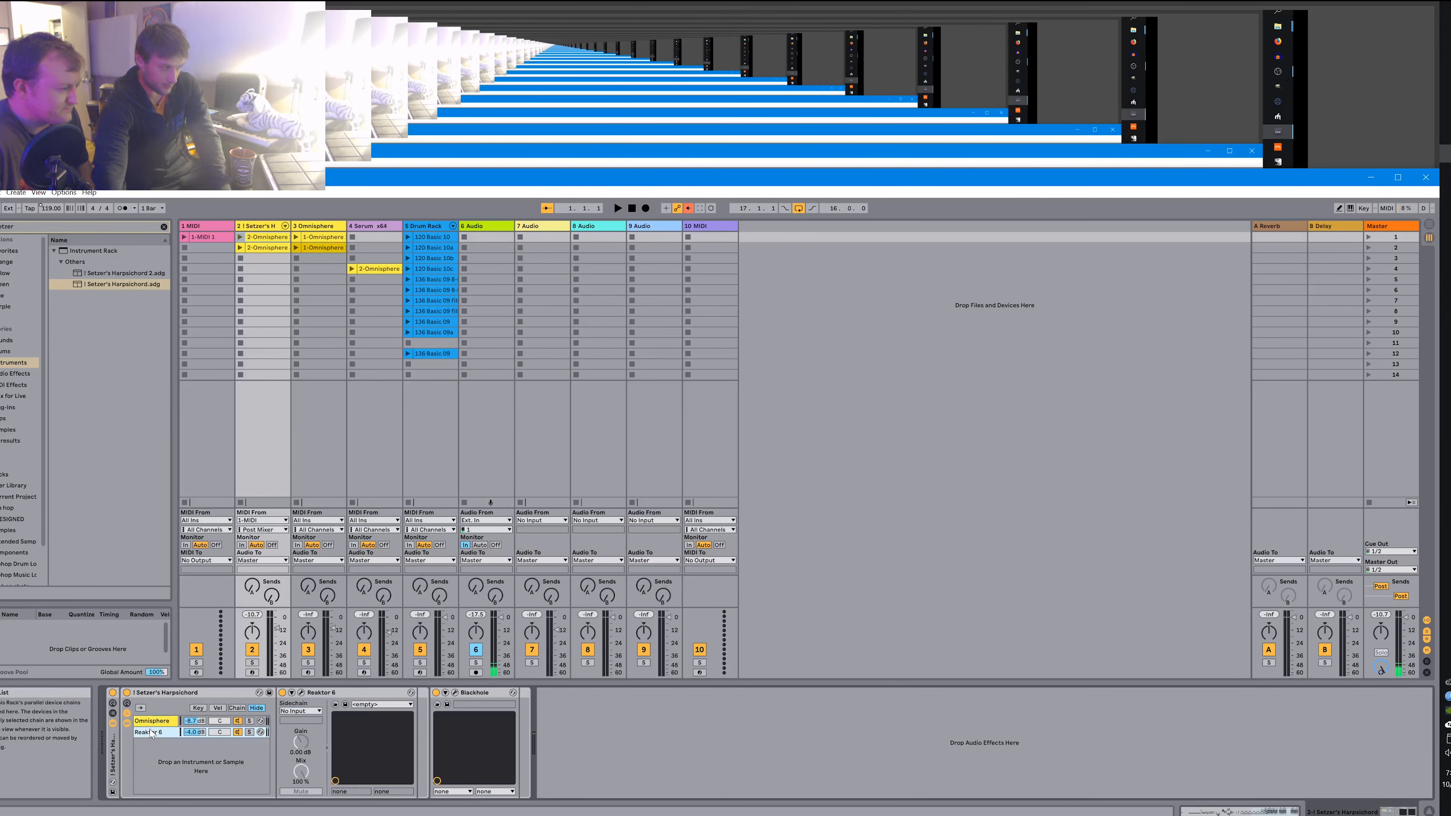
click(137, 731)
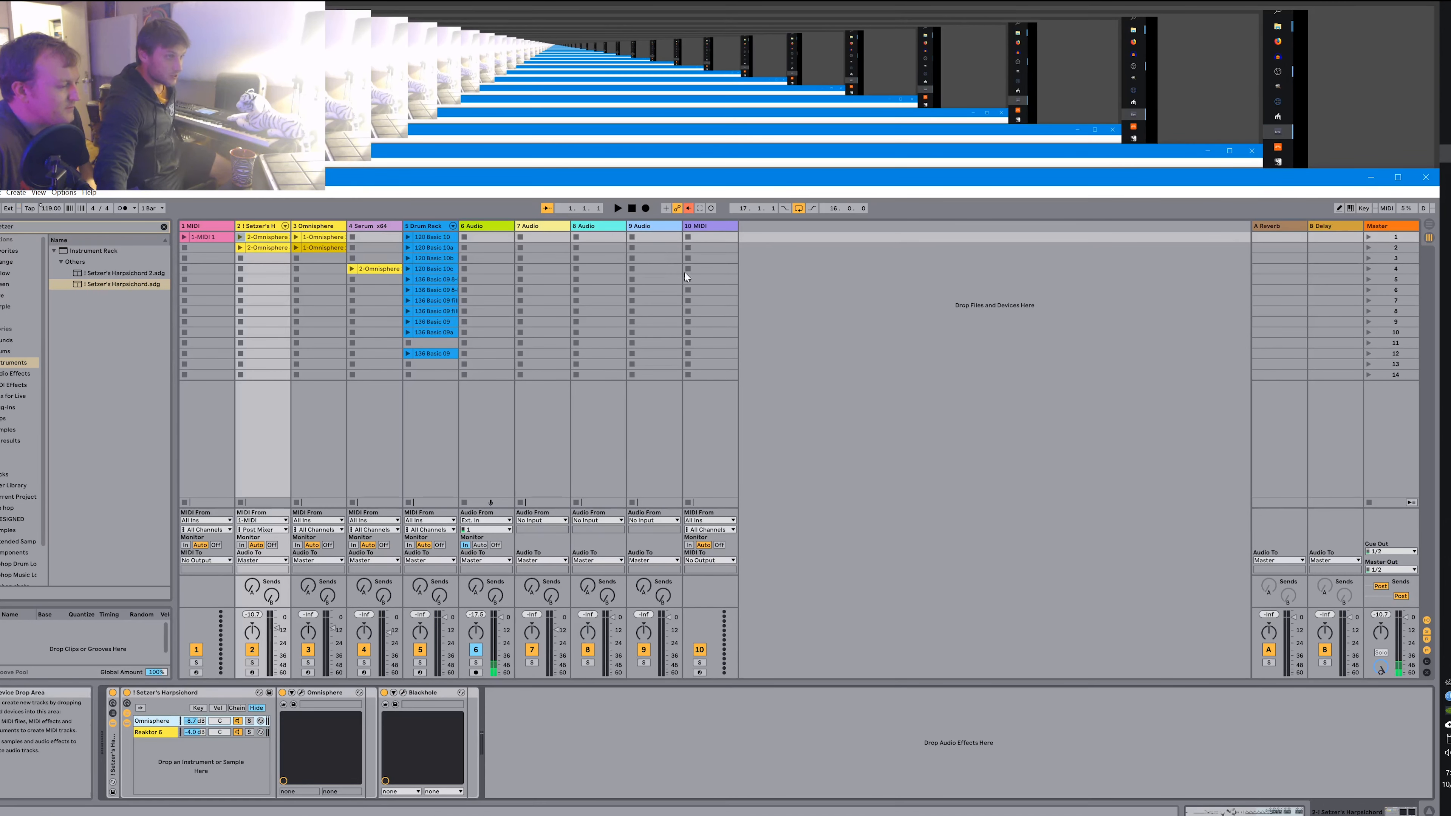
Arm the 1 MIDI track for recording and set the harpsichord track's monitoring to In.
click(252, 675)
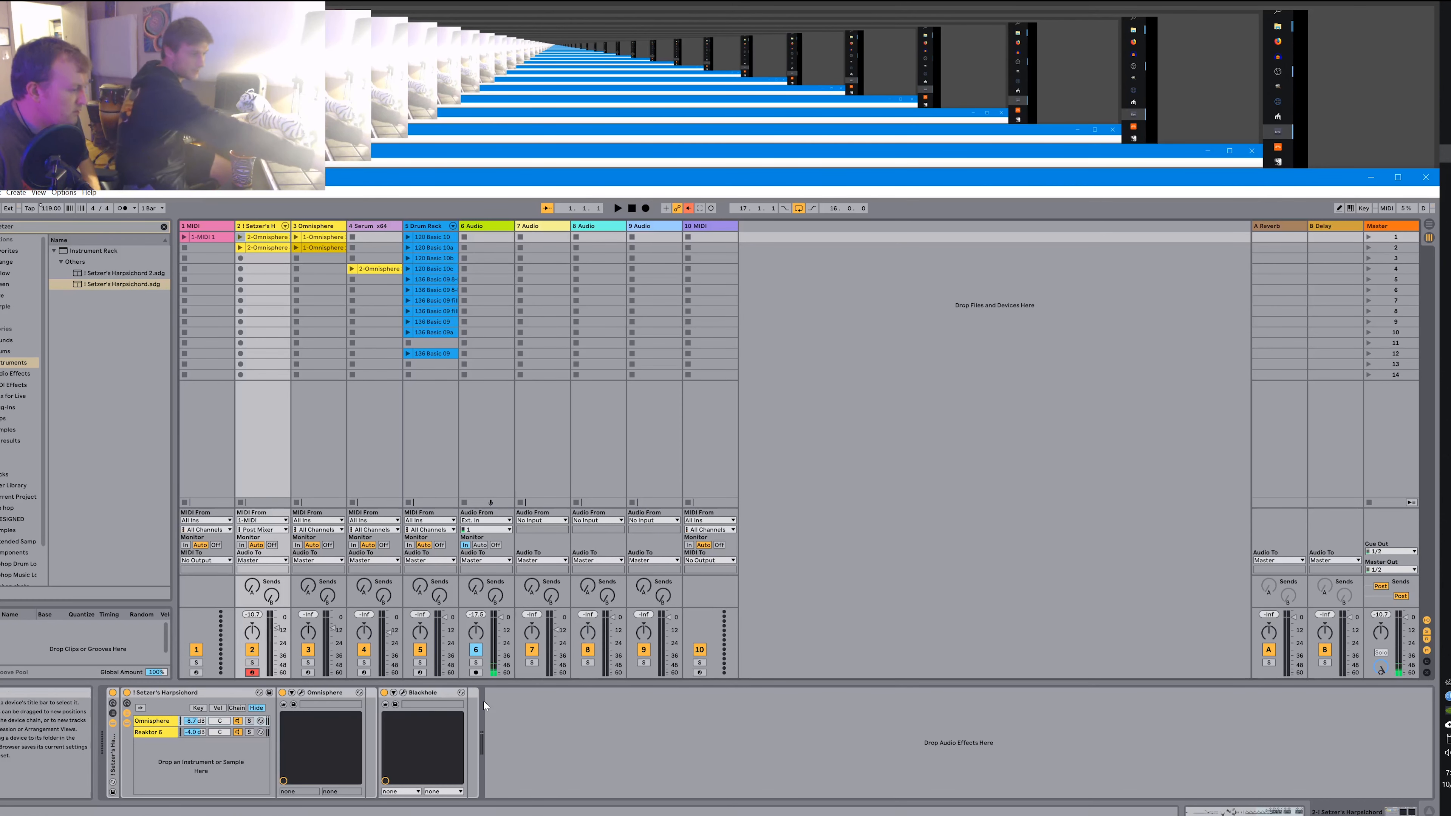
click(196, 673)
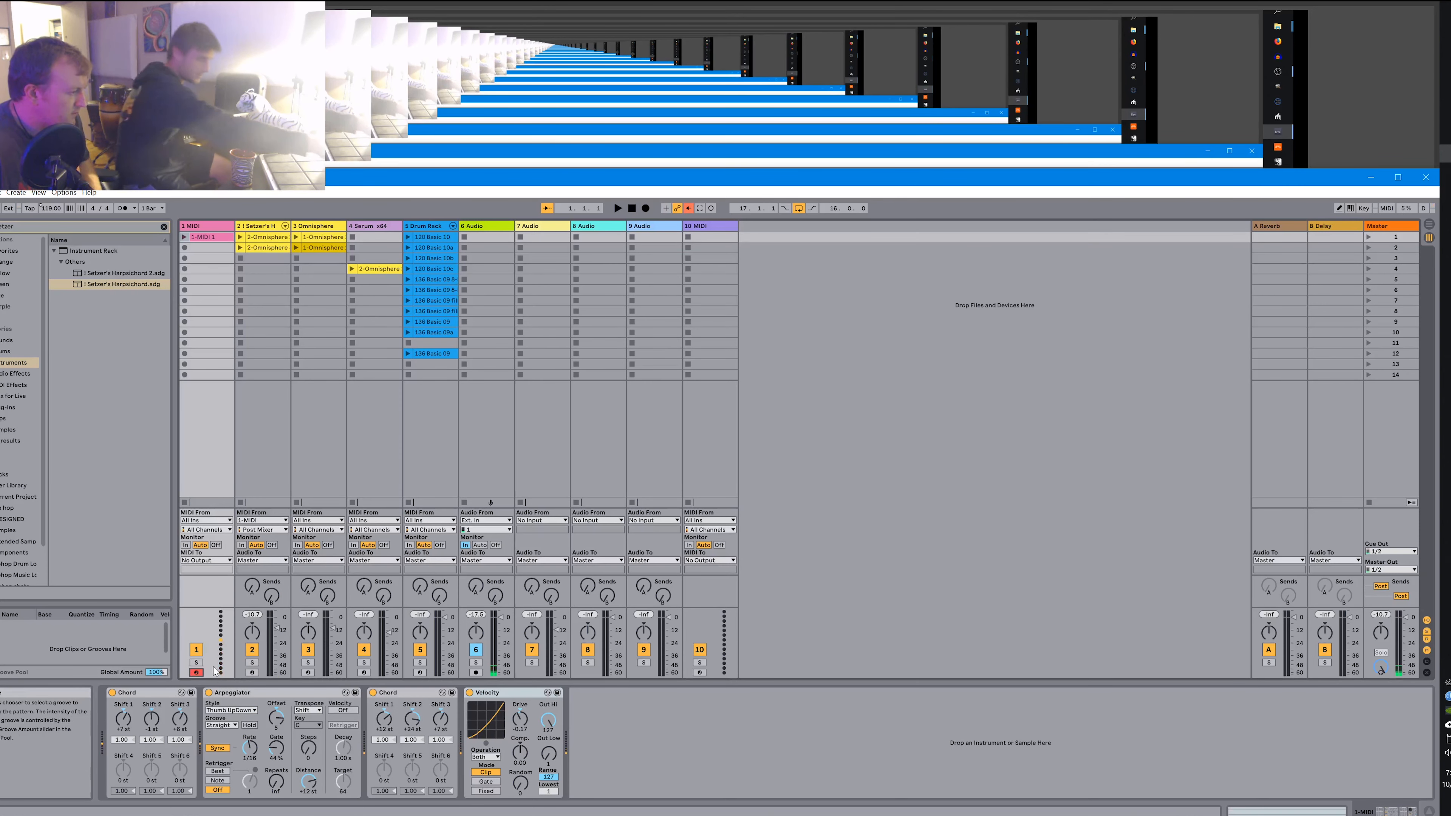
click(252, 561)
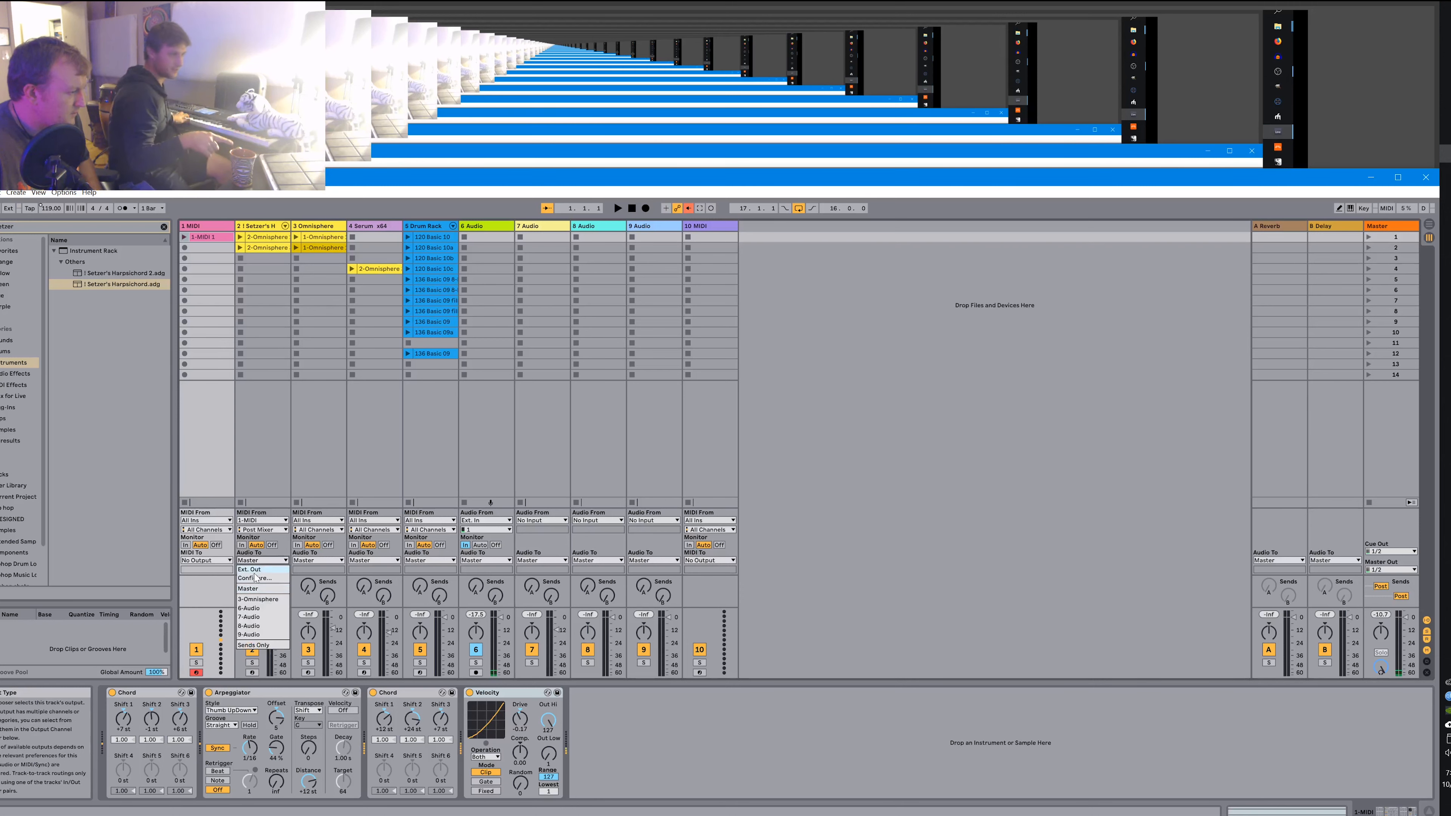
click(242, 547)
click(242, 545)
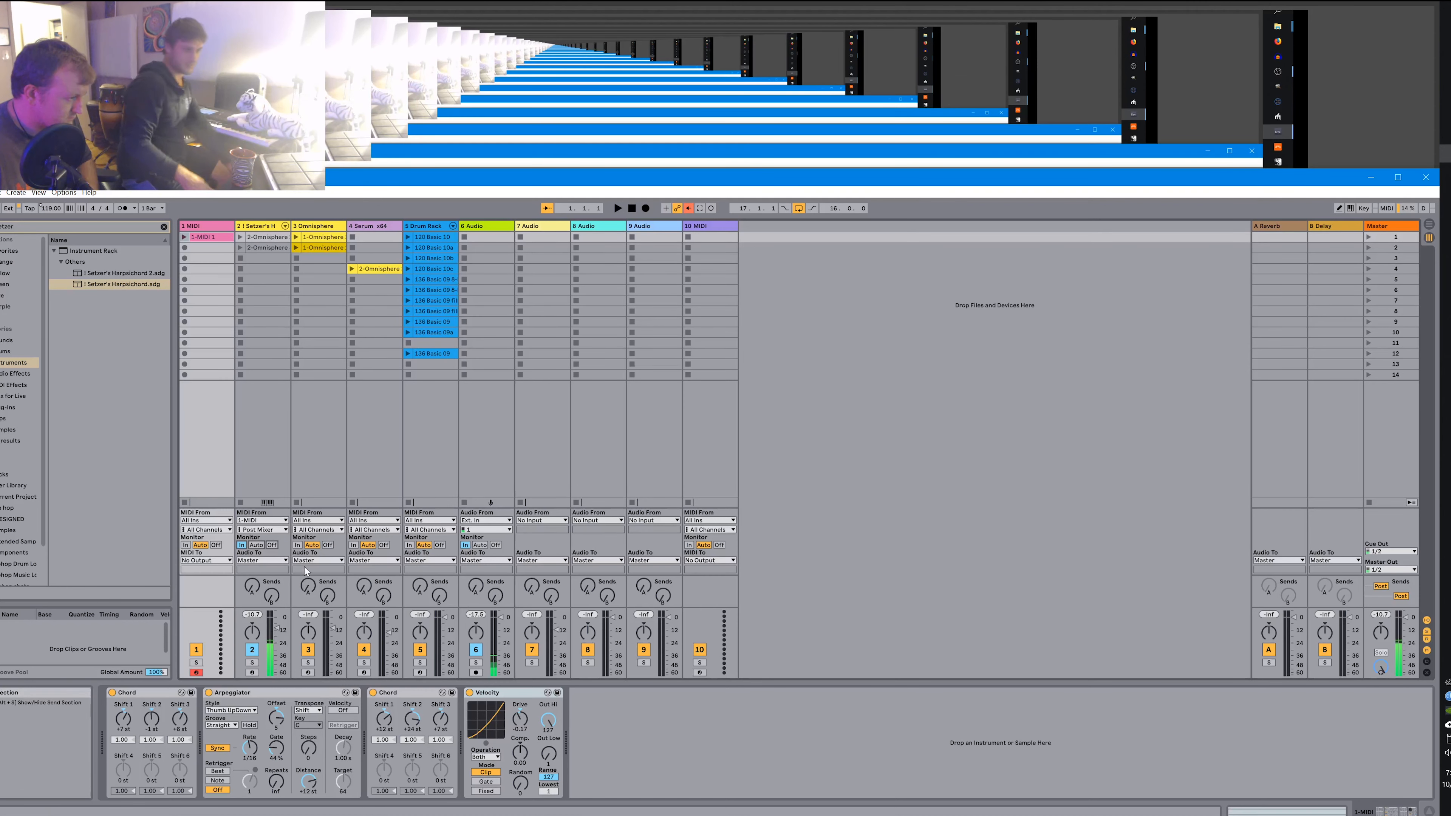
Set the harpsichord track's monitoring to Auto and the 3 Omnisphere track's to Off, and mute the harpsichord track.
click(256, 546)
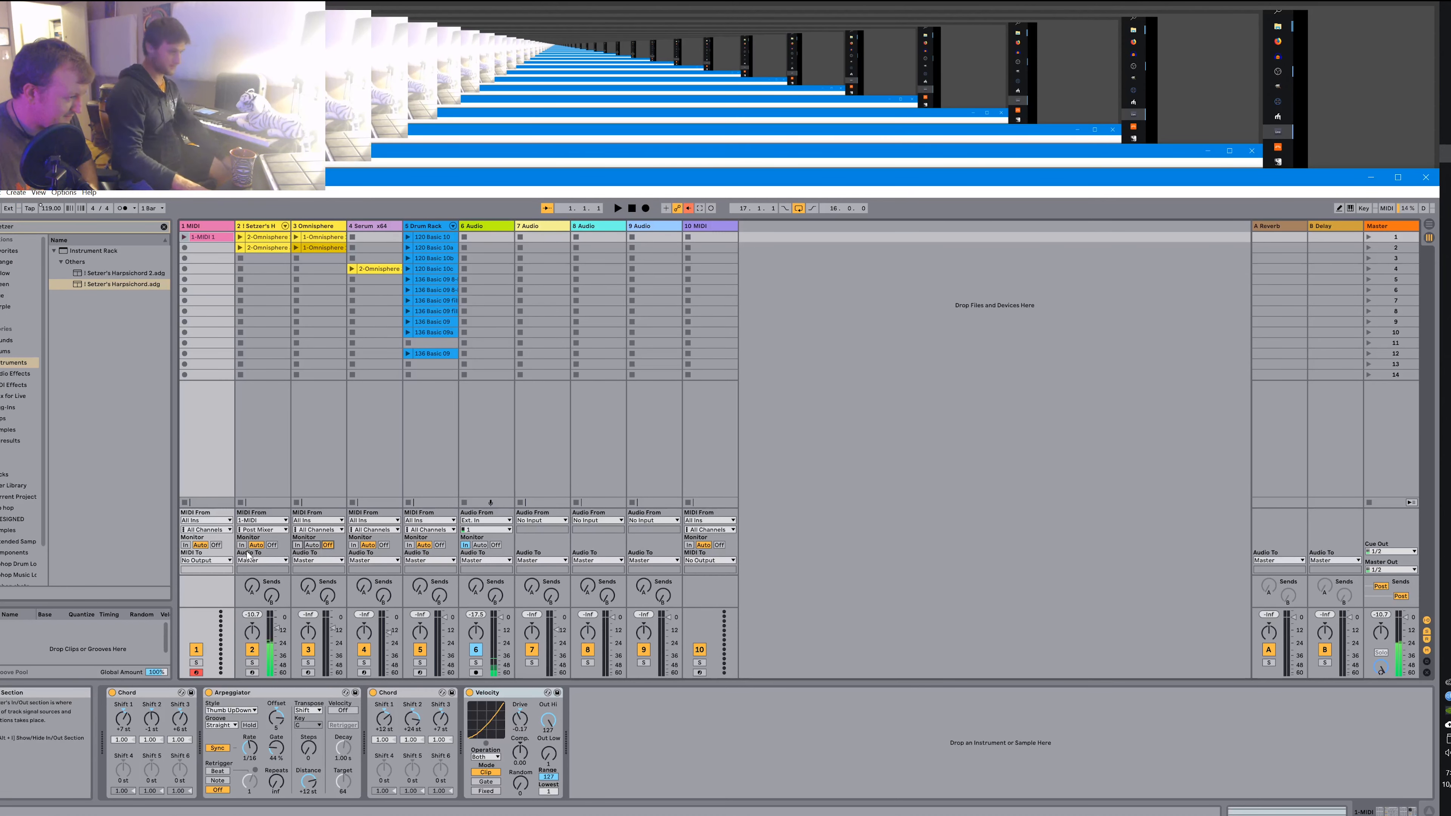
click(273, 545)
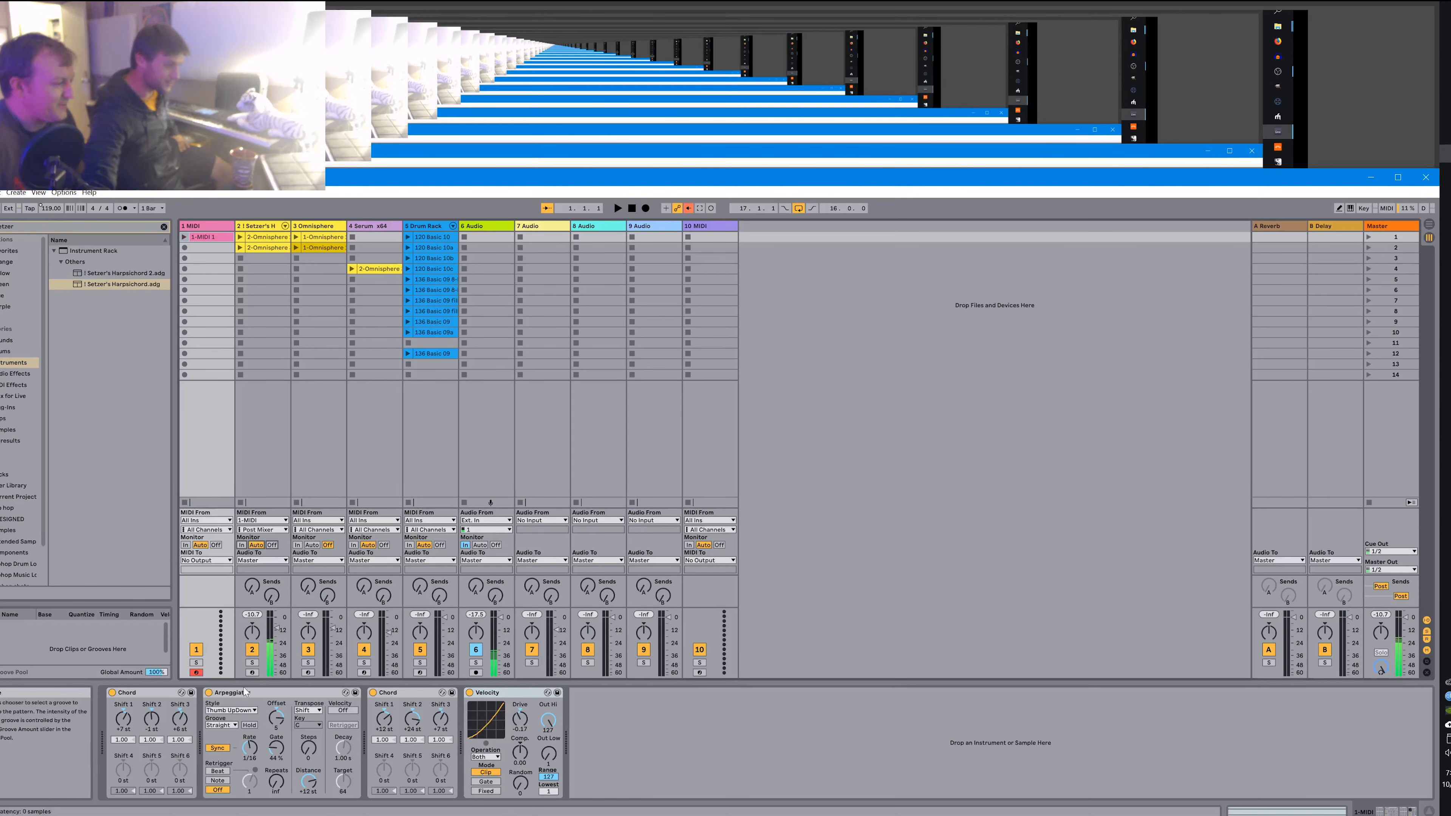
click(252, 649)
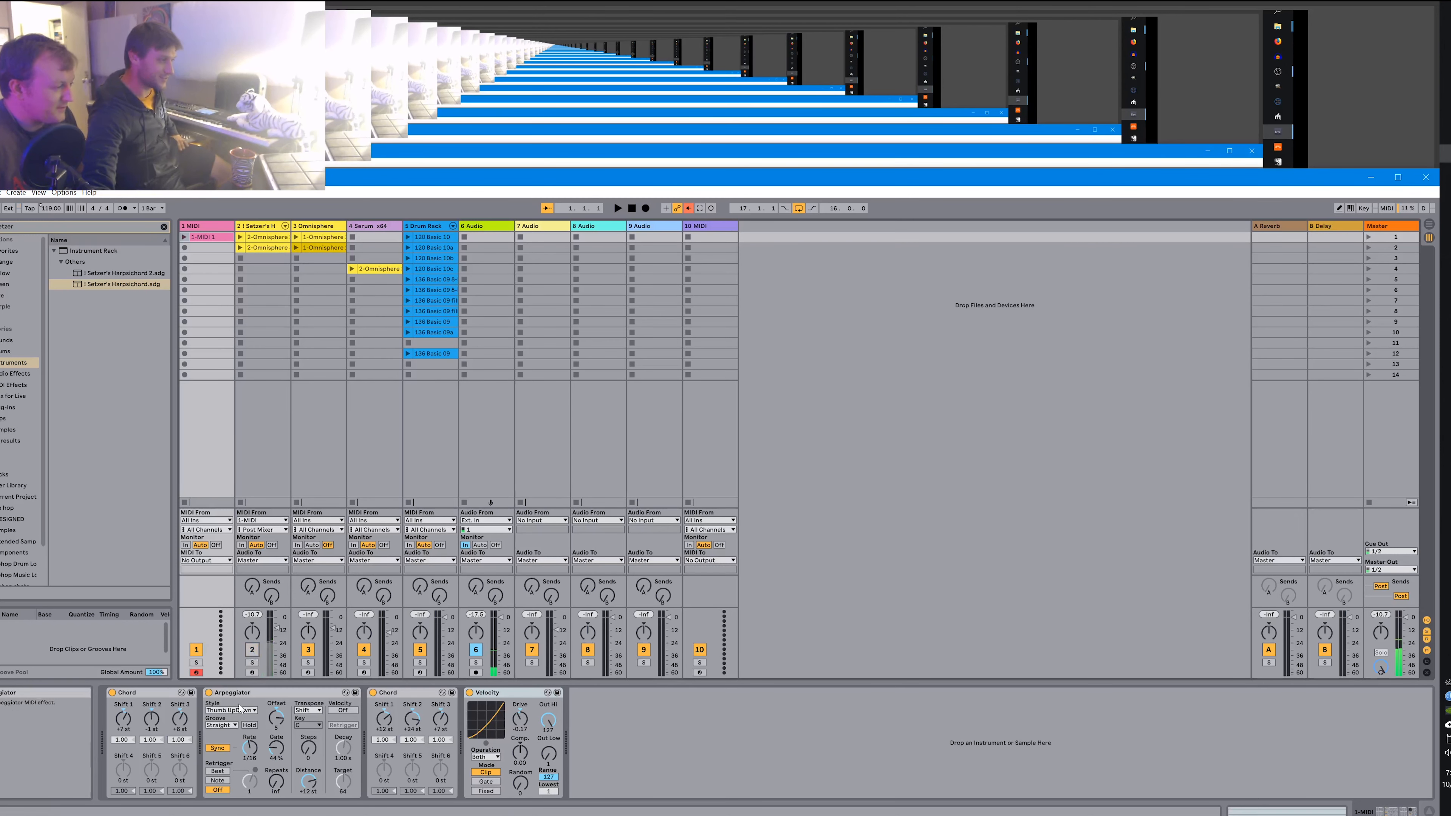
Switch off the Reaktor 6 device in the harpsichord track's rack and delete the Reaktor 6 chain.
click(257, 229)
click(152, 732)
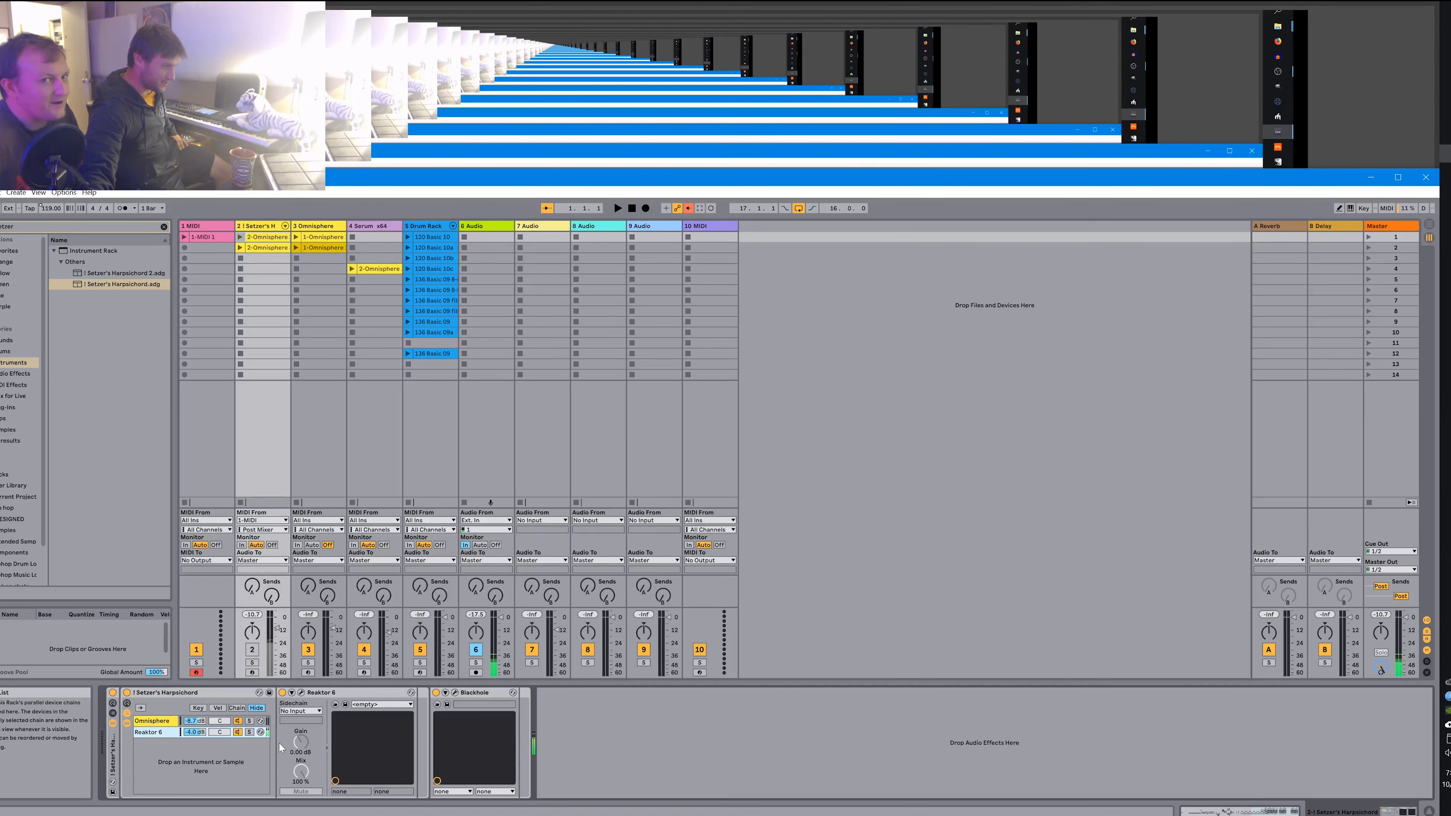
click(302, 692)
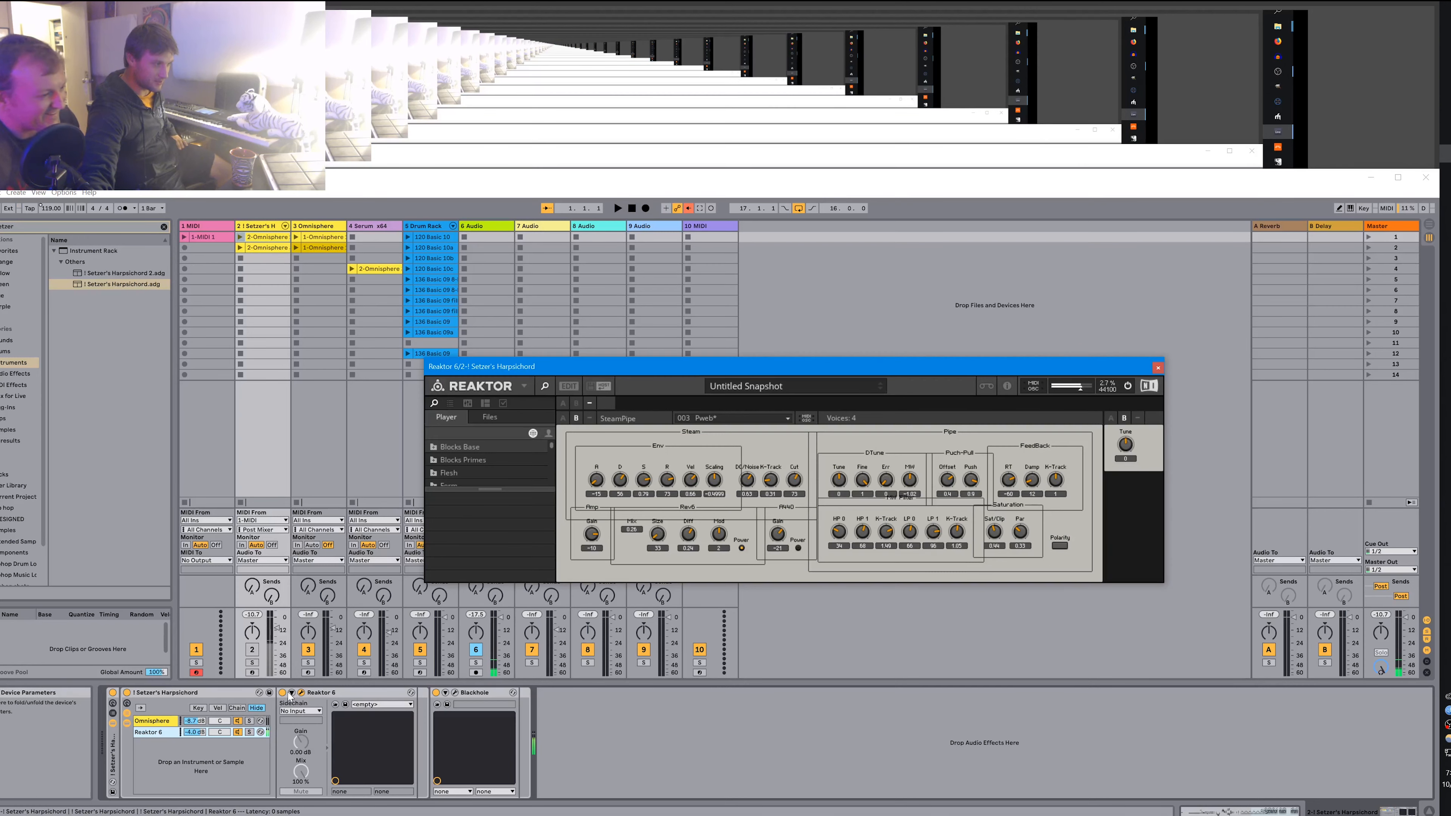
click(283, 692)
click(309, 693)
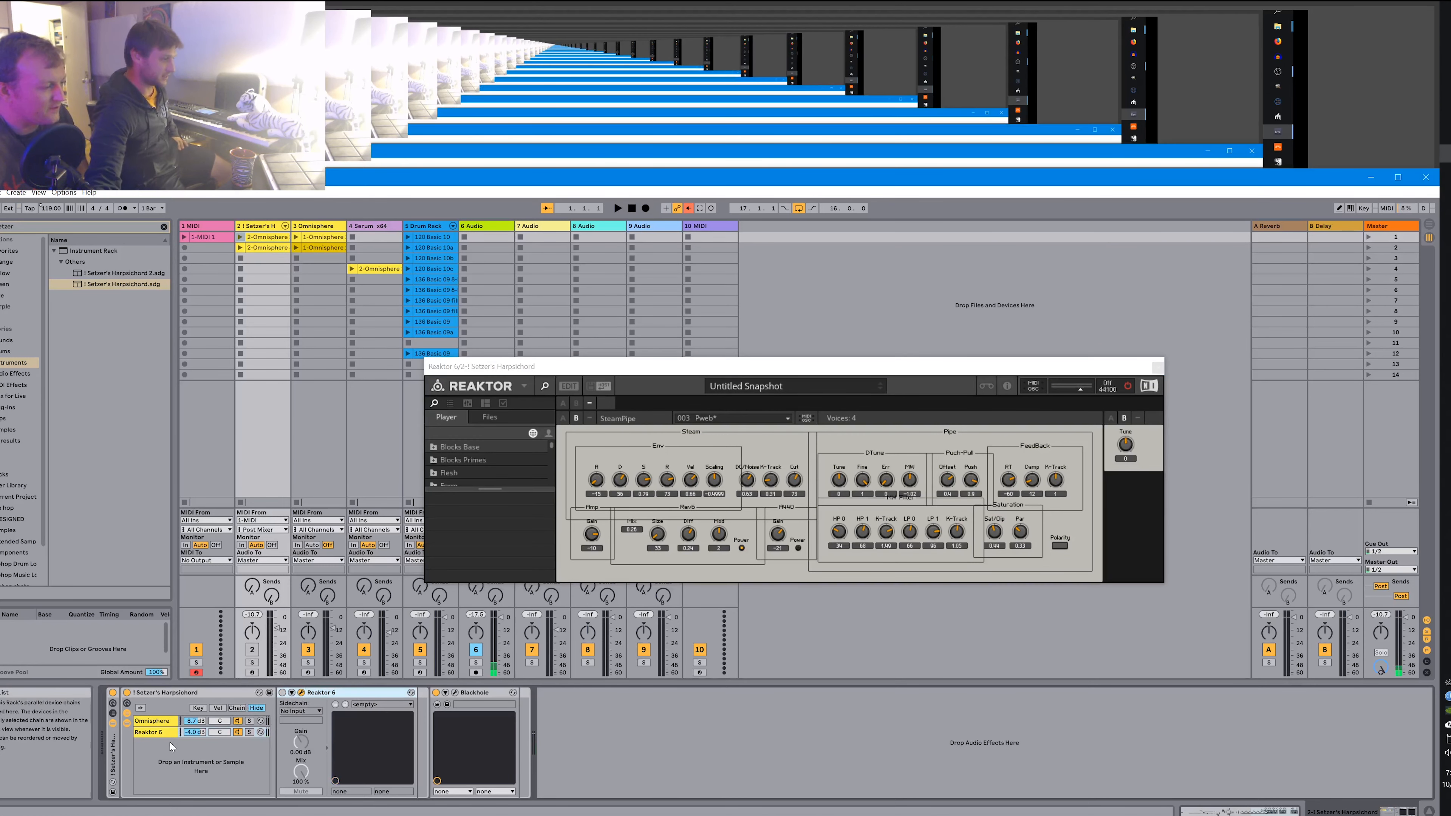
click(160, 737)
key(Delete)
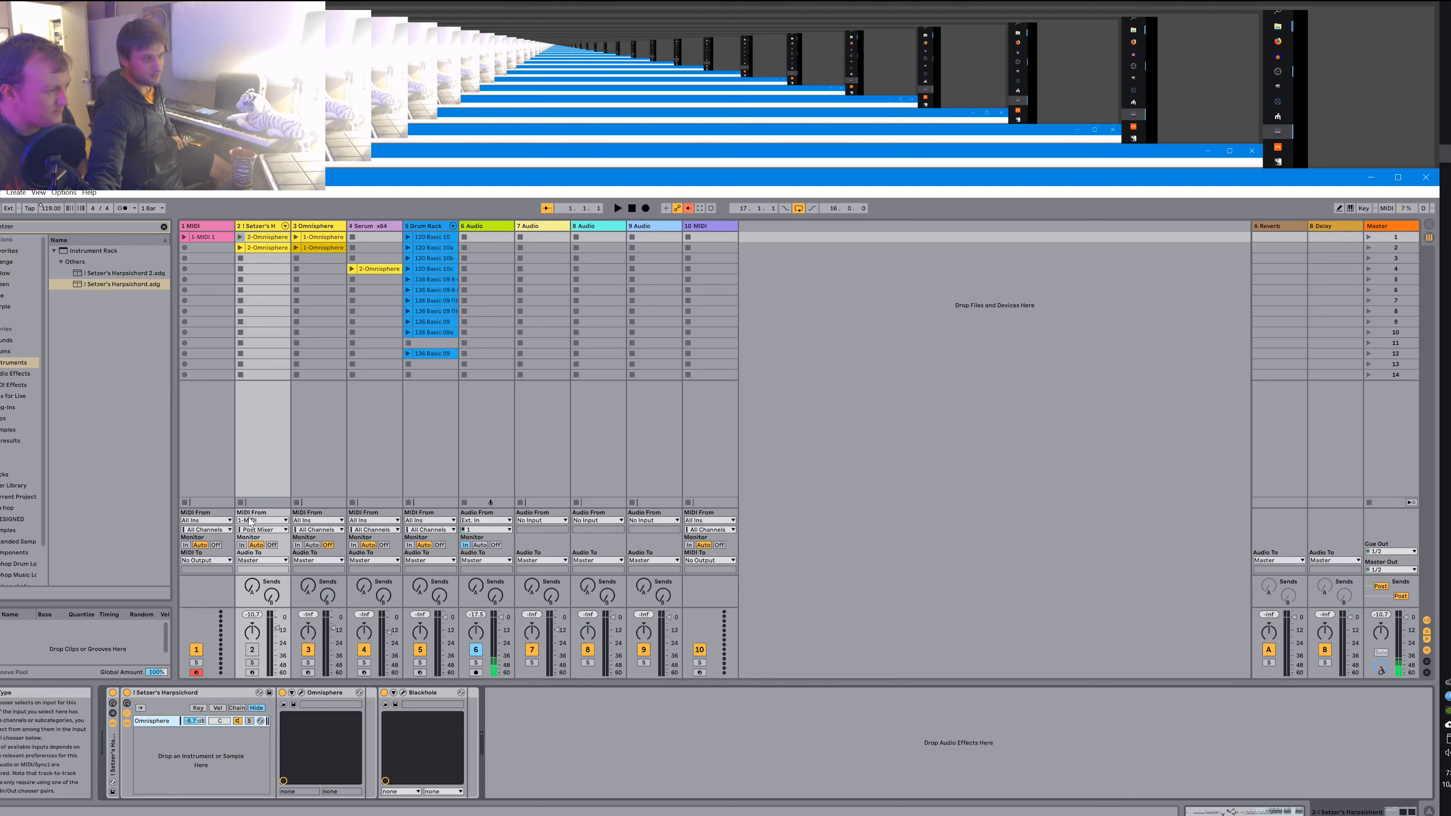
Set the harpsichord track's MIDI input to All Ins on all channels, and arm and unmute the track.
click(189, 228)
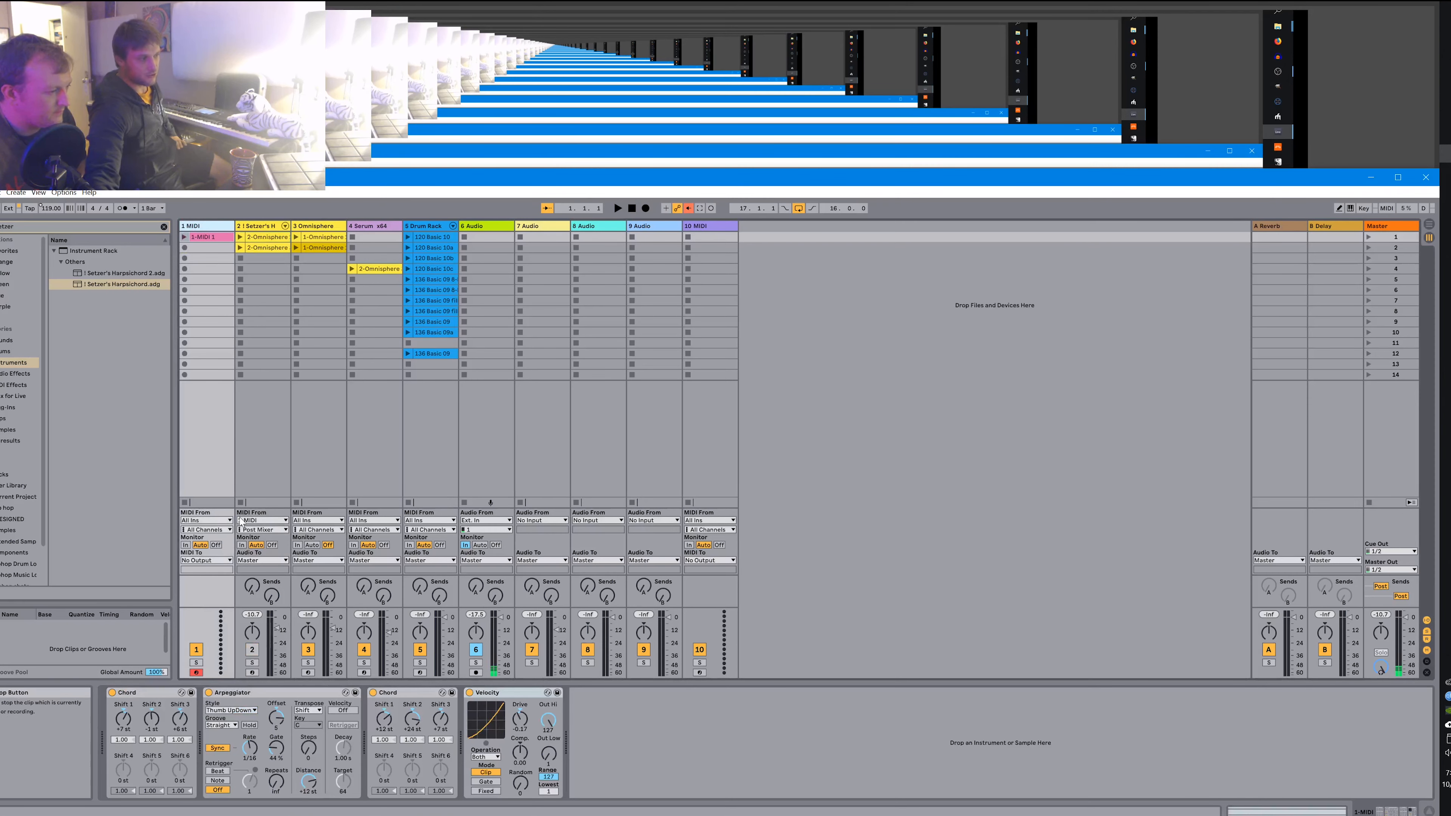
click(262, 520)
click(263, 528)
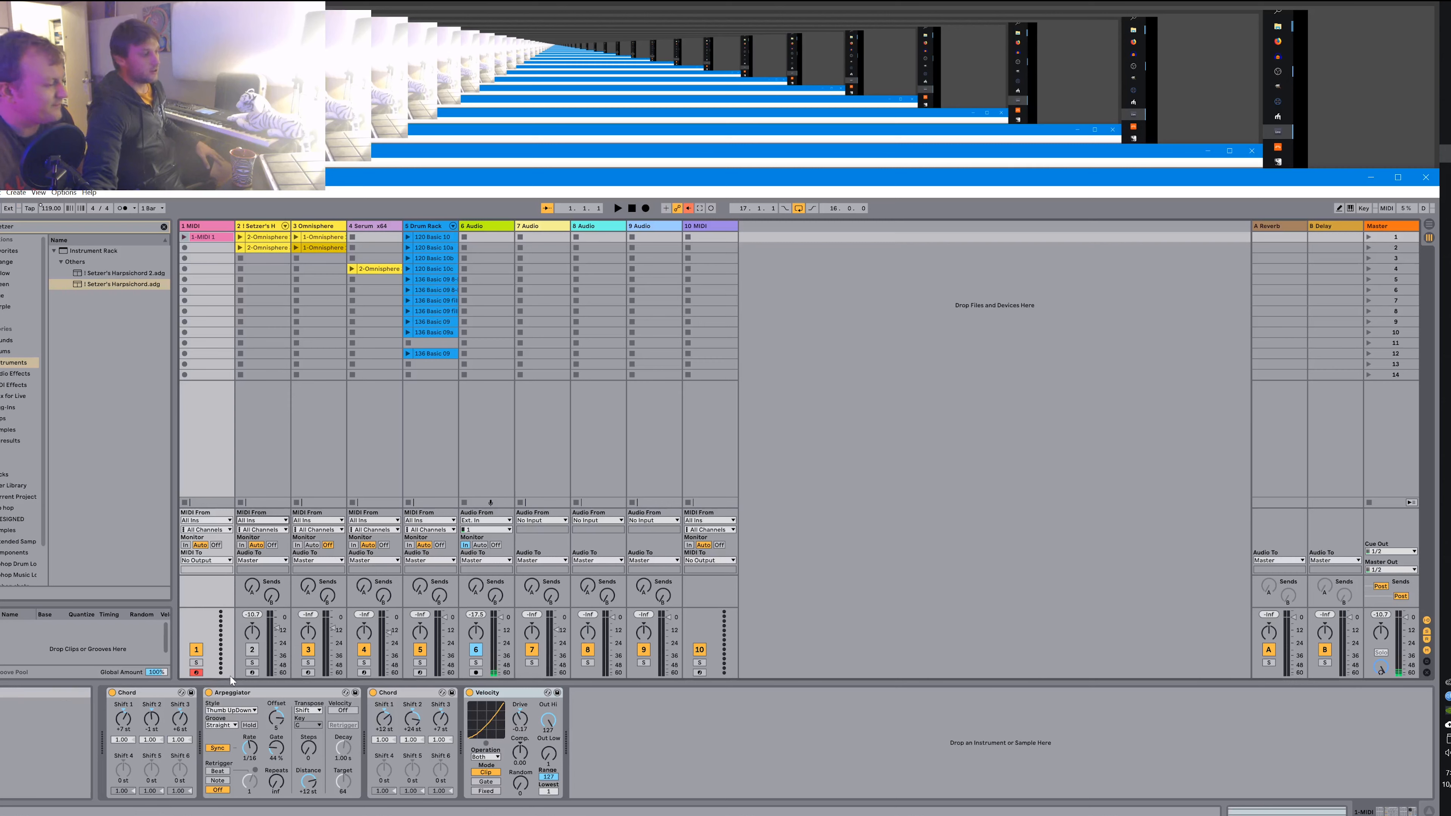
click(251, 673)
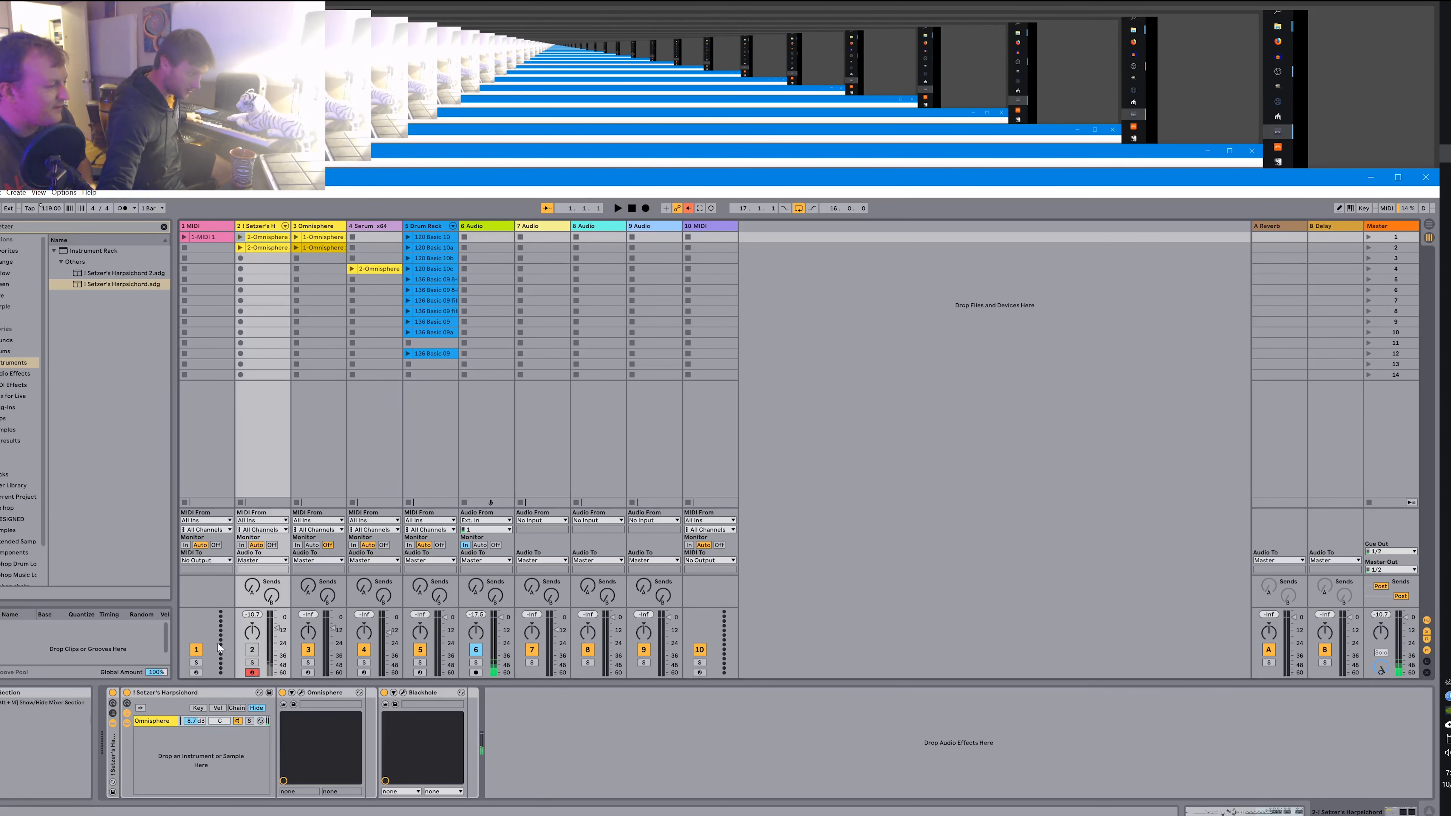
click(251, 651)
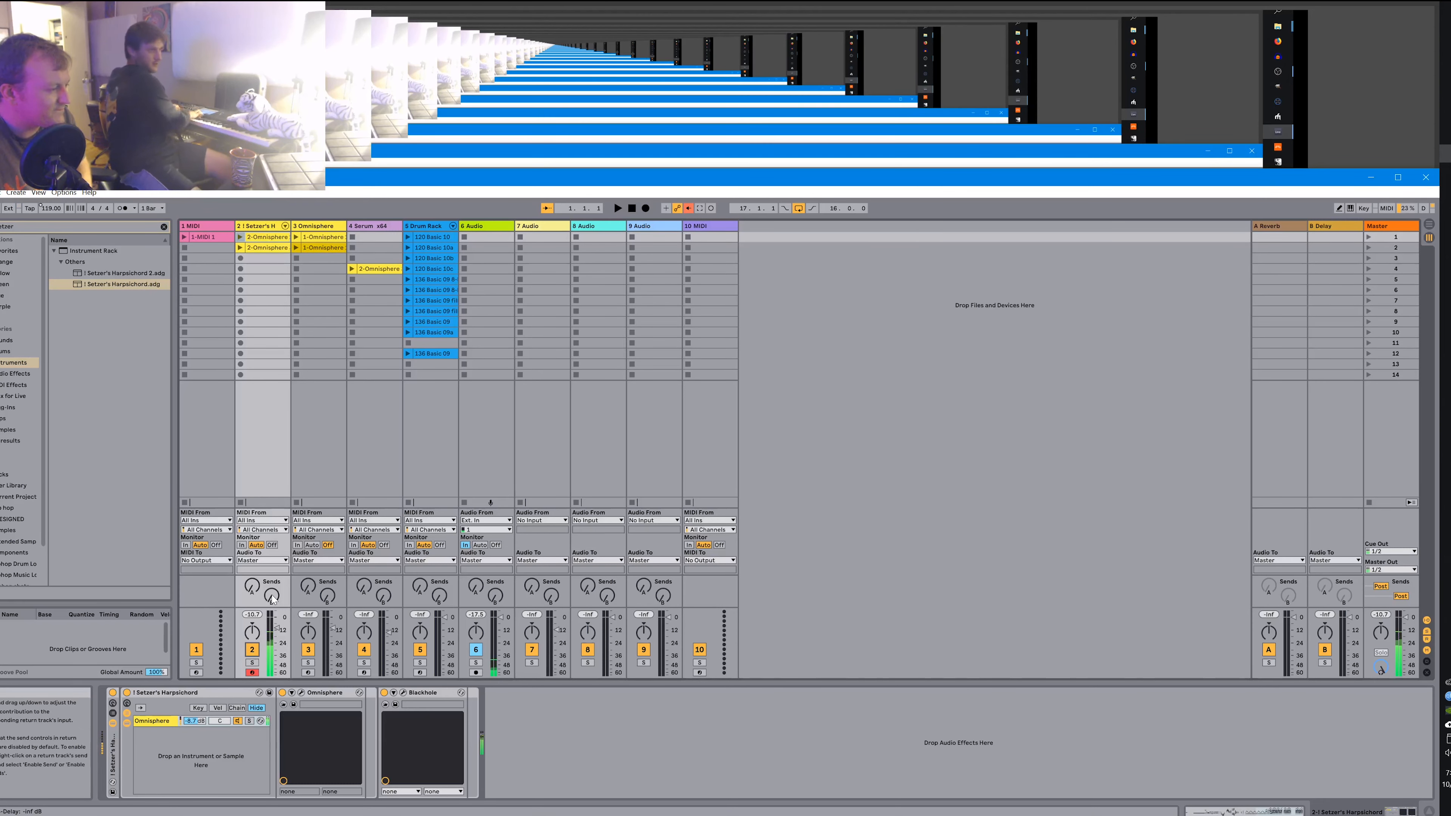
Play the arrangement from bar 17 with the harpsichord track soloed.
key(Tab)
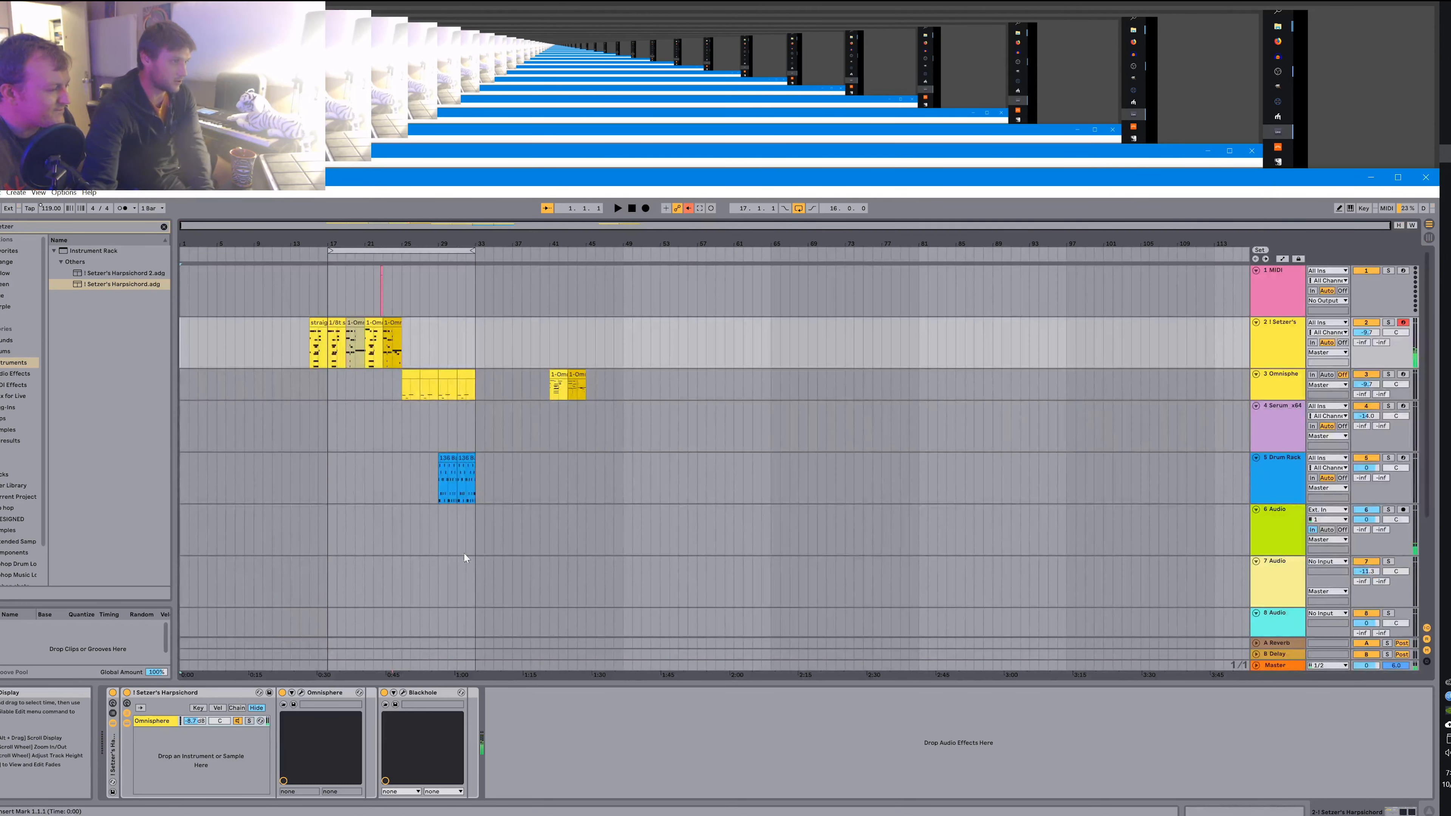
click(334, 342)
key(space)
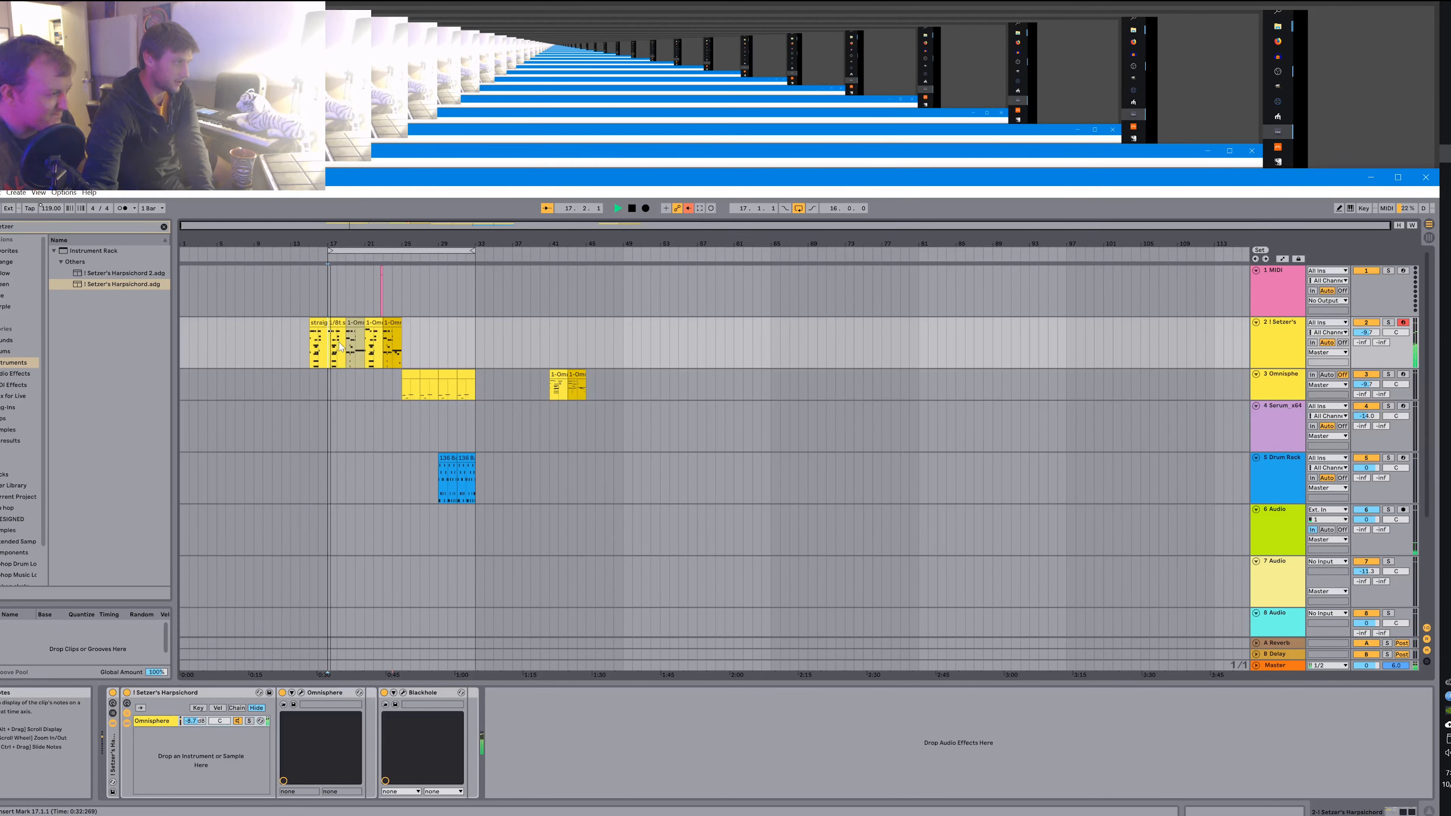
click(1387, 323)
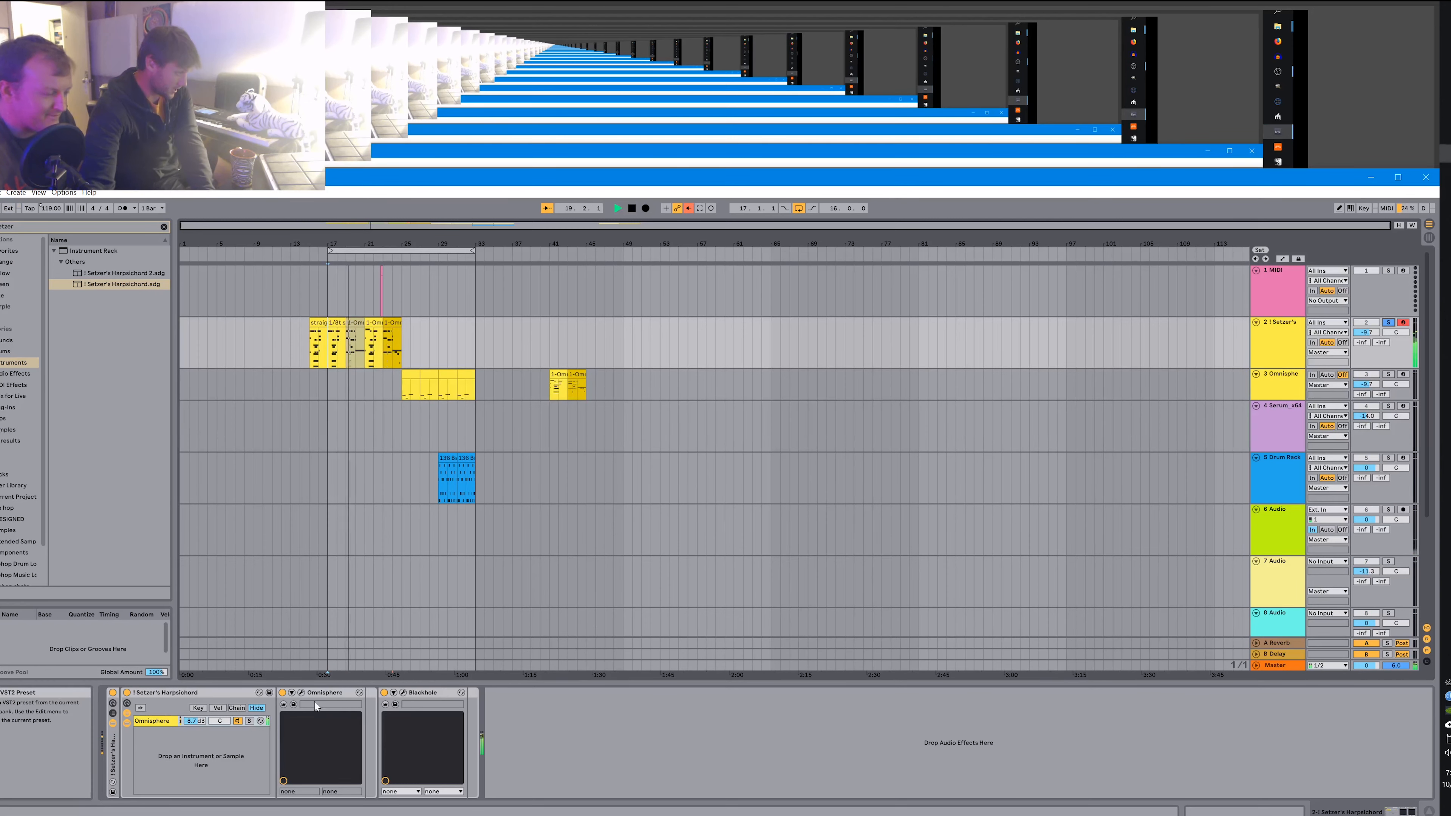
With Blackhole bypassed, solo Electric Harpsichord and LA Custom C7 Grand Piano in the rack's Omnisphere and slightly lower the harpsichord's level.
click(302, 693)
click(384, 693)
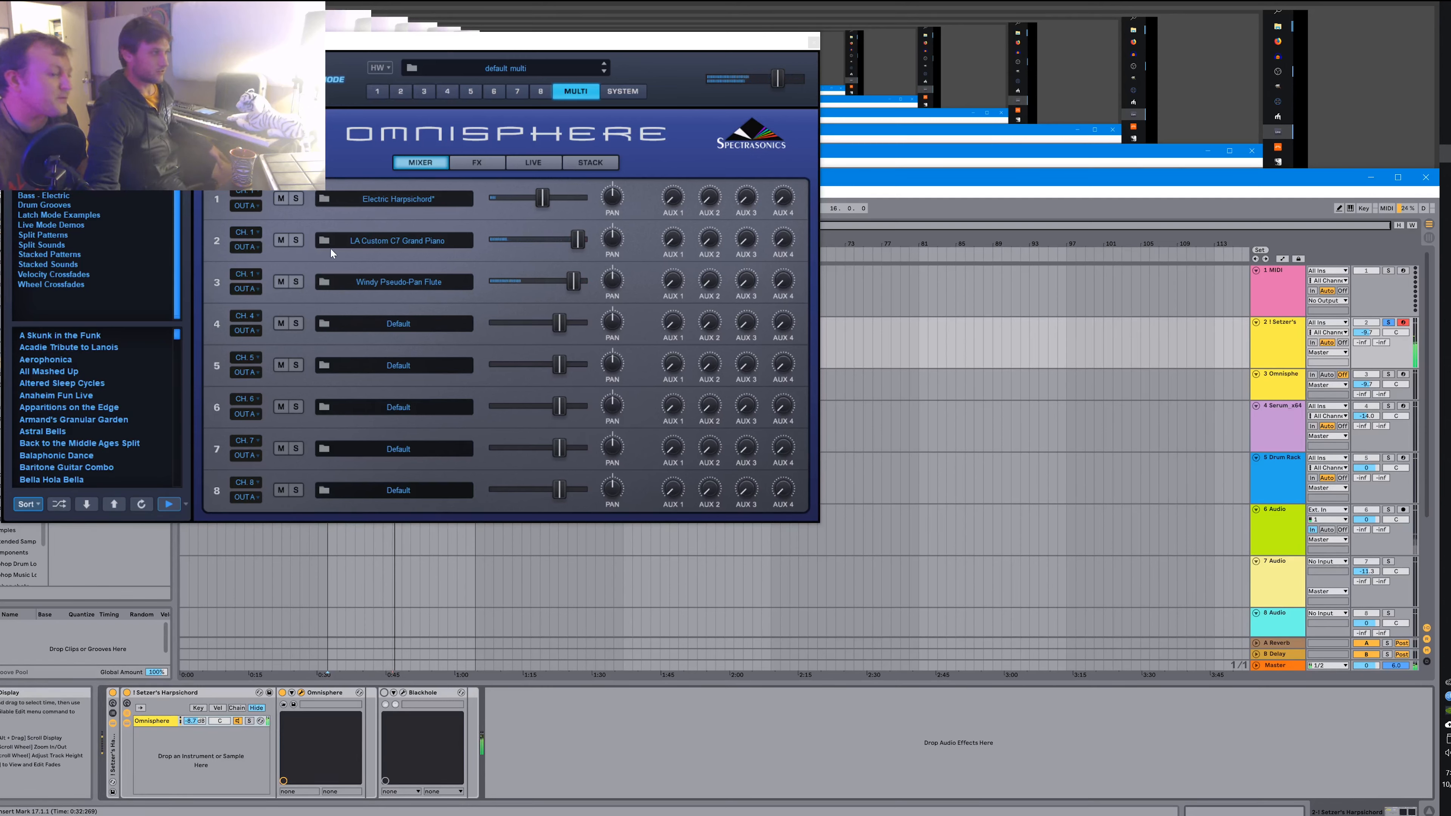
click(296, 240)
click(297, 199)
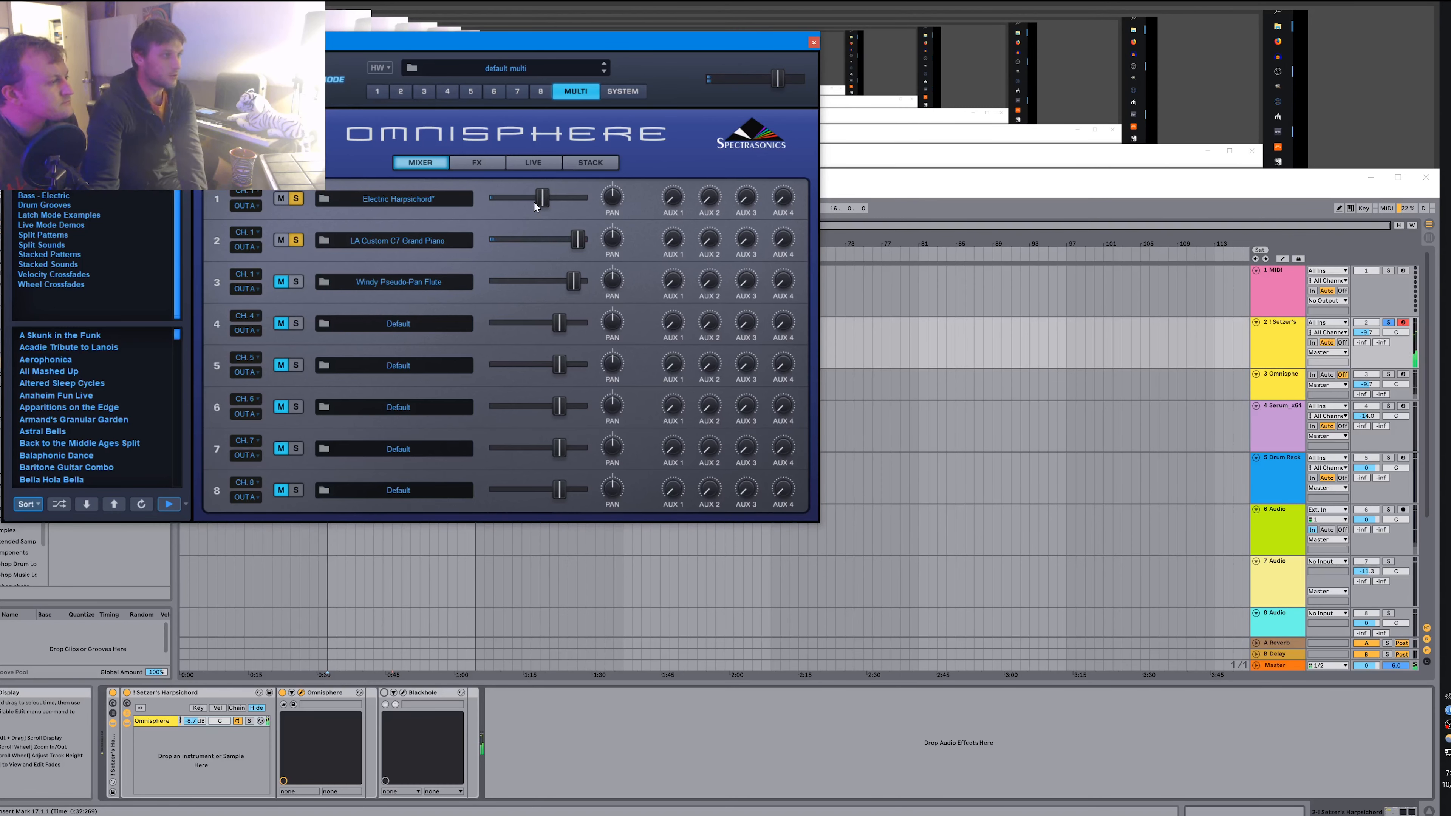
mouse_move(540, 200)
mouse_down()
mouse_move(495, 199)
mouse_move(531, 209)
mouse_up()
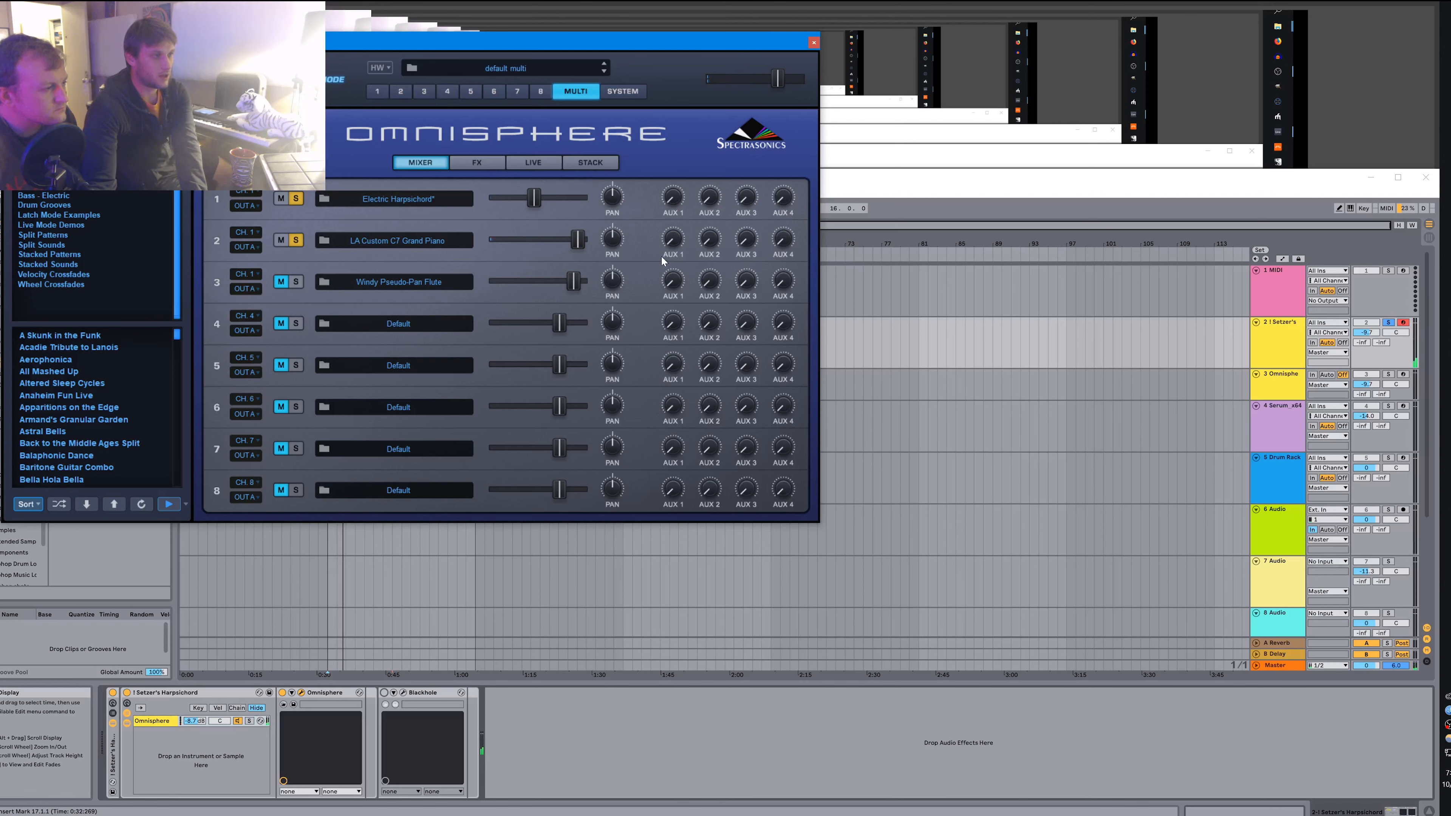
Audition Windy Pseudo-Pan Flute alongside the other parts, clear all Omnisphere part solos, and switch Blackhole back on.
click(296, 281)
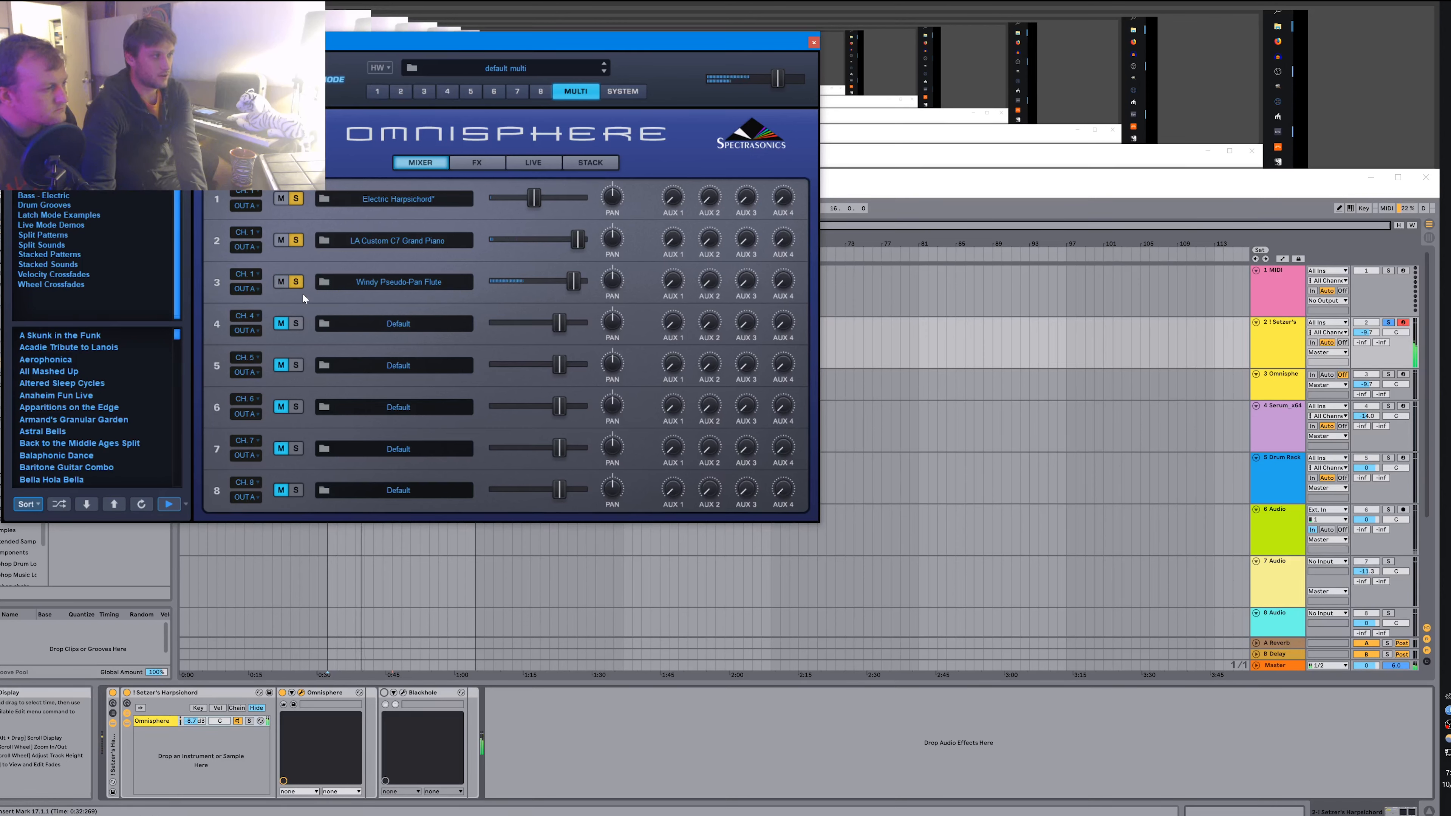
click(297, 283)
click(298, 240)
click(295, 200)
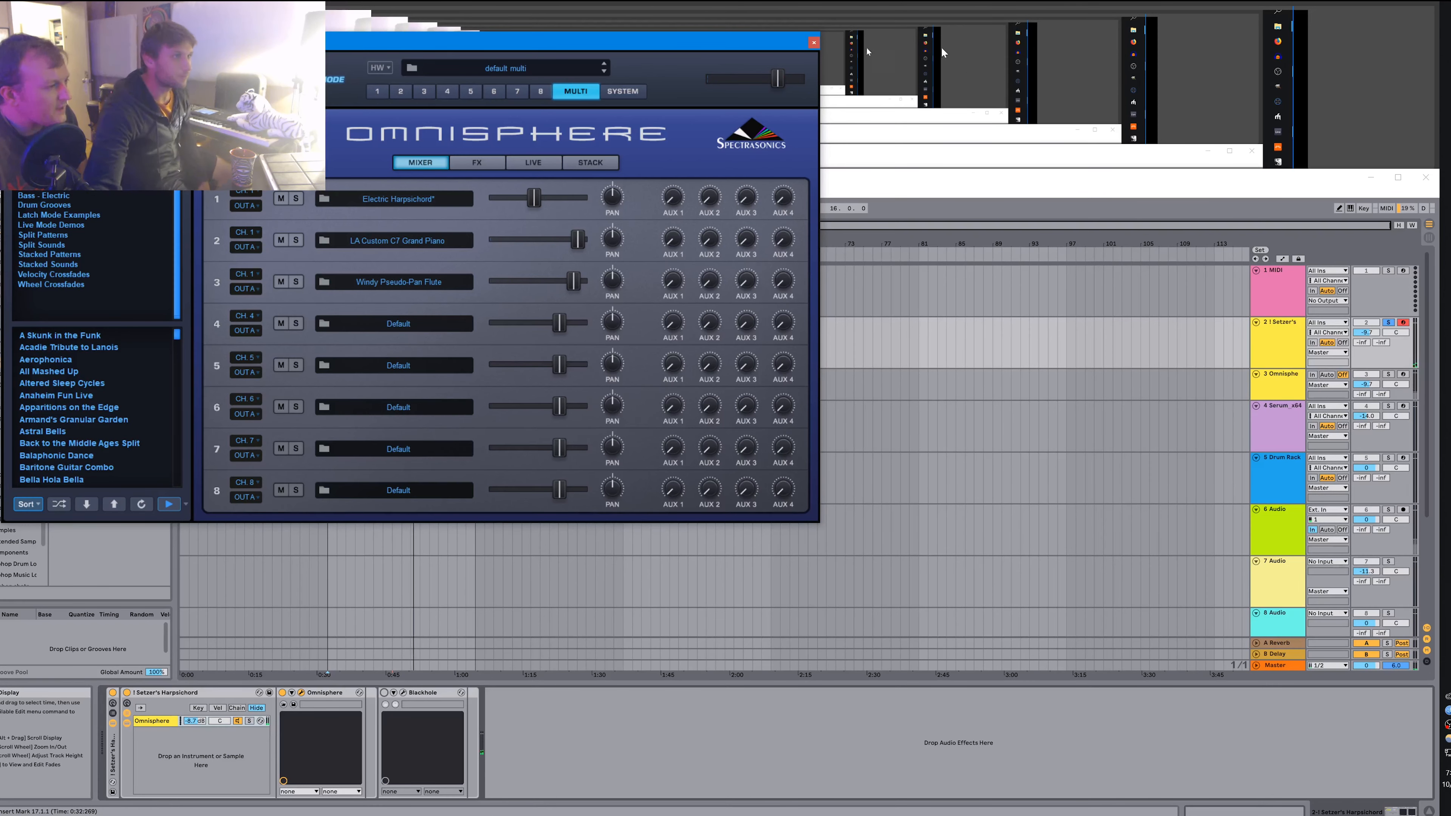
click(813, 43)
click(384, 692)
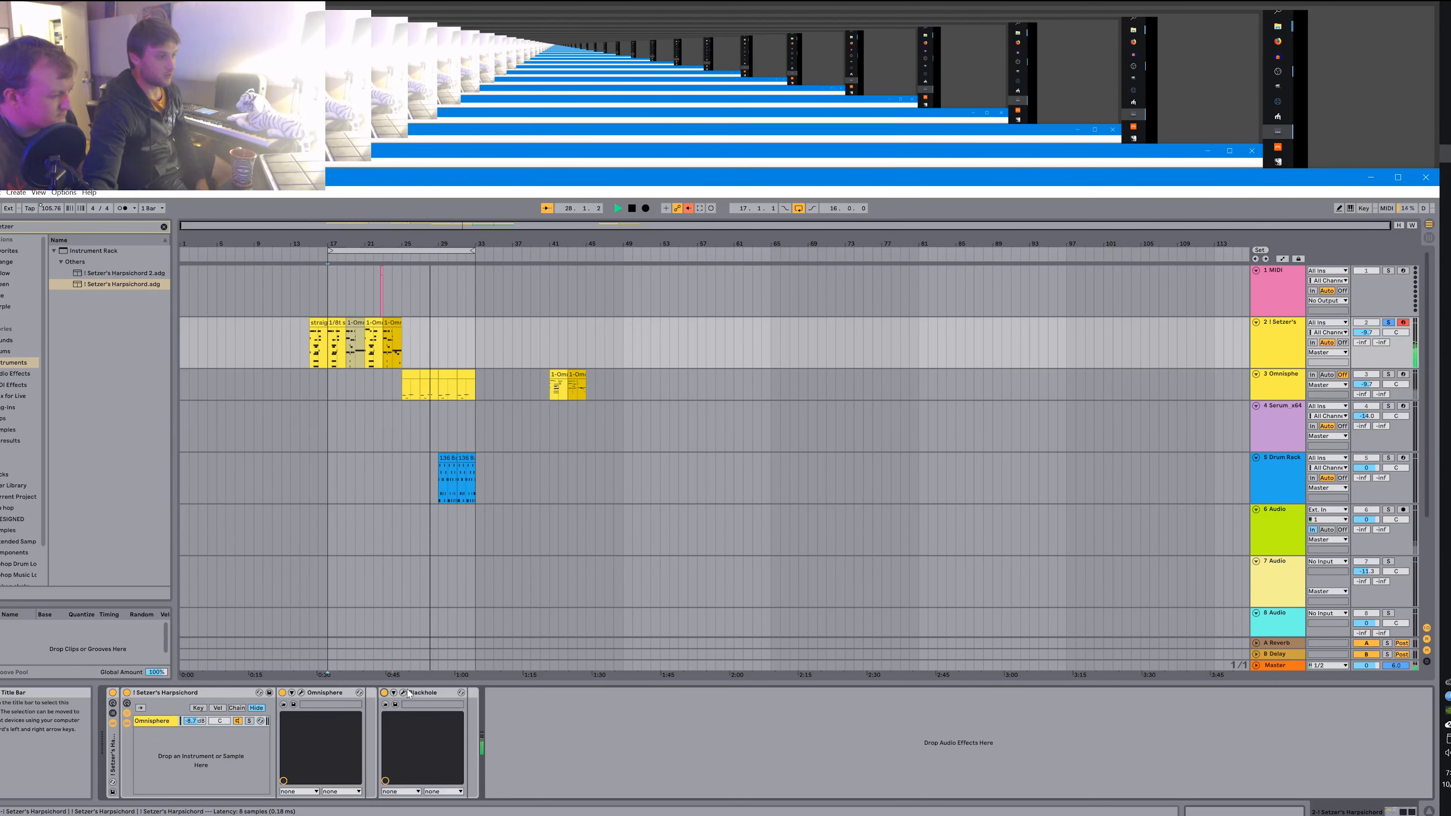
Reduce Blackhole's reverb Size to 4 and check the reverb tail by starting and stopping playback.
click(404, 694)
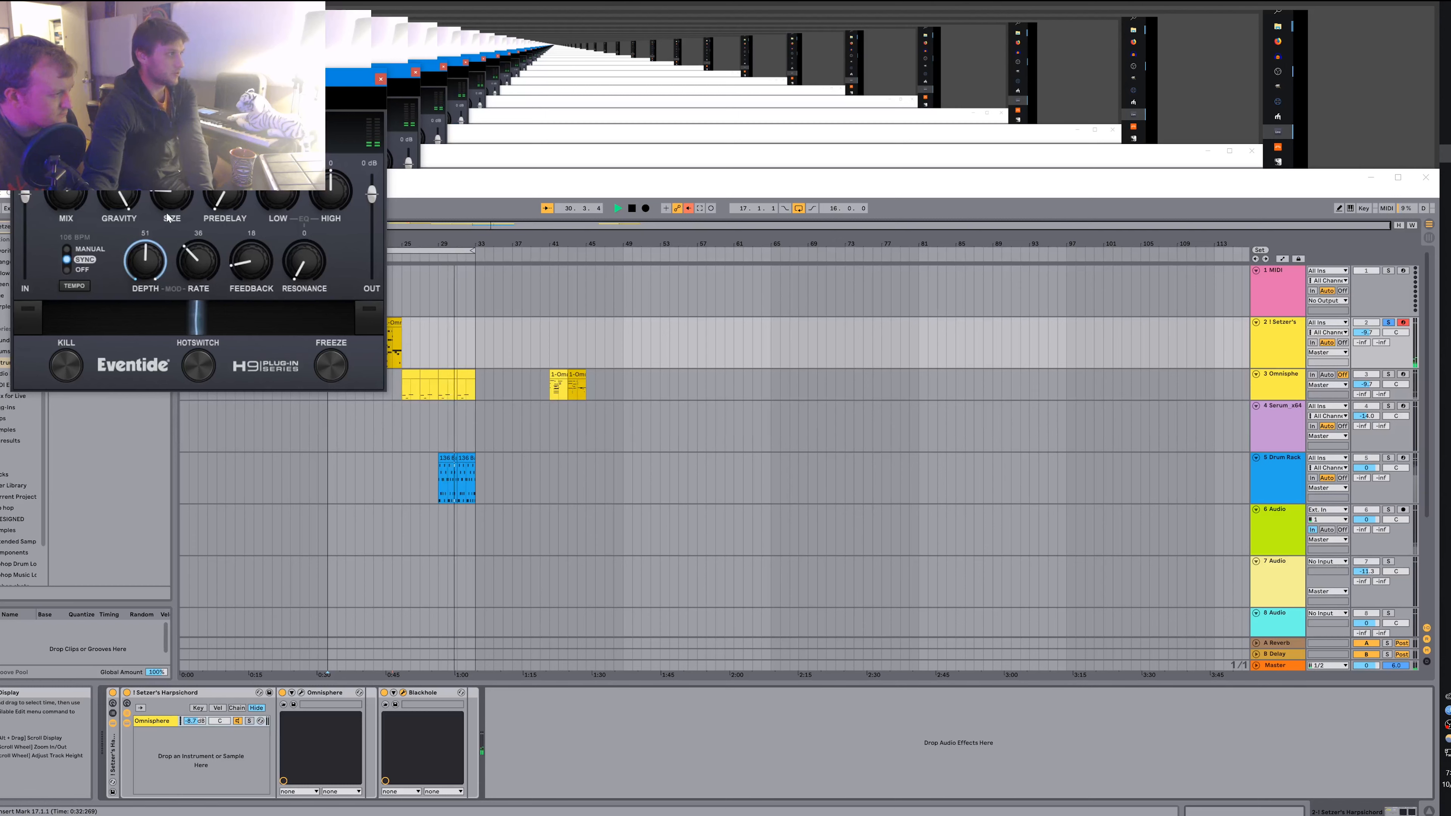
drag(171, 176, 171, 189)
key(space)
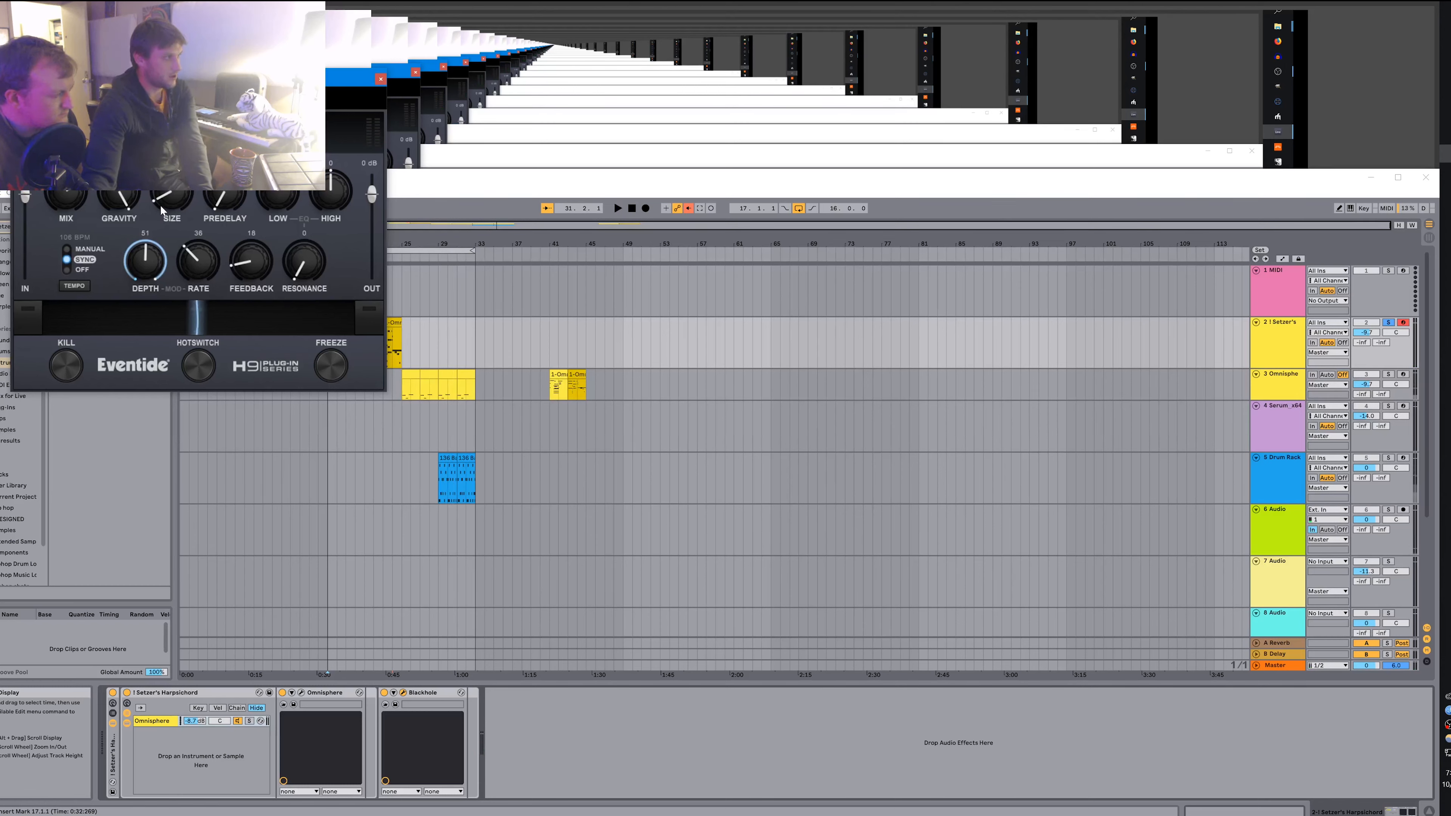
key(space)
key(space)
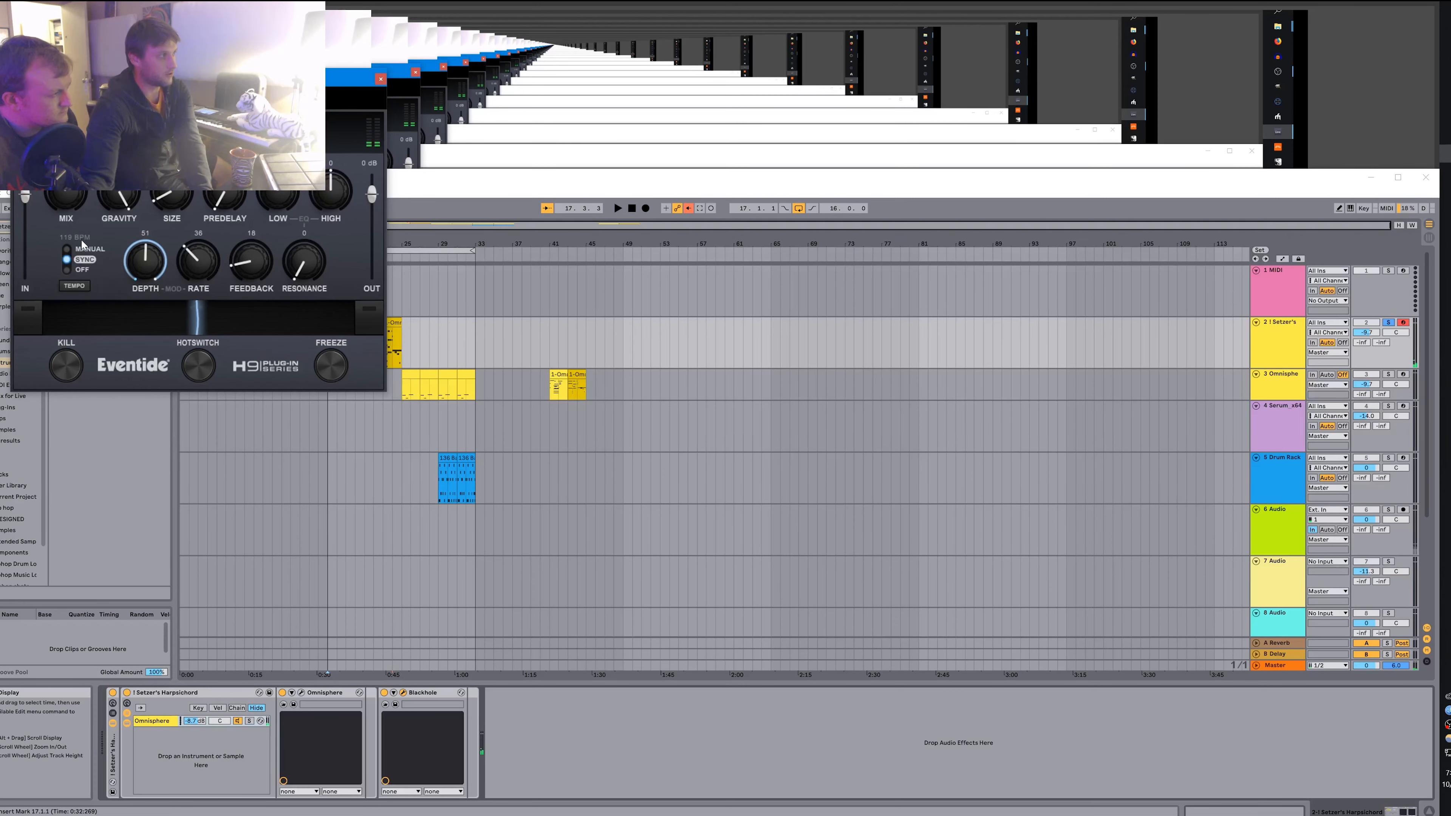
key(space)
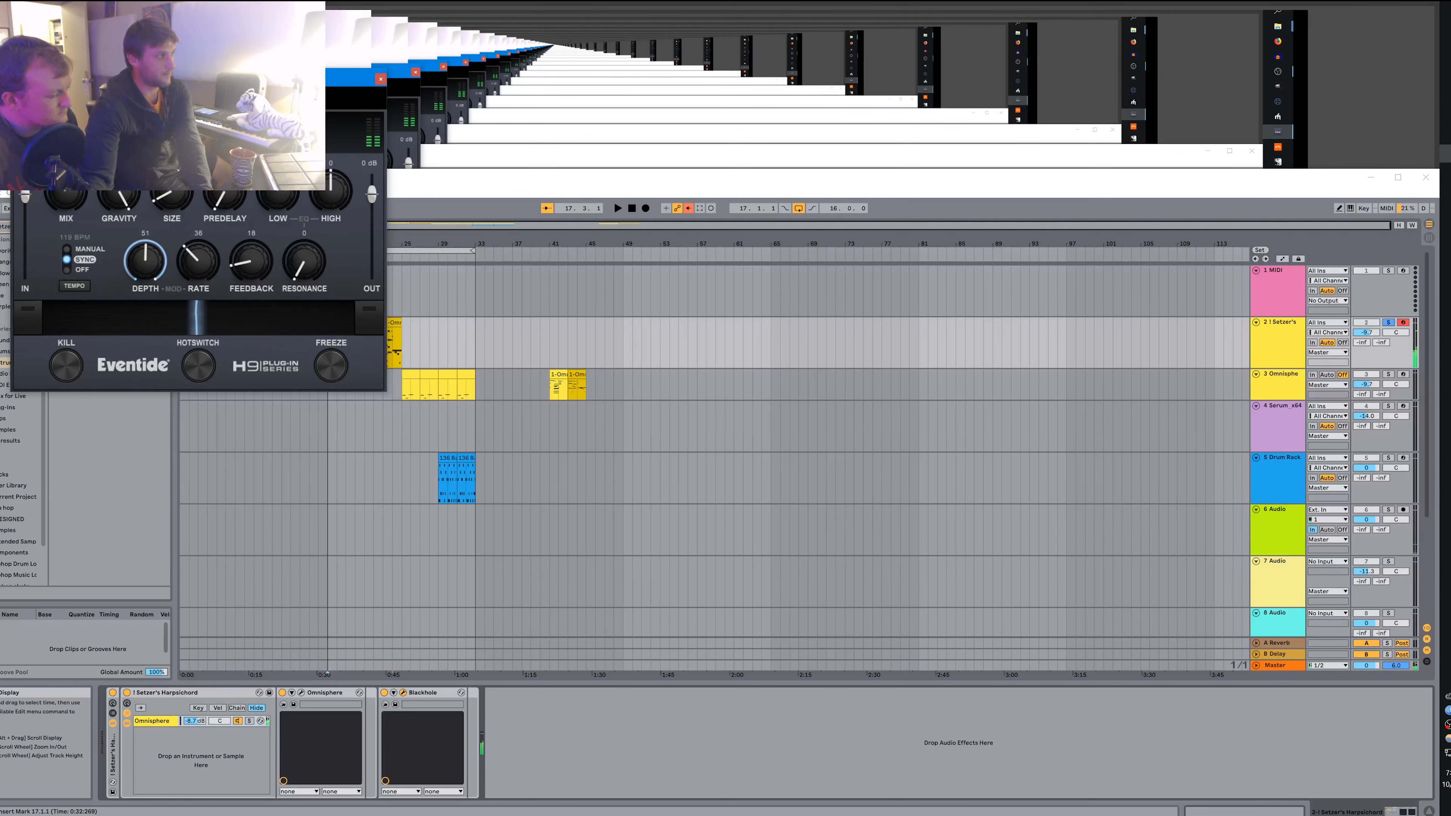
Switch off the Blackhole reverb on the harpsichord track, listen to the dry sound, and close the plug-in window.
drag(69, 143, 708, 85)
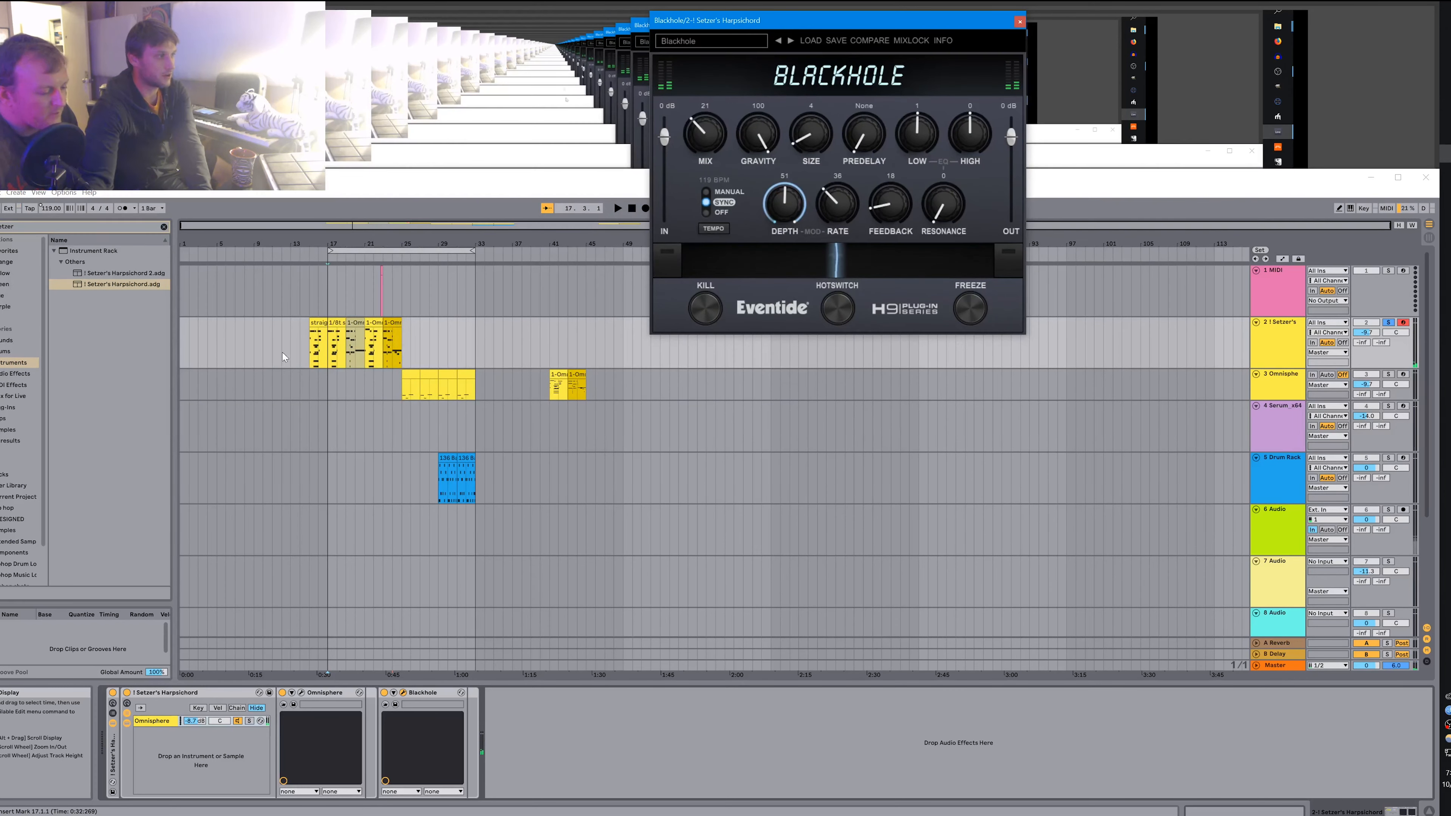
click(386, 692)
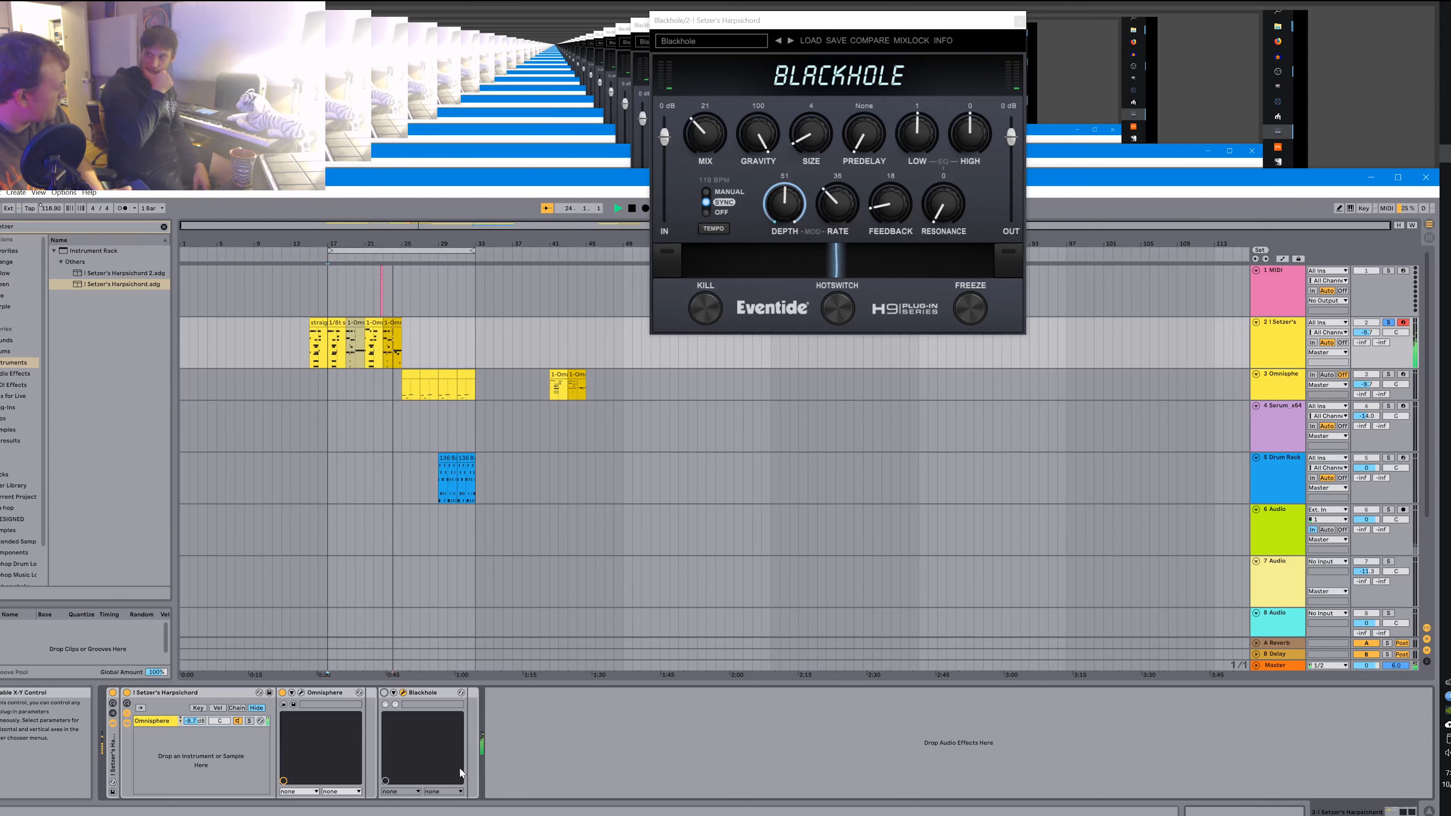
key(space)
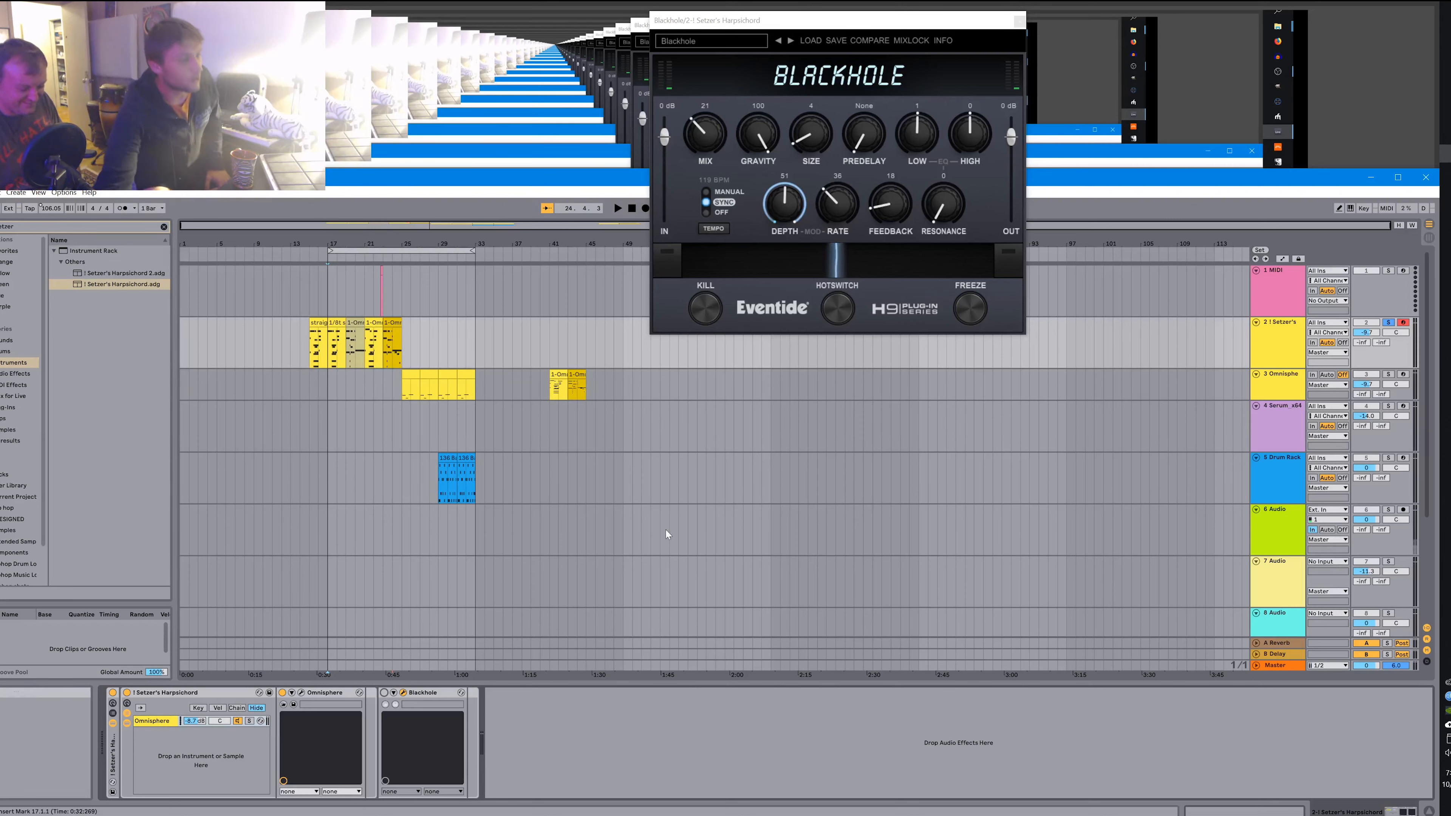
click(1019, 22)
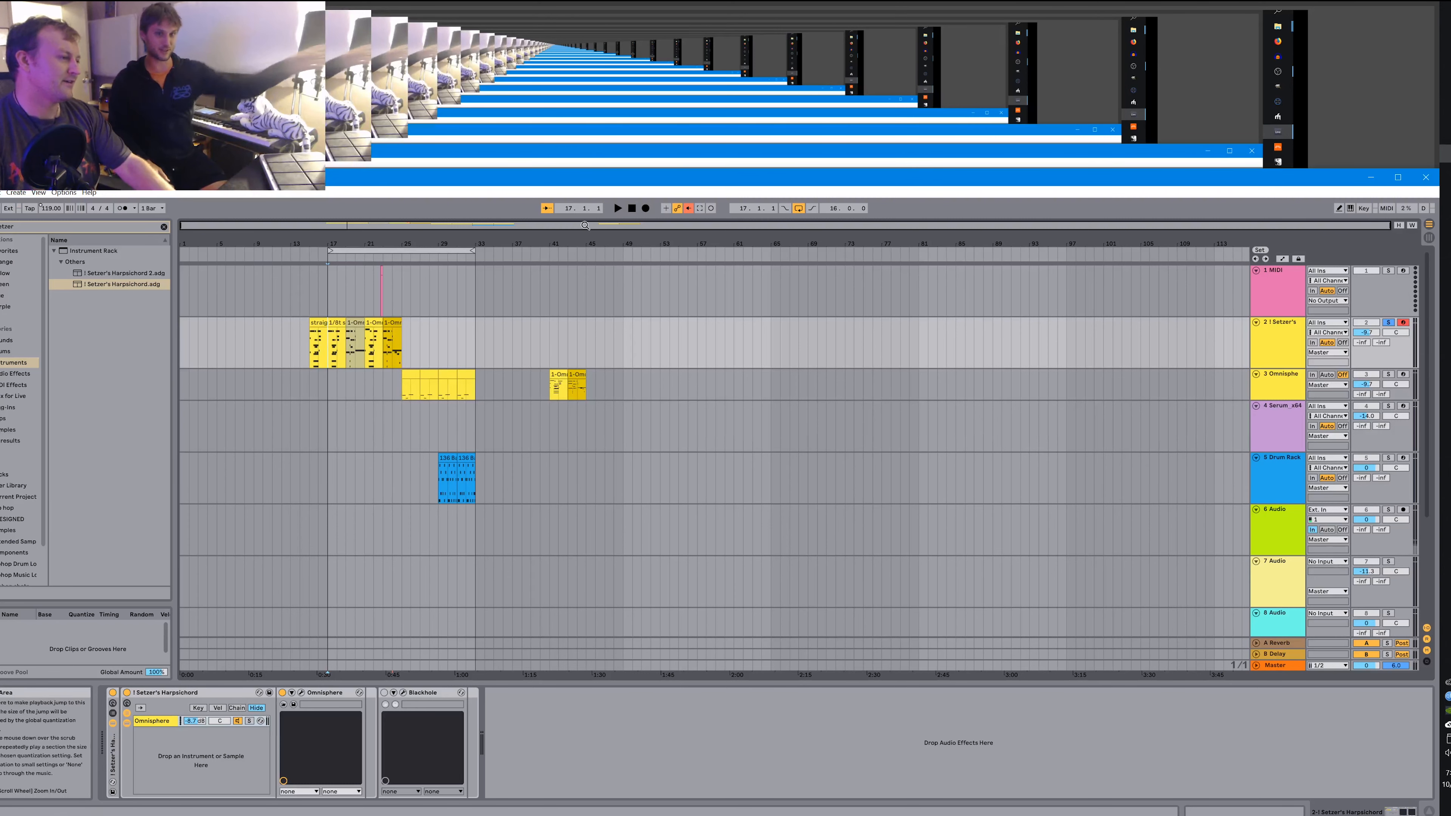
Play the arrangement and compare the full mix with the soloed harpsichord track.
click(617, 210)
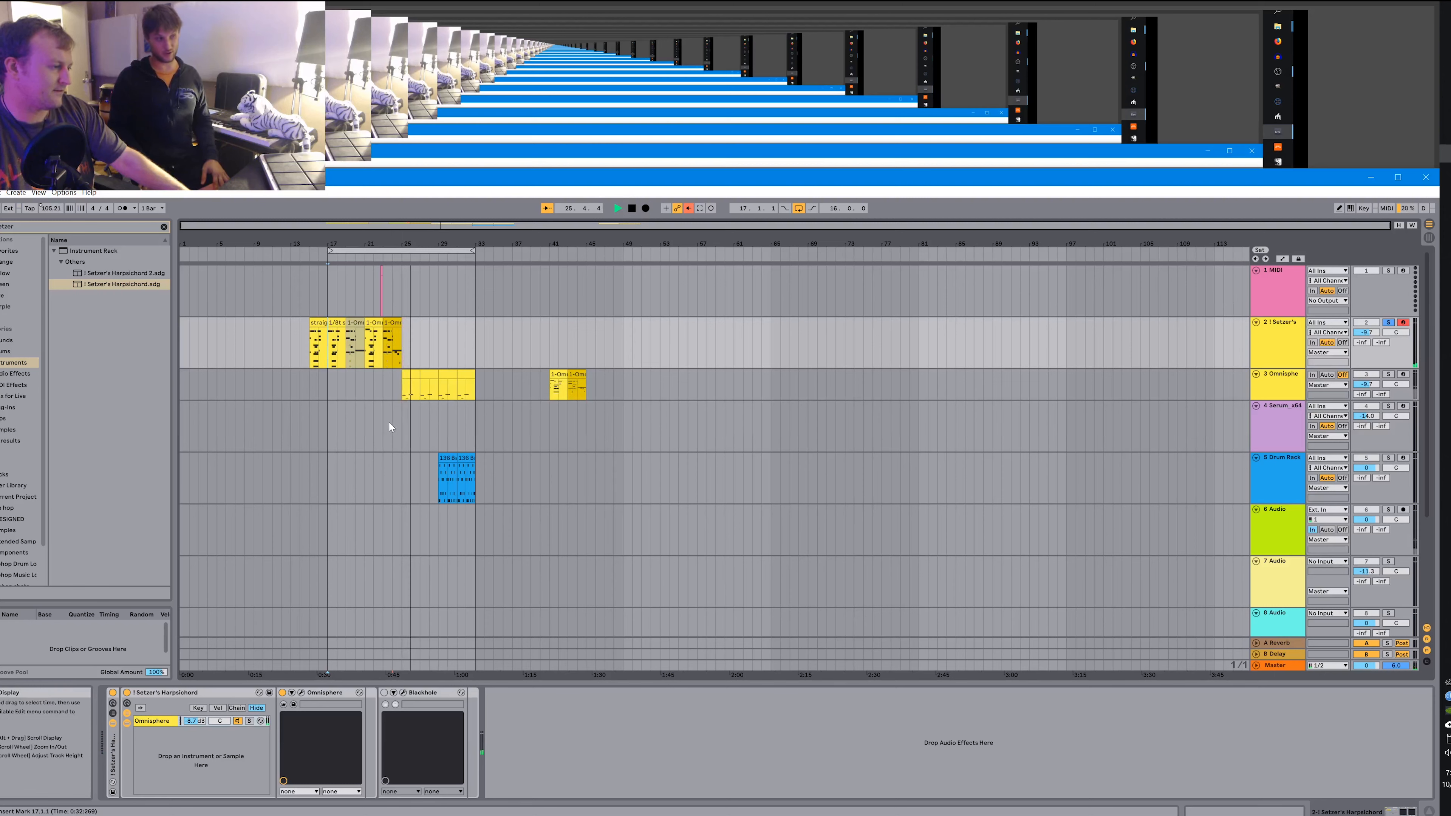
click(1388, 323)
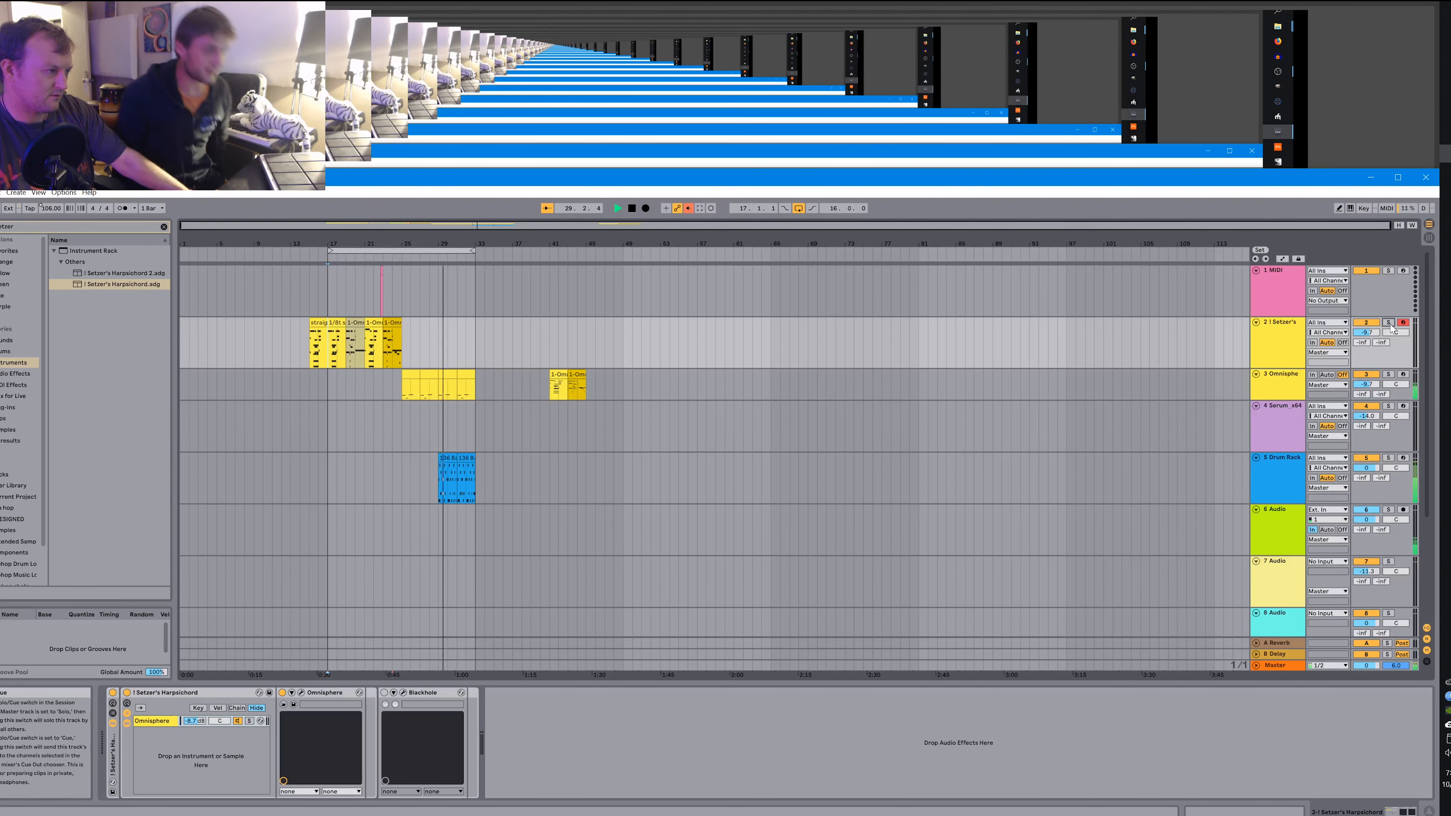
click(1389, 323)
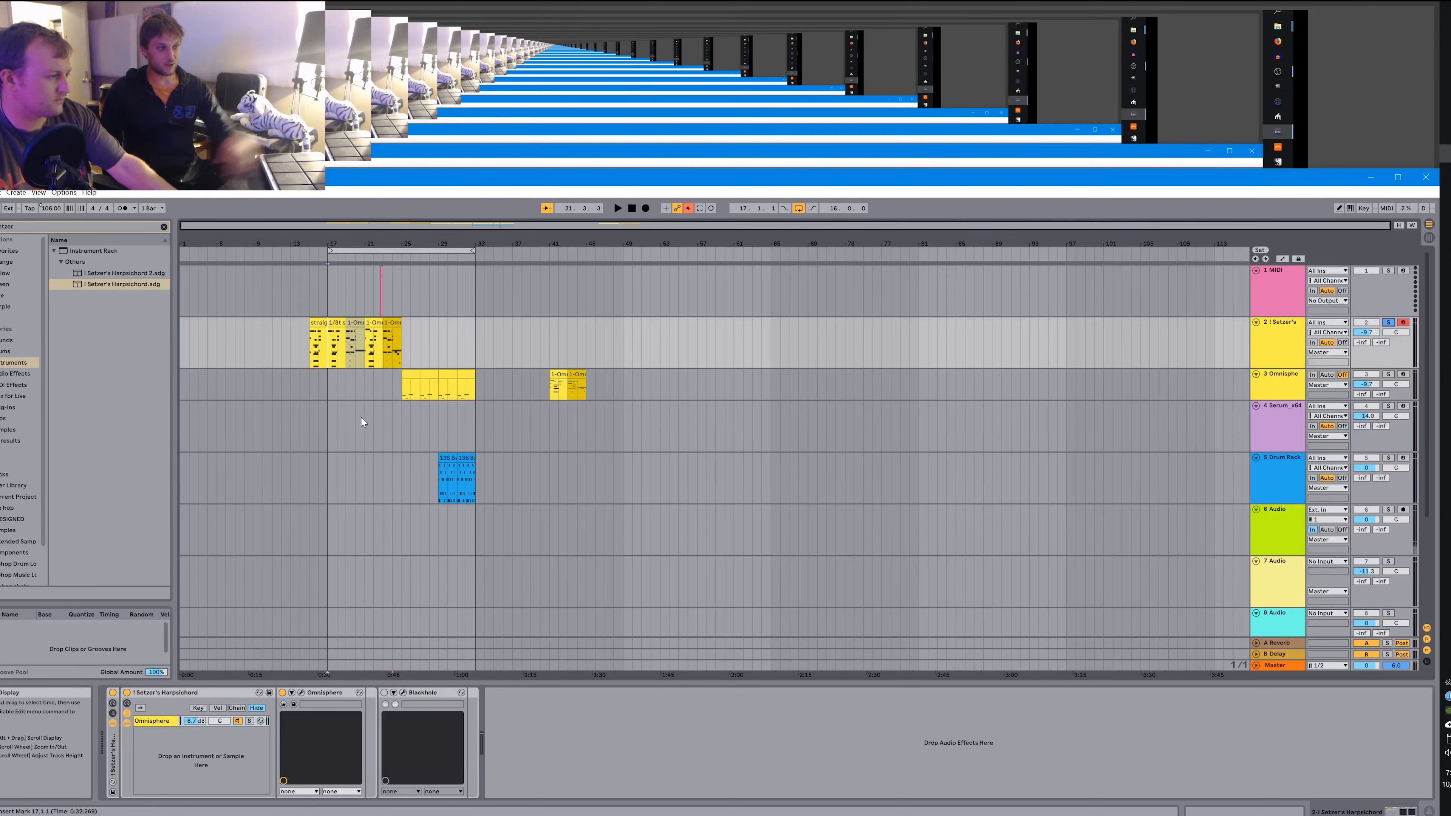
Select the first clip on the 3 Omnisphere track and open that track's Omnisphere plug-in.
click(408, 374)
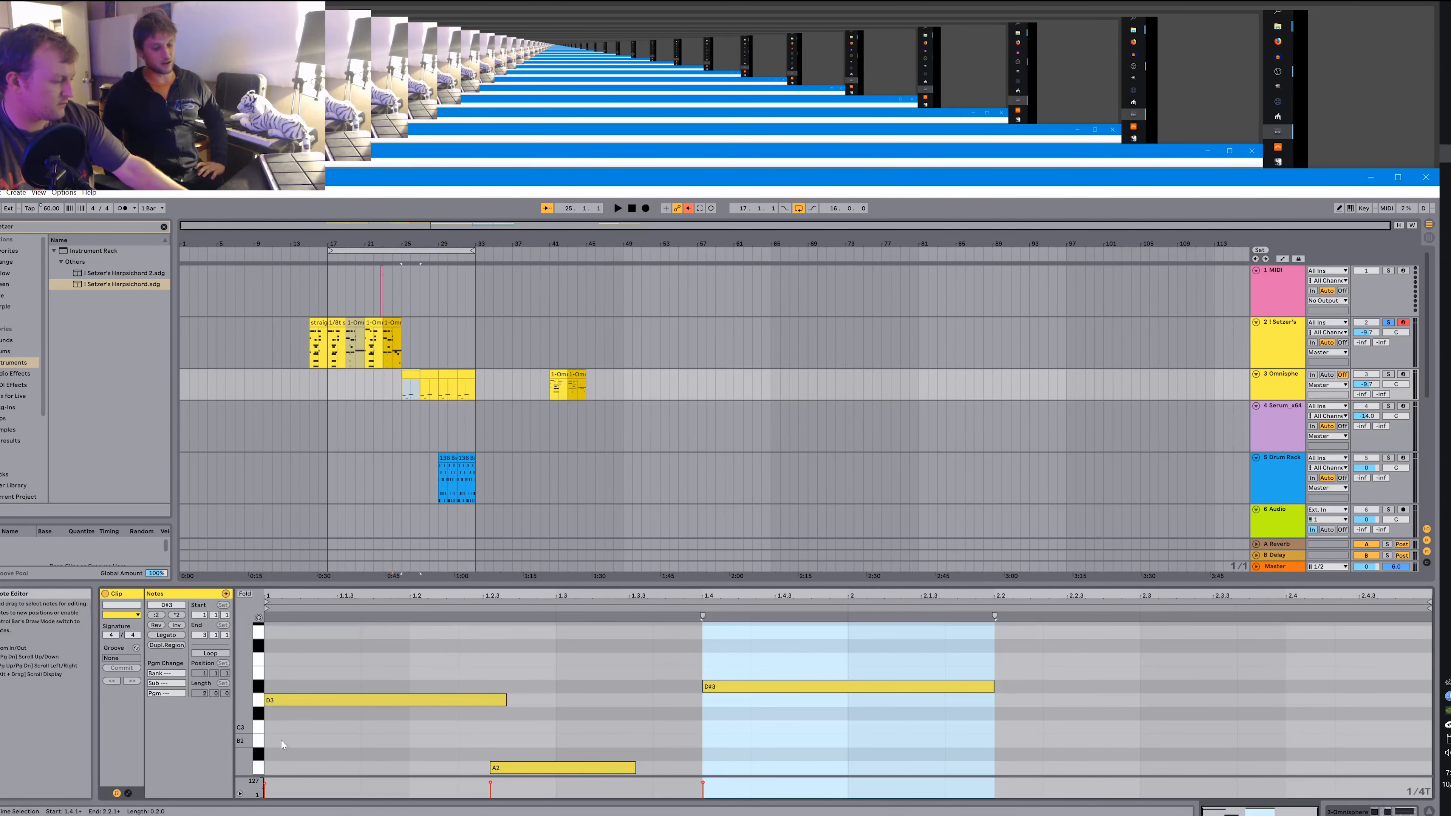
key(shift+Tab)
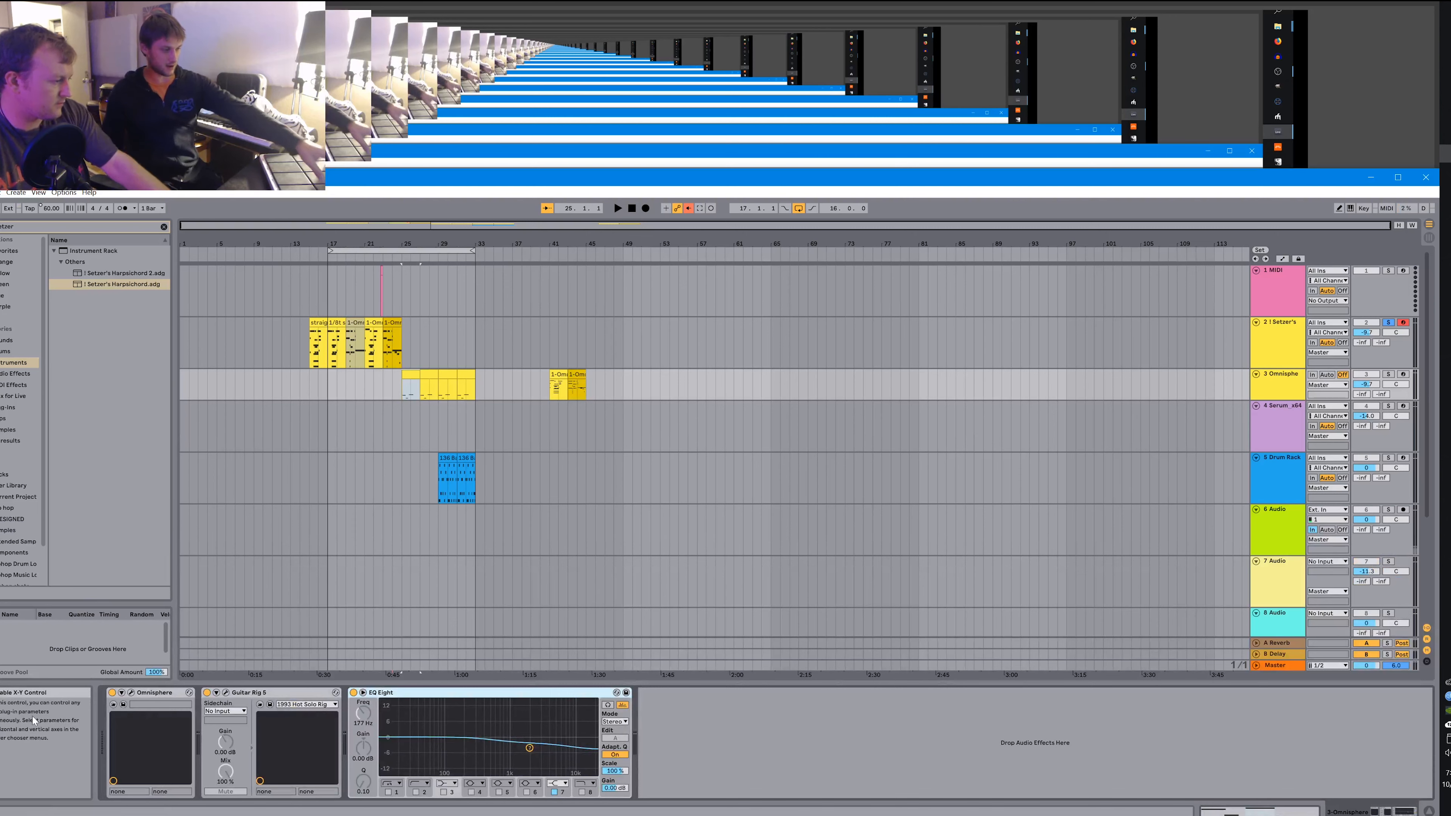
click(130, 693)
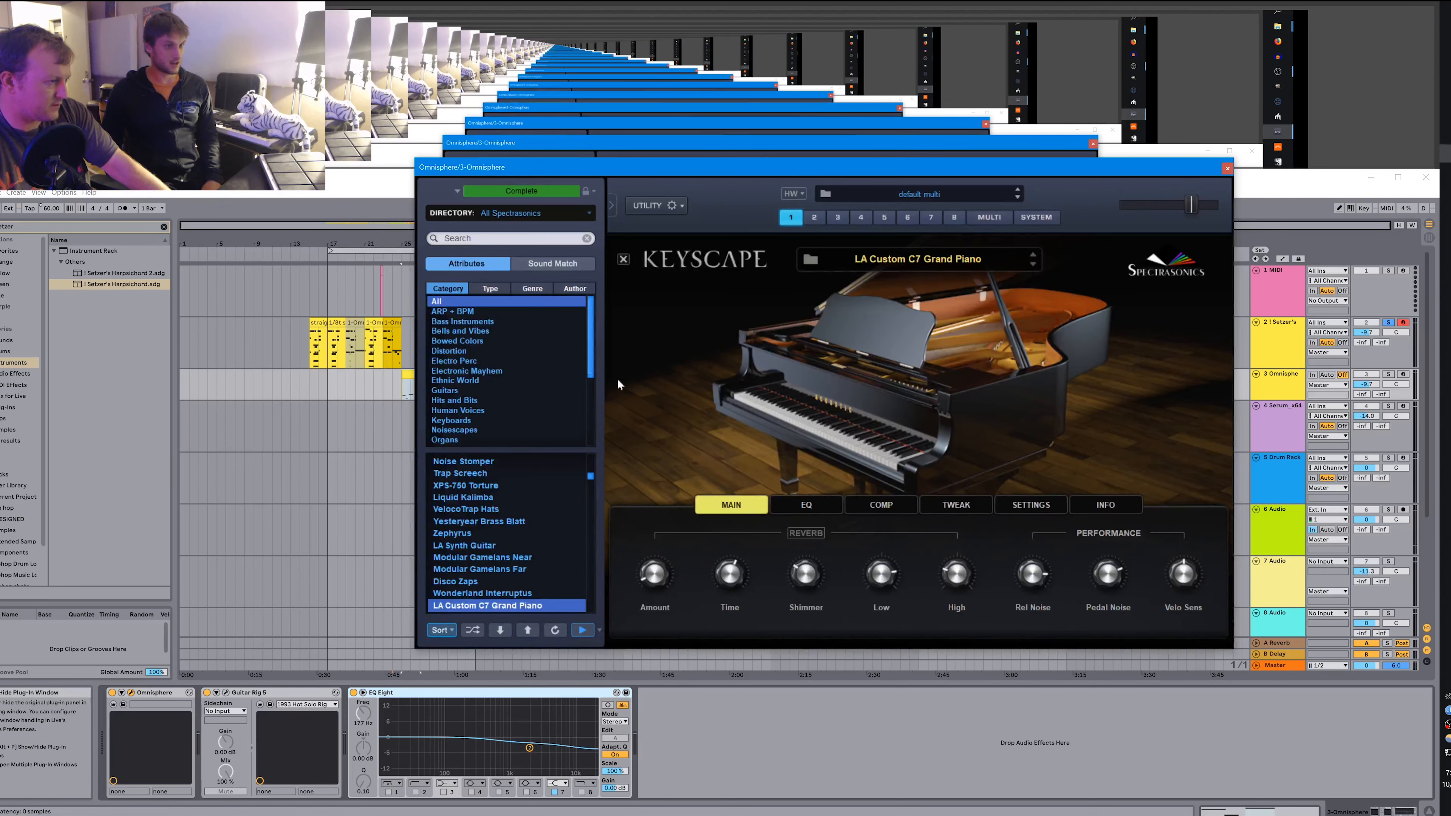
Browse Omnisphere's Guitars category, filtering the patches to the Guitars Power Chord type.
click(451, 390)
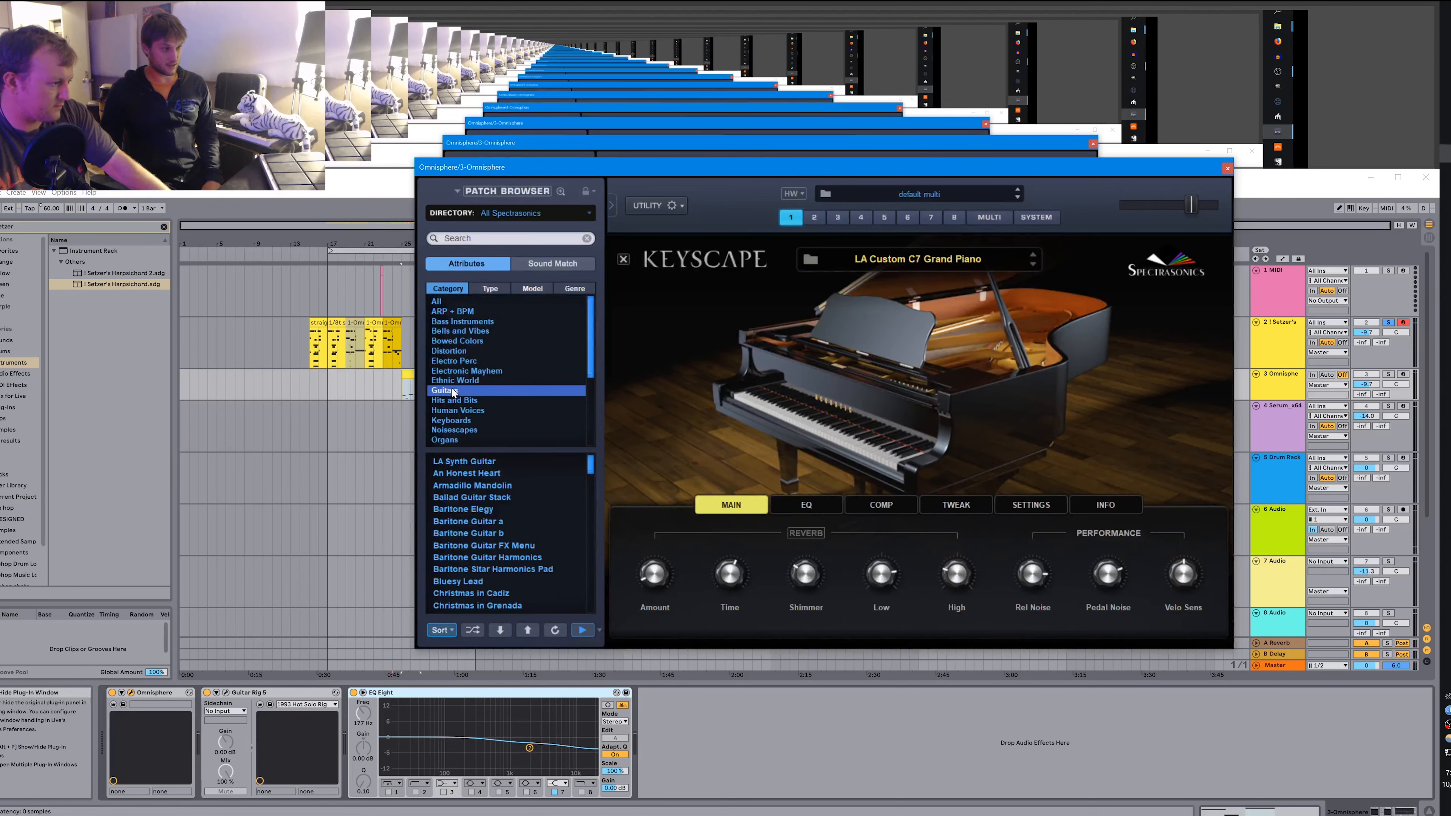
scroll(451, 390, down, 4)
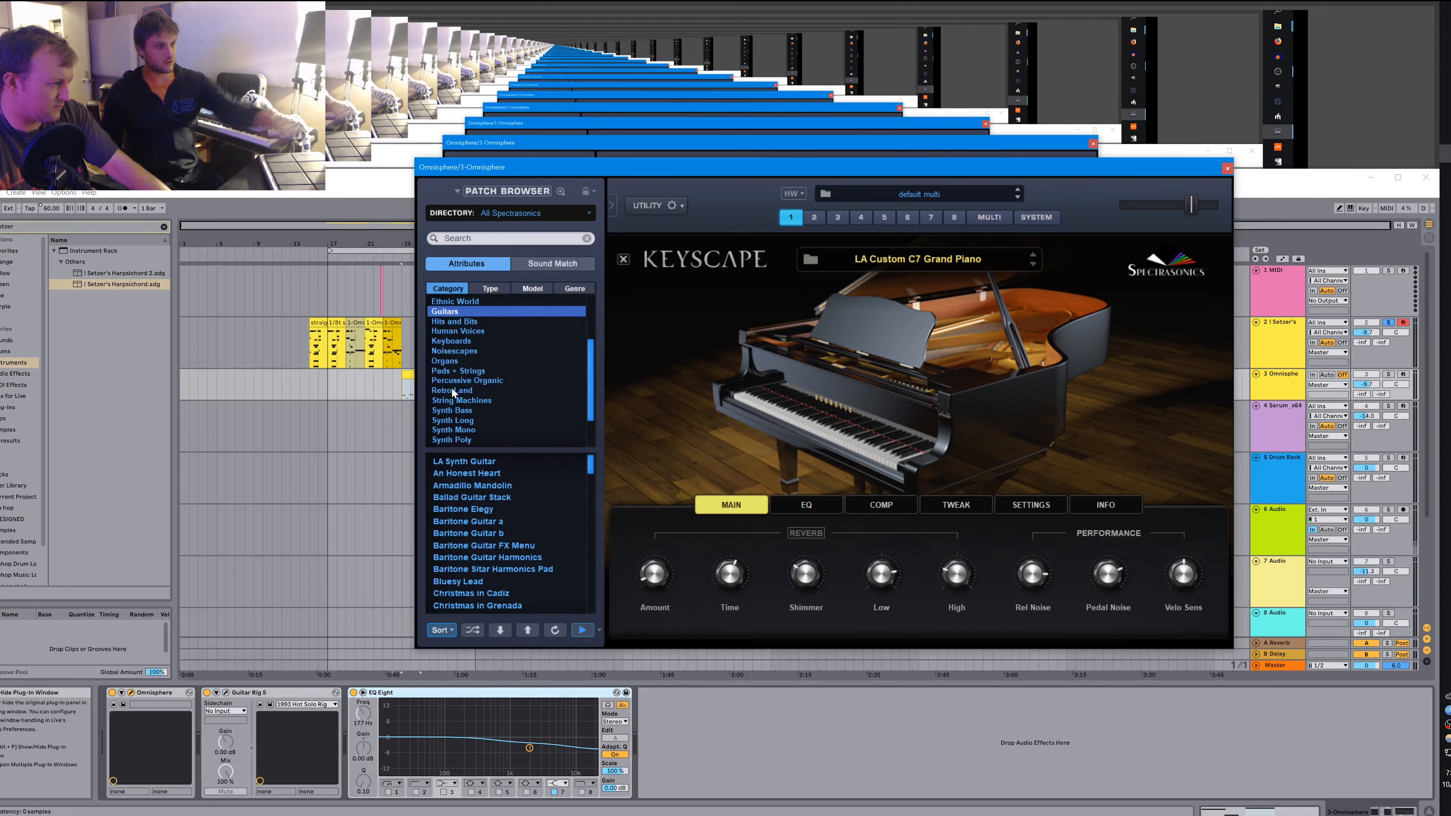
scroll(451, 387, up, 4)
click(502, 288)
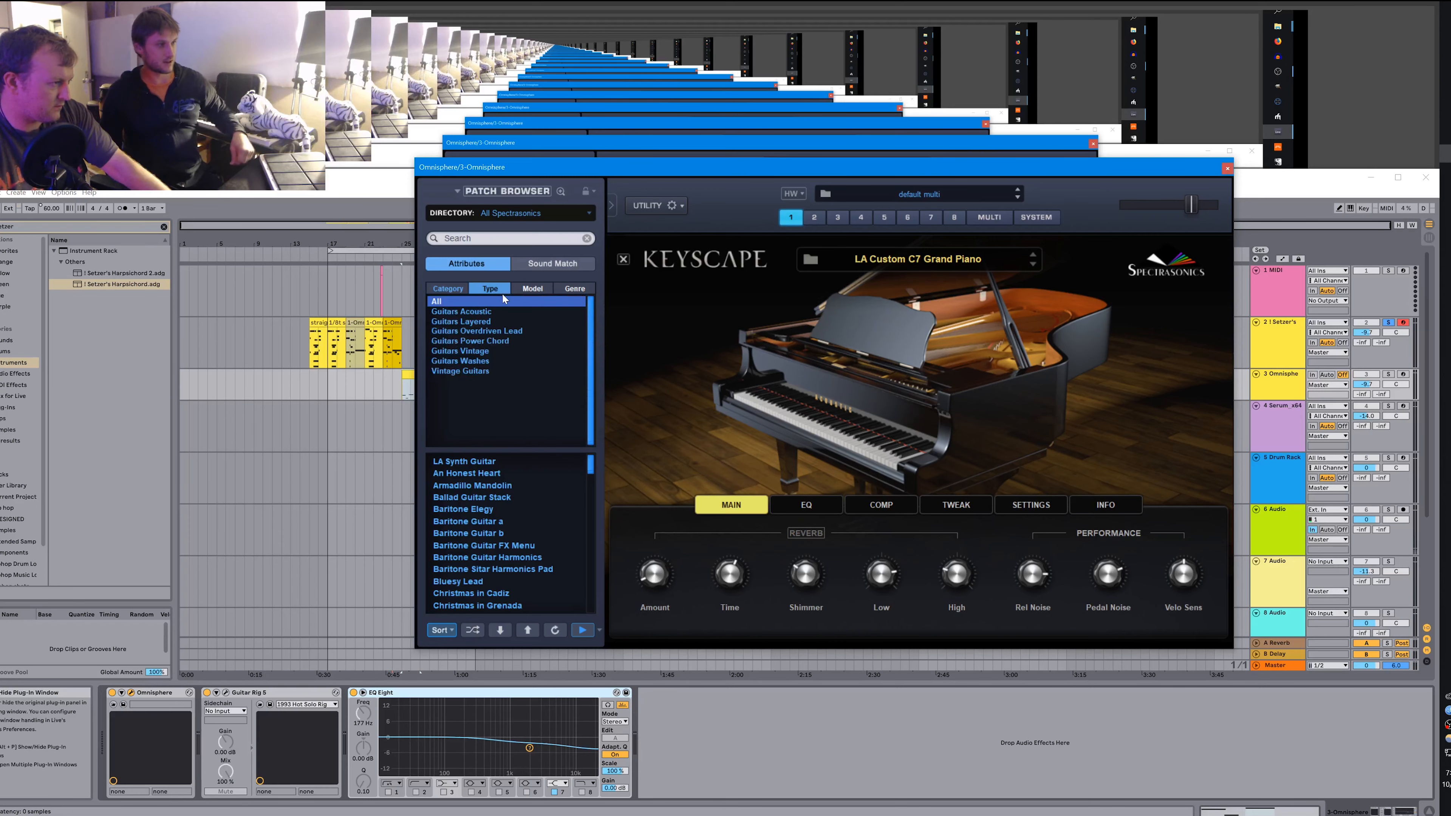
click(483, 373)
click(482, 340)
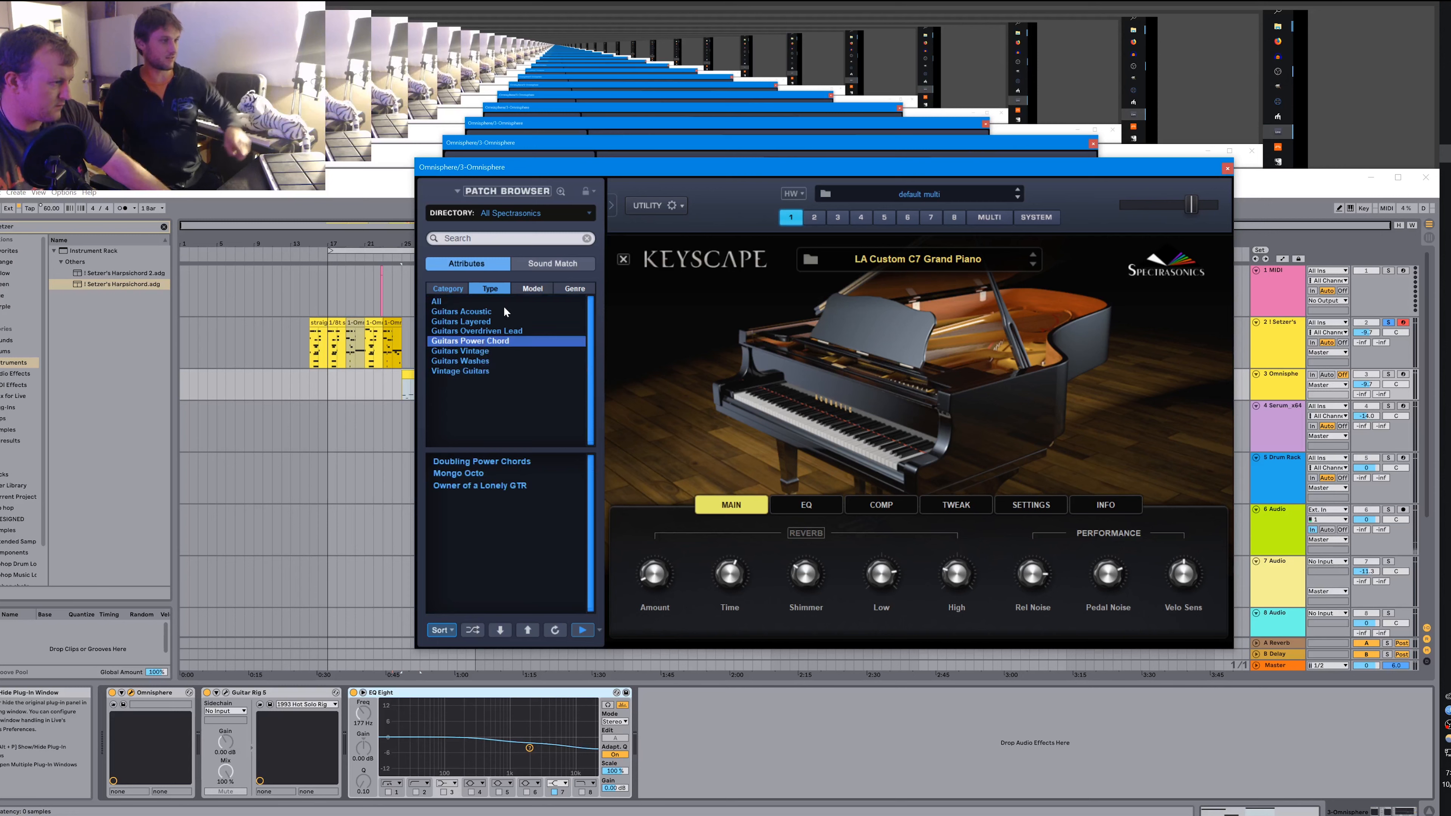
click(538, 289)
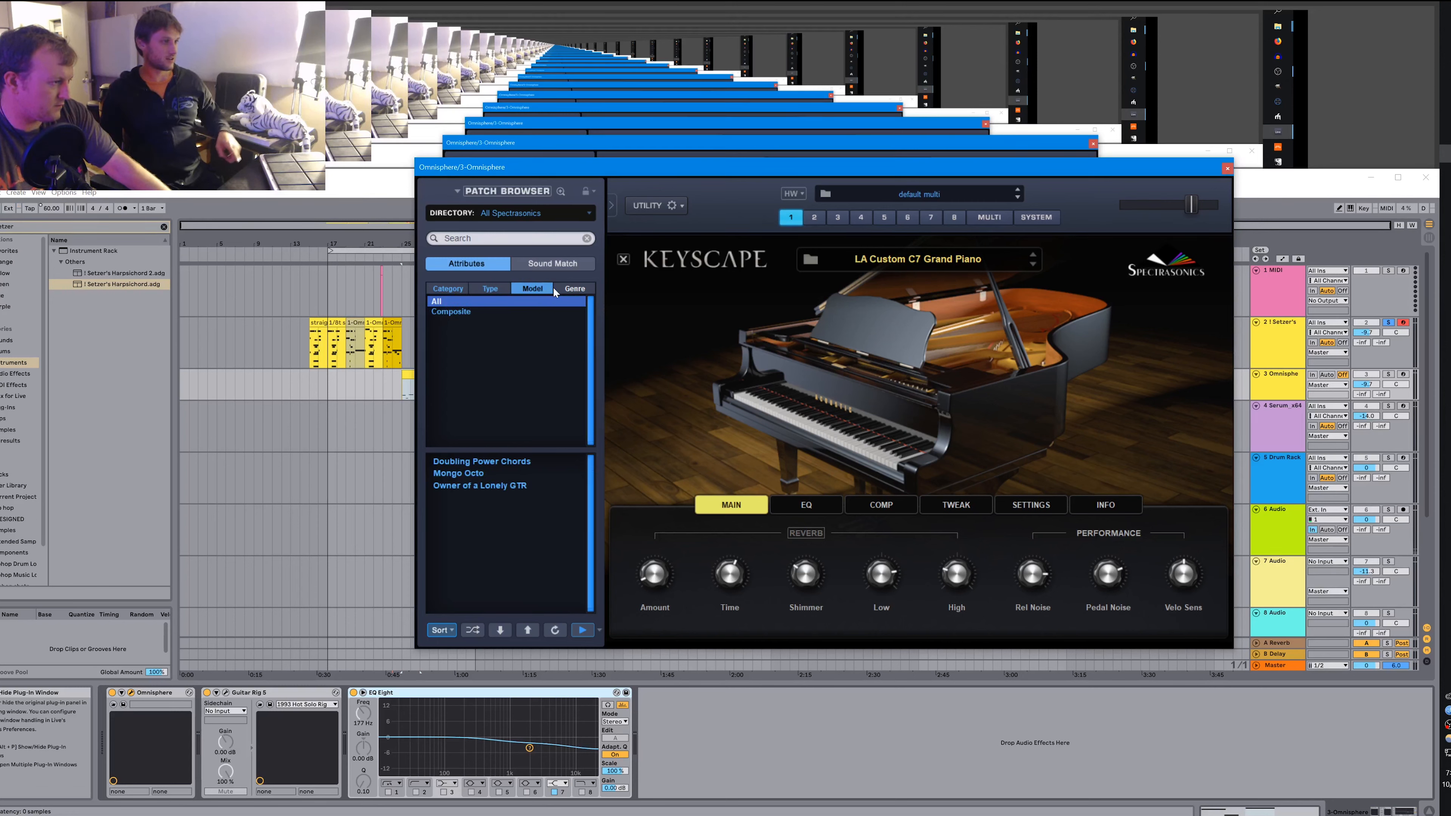
Reset the patch browser's category filter to All.
click(443, 286)
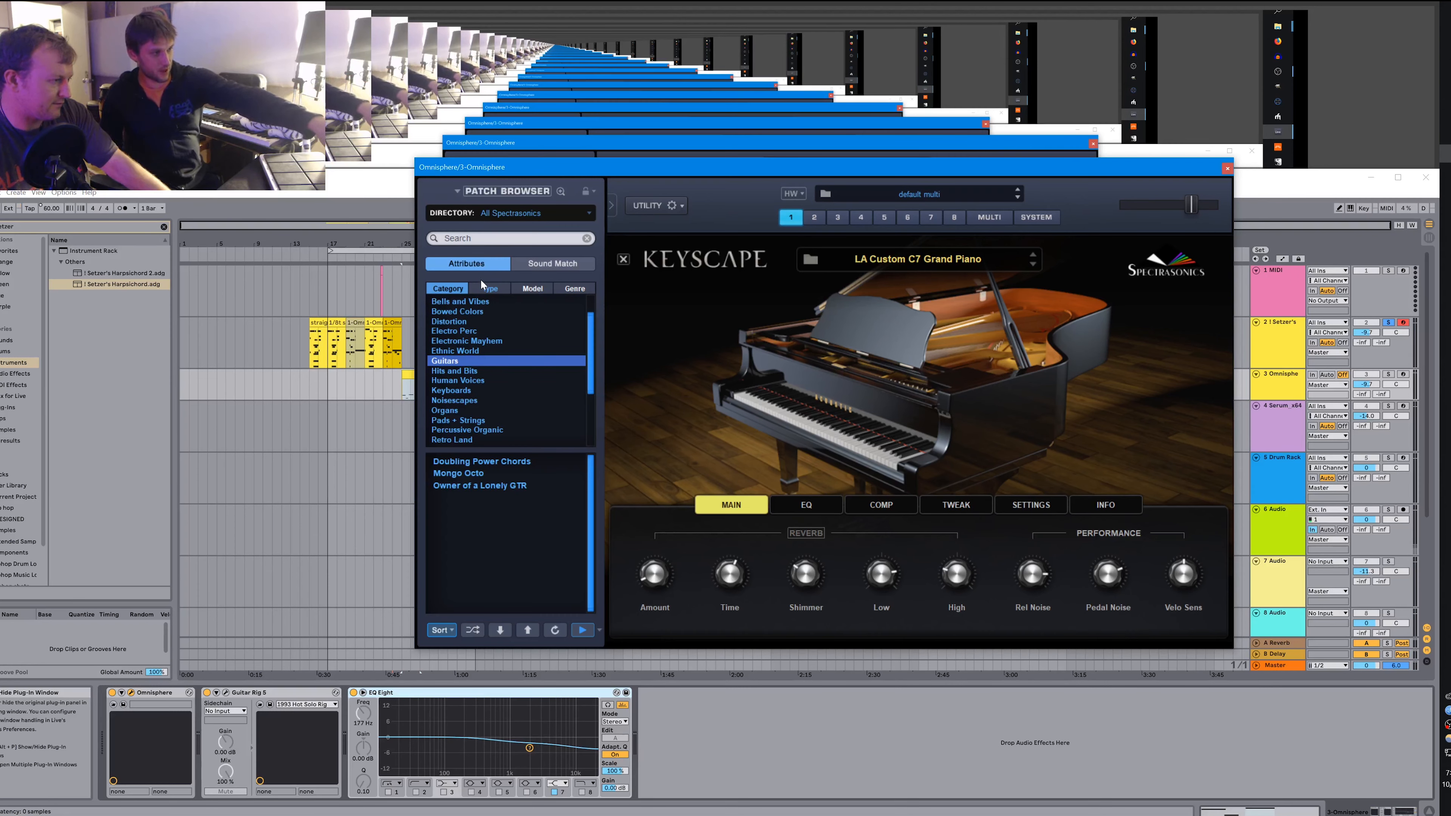
scroll(463, 356, up, 1)
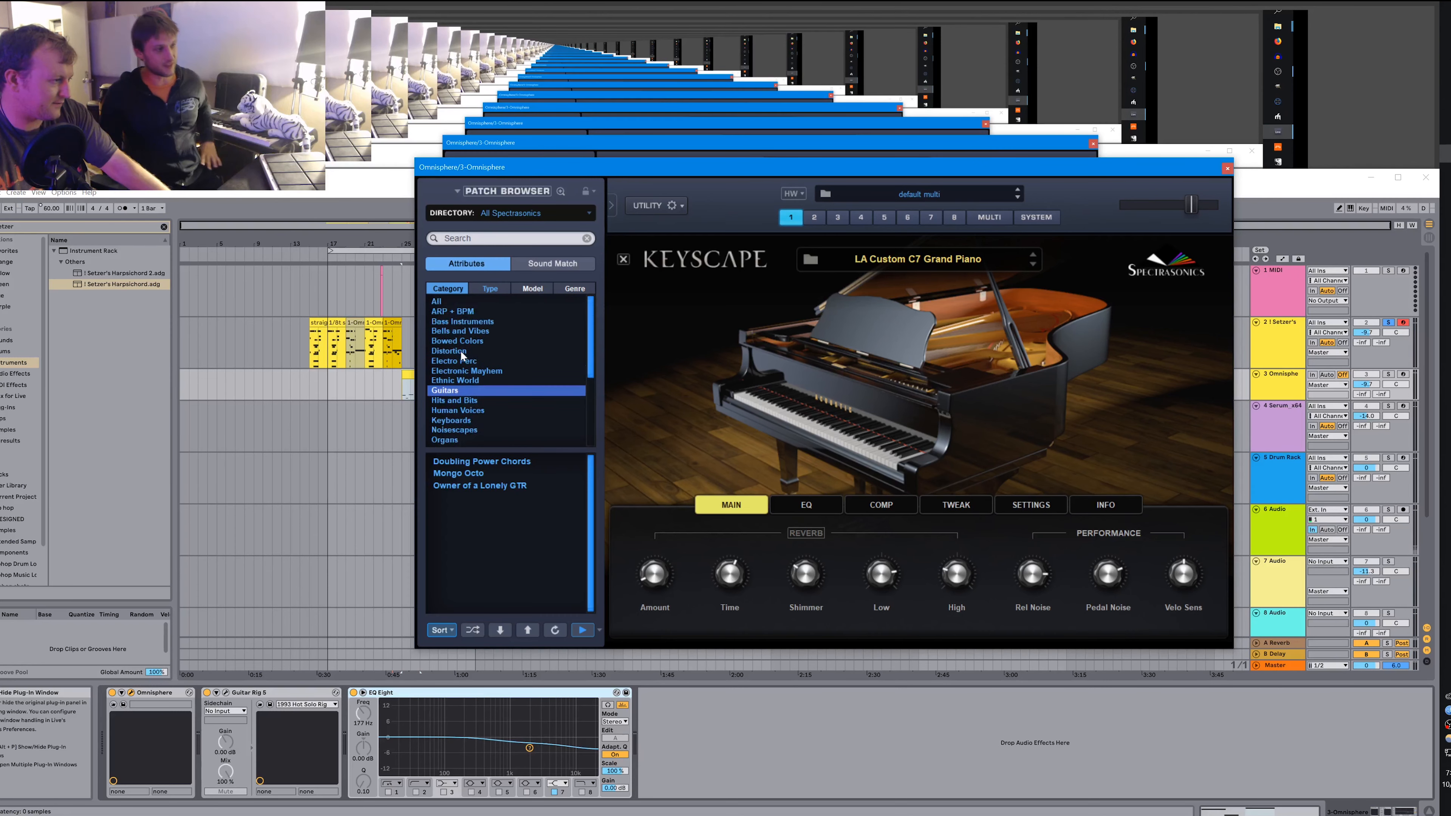
click(465, 302)
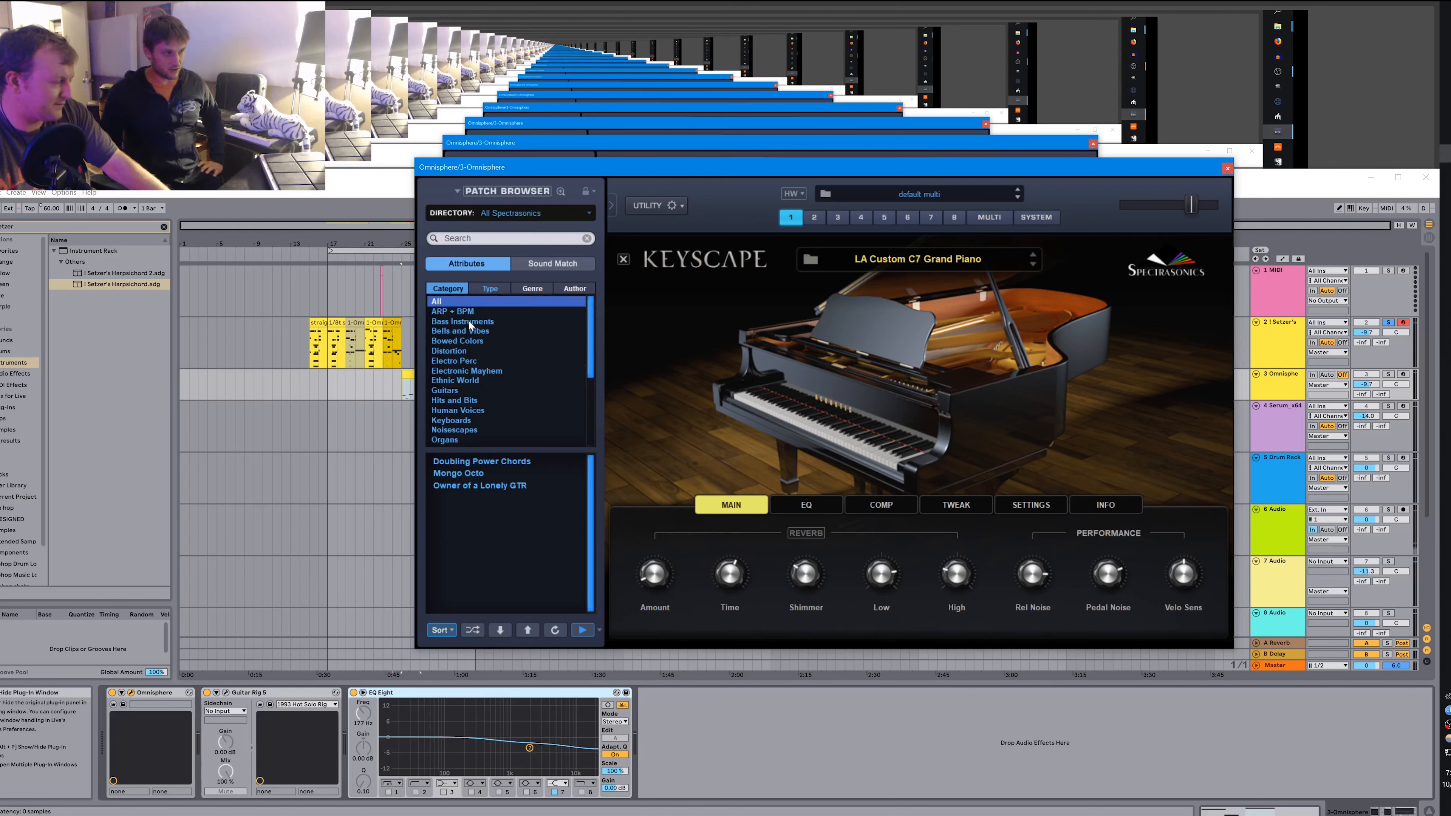
Filter Omnisphere's patches to the Distorted Guitaresque type.
click(484, 289)
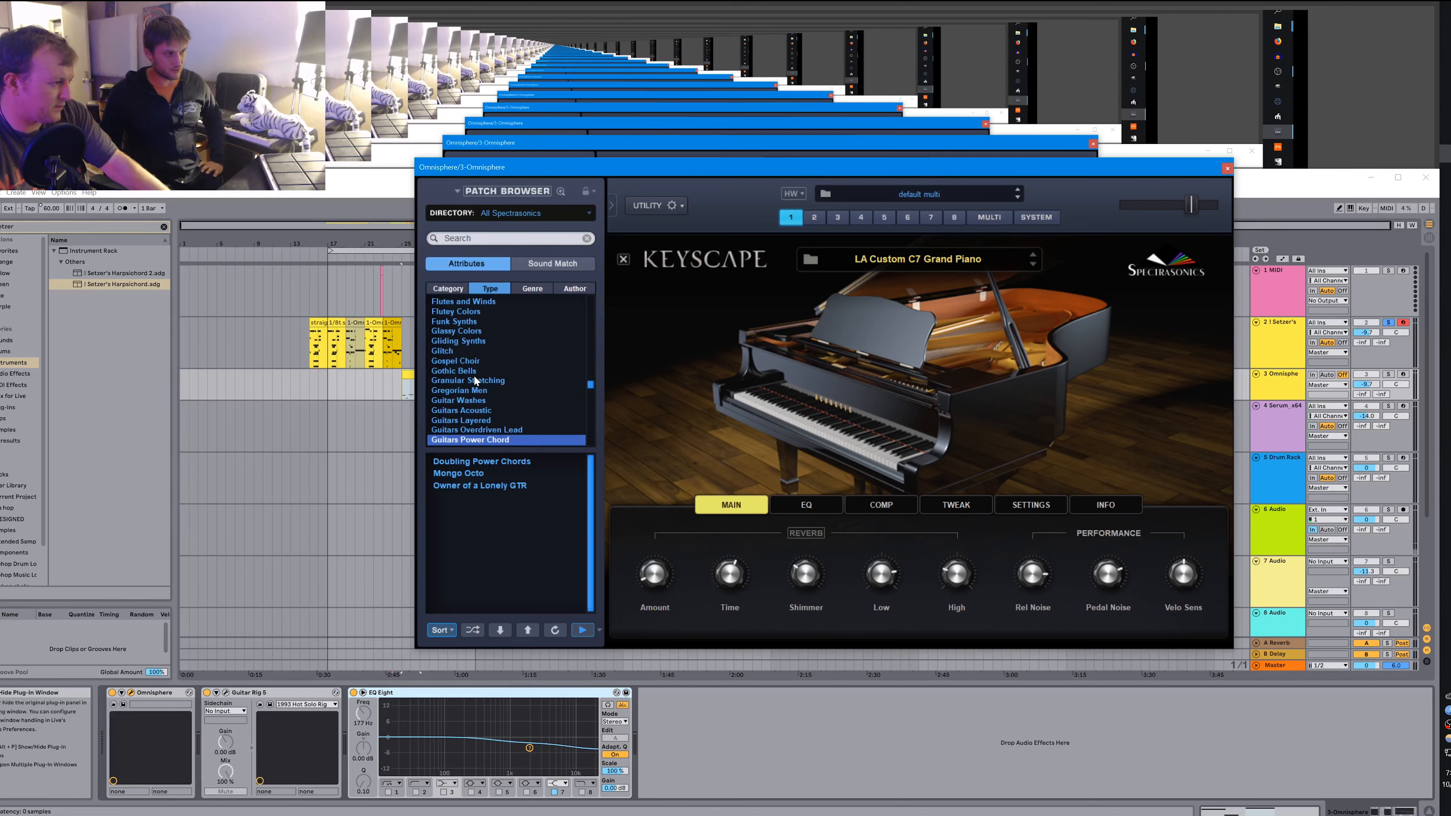
scroll(474, 380, down, 2)
scroll(474, 378, up, 5)
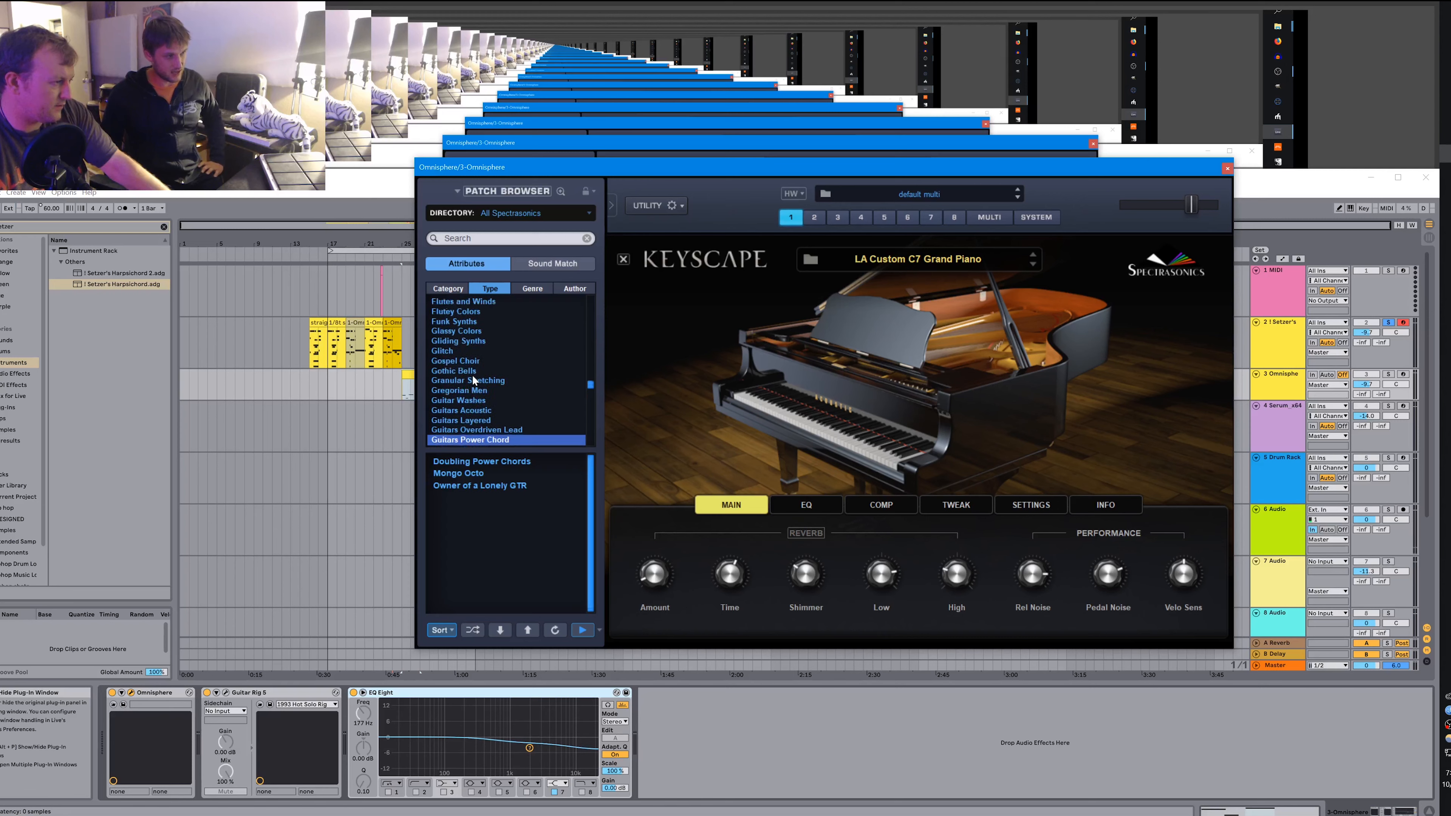
scroll(472, 388, up, 5)
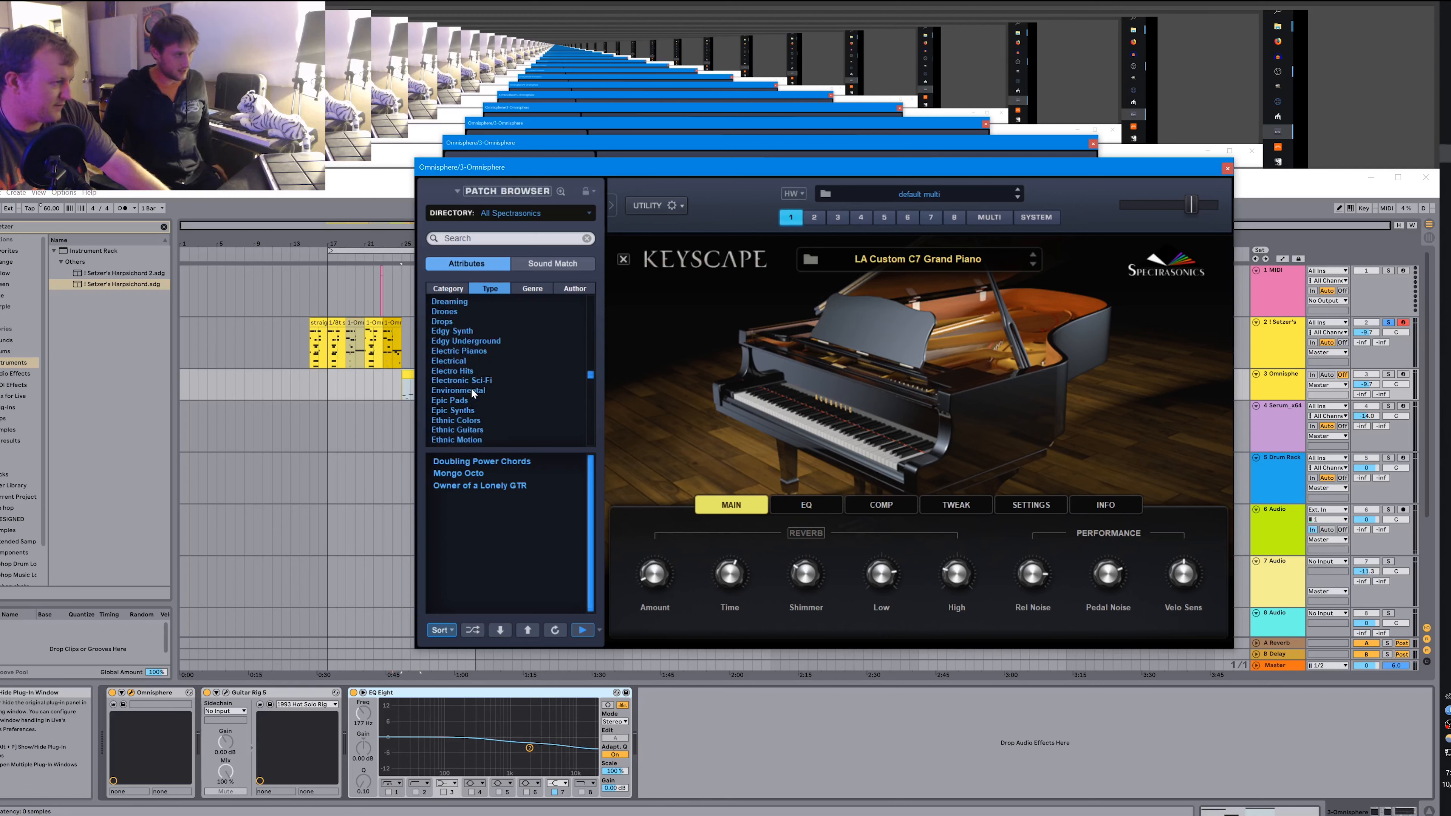
scroll(472, 369, up, 5)
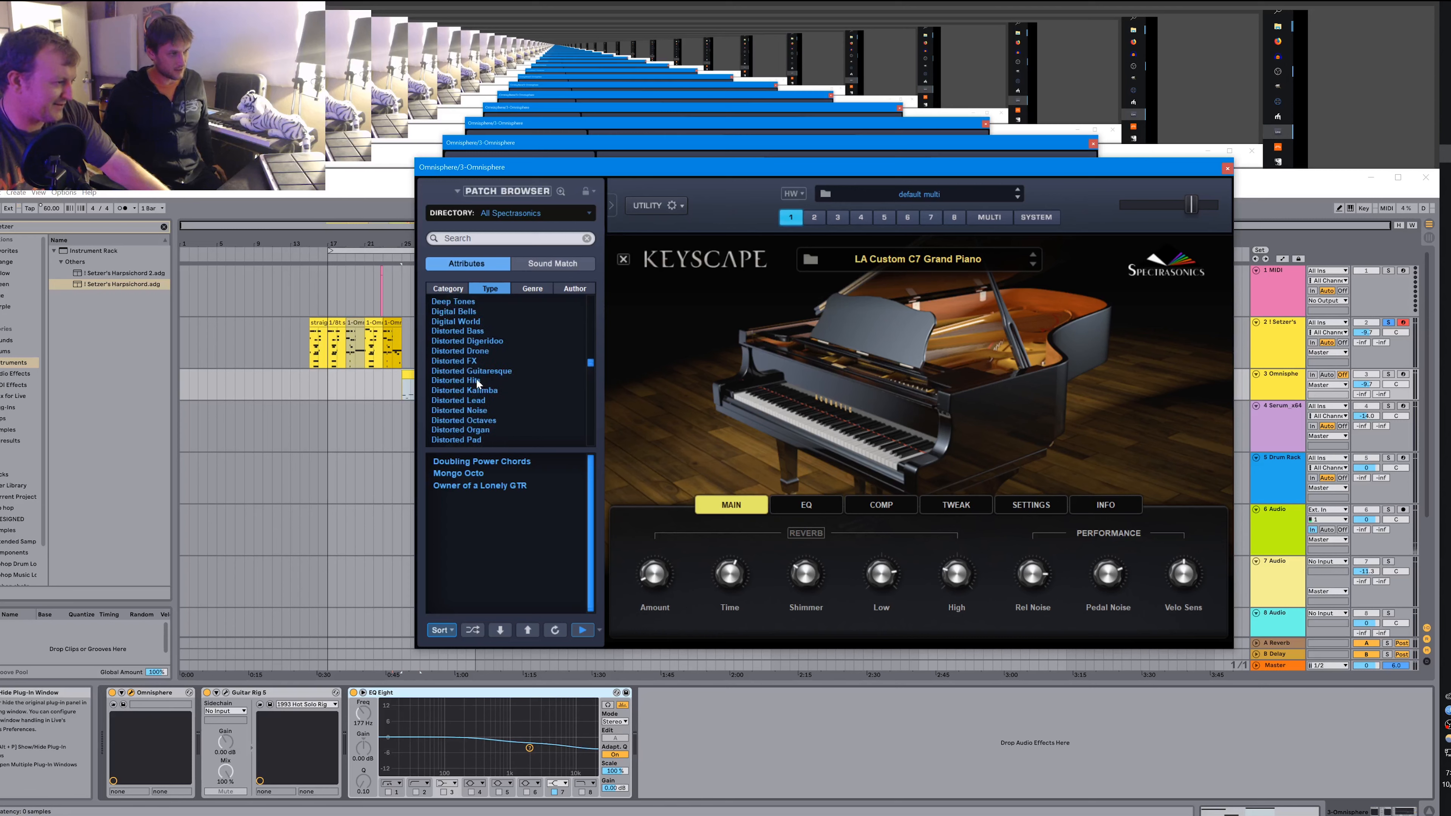
click(481, 371)
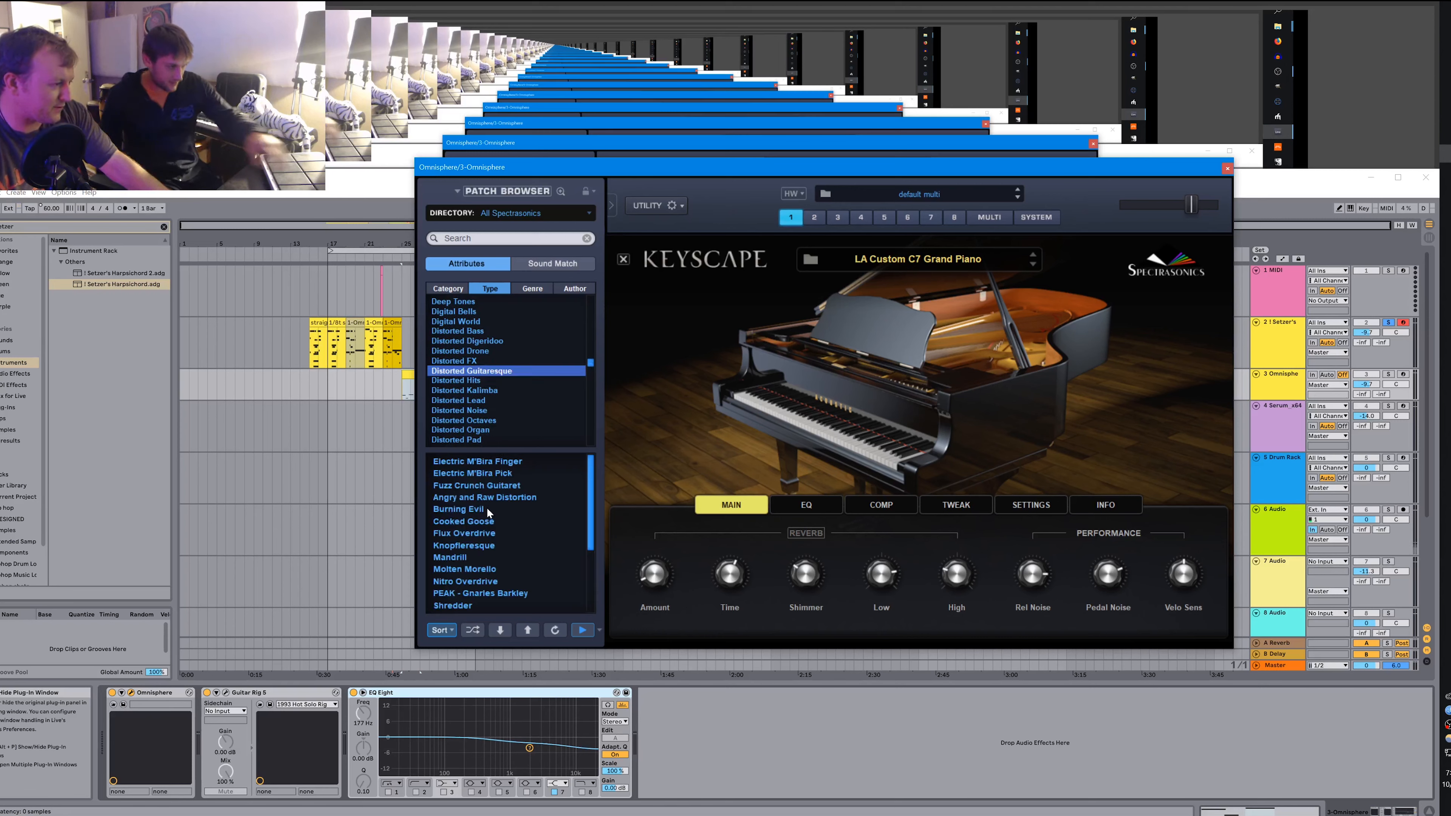
Load the Burning Evil patch and solo the 3 Omnisphere track.
scroll(489, 513, down, 1)
click(485, 473)
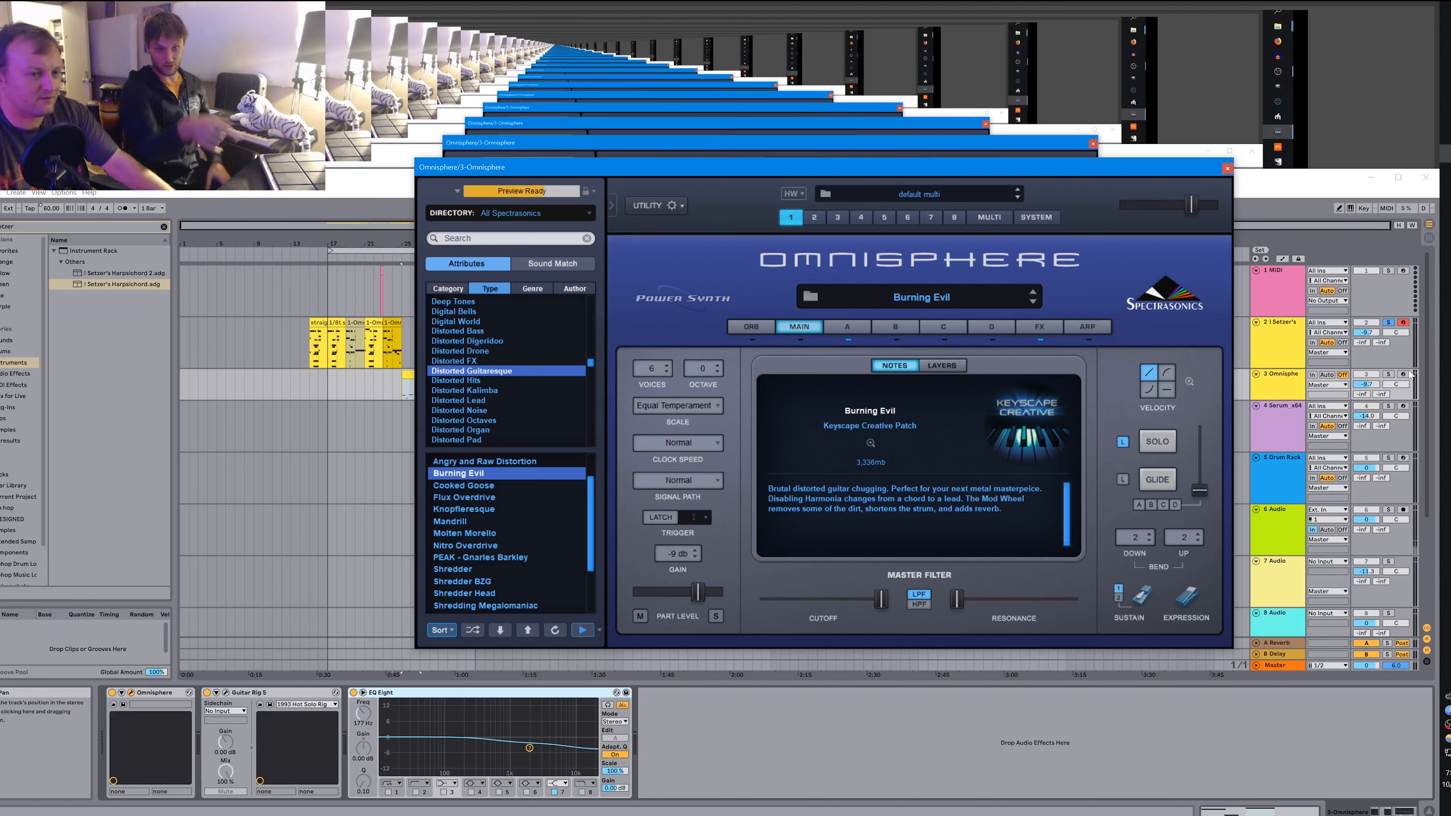
click(1389, 375)
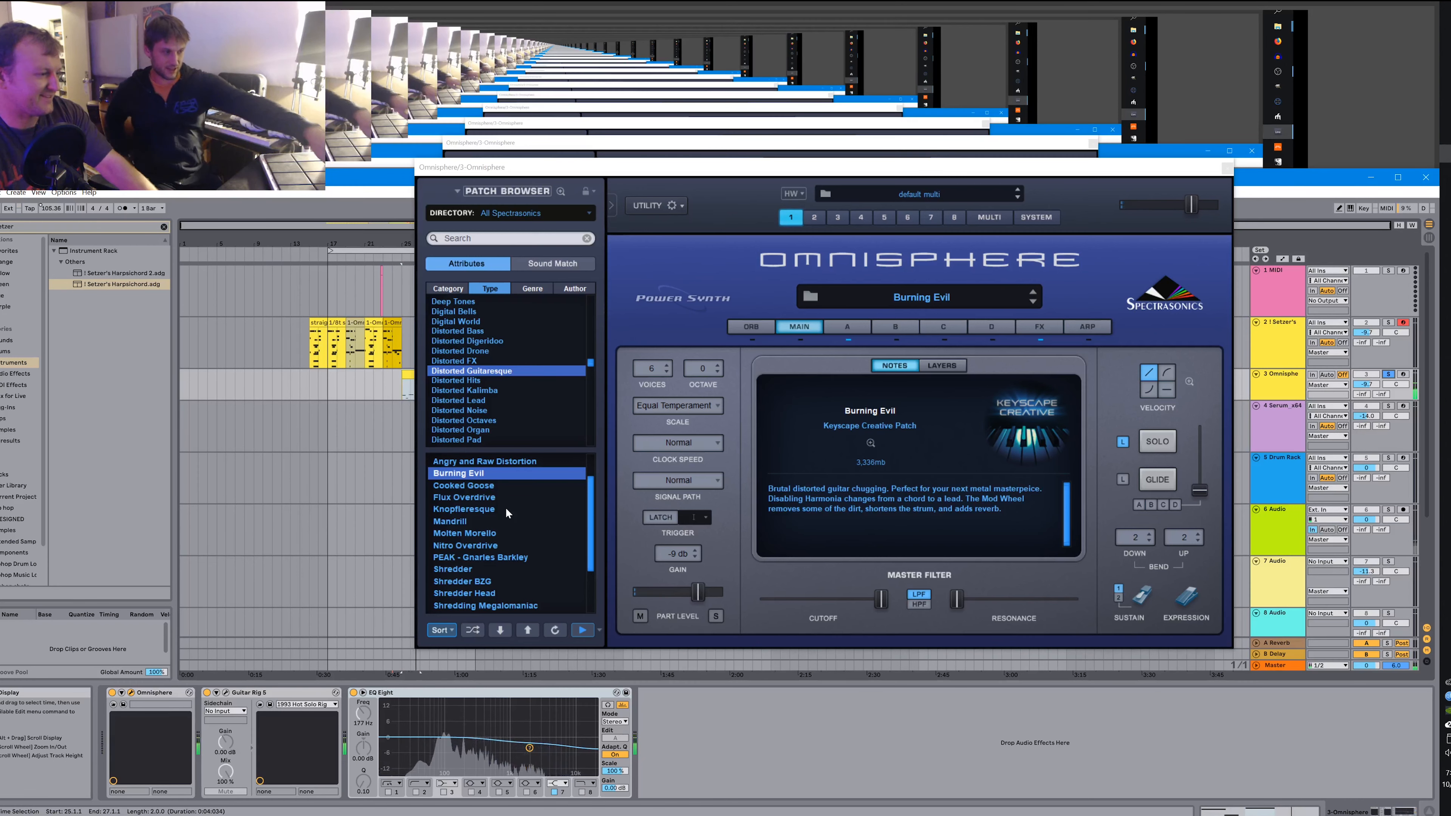
Audition the Knopfleresque, Thin Angry Axe, Tormented Piano 2, Toxicated Key and Upright Floyd patches on the soloed track.
scroll(499, 514, down, 1)
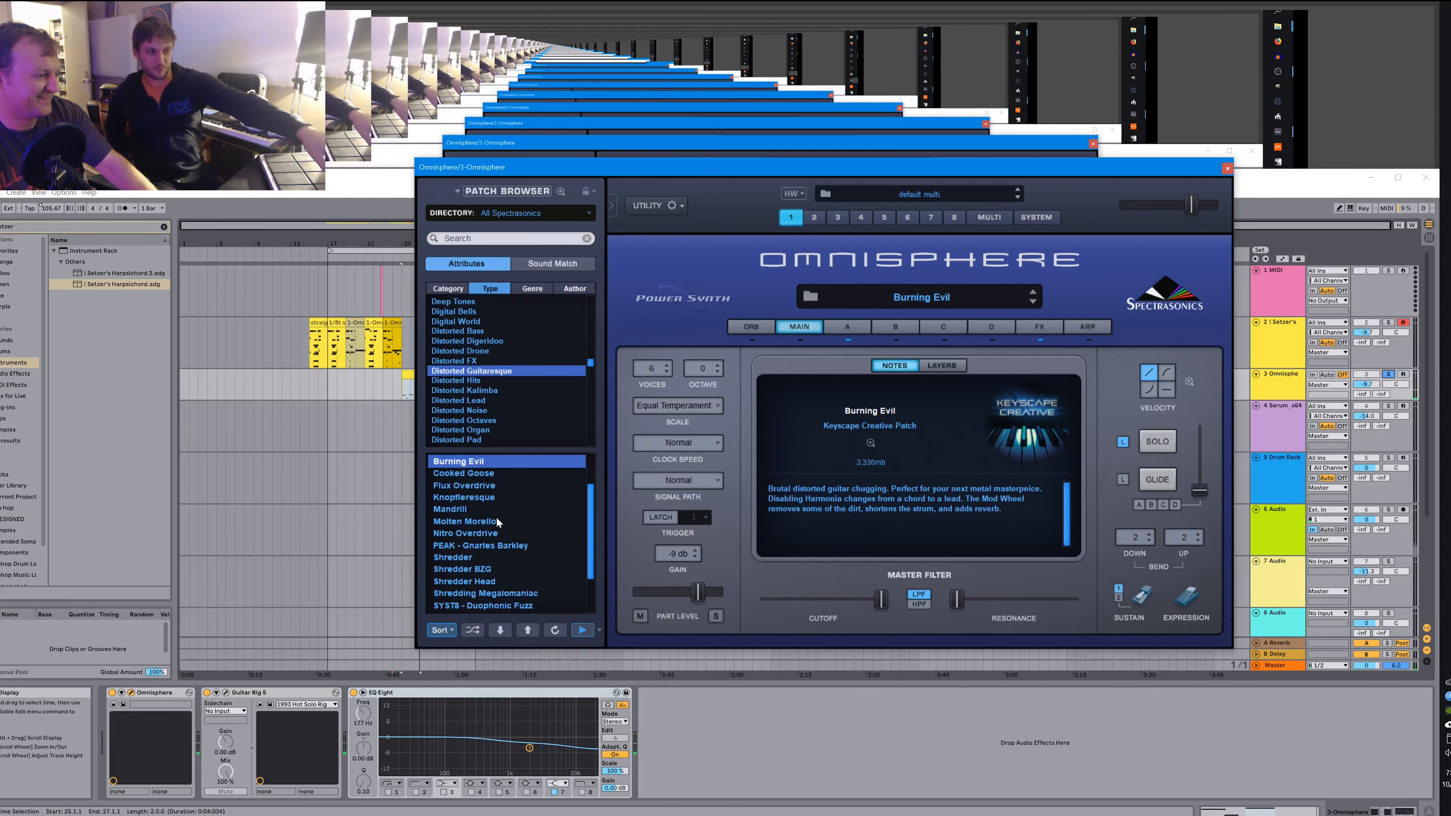
click(495, 497)
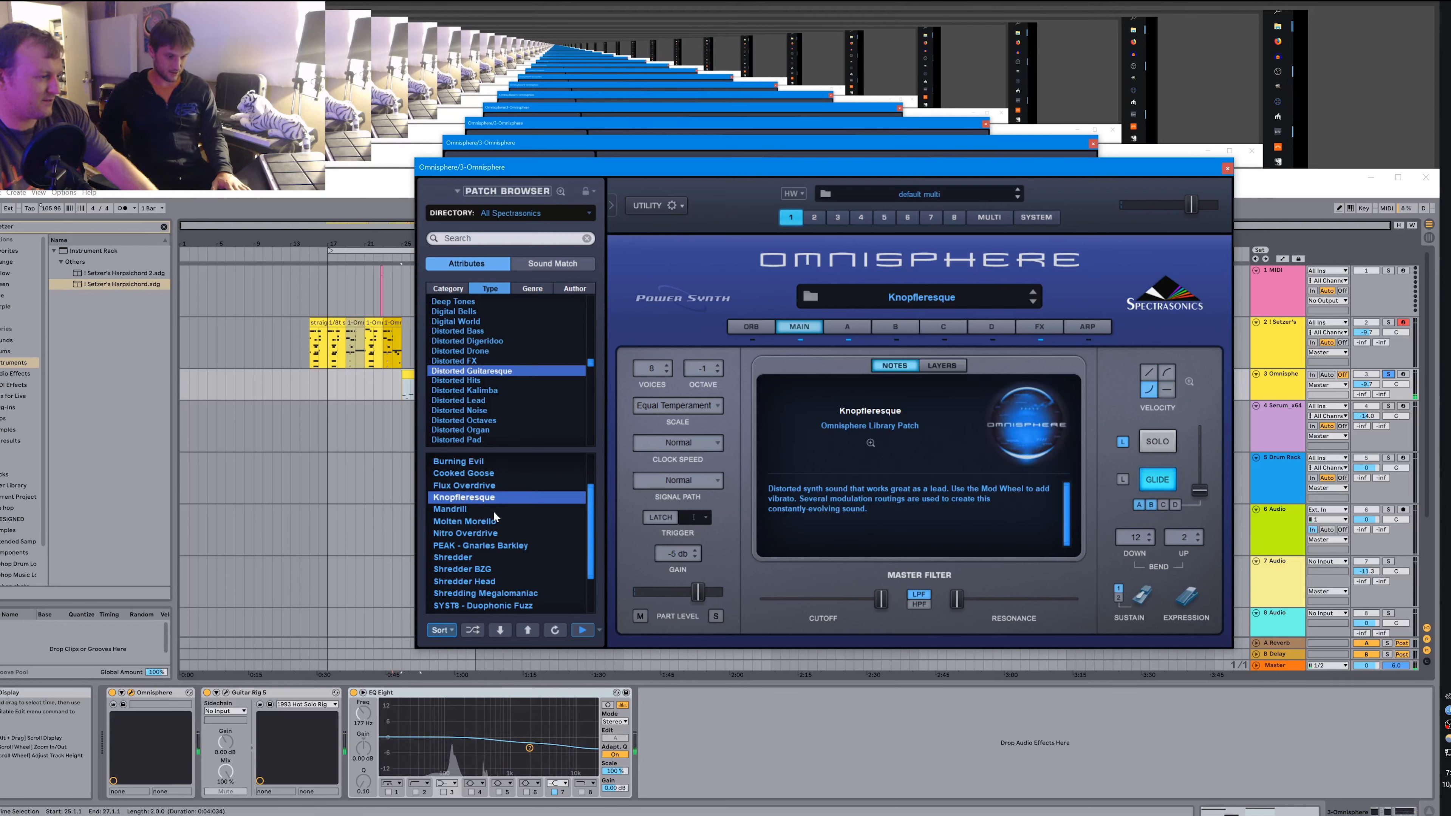
scroll(495, 516, down, 1)
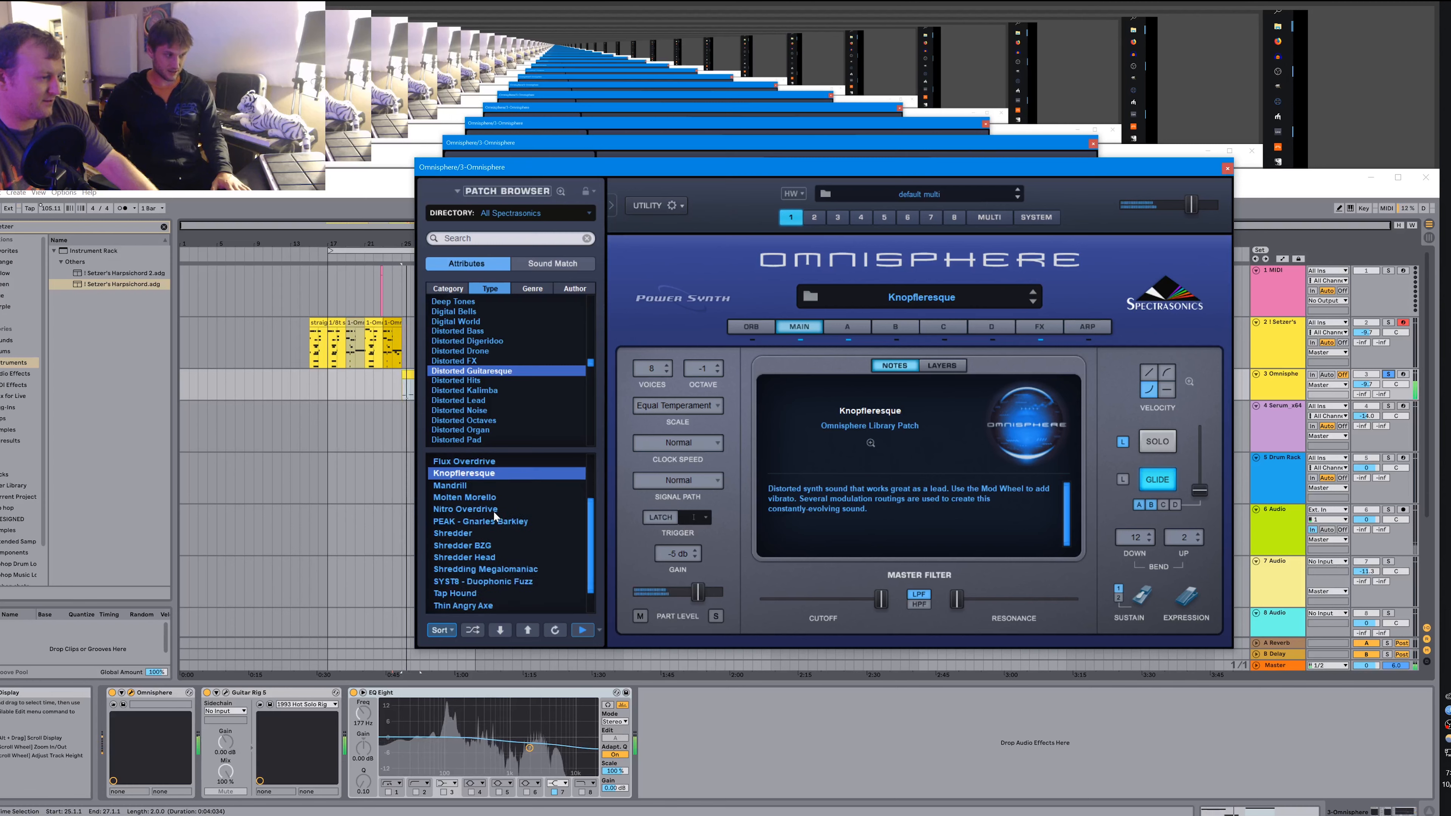
scroll(493, 512, down, 2)
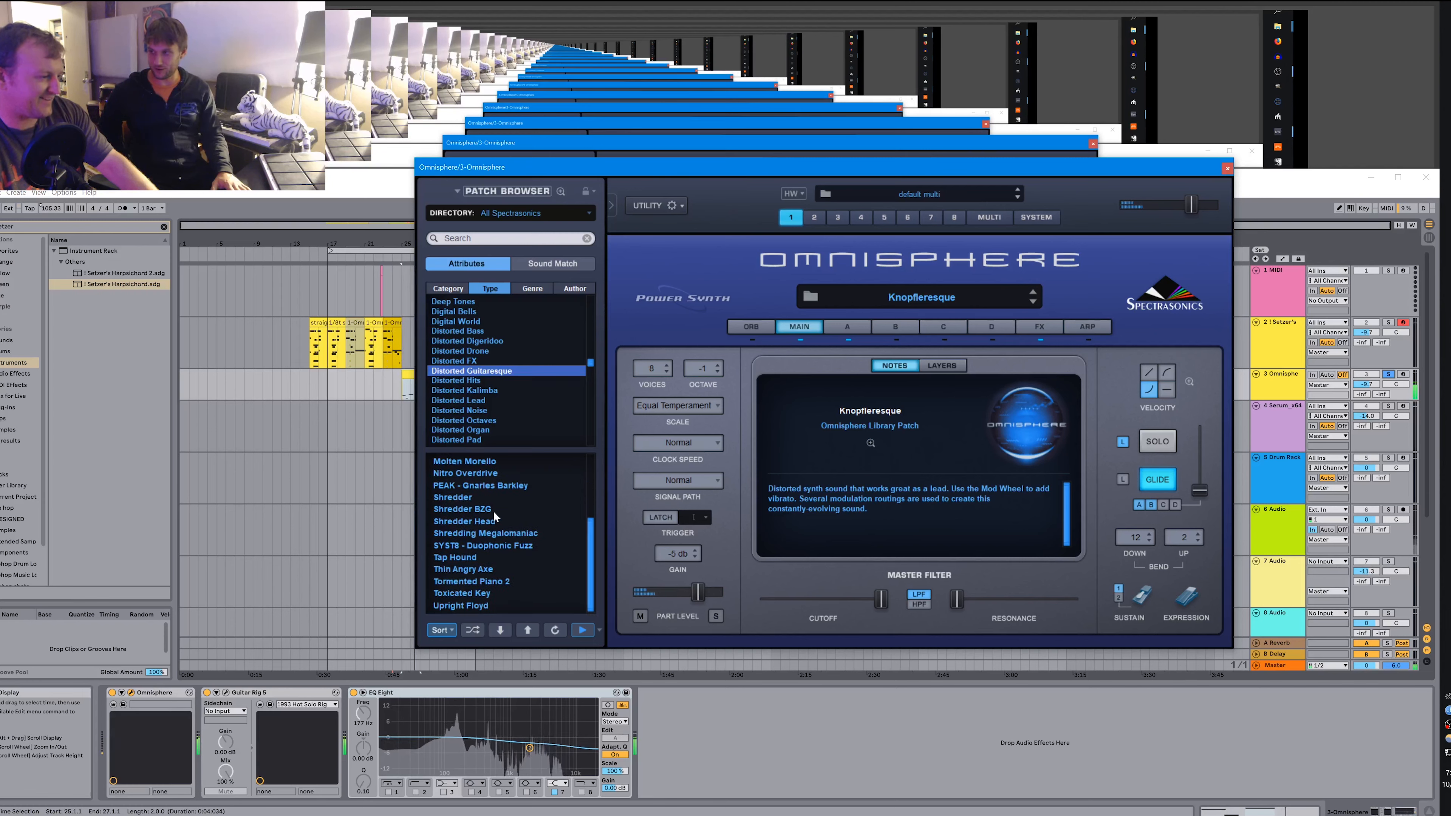
click(490, 569)
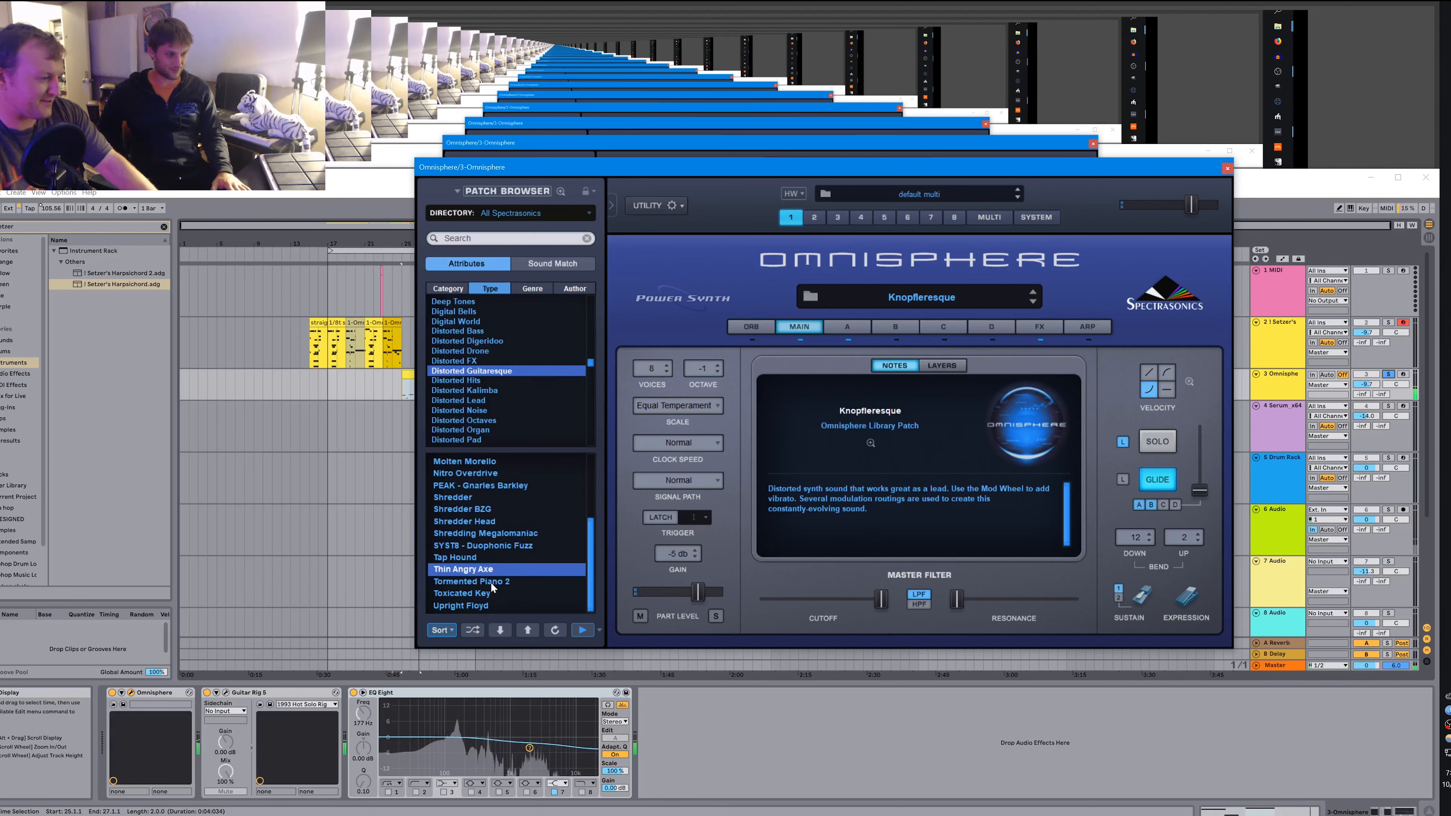
click(491, 580)
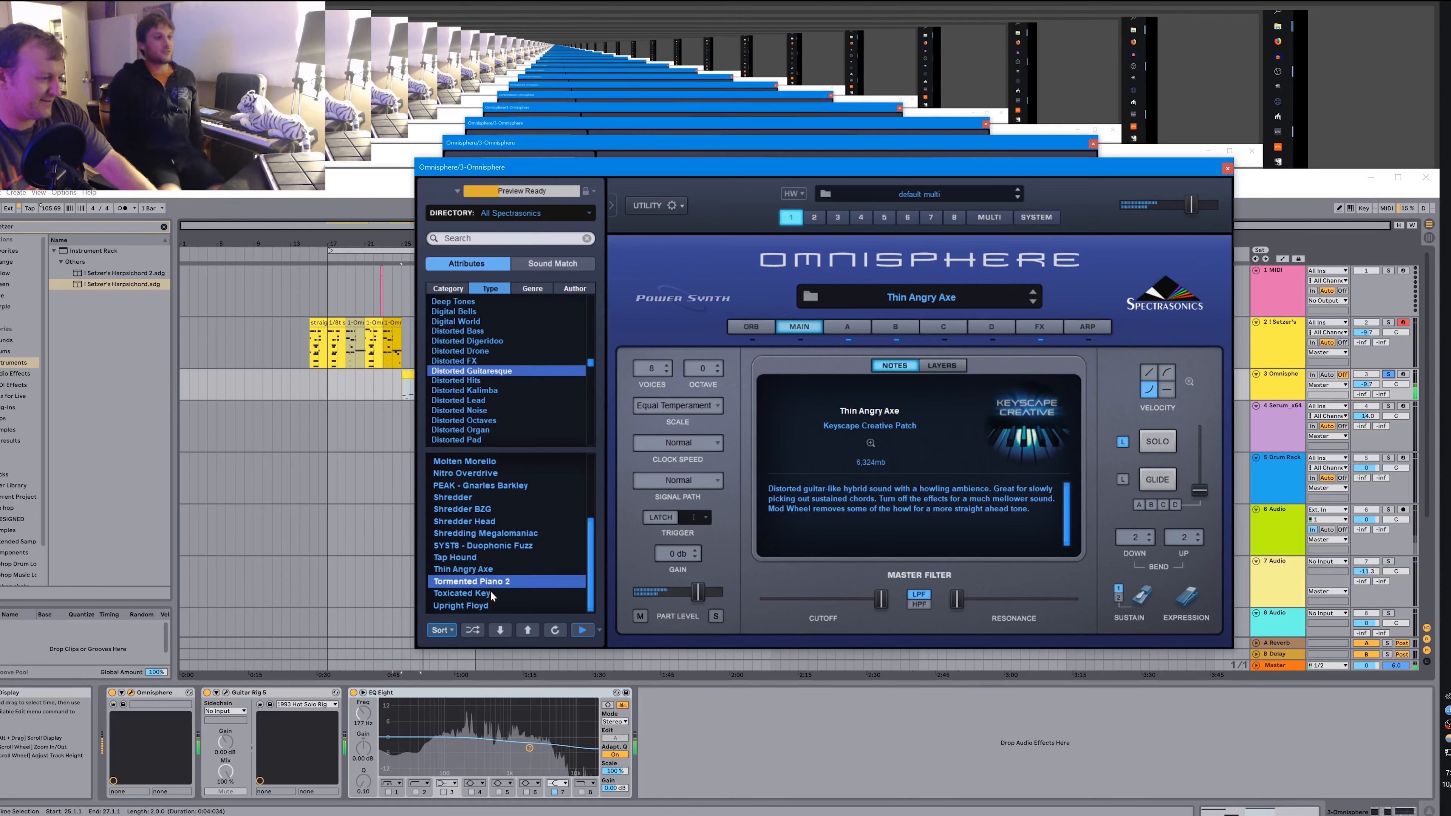
click(490, 593)
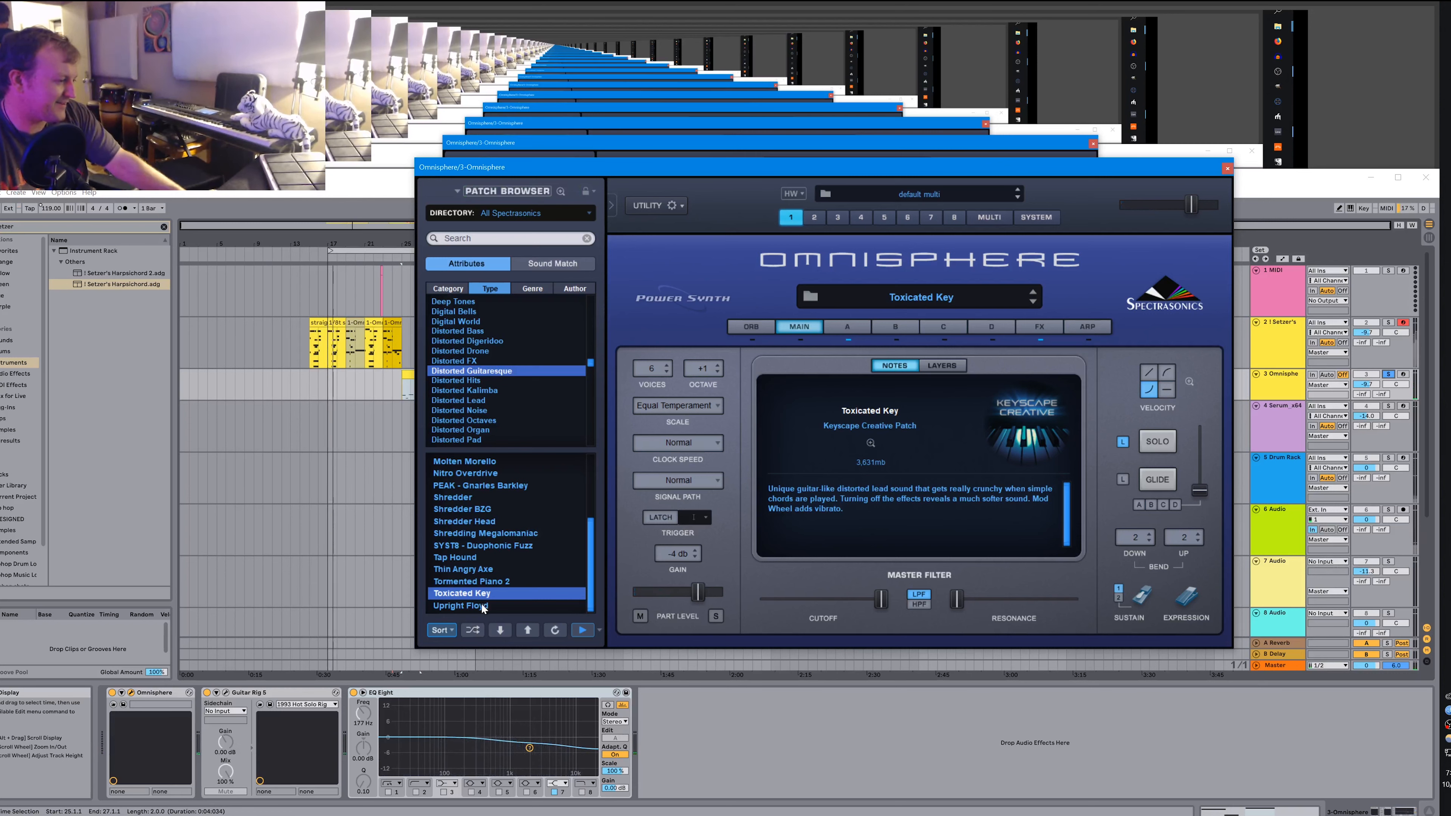
click(481, 604)
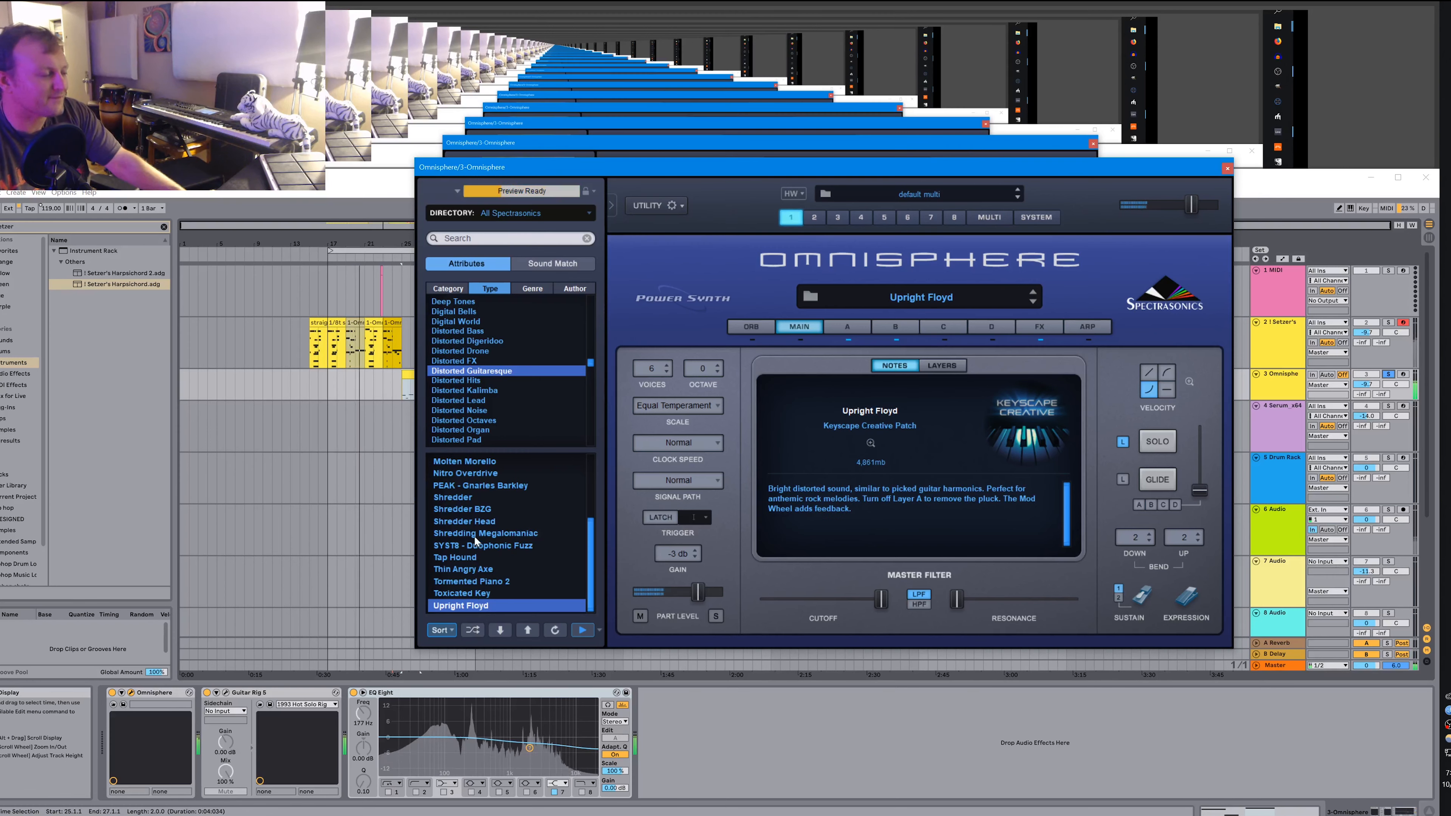
Audition the Angry and Raw Distortion, Burning Evil, Cooked Goose, Flux Overdrive and Mandrill patches, dismissing any missing-library notice.
scroll(472, 531, up, 3)
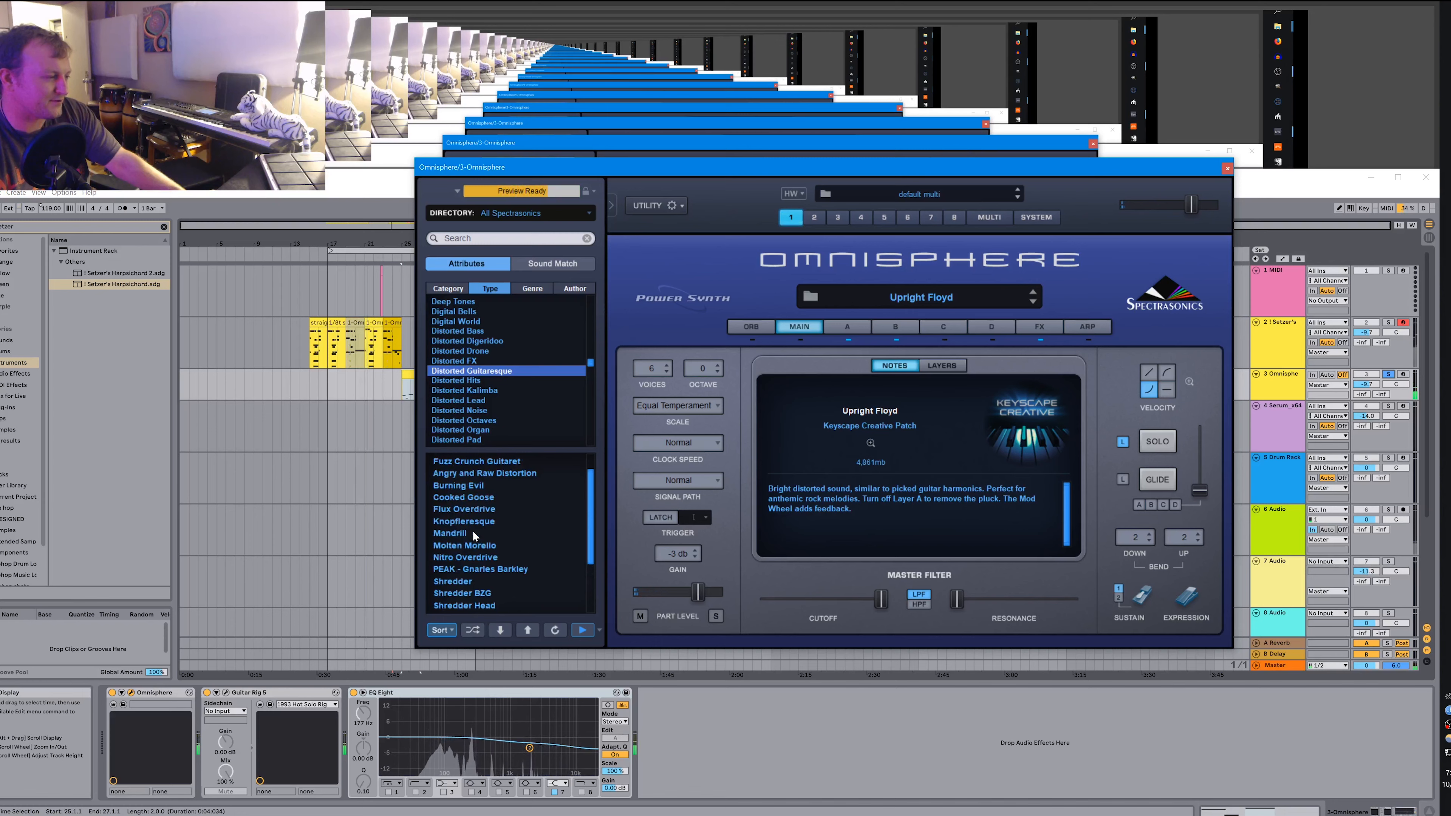
click(461, 475)
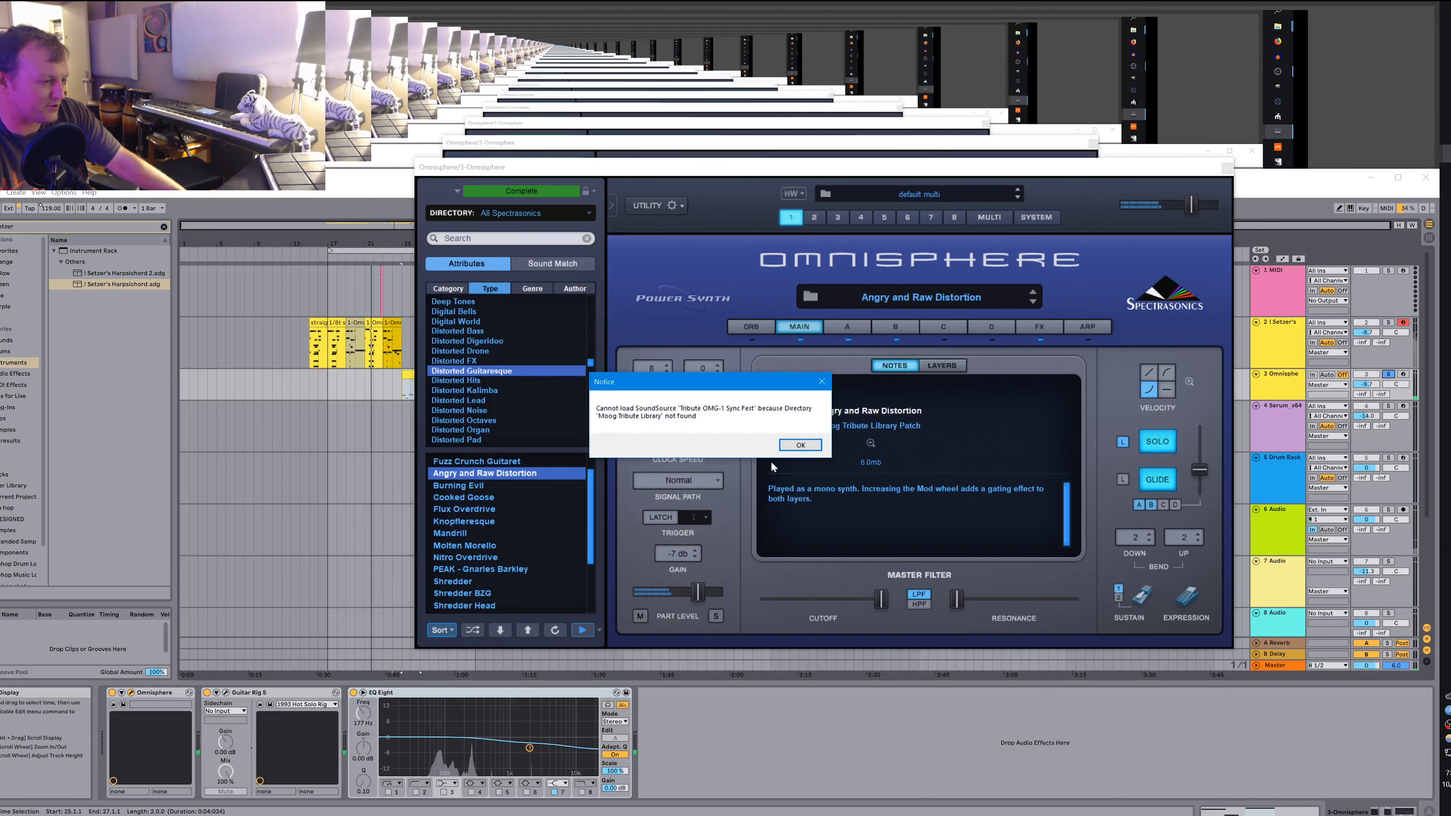
click(799, 445)
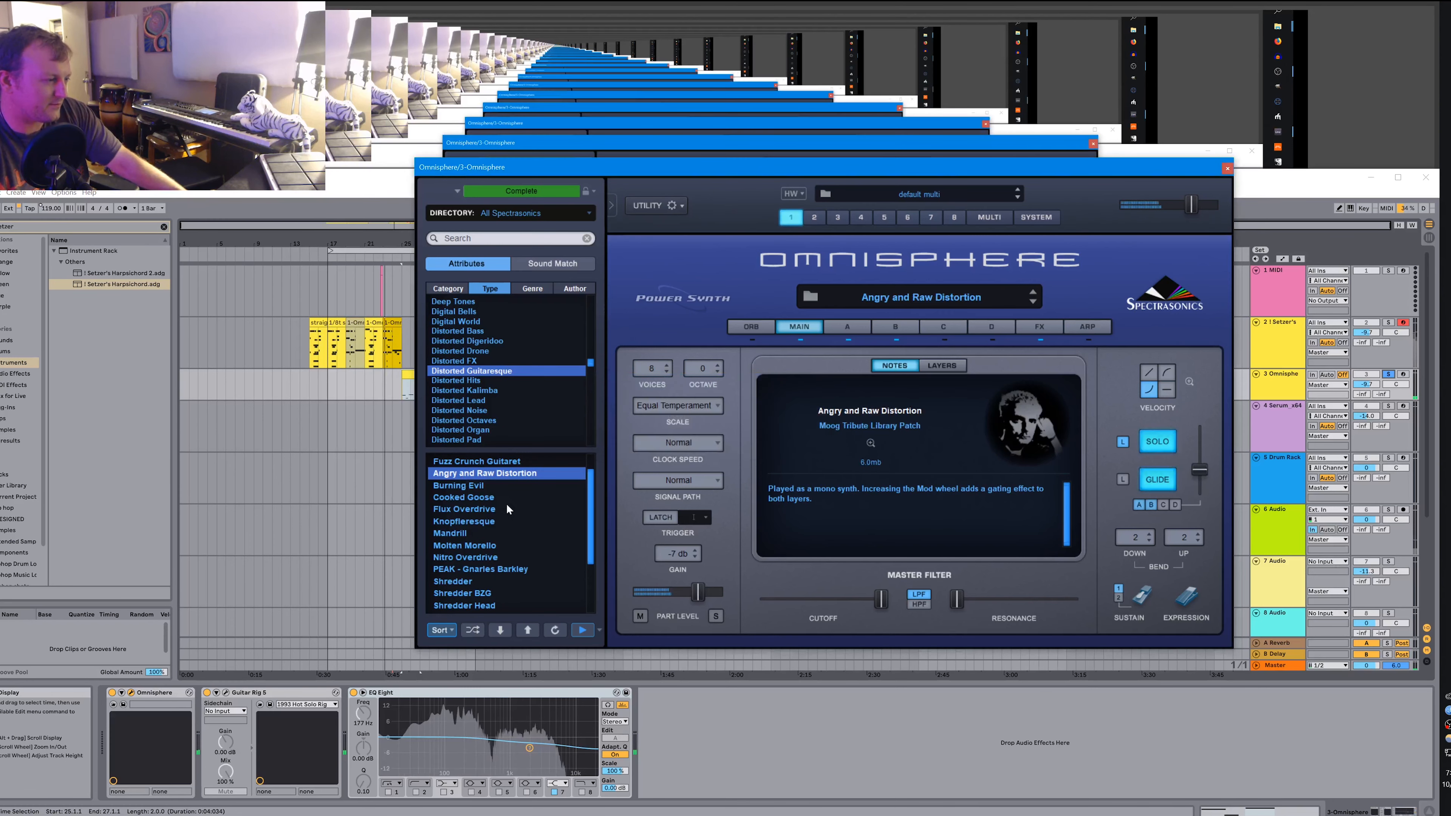
click(486, 488)
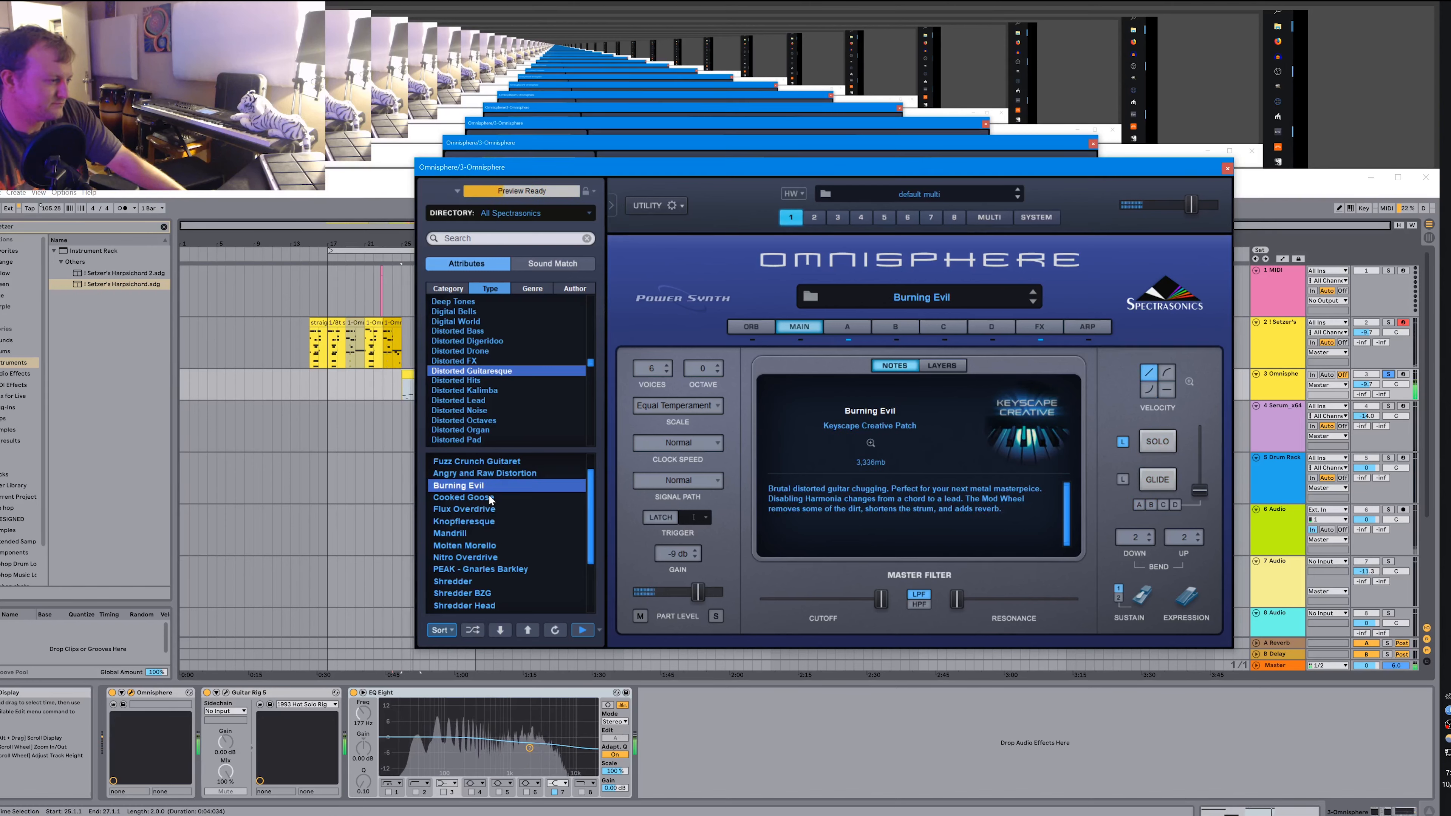
click(489, 498)
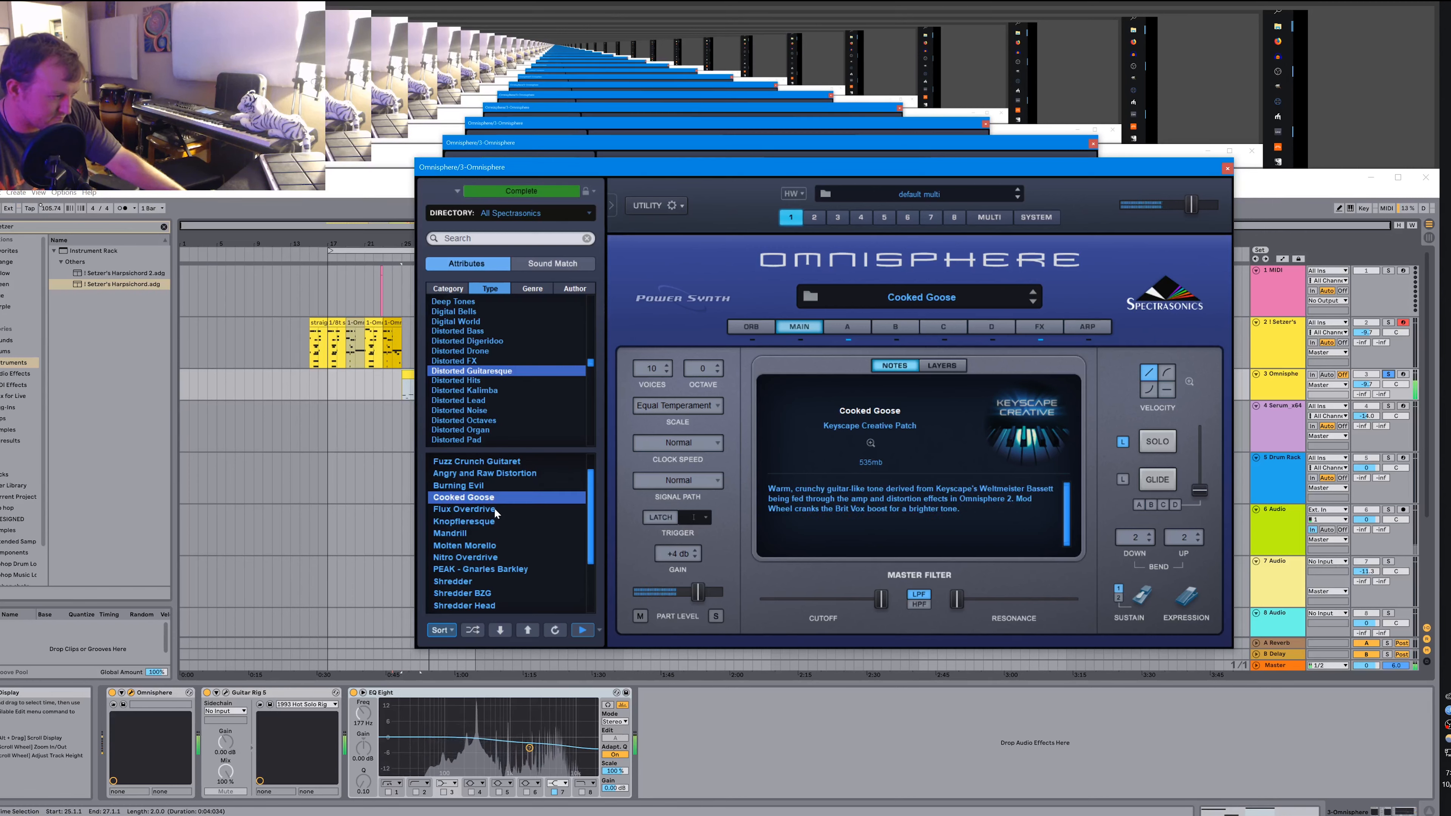
click(495, 510)
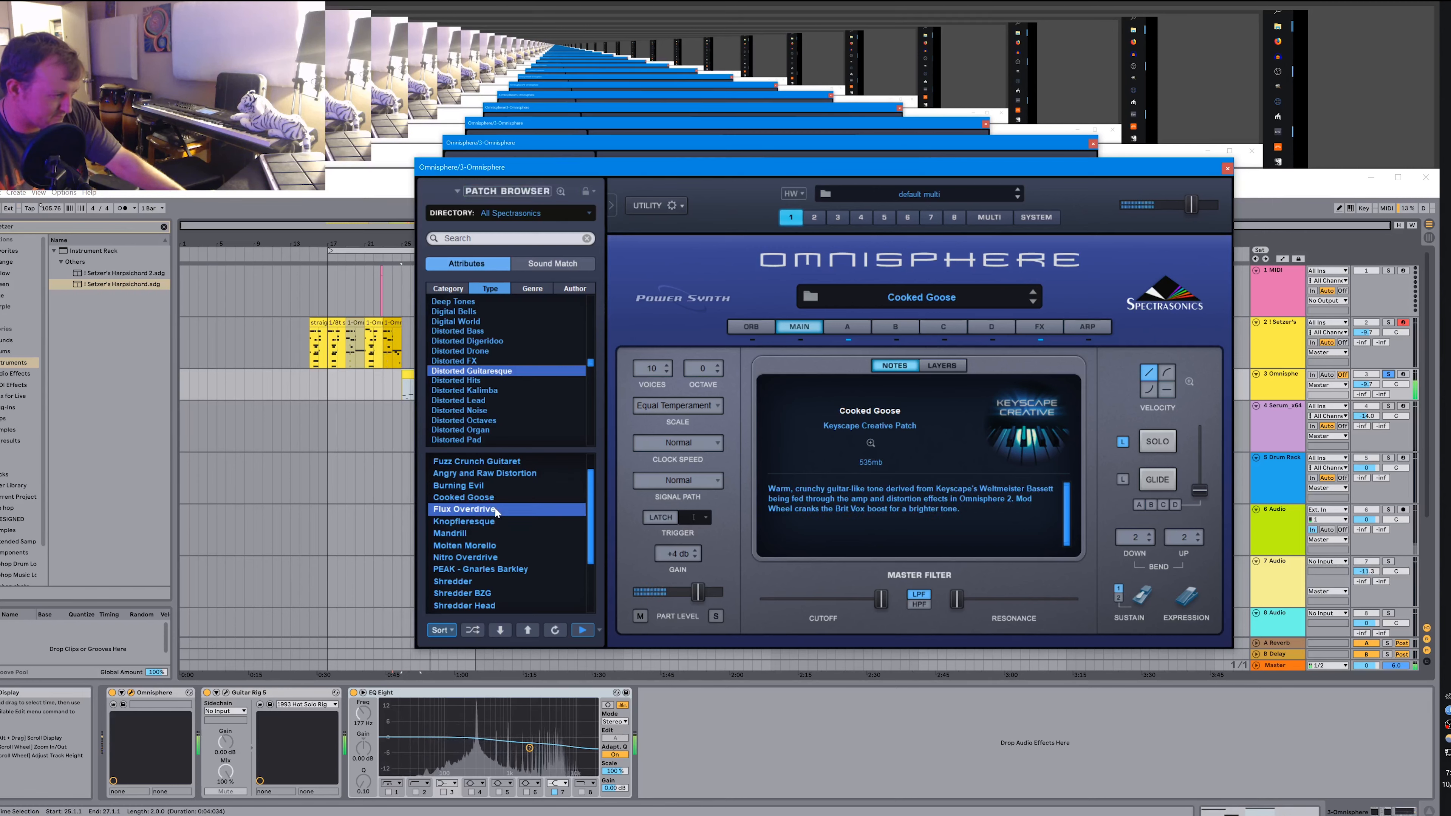
click(491, 531)
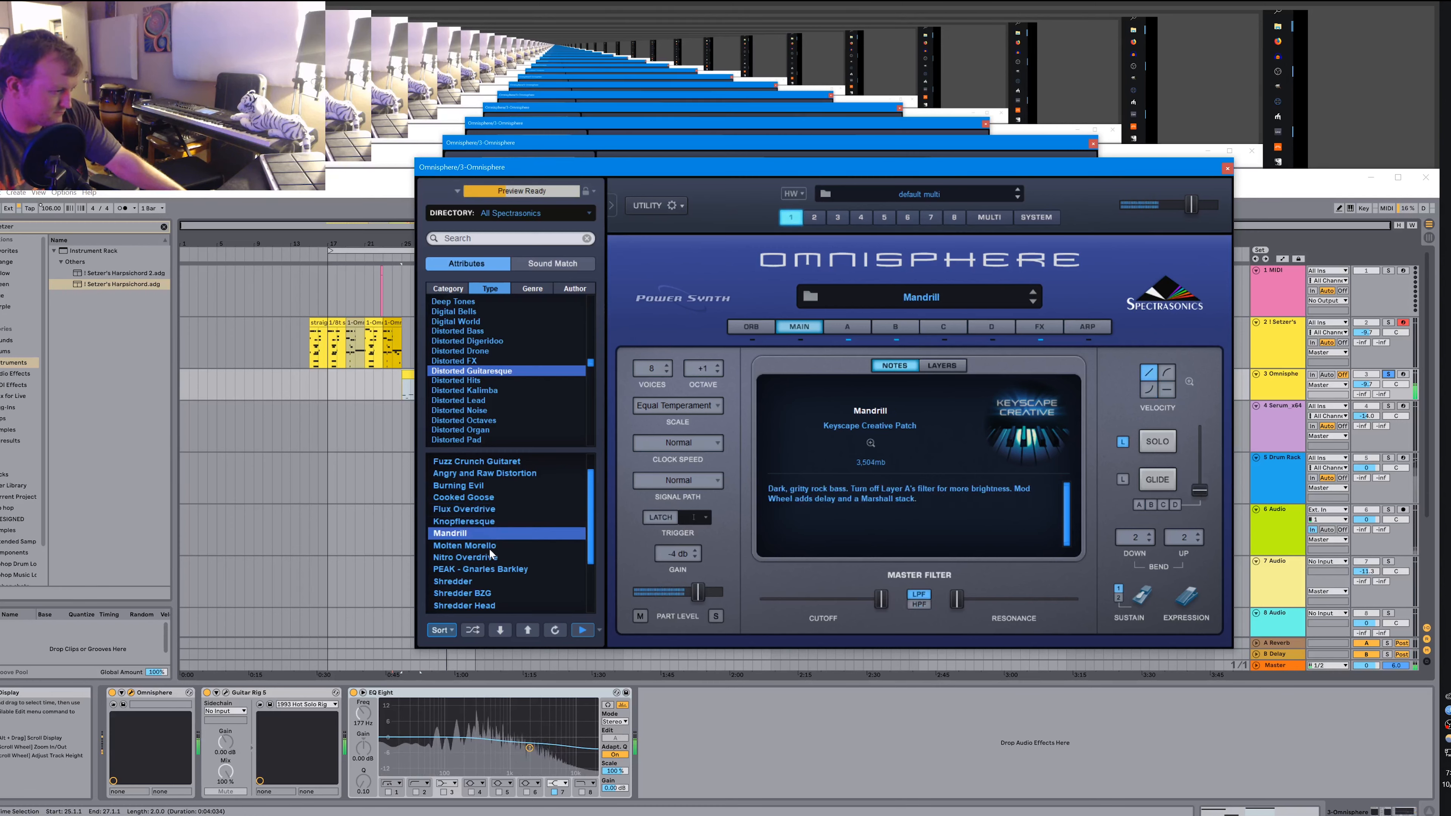
Audition Molten Morello and Nitro Overdrive, retry Molten Morello, and try Shredder, dismissing the missing-library notices.
click(490, 546)
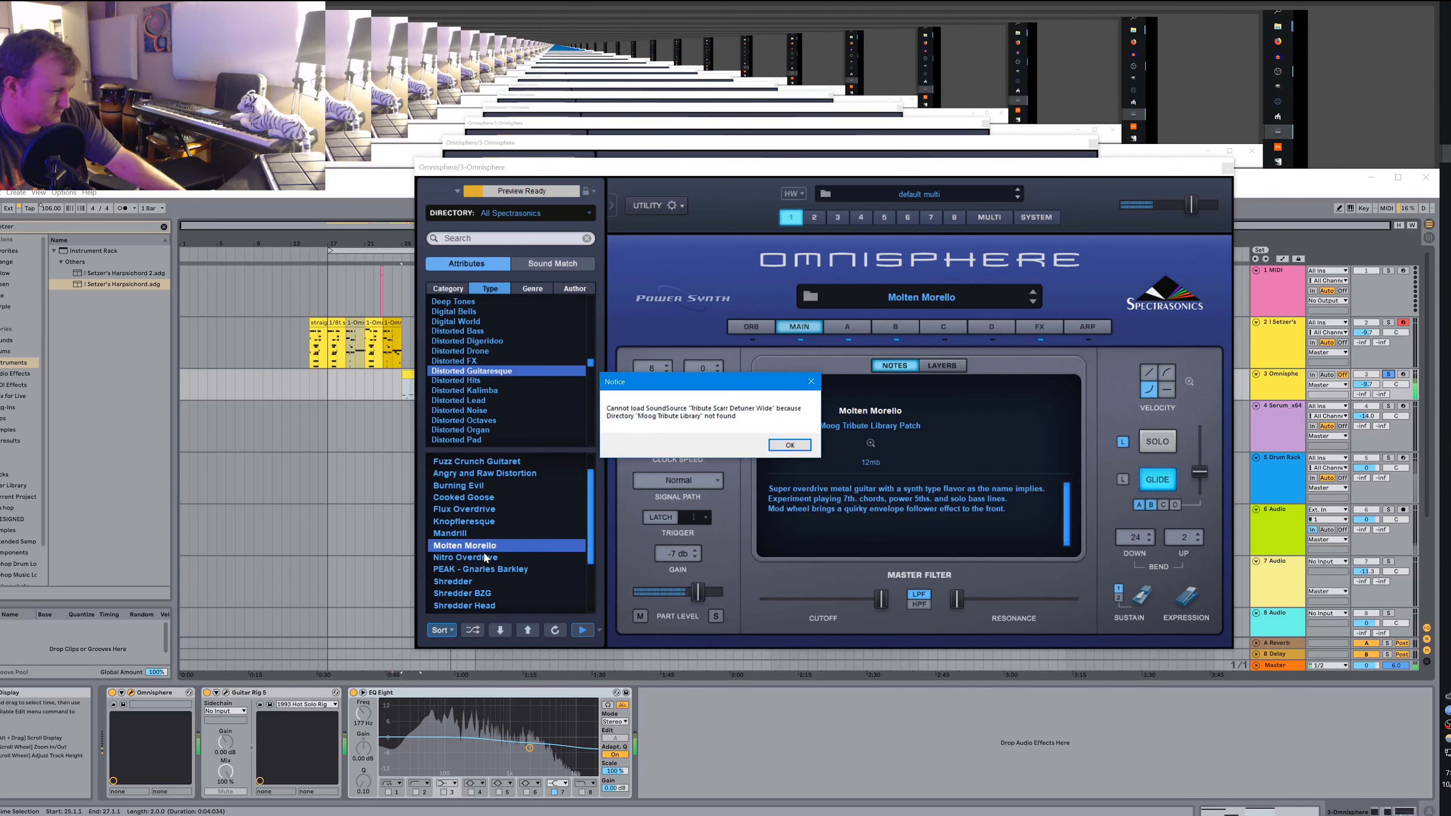
click(790, 445)
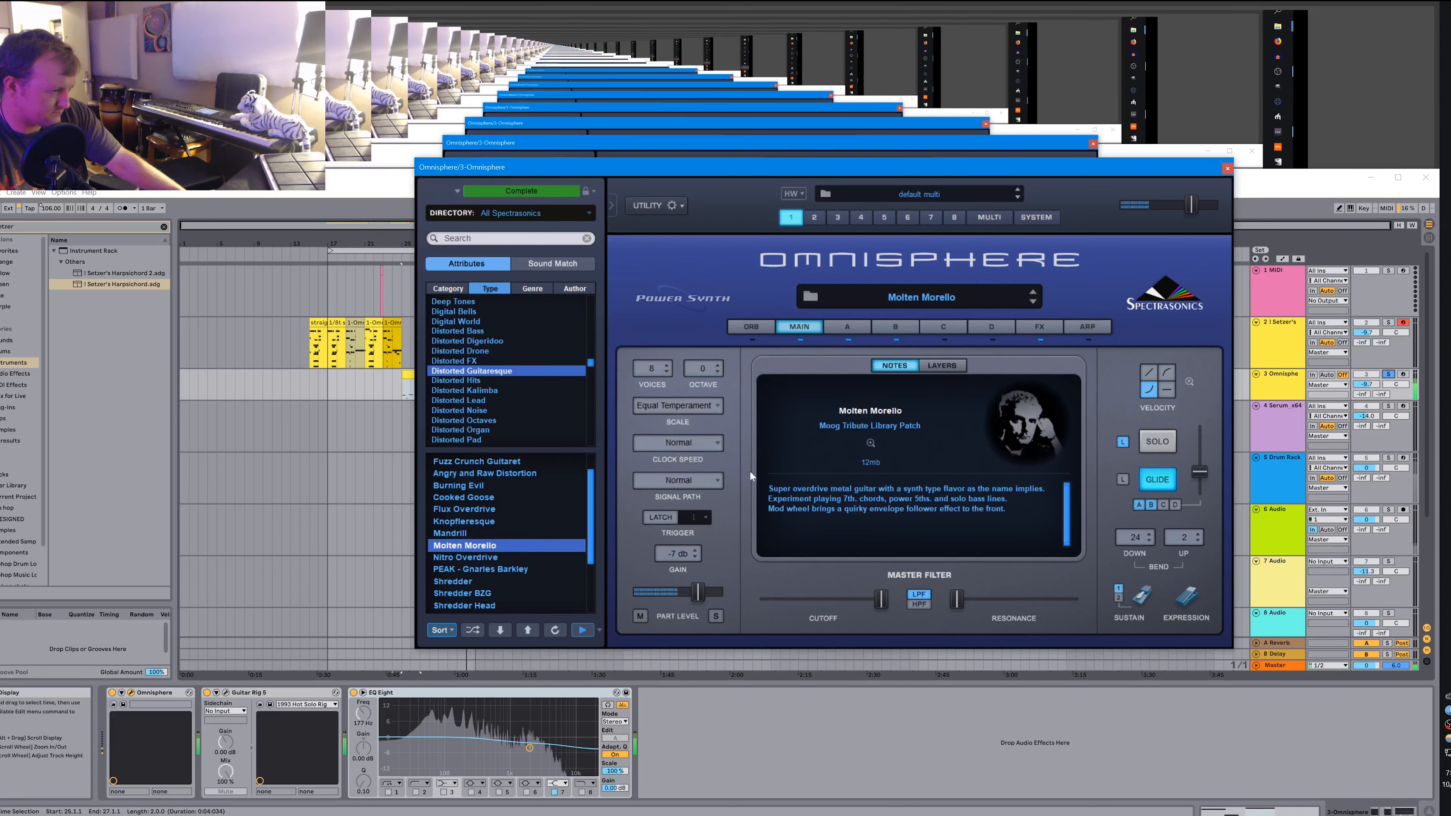
click(465, 559)
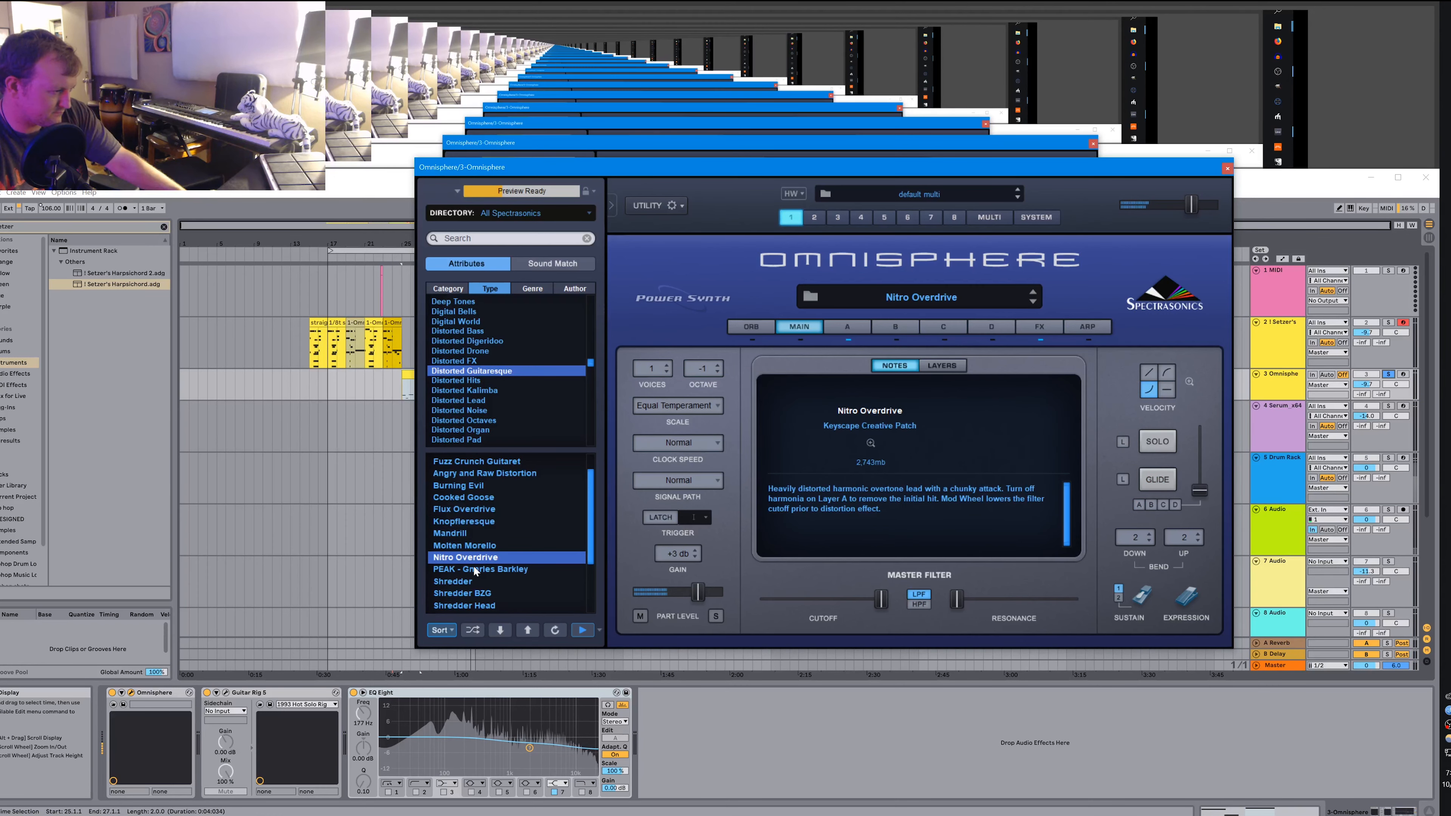
scroll(473, 564, down, 1)
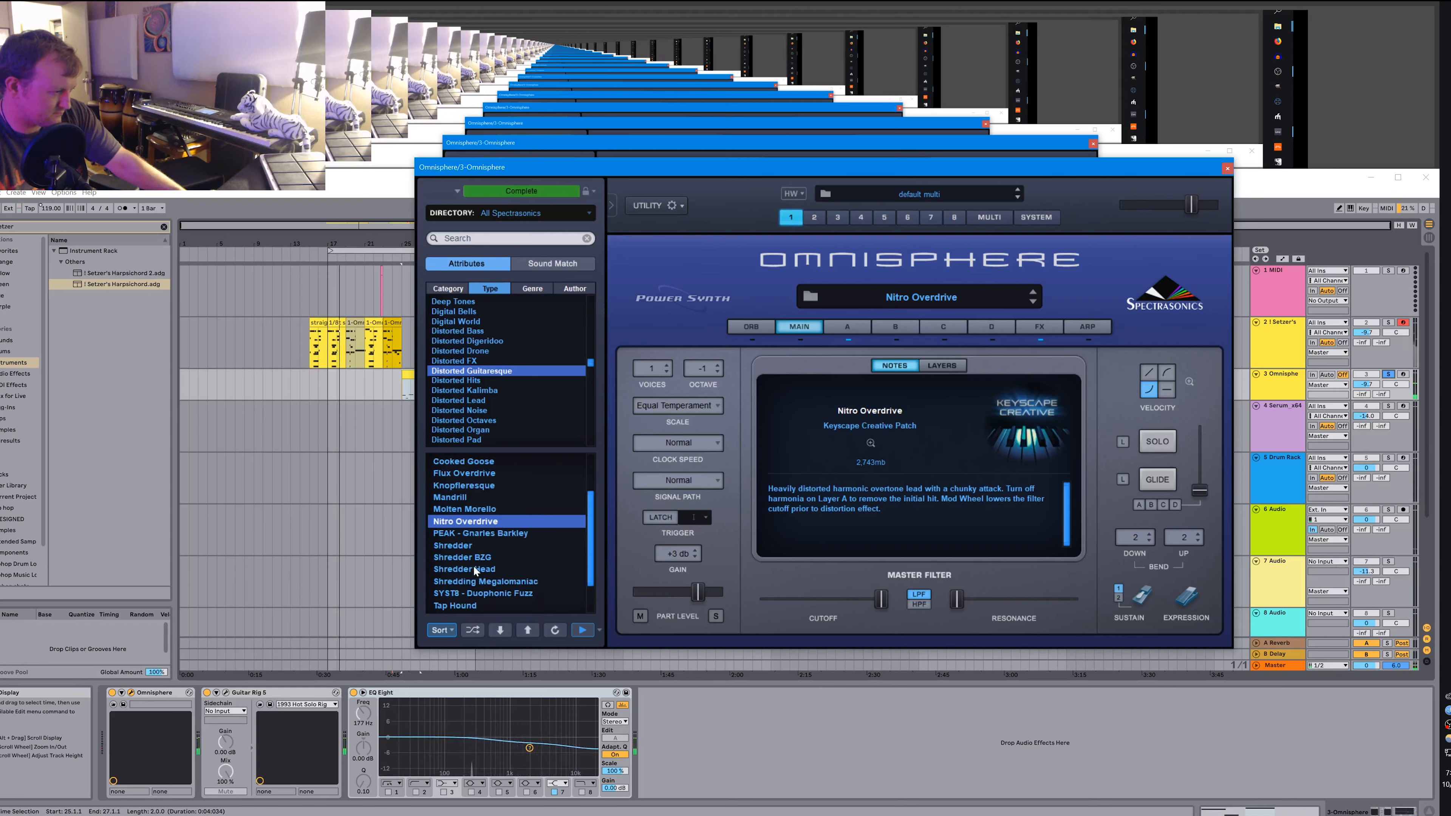
click(490, 509)
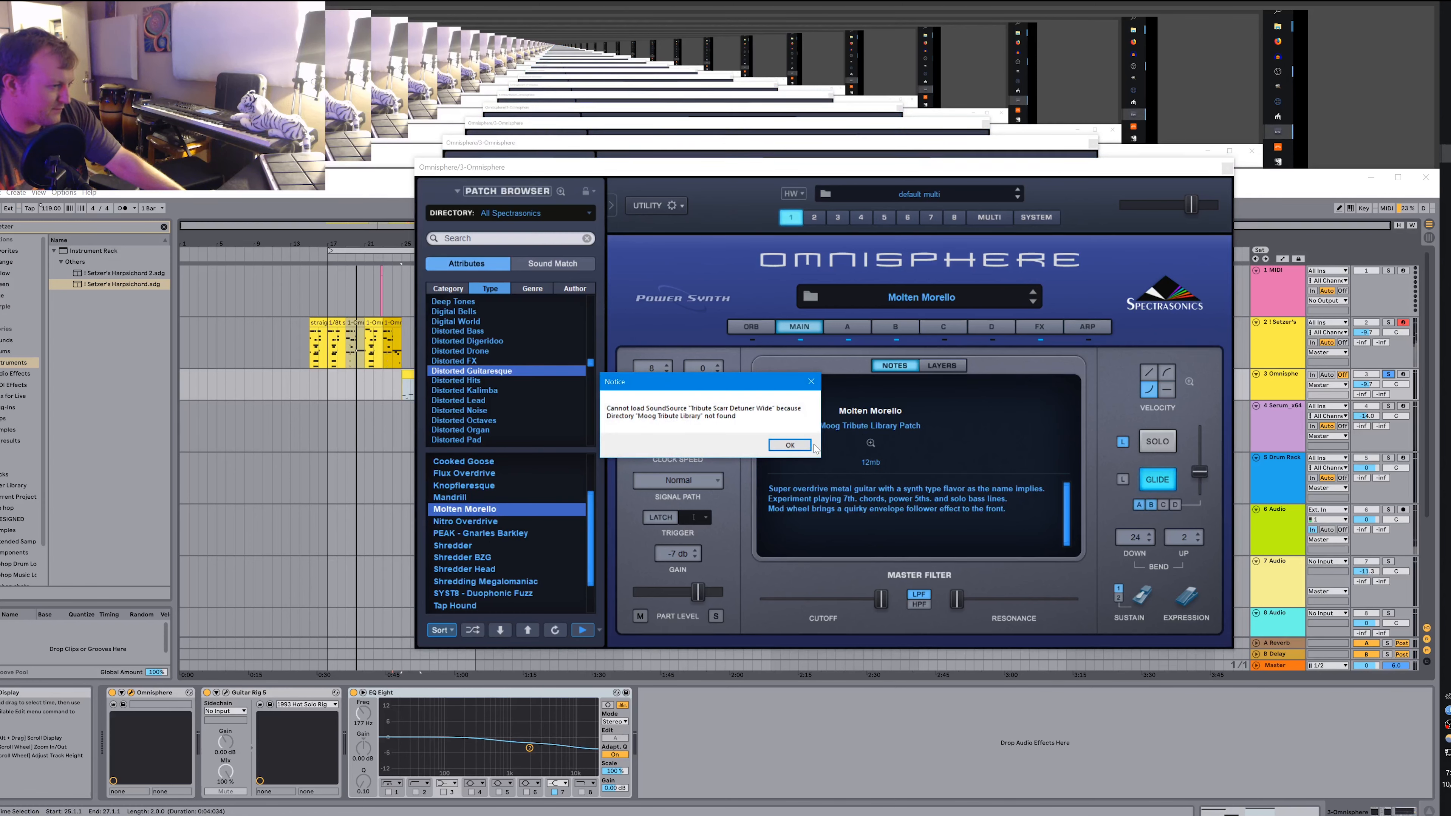
click(792, 447)
click(486, 546)
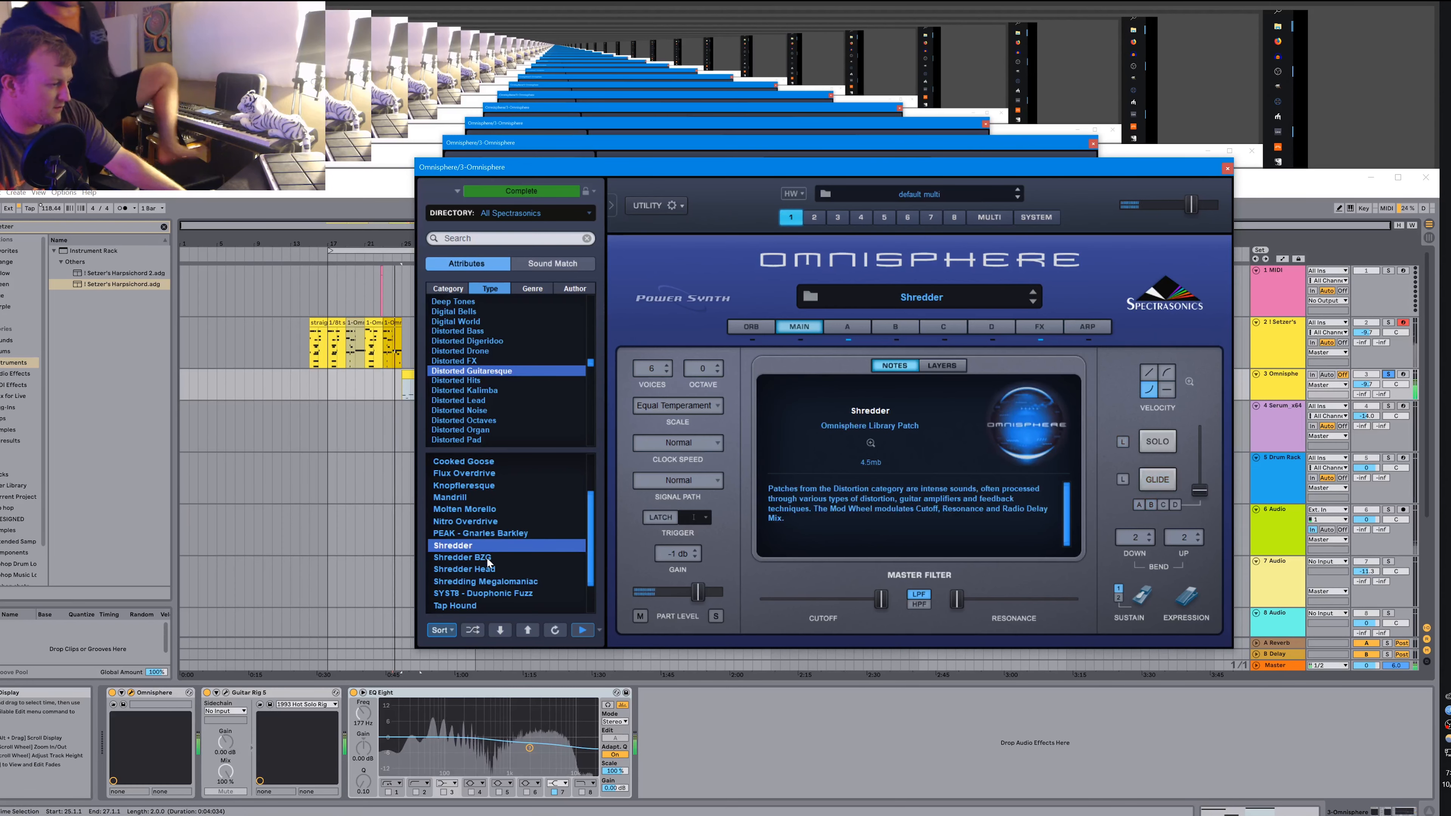
Audition the Shredding Megalomaniac, SYST8 - Duophonic Fuzz, Upright Floyd, Thin Angry Axe and Tap Hound patches.
click(496, 582)
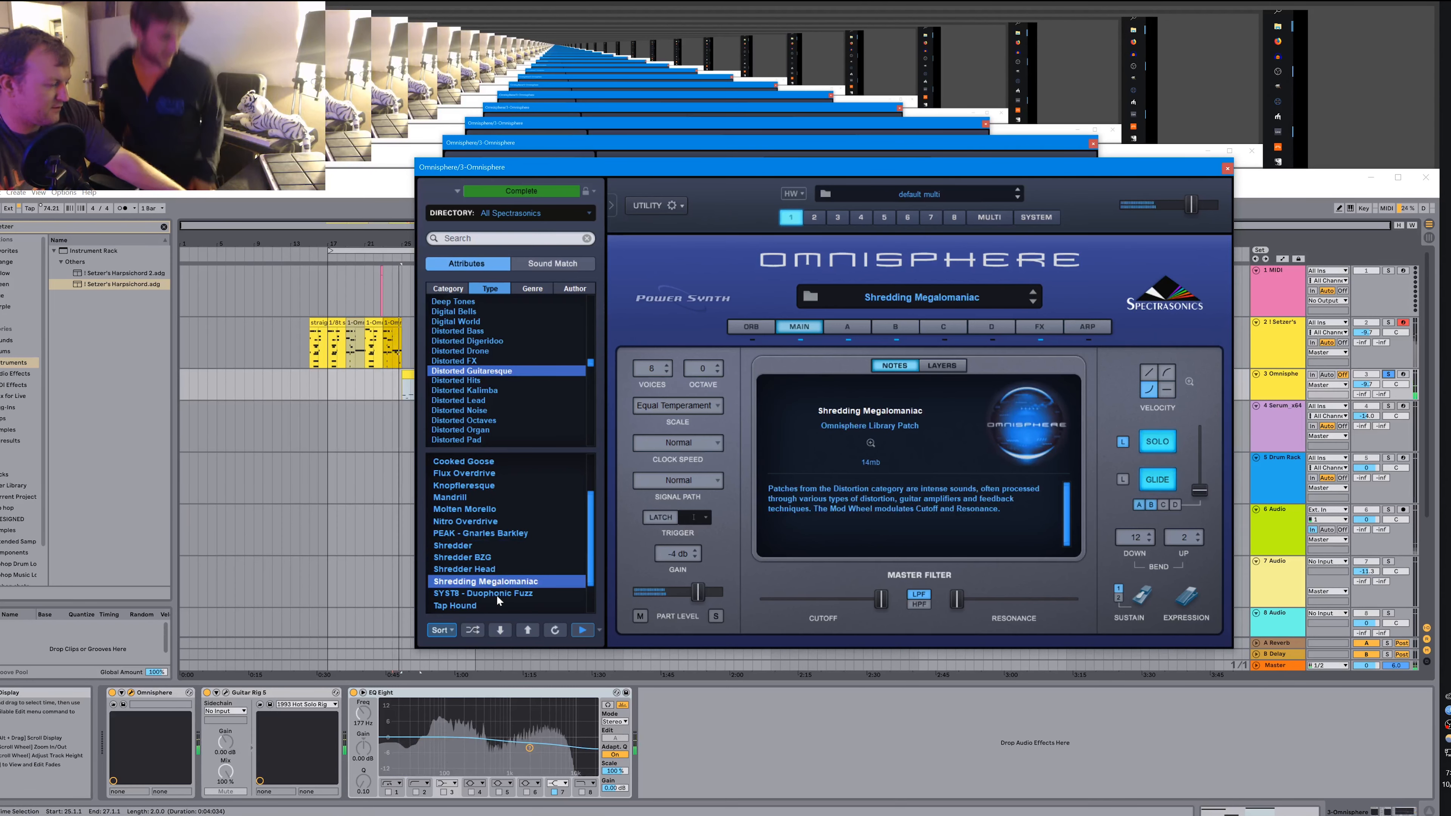
click(498, 593)
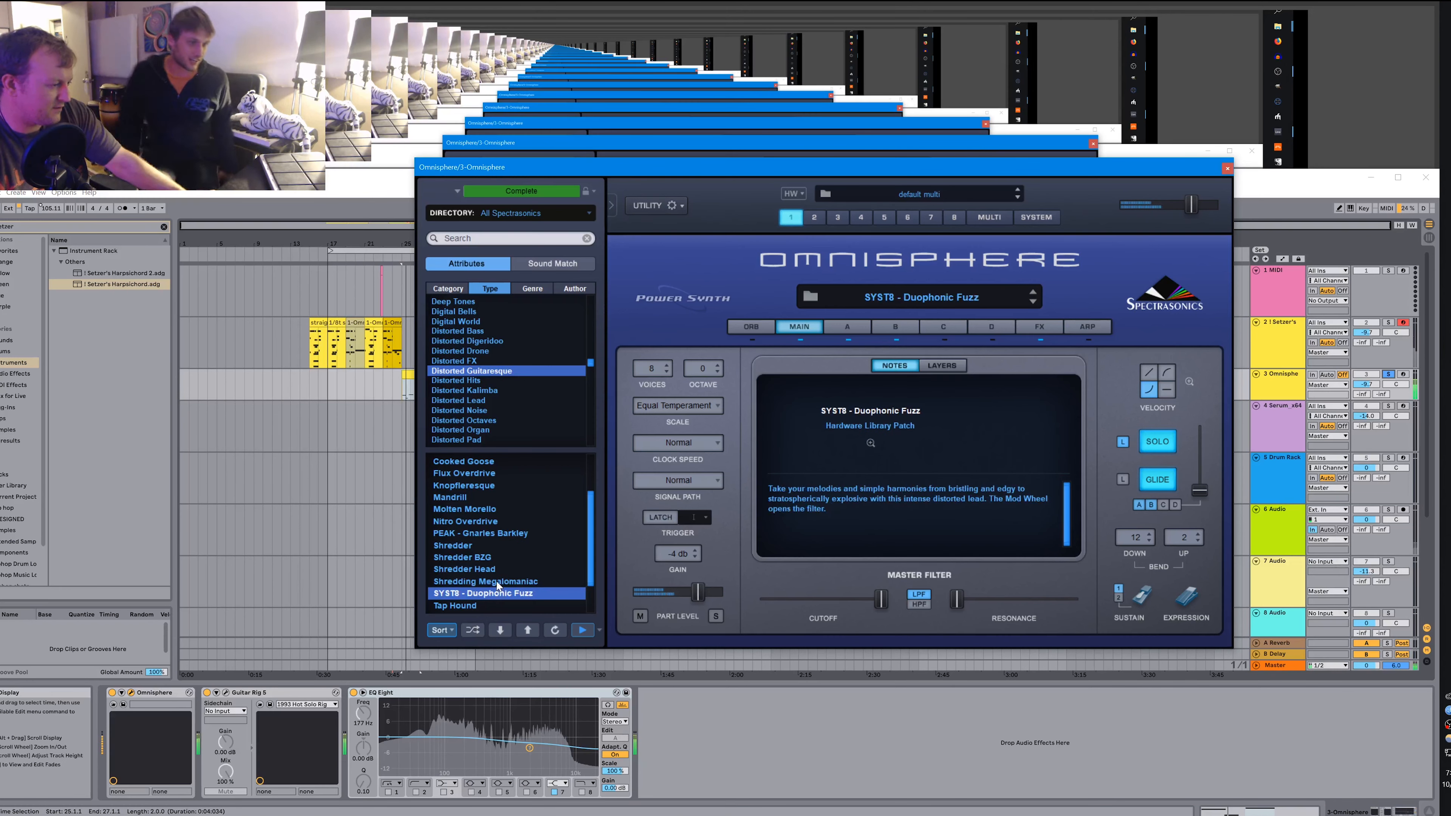
scroll(483, 601, down, 2)
click(484, 605)
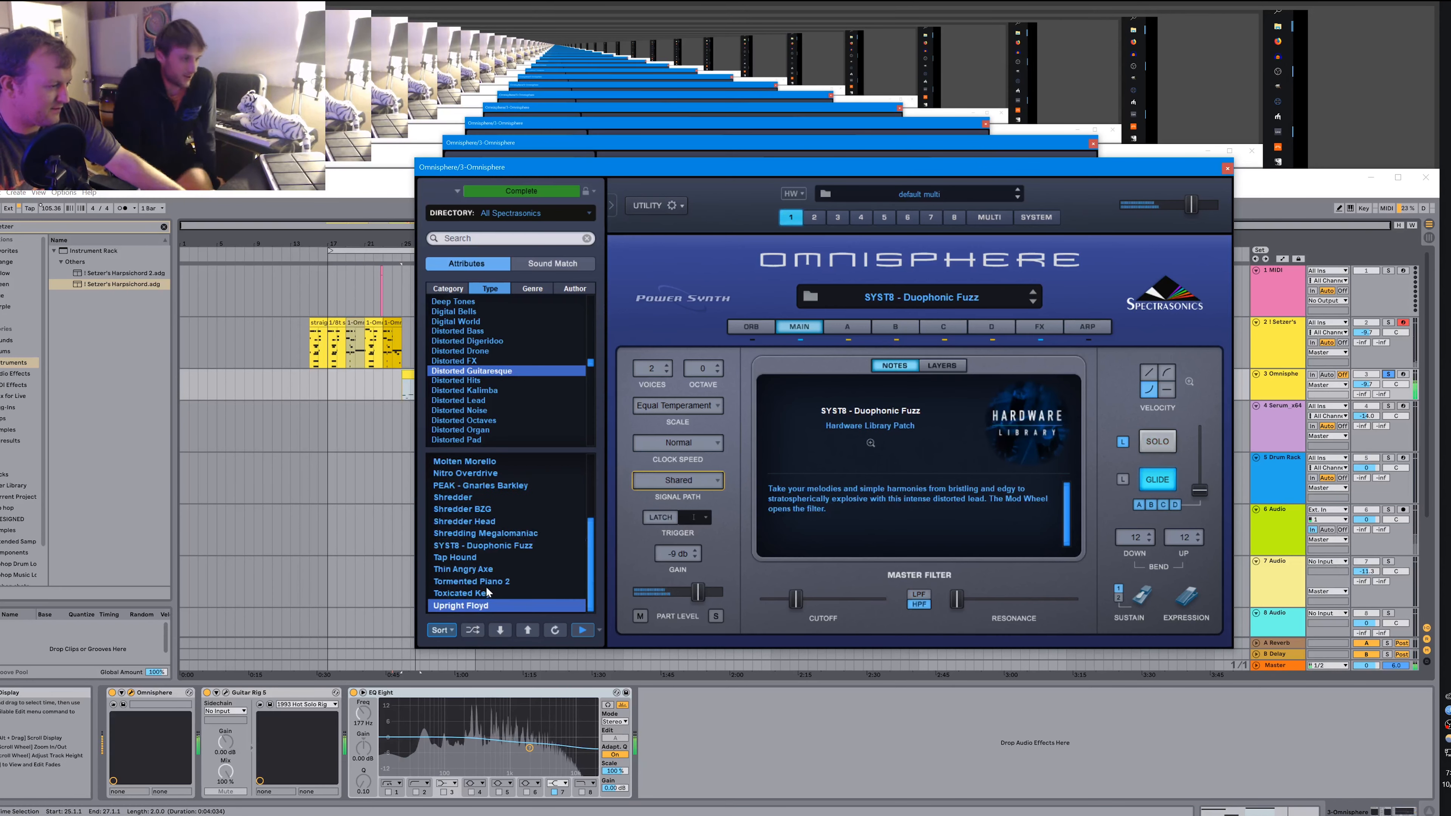
click(483, 570)
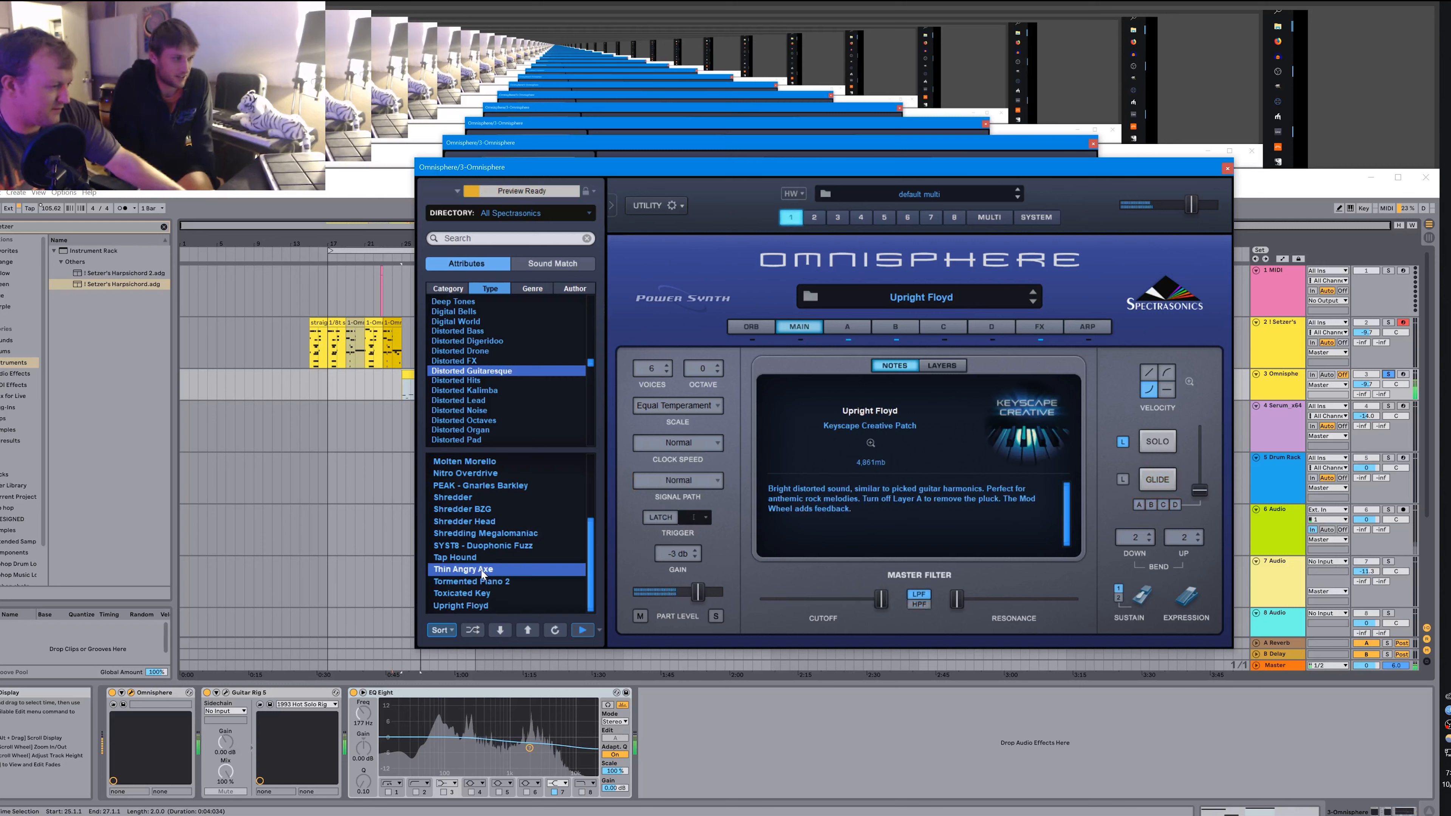
click(484, 557)
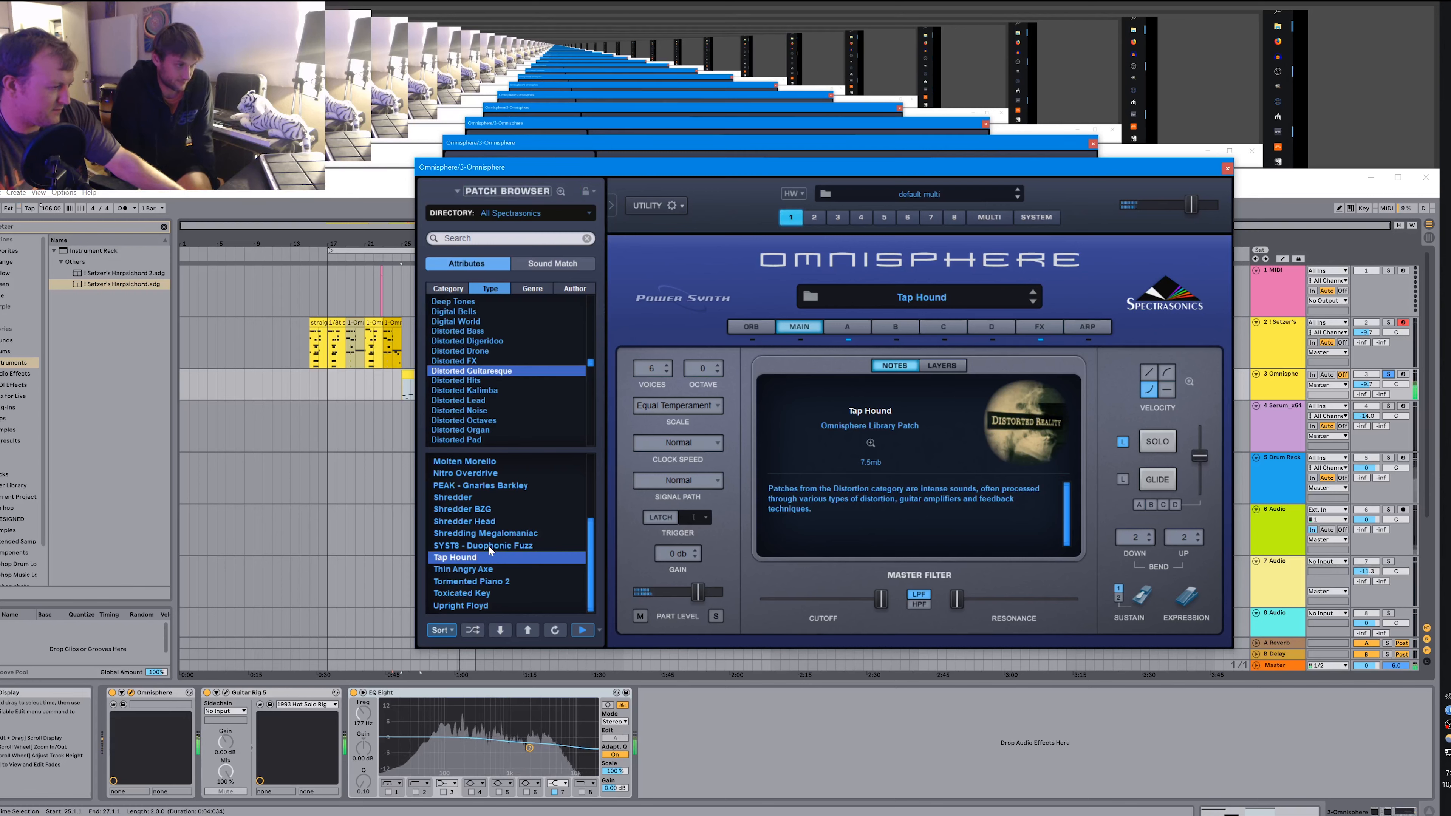
Return to the Burning Evil patch as the sound for the 3 Omnisphere track.
scroll(488, 545, up, 2)
scroll(489, 544, up, 3)
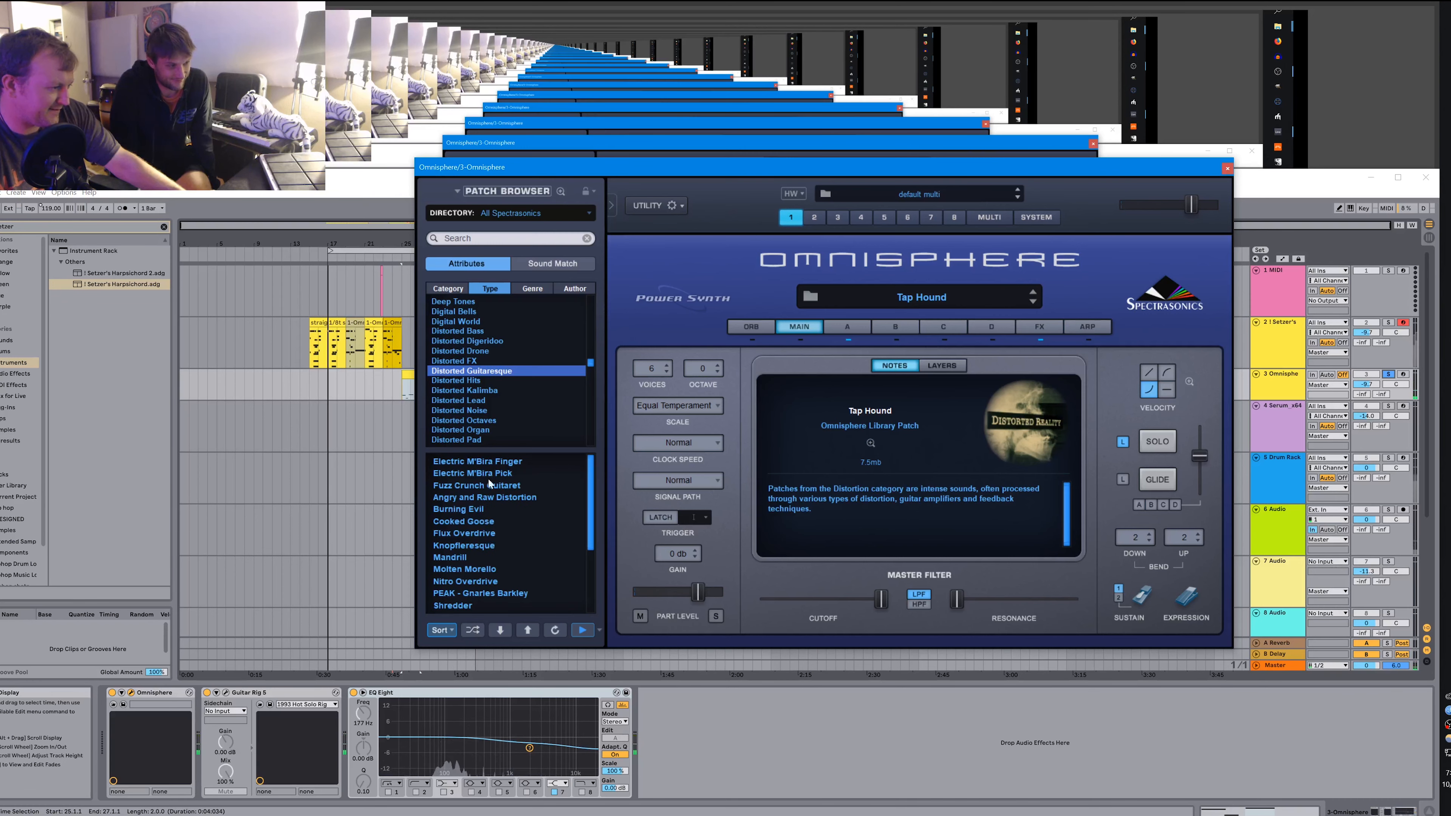
click(483, 508)
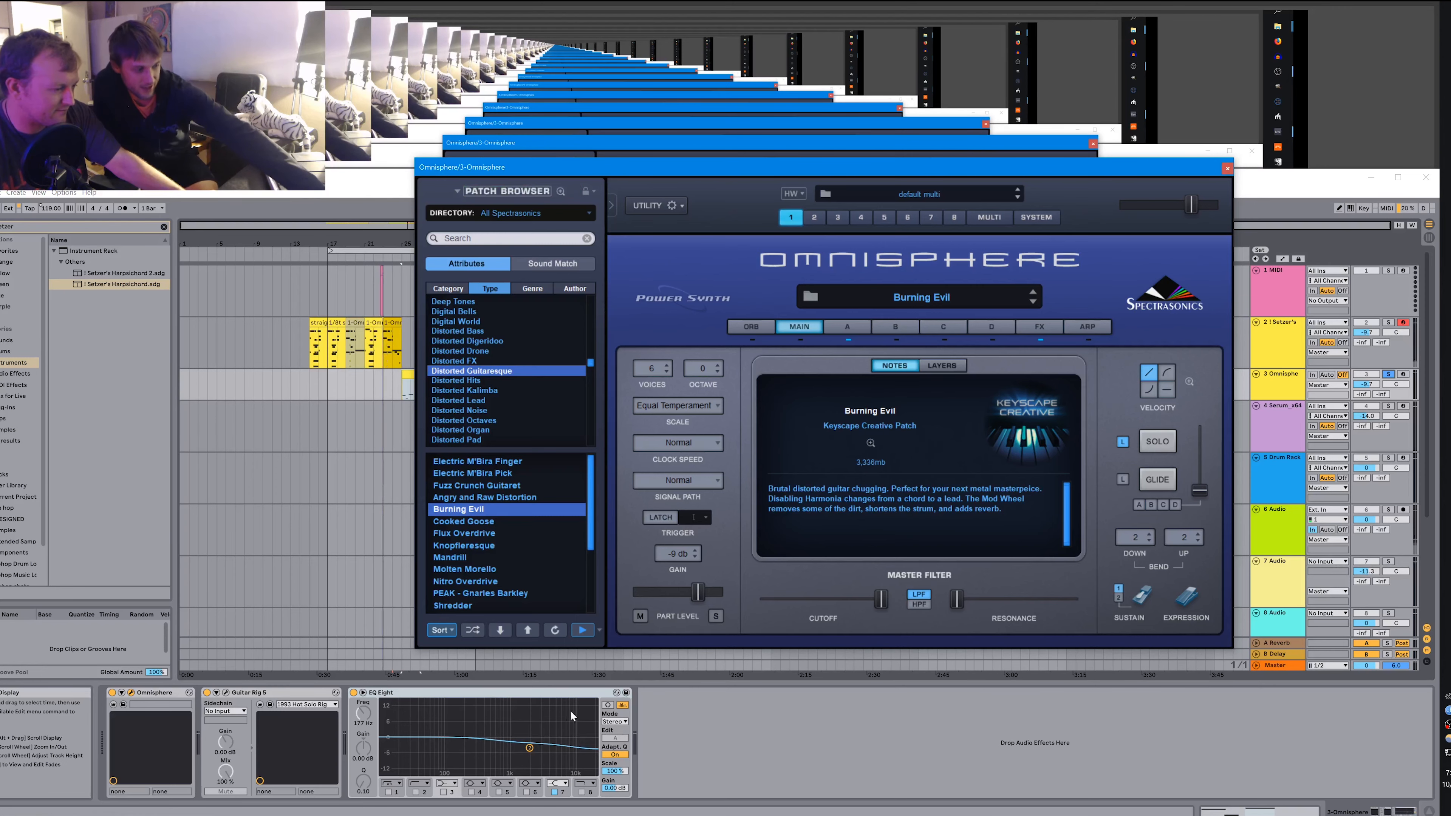
Lower the EQ Eight high shelf on the 3 Omnisphere track to about -10.5 dB near 1.9 kHz while checking it in playback.
drag(529, 748, 527, 756)
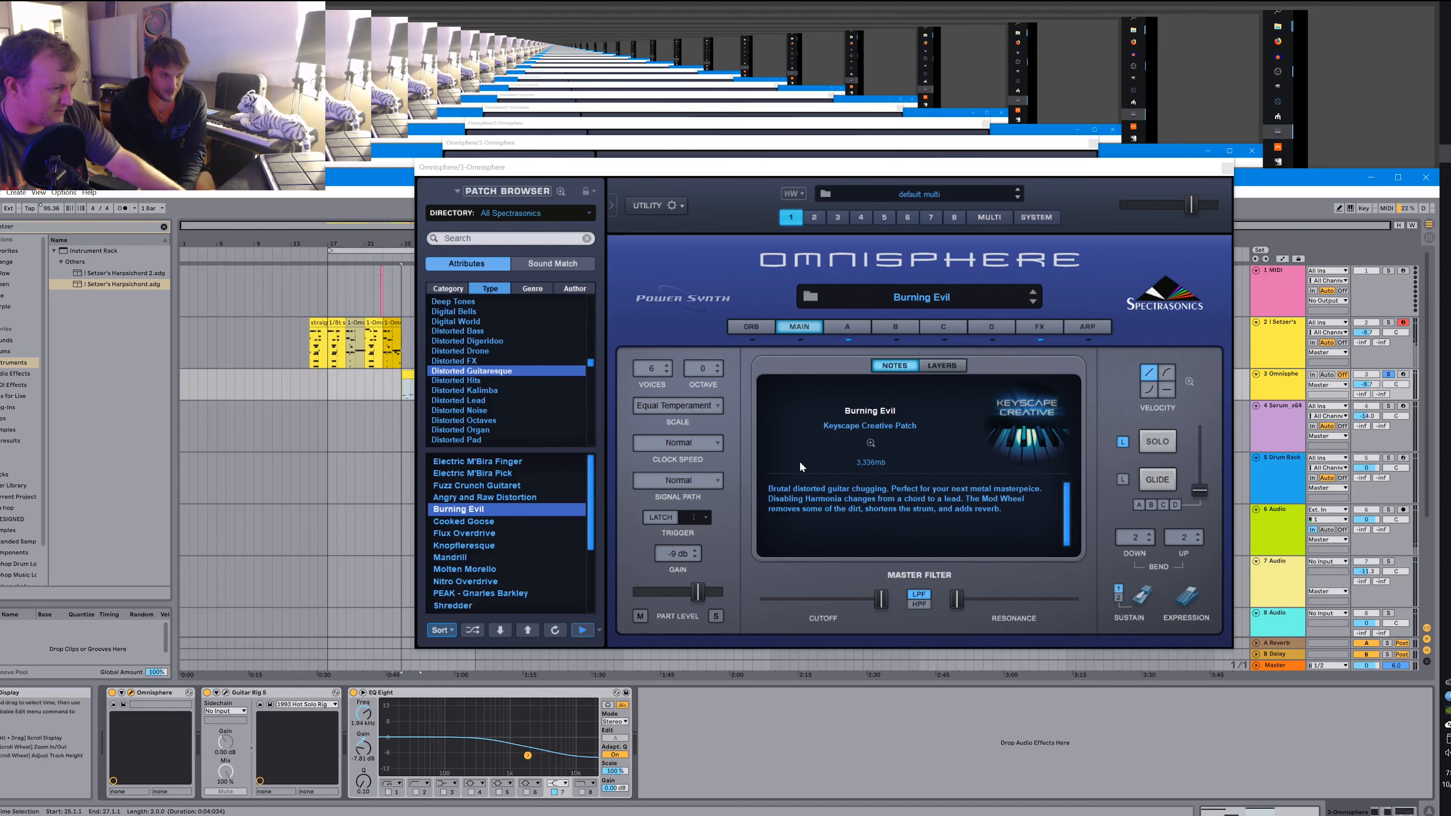
click(790, 615)
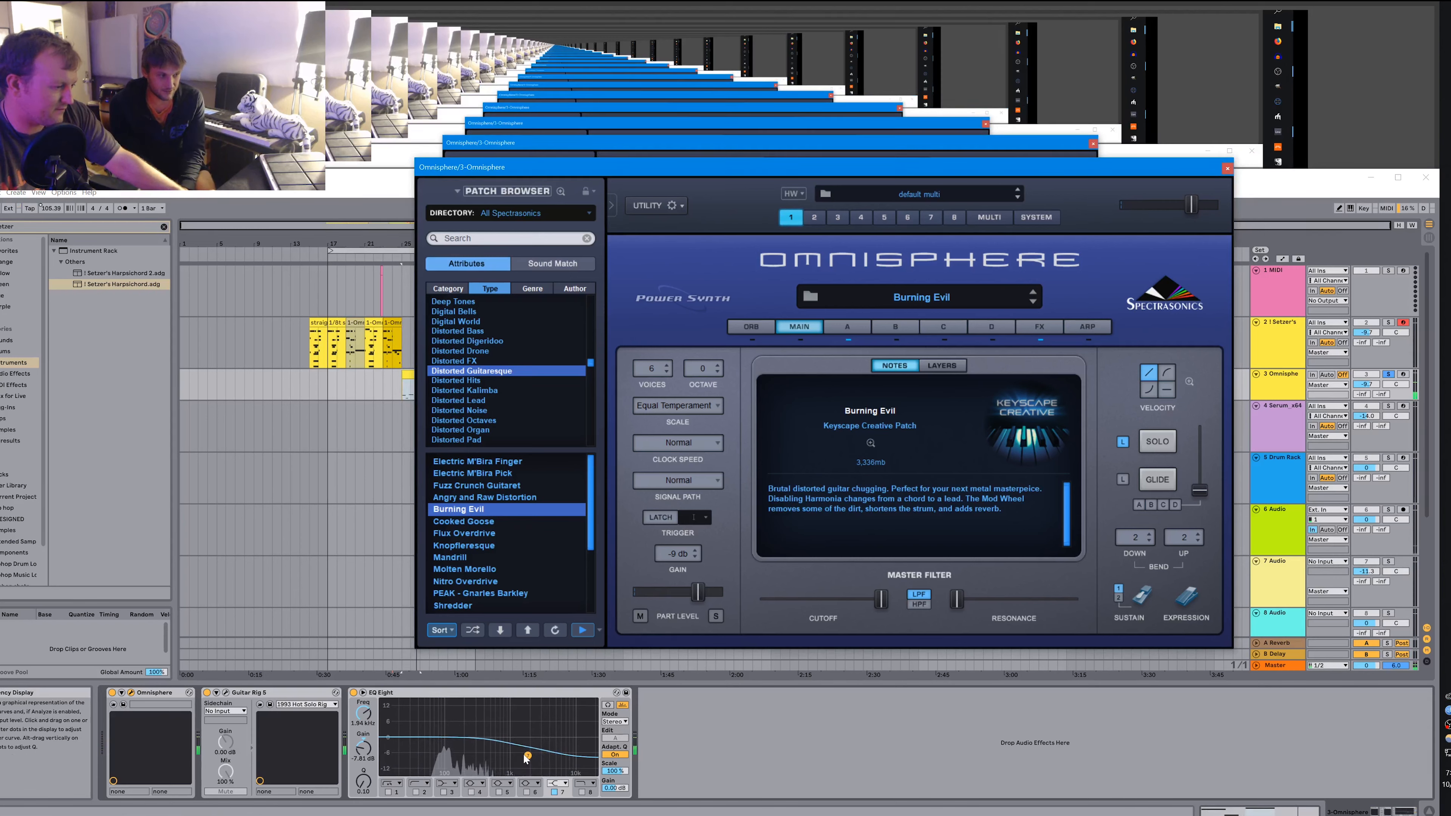
drag(526, 756, 528, 762)
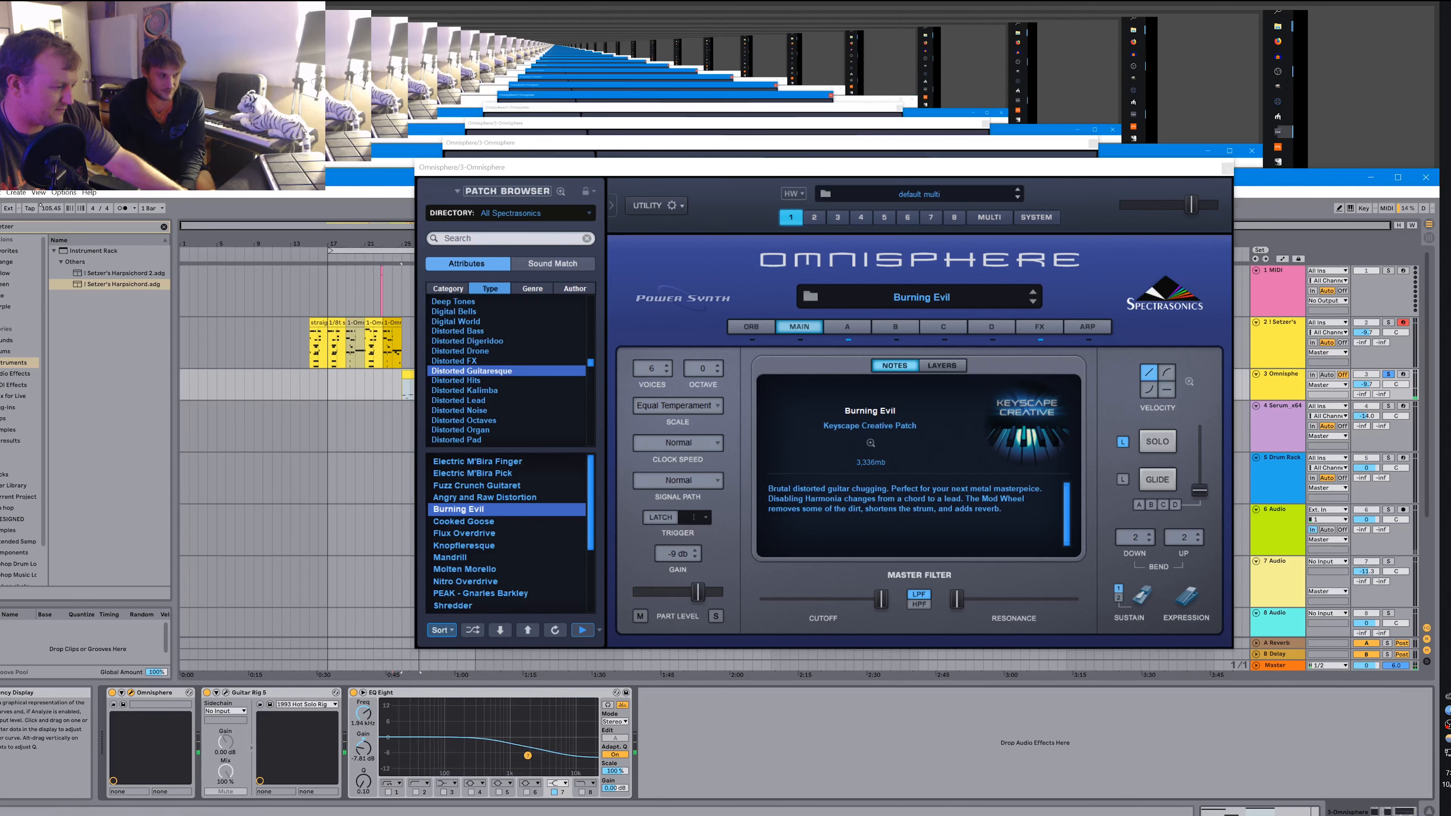
Open the first 3 Omnisphere clip, at bar 25, and lengthen its A2 note slightly past the start of the D#3 note.
click(365, 407)
click(409, 390)
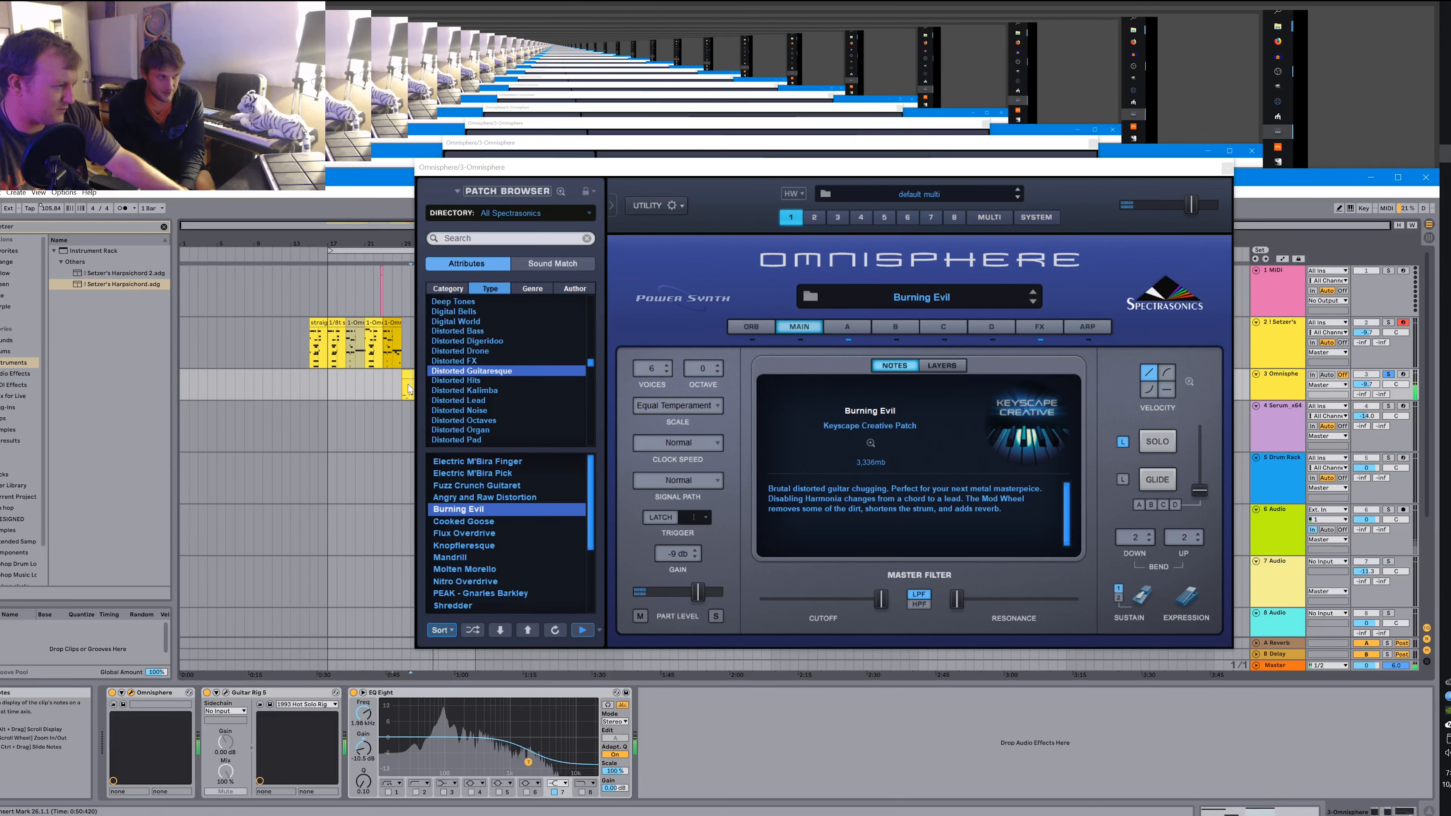
key(shift+Tab)
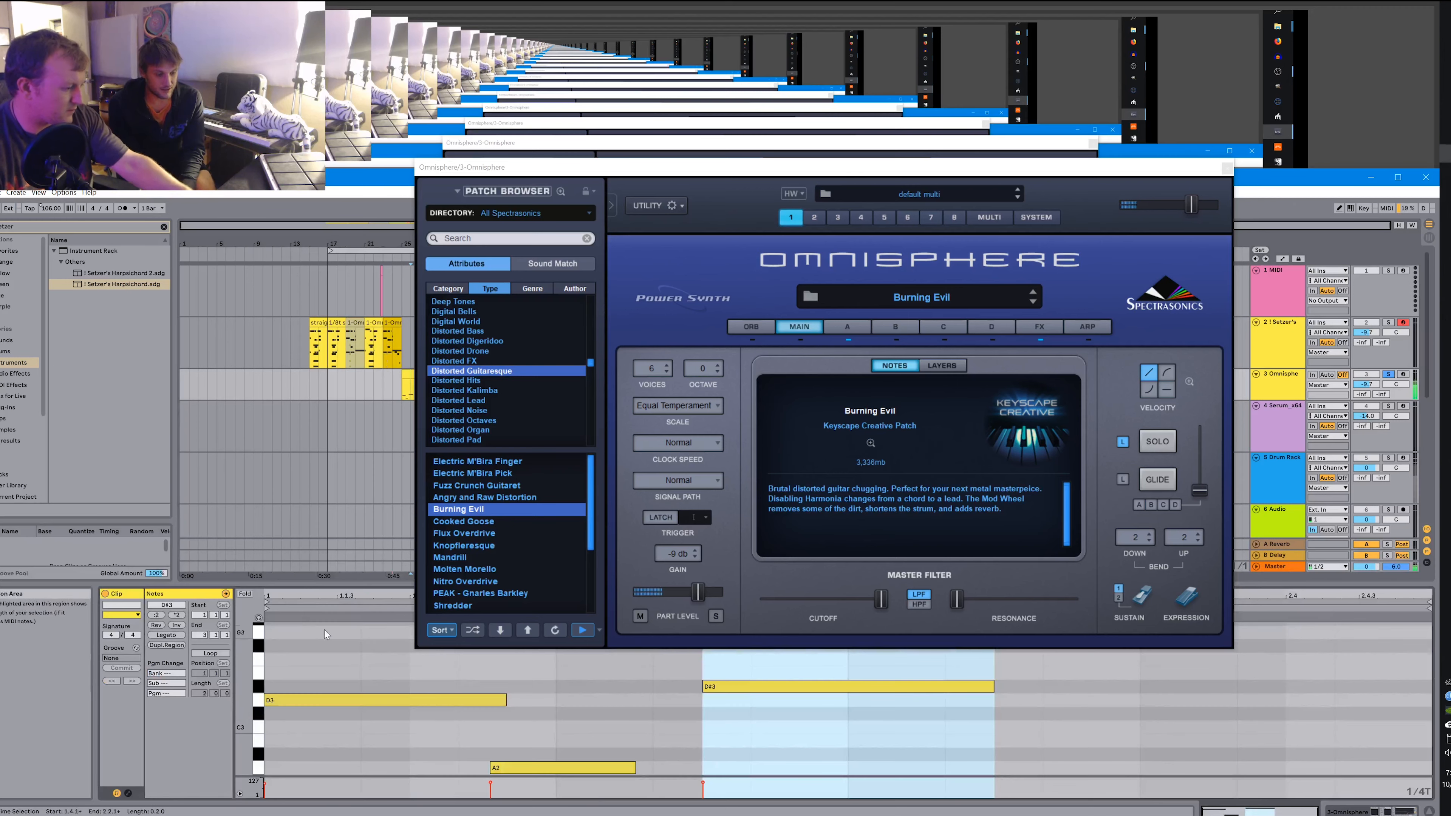
drag(635, 767, 698, 770)
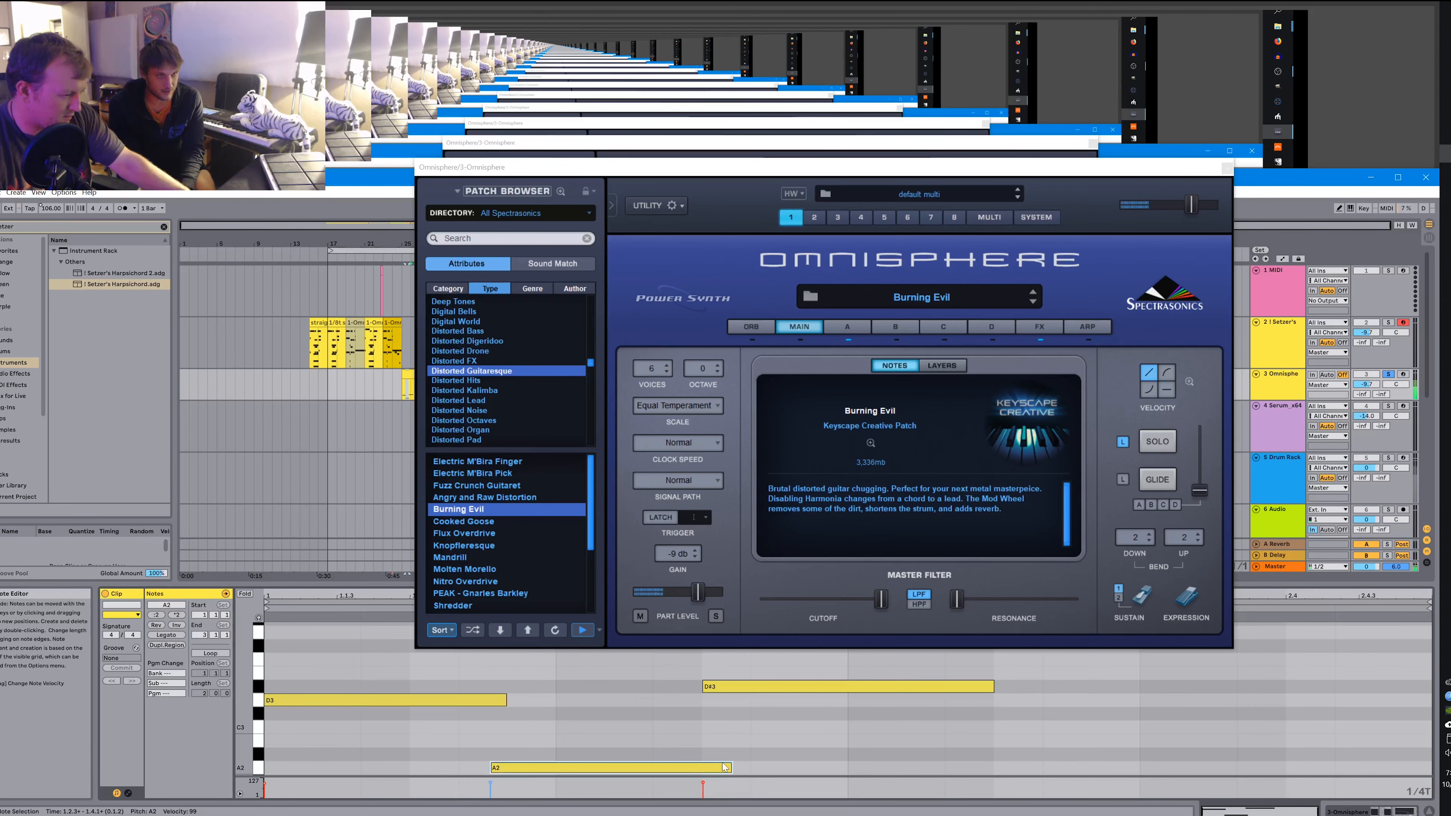
Move the Omnisphere window clear of the clips and lengthen the first clip's D#3 note to about 2.3.3.
click(329, 442)
drag(686, 177, 882, 106)
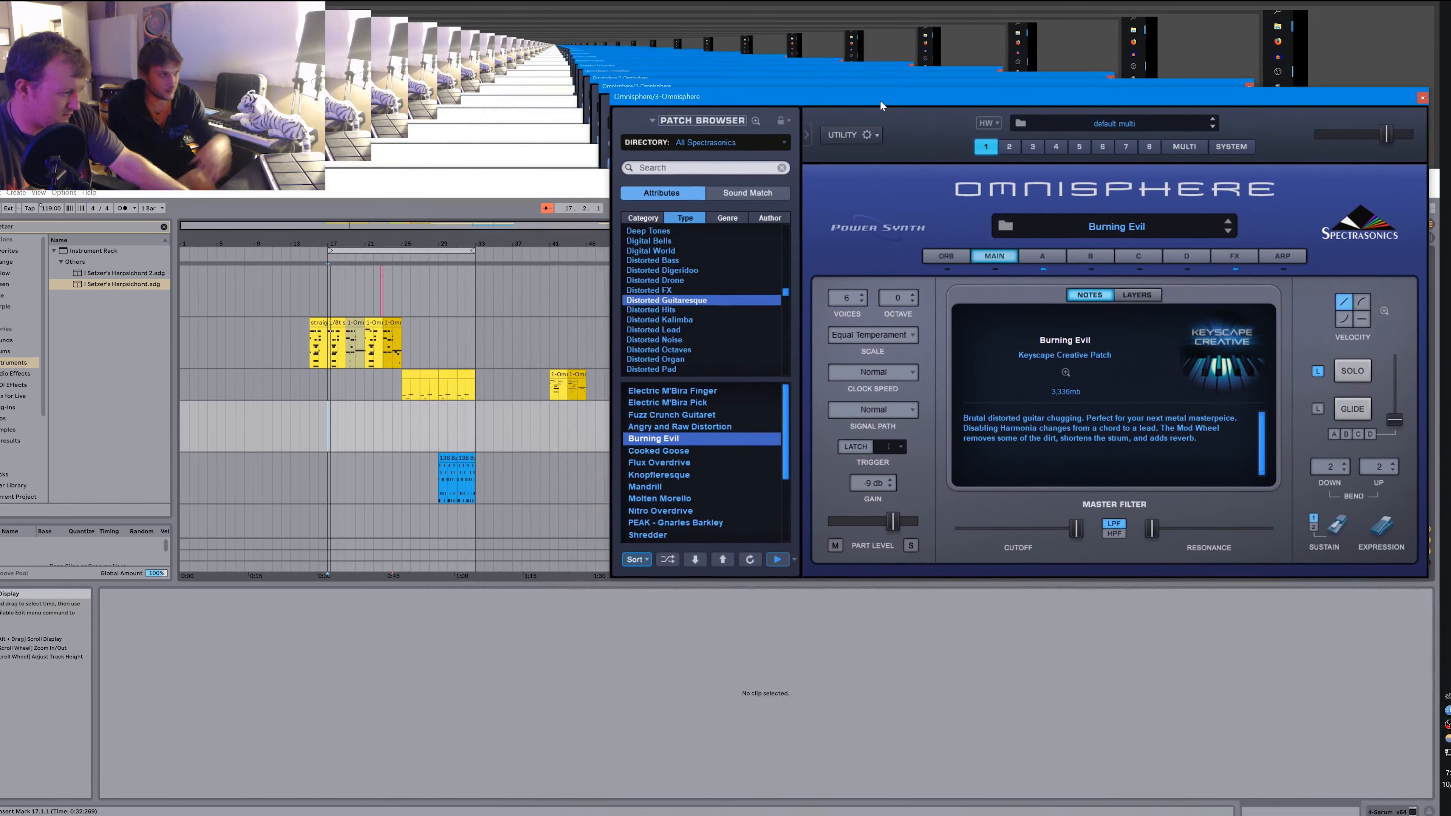
click(416, 399)
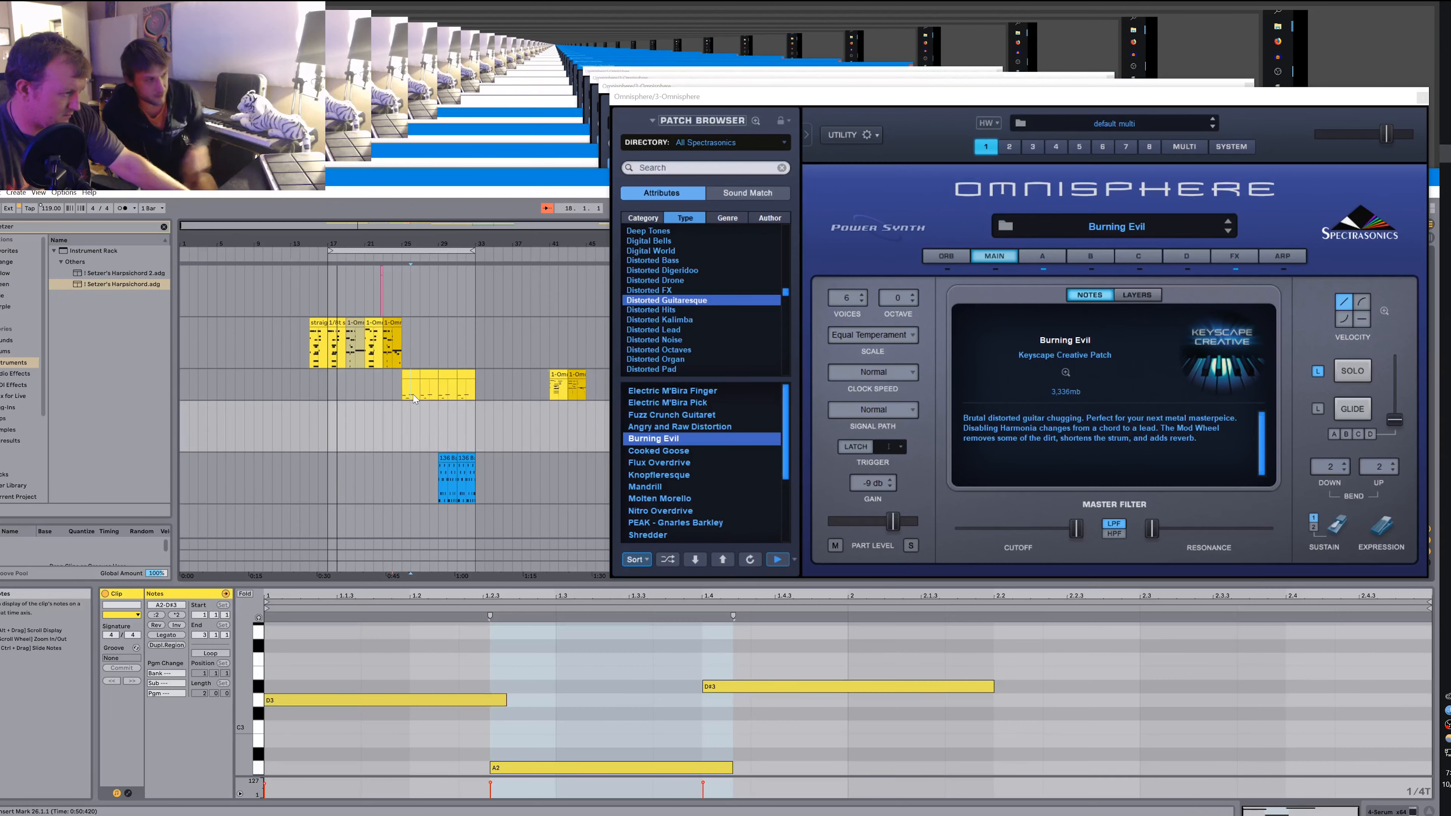
click(994, 685)
drag(994, 686, 1234, 685)
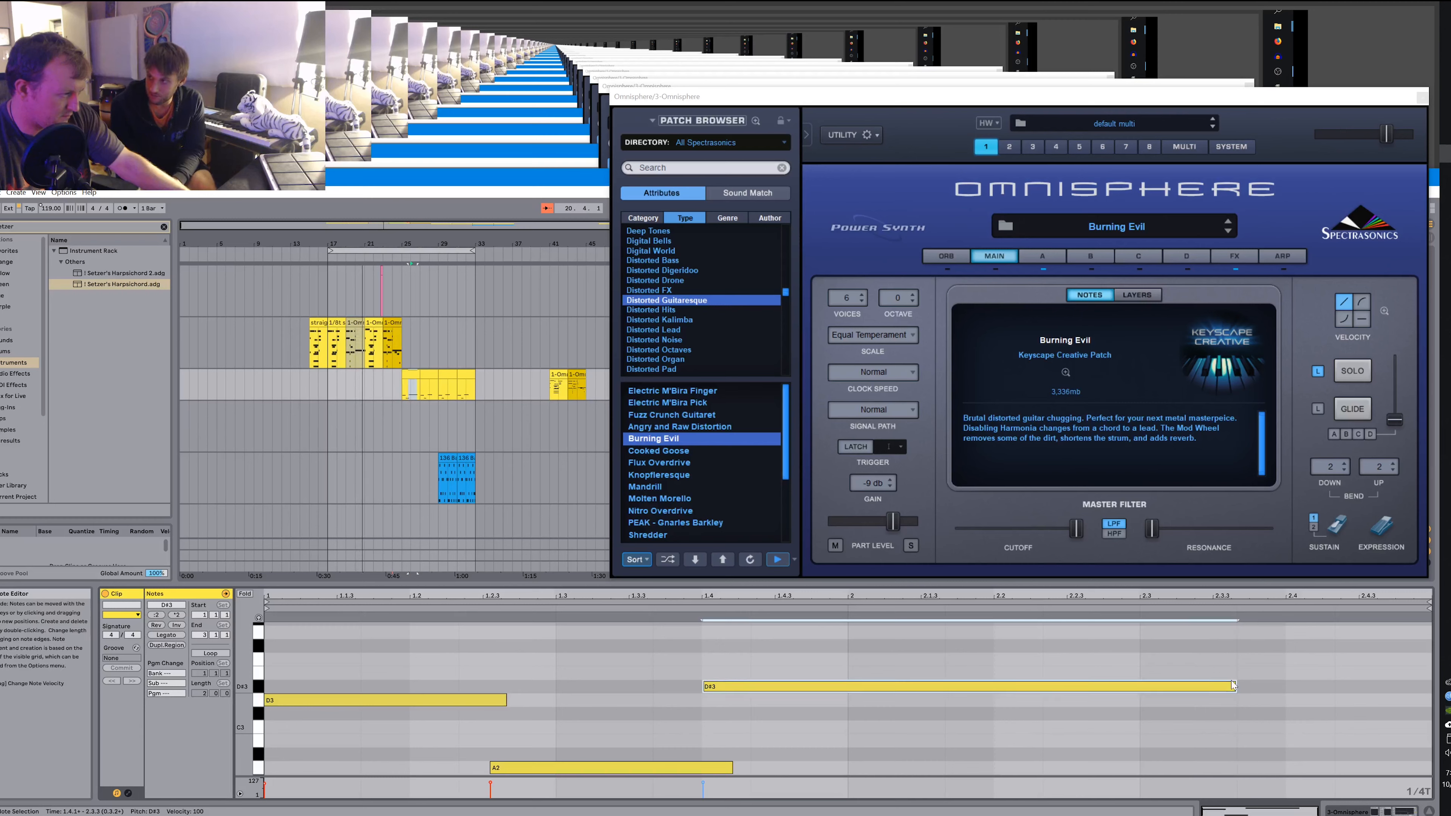
Play back the edited clip and shorten its A2 note to end just before the D#3 note starts.
click(412, 376)
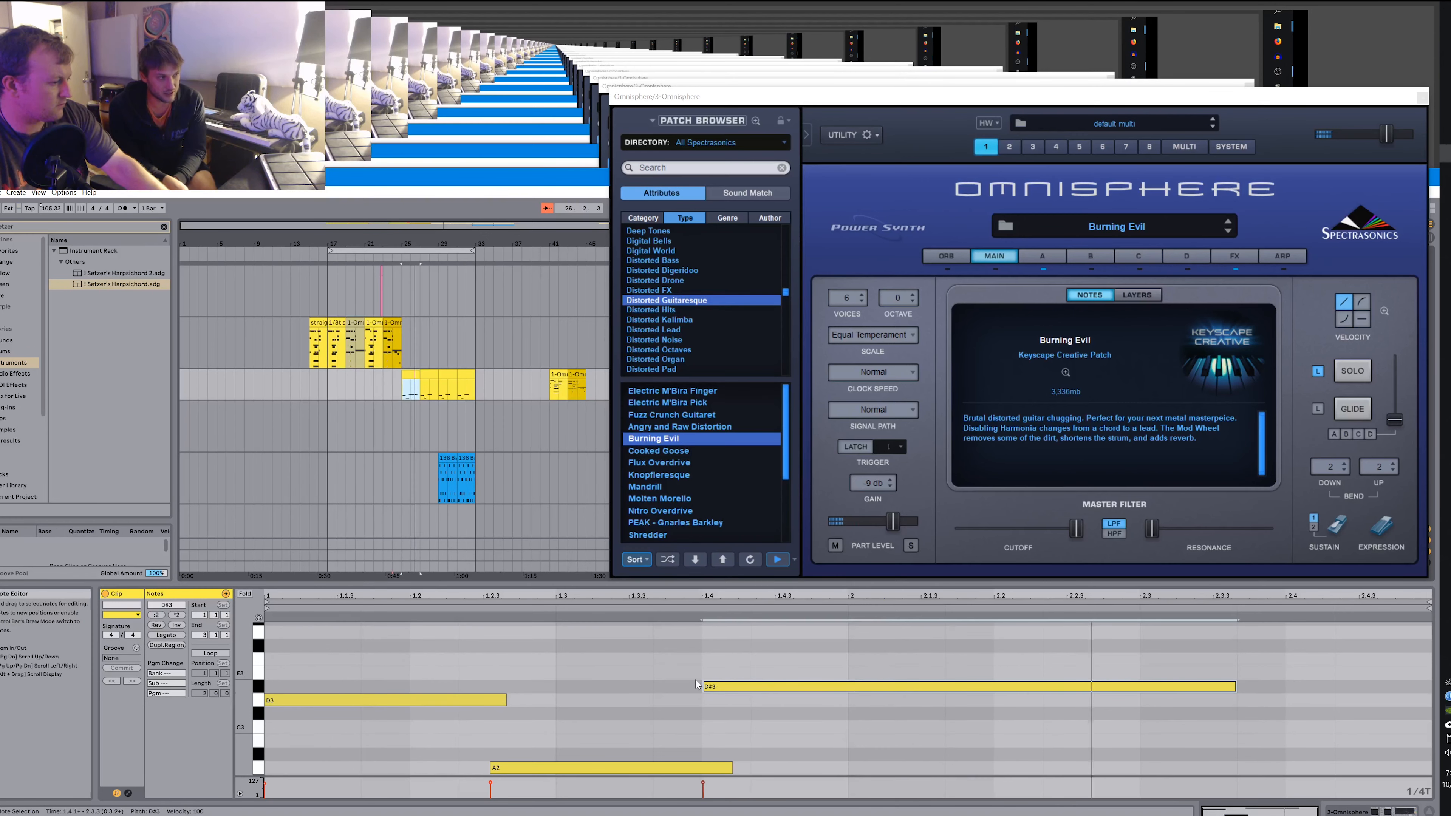
click(729, 770)
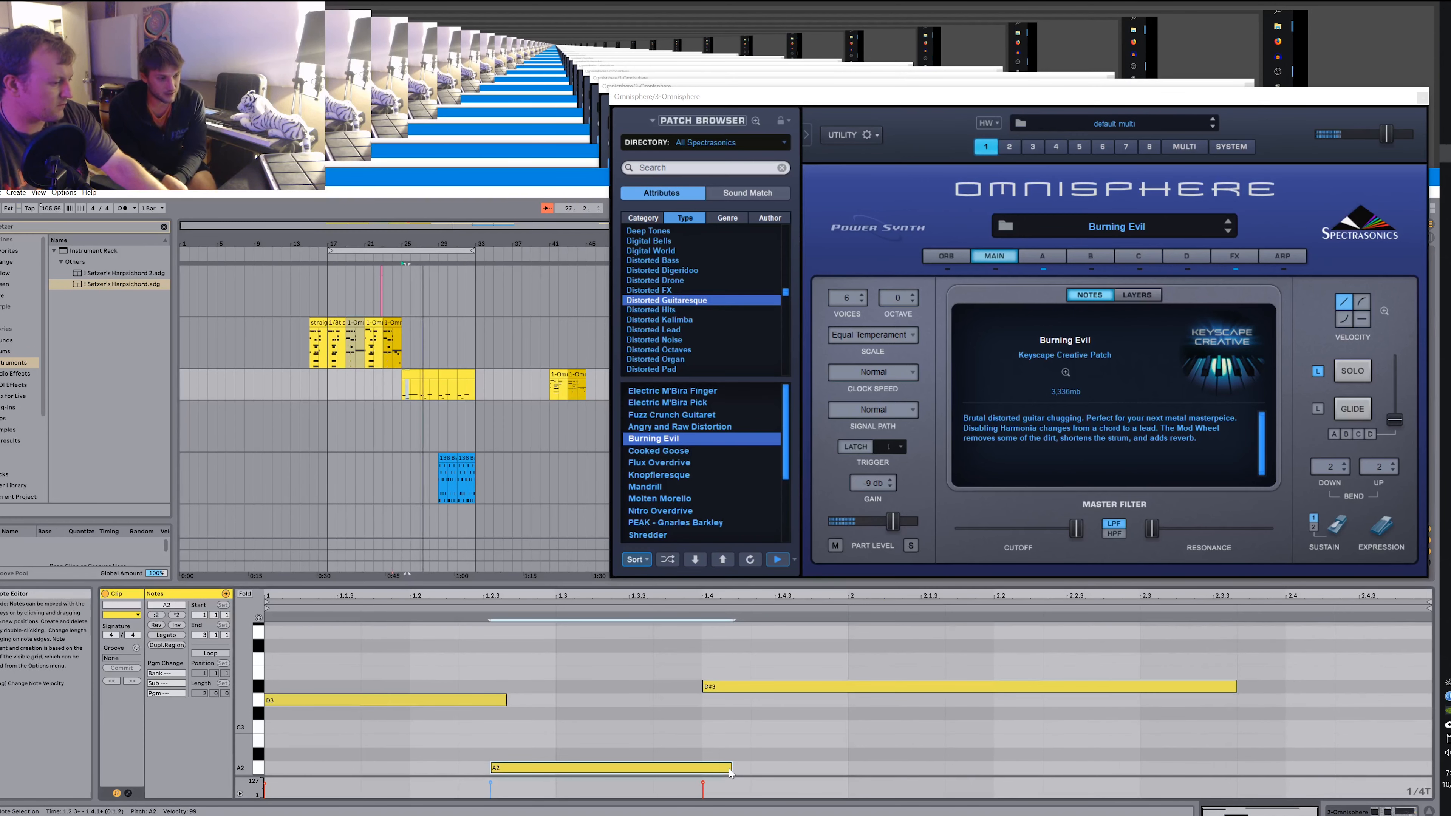
drag(733, 767, 694, 766)
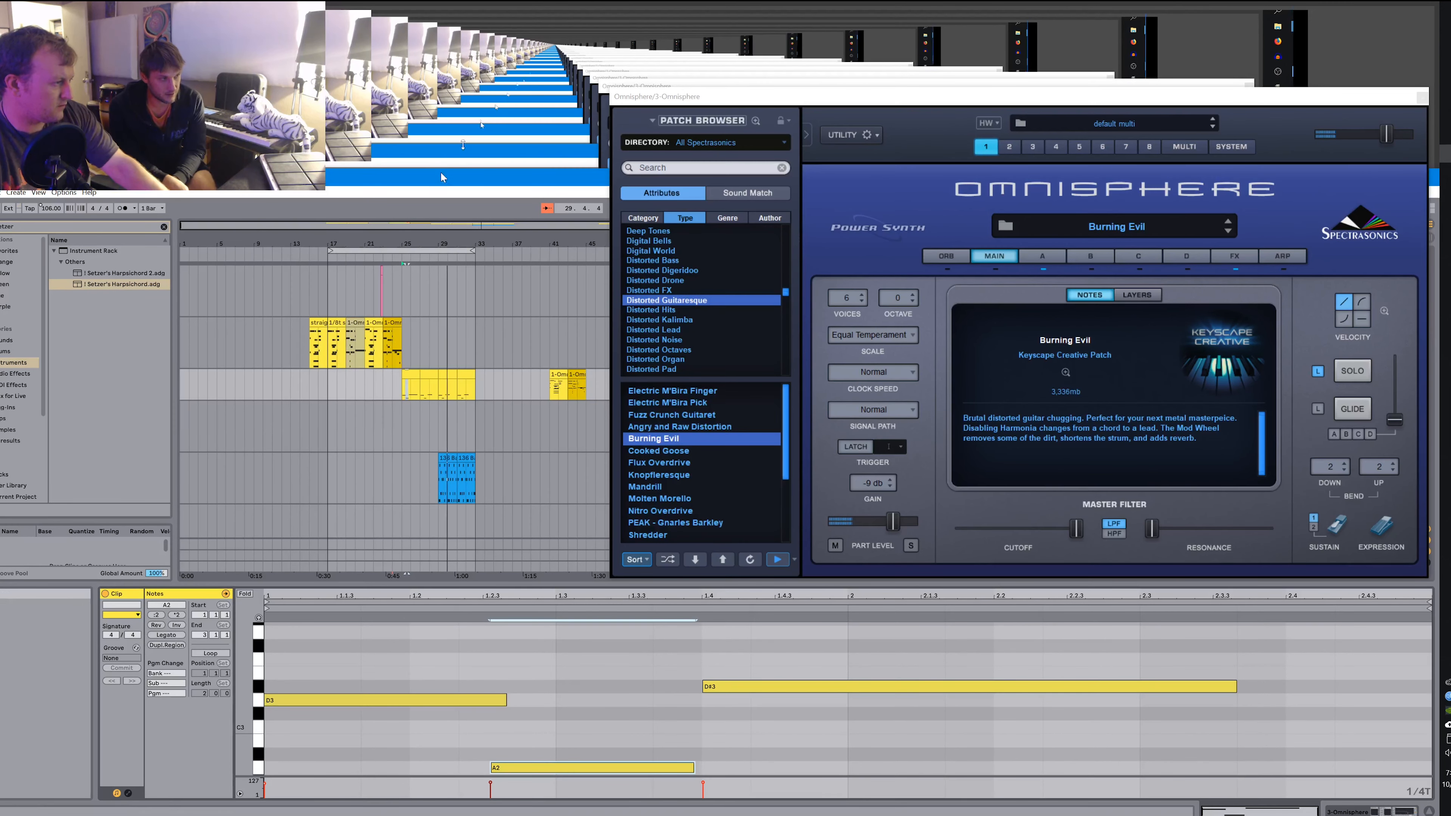
Start the arrangement loop at bar 25 and lengthen the first clip's D#3 note to the clip's end at bar 27.
click(402, 388)
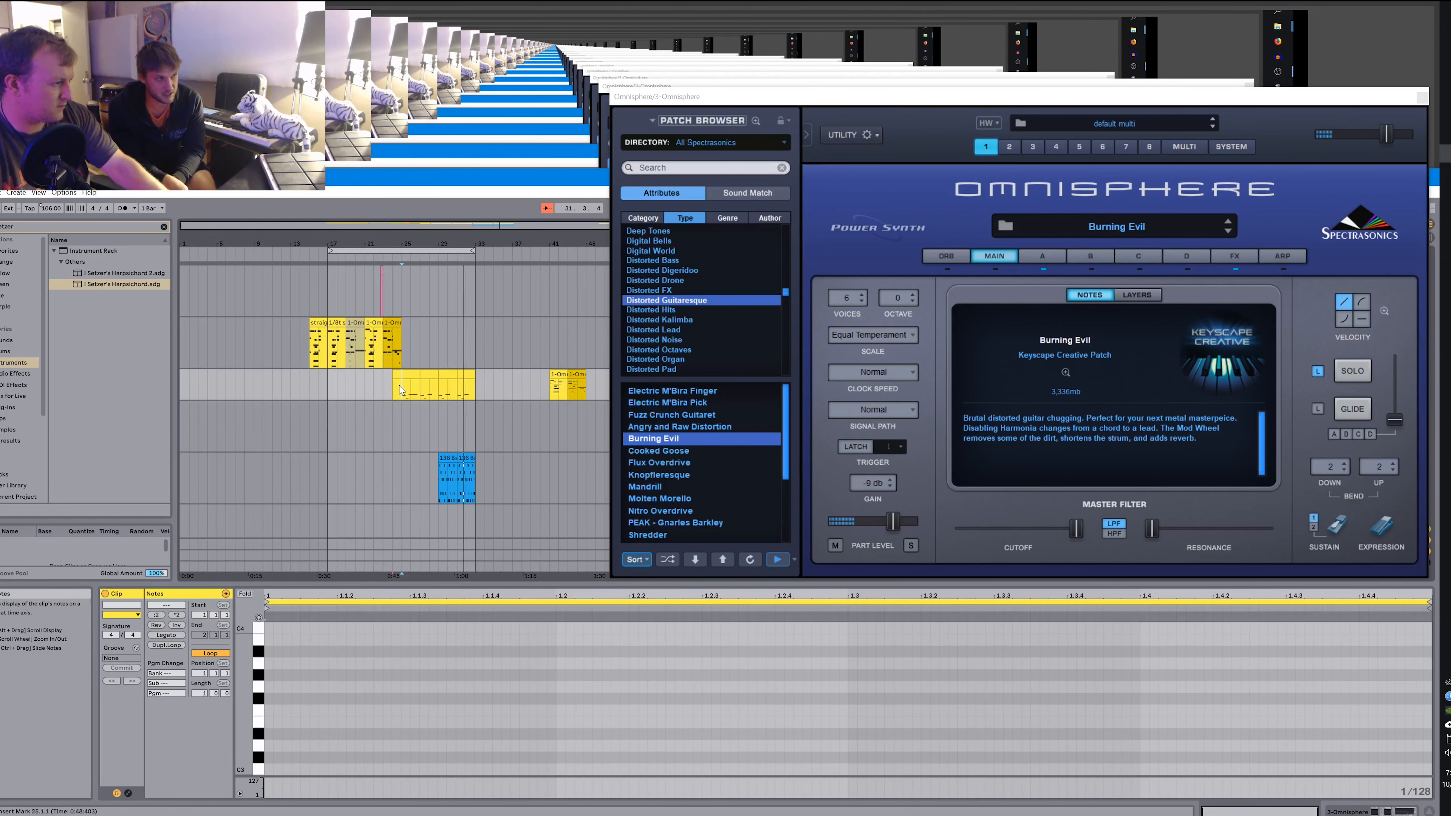
click(400, 389)
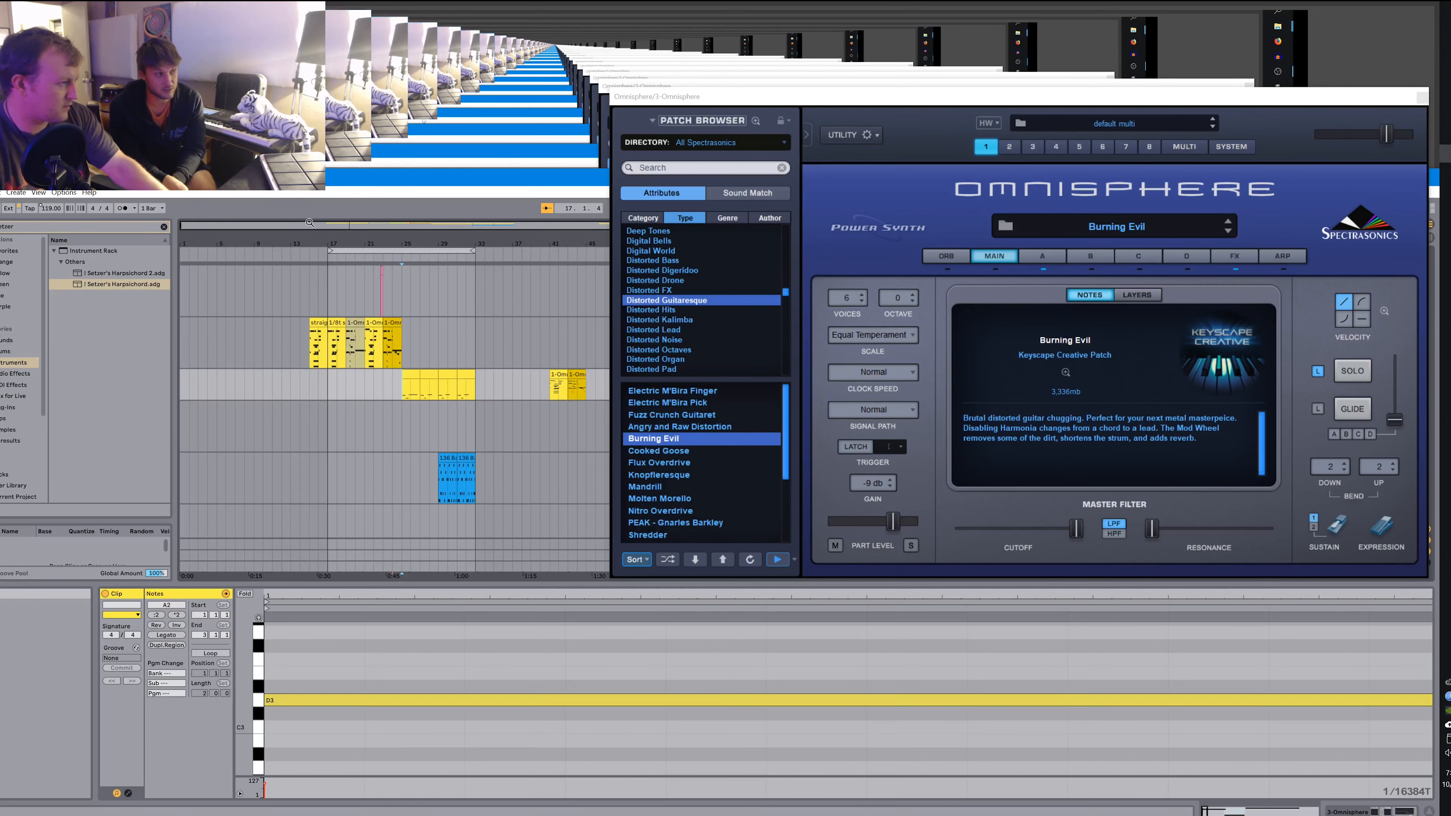
drag(328, 256, 402, 256)
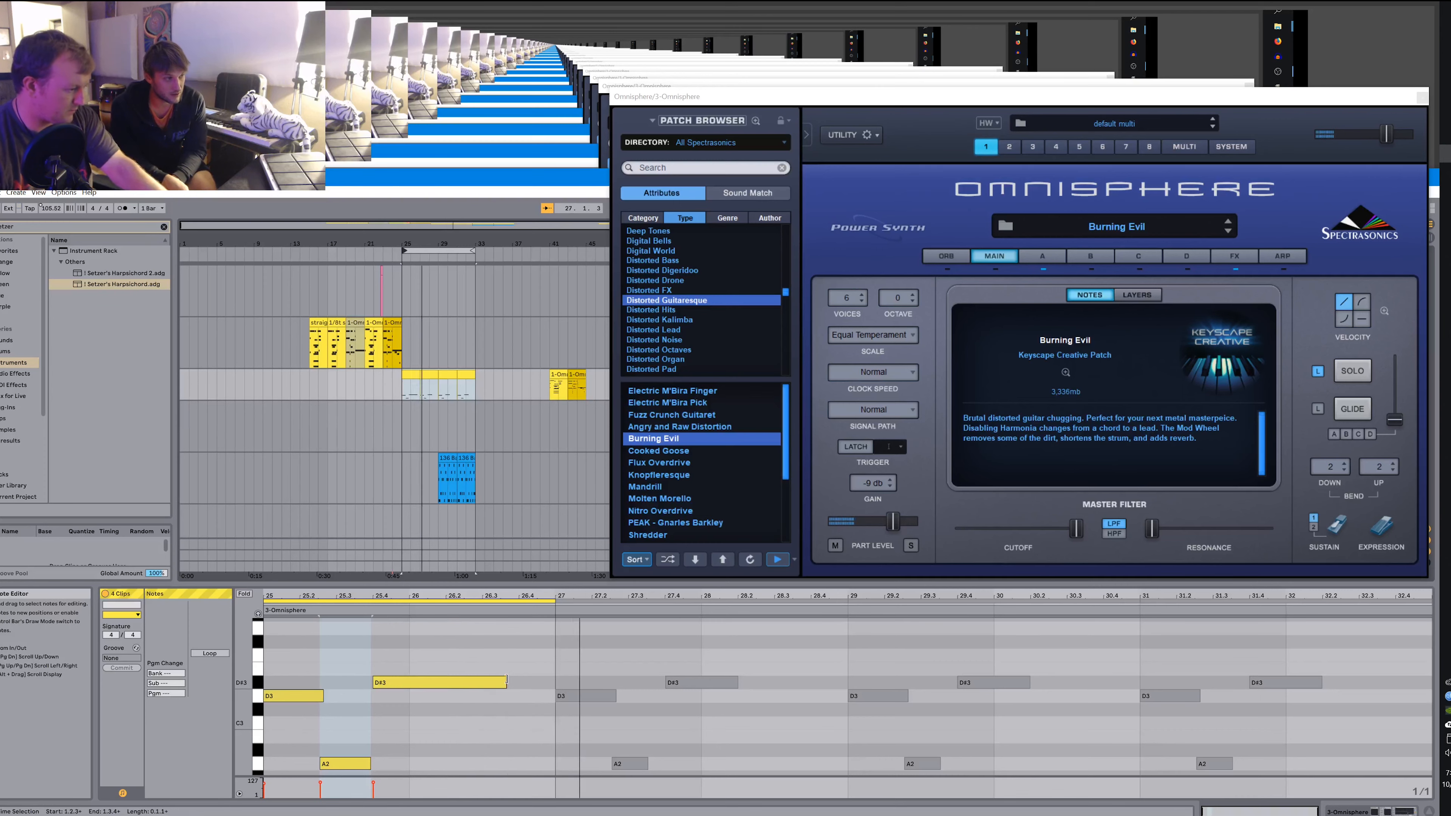
drag(505, 680, 560, 678)
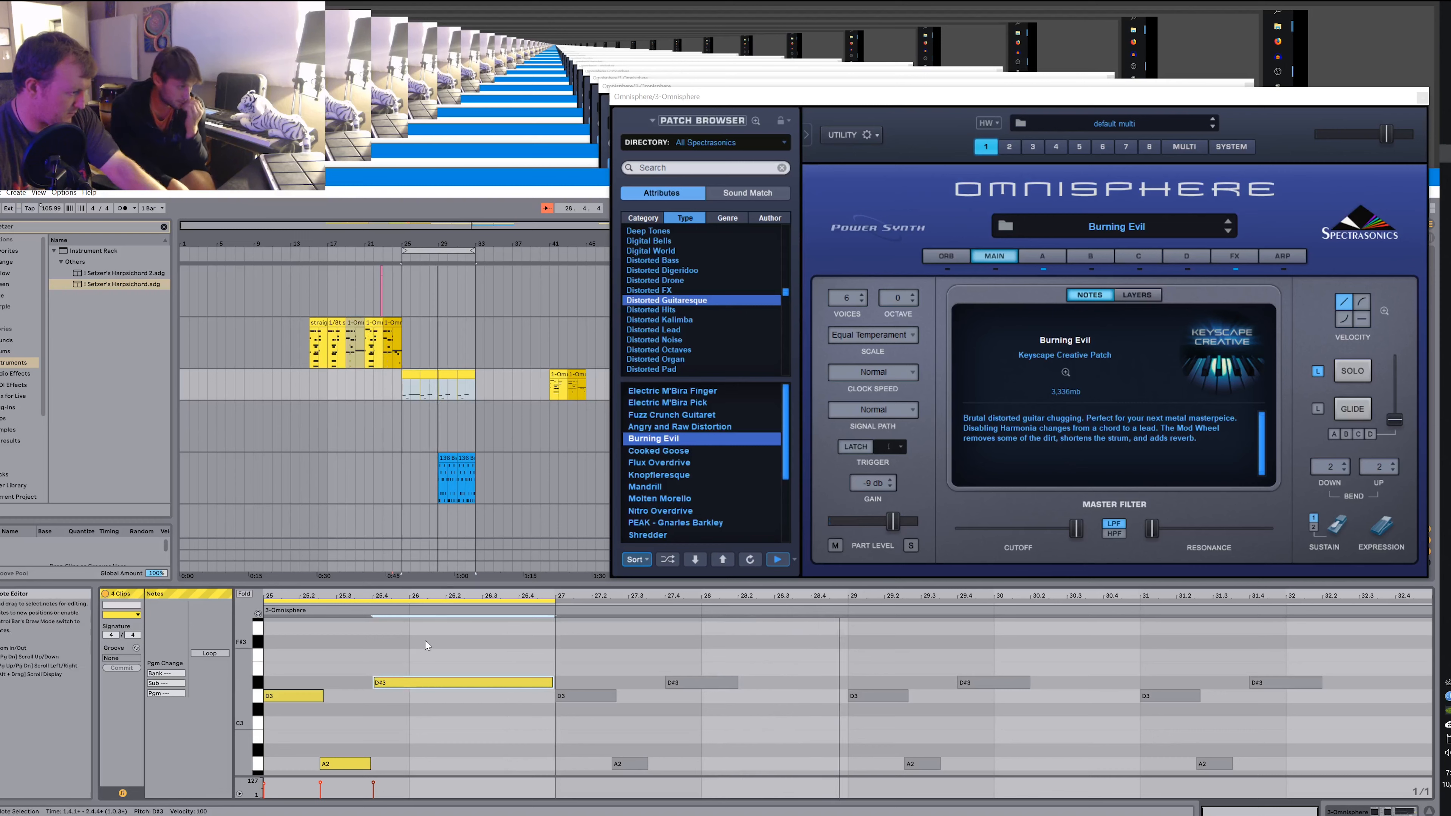
click(412, 375)
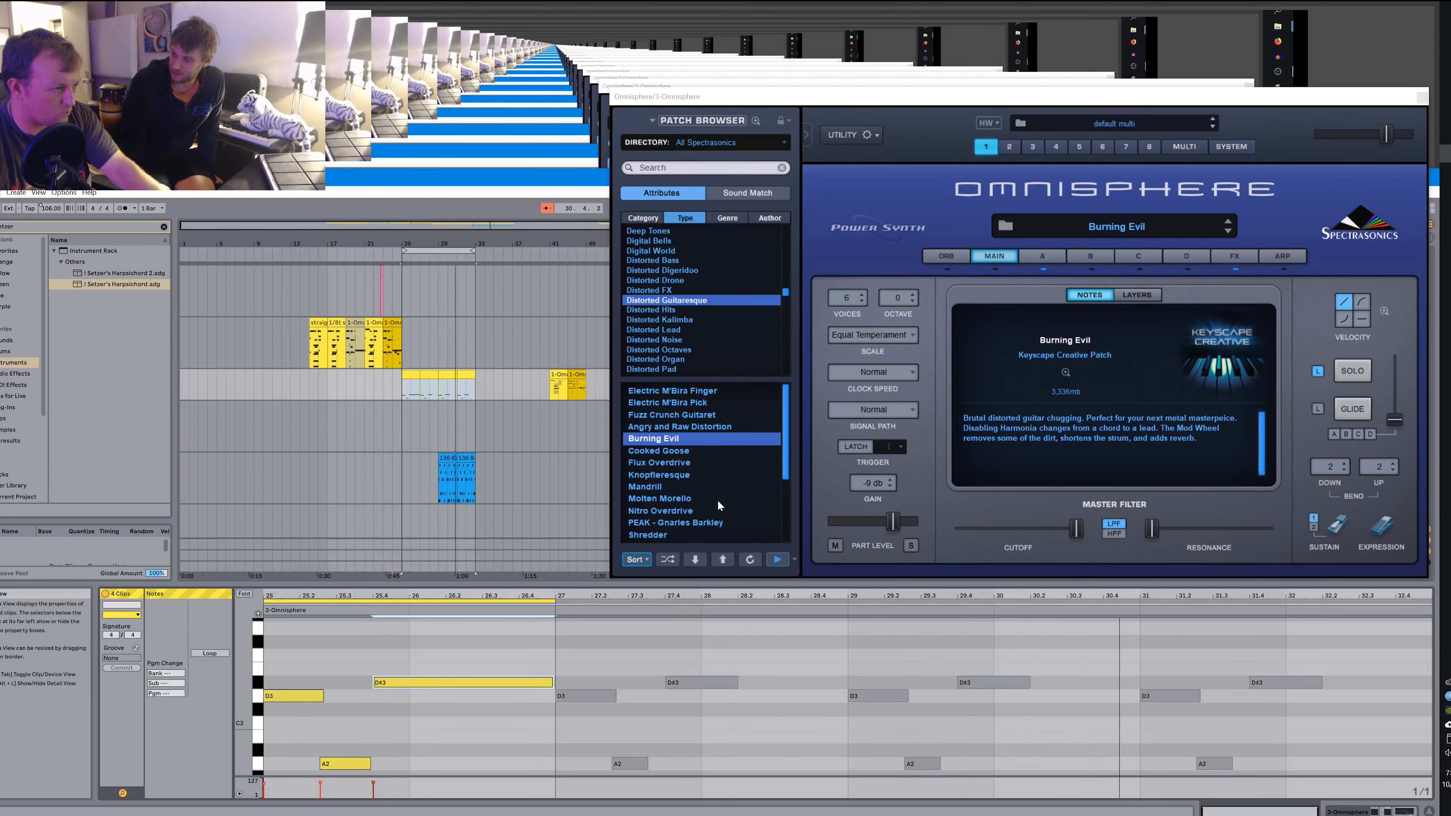
Load the Knopfleresque patch on the 3 Omnisphere track and audition it with the looped clips.
scroll(695, 480, down, 1)
click(666, 439)
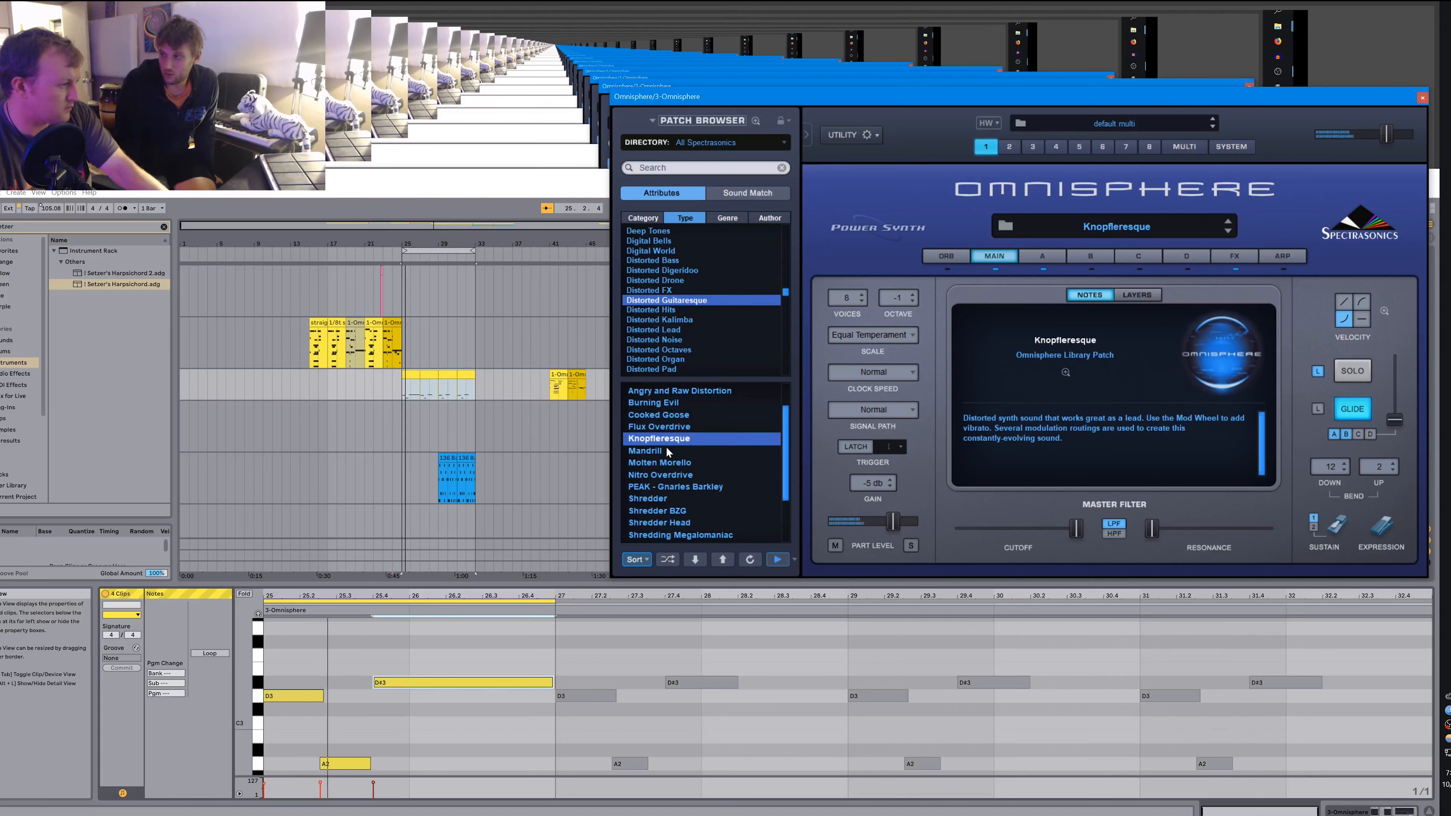
scroll(669, 451, down, 1)
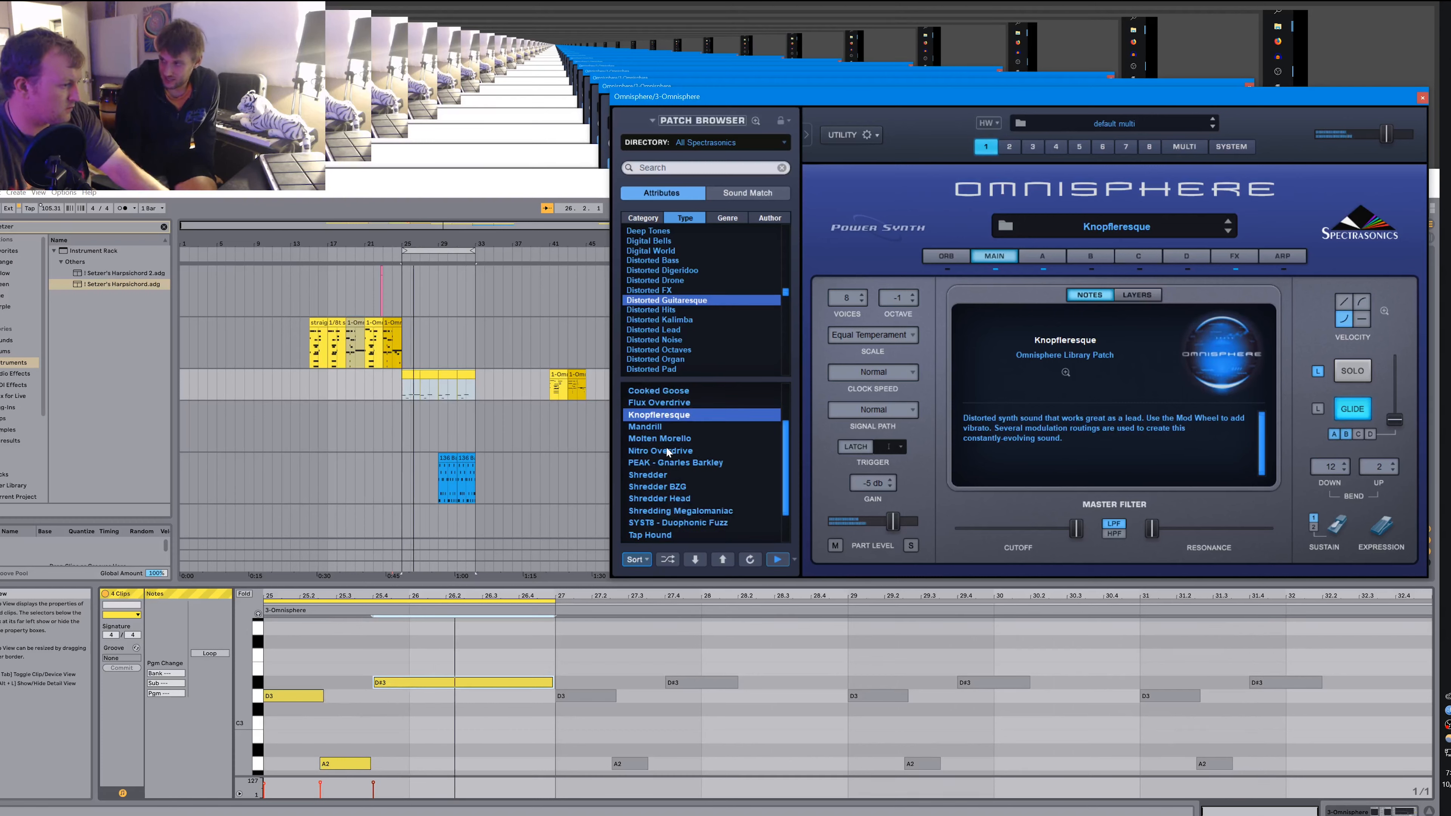
scroll(669, 452, down, 2)
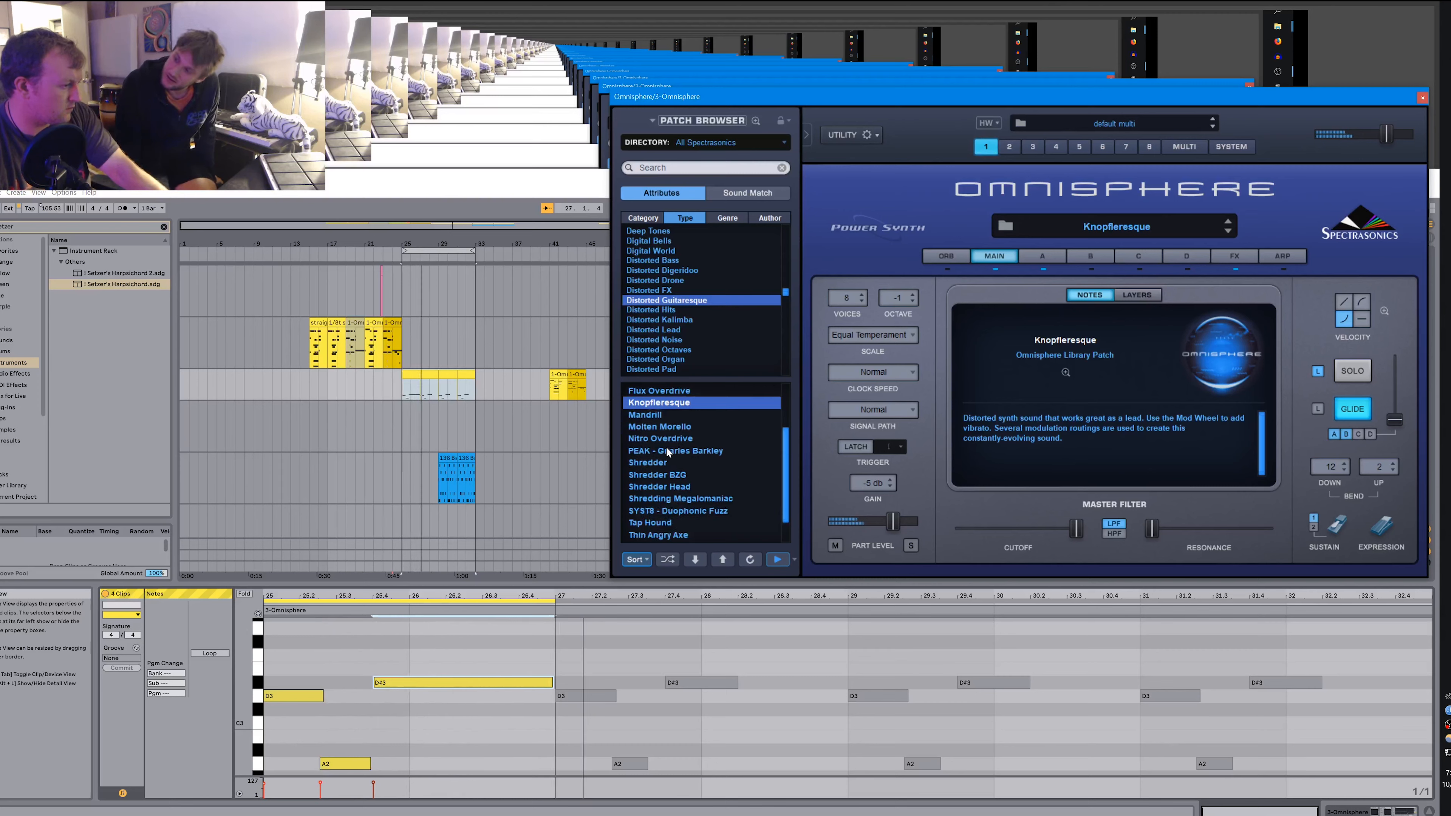
click(553, 685)
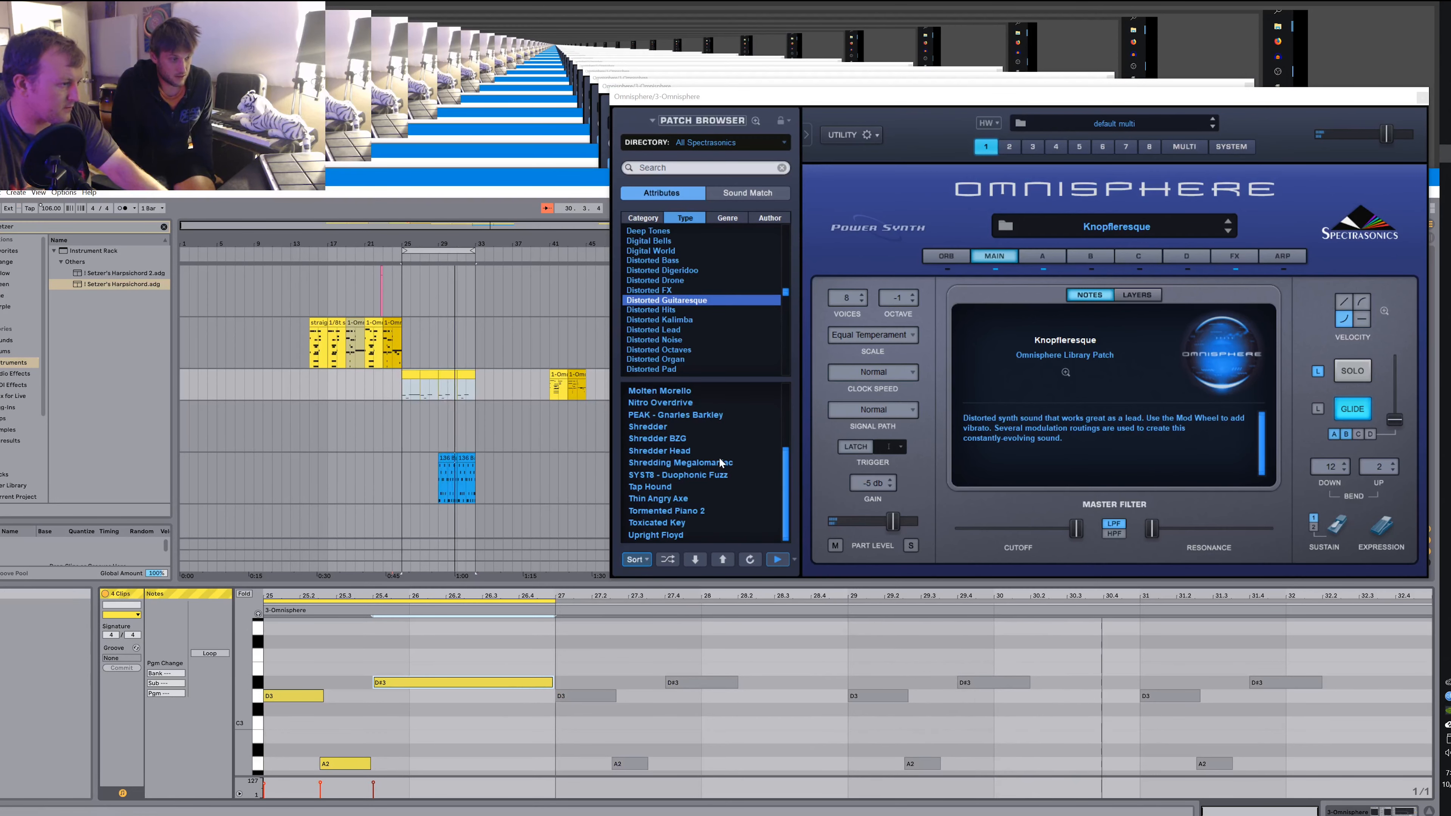
click(492, 516)
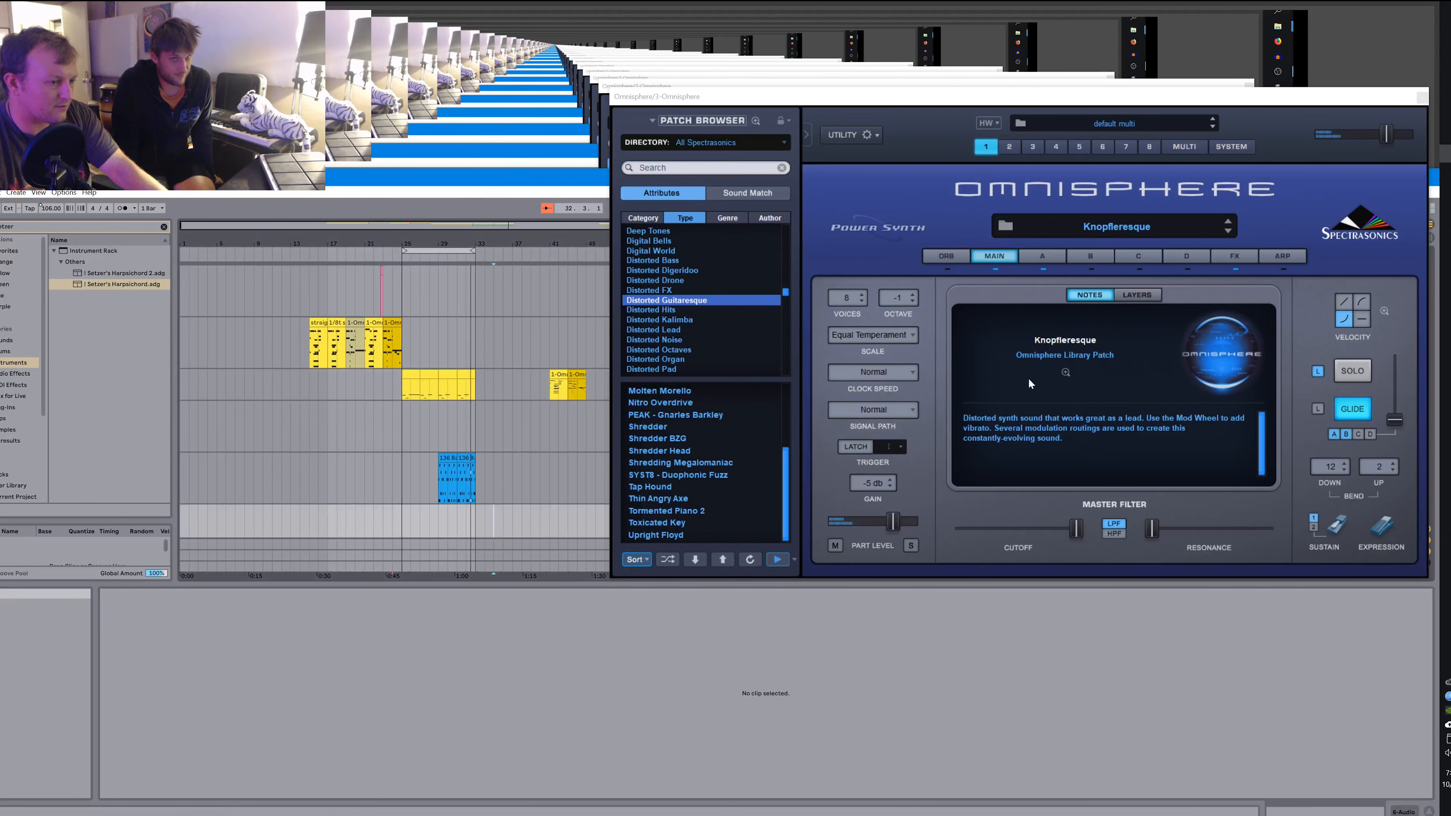
Duplicate the first 3 Omnisphere clip up to bar 33, play it back, and shorten the D#3 note in the last copy.
click(413, 375)
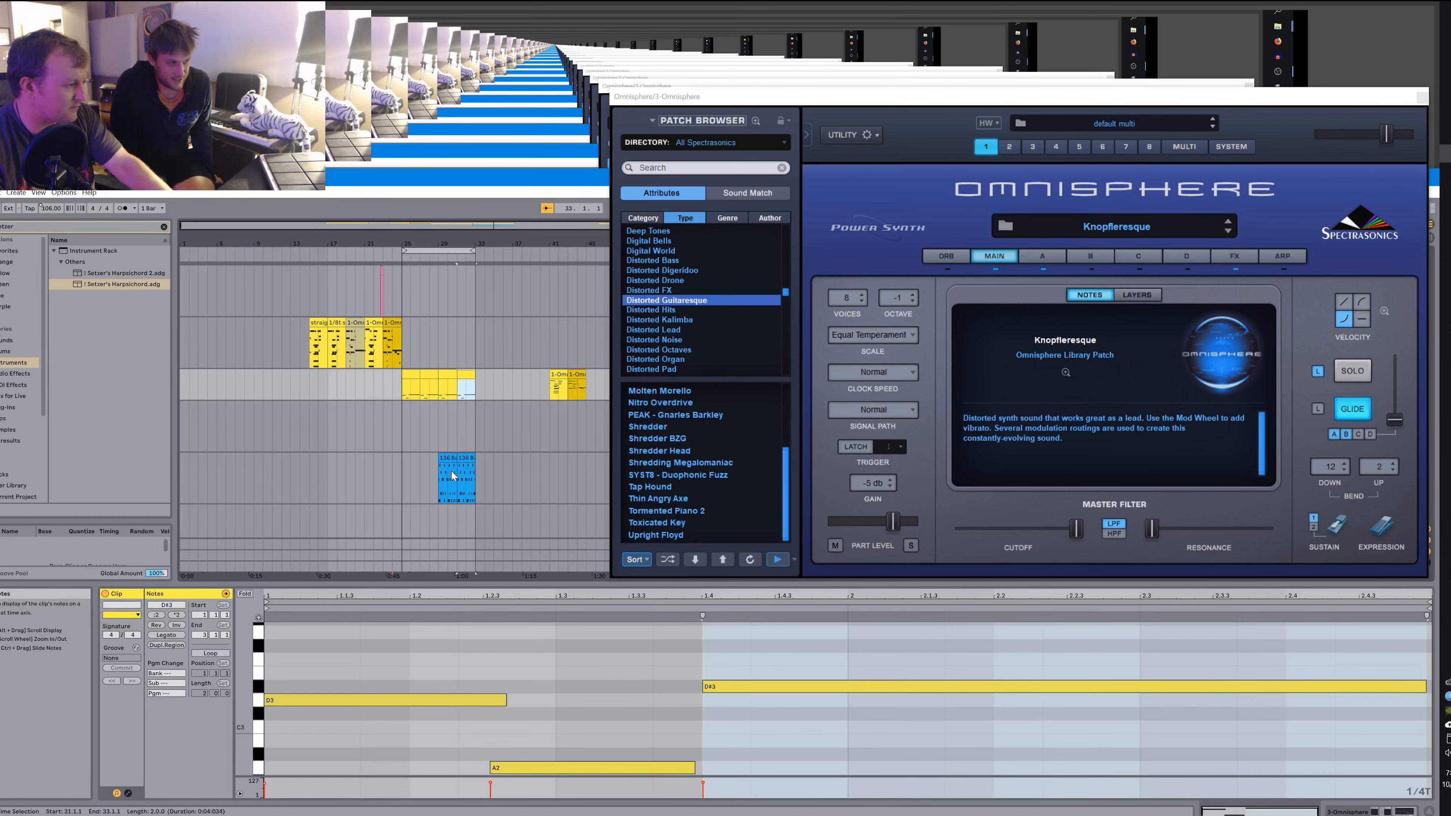
key(space)
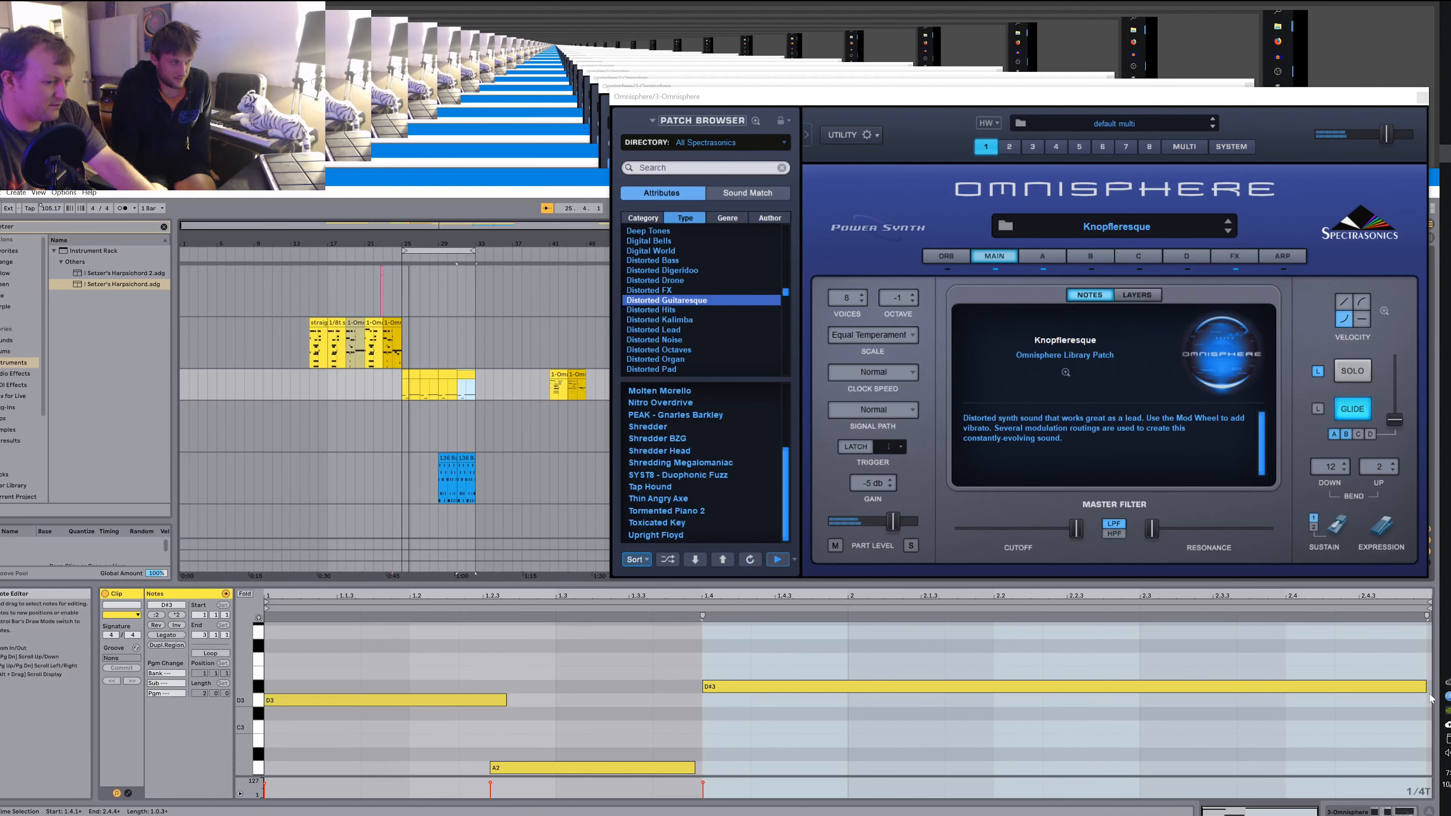
drag(1425, 685, 1384, 685)
key(space)
key(space)
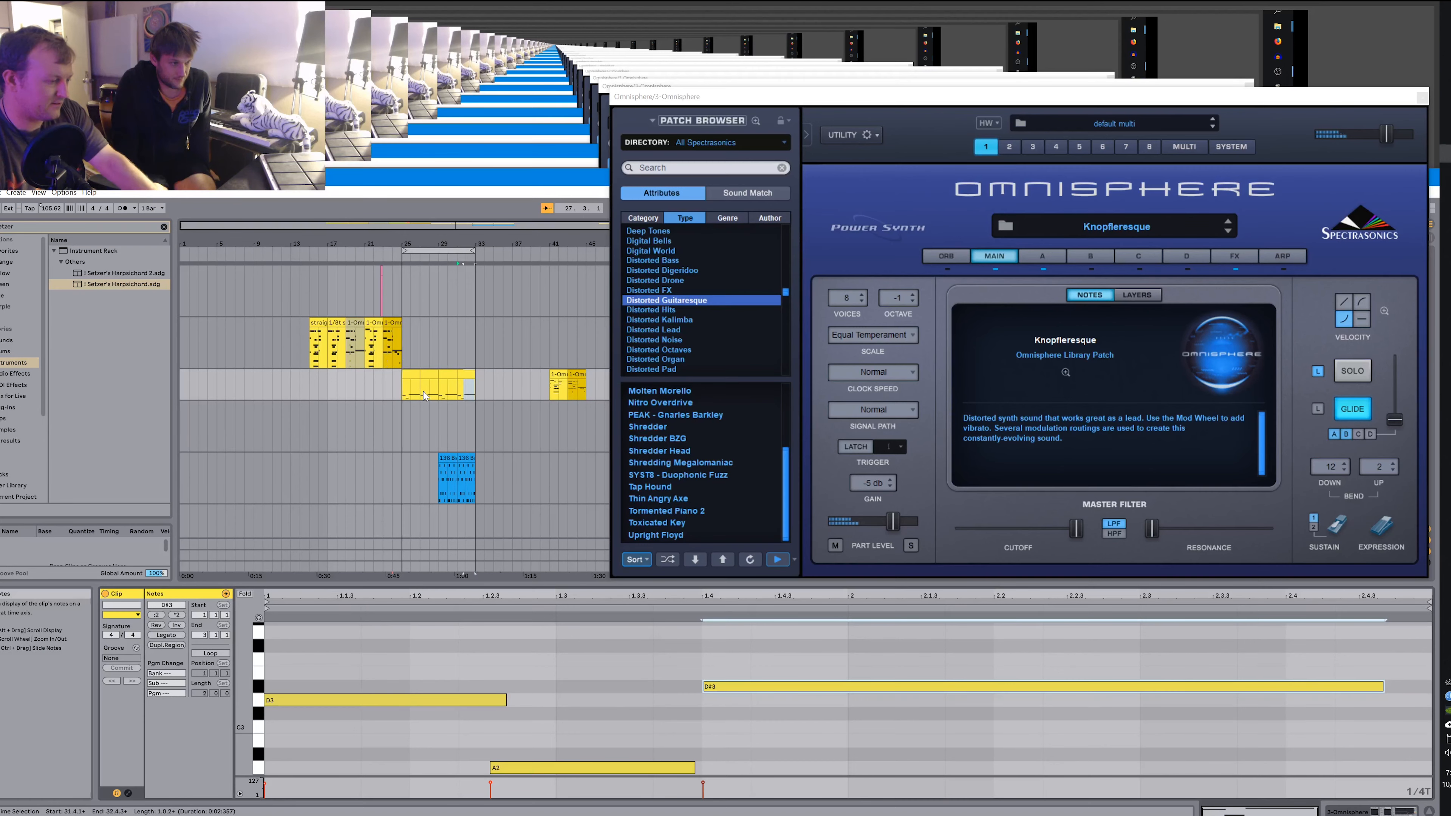
key(space)
Shorten the D#3 note in the first 3 Omnisphere clip to end slightly before the clip's end, around 2.4.2.
click(403, 391)
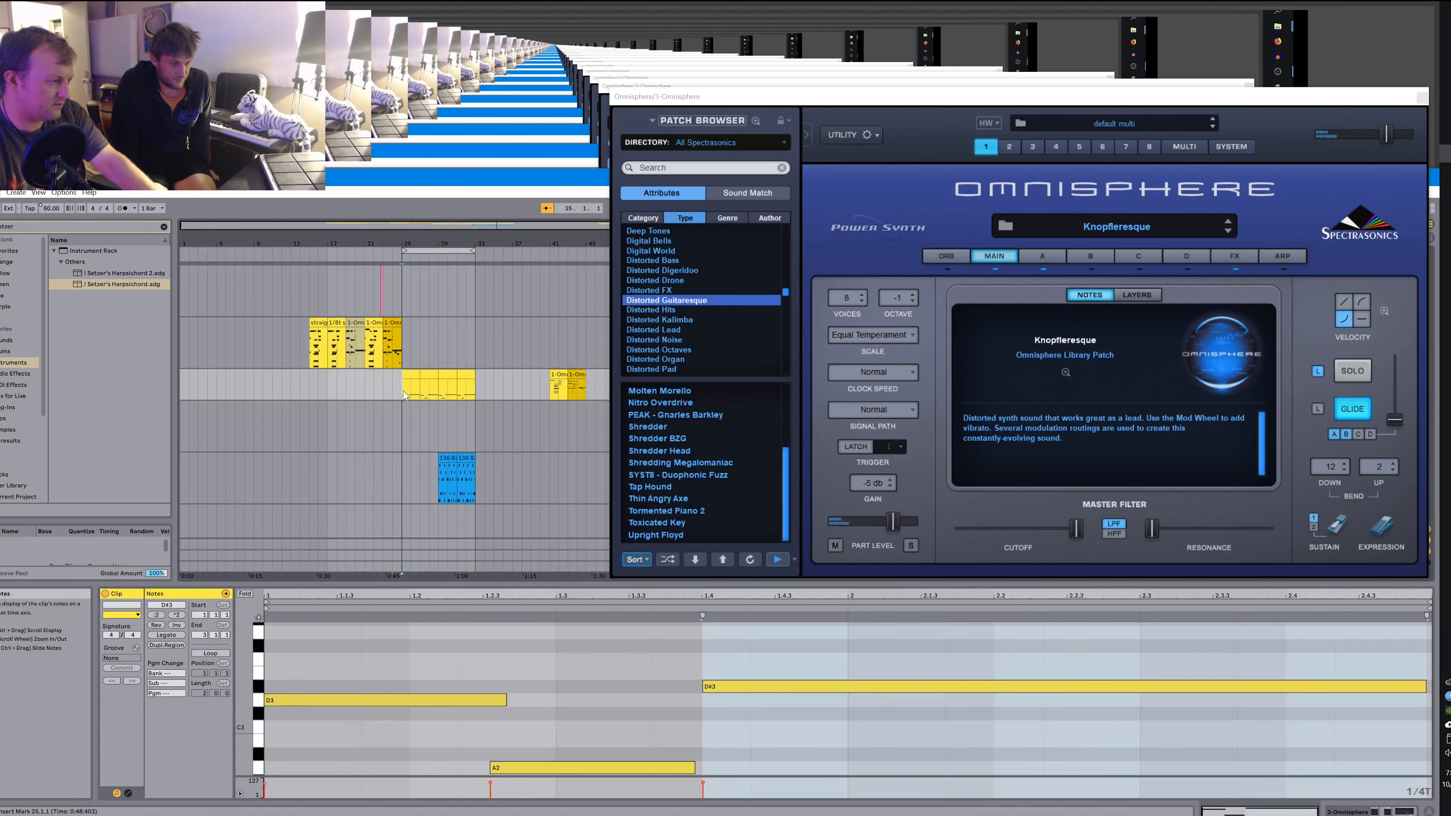
key(space)
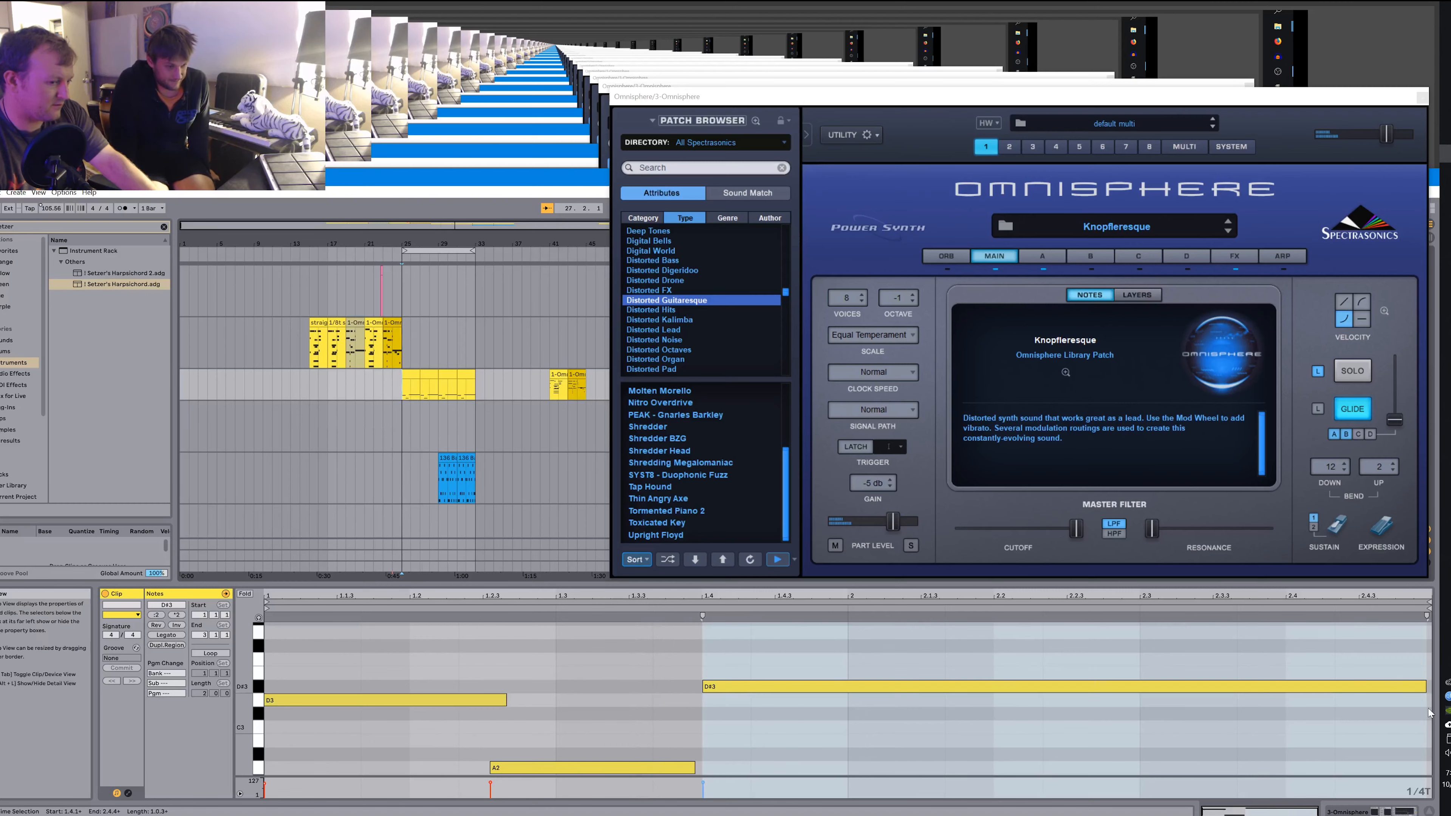
click(1421, 687)
drag(1421, 688, 1390, 687)
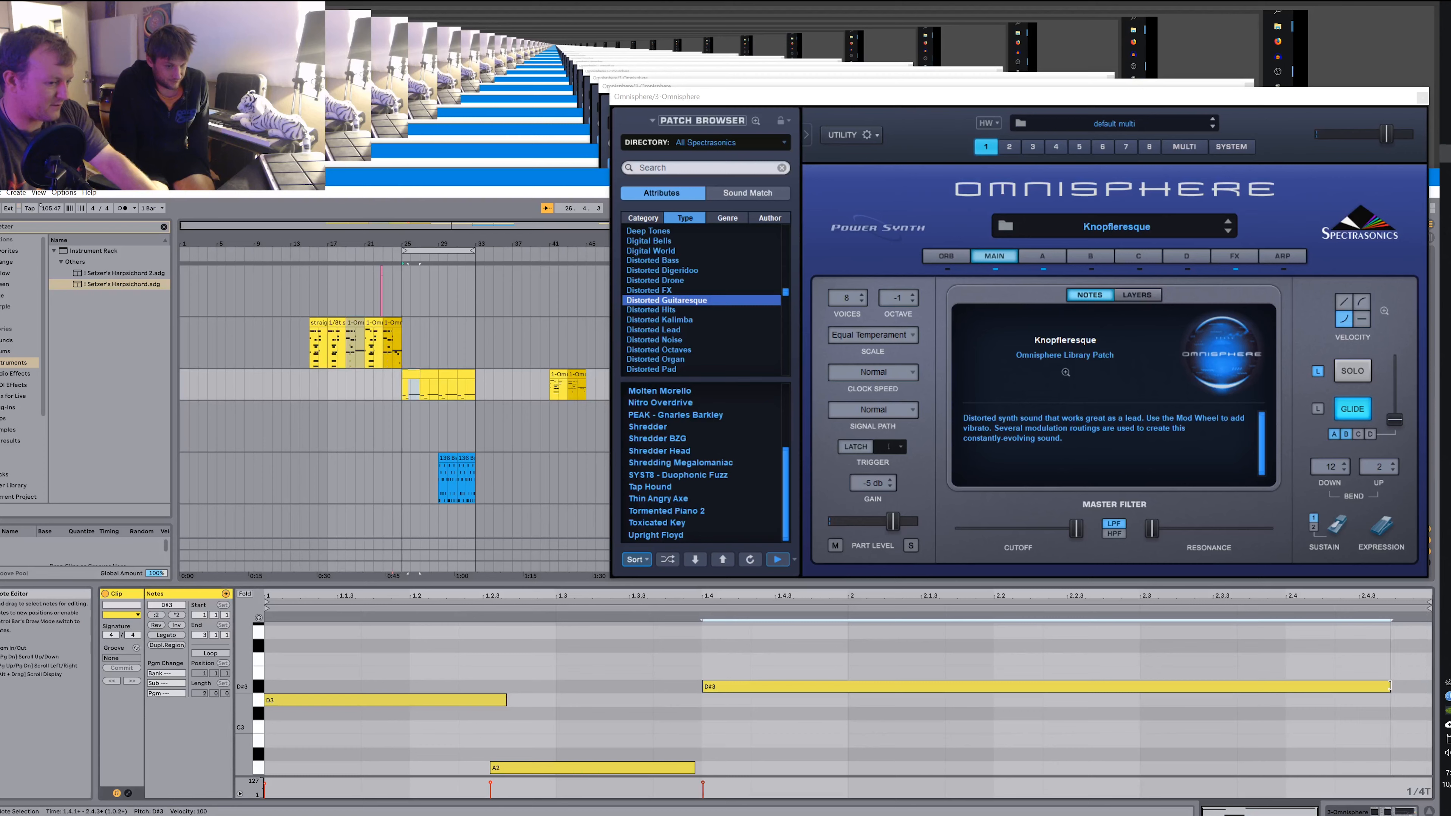
Duplicate the edited first clip along the 3 Omnisphere track up to bar 33, replacing the clips there.
click(447, 382)
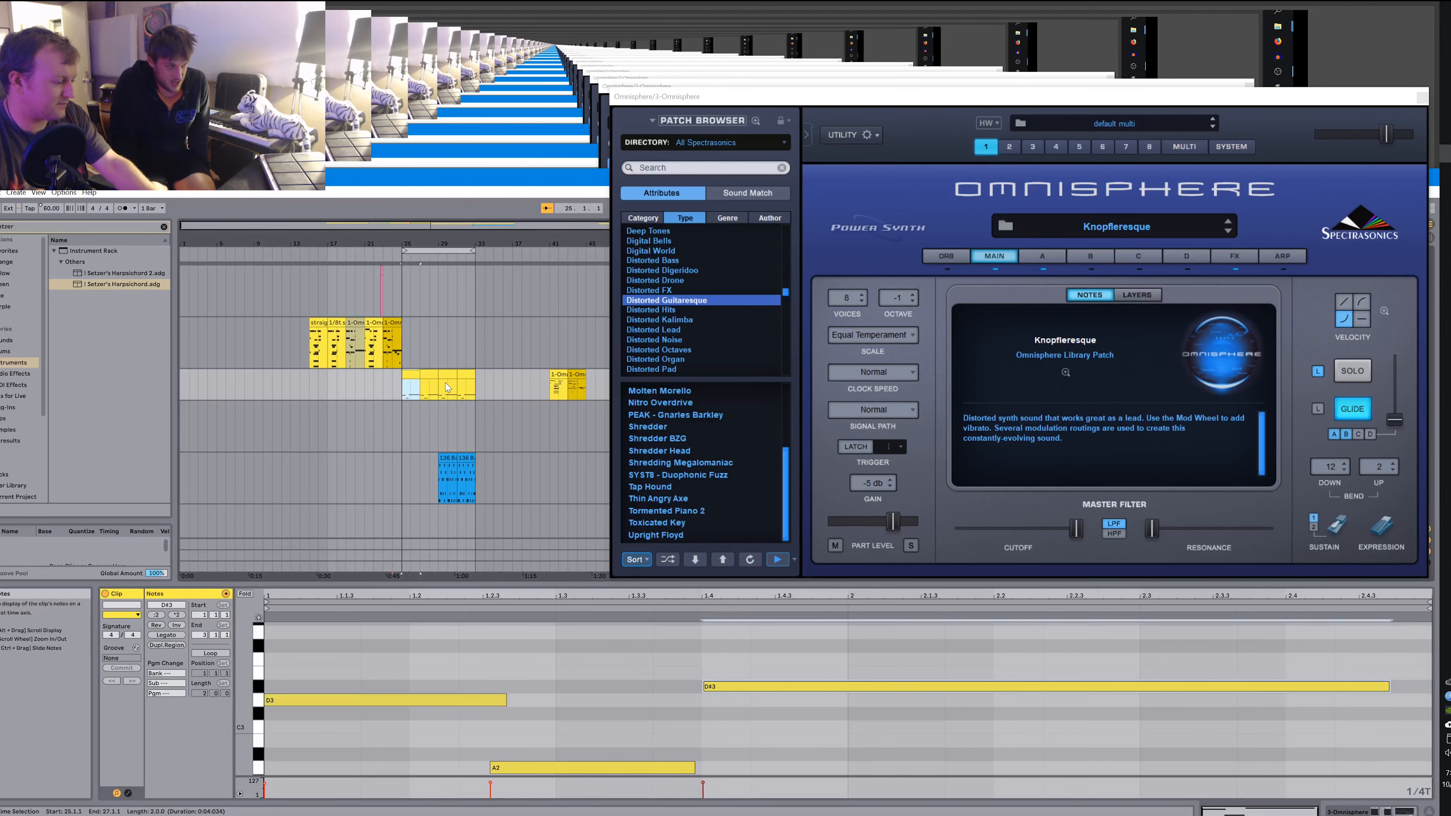
key(ctrl+d)
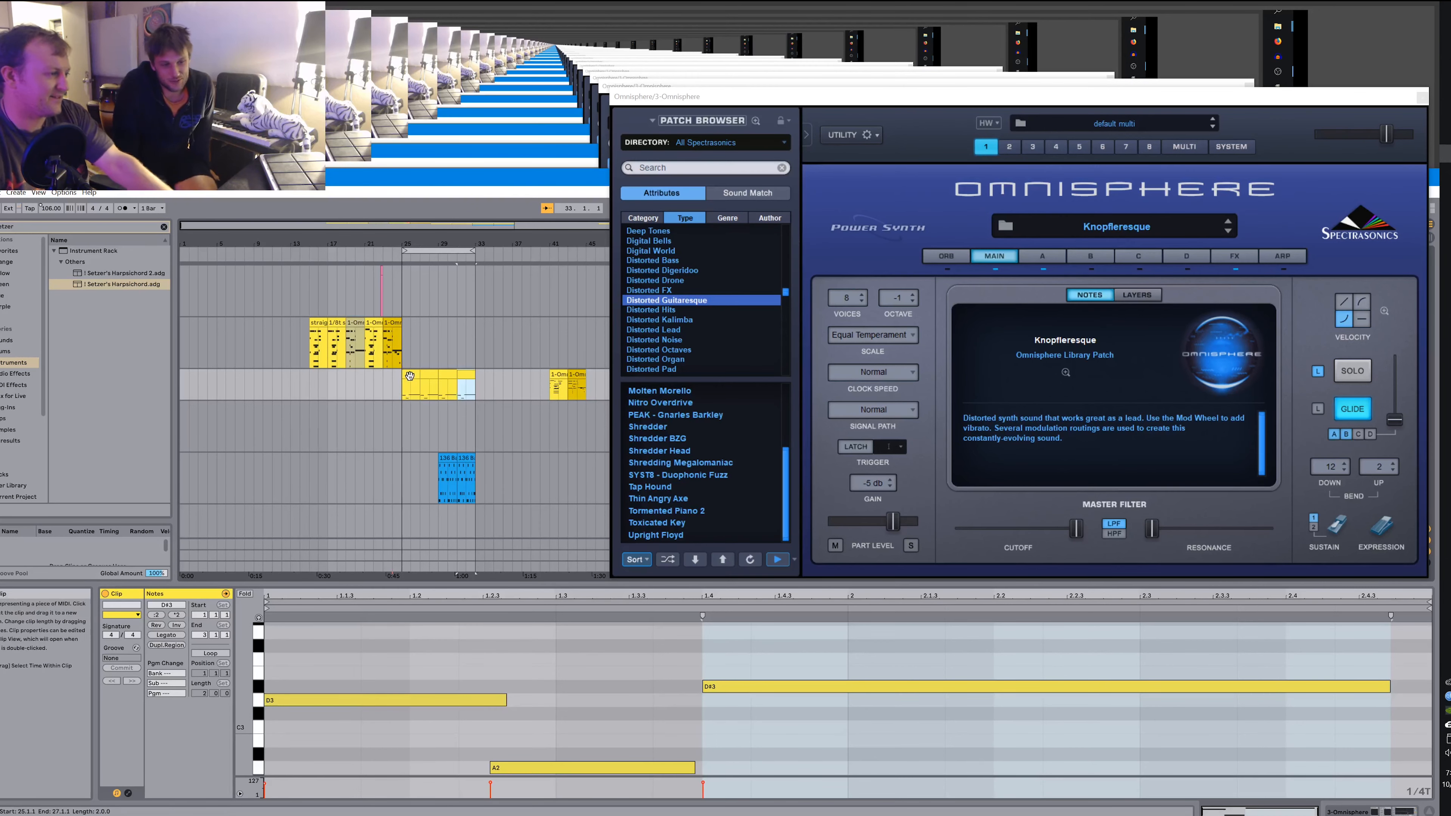
click(414, 392)
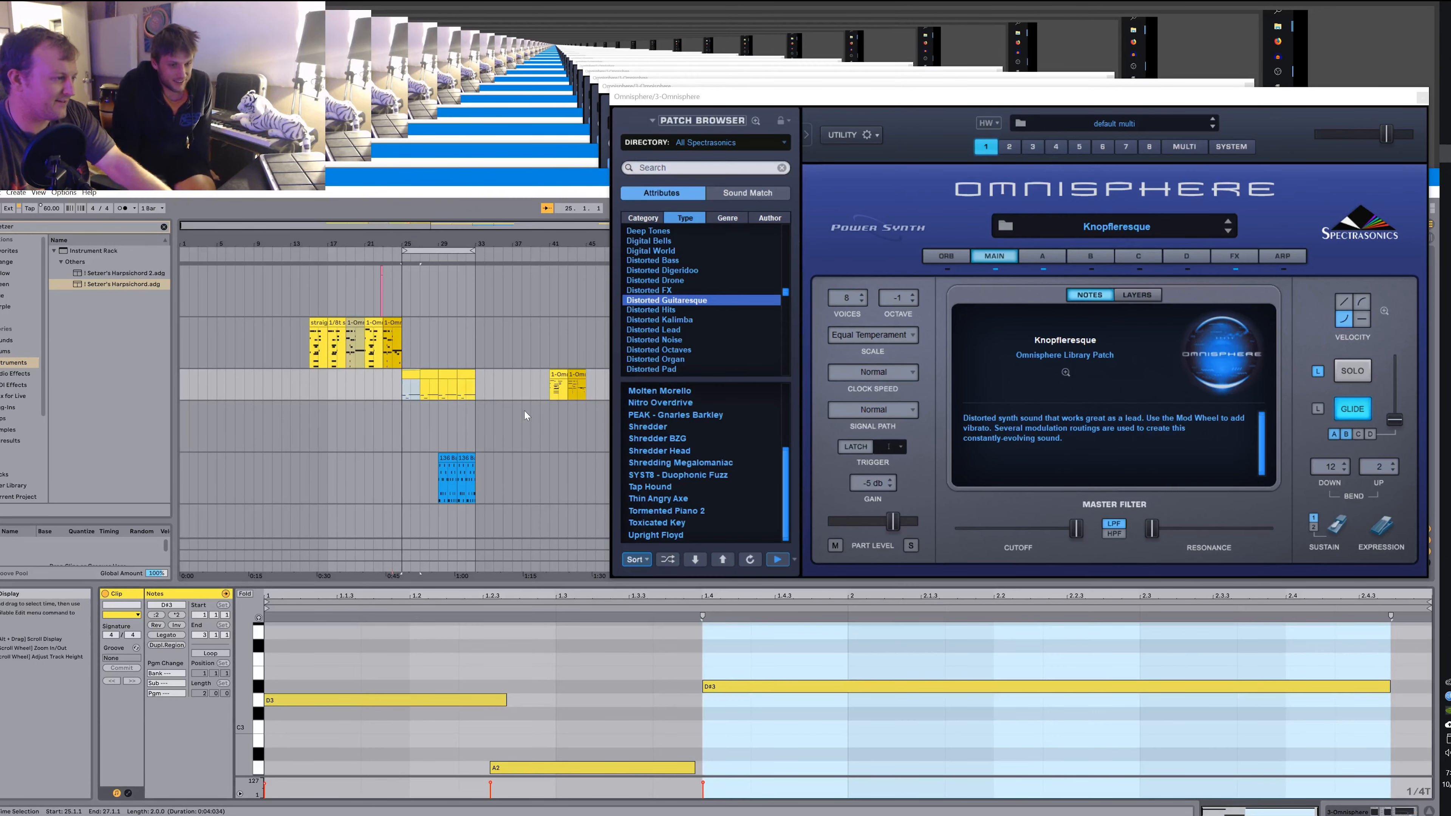
Browse the Distorted Guitaresque patches and try out Mandrill, Nitro Overdrive and Shredder.
scroll(706, 483, up, 3)
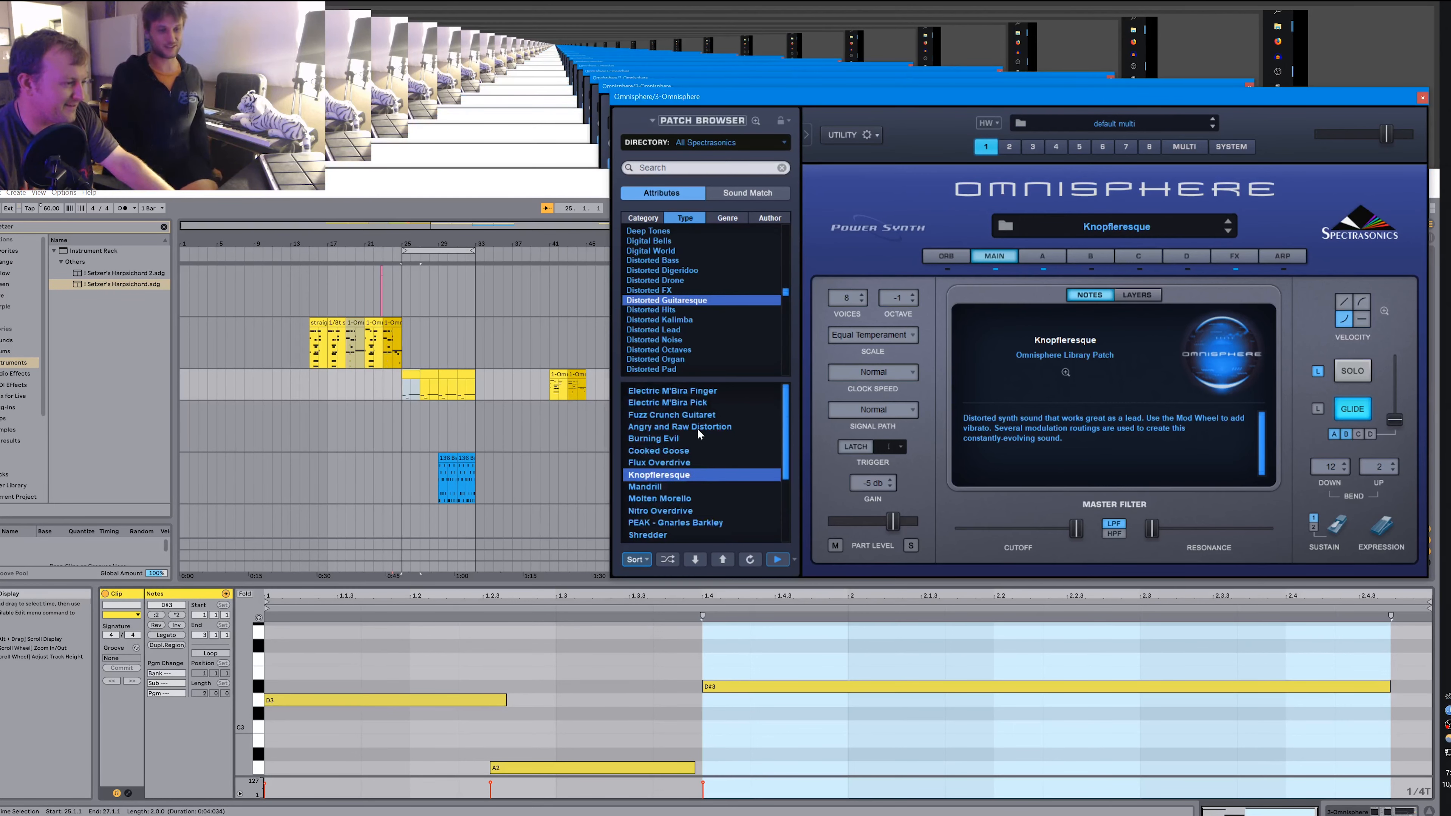
scroll(696, 435, down, 3)
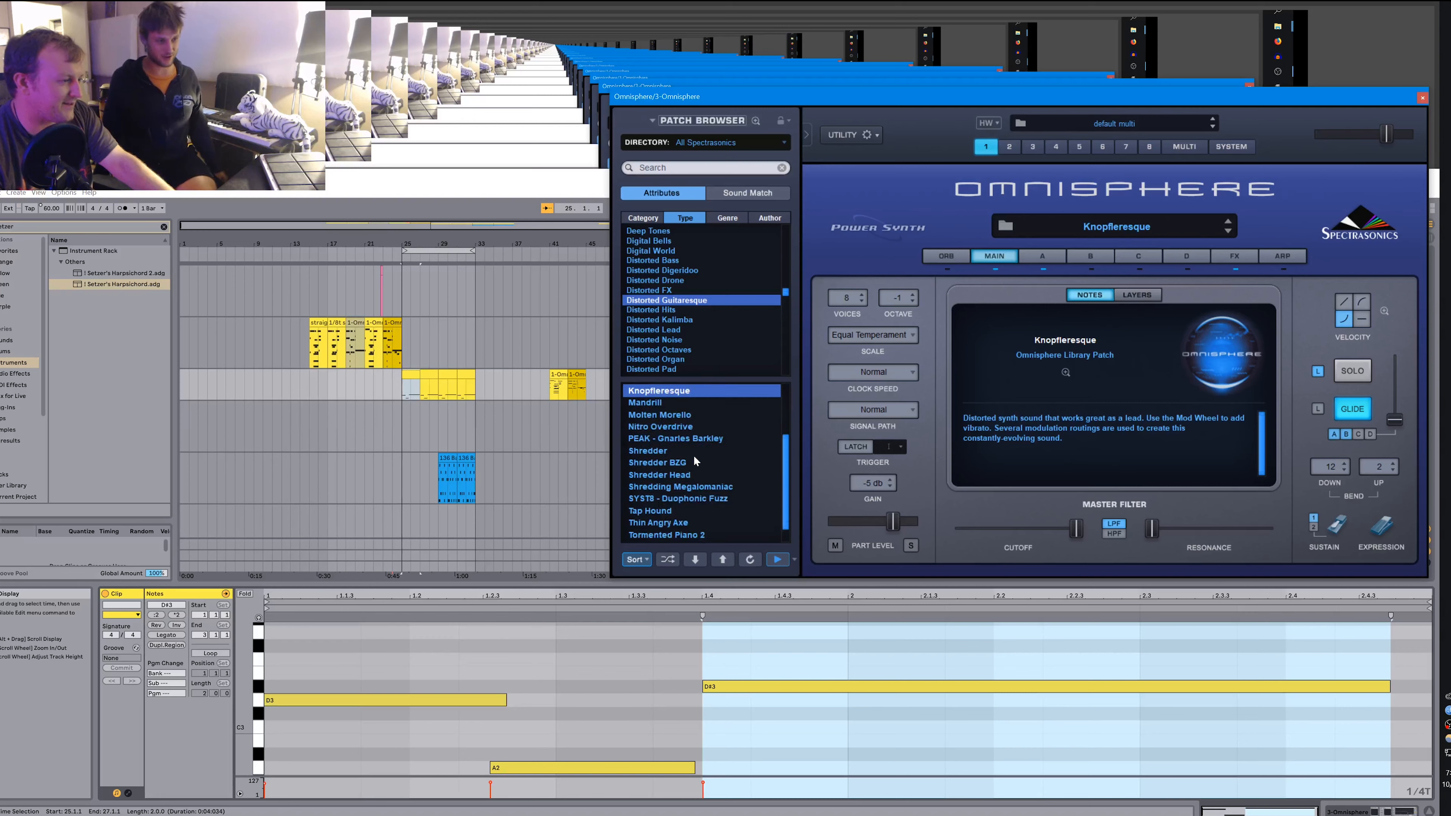
scroll(693, 464, down, 1)
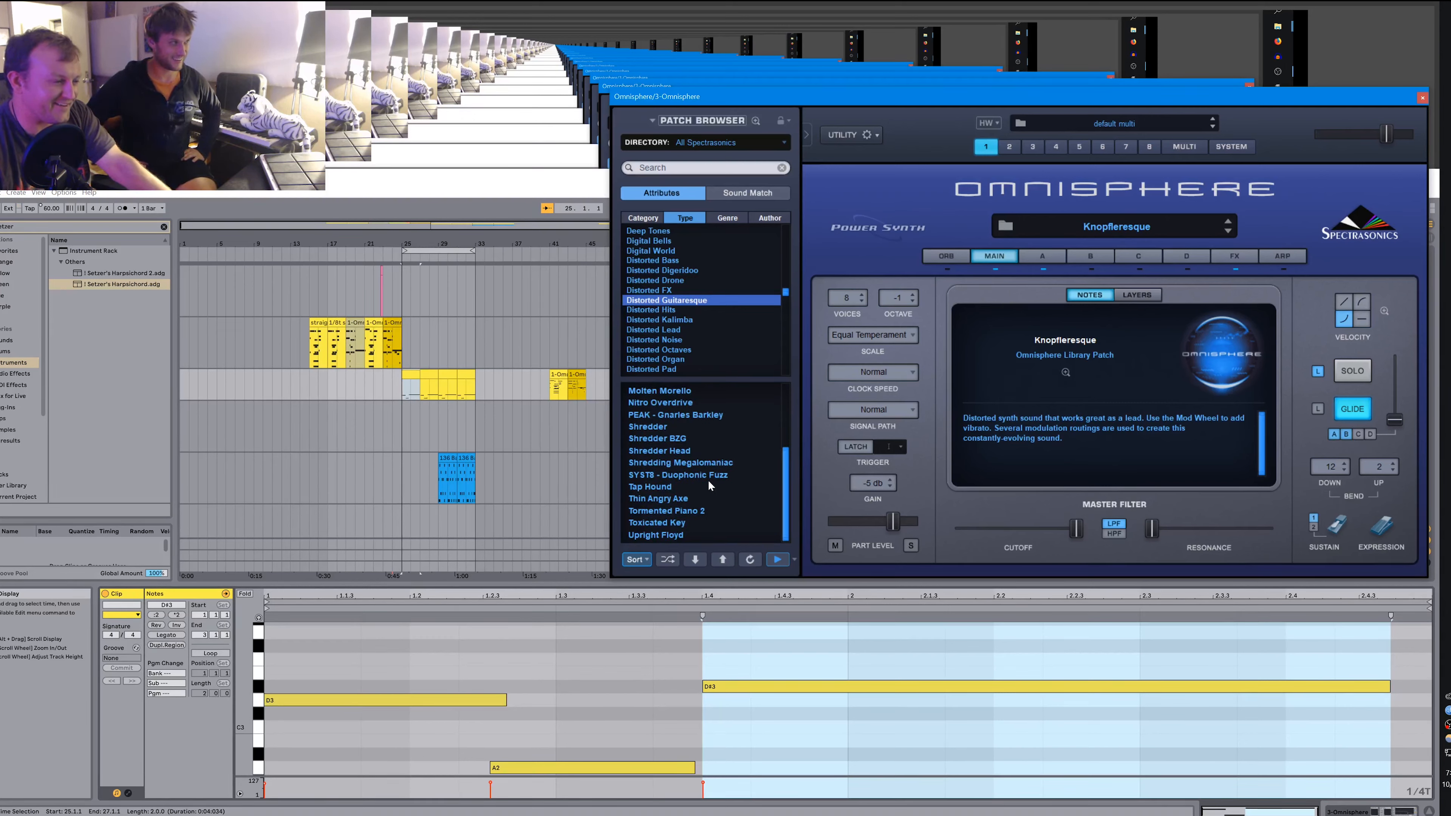
scroll(700, 500, up, 1)
scroll(700, 510, up, 2)
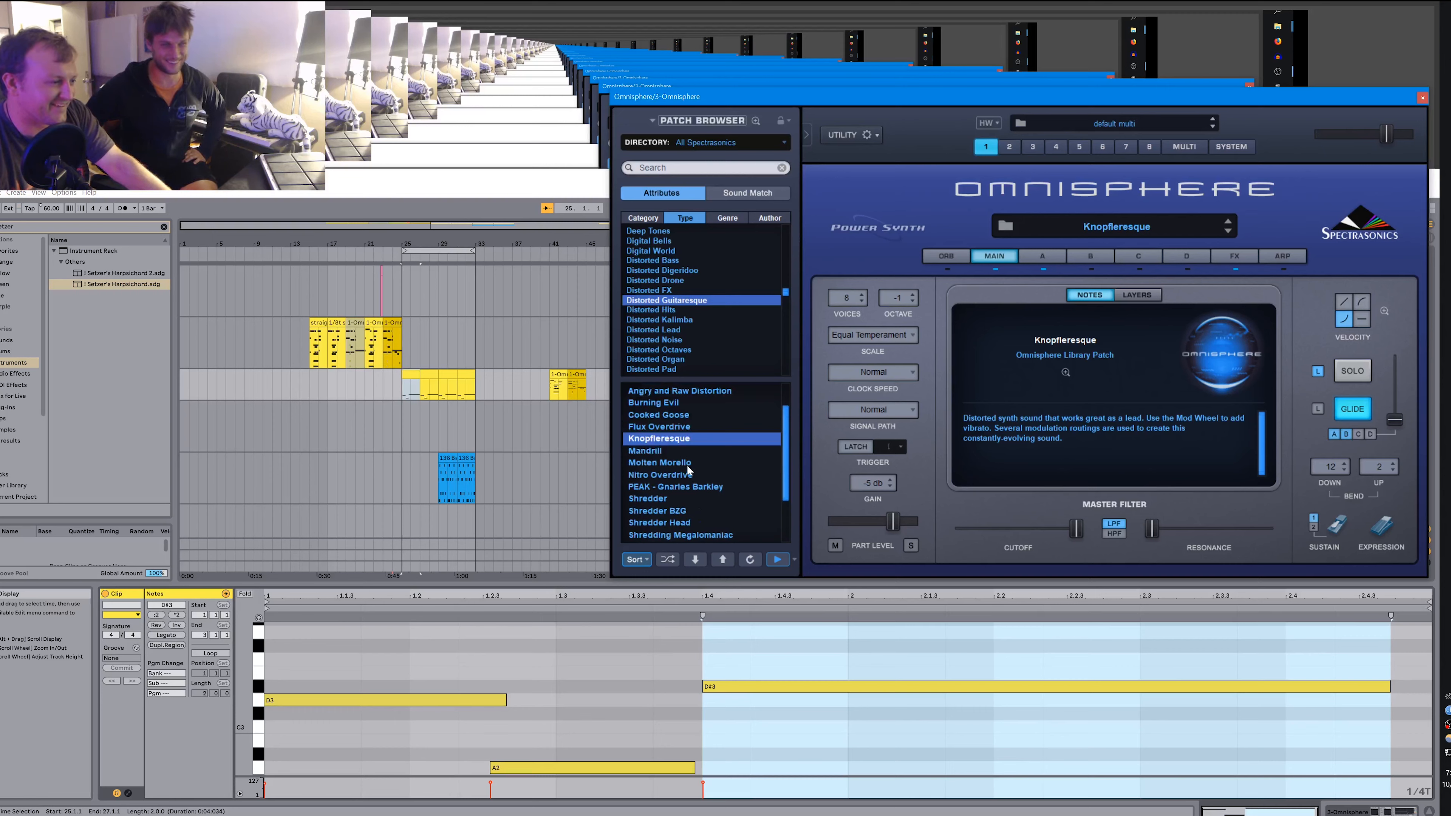
click(668, 452)
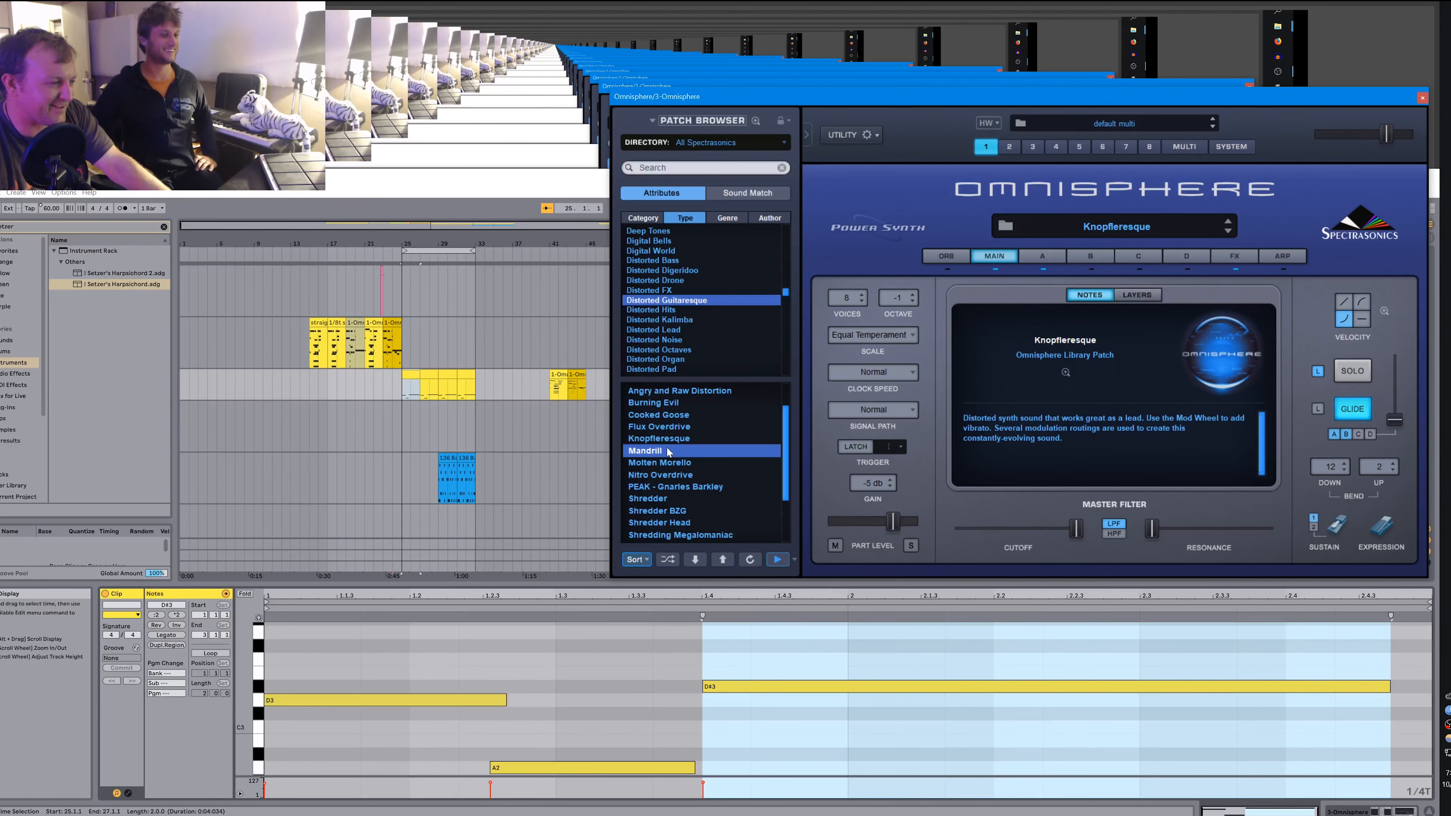
click(660, 475)
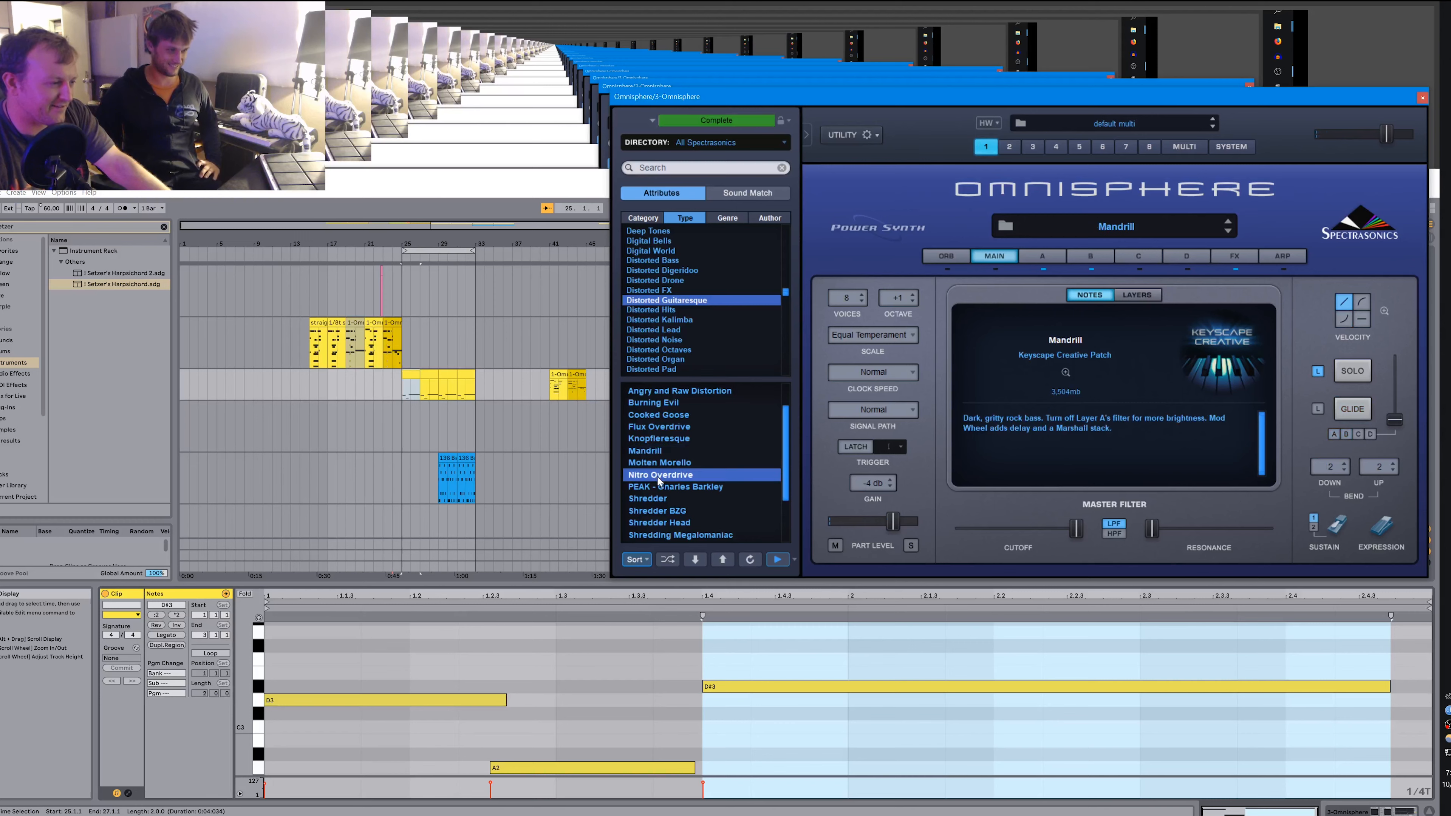
click(662, 499)
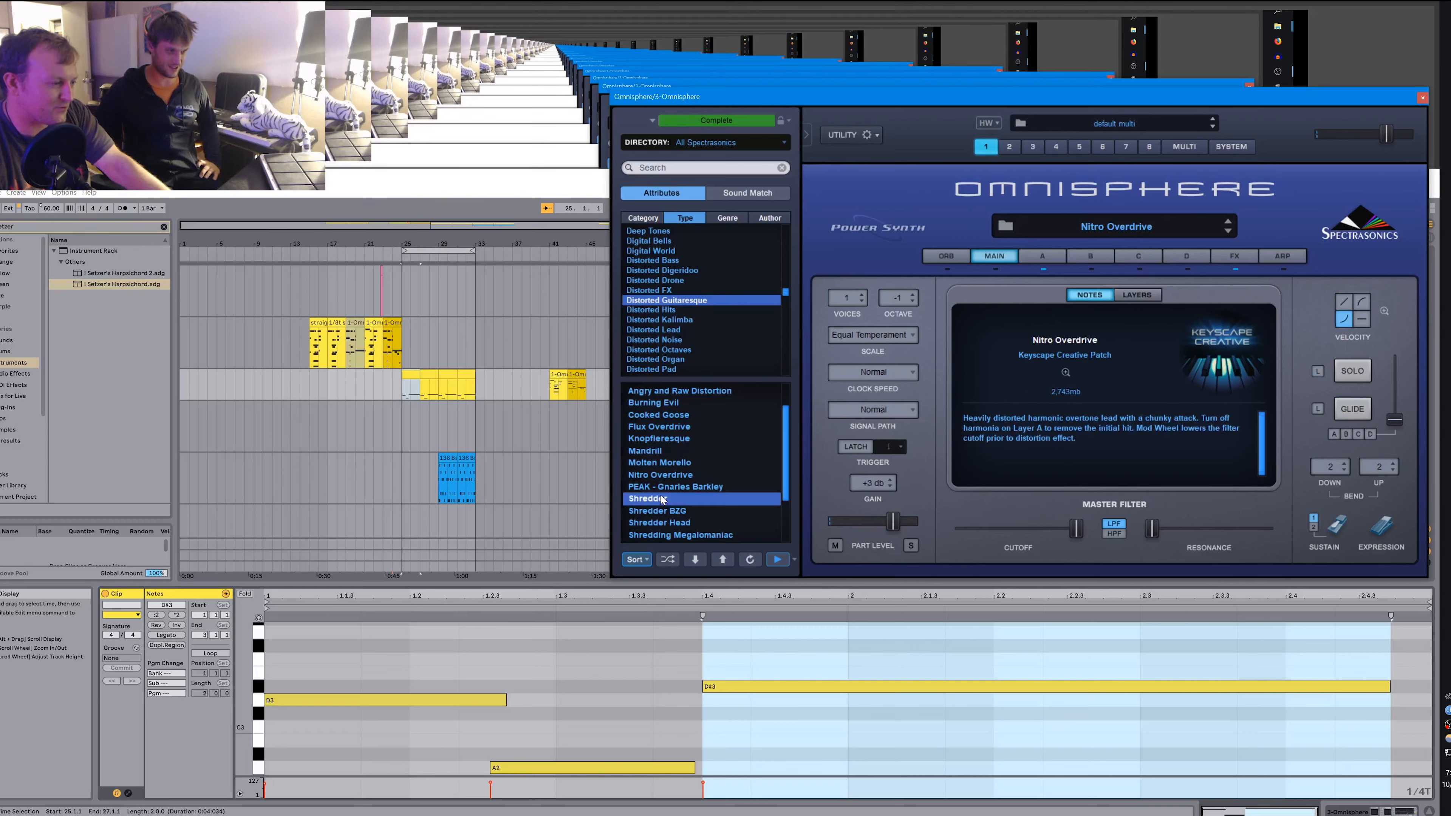
Load the Shredder Head patch and play it with the looped clips.
scroll(662, 498, down, 3)
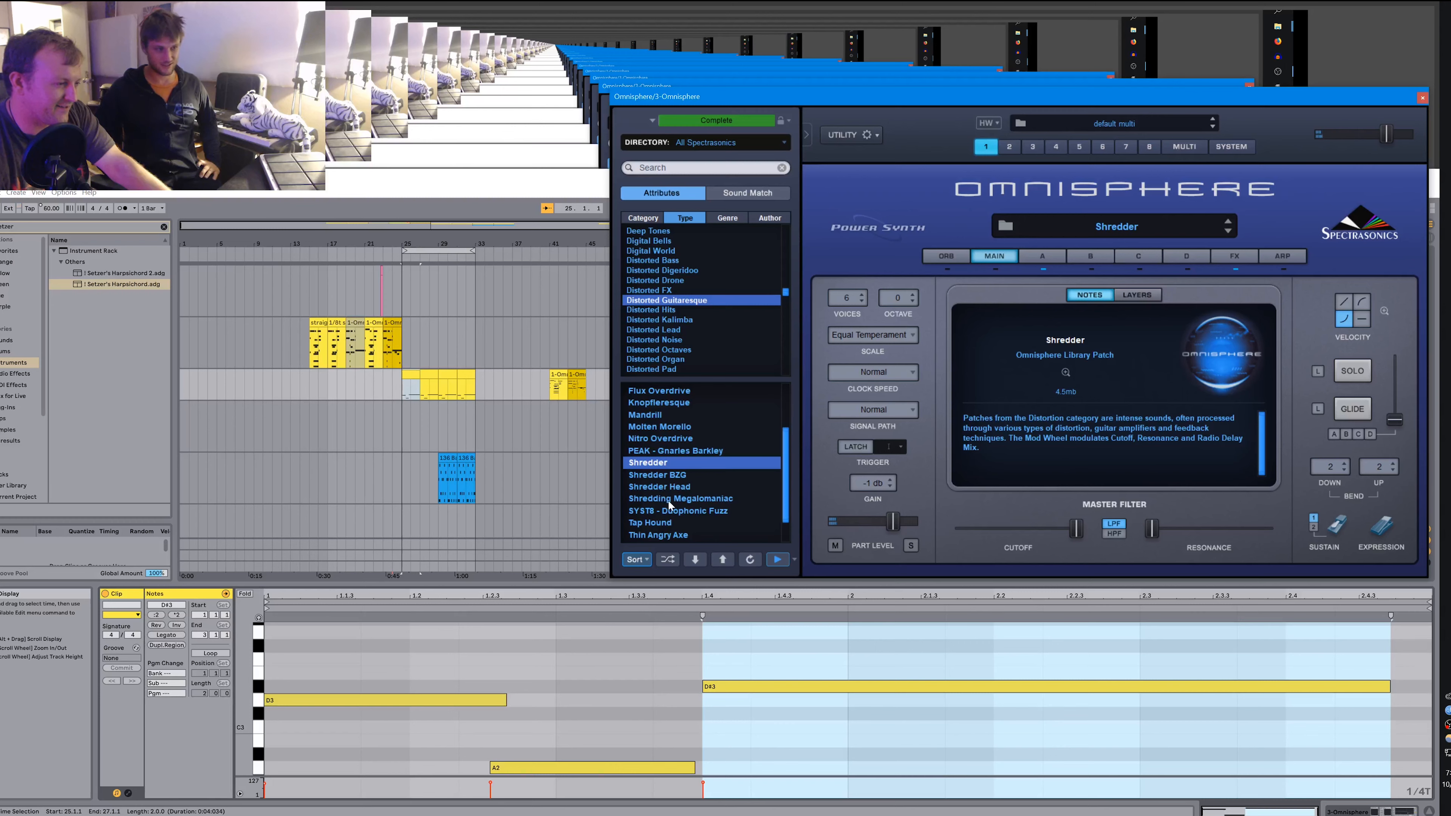
click(671, 487)
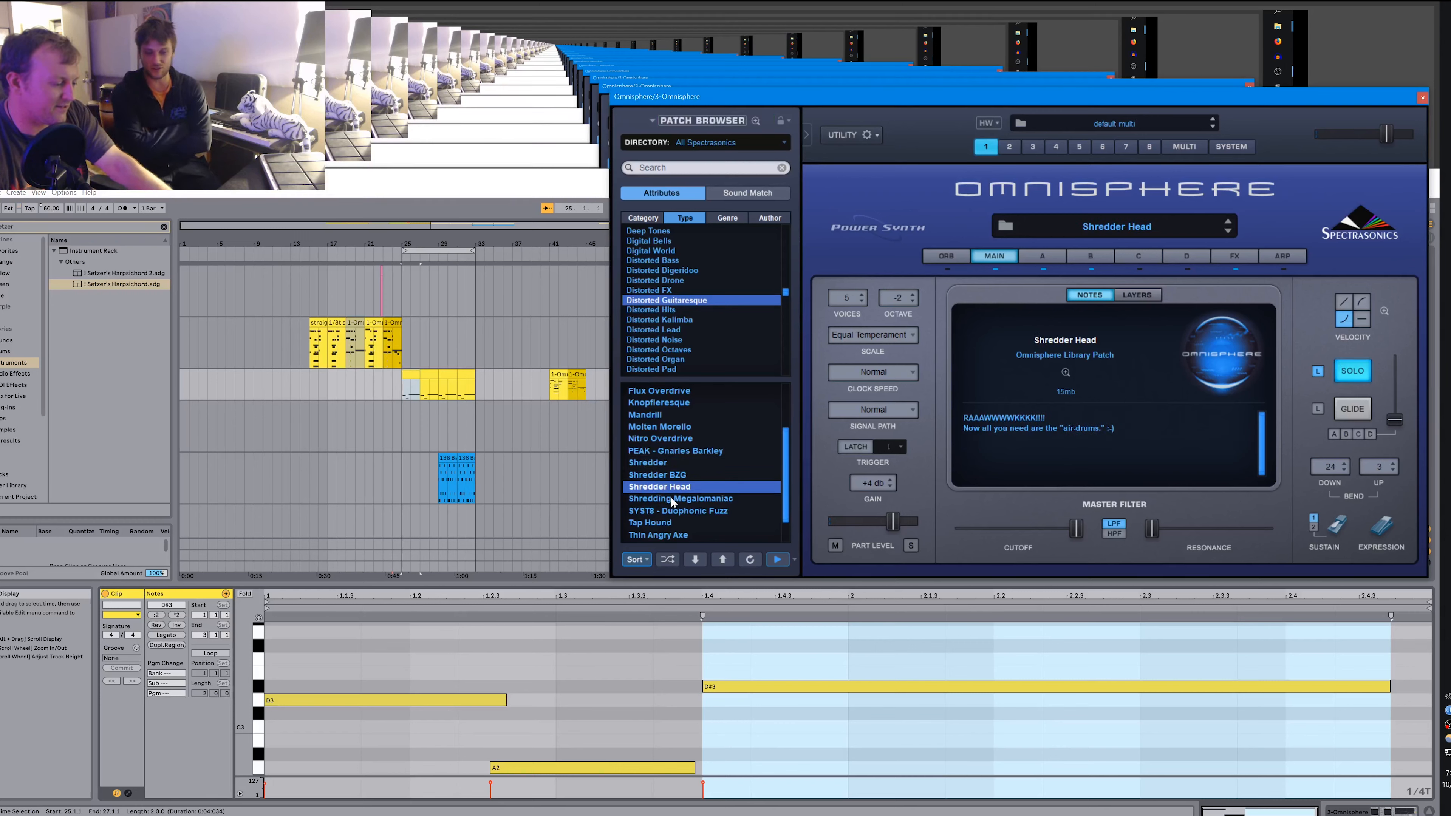
key(space)
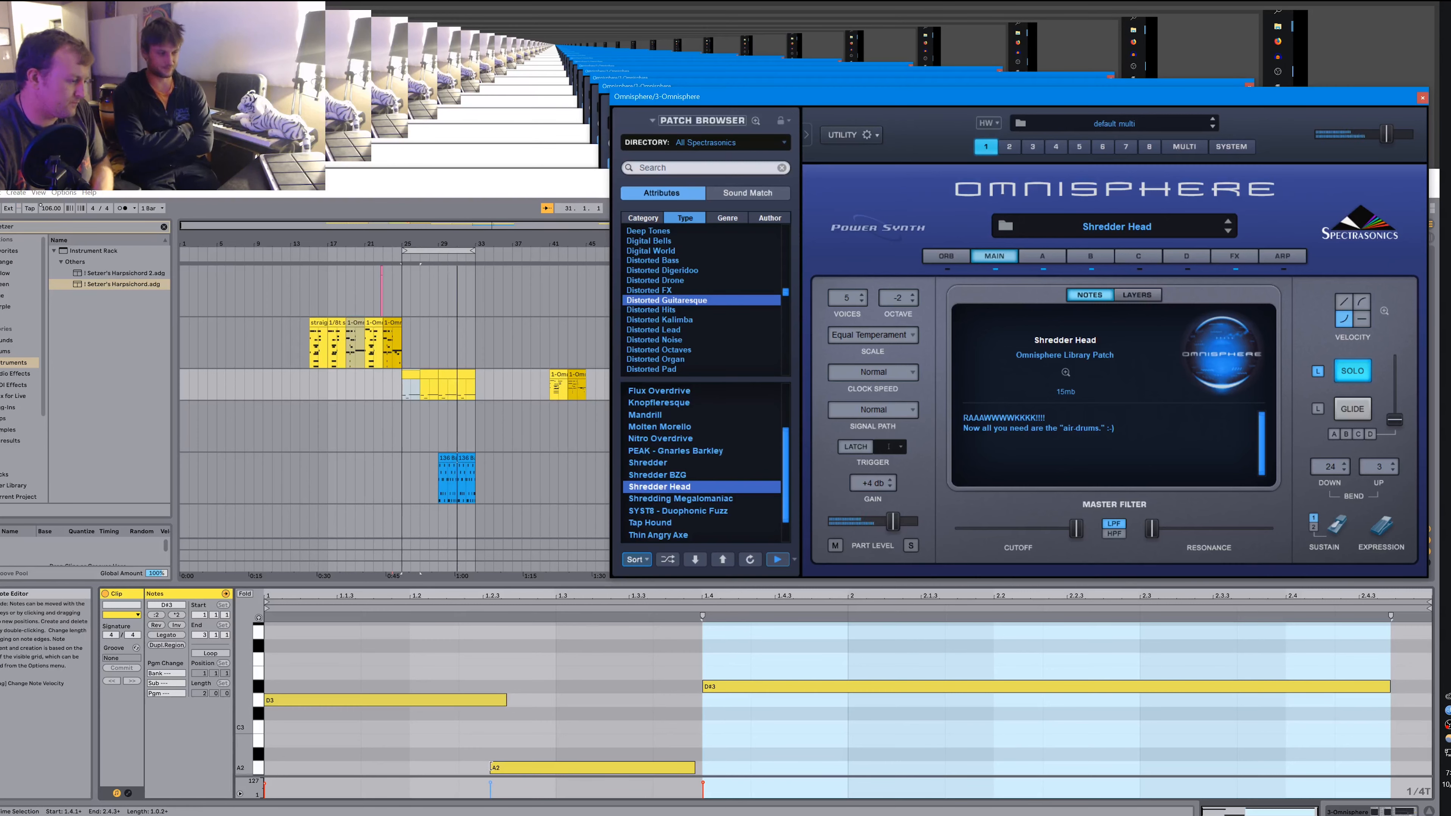
Transpose all three notes in the first 3 Omnisphere clip up one octave and play the loop.
click(577, 767)
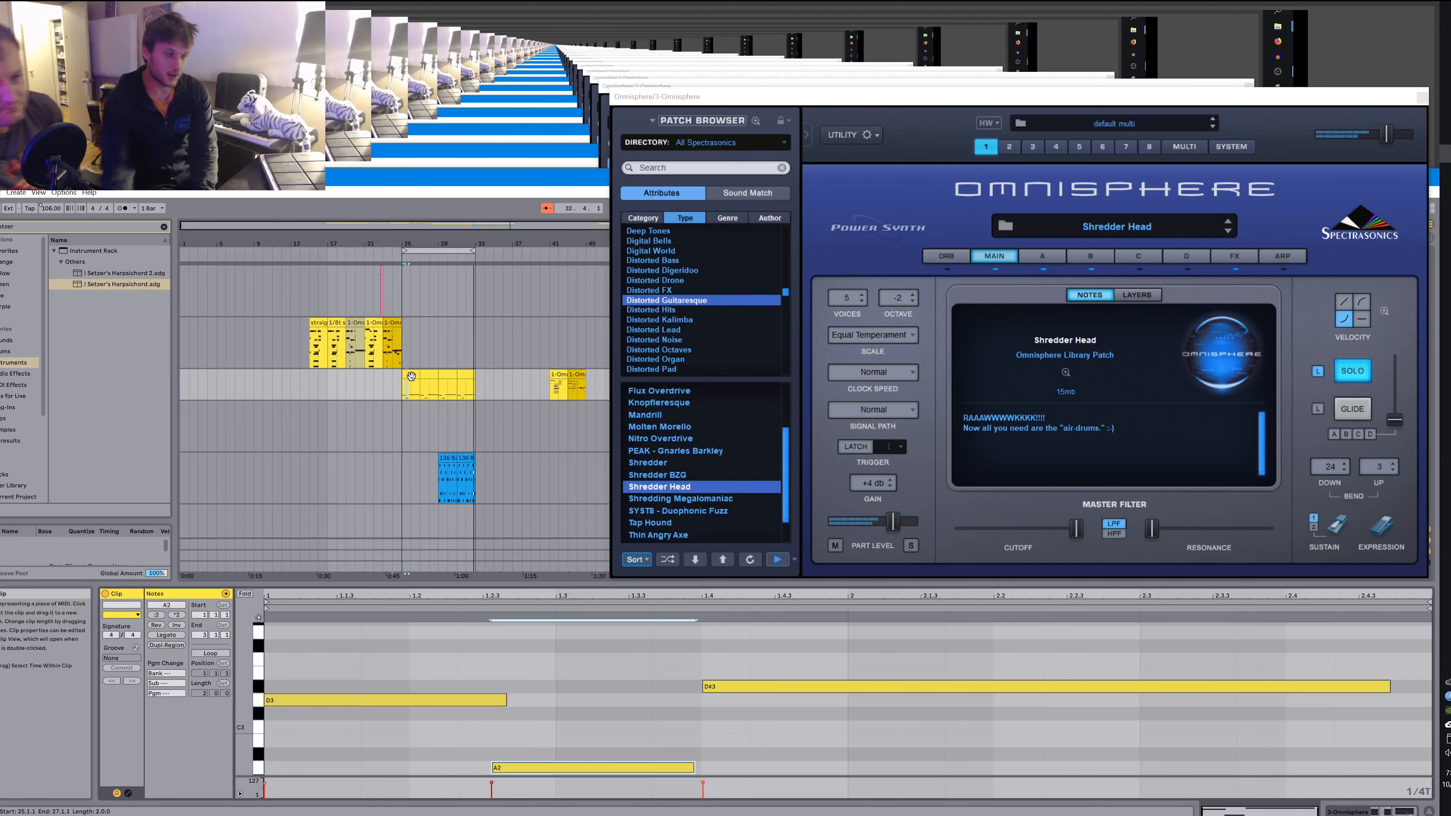
drag(337, 642, 827, 778)
key(shift+Up)
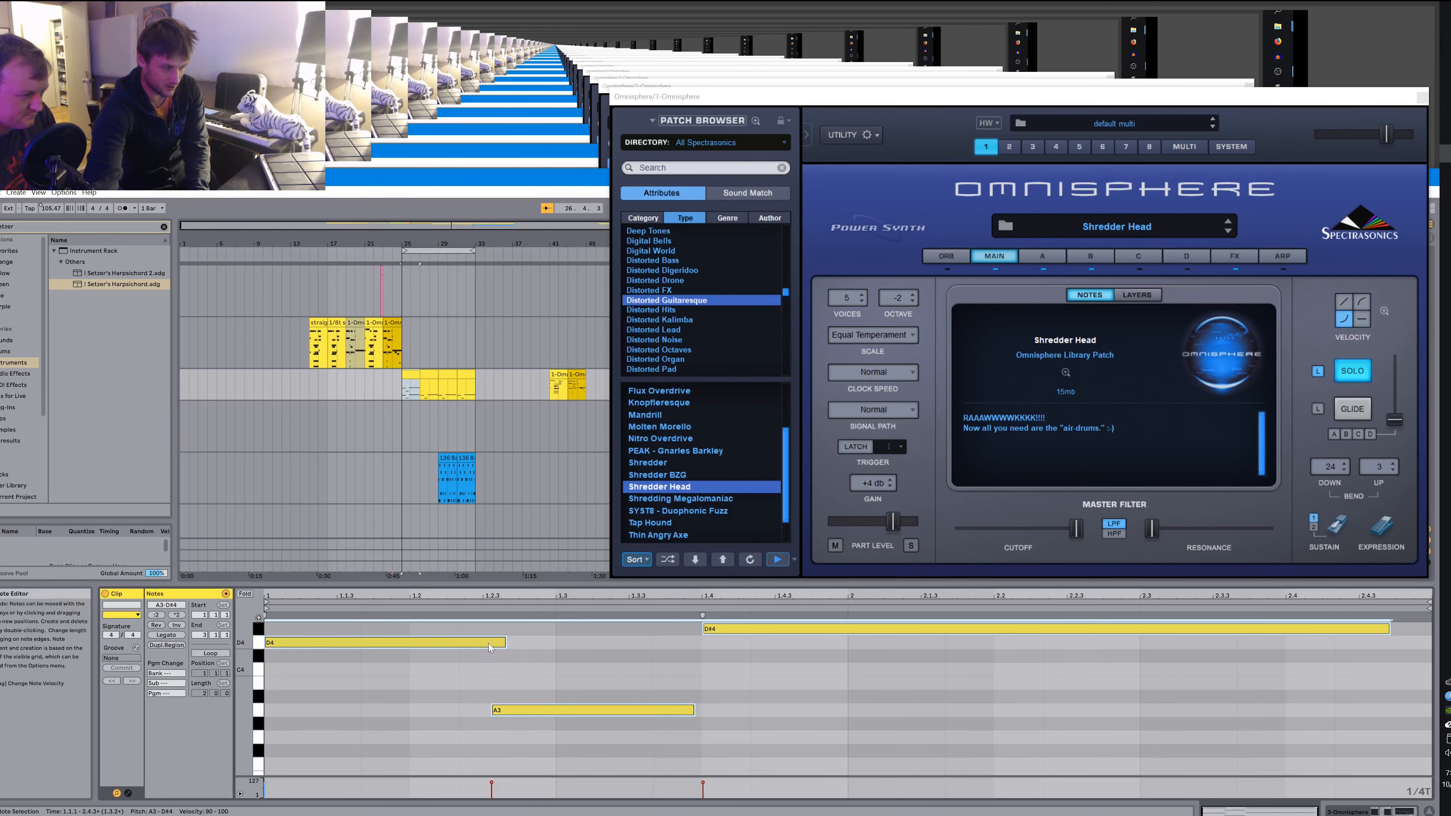
key(space)
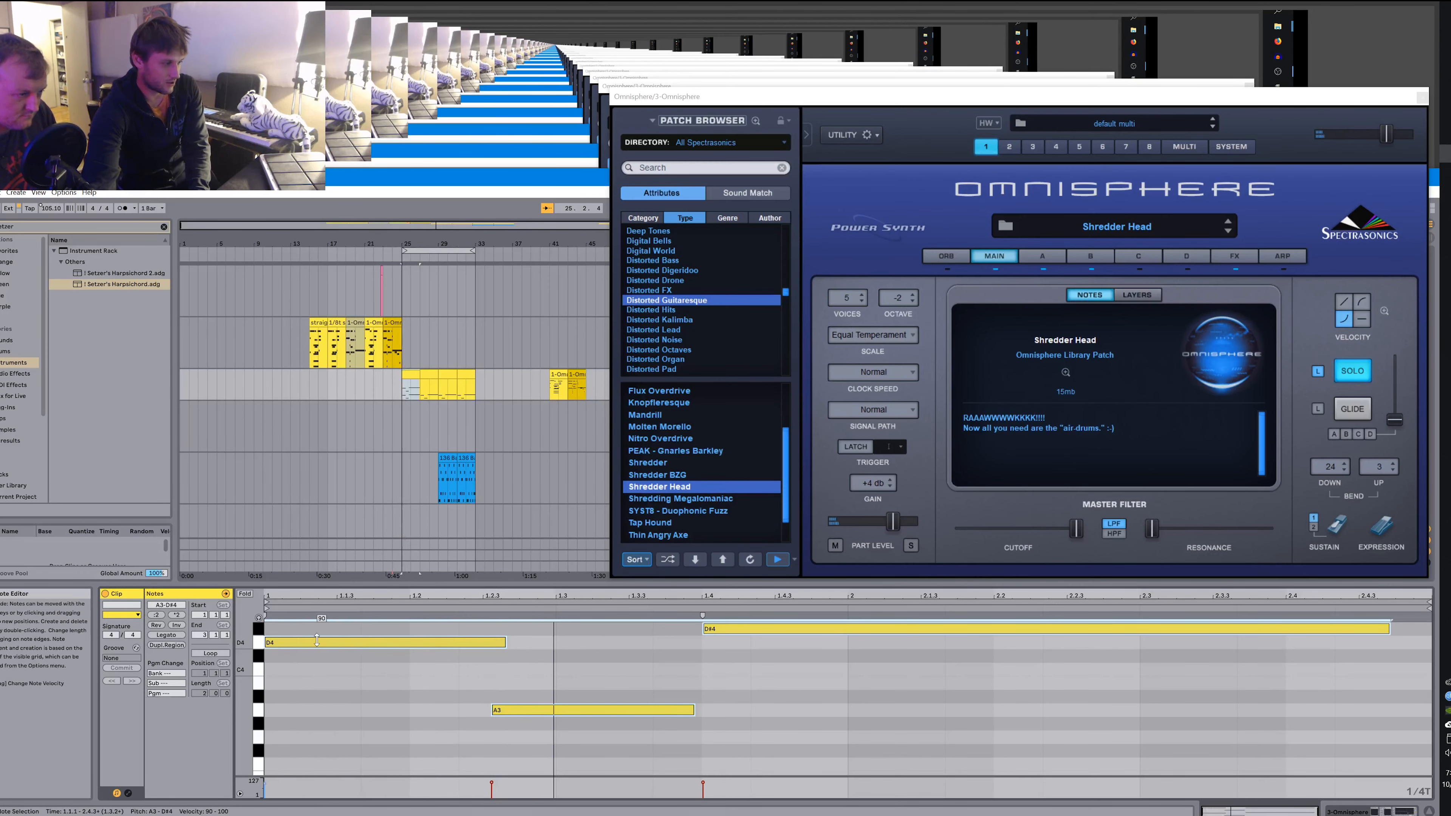
Try the three selected notes at velocity 1 and at velocity 127, playing the loop each time.
drag(317, 640, 318, 642)
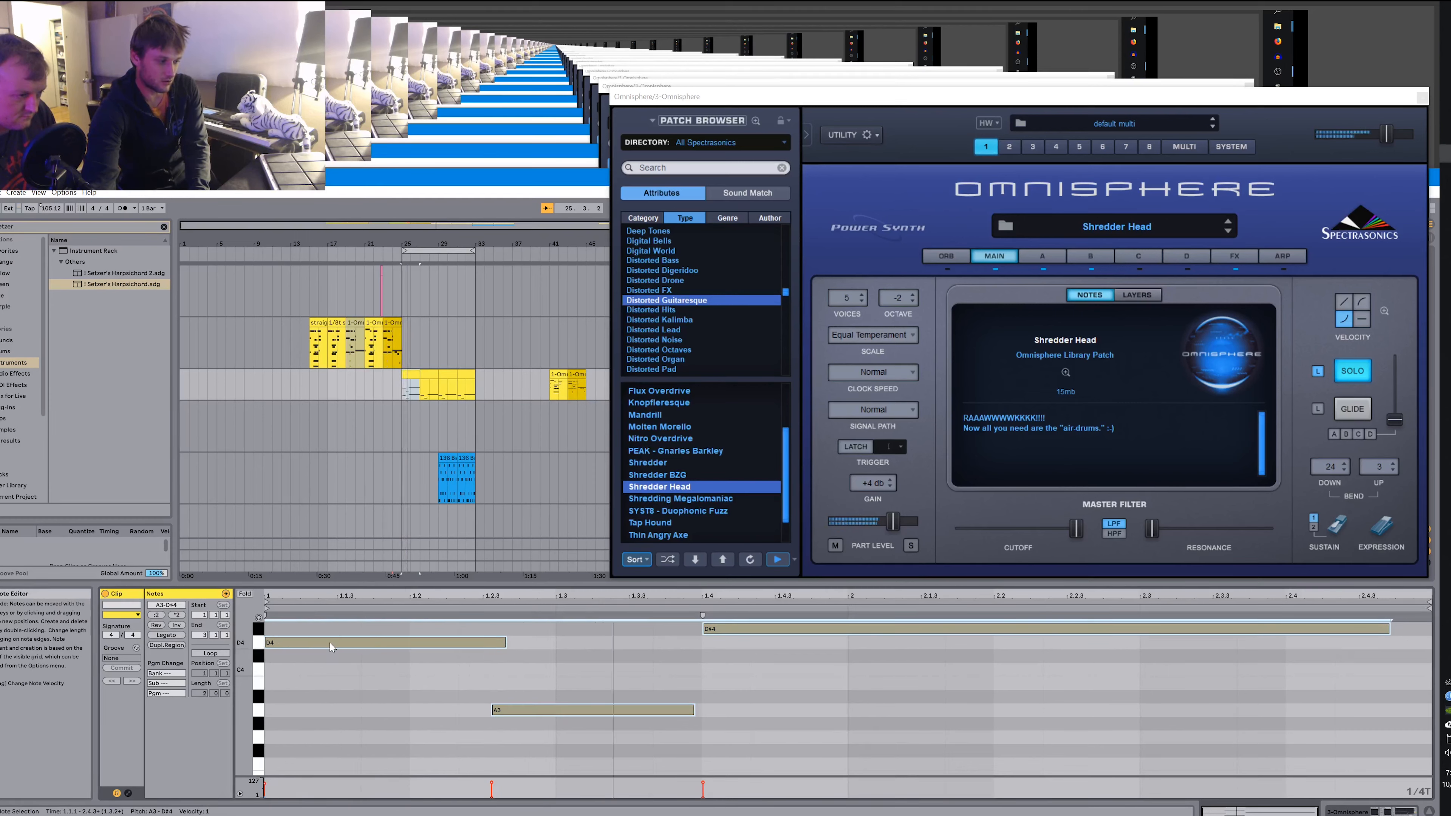
key(space)
drag(339, 642, 342, 645)
key(space)
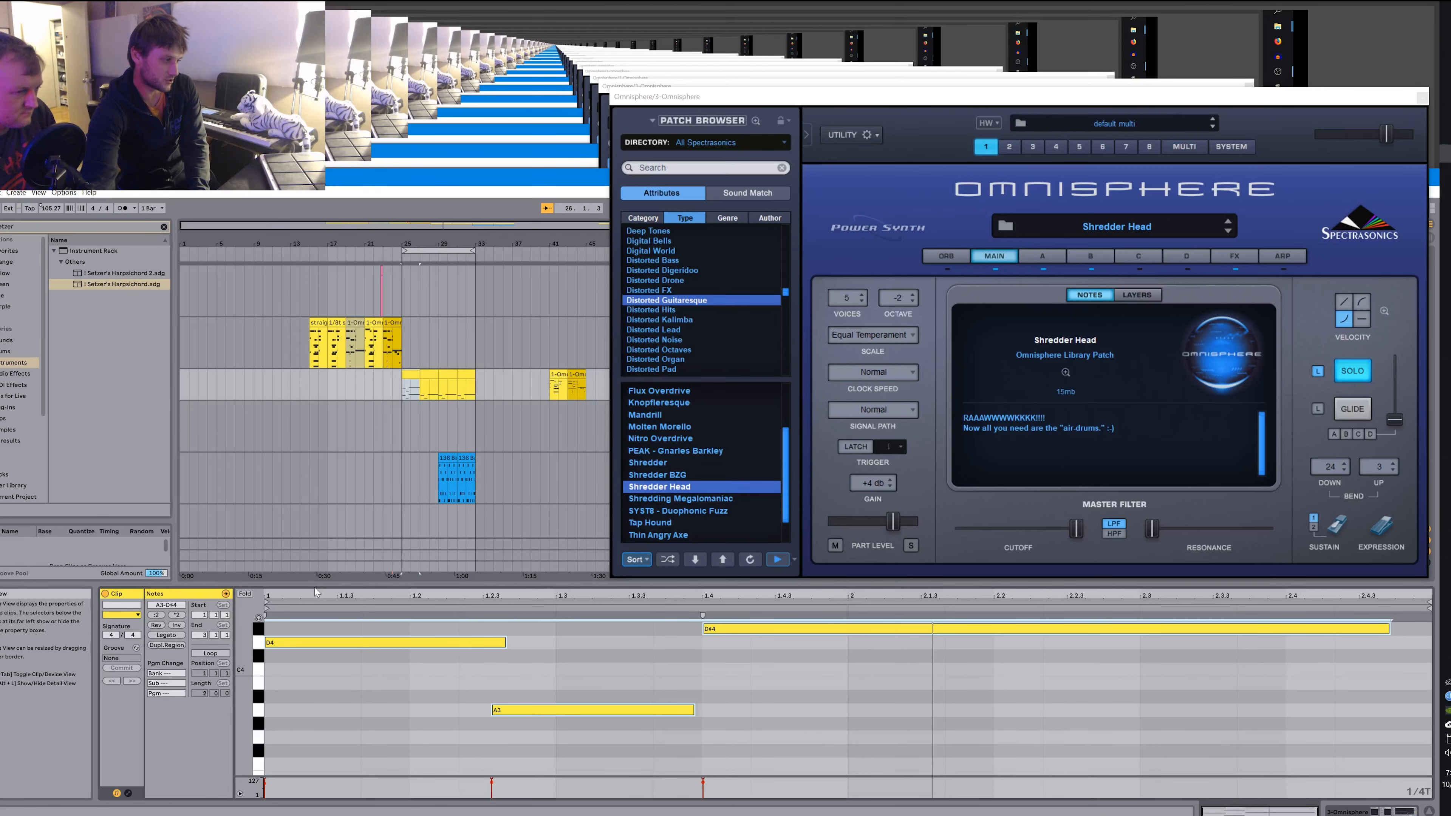
Enlarge the note editor, transpose the three selected notes up two more octaves to A5–D#6, and play them.
drag(316, 592, 317, 500)
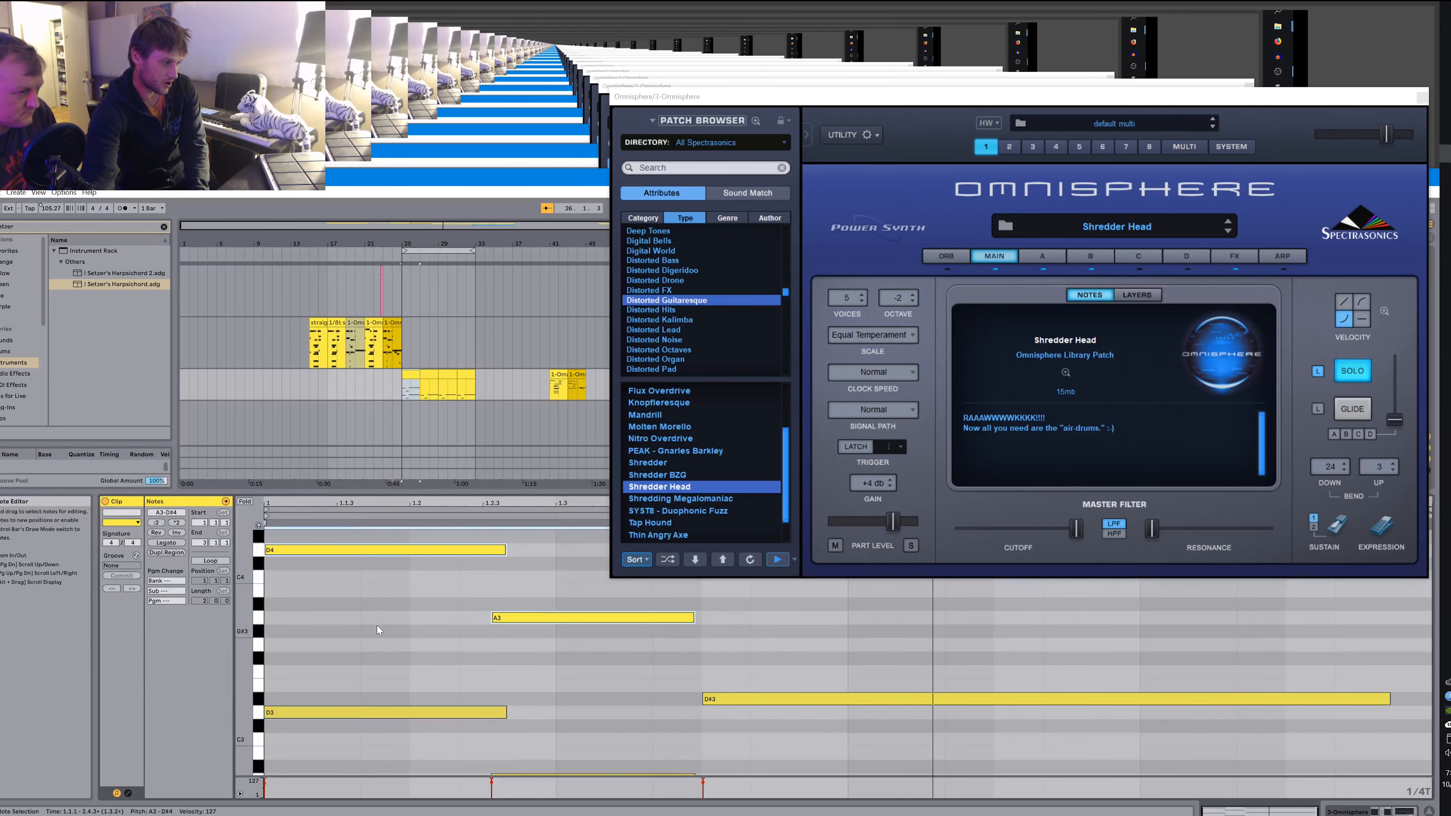
scroll(400, 666, up, 3)
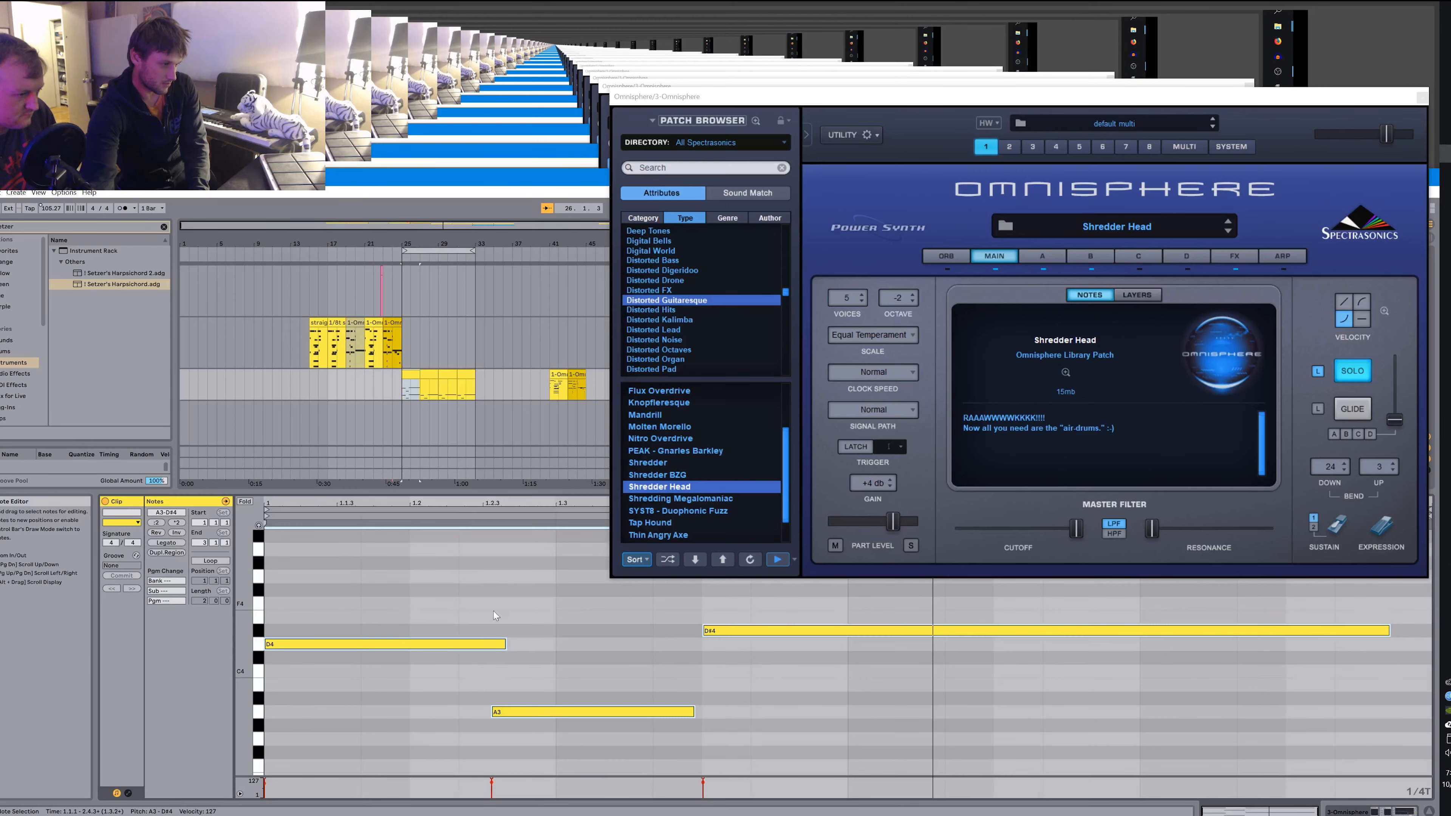
key(shift+Up)
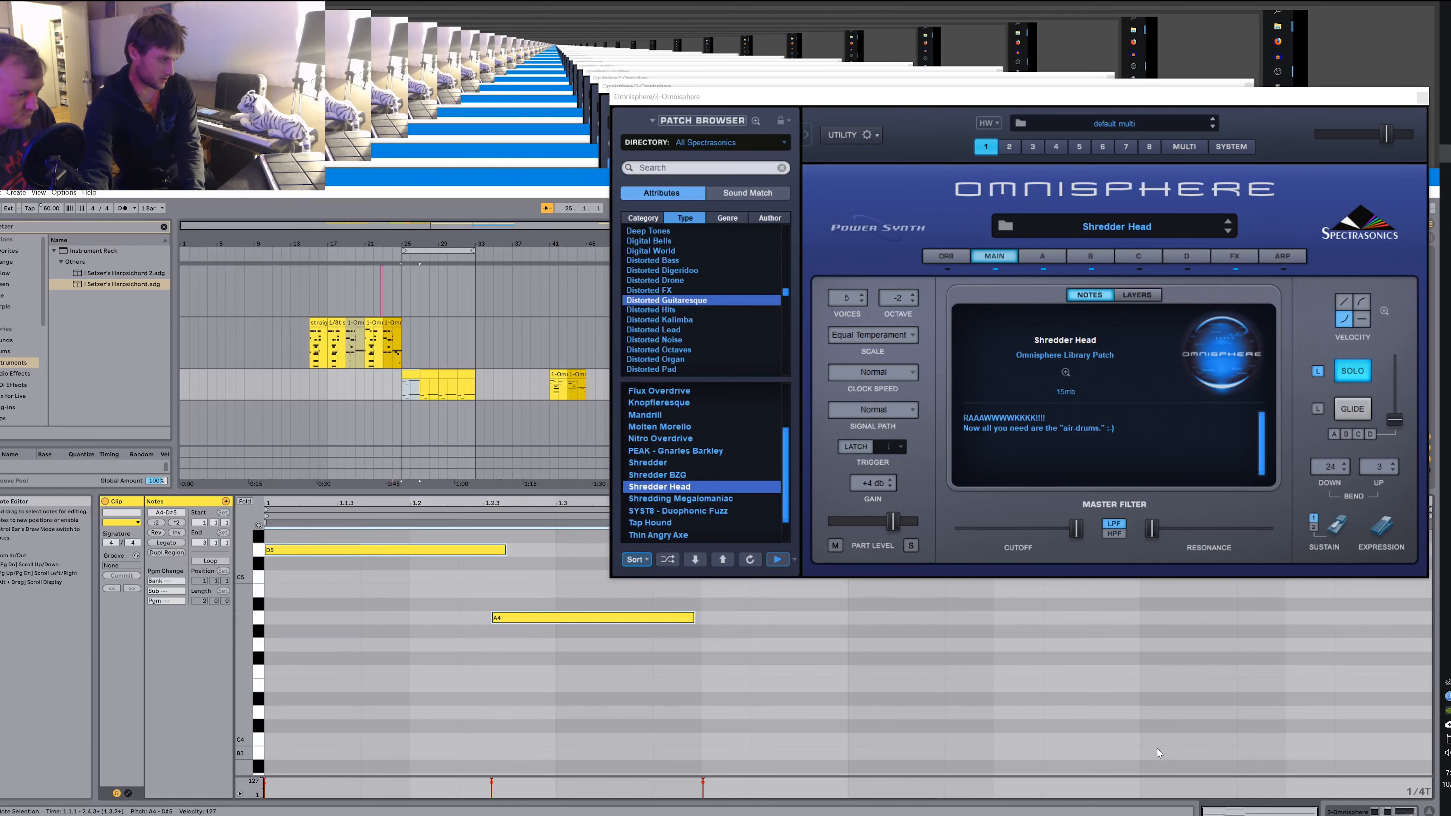
key(shift+Up)
key(space)
key(space)
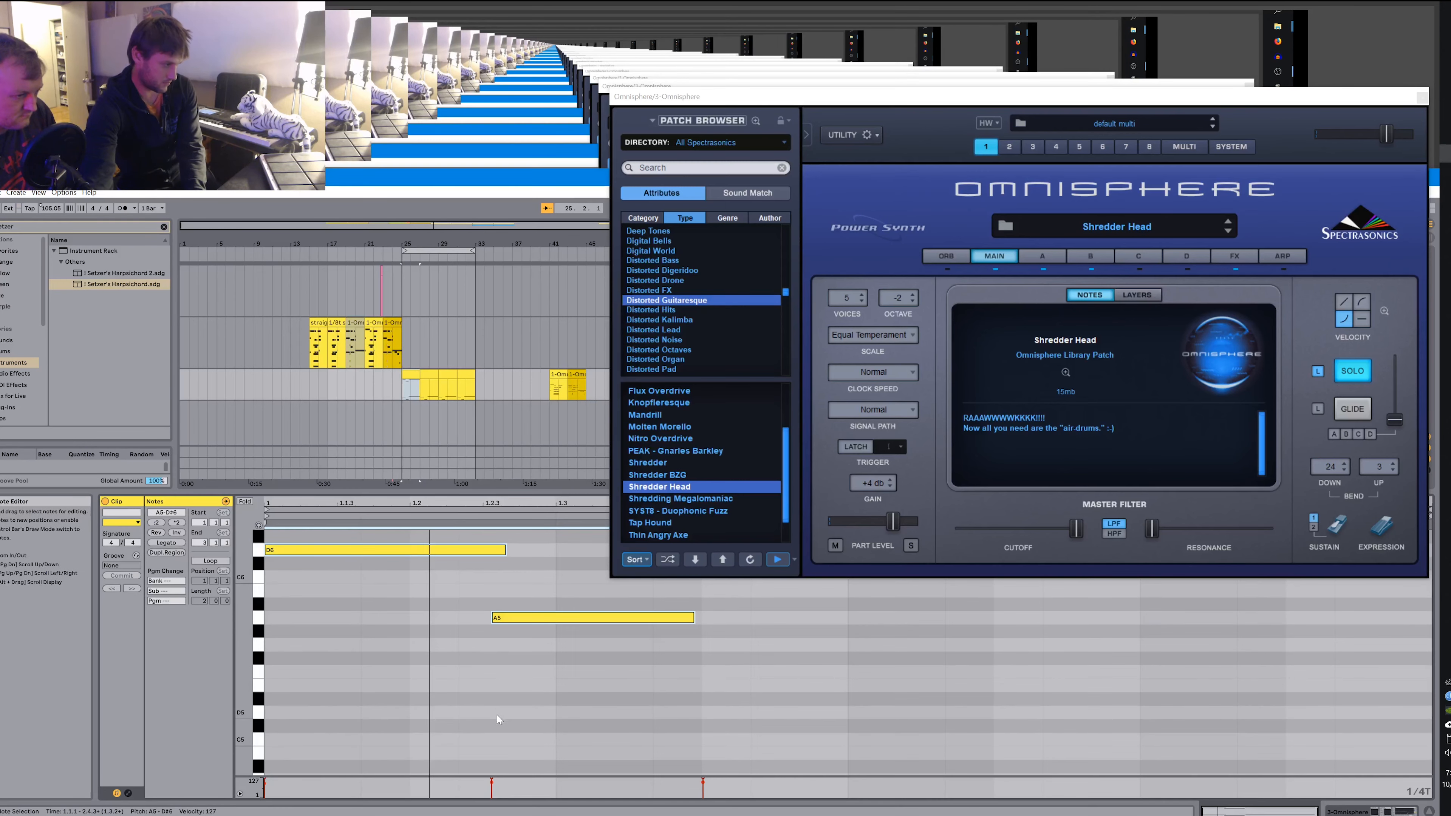
key(space)
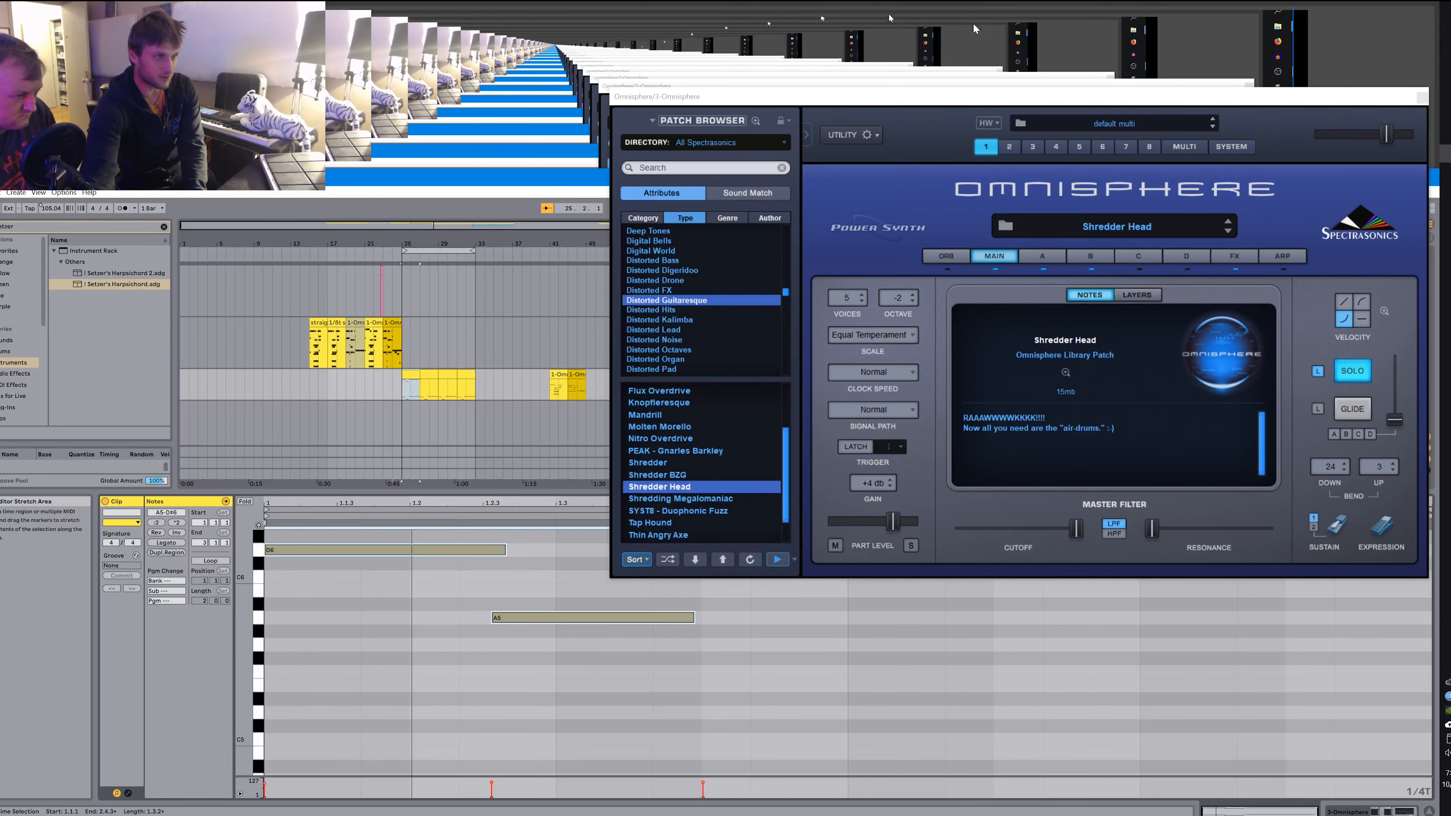
Move the Omnisphere window clear of the notes and examine layer A's oscillator, comparing its Sample and Synth modes and zoomed settings.
drag(963, 96, 942, 32)
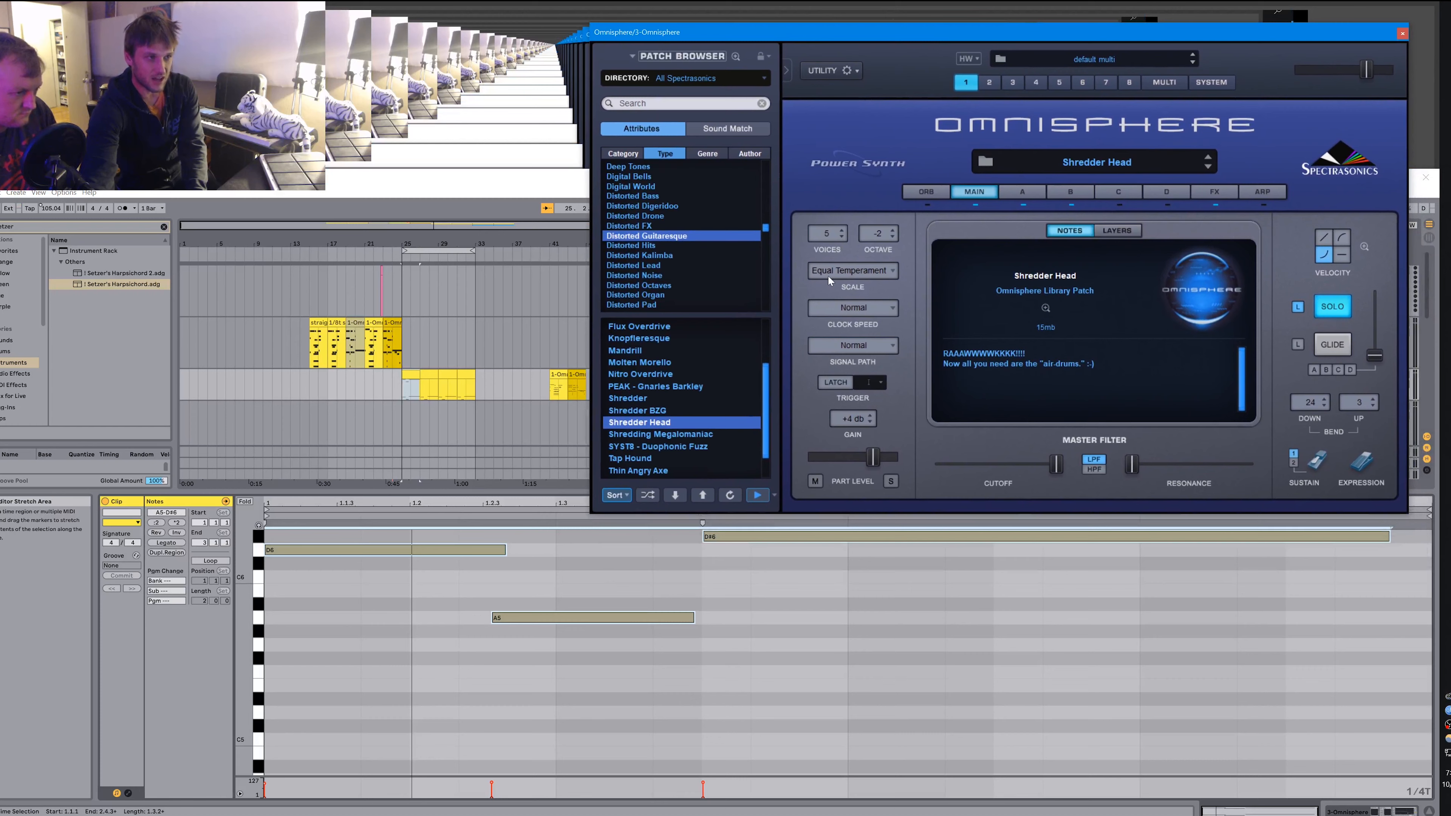
click(1021, 190)
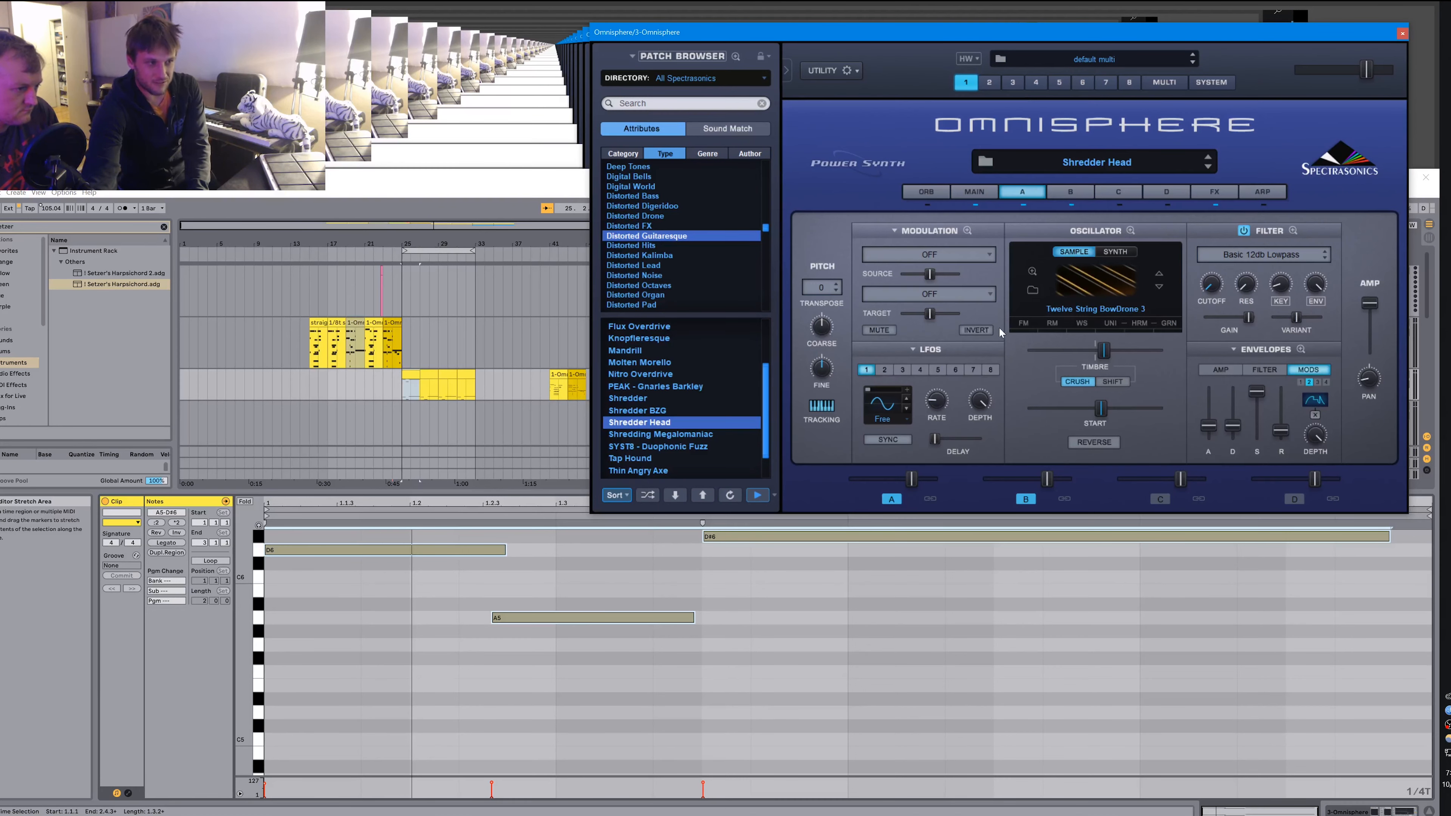
click(981, 194)
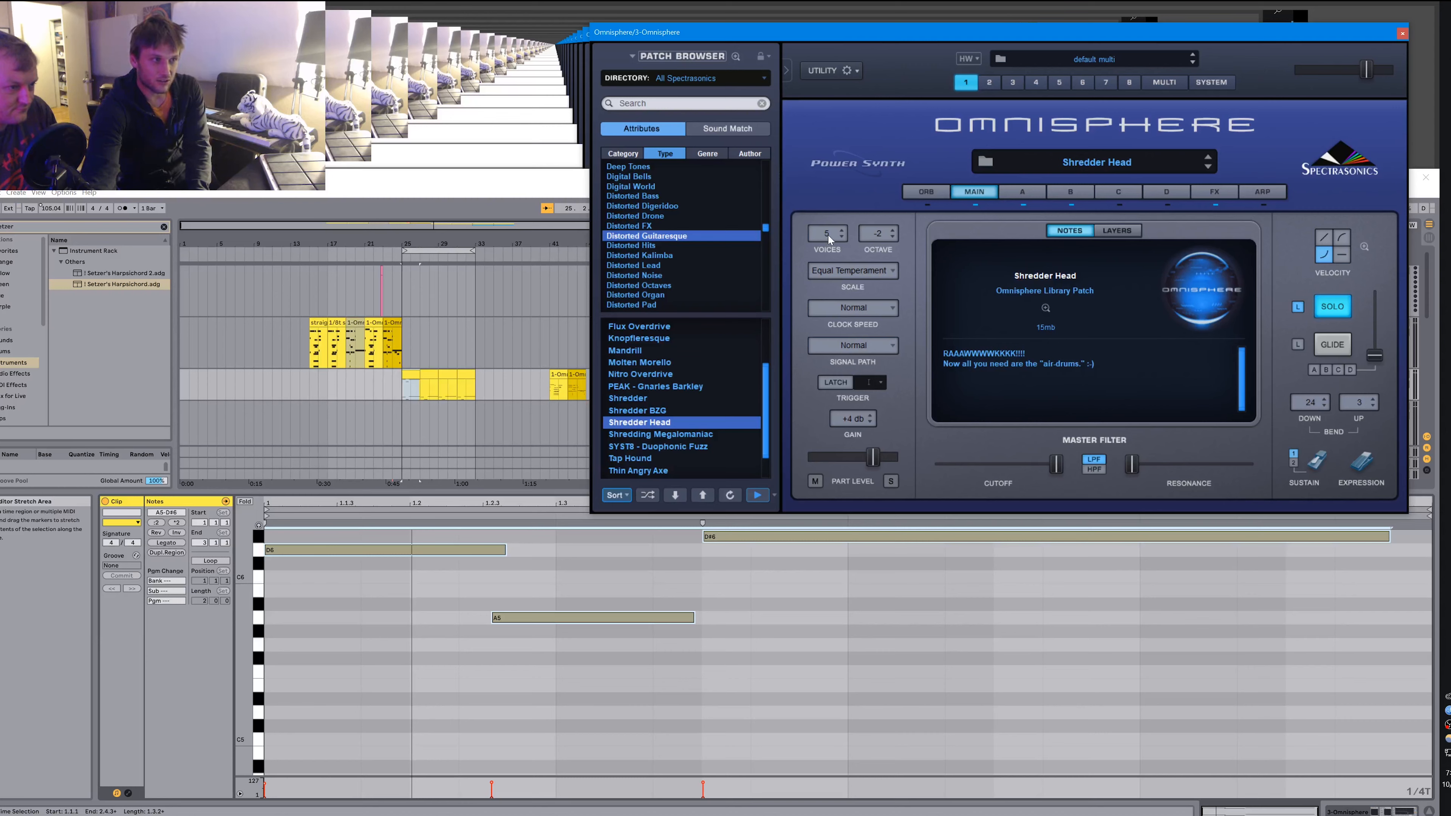
click(1020, 190)
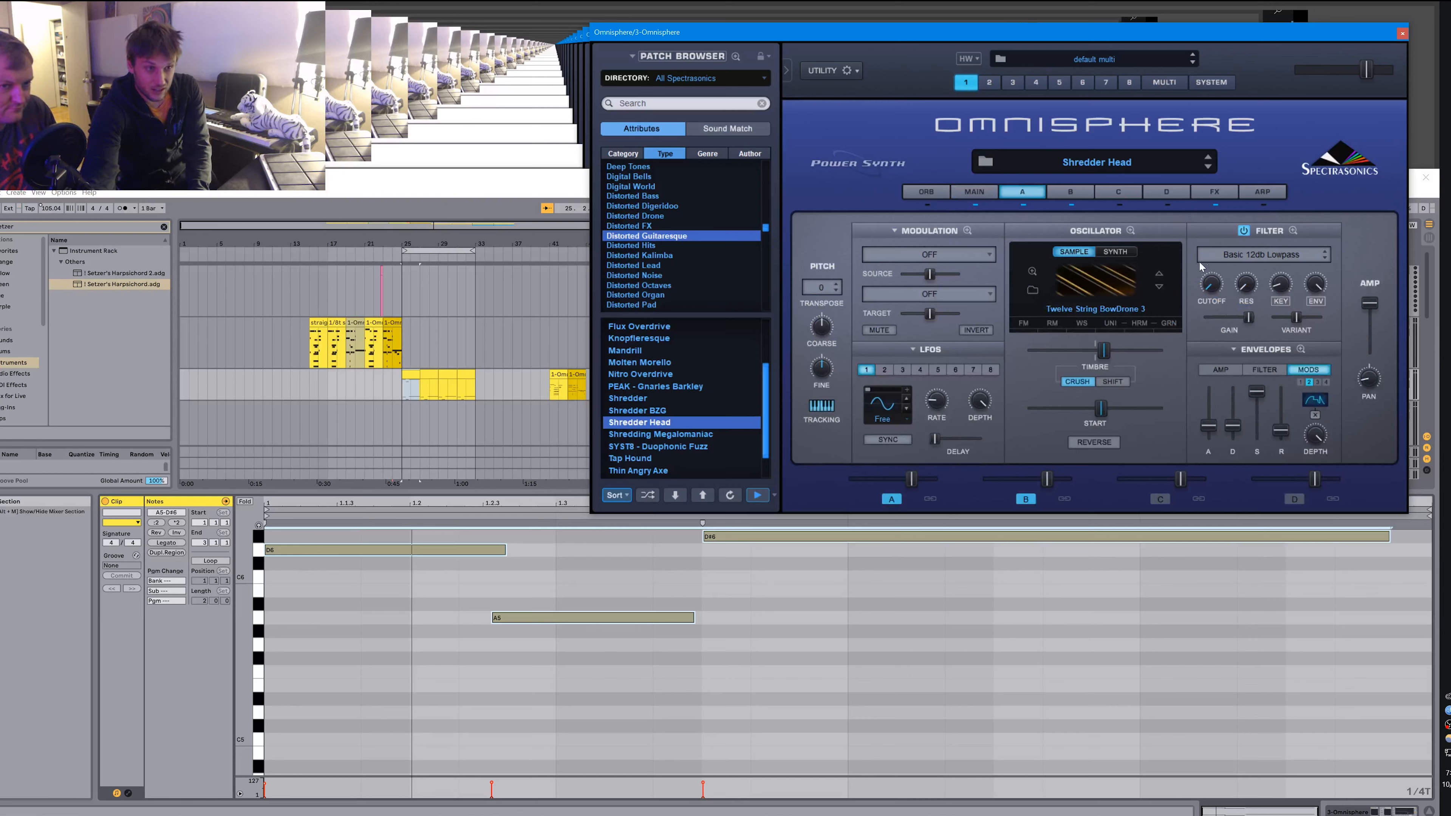
click(1114, 252)
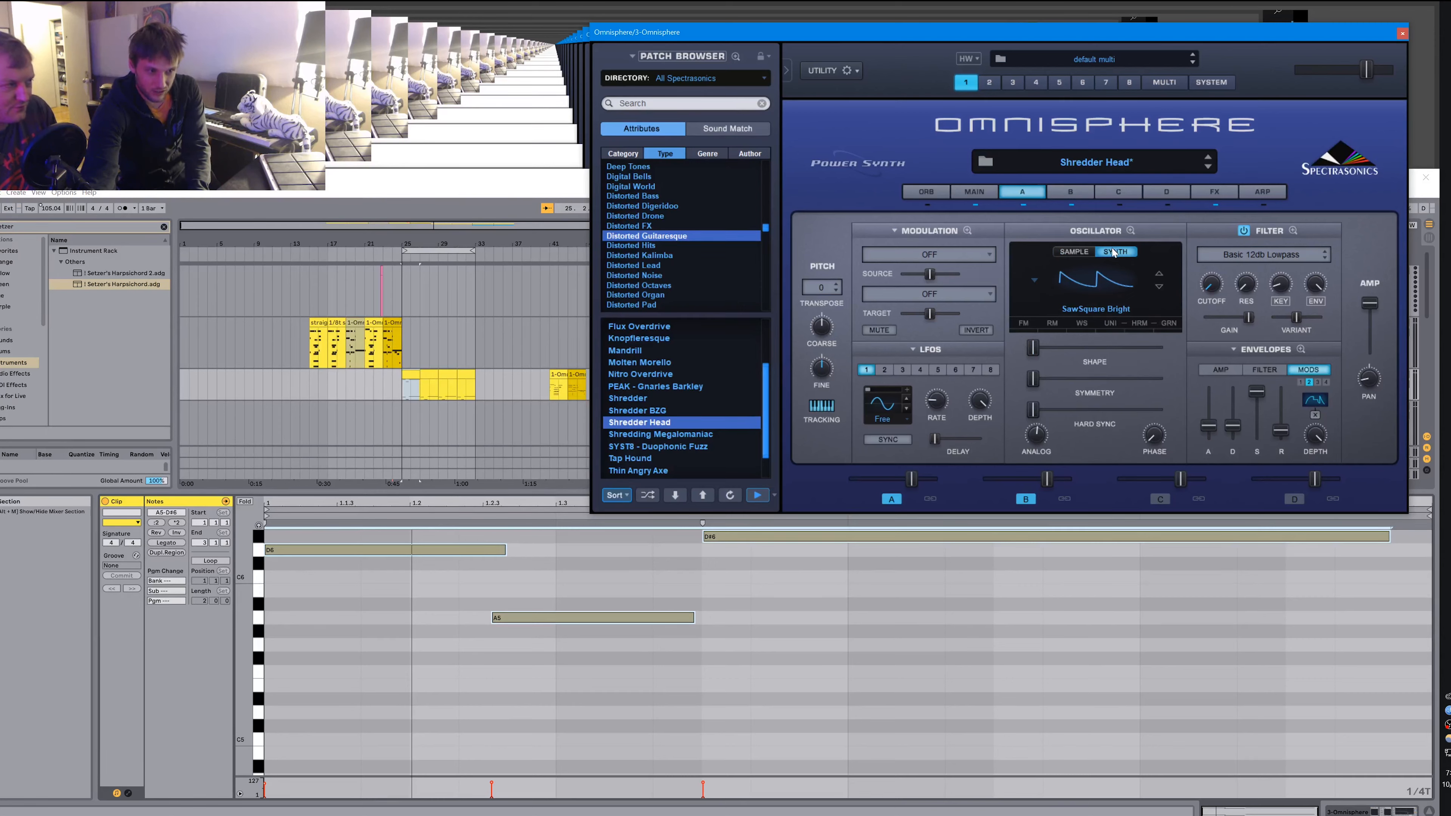
click(1082, 256)
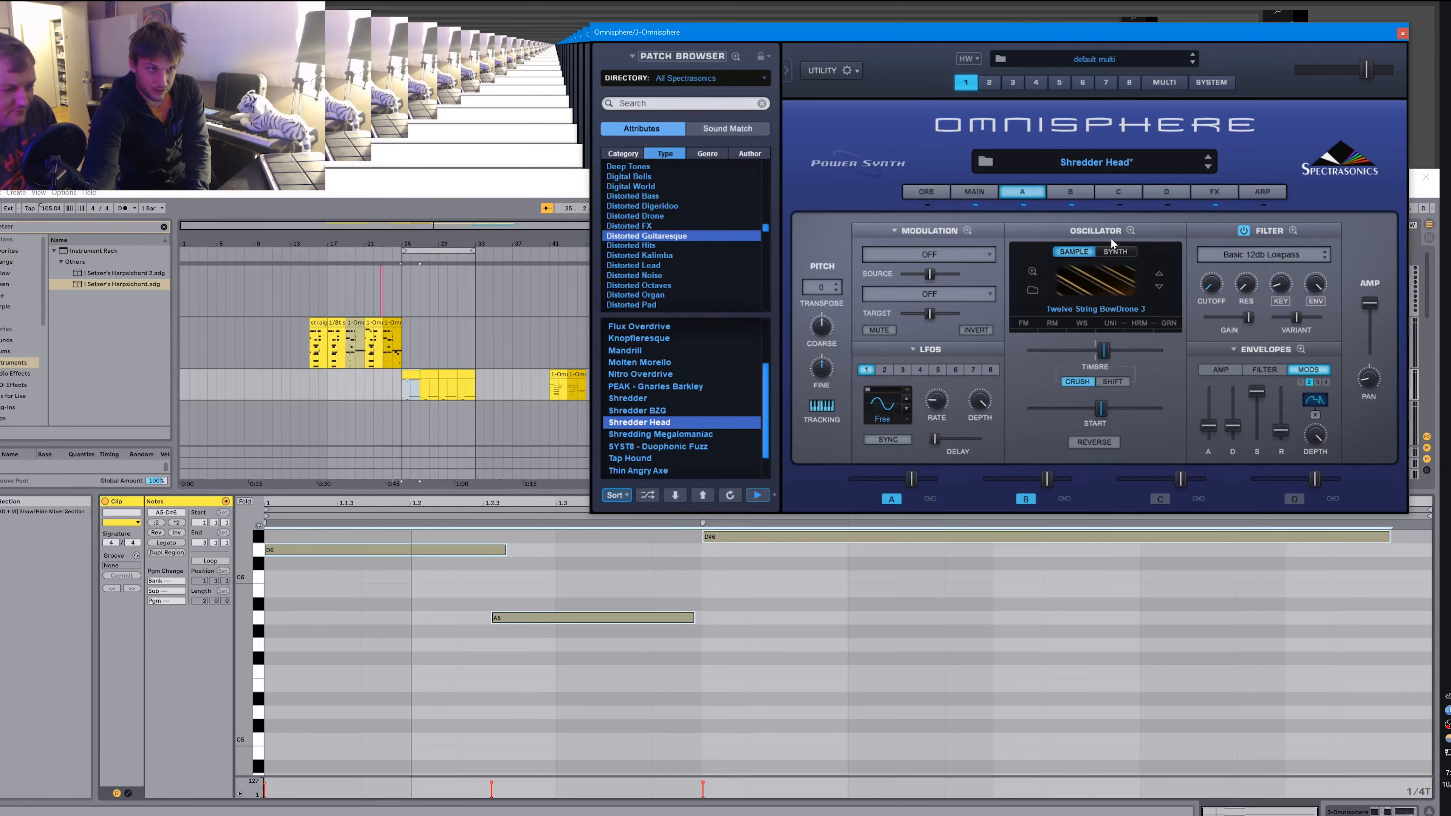
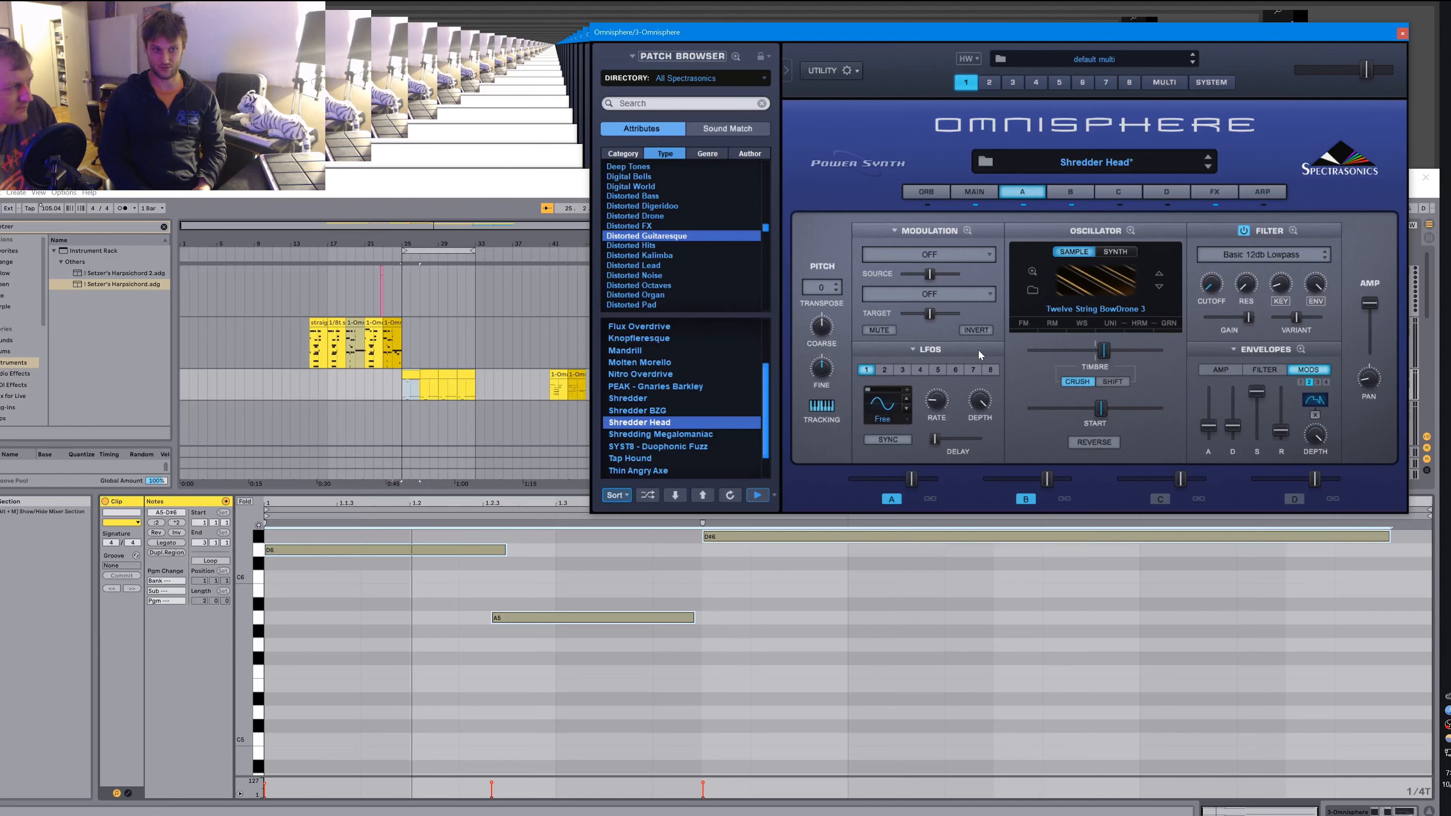
click(1129, 230)
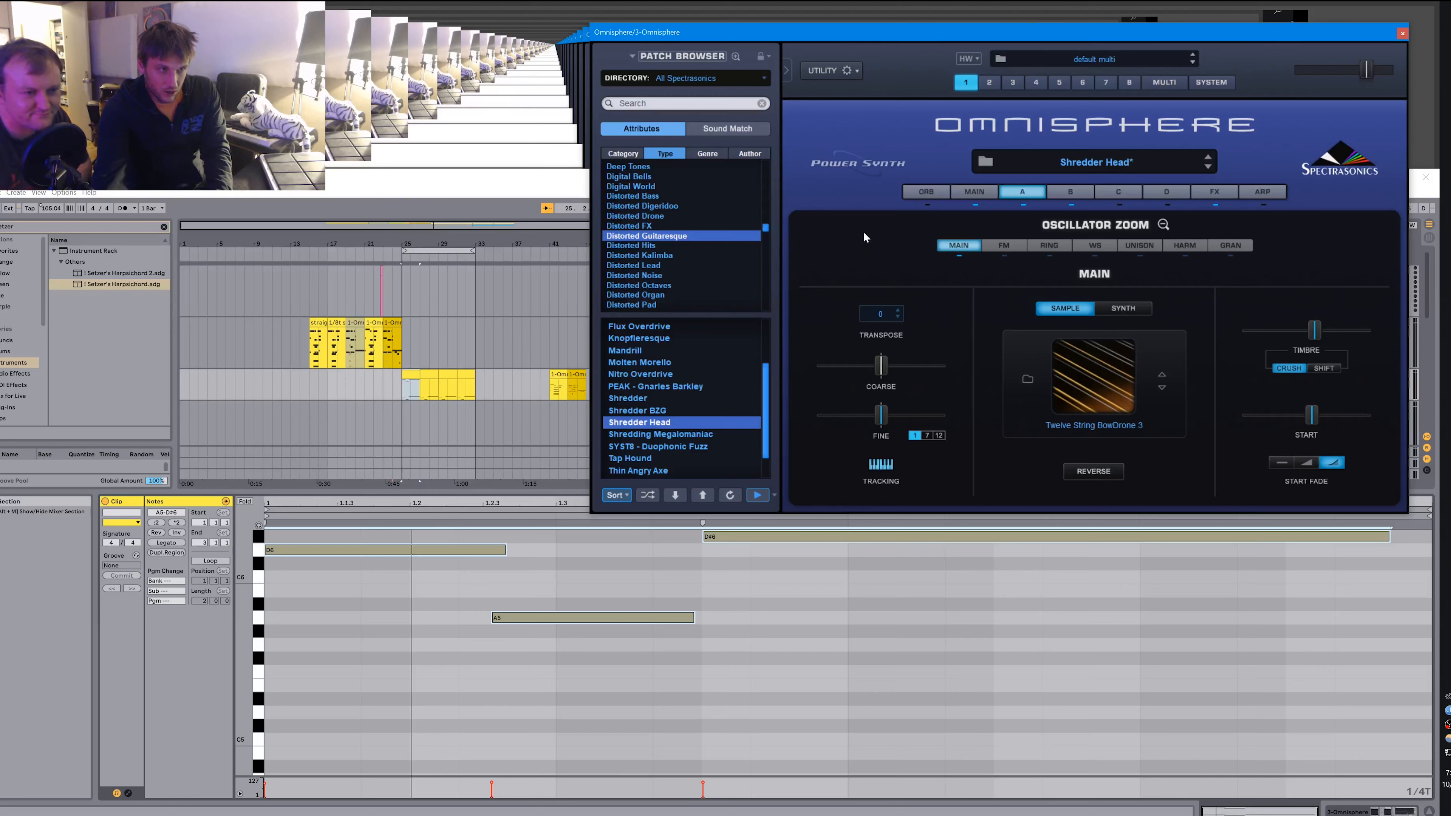
click(927, 193)
Set the Shredder Head patch's voices to 5 with Solo switched off, and play the loop.
click(980, 190)
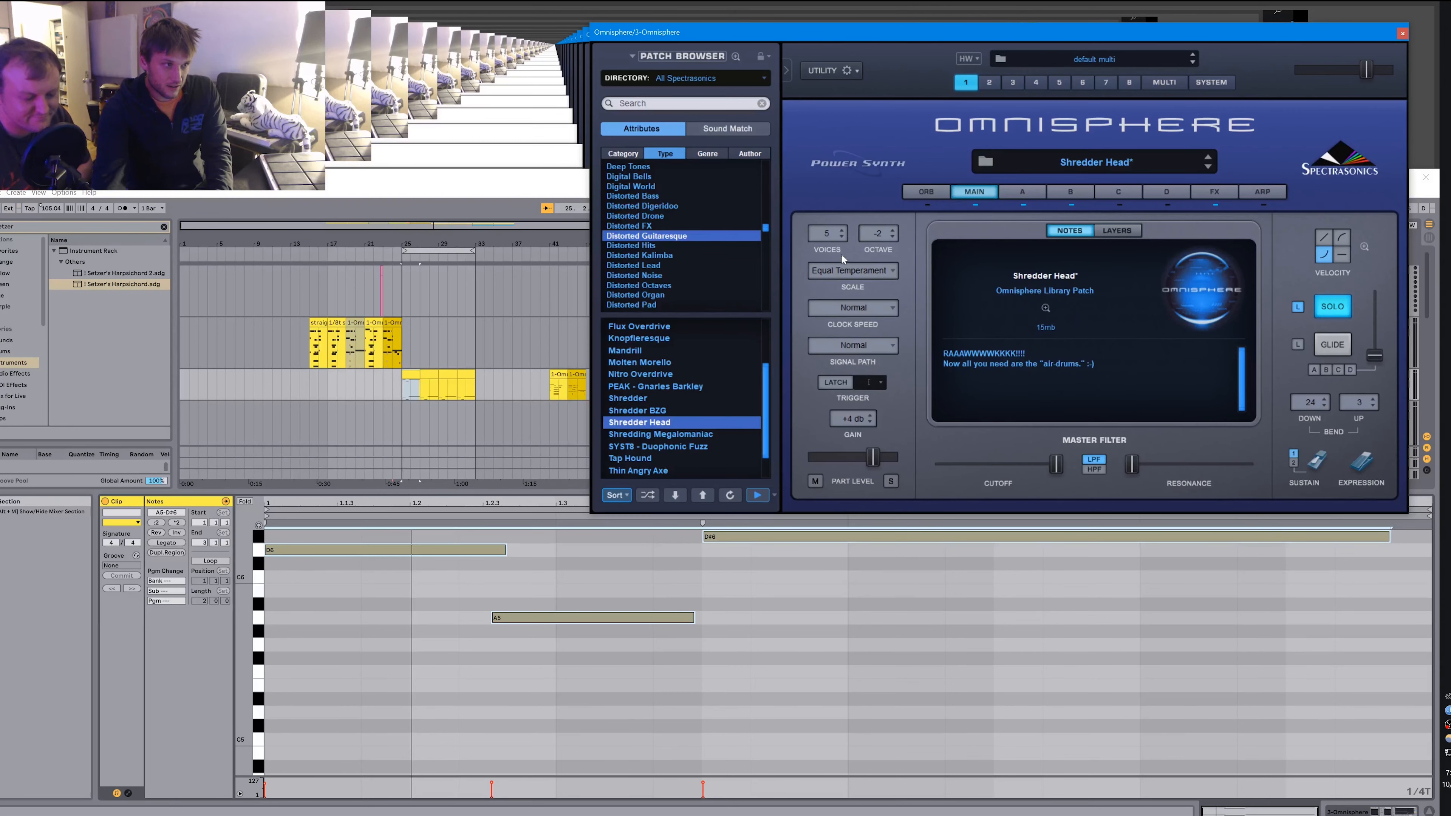
click(827, 241)
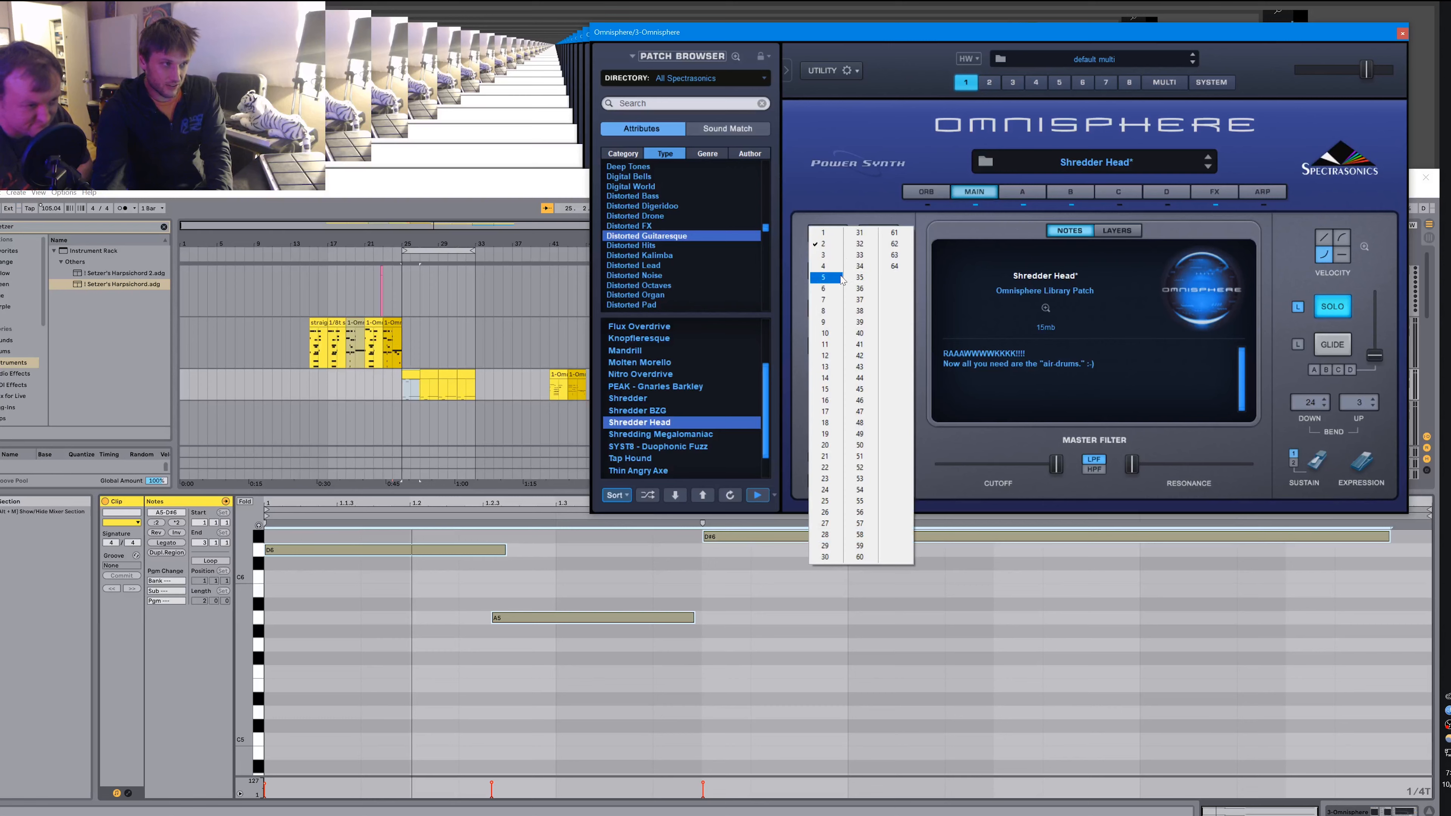
click(837, 278)
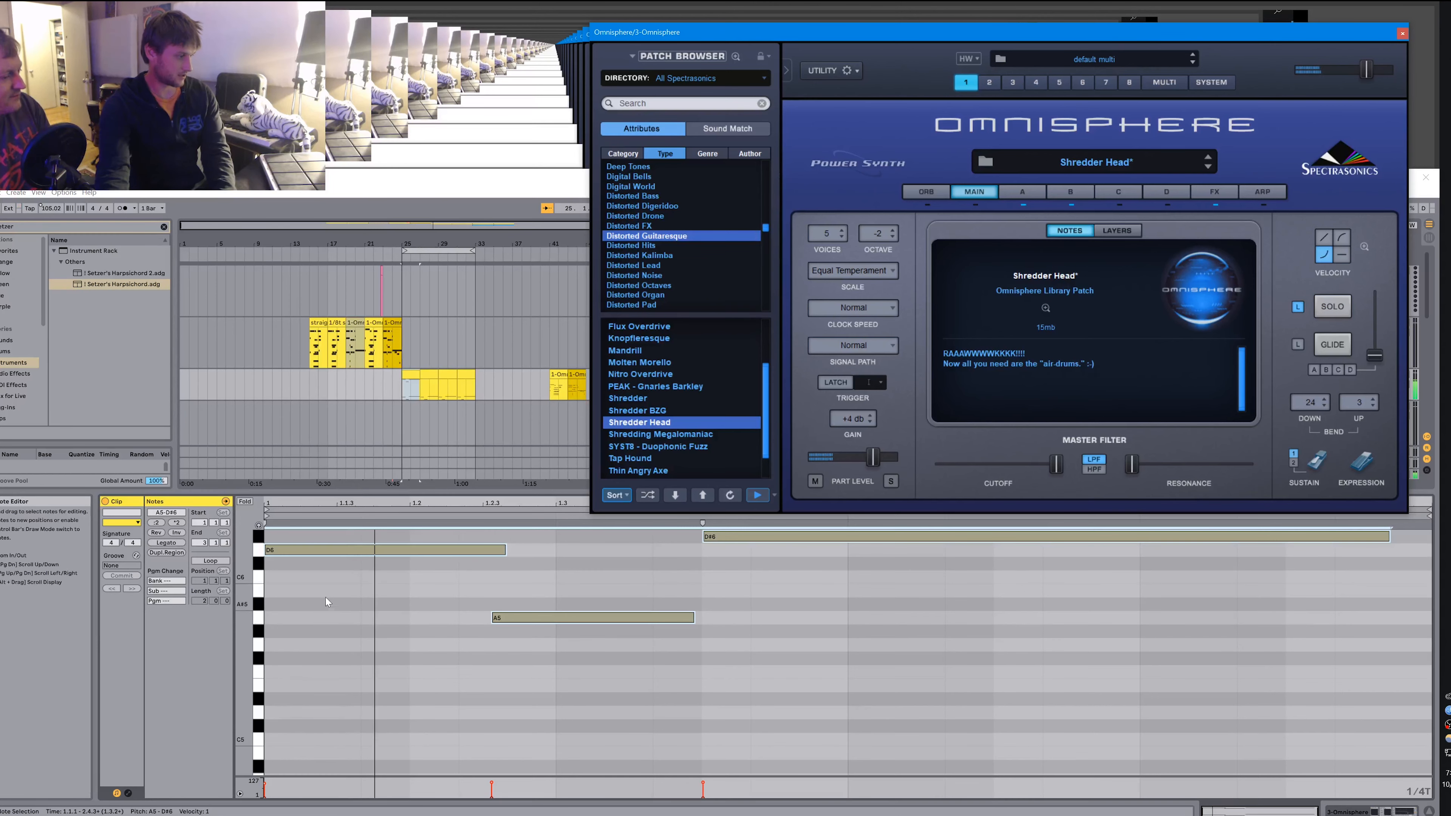
Set the three selected notes' velocity to 84 and compare the patch with Solo on and off during playback, leaving it off.
click(341, 563)
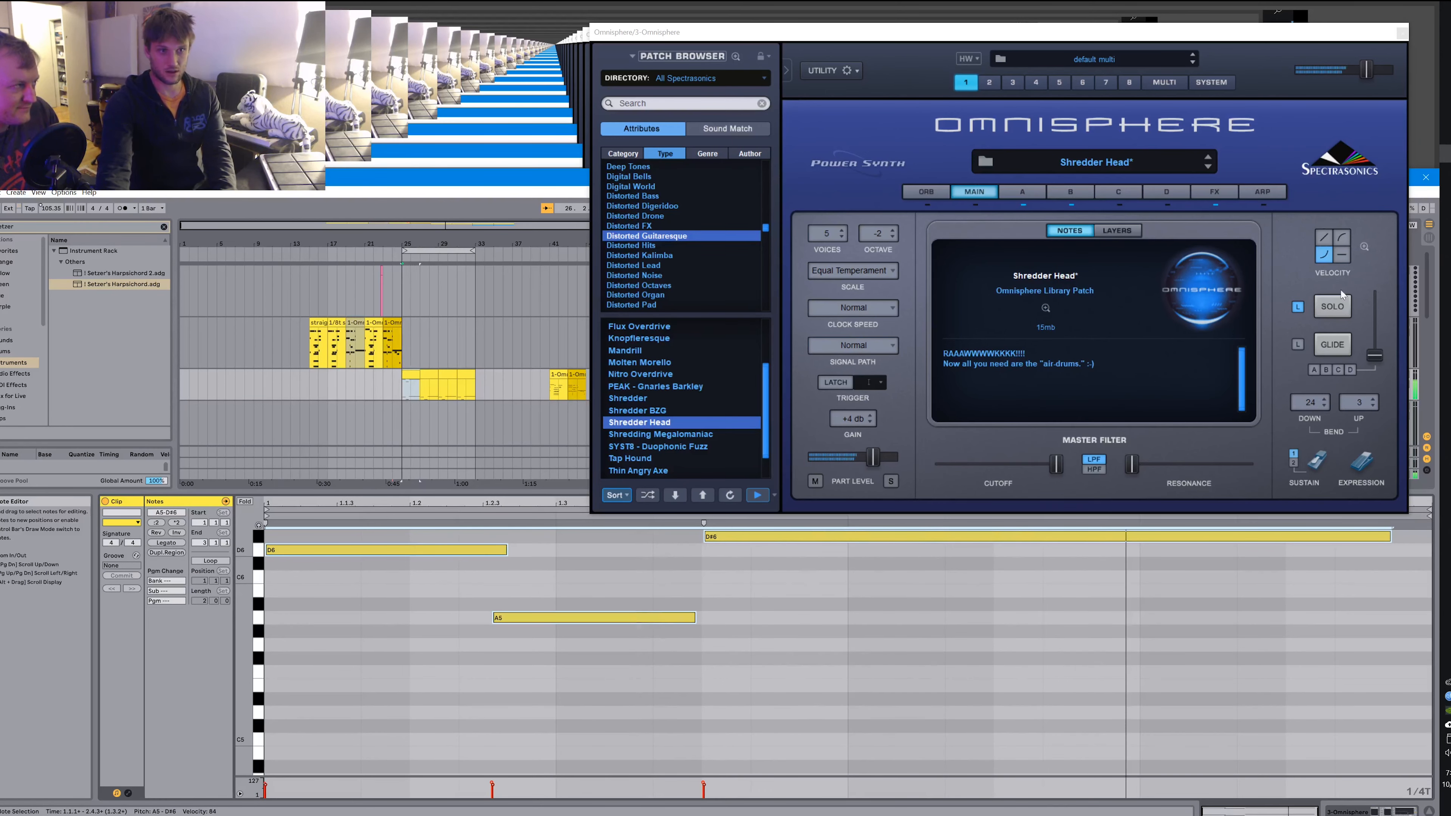
click(1342, 309)
click(1341, 308)
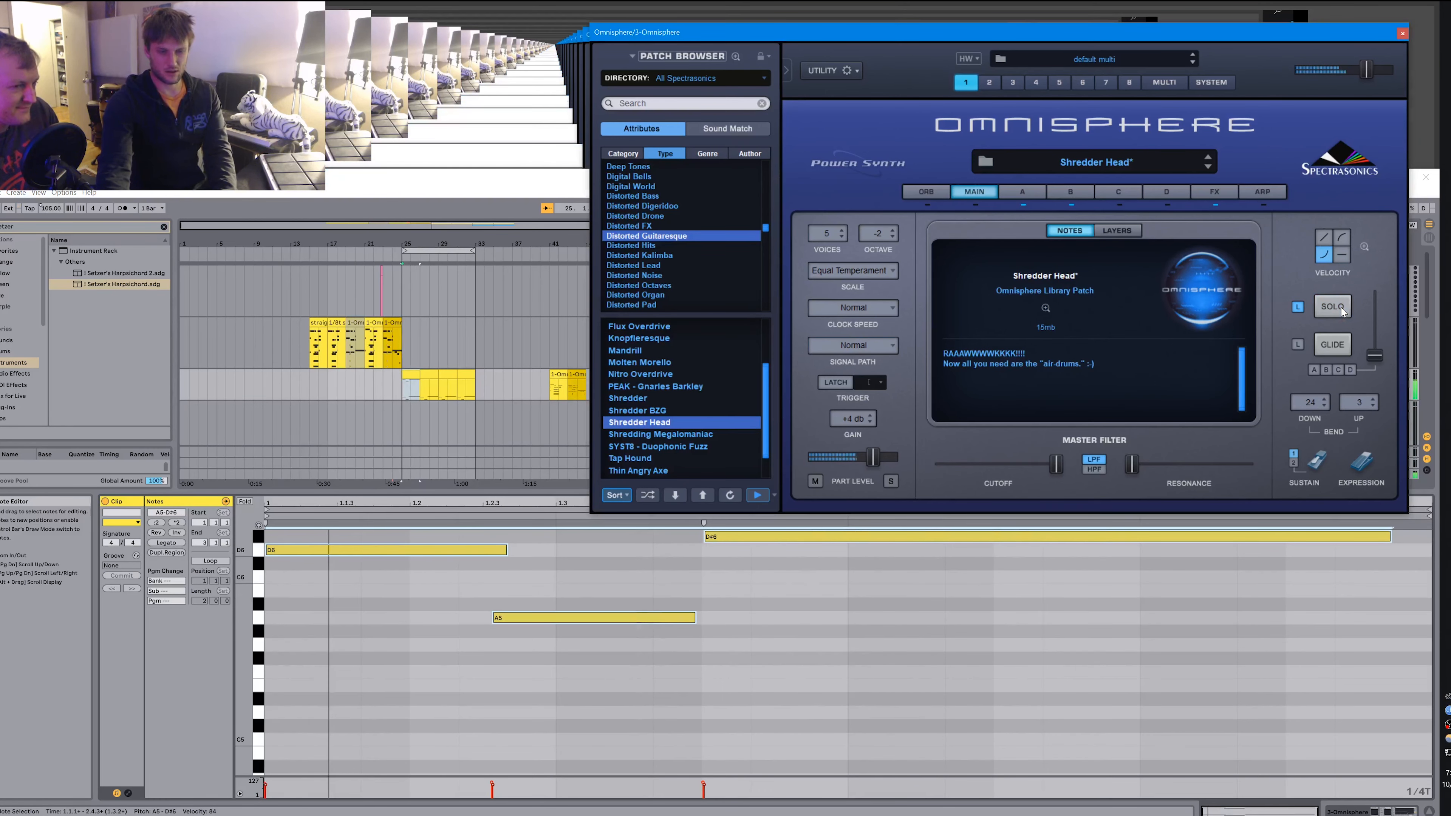
click(1341, 308)
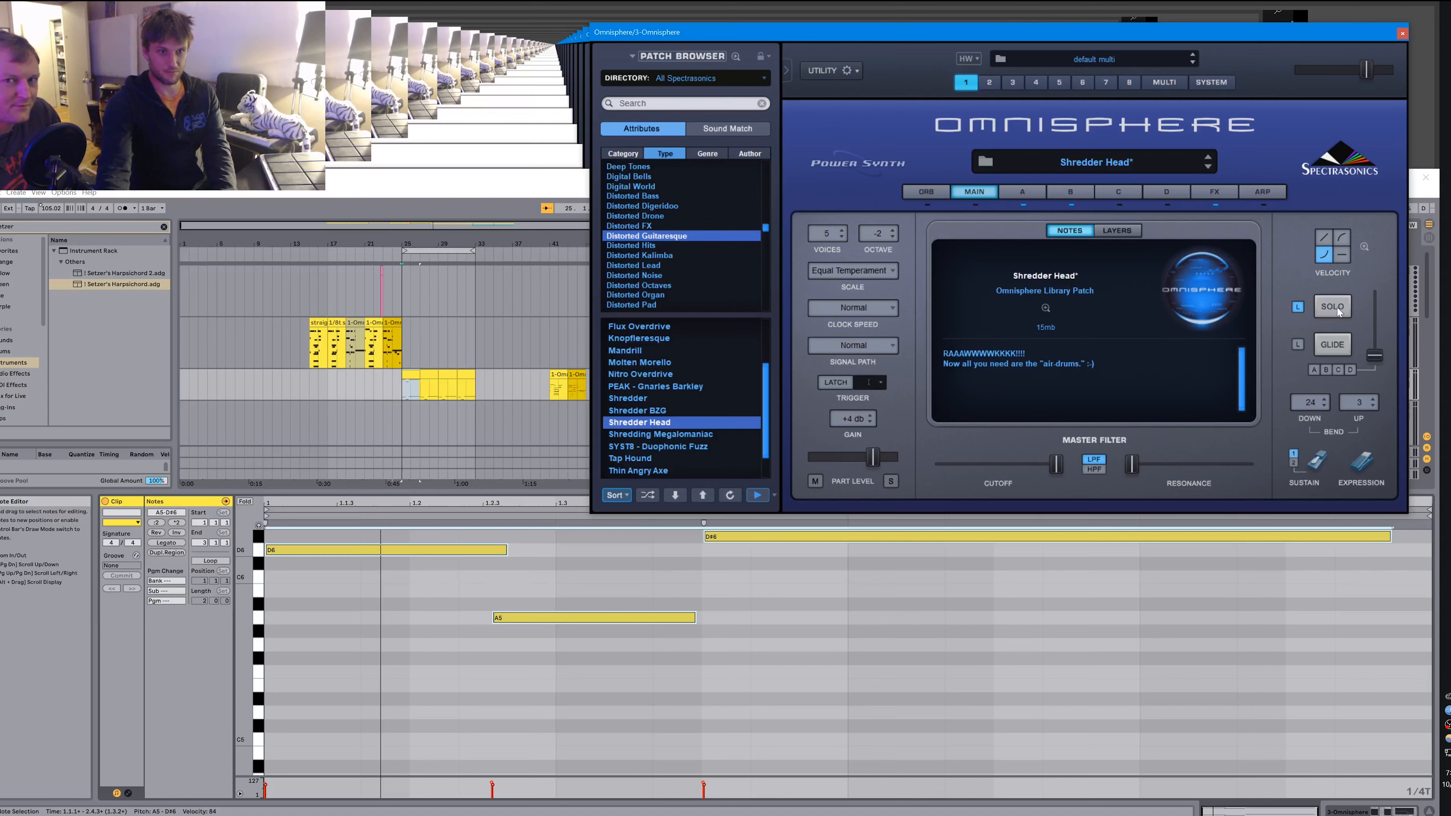
click(1334, 308)
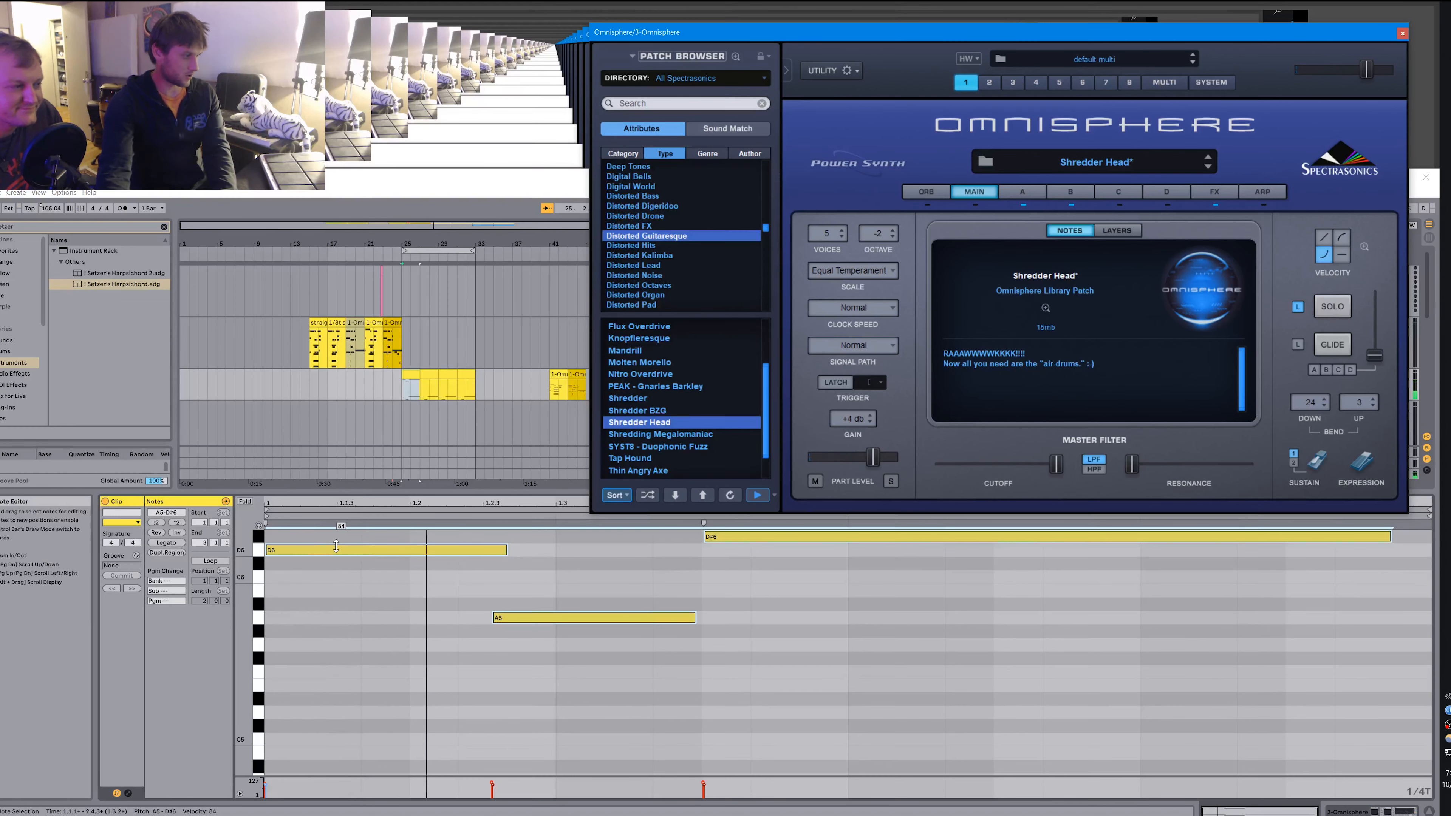
Set the three selected A5–D#6 notes' velocity to 120 and play the loop.
click(324, 567)
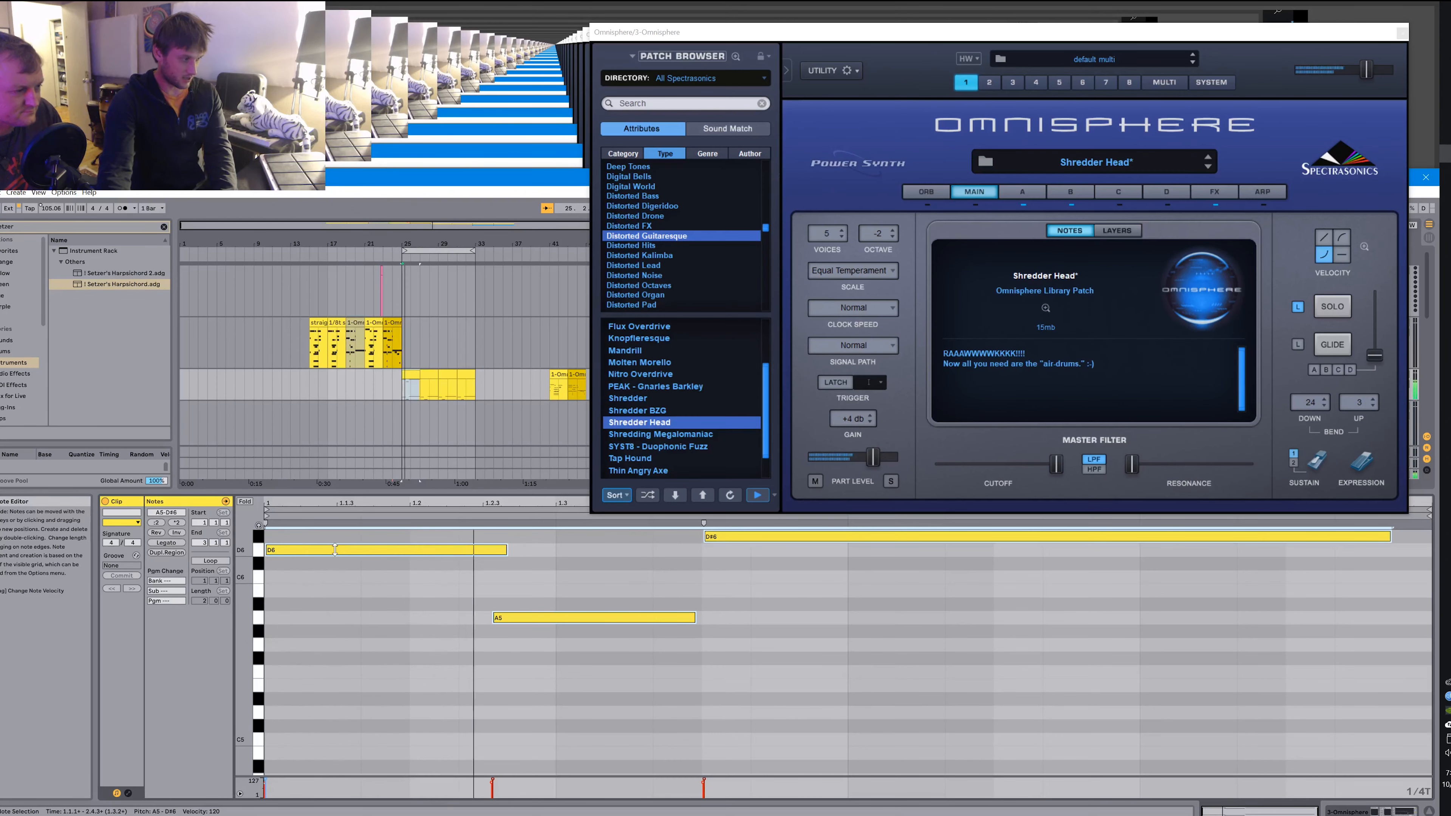
mouse_move(330, 554)
mouse_down()
mouse_move(331, 589)
mouse_move(337, 553)
mouse_up()
key(space)
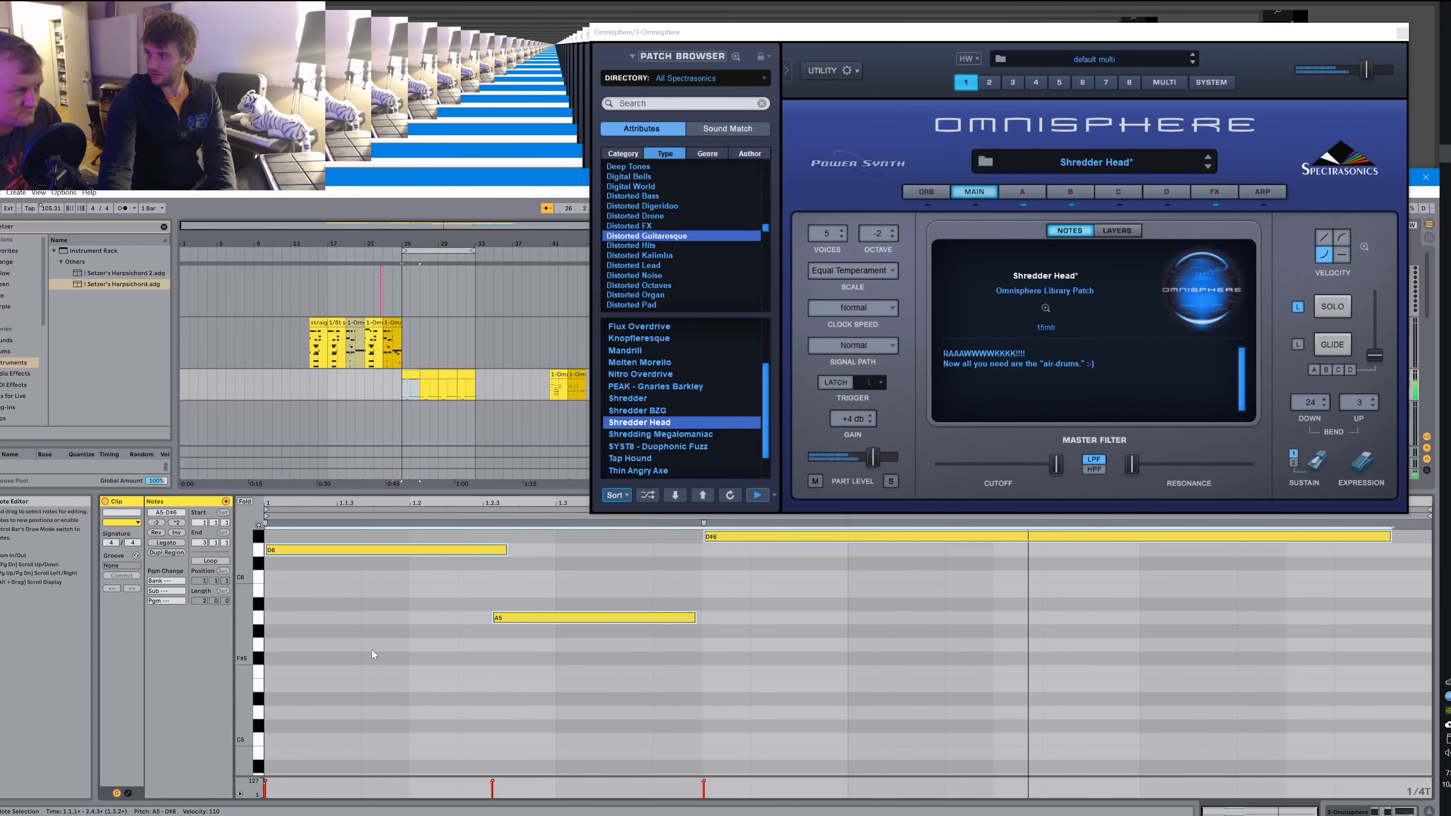
Transpose the three selected upper notes down two octaves to A3–D#4 while the loop plays.
key(shift+Down)
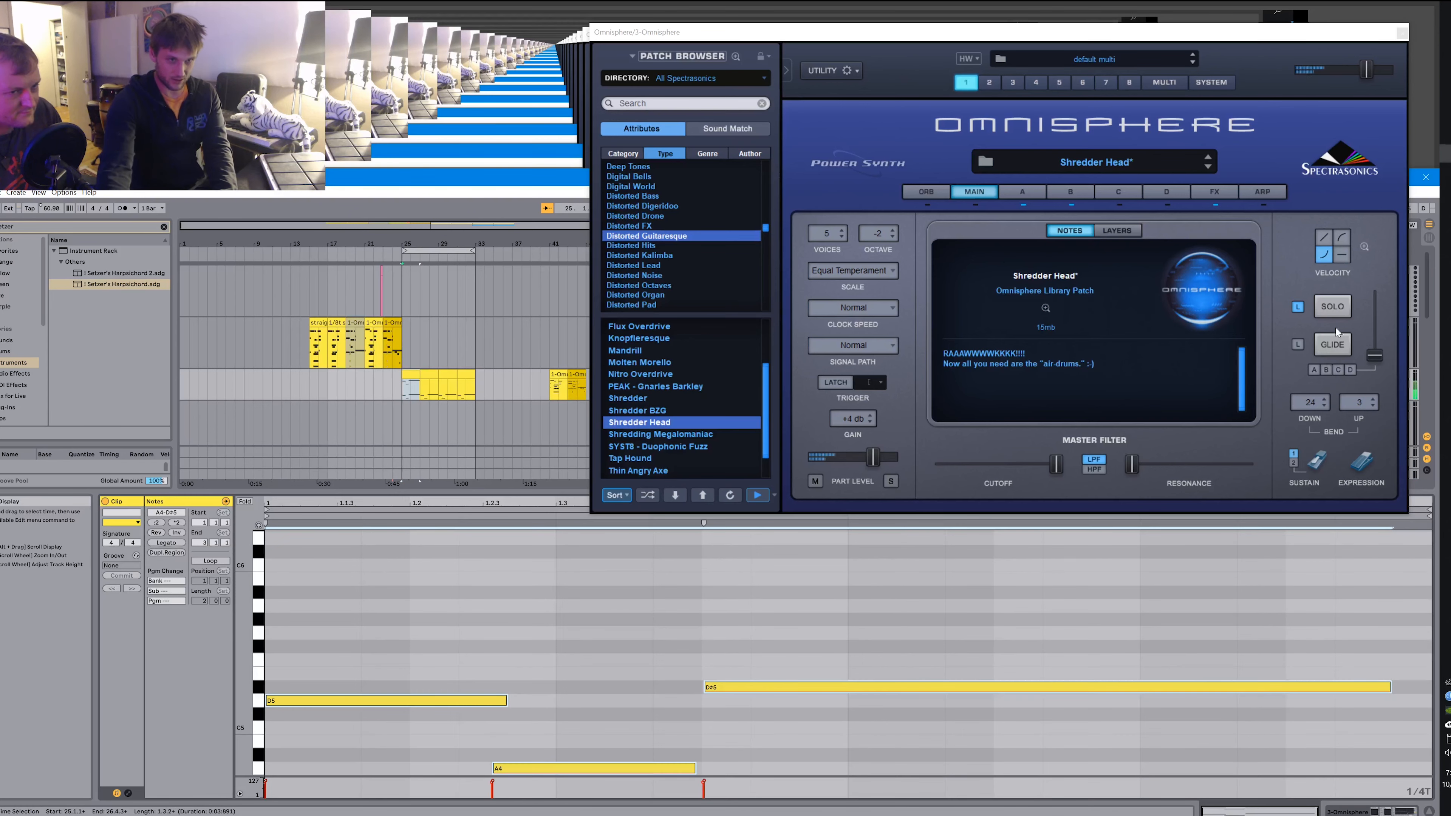
key(shift+Down)
key(shift+Down)
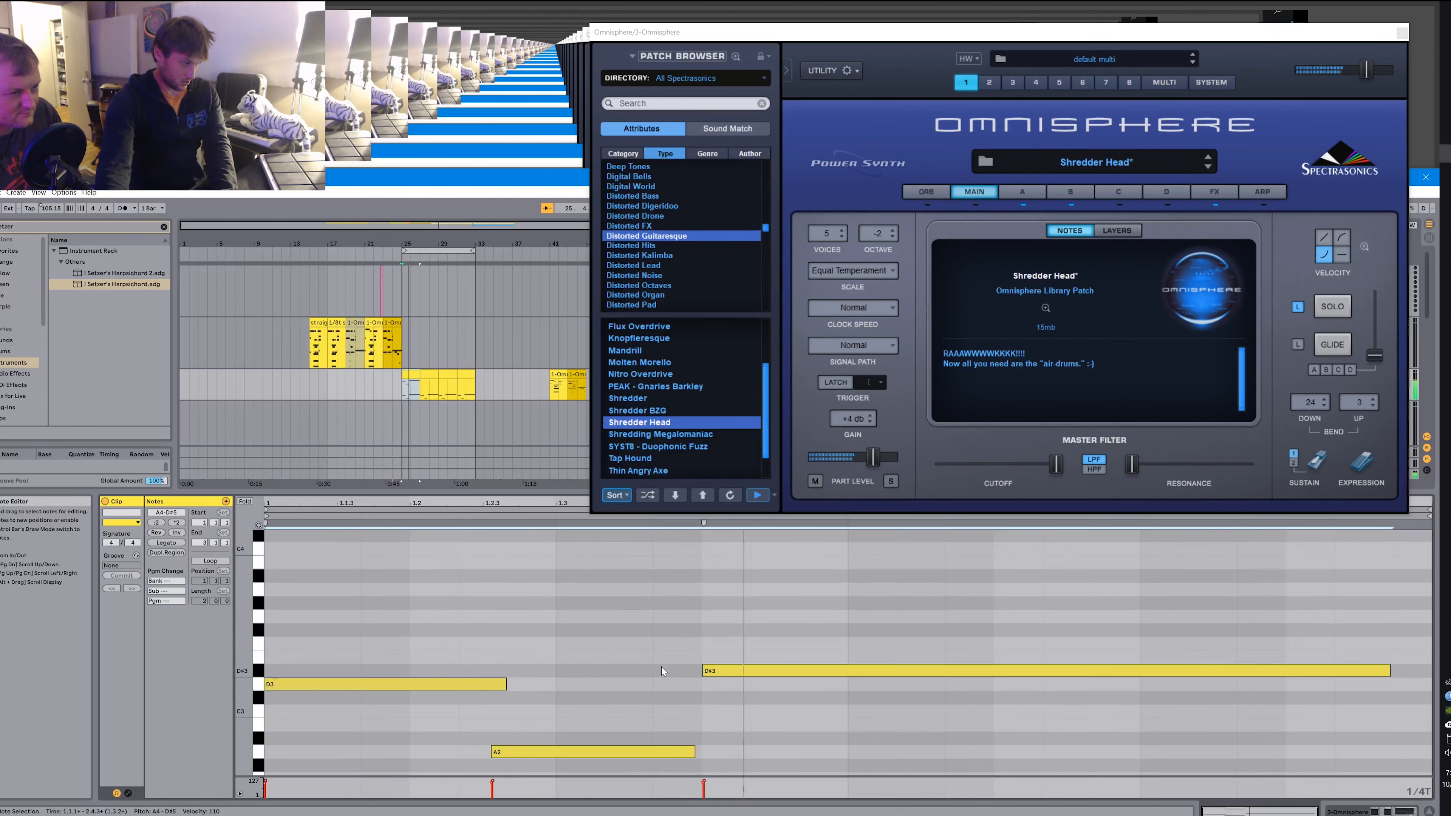
key(shift+Down)
scroll(660, 668, up, 2)
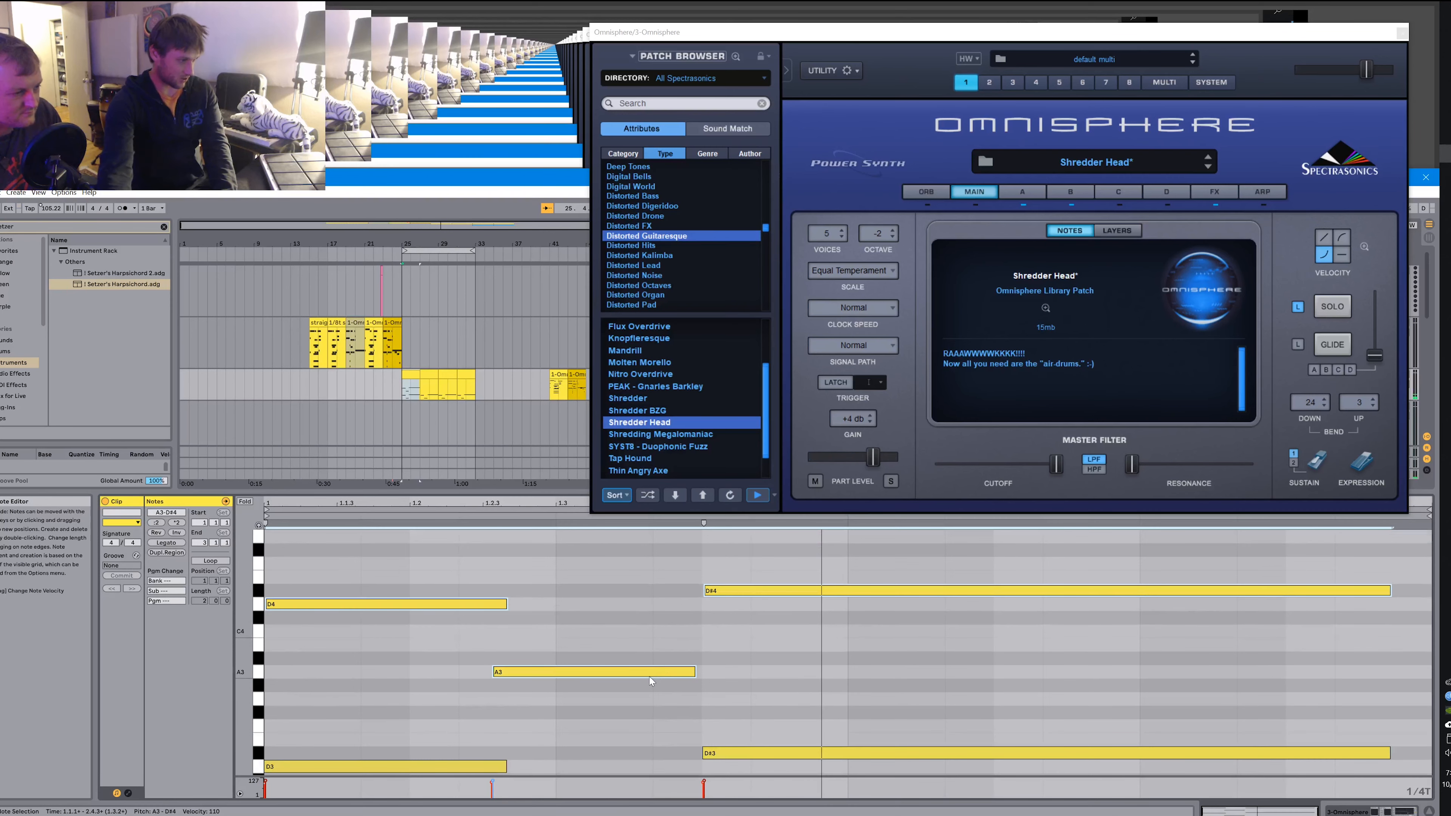
Compare the loop with the selected A3–D#4 notes deactivated and active, leaving them active.
drag(437, 563, 981, 682)
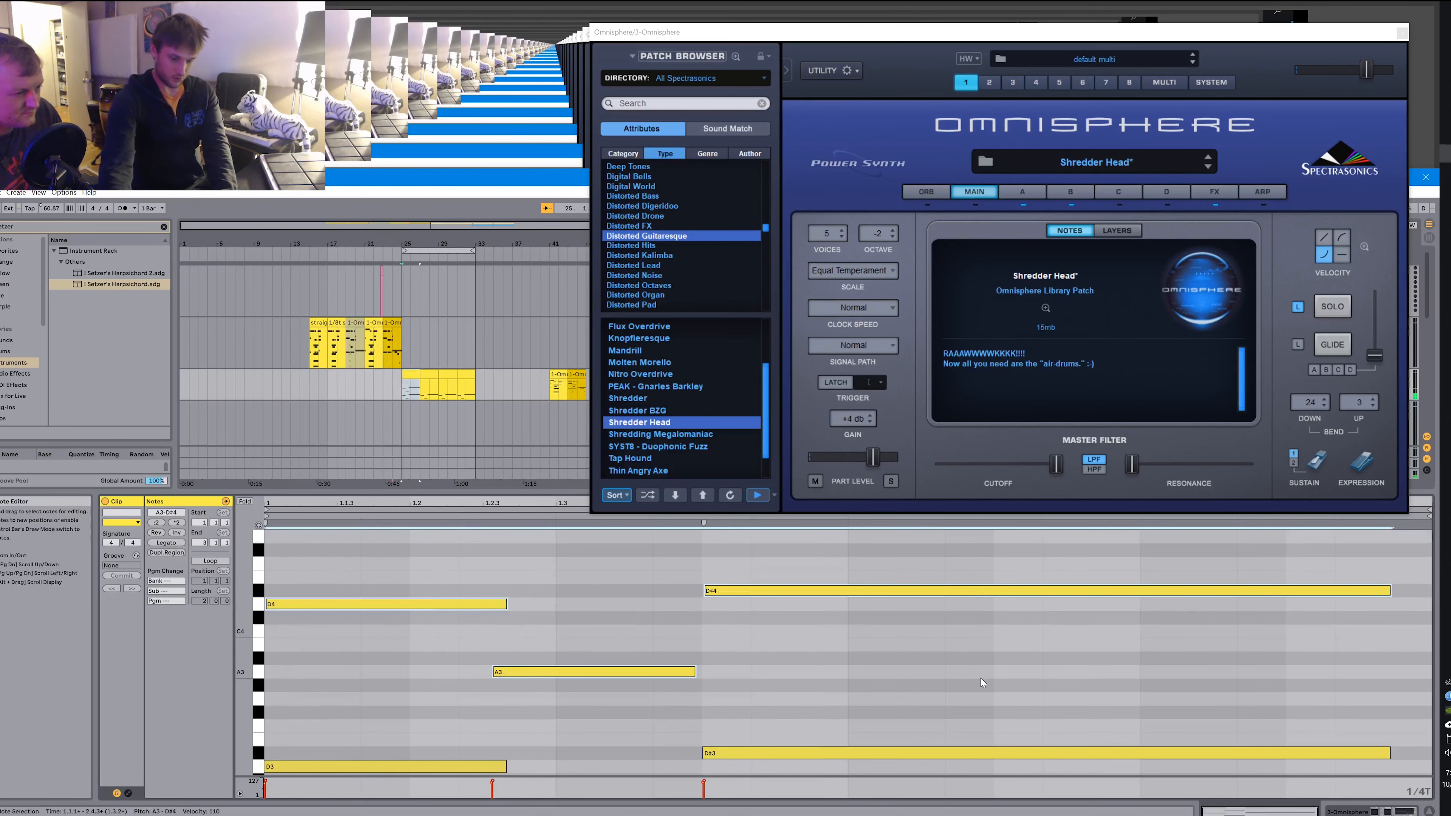
key(0)
key(space)
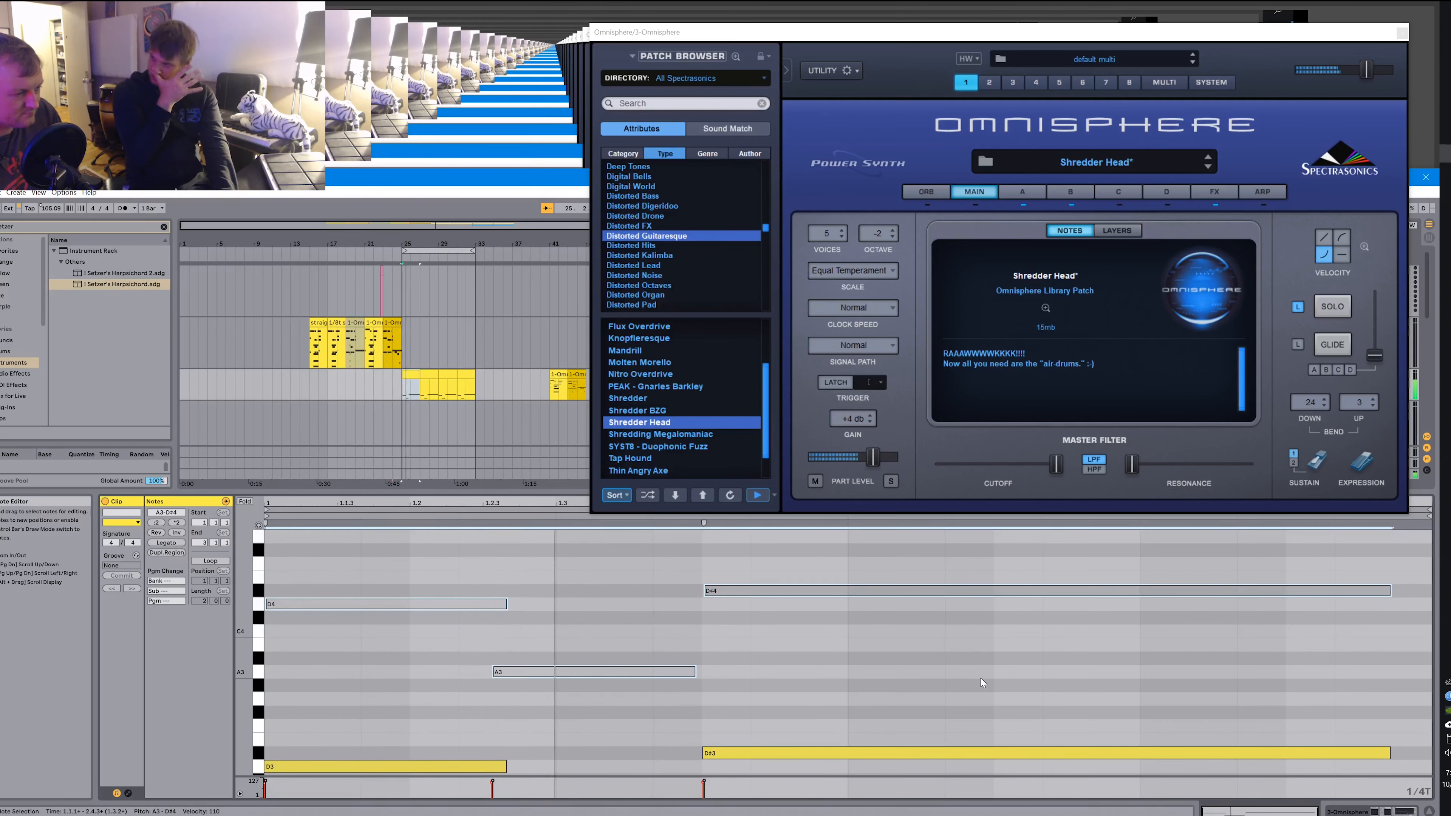
key(0)
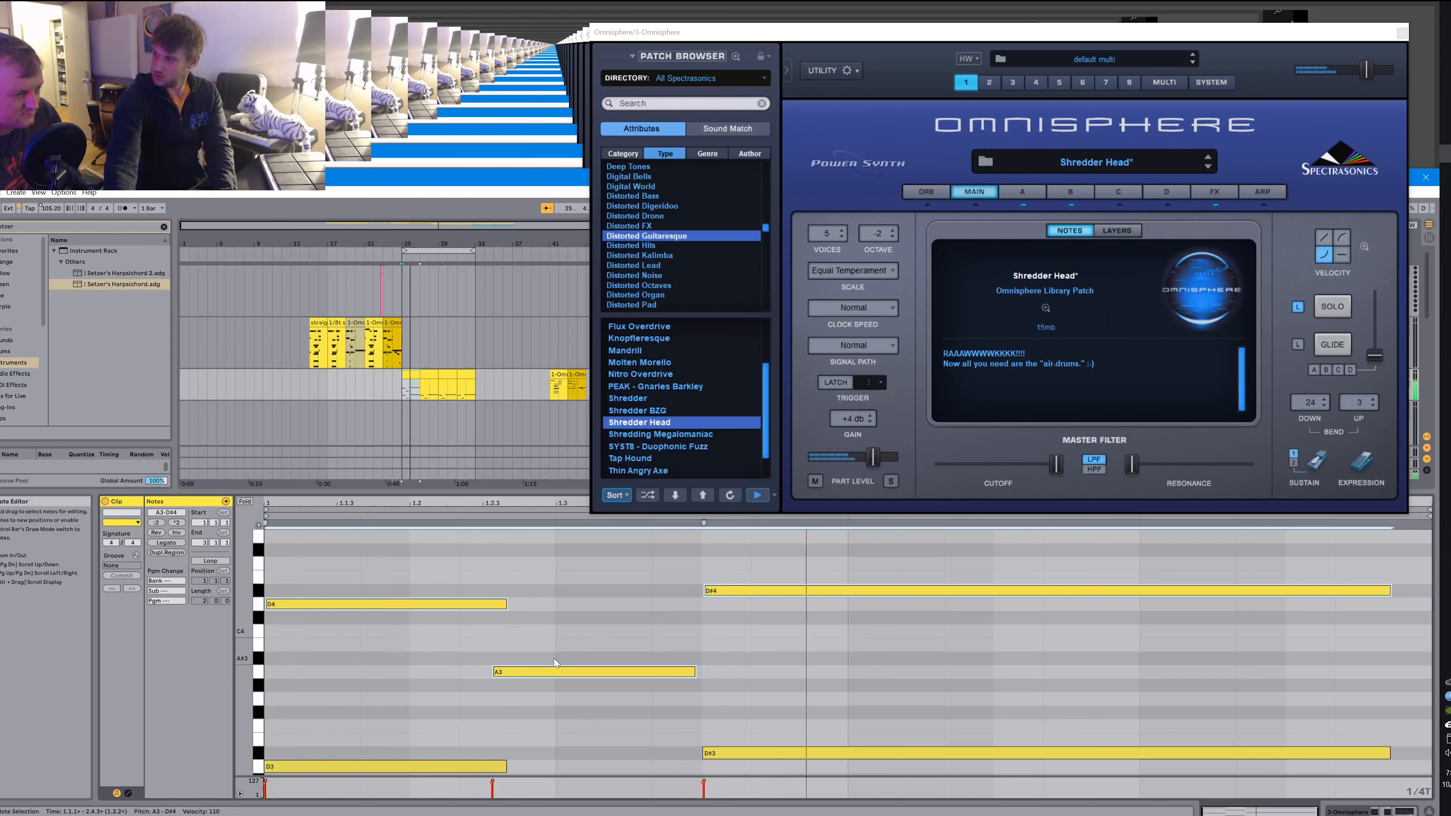
key(0)
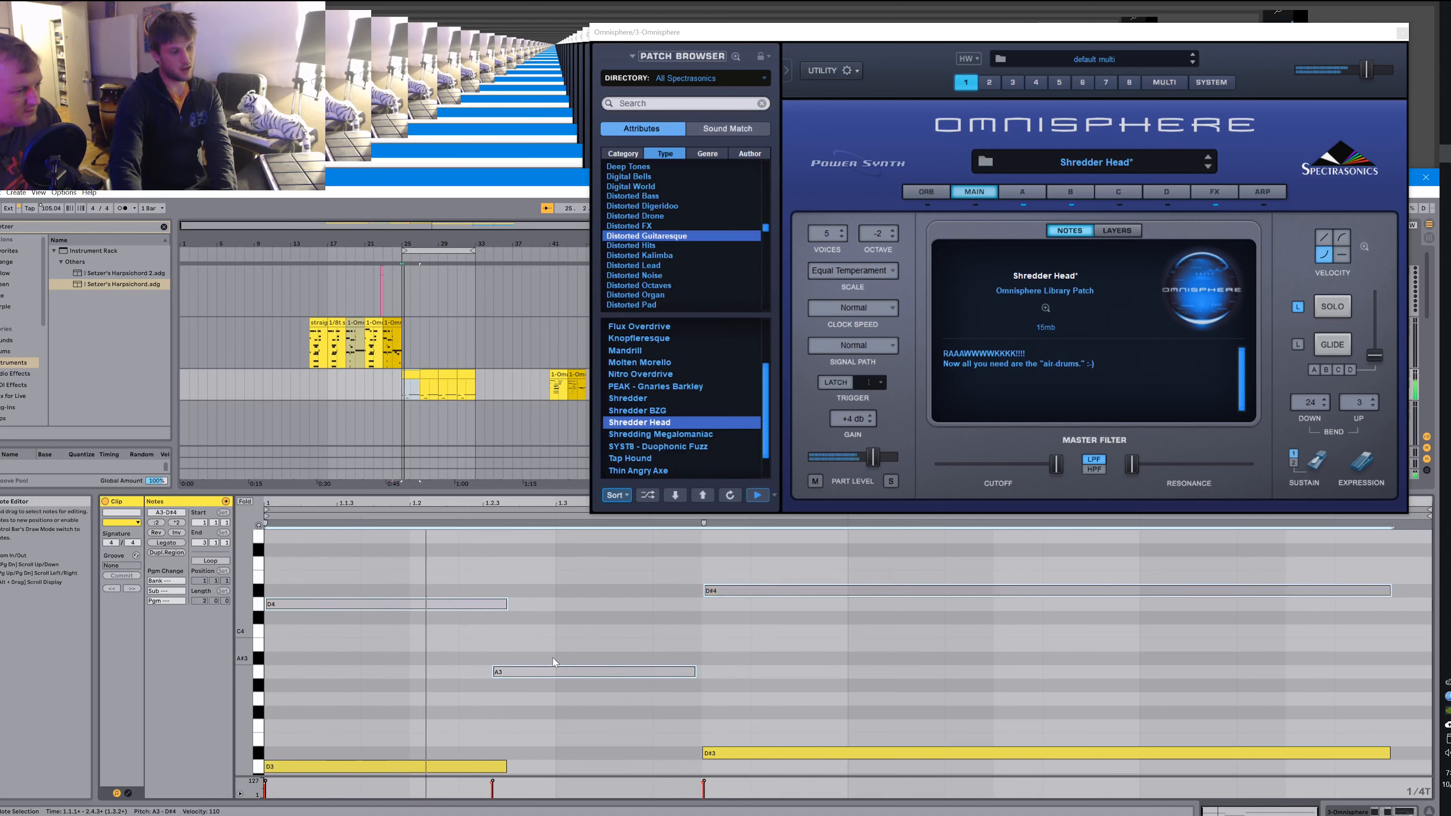
key(0)
key(0)
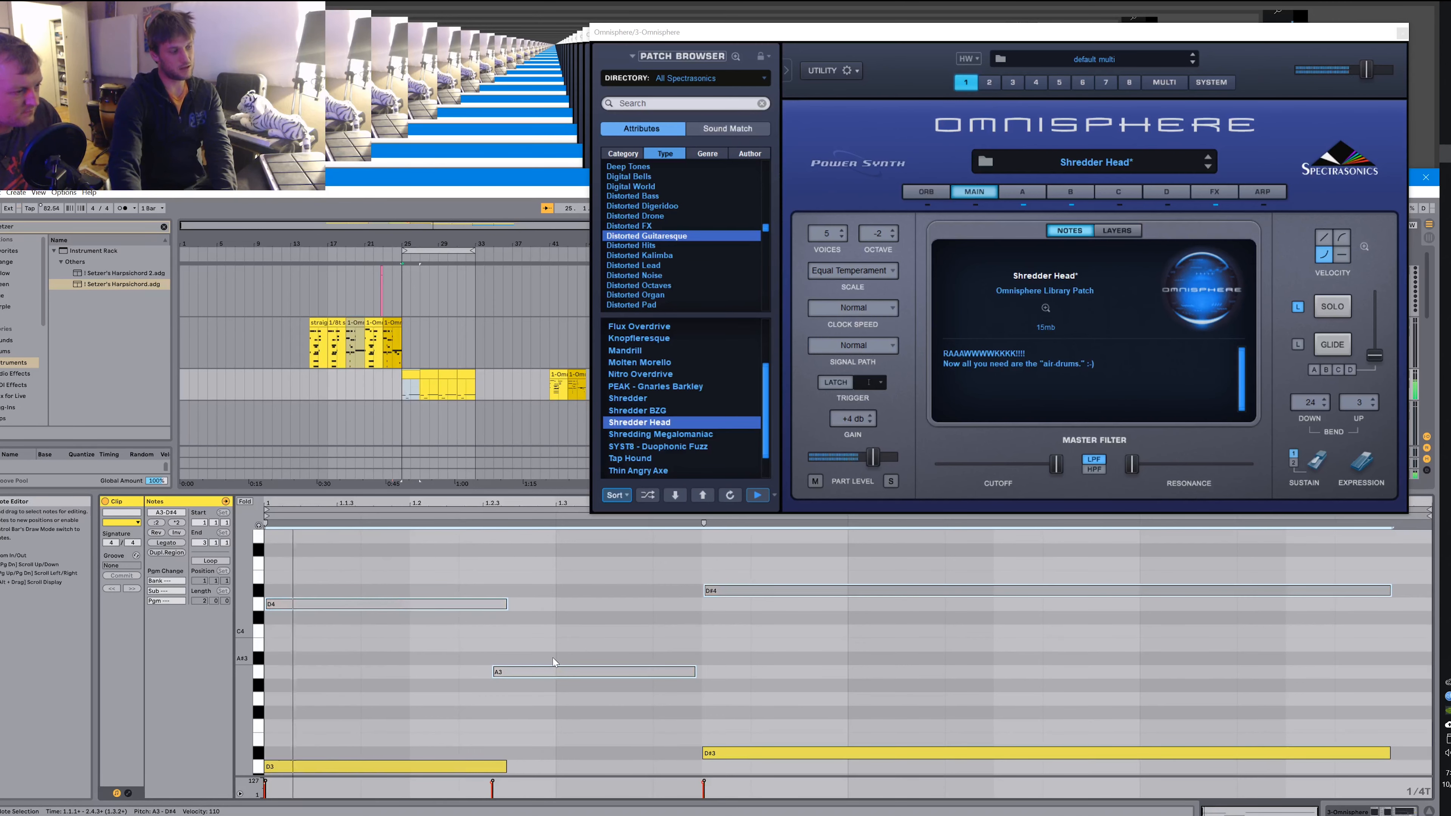
key(0)
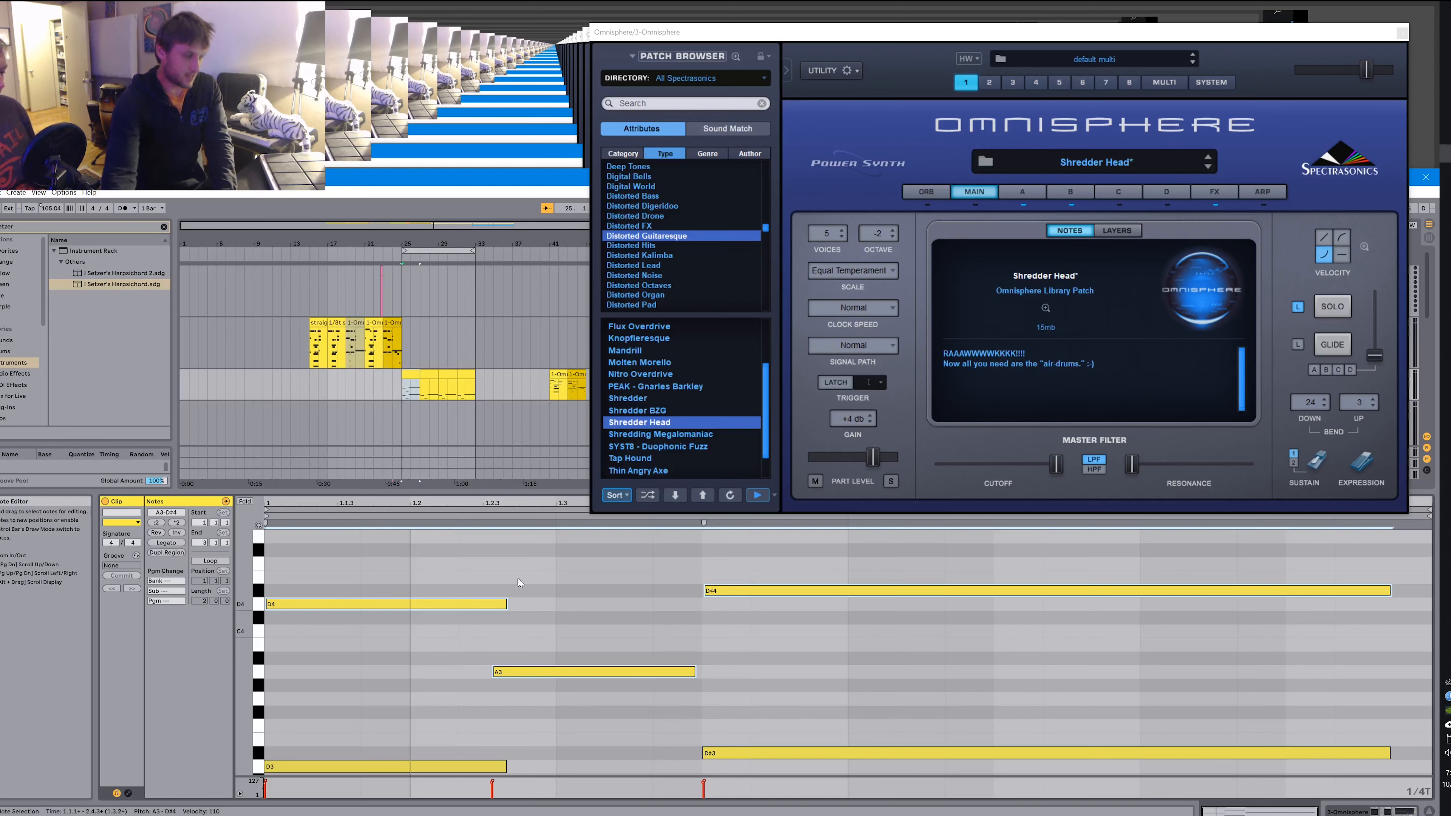
Set the velocity of the three A3–D#4 notes to 84 and play the loop.
click(301, 619)
mouse_move(303, 605)
mouse_down()
mouse_move(302, 653)
mouse_move(303, 599)
mouse_up()
drag(303, 549, 901, 708)
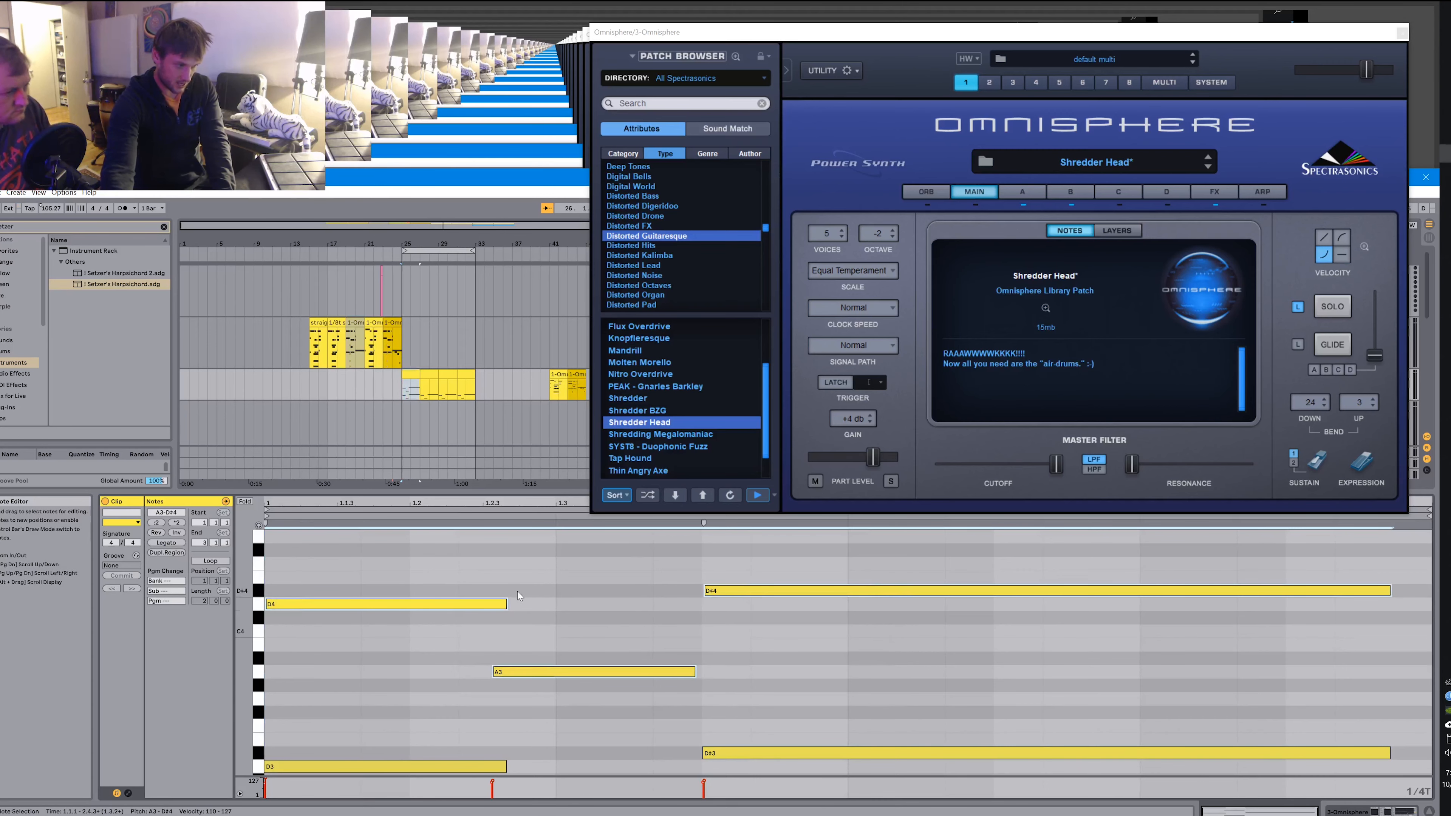
drag(502, 603, 428, 603)
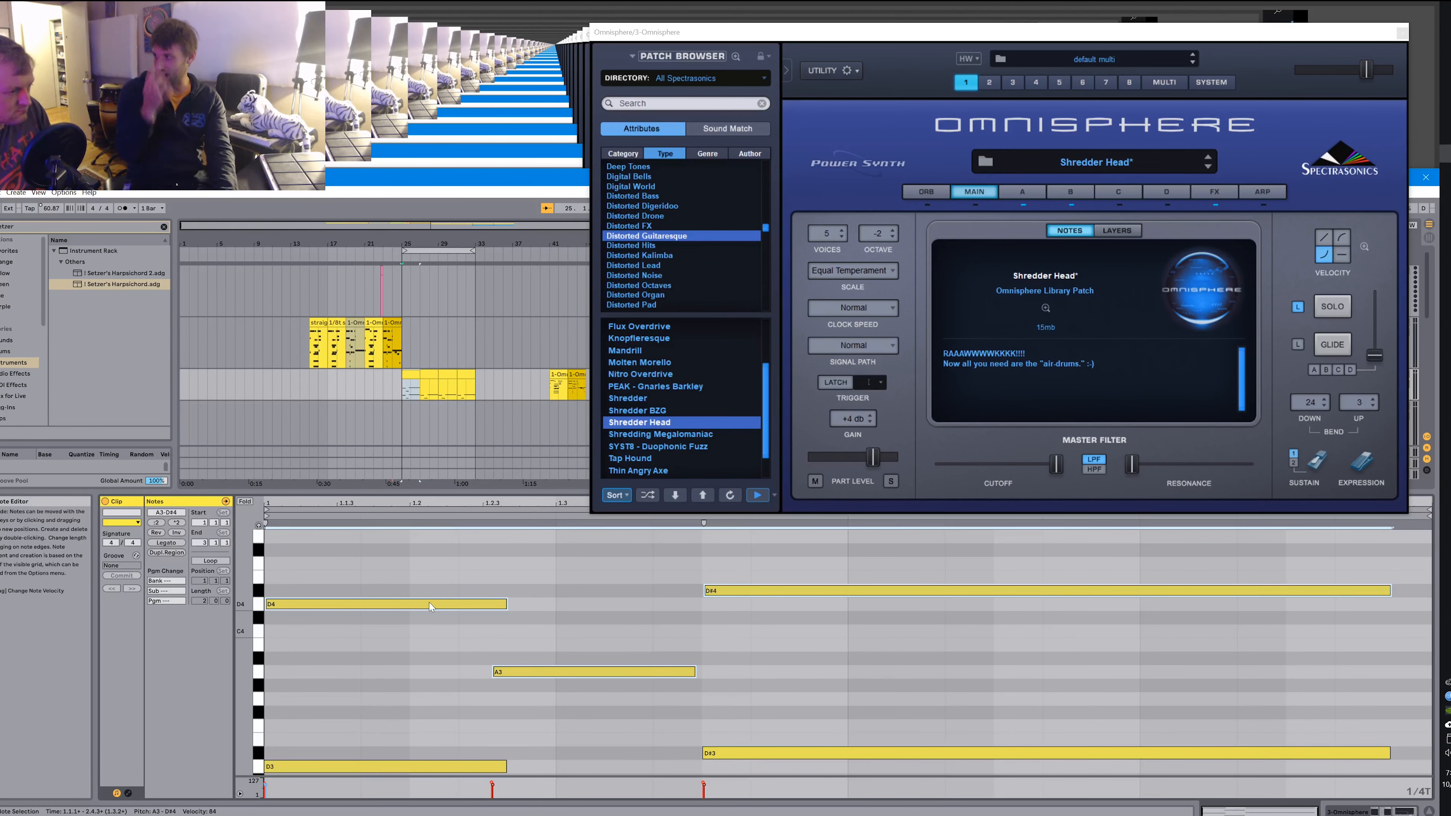
key(space)
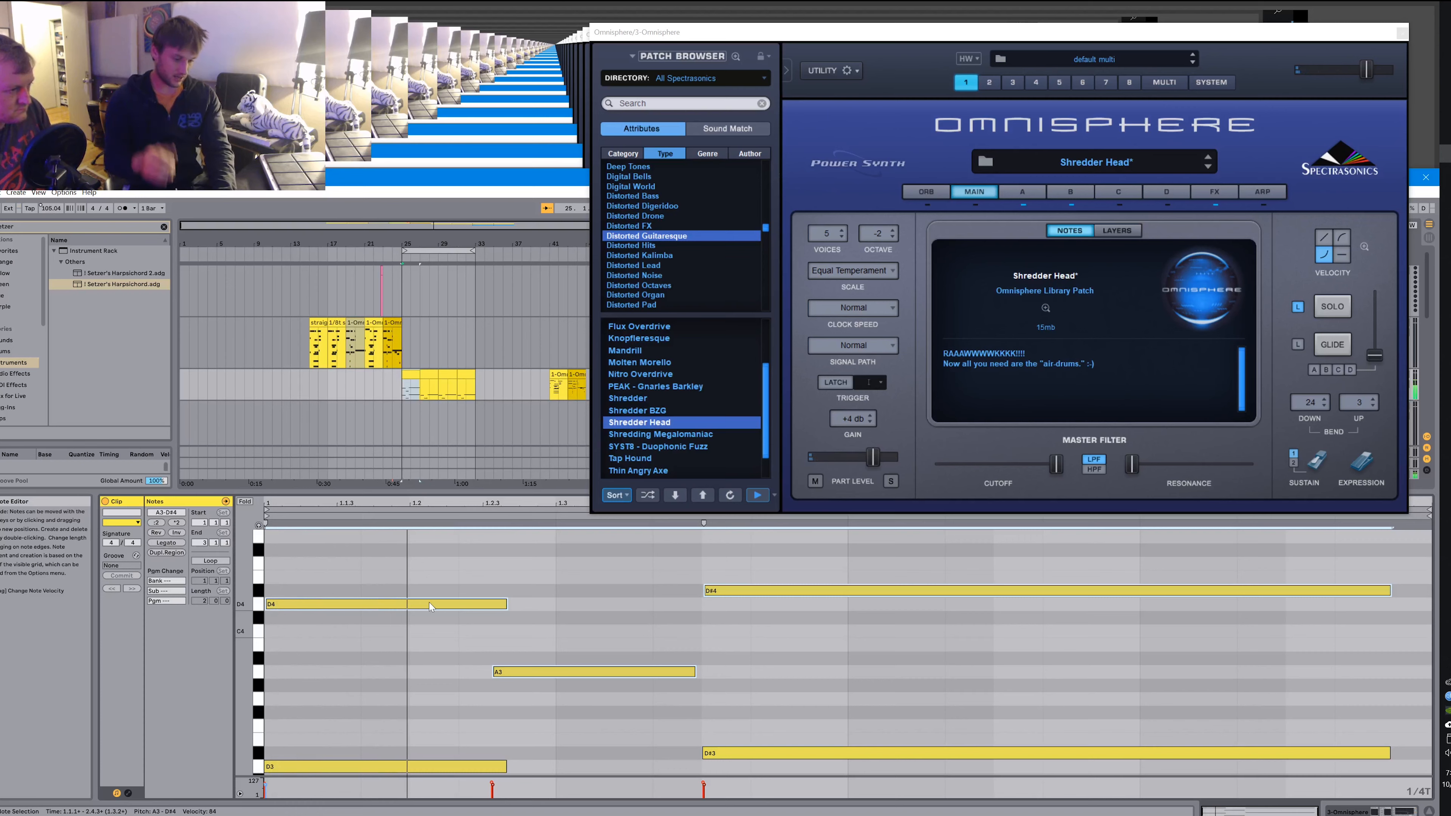
Transpose the three selected notes up two octaves to A5–D#6, set their velocity to 106, and play the loop.
key(shift+Up)
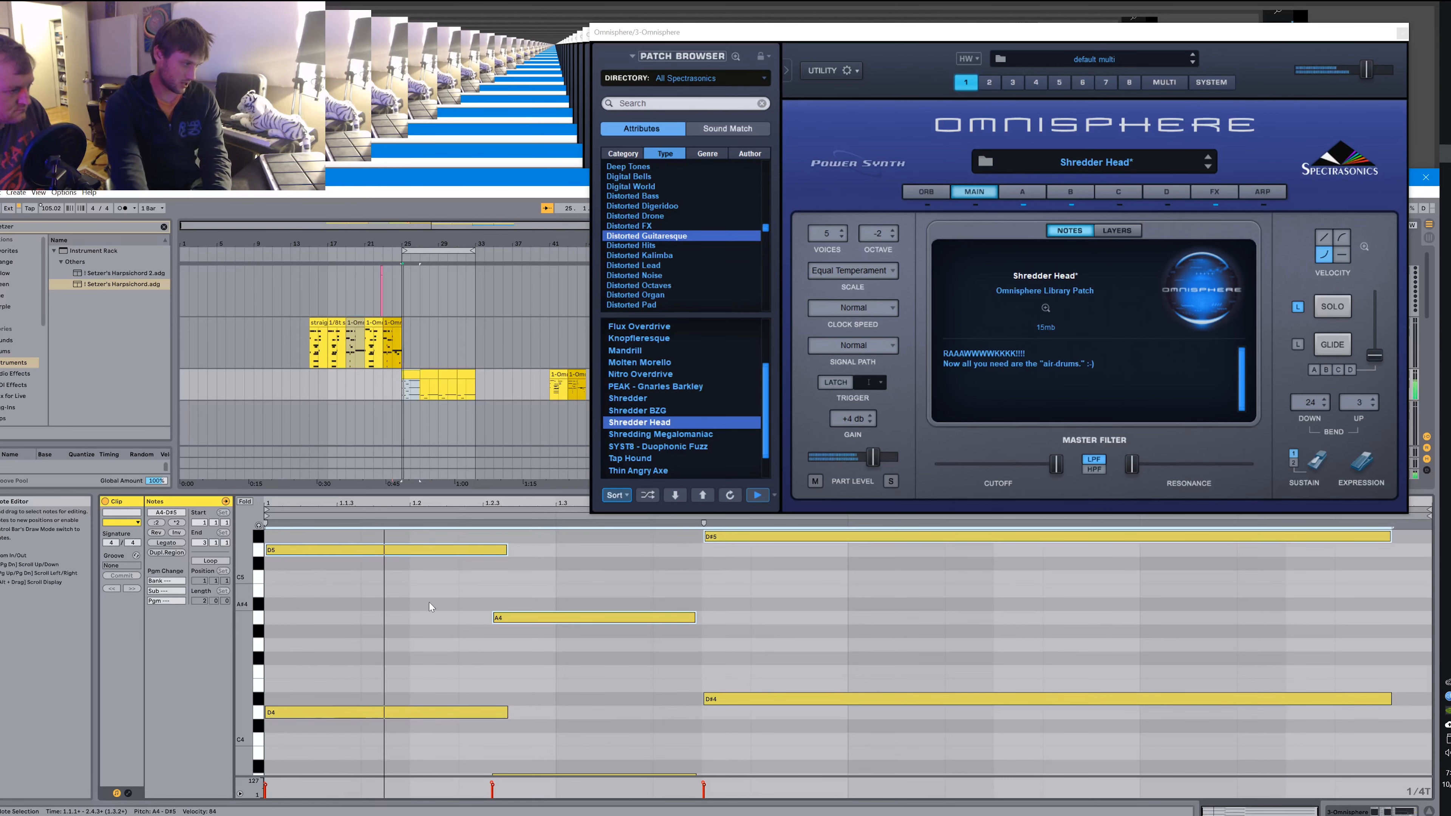
key(shift+Up)
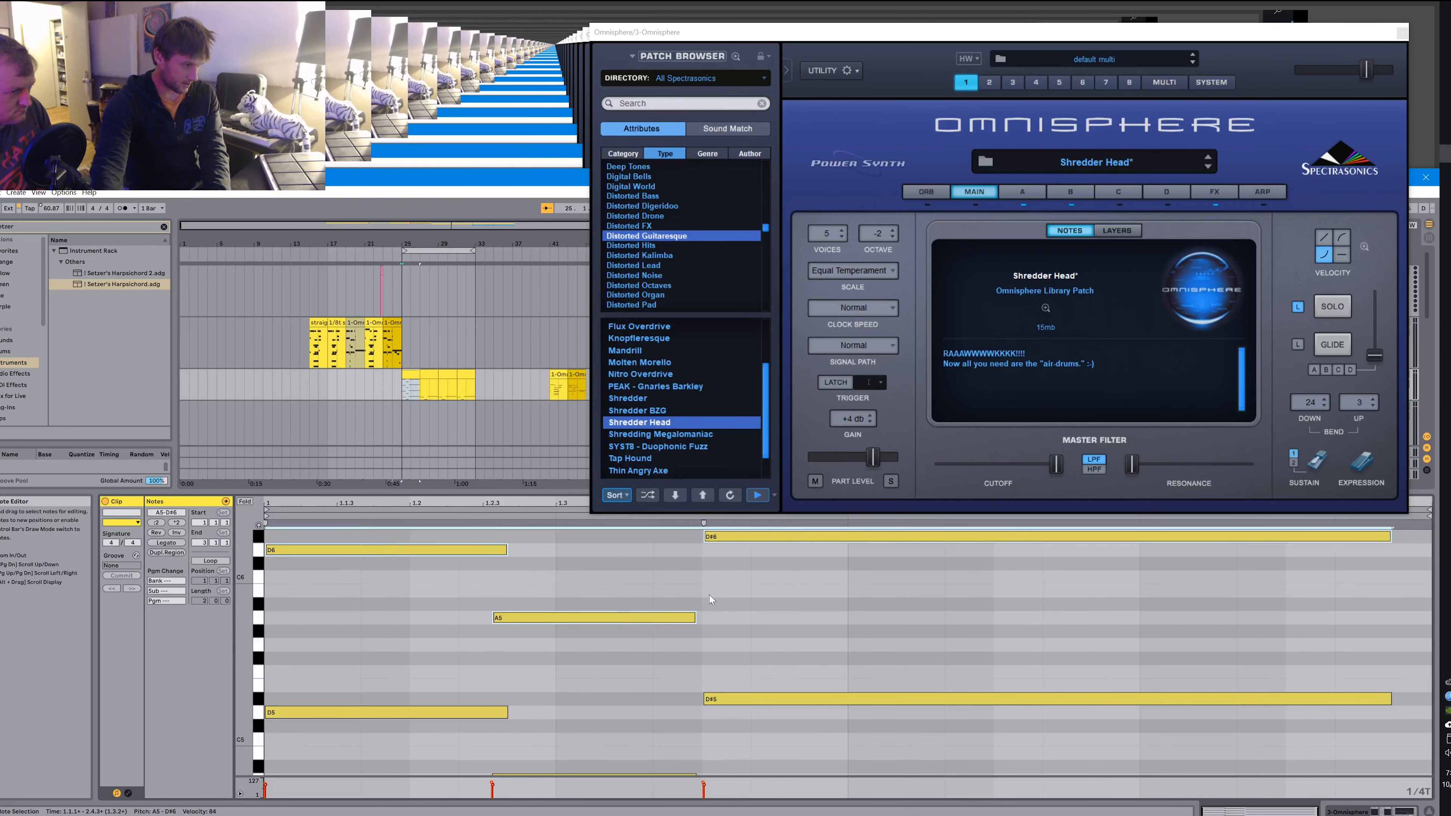
drag(494, 547, 438, 562)
key(space)
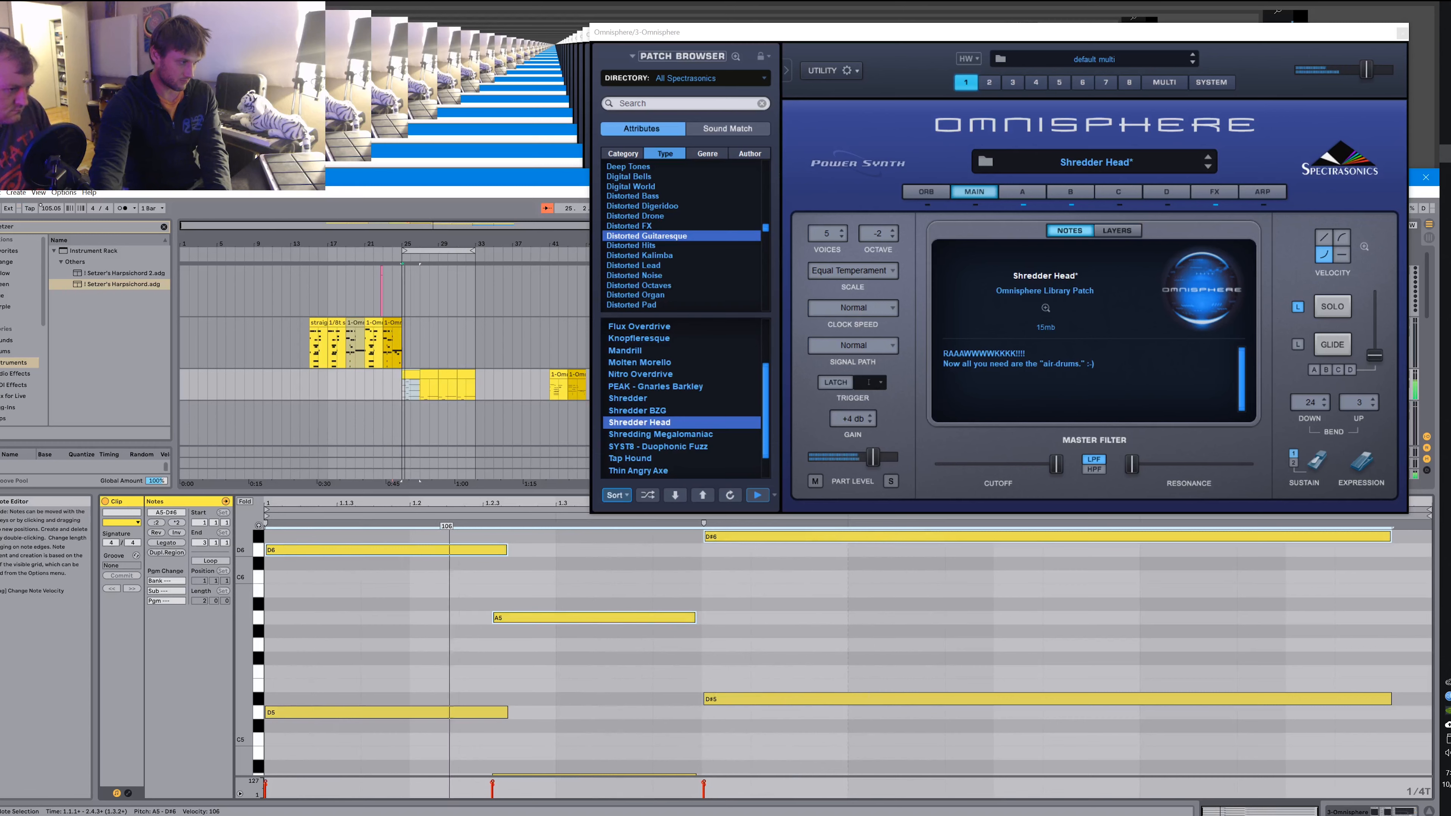
key(space)
key(space)
key(space)
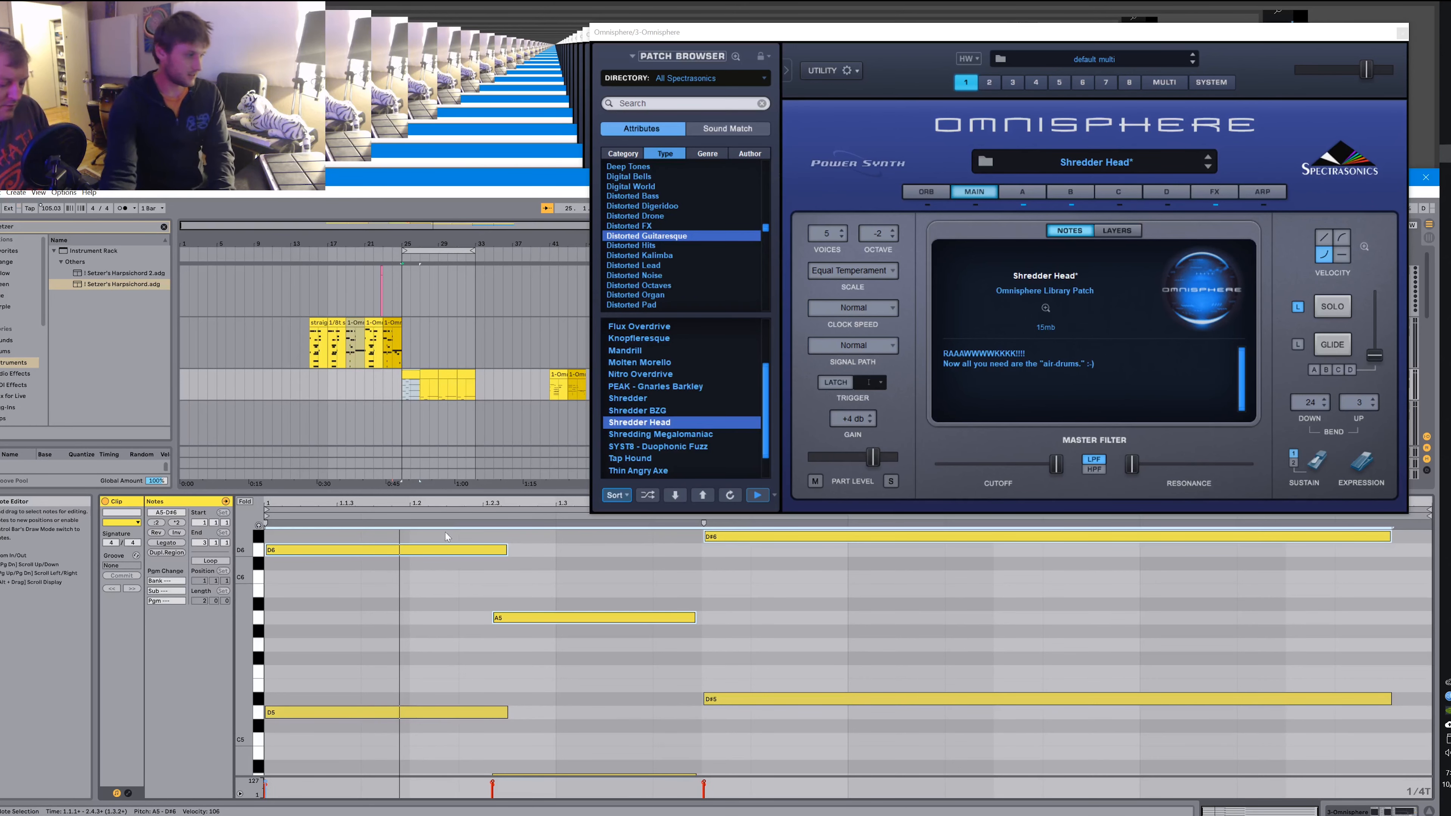
Enlarge the note editor and fold it to the used pitches, with the Omnisphere window closed.
drag(441, 490, 442, 416)
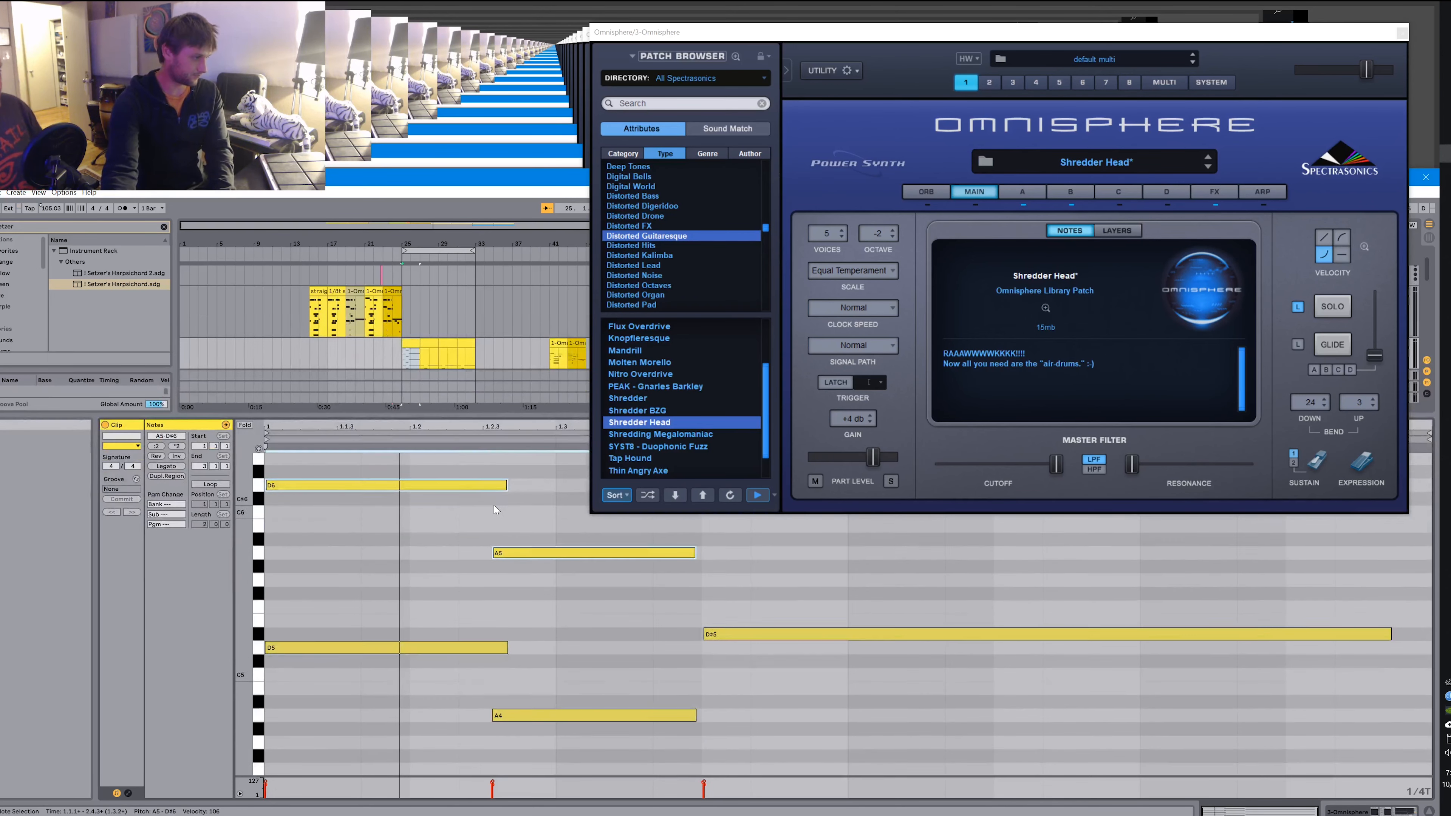
drag(460, 525, 481, 560)
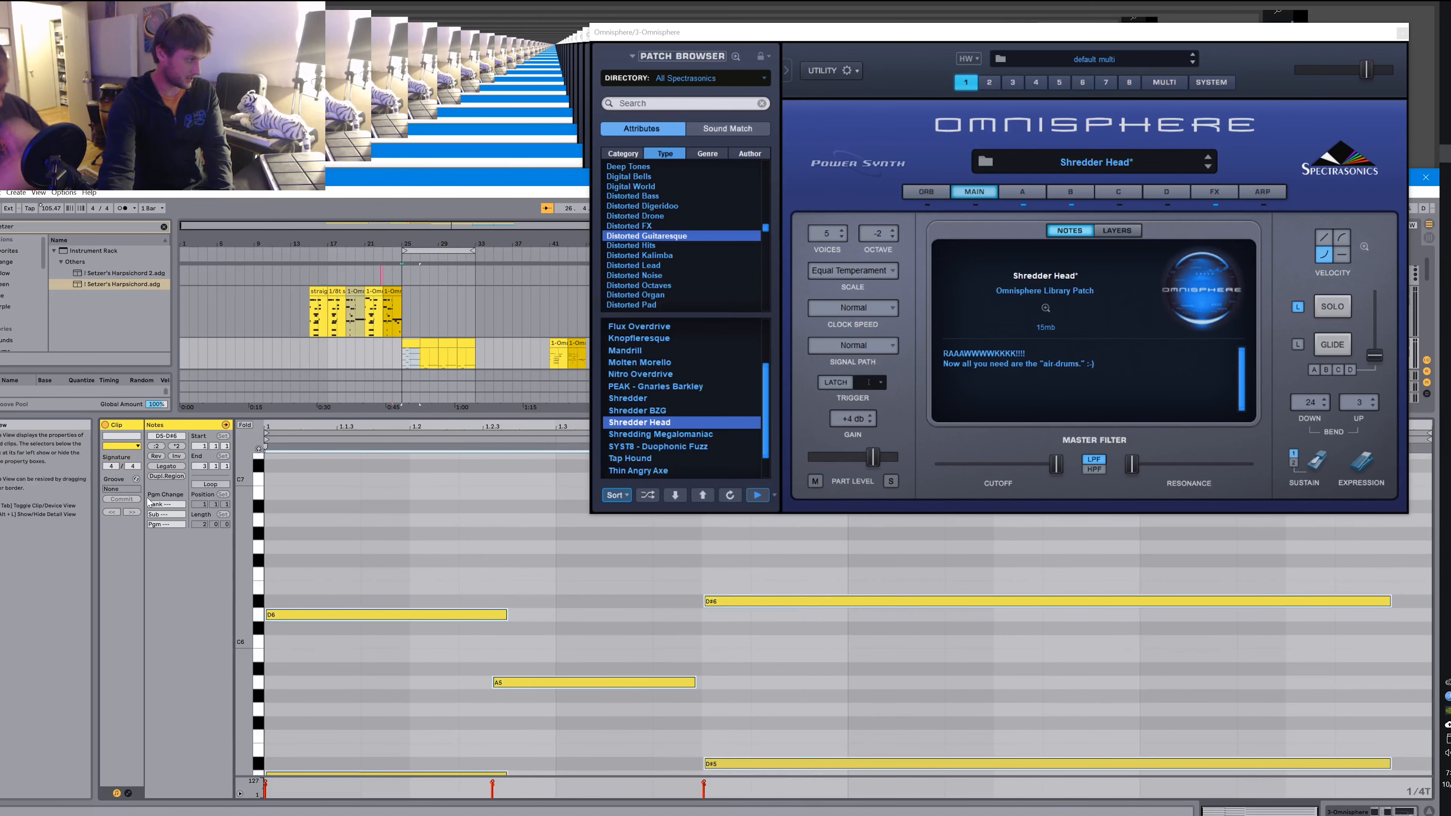
click(246, 425)
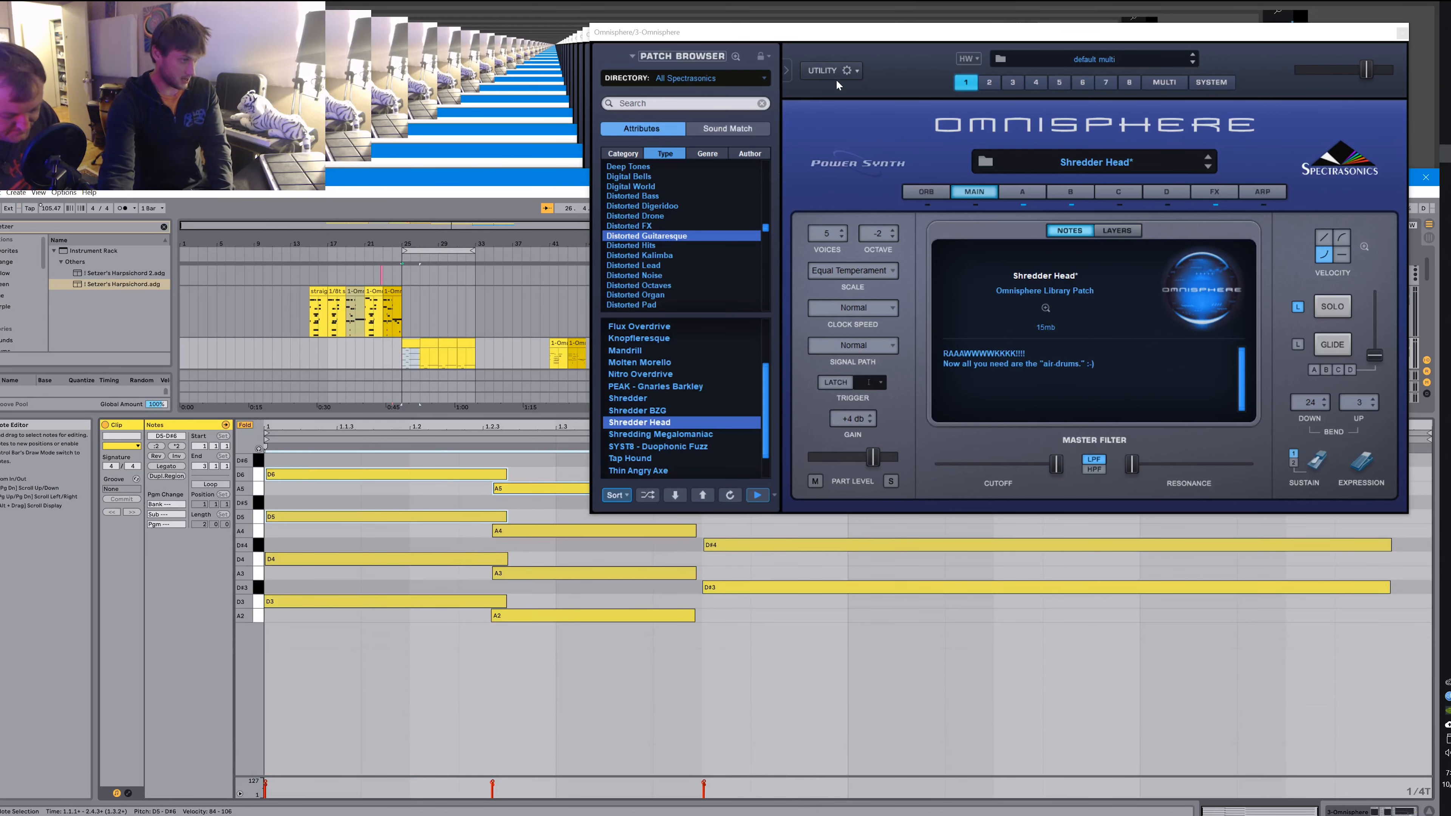
drag(835, 27, 762, 10)
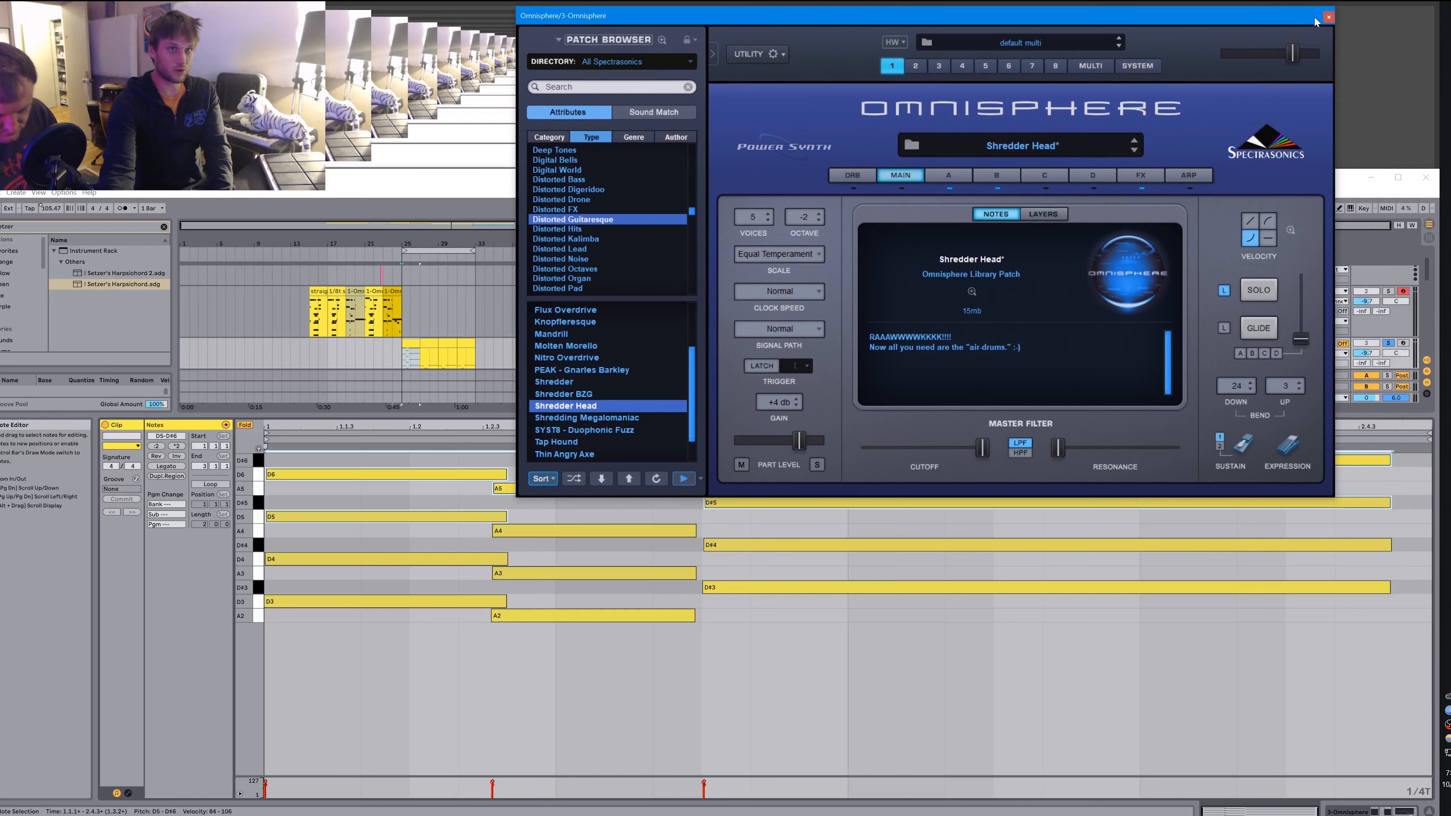
click(1328, 17)
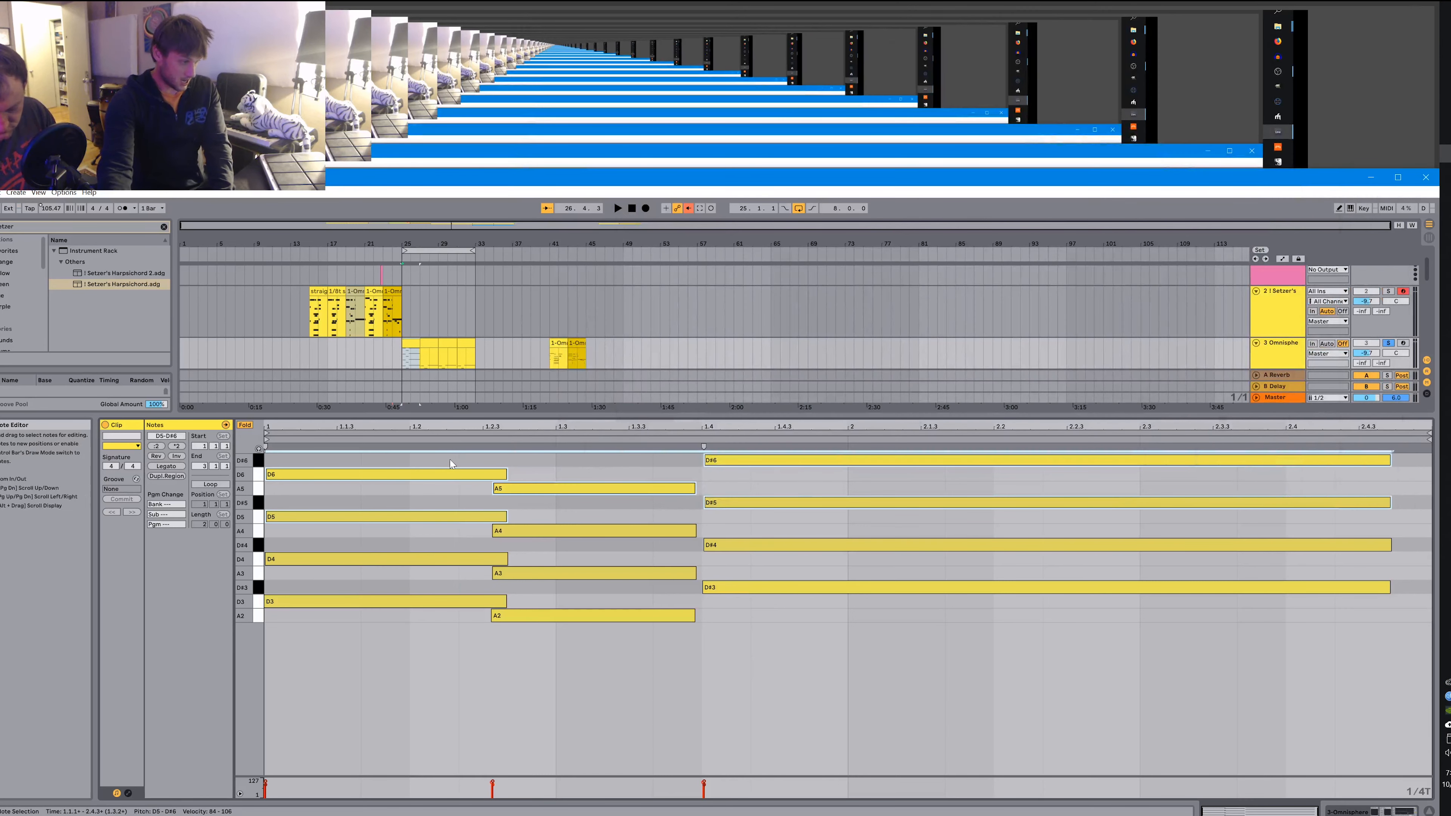
Deactivate the six notes in the two upper octaves, A5–D#6 and A4–D#5.
drag(450, 460, 801, 488)
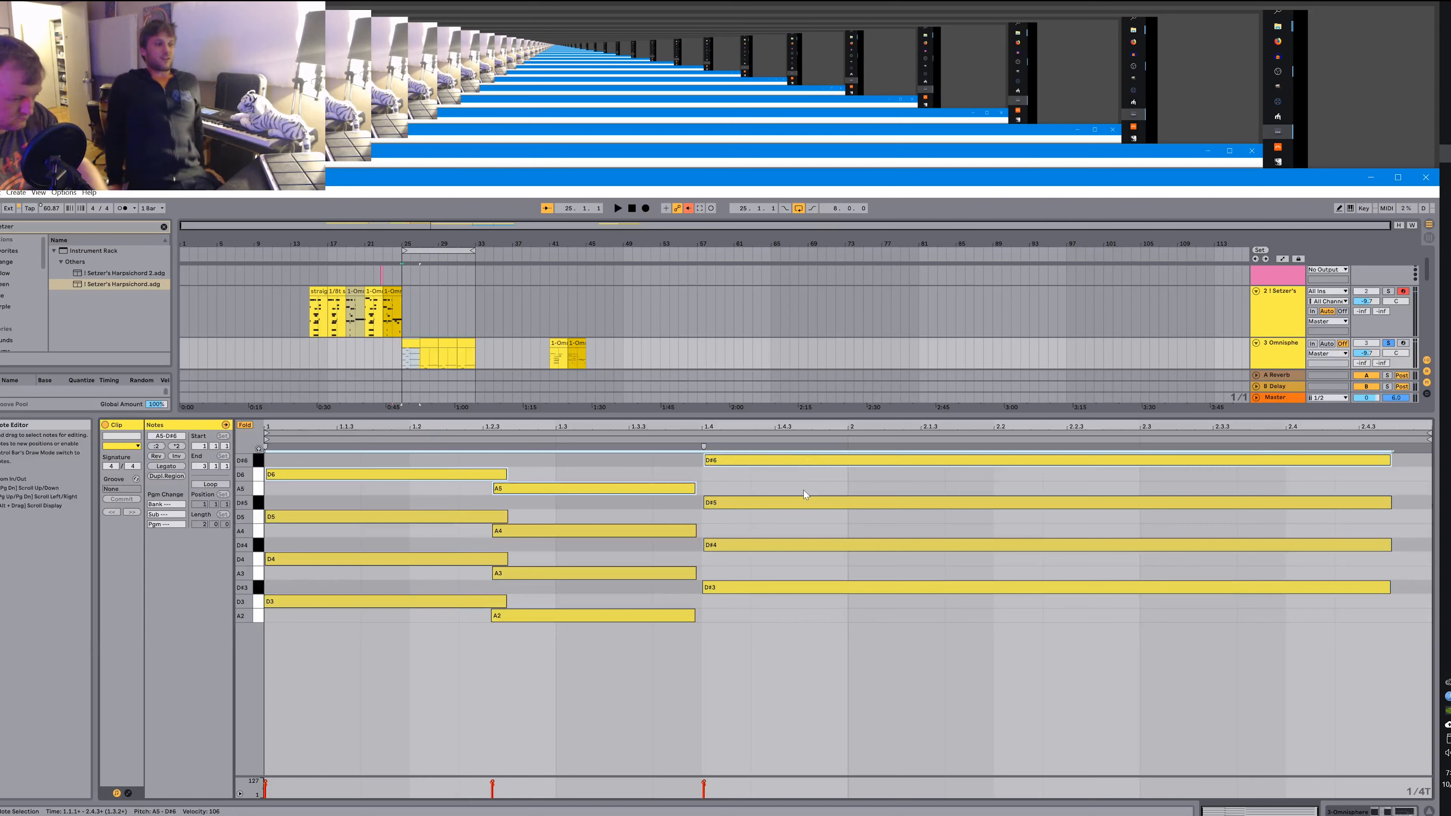
key(0)
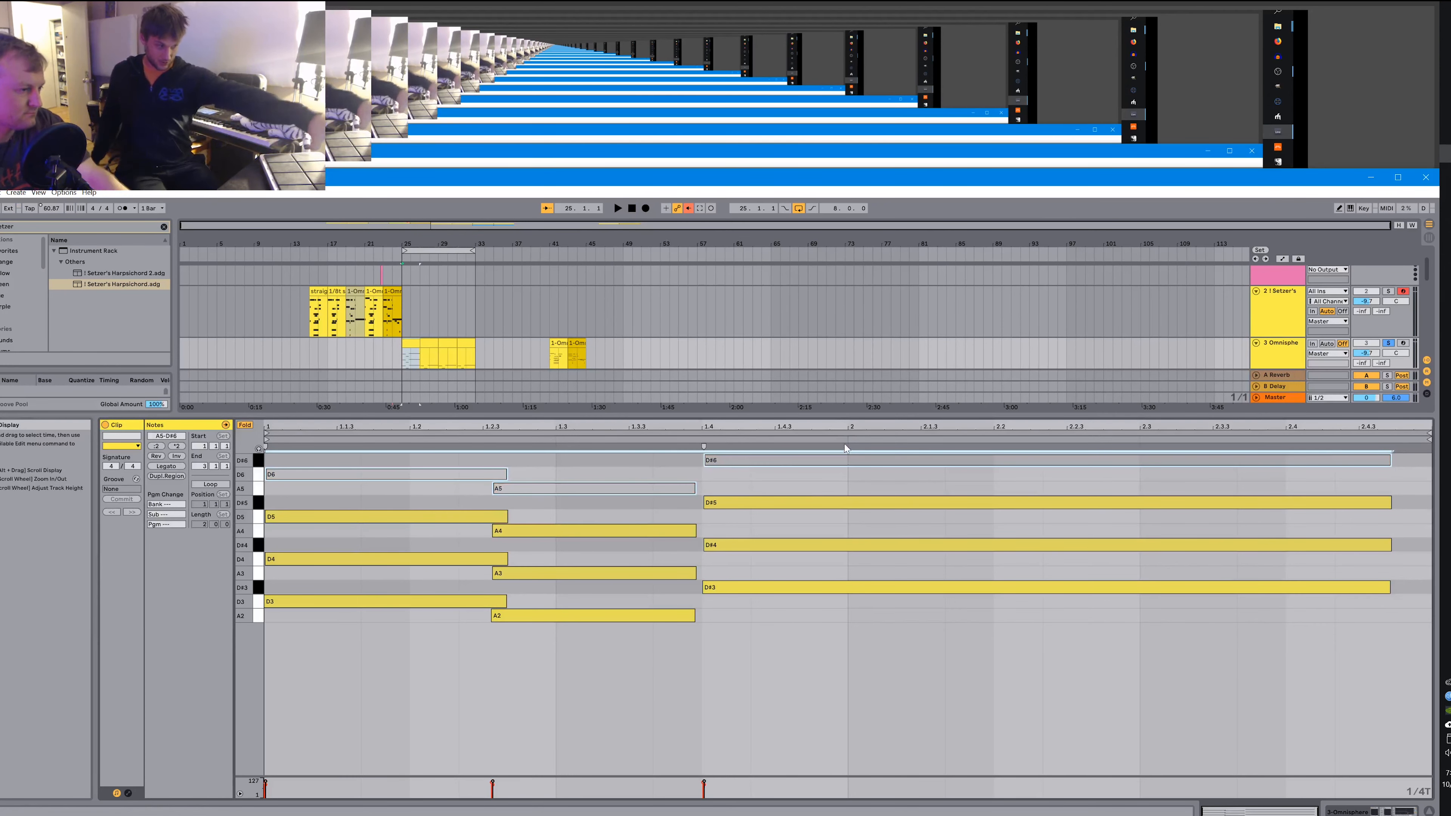
click(788, 509)
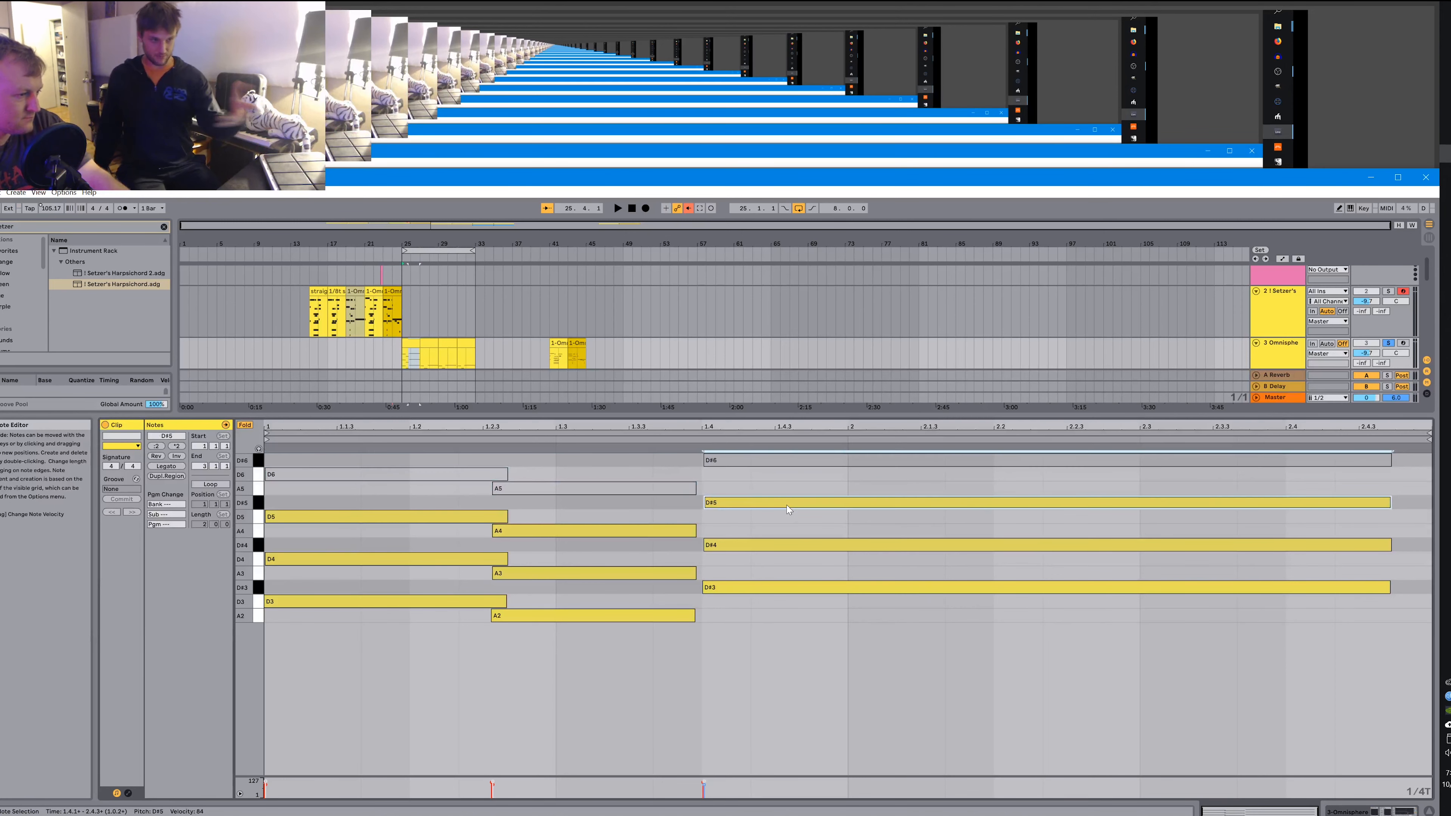
key(0)
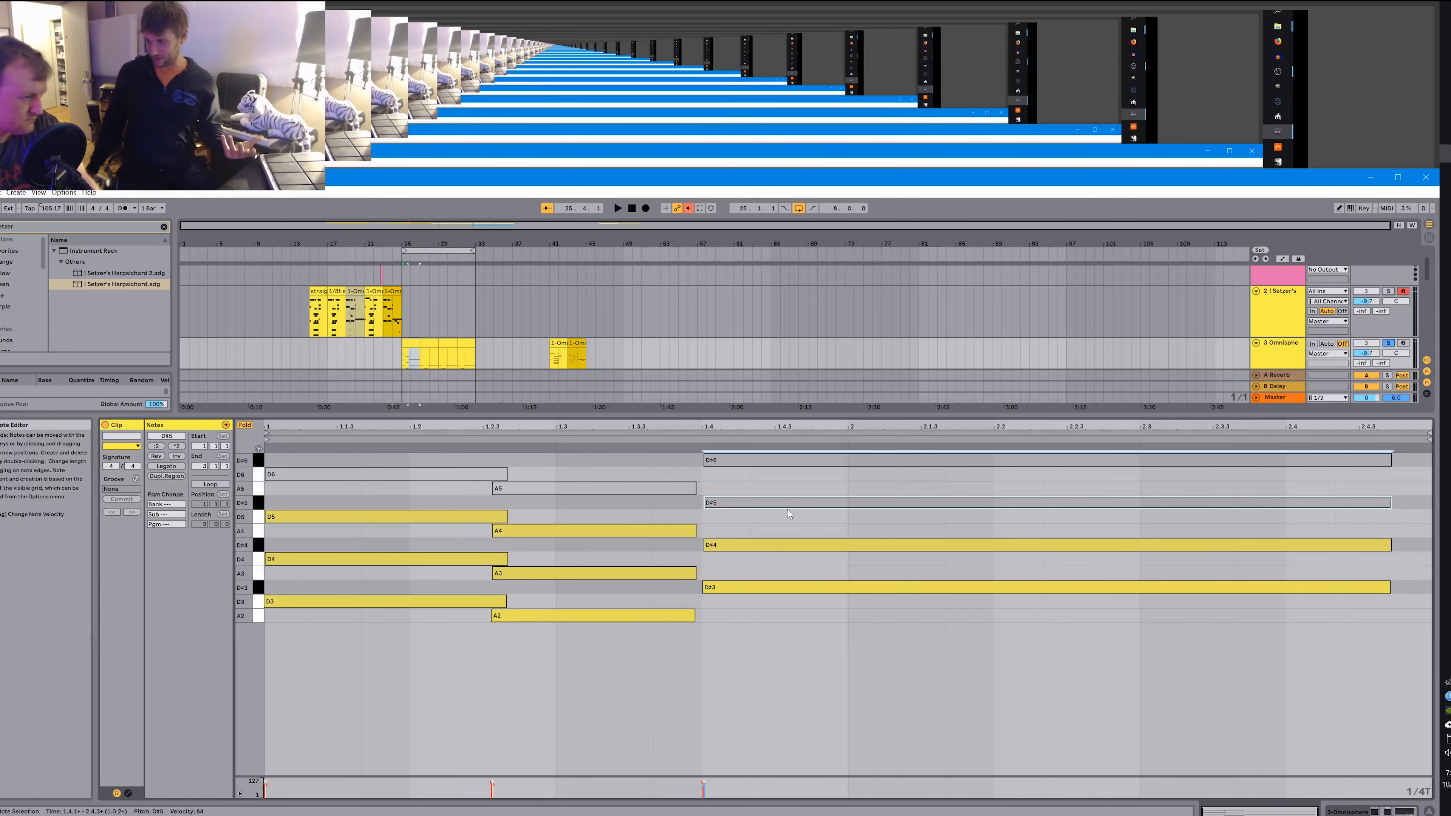
click(687, 532)
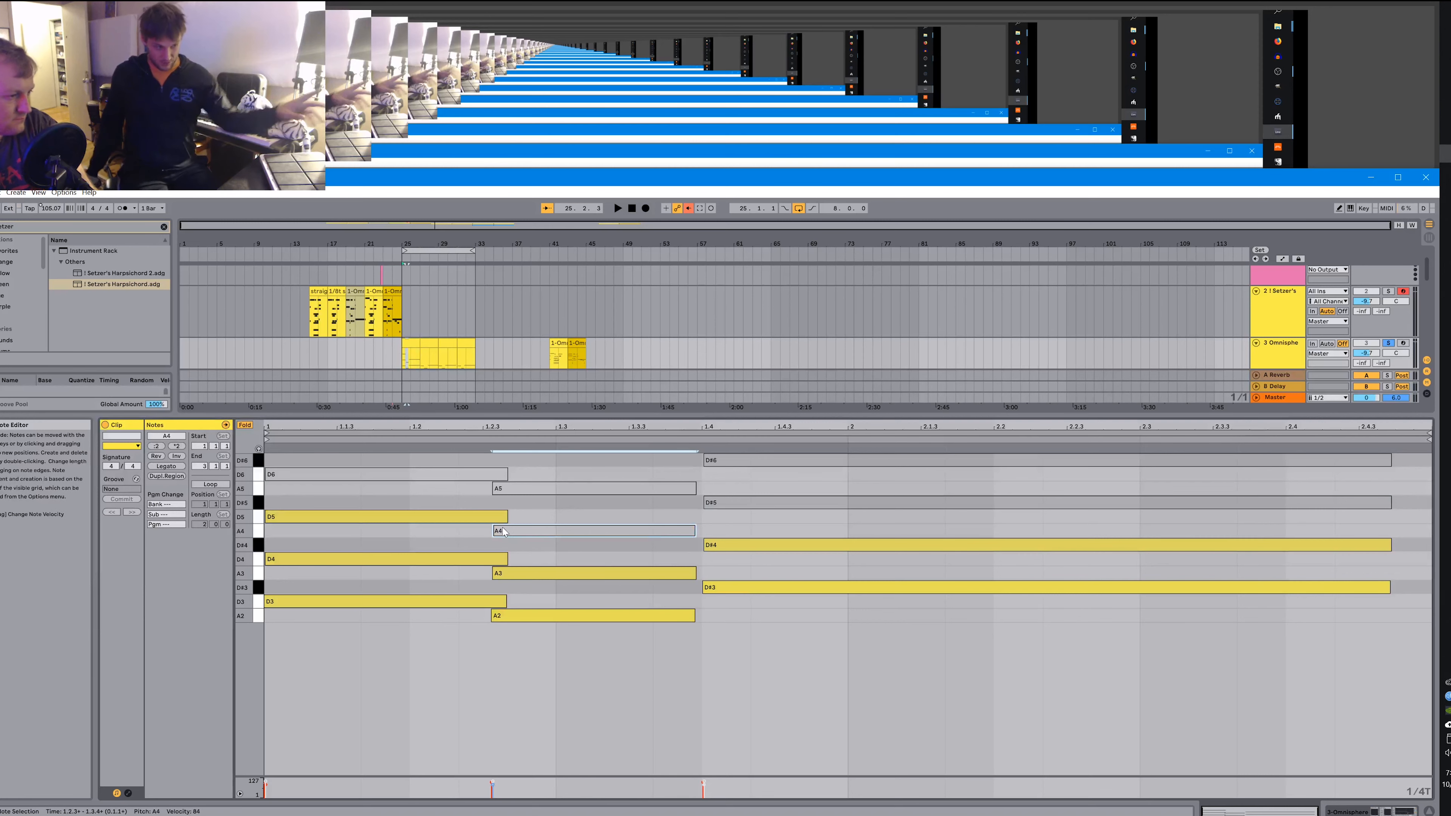
click(389, 517)
key(0)
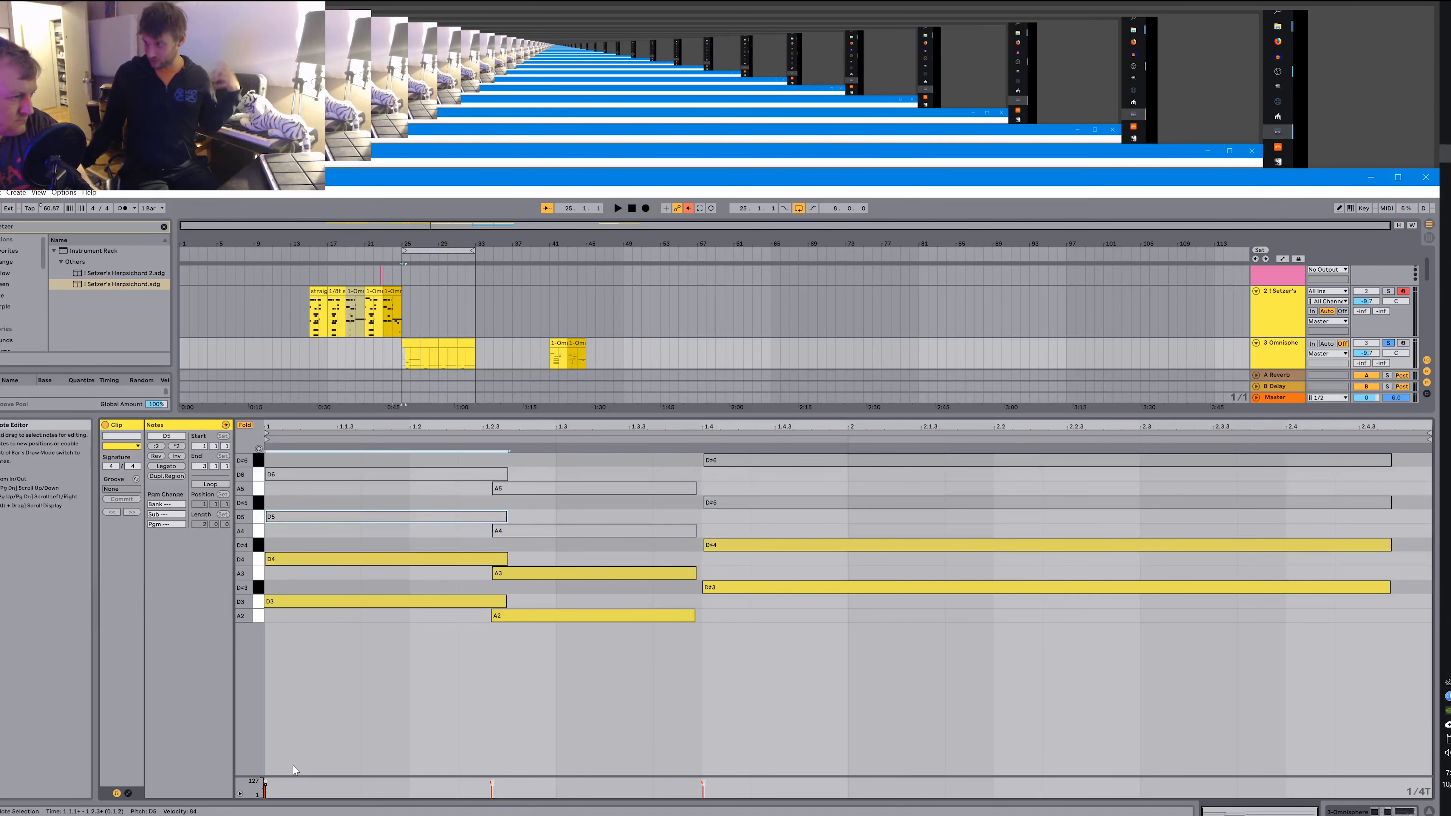
Turn on looping for the edited clip and start playback.
click(210, 484)
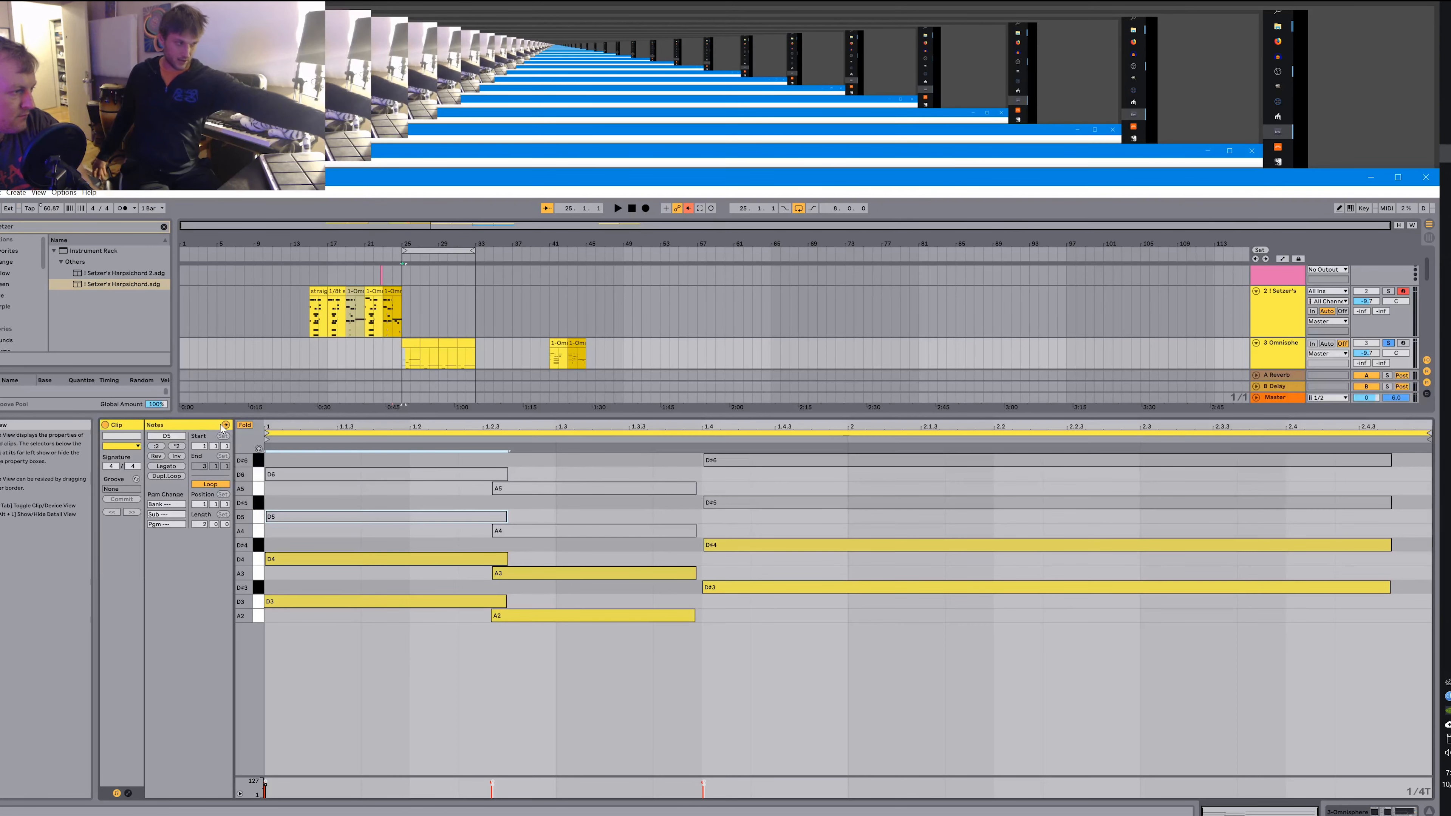
key(space)
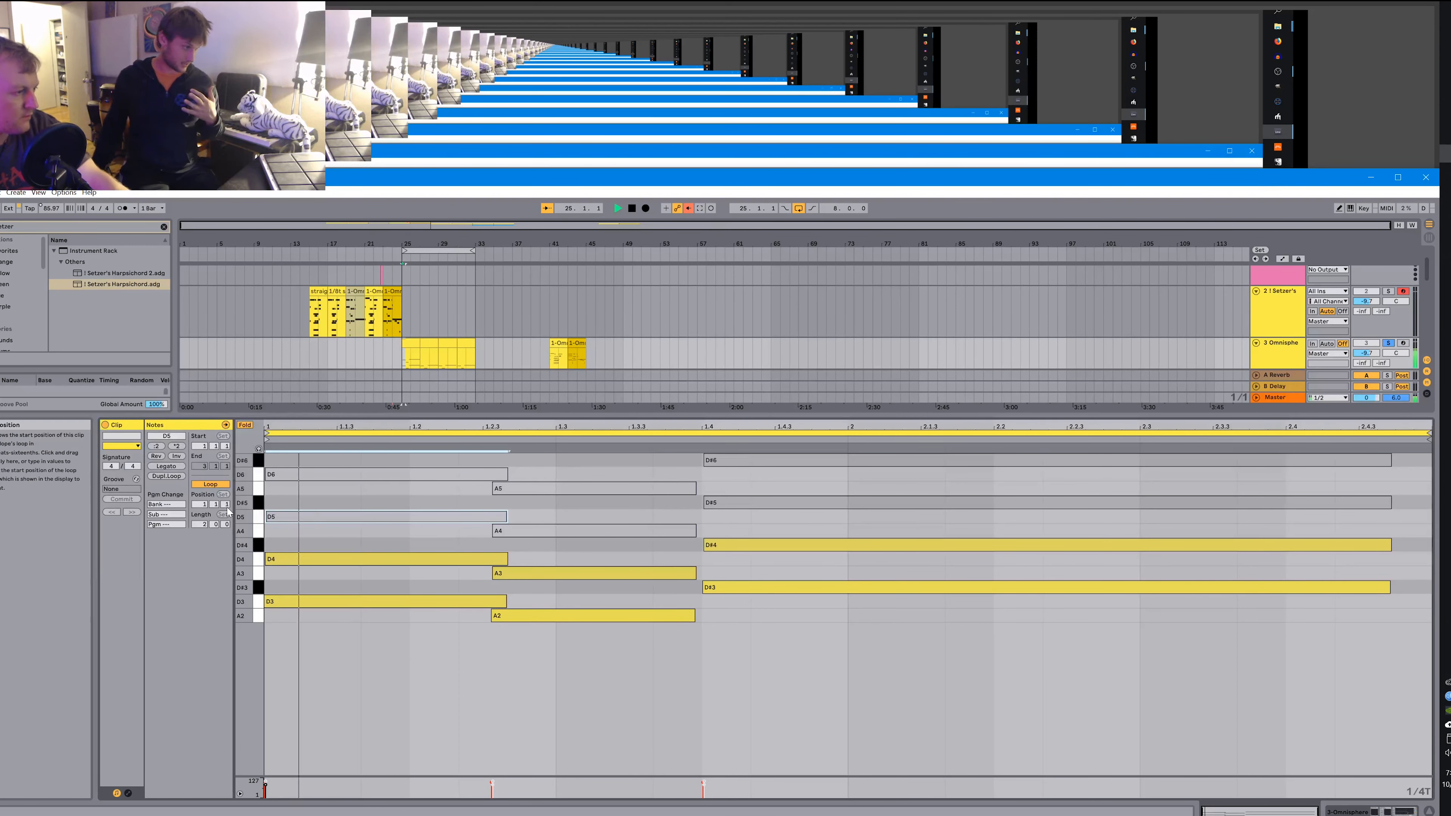
click(541, 530)
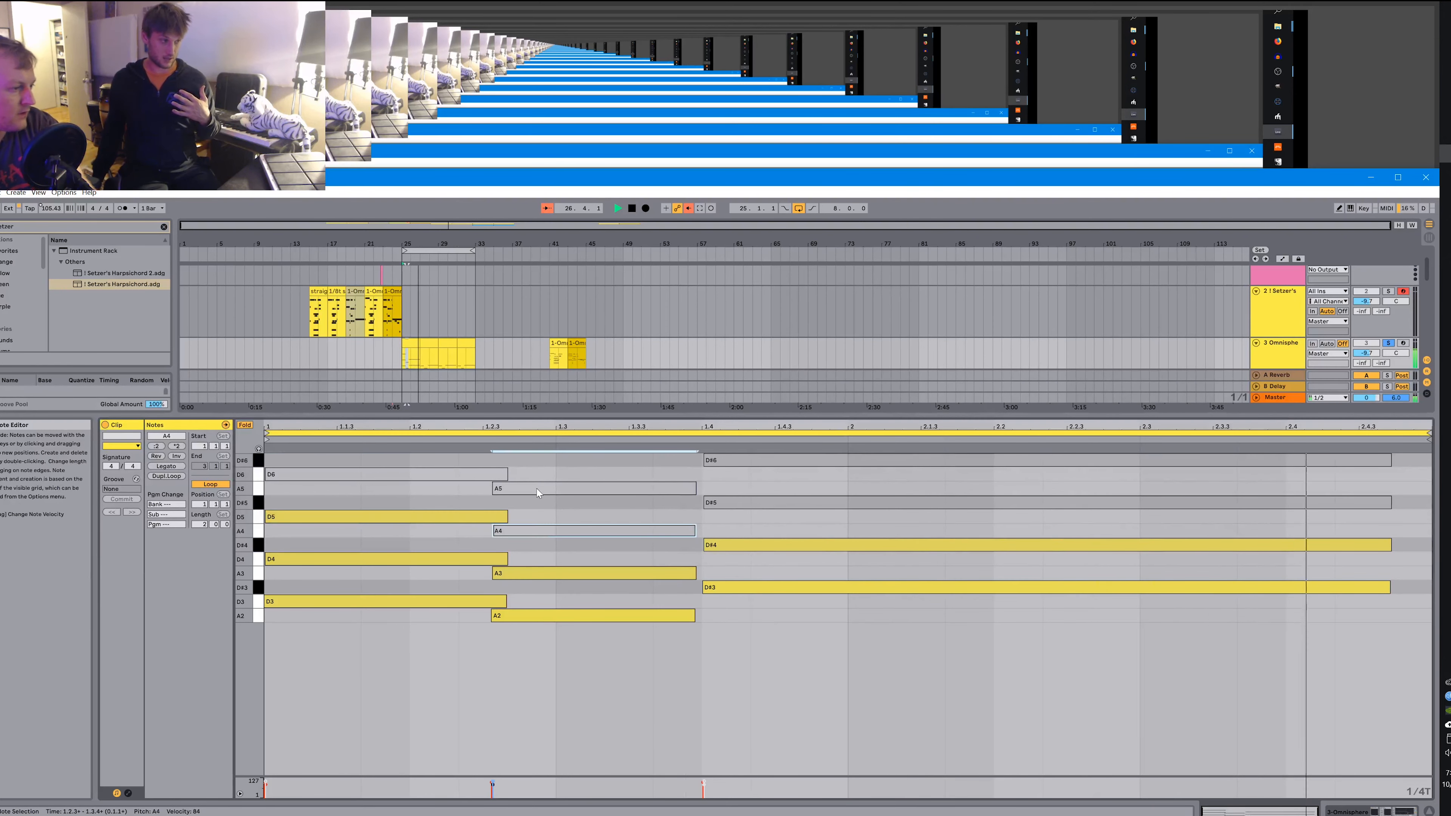
double_click(745, 501)
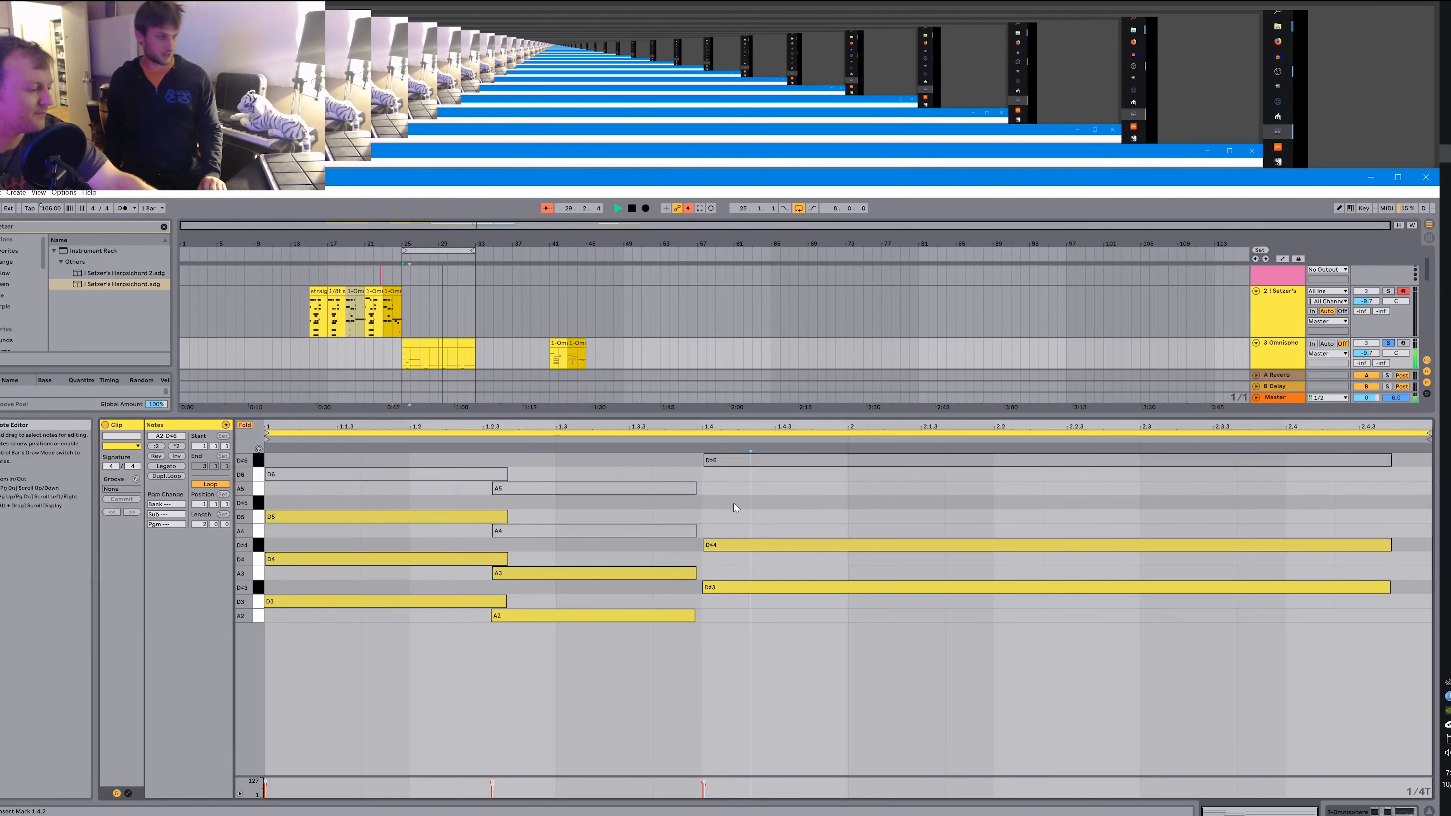
key(ctrl+z)
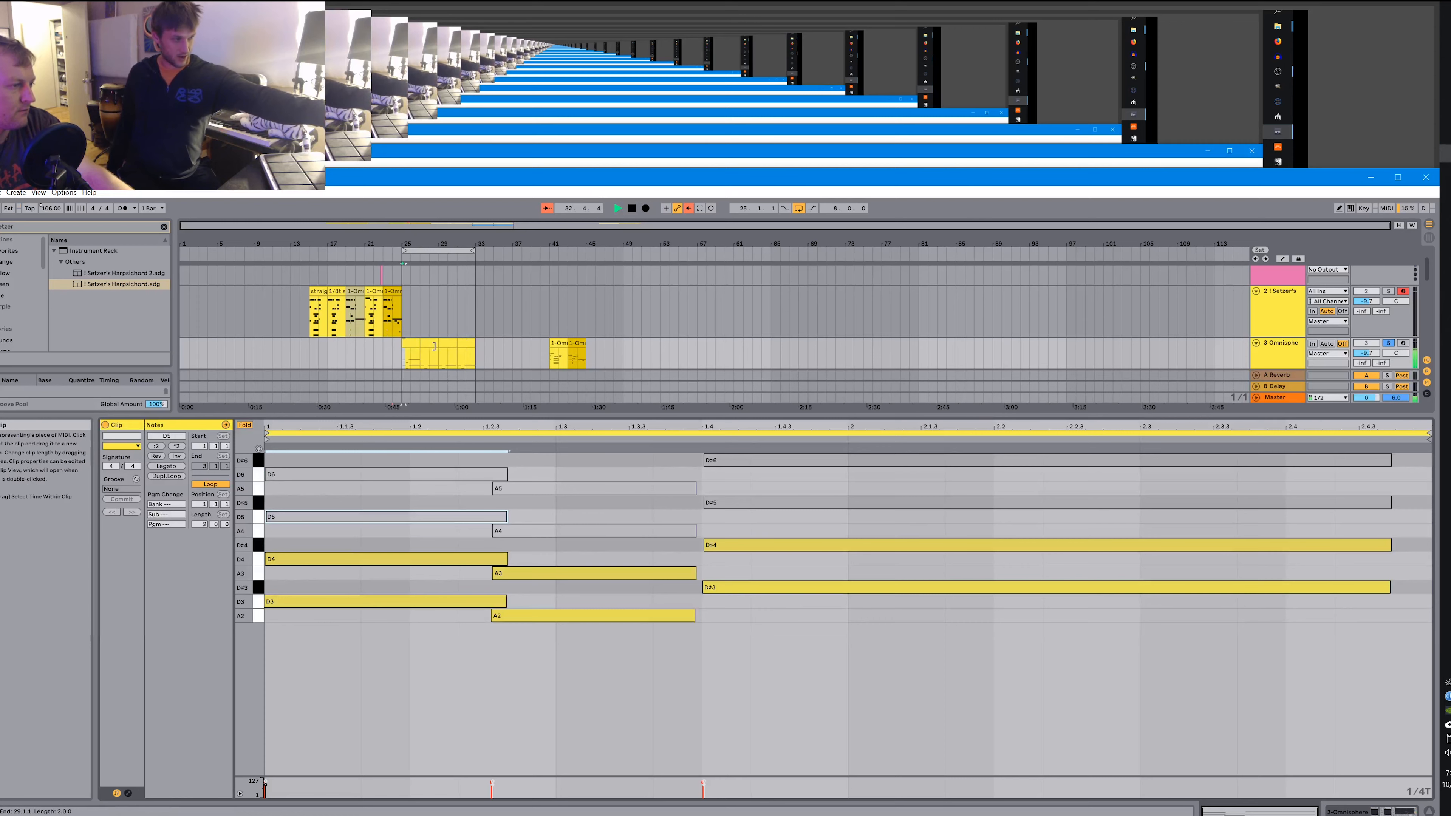
Extend the looped clip on track 3 to fill the eight-bar arrangement loop starting at bar 25.
drag(421, 344, 476, 351)
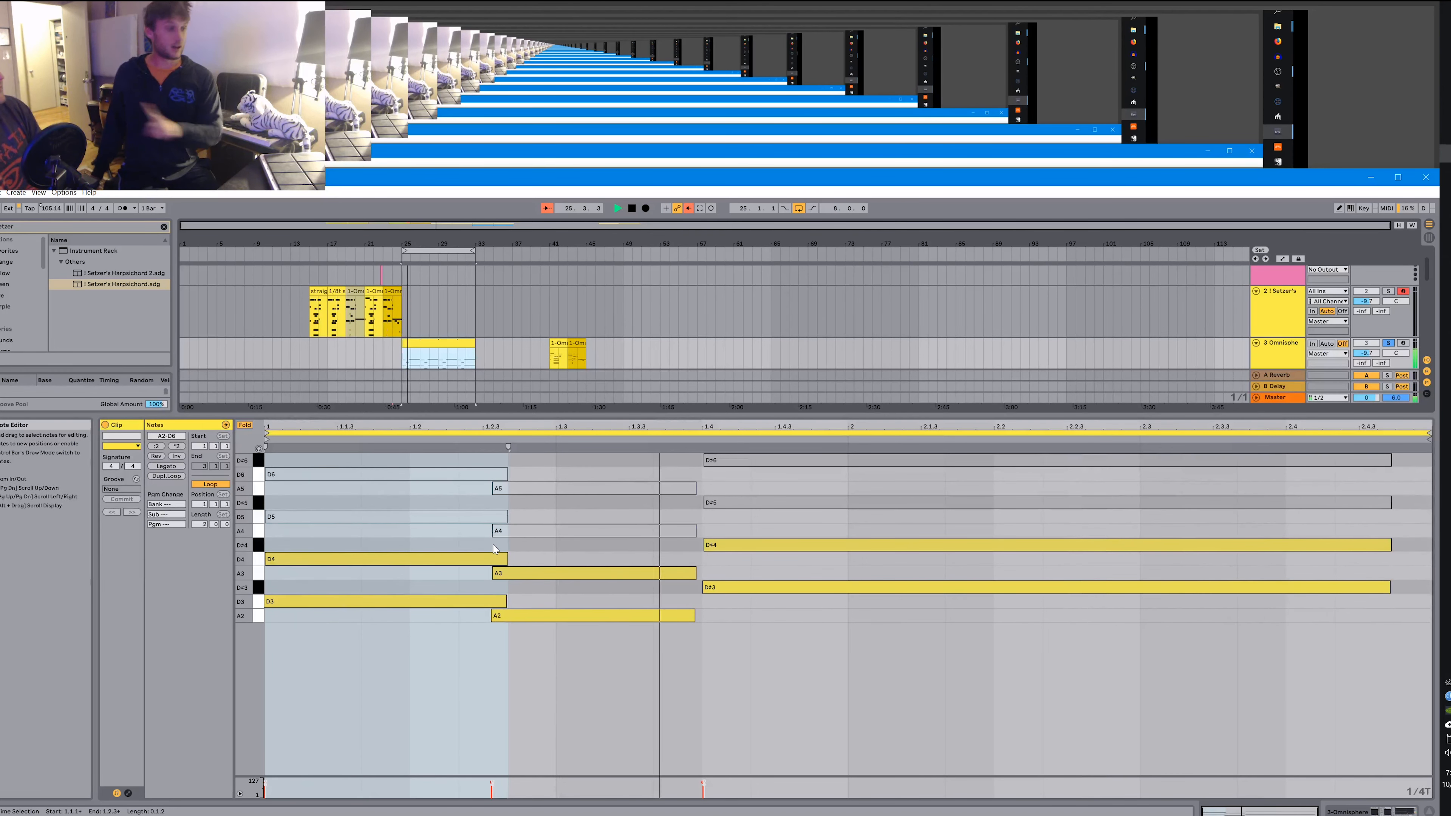
double_click(499, 521)
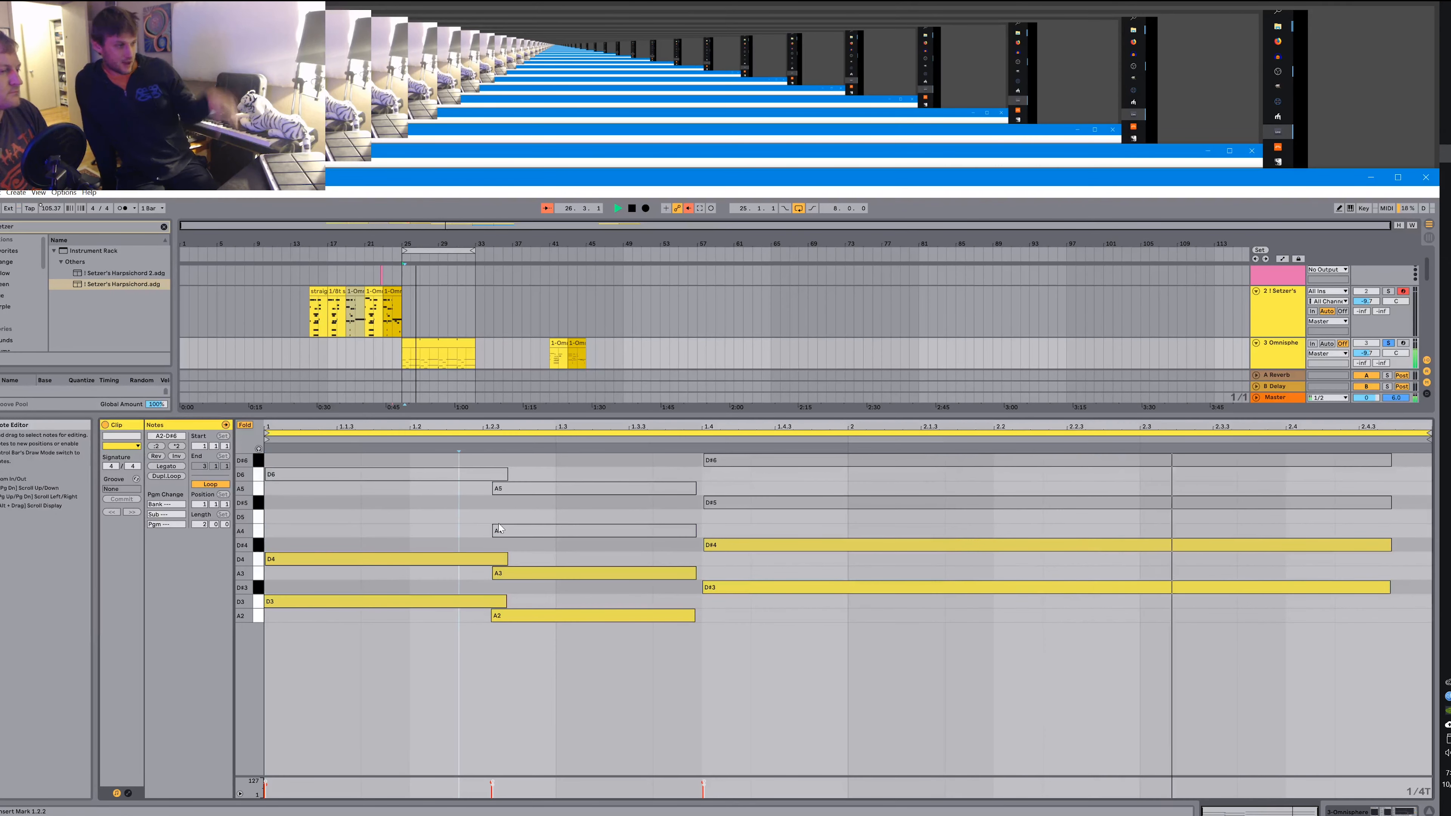
key(ctrl+z)
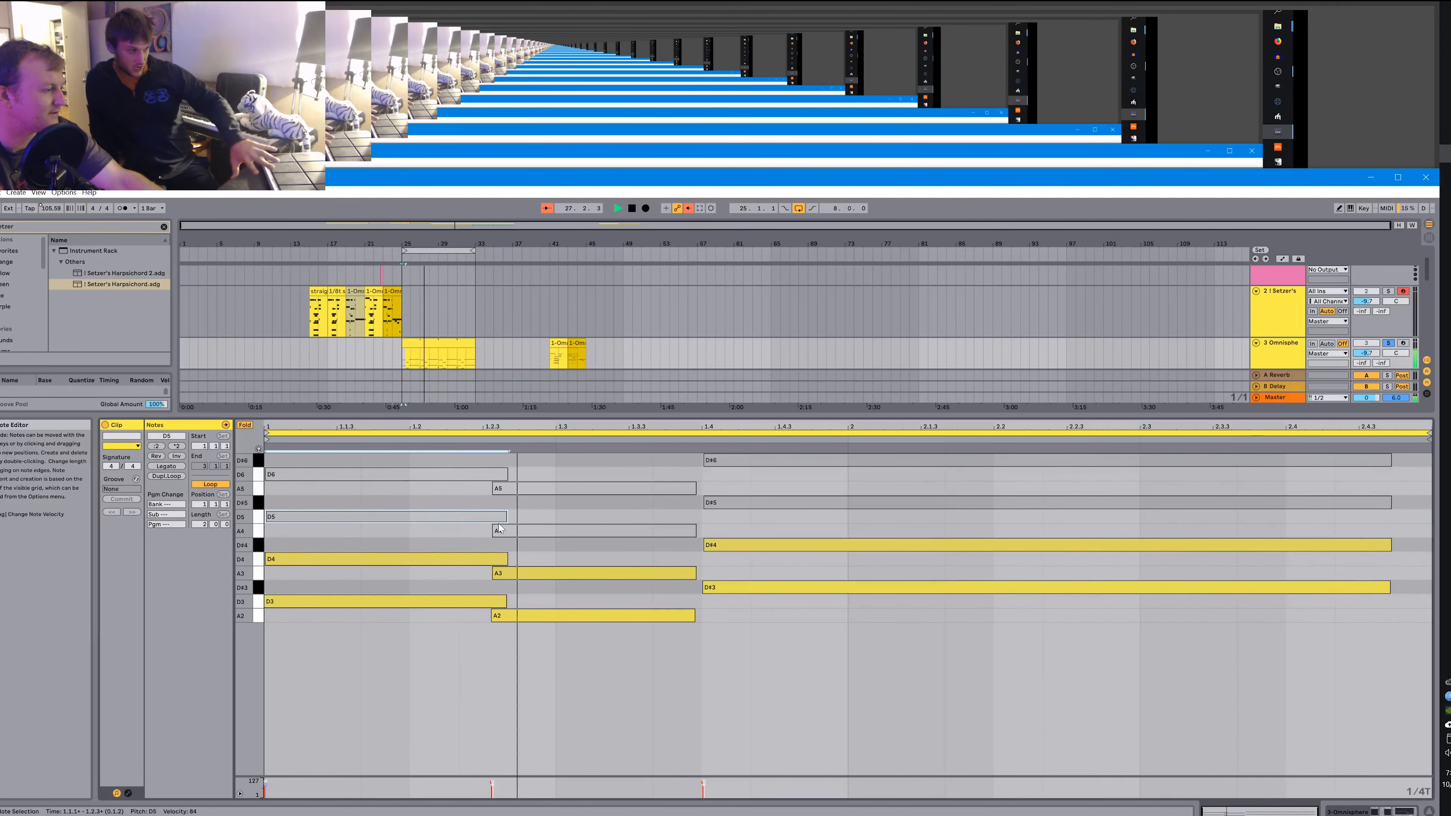
key(ctrl+z)
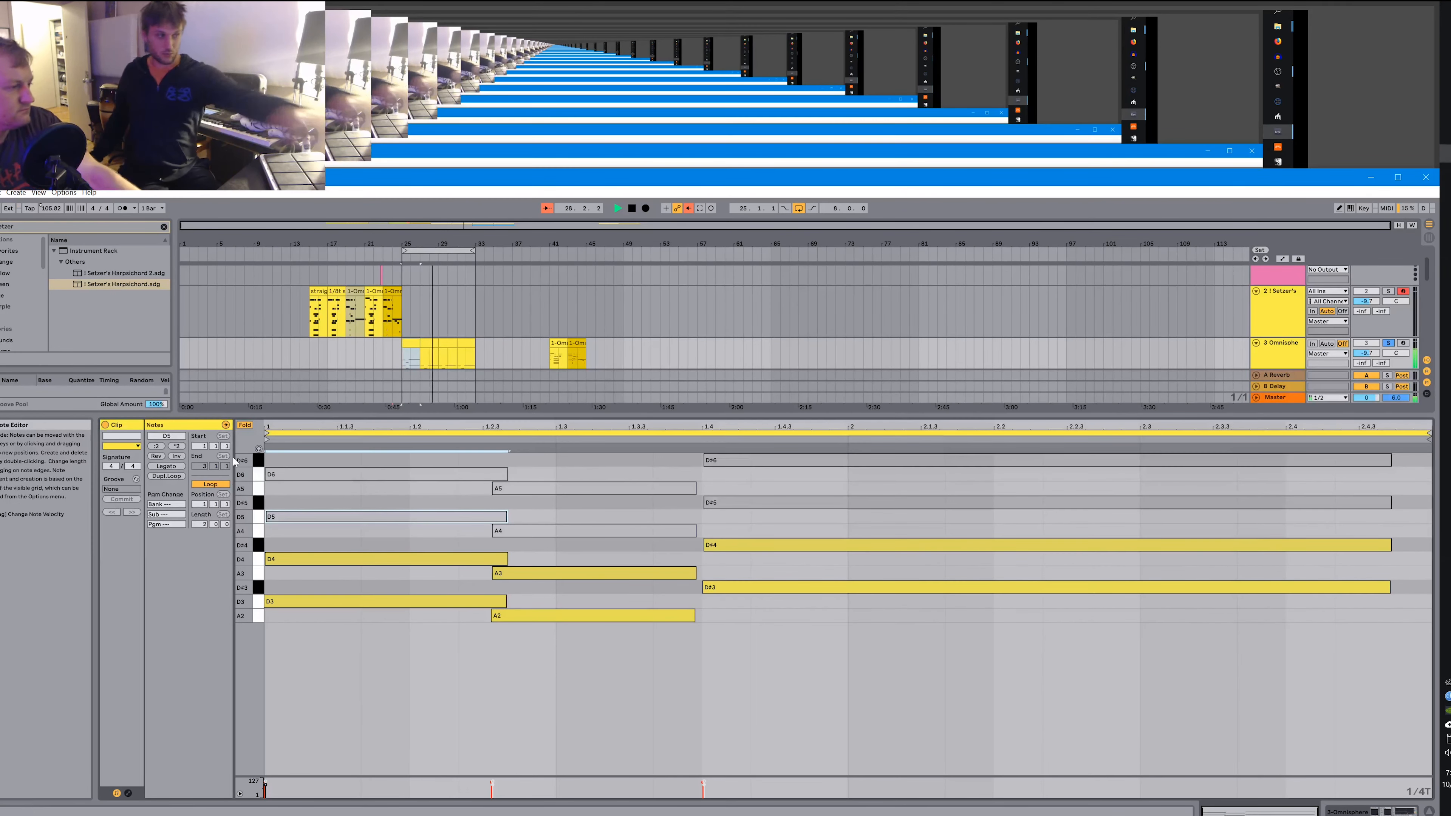
Turn off looping for the two-bar clip at bar 25 and make its upper-octave notes active again.
click(214, 487)
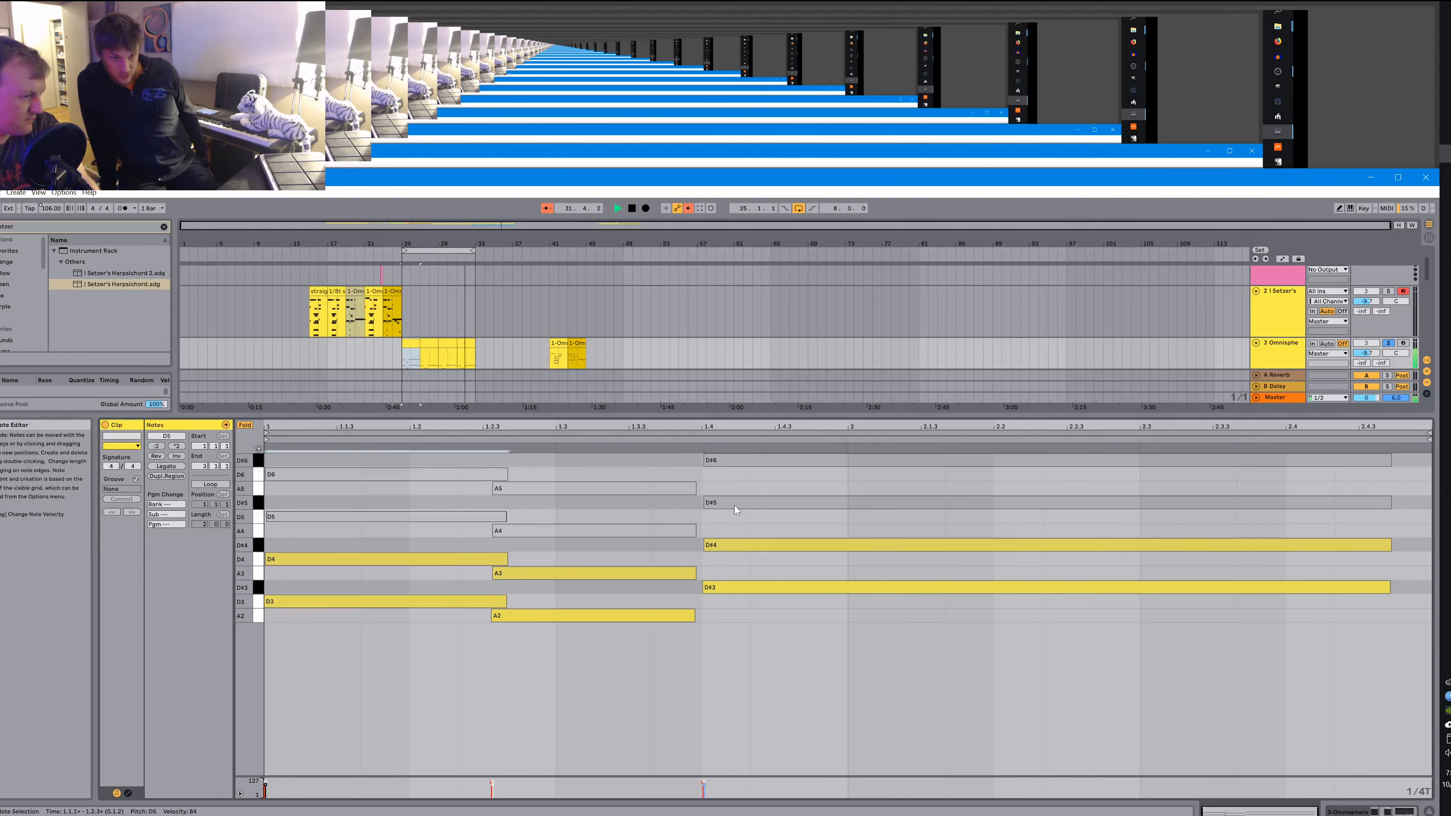
key(ctrl+z)
key(ctrl+z)
key(ctrl+z)
key(ctrl+z)
key(ctrl+z)
key(ctrl+z)
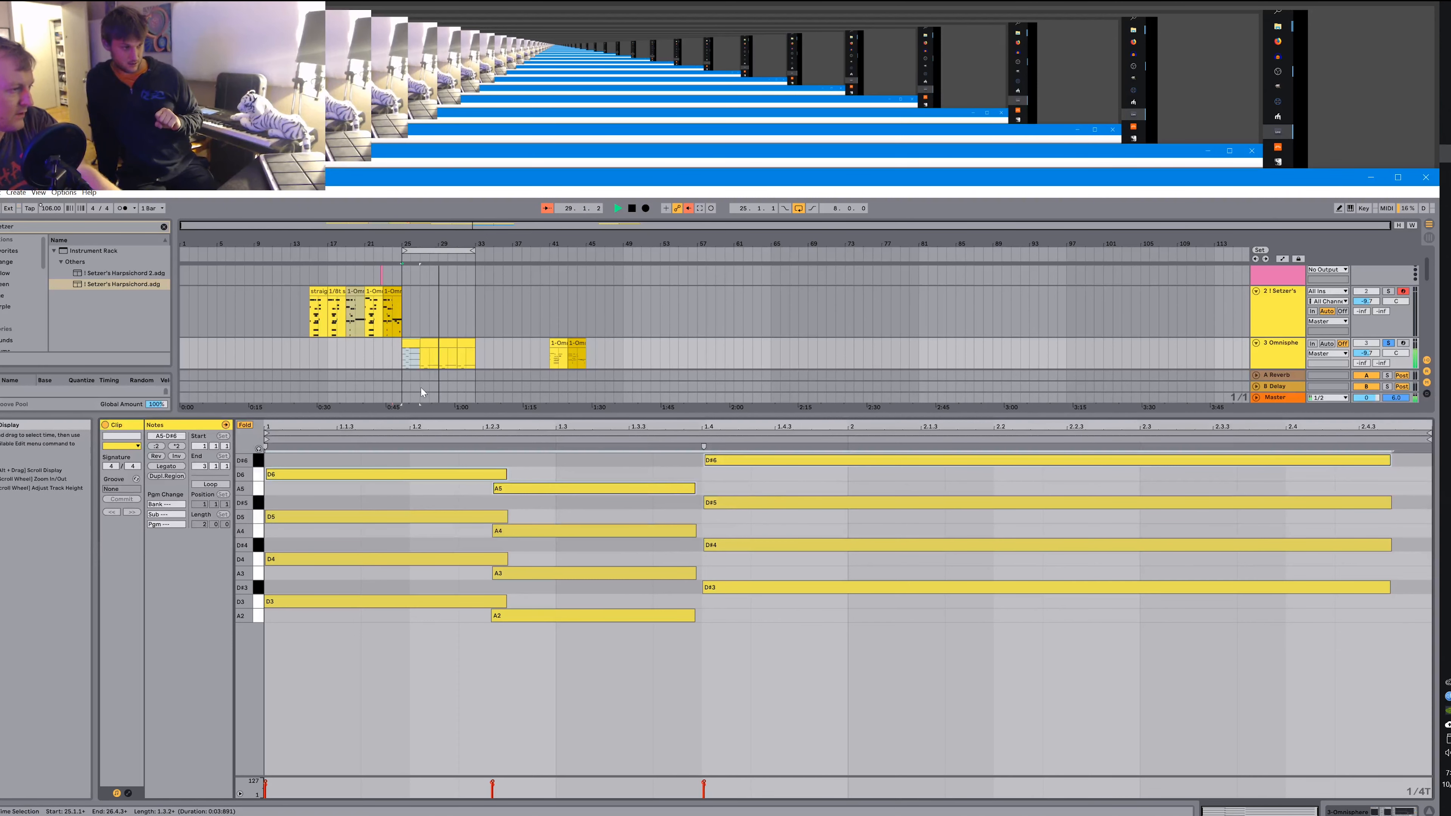
Stop playback and copy the full-octave two-bar clip at bar 25 to bars 29 and 31 on track 3.
key(space)
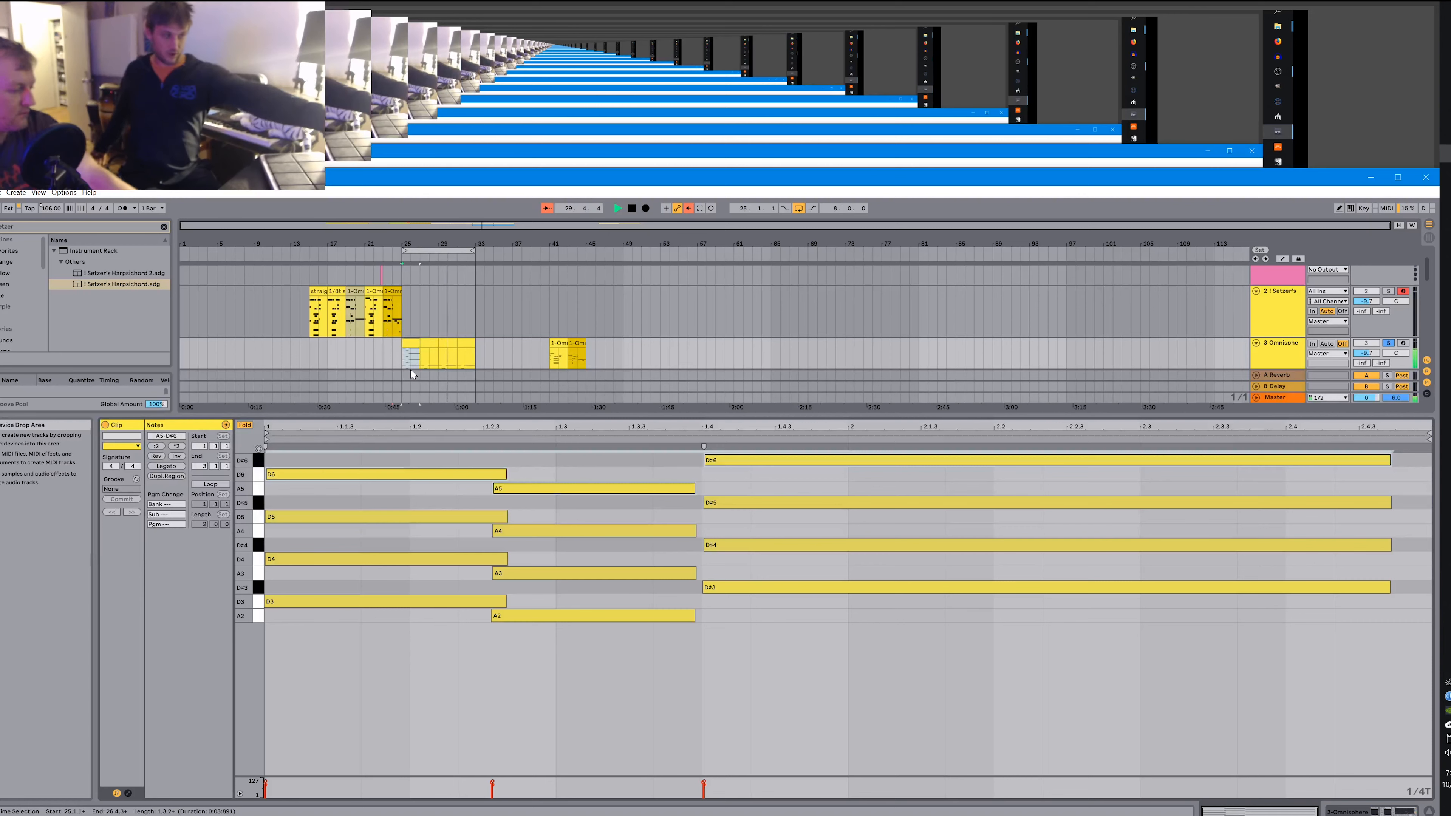
key(space)
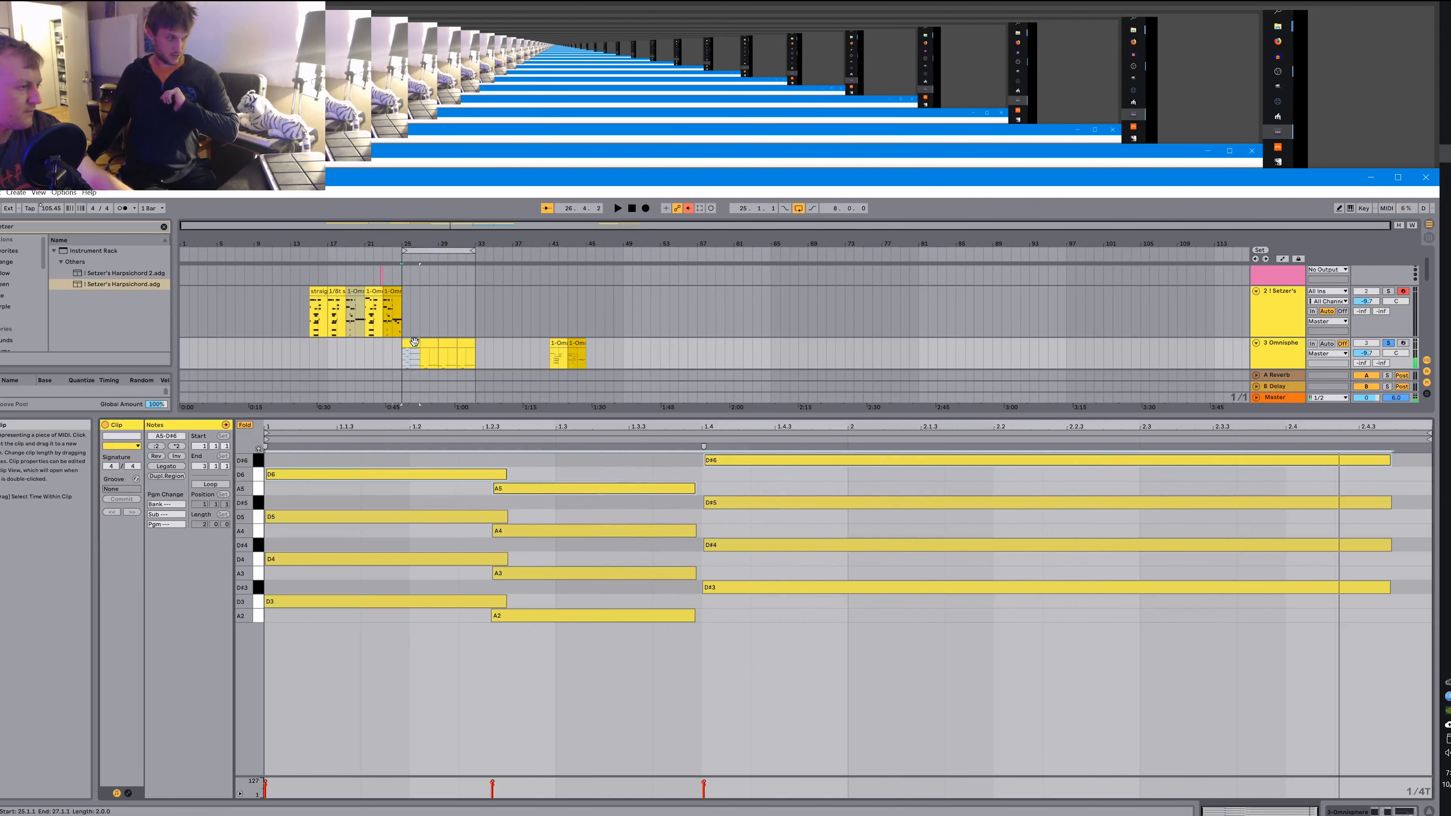
click(435, 352)
drag(450, 349, 450, 347)
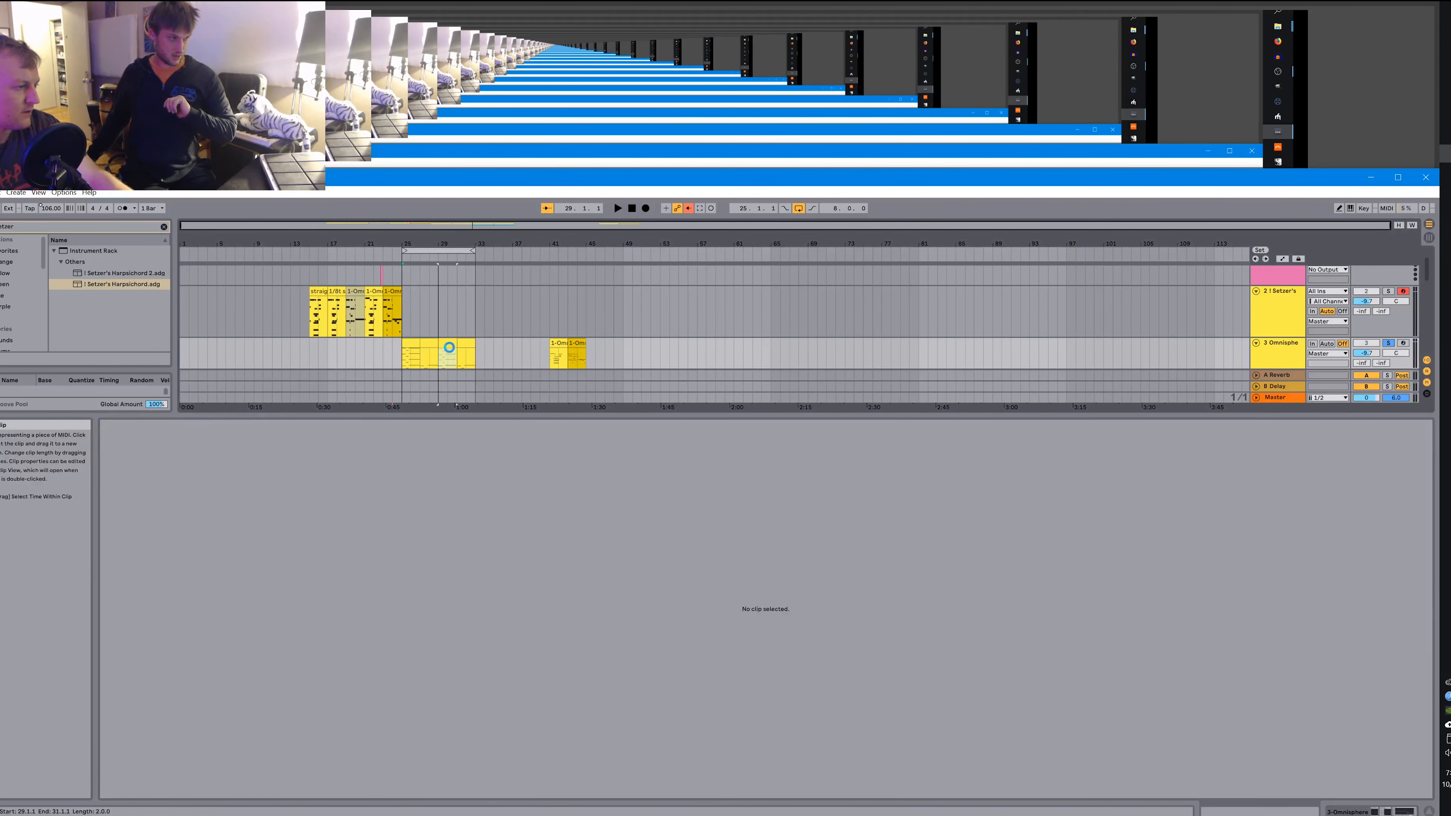
Reduce the bar 25 clip to its lowest octave (D3, A2, D#3) and duplicate it to bar 27.
click(407, 349)
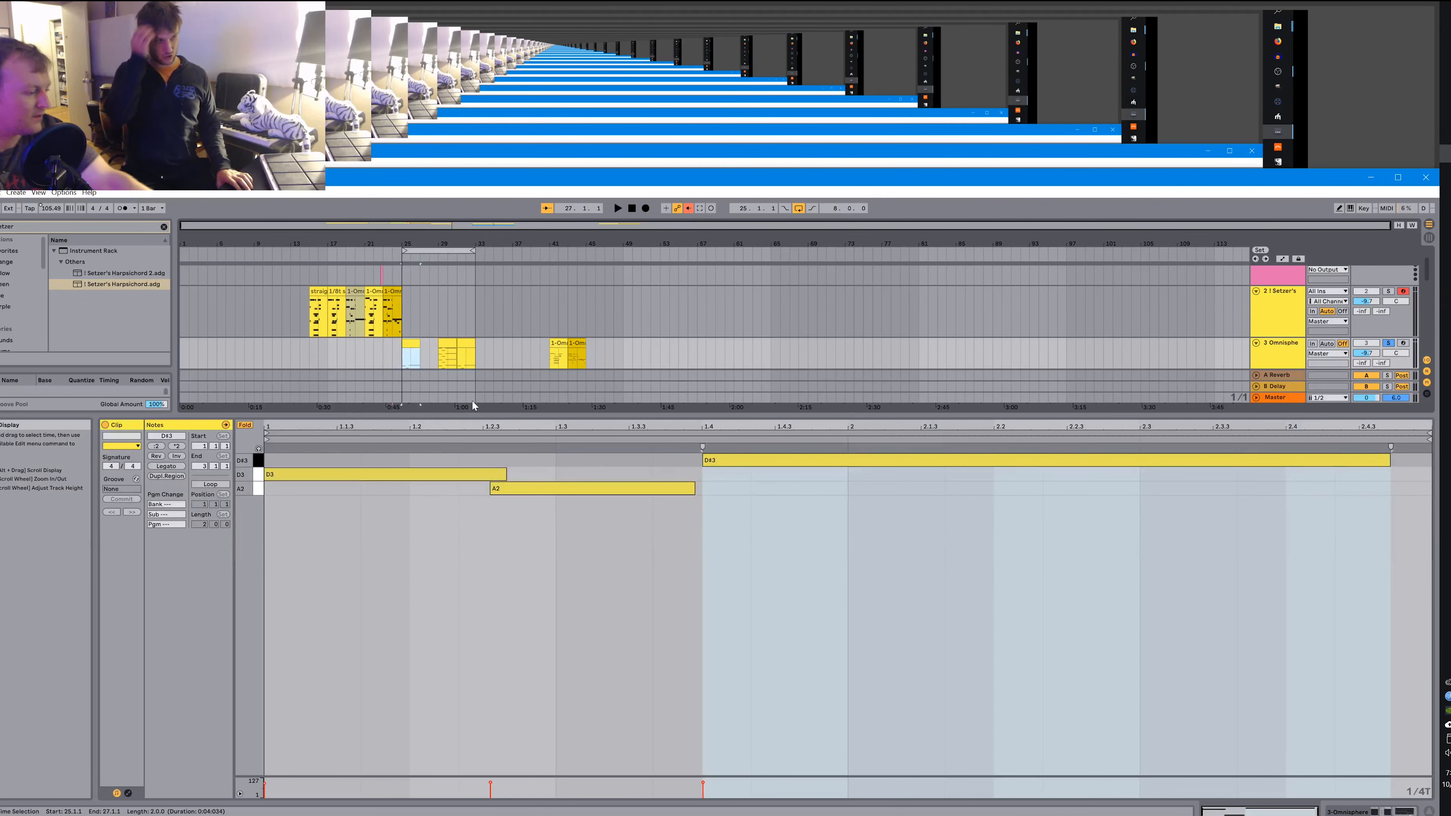
key(ctrl+d)
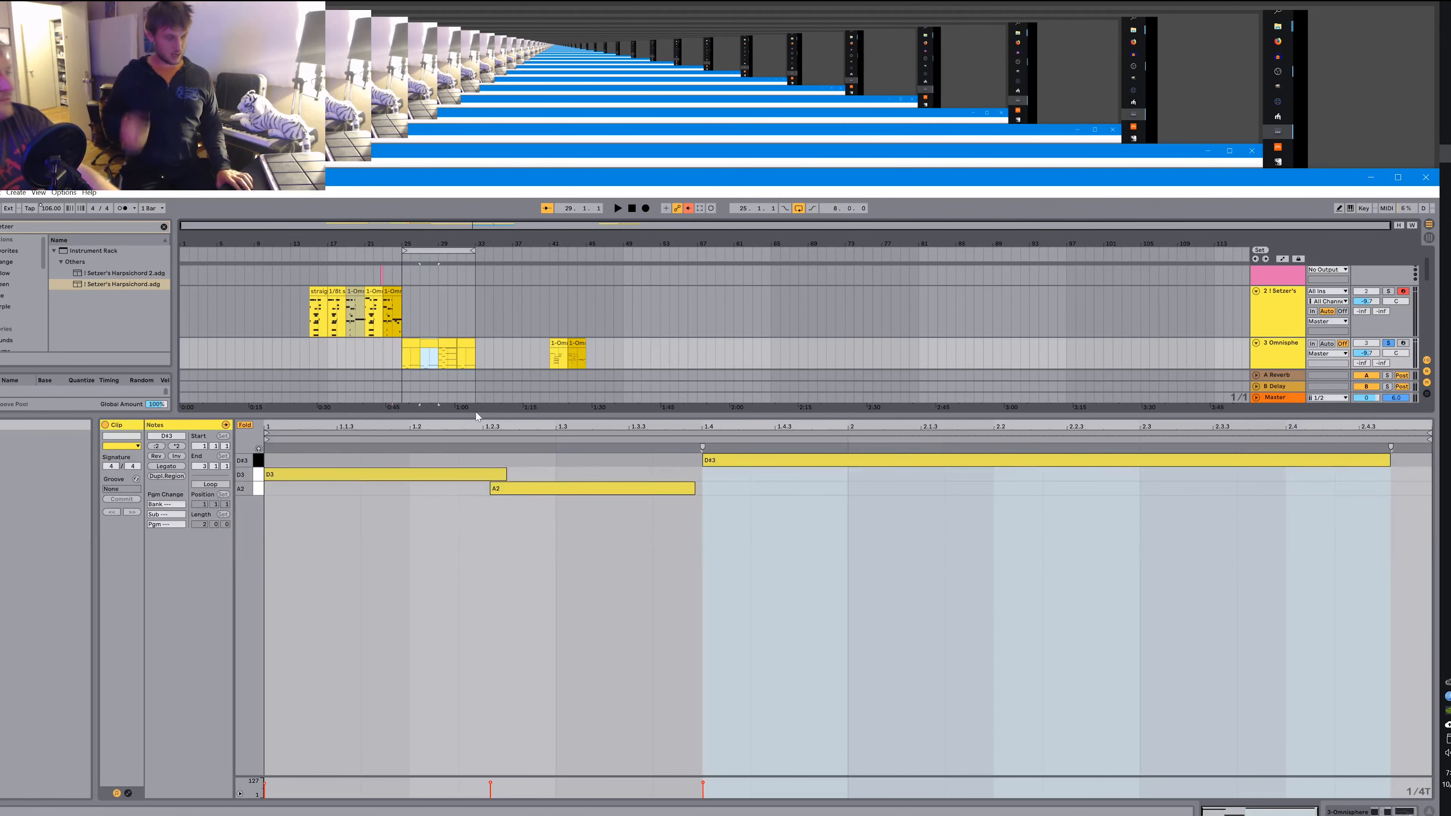
click(444, 342)
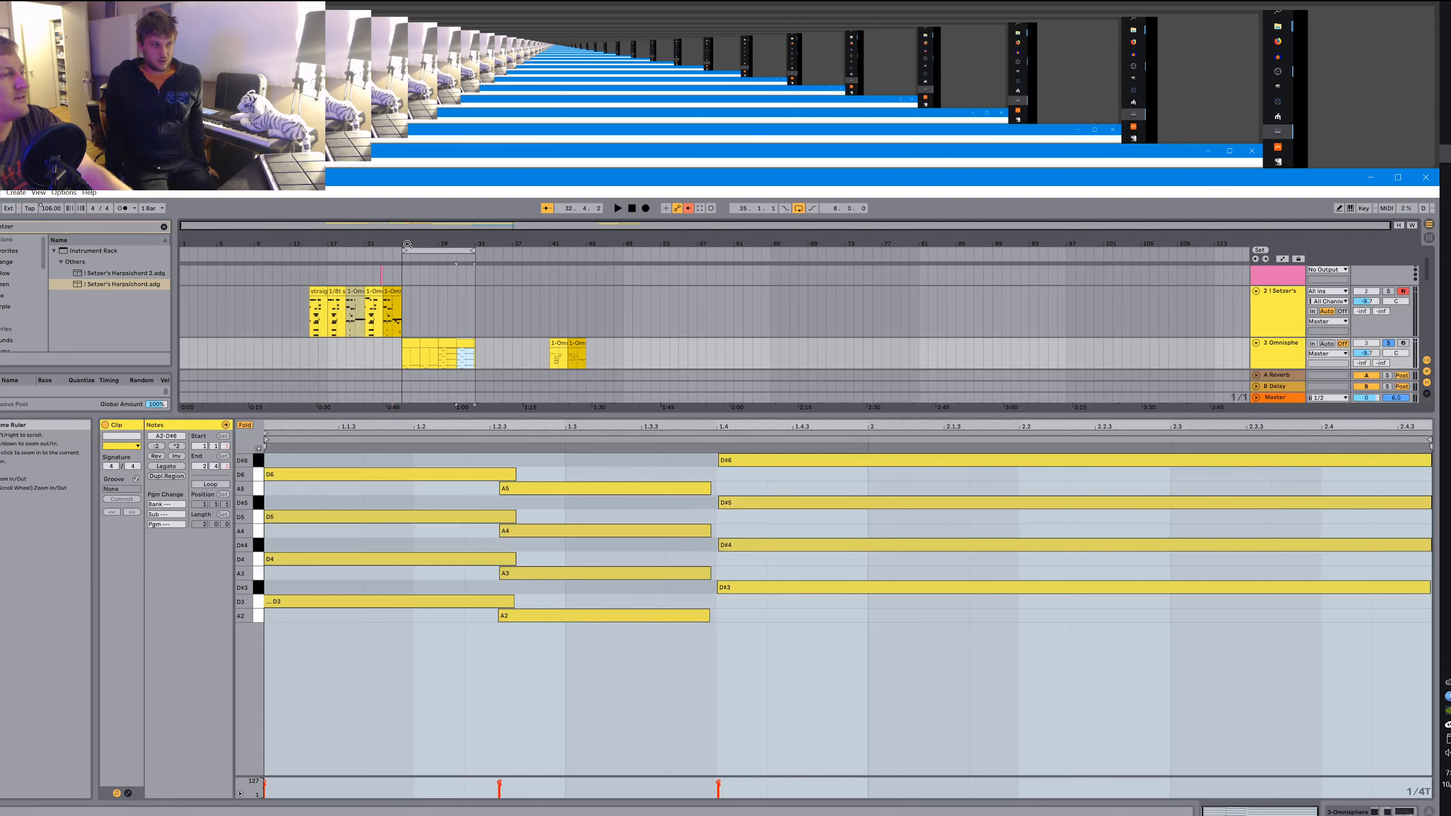
Extend the arrangement loop back to bar 23 and play the section with track 3 unsoloed.
click(384, 251)
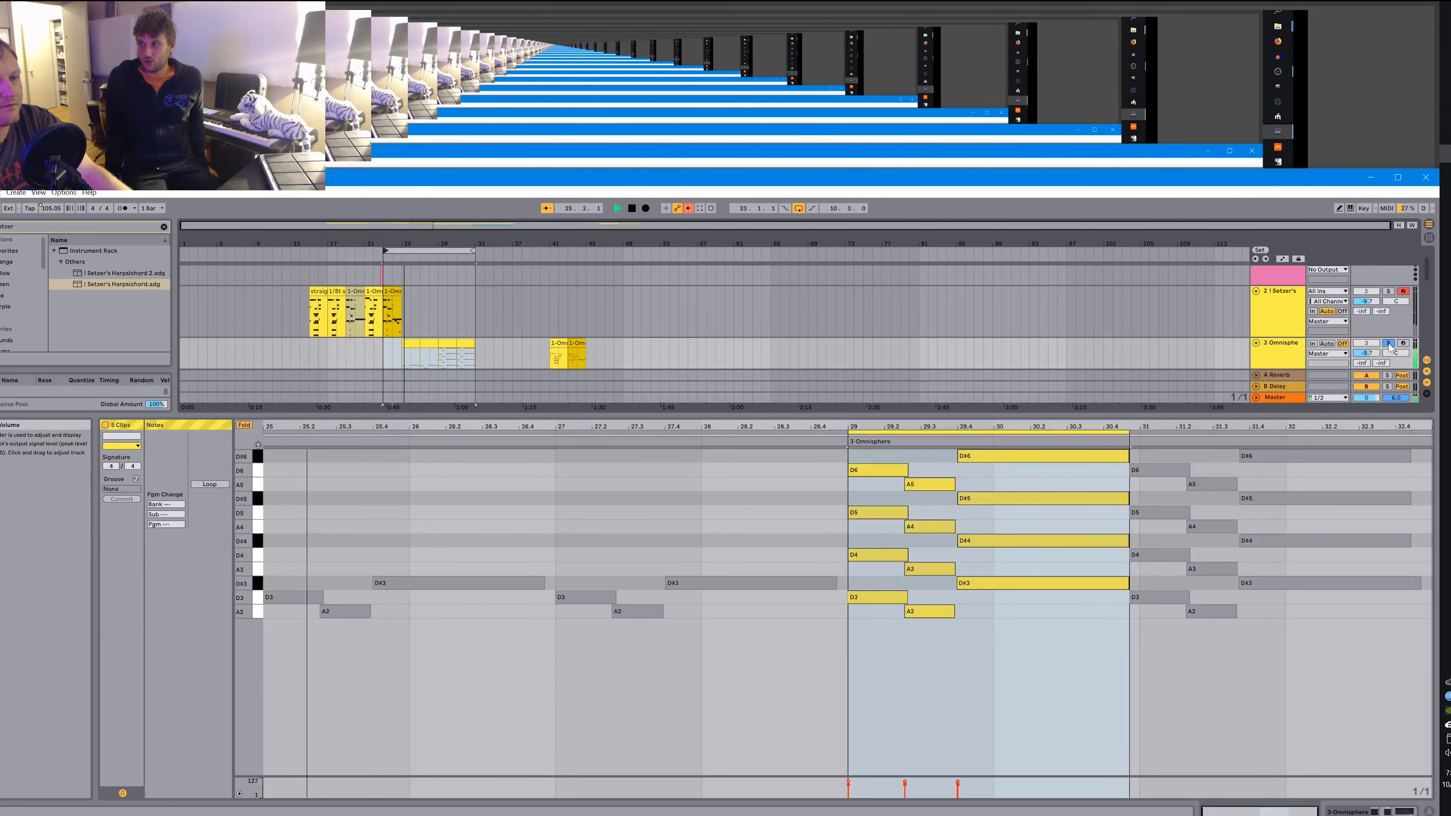
click(1389, 345)
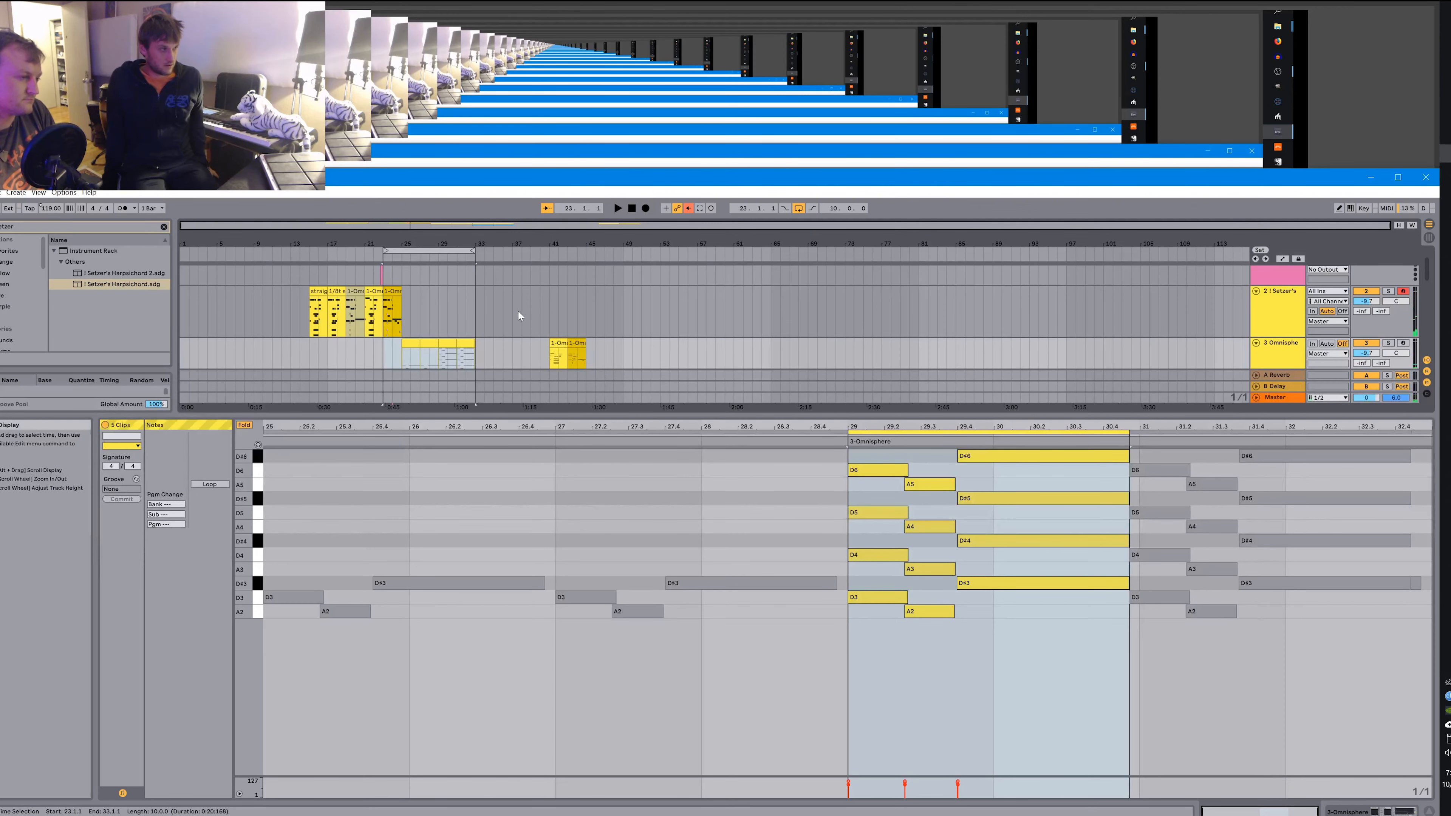
Move the full-octave clip from bar 29 to bar 27, replacing the single-octave clip there.
click(457, 341)
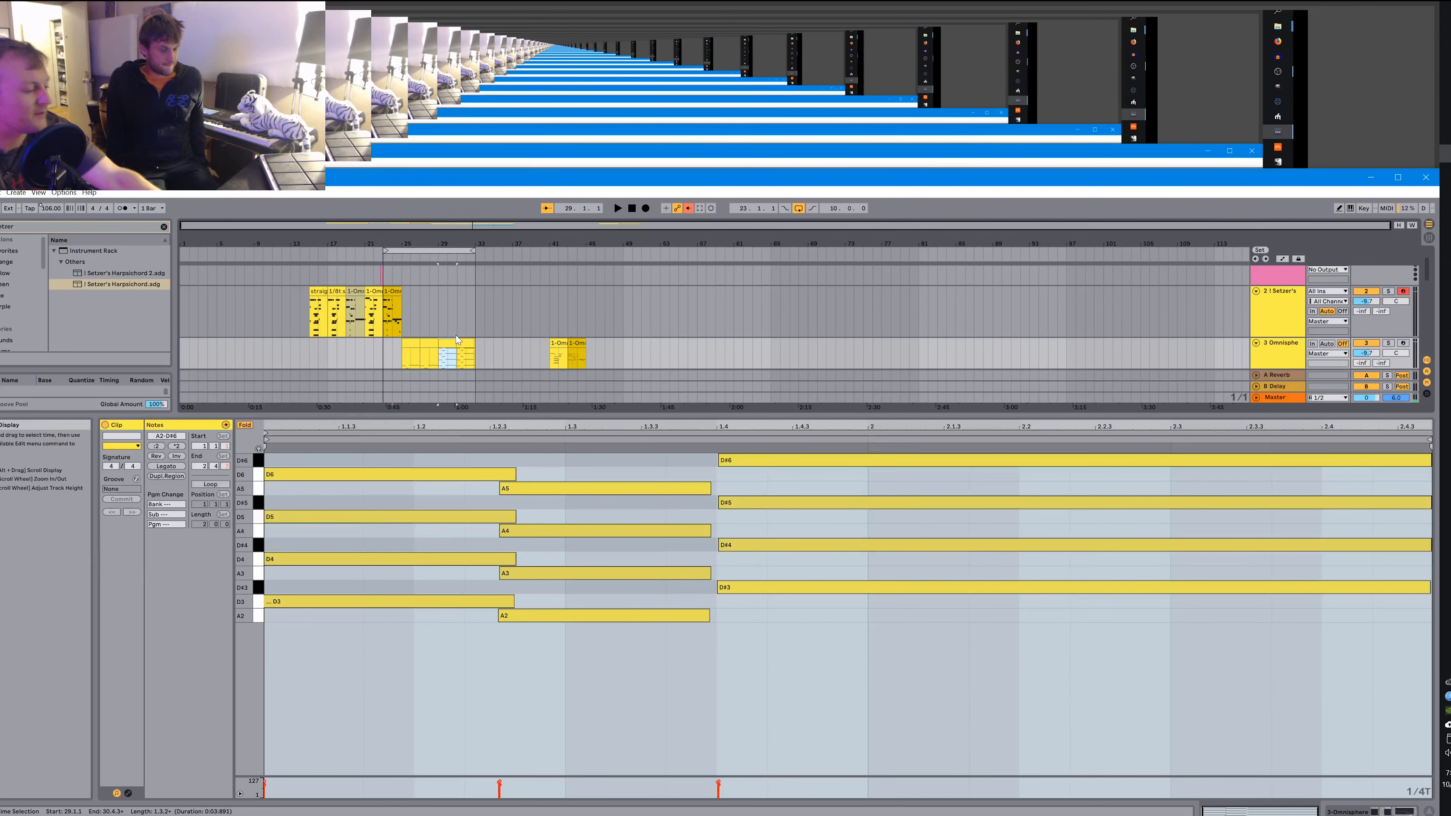
key(ctrl+d)
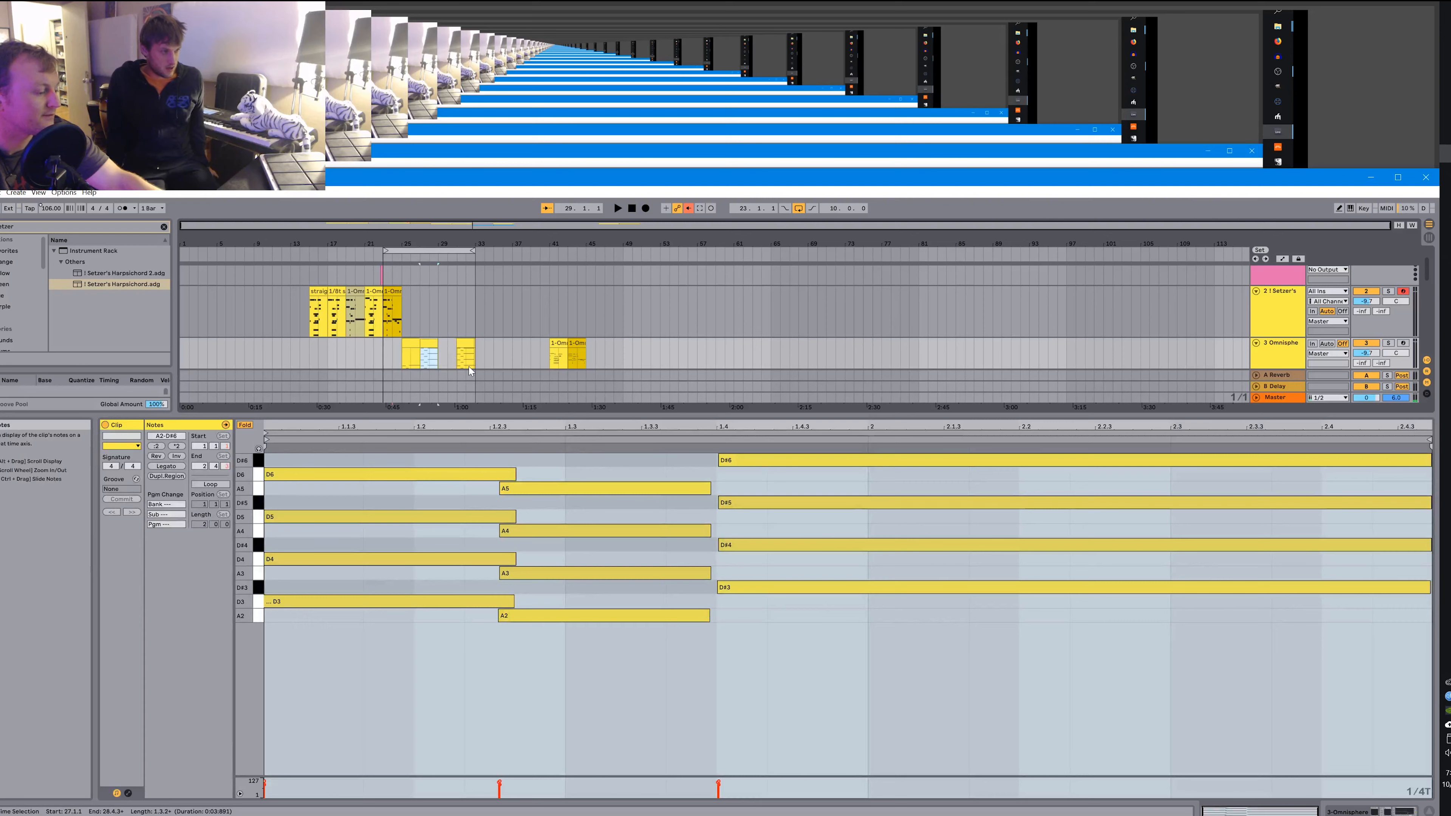
Duplicate the Omnisphere clip at bar 27 into the gap after it and set the arrangement loop to start at bar 25, 8 bars long.
key(ctrl+d)
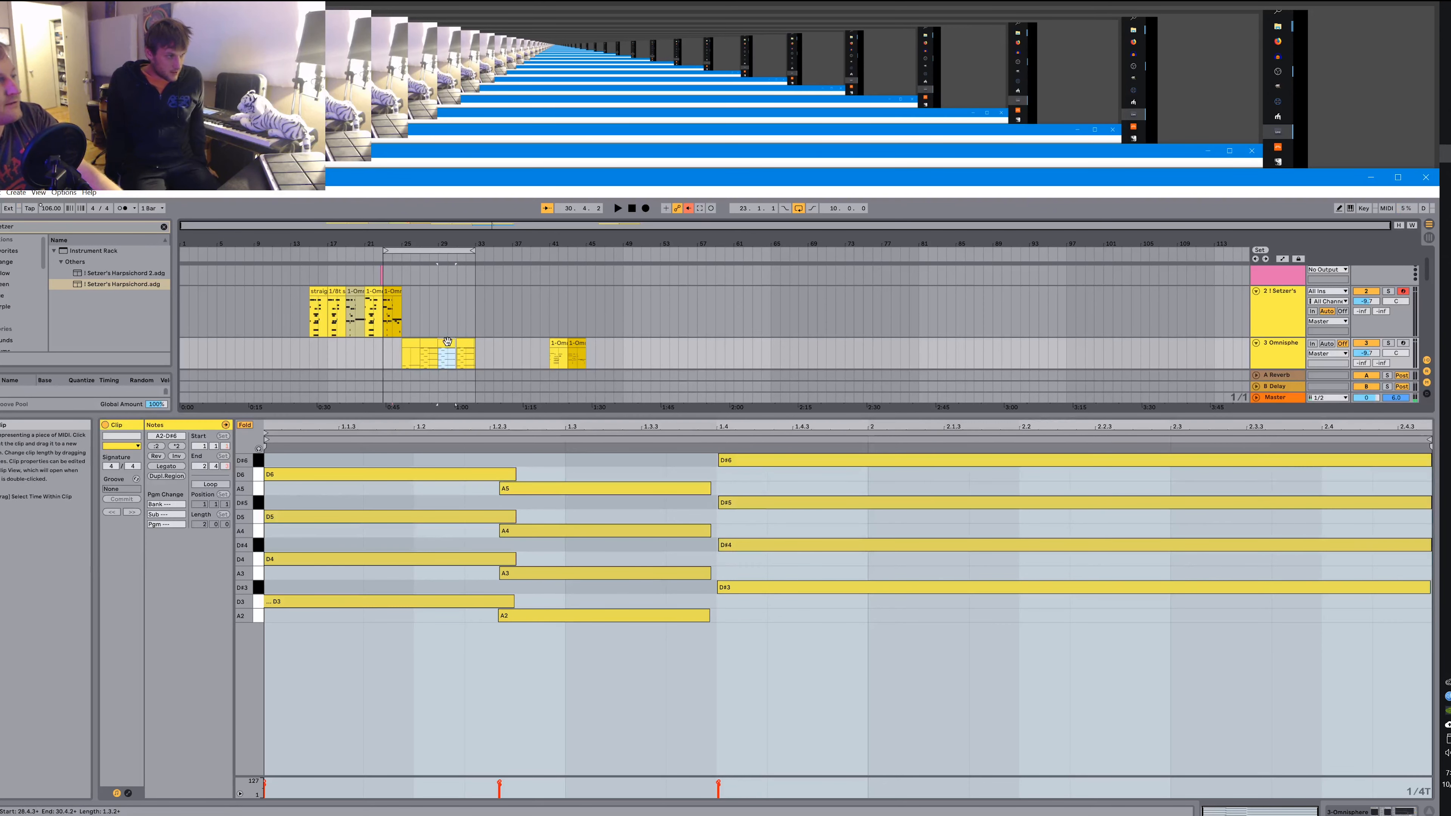
click(407, 354)
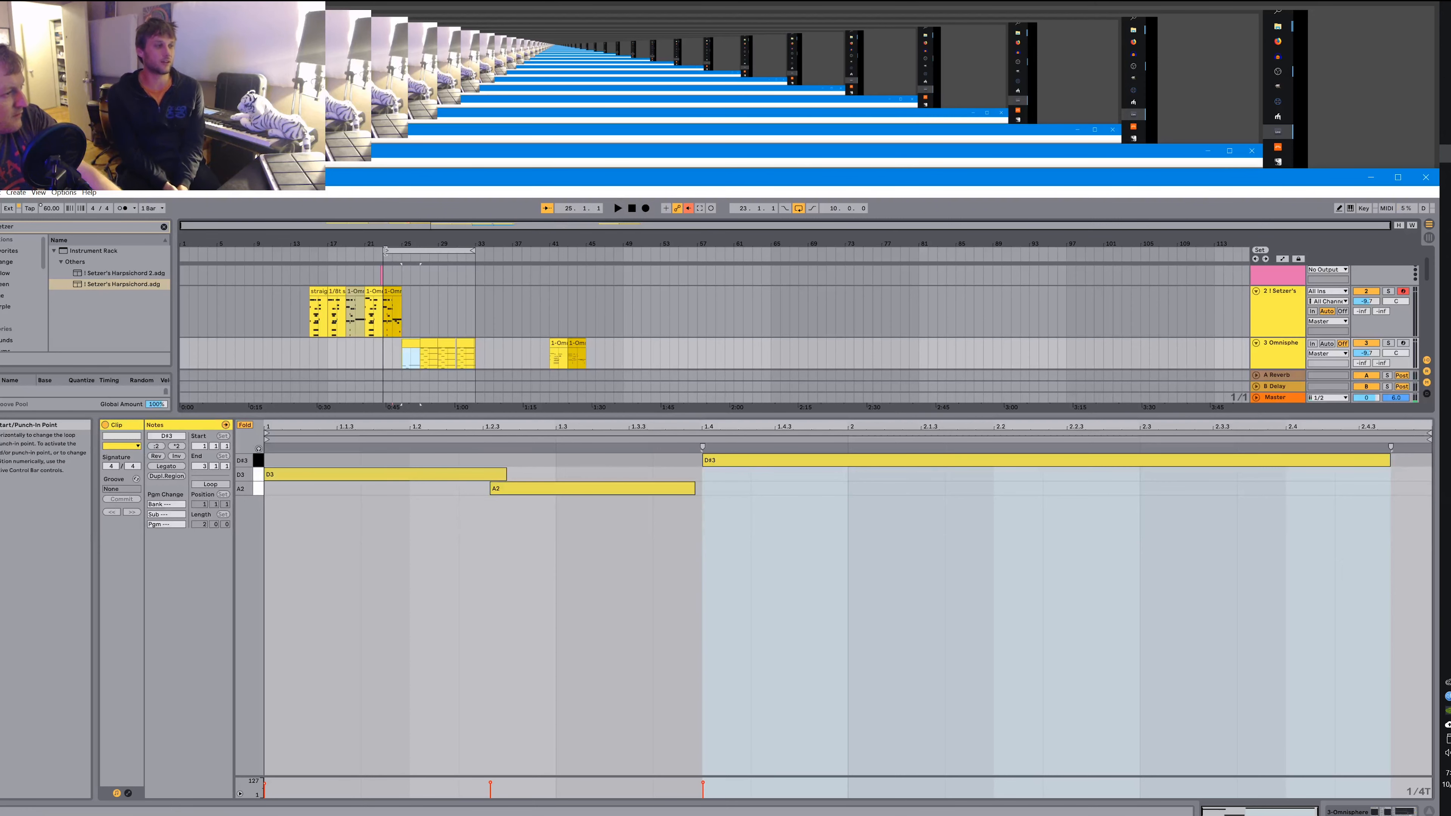
drag(385, 250, 390, 253)
click(400, 254)
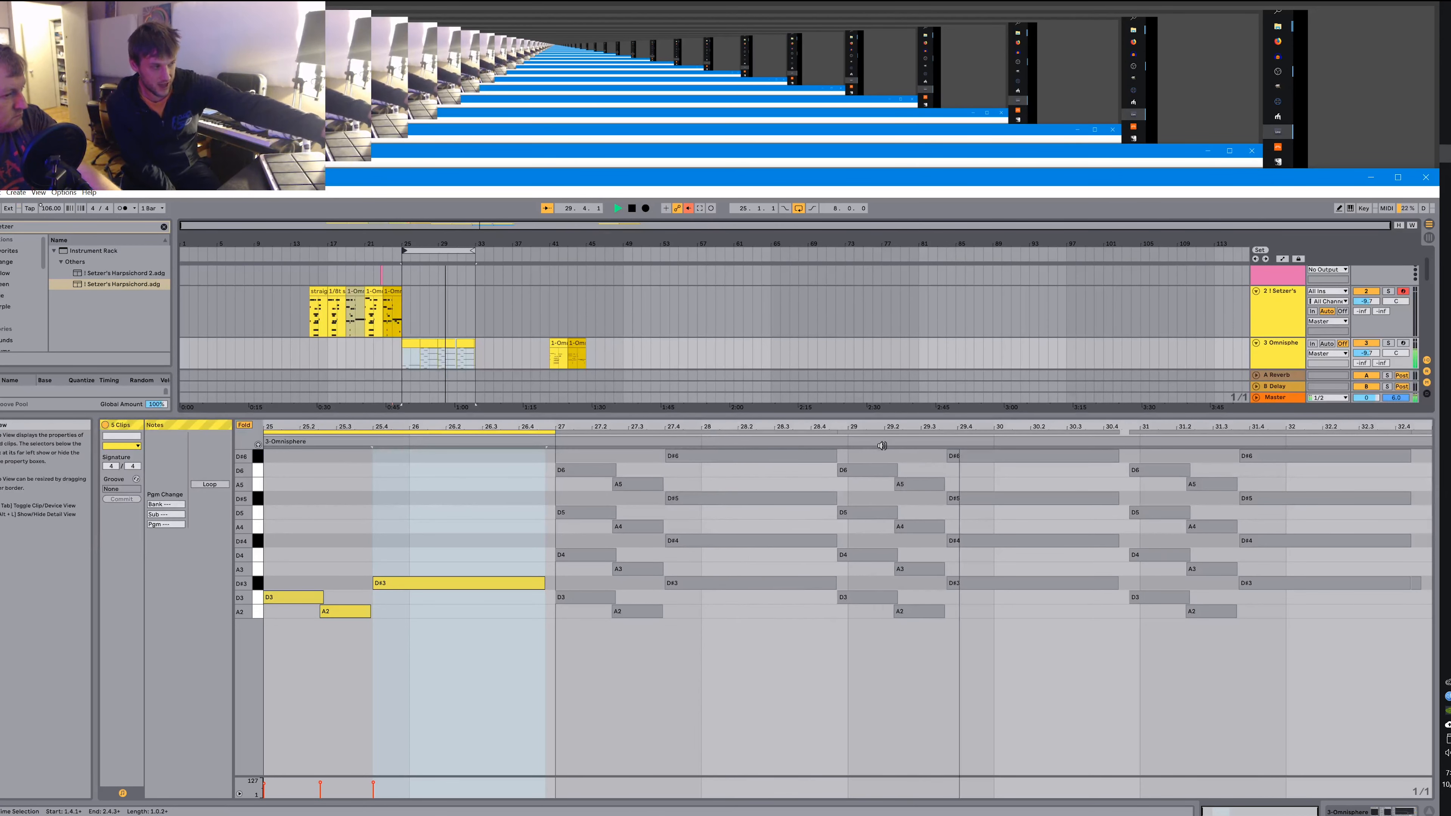
Look over the notes of the looped Omnisphere clips during playback, focusing on the clip around bar 29, and stop playback.
click(841, 435)
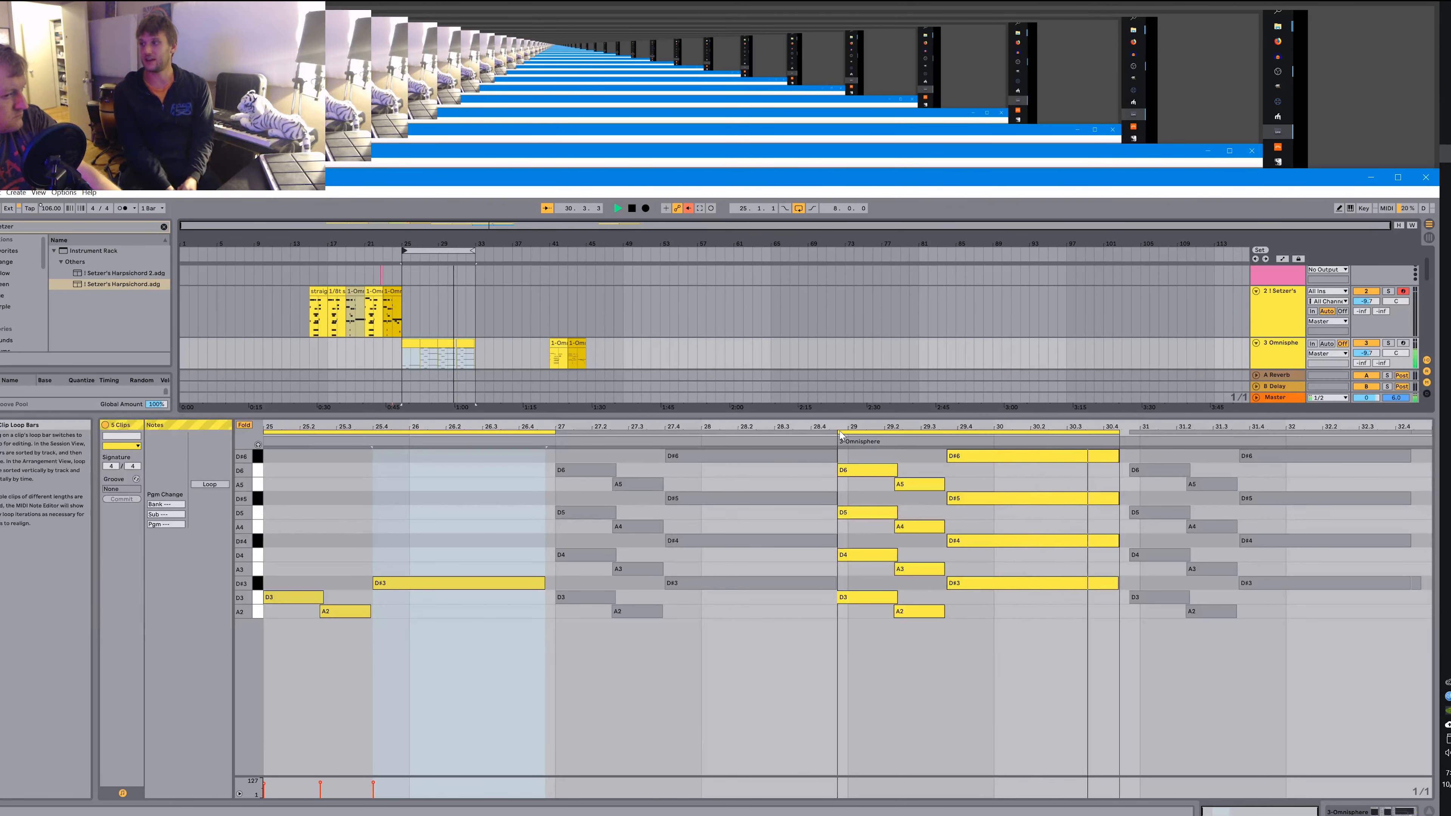
click(836, 447)
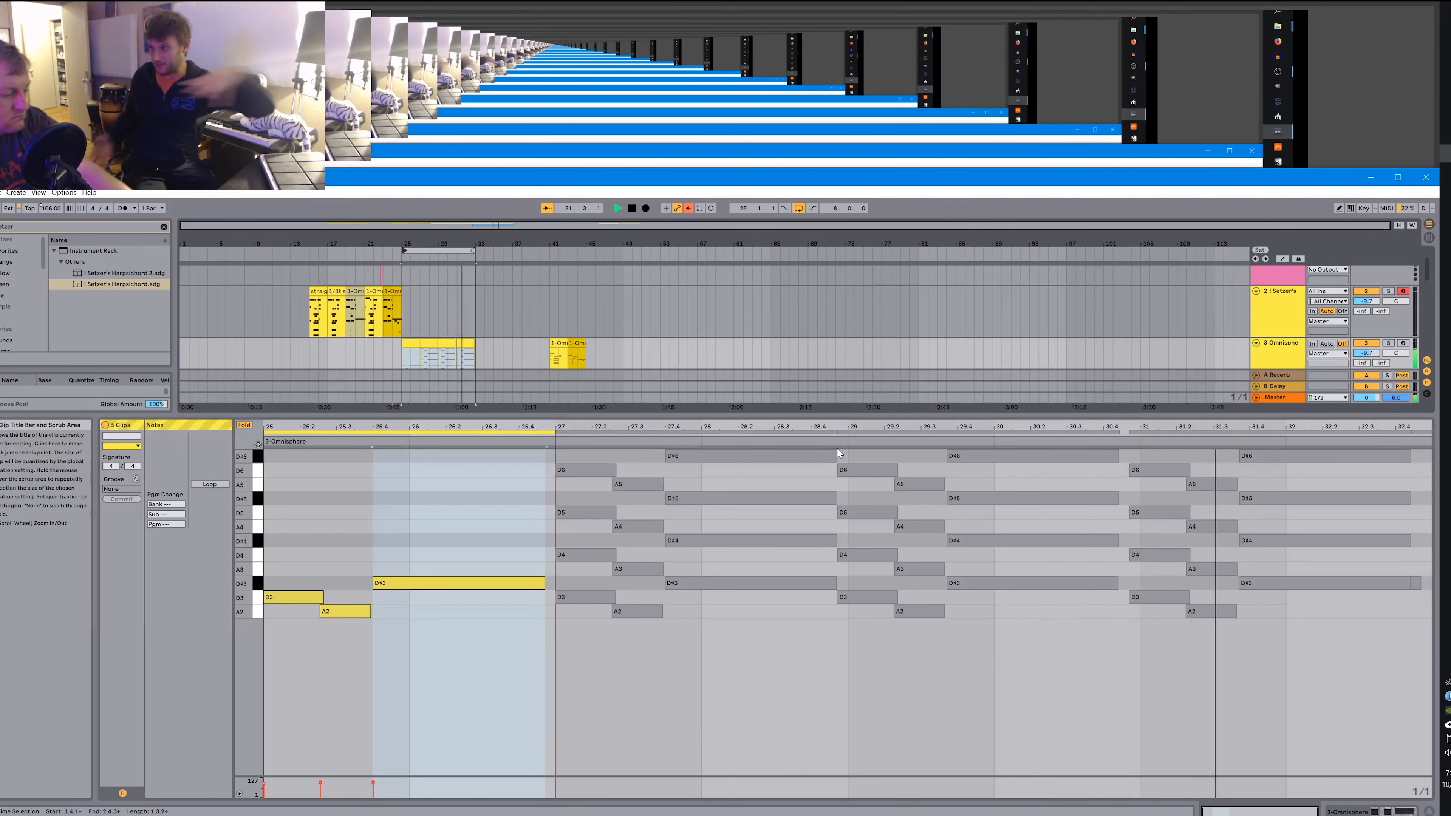
key(space)
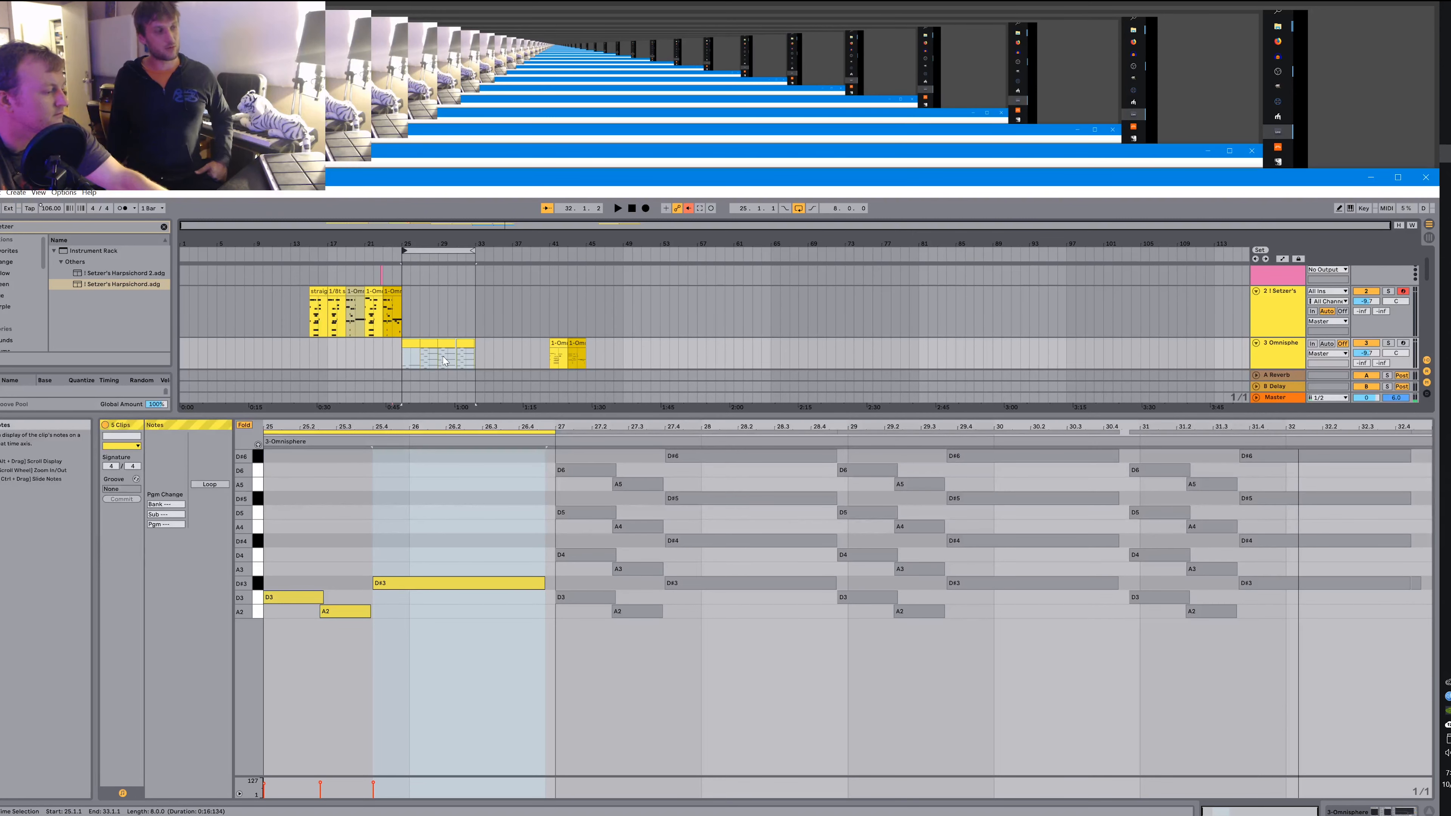
Select the Omnisphere clip at bar 27 and extend its end to bar 29.
scroll(444, 360, up, 10)
scroll(445, 360, down, 10)
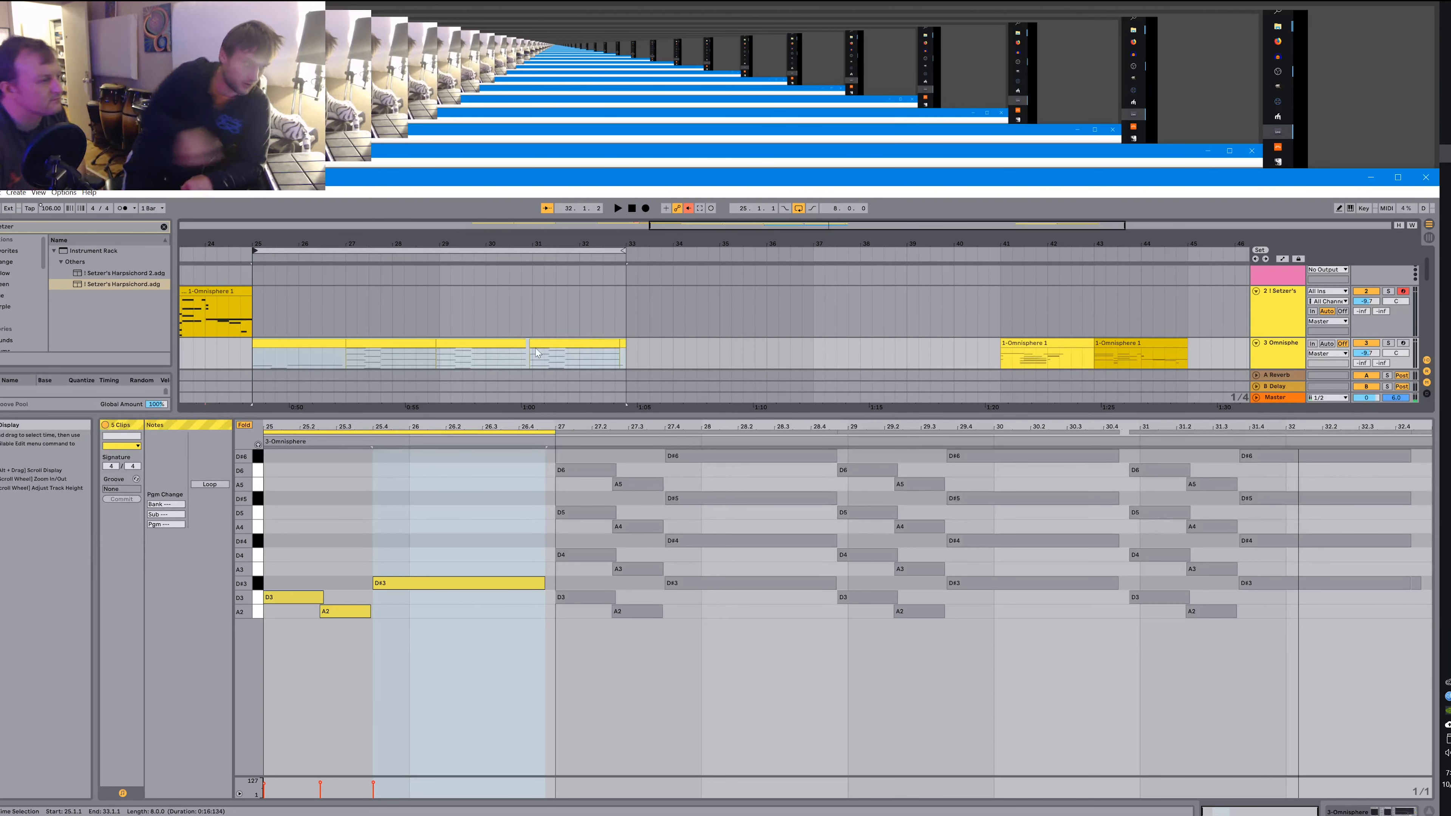
click(427, 343)
click(427, 344)
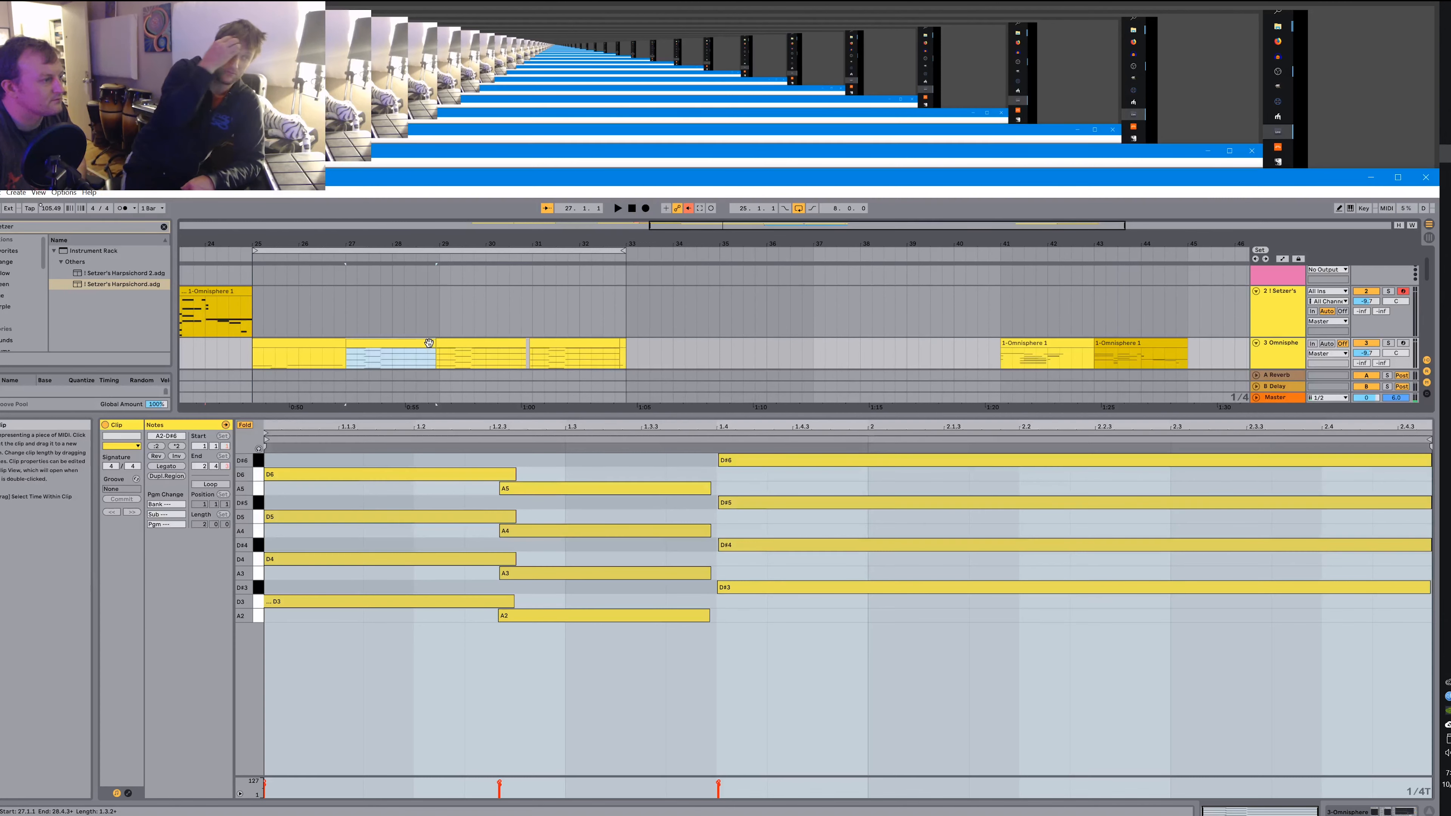
click(438, 343)
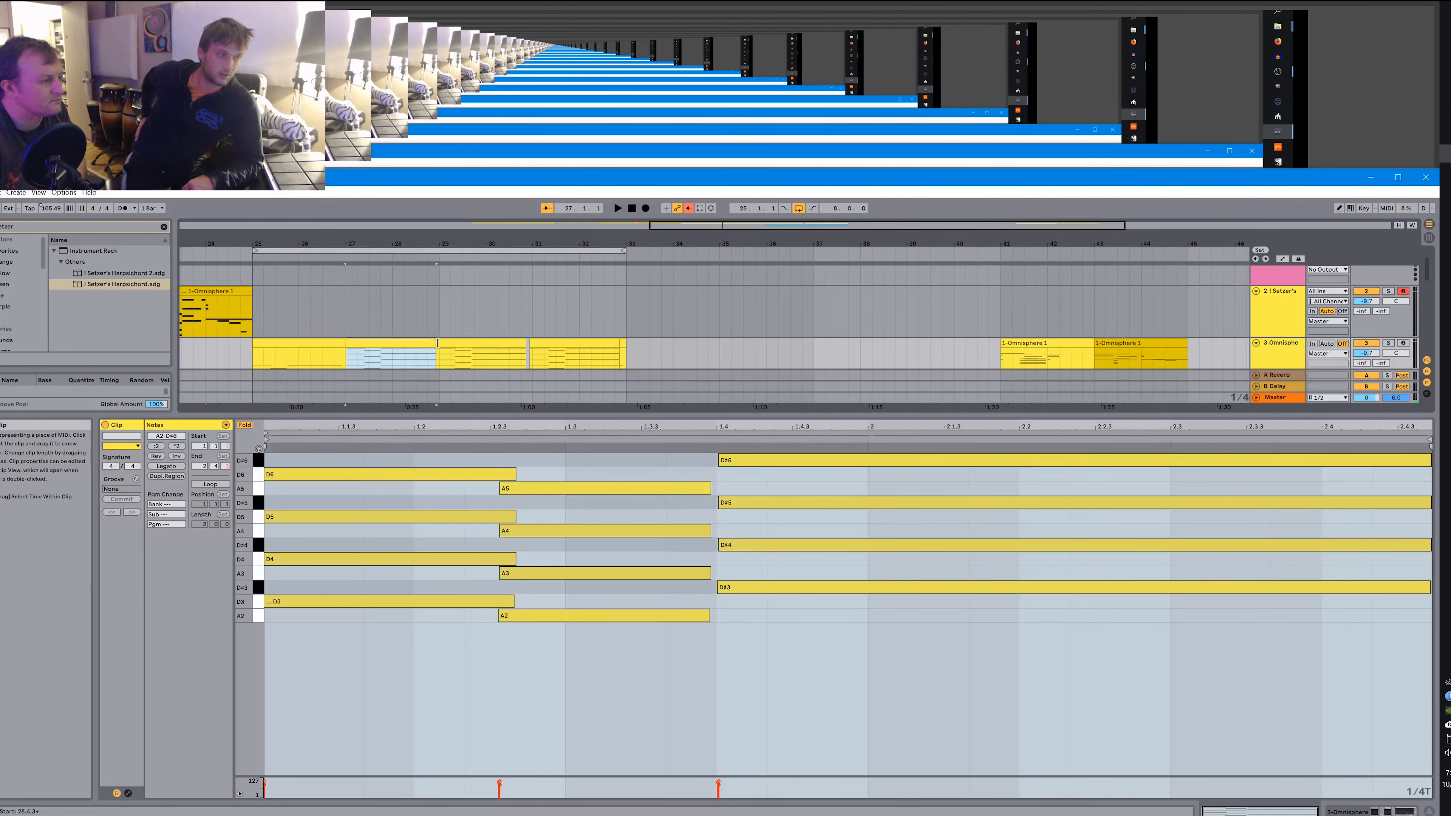
drag(430, 345, 439, 347)
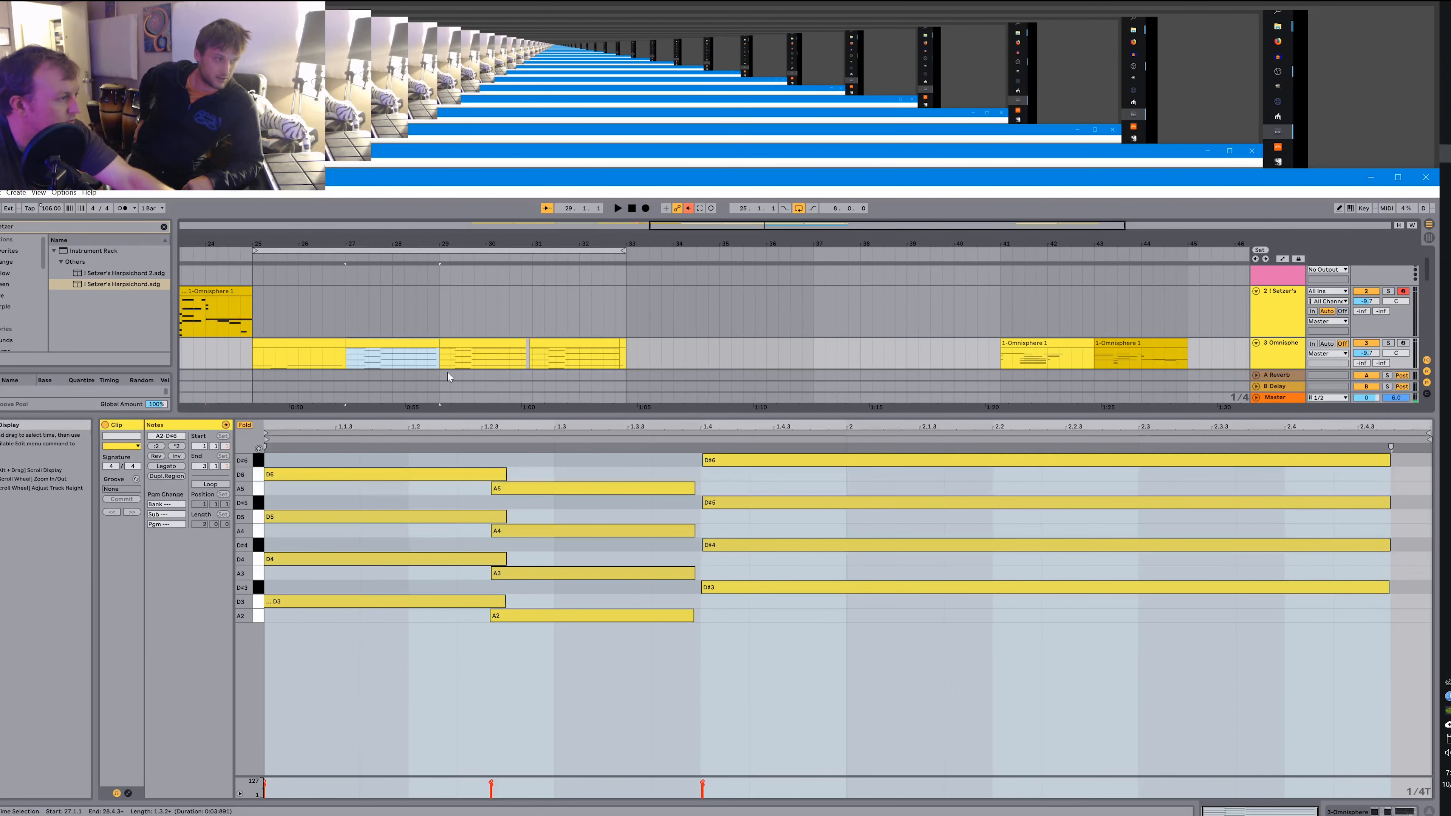
Duplicate the extended Omnisphere clip twice to fill bars 29 to 33, and play the arrangement.
key(ctrl+d)
key(ctrl+d)
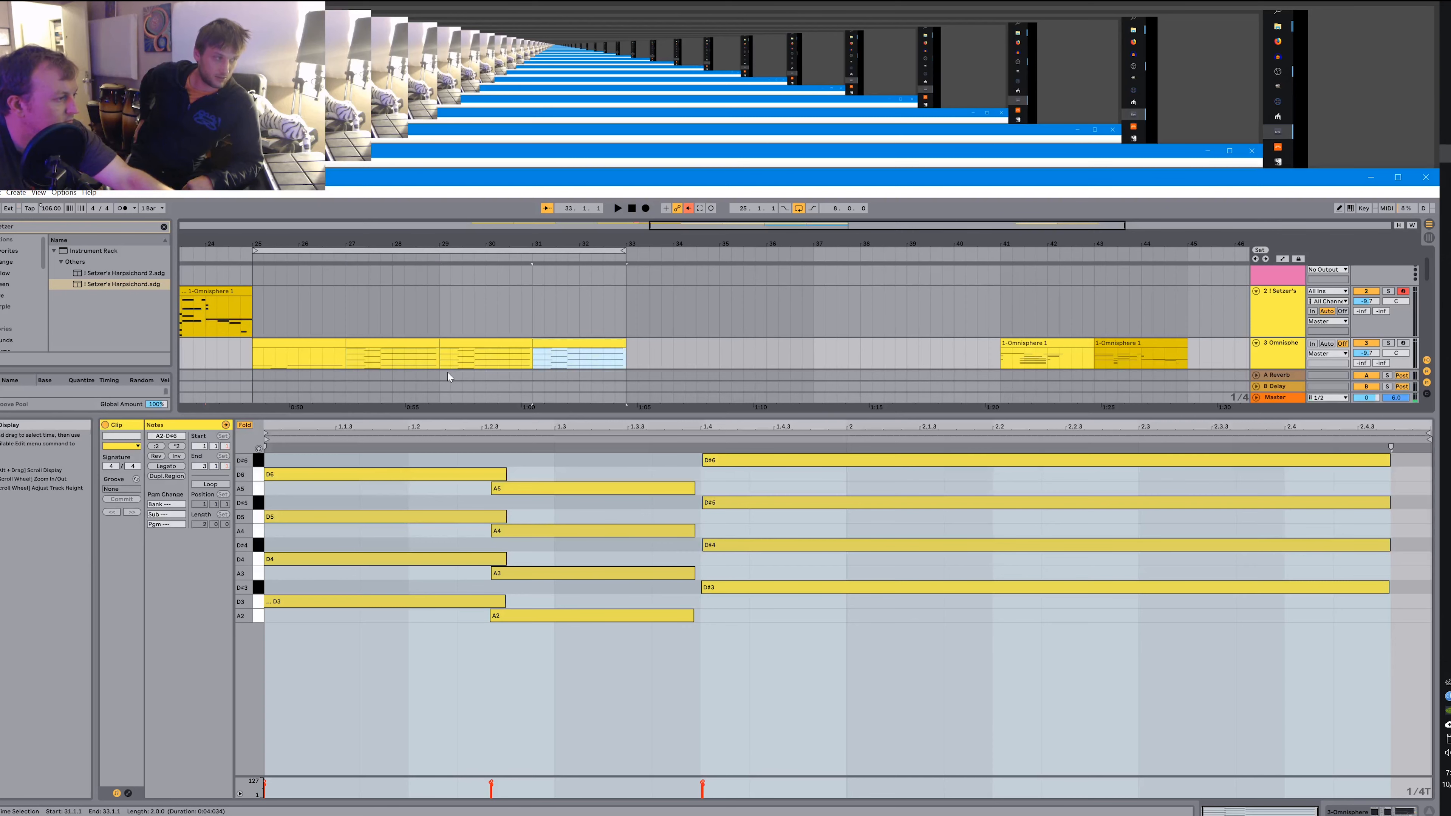
key(space)
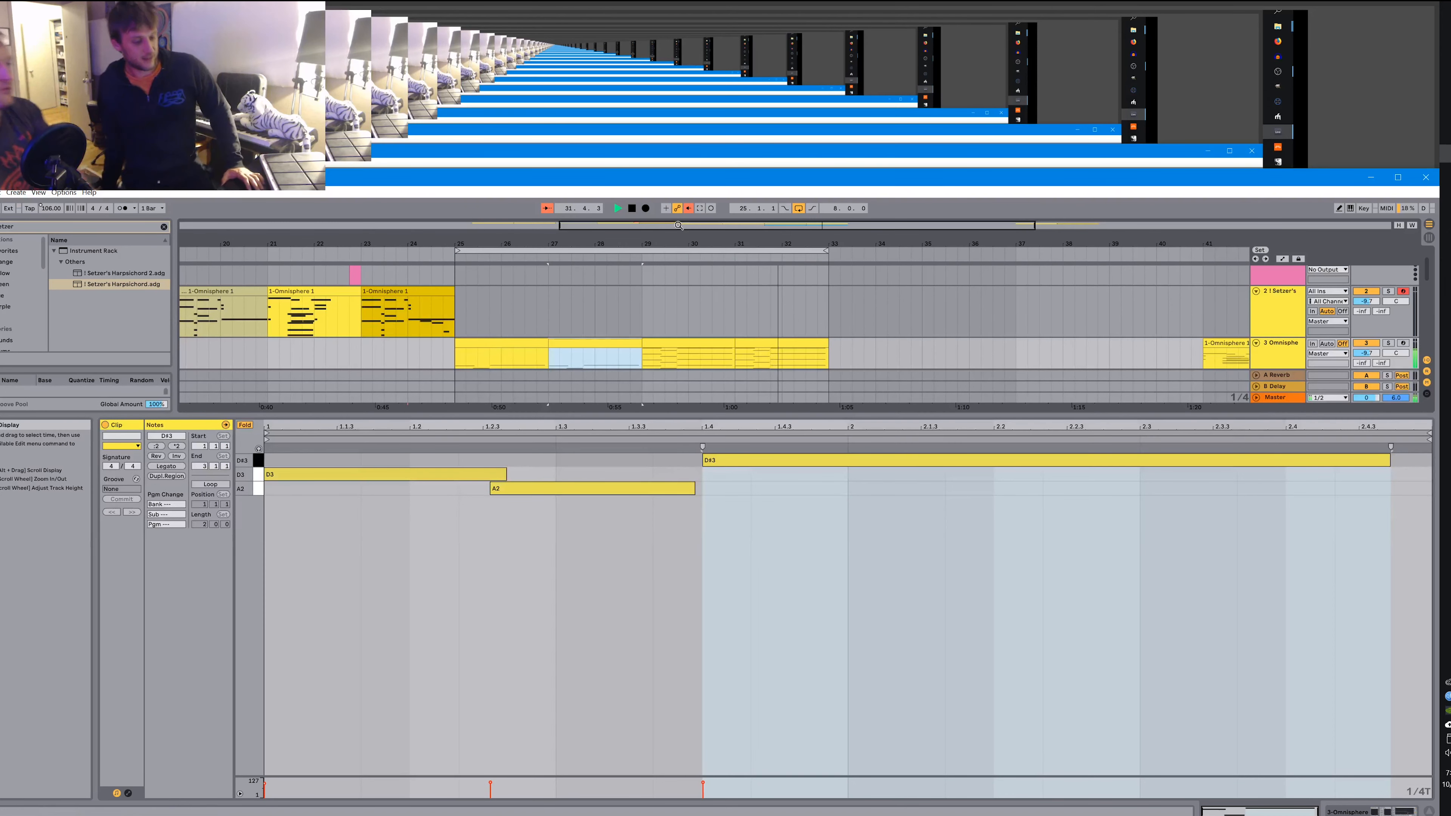
Extend the start of the first 136 Basic 09 clip on the Drum Rack track back to 28.3.3 and audition the drum entry.
scroll(638, 321, up, 2)
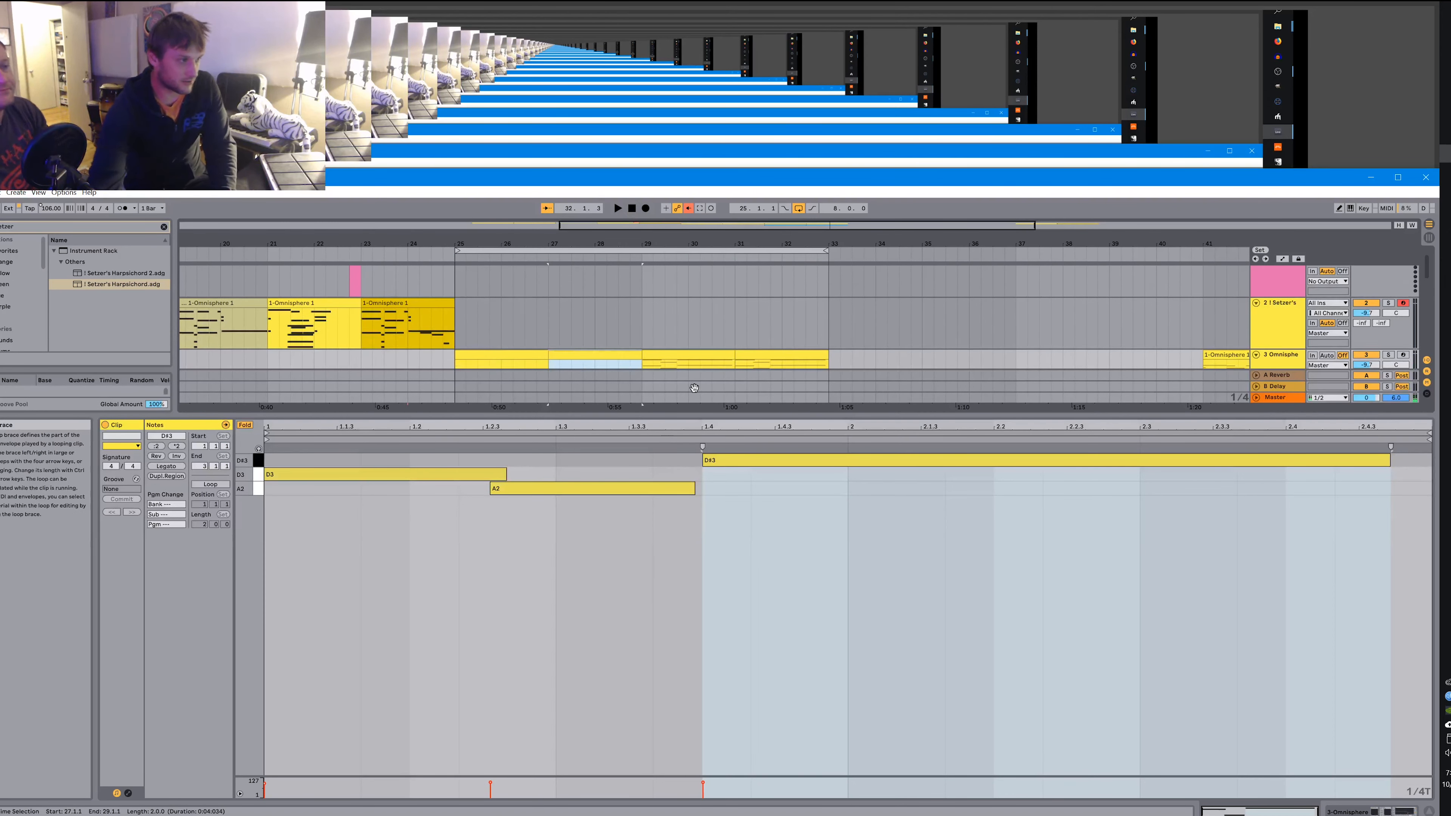
scroll(632, 311, down, 4)
scroll(631, 308, down, 6)
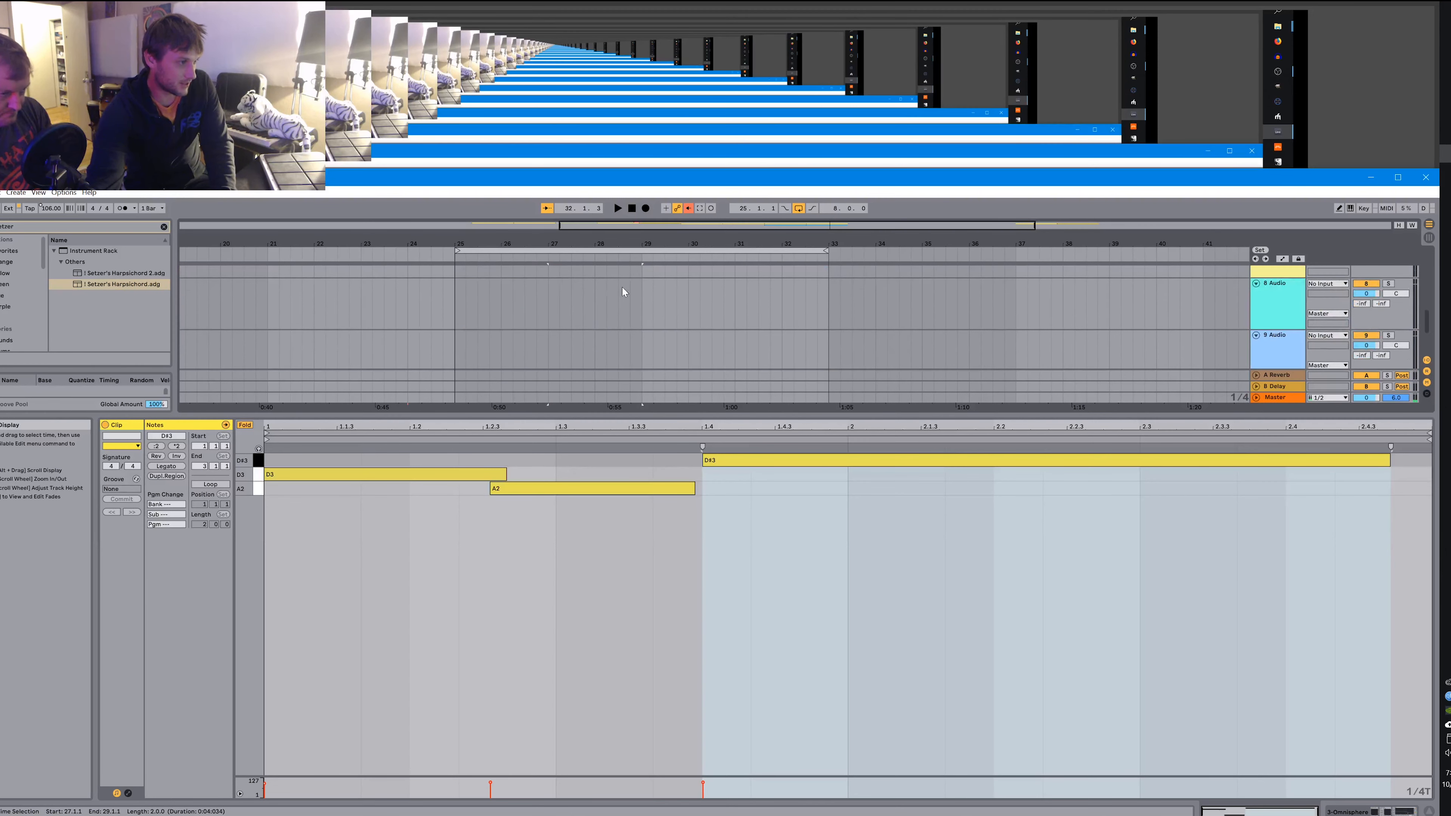
scroll(637, 315, up, 3)
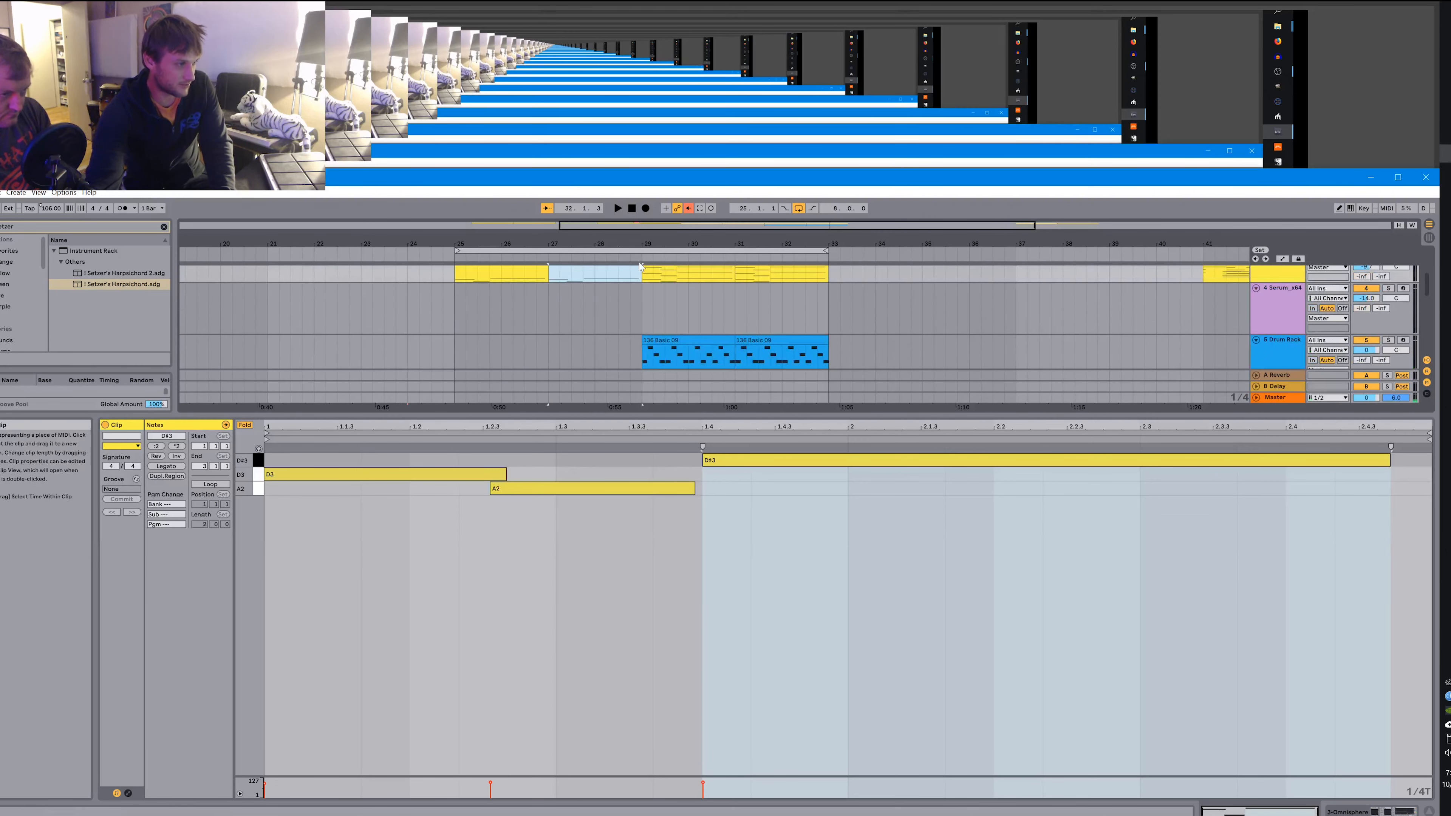
scroll(639, 310, up, 4)
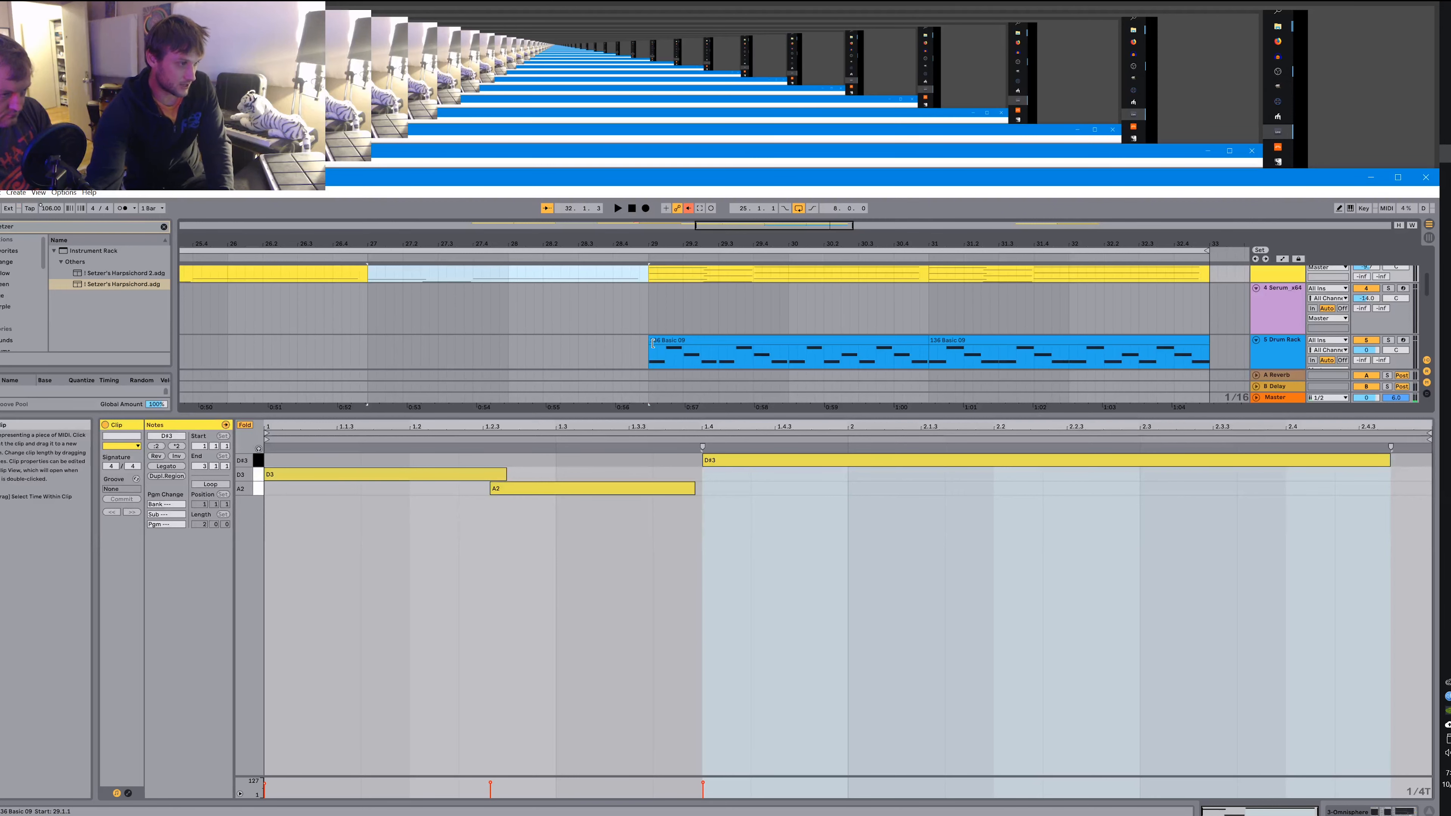
drag(653, 343, 596, 346)
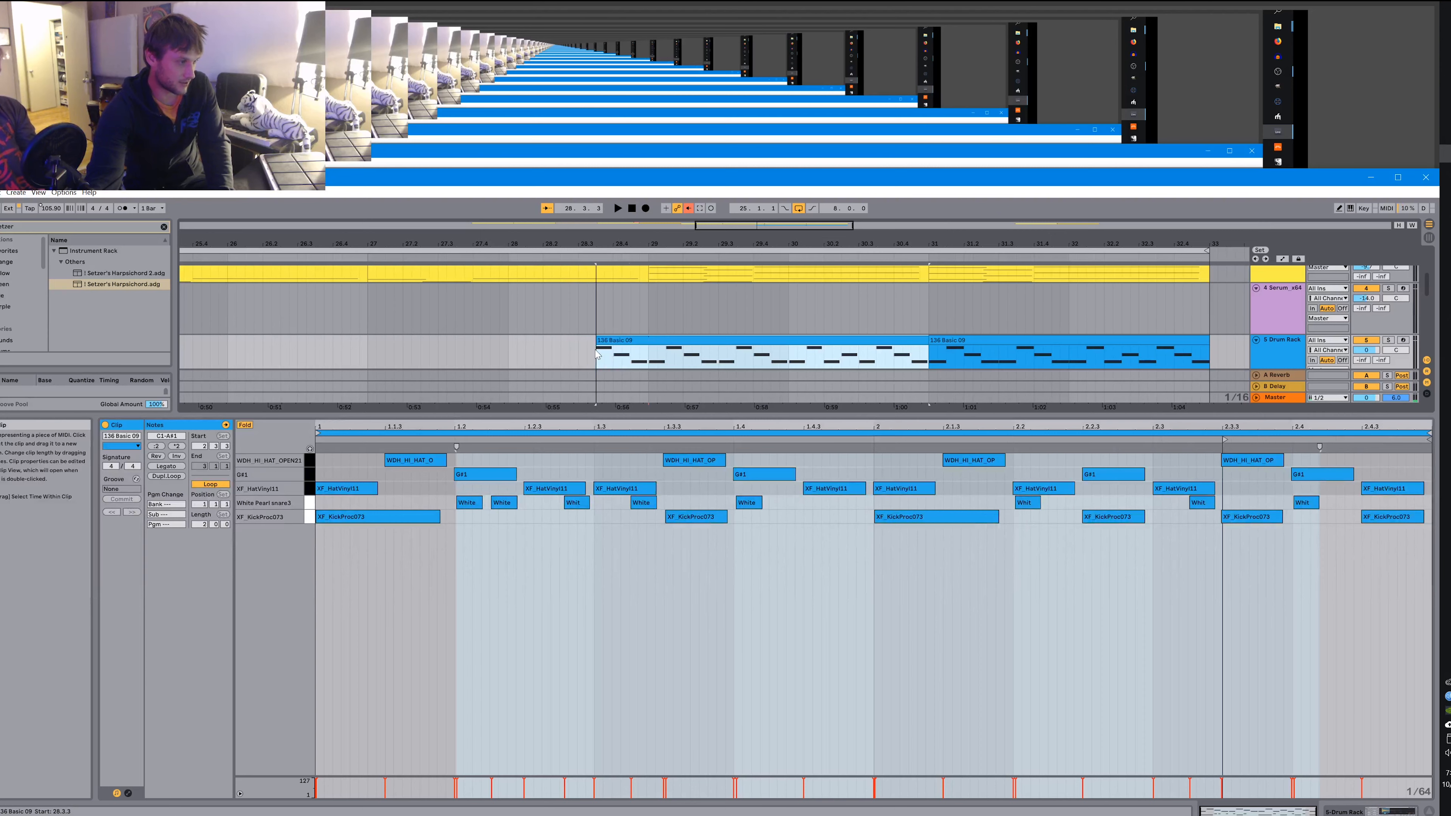
click(456, 256)
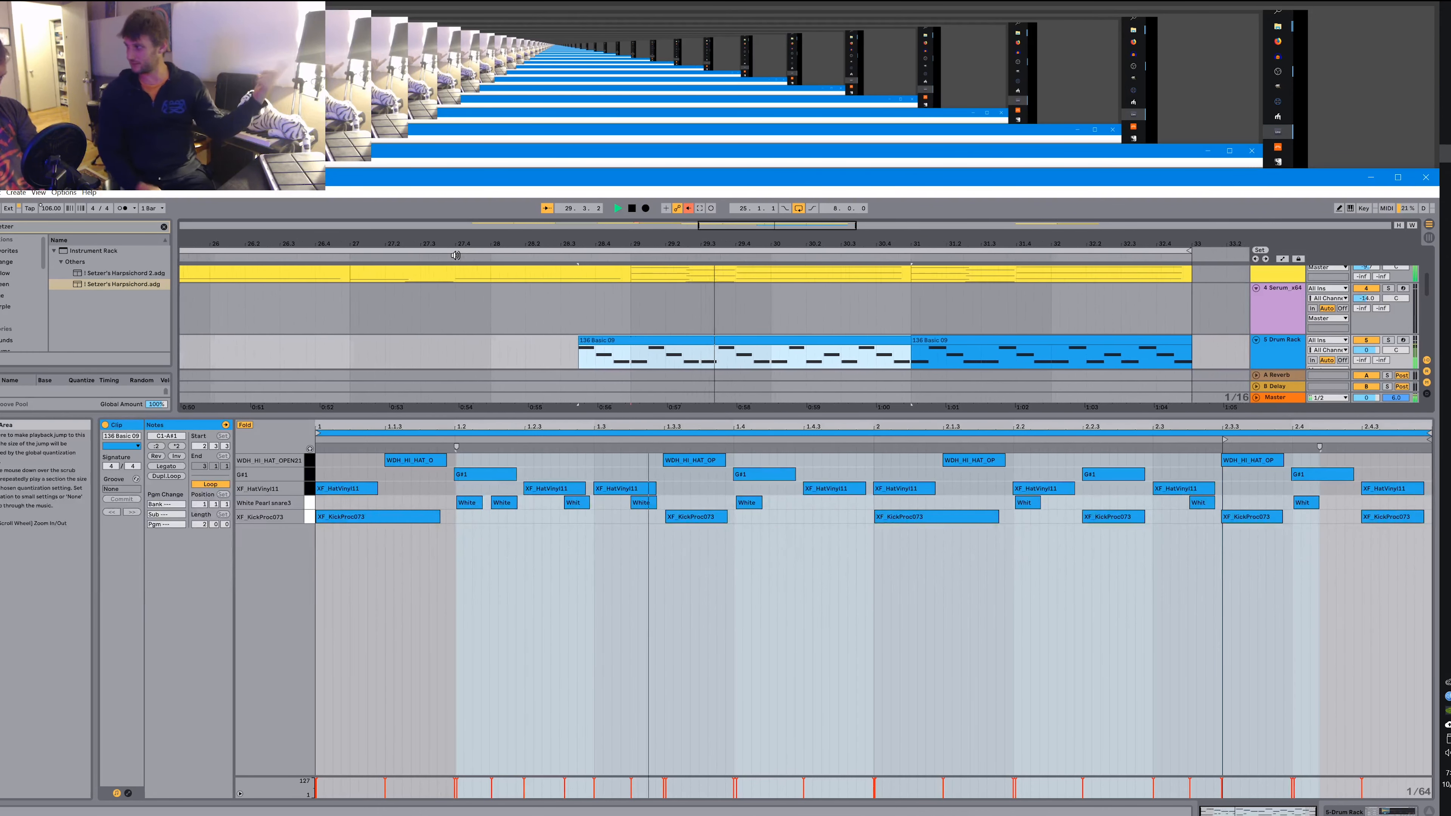
key(space)
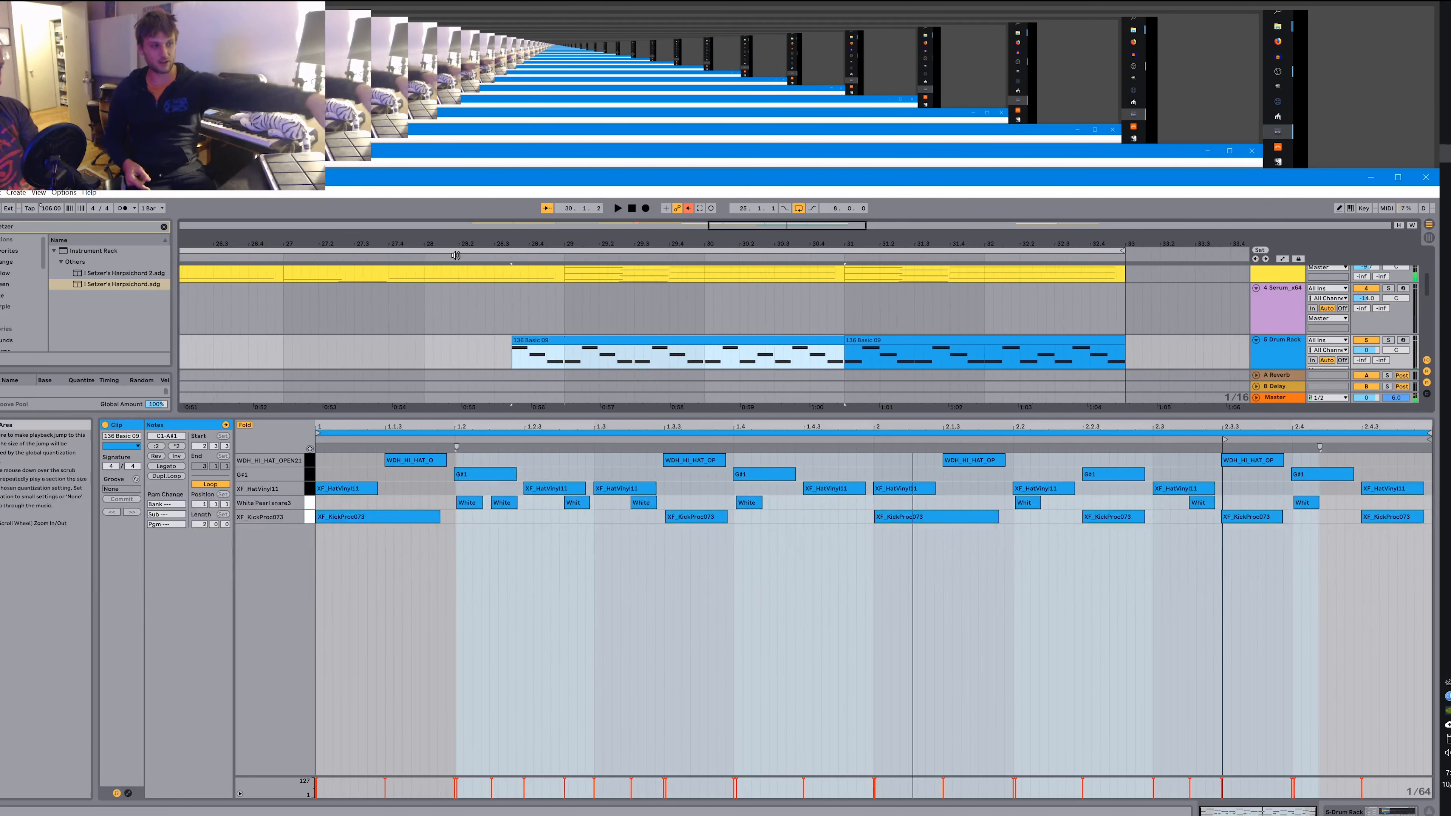
Split the first Drum Rack clip at bar 29 and open the short pickup clip before it.
click(567, 357)
click(557, 342)
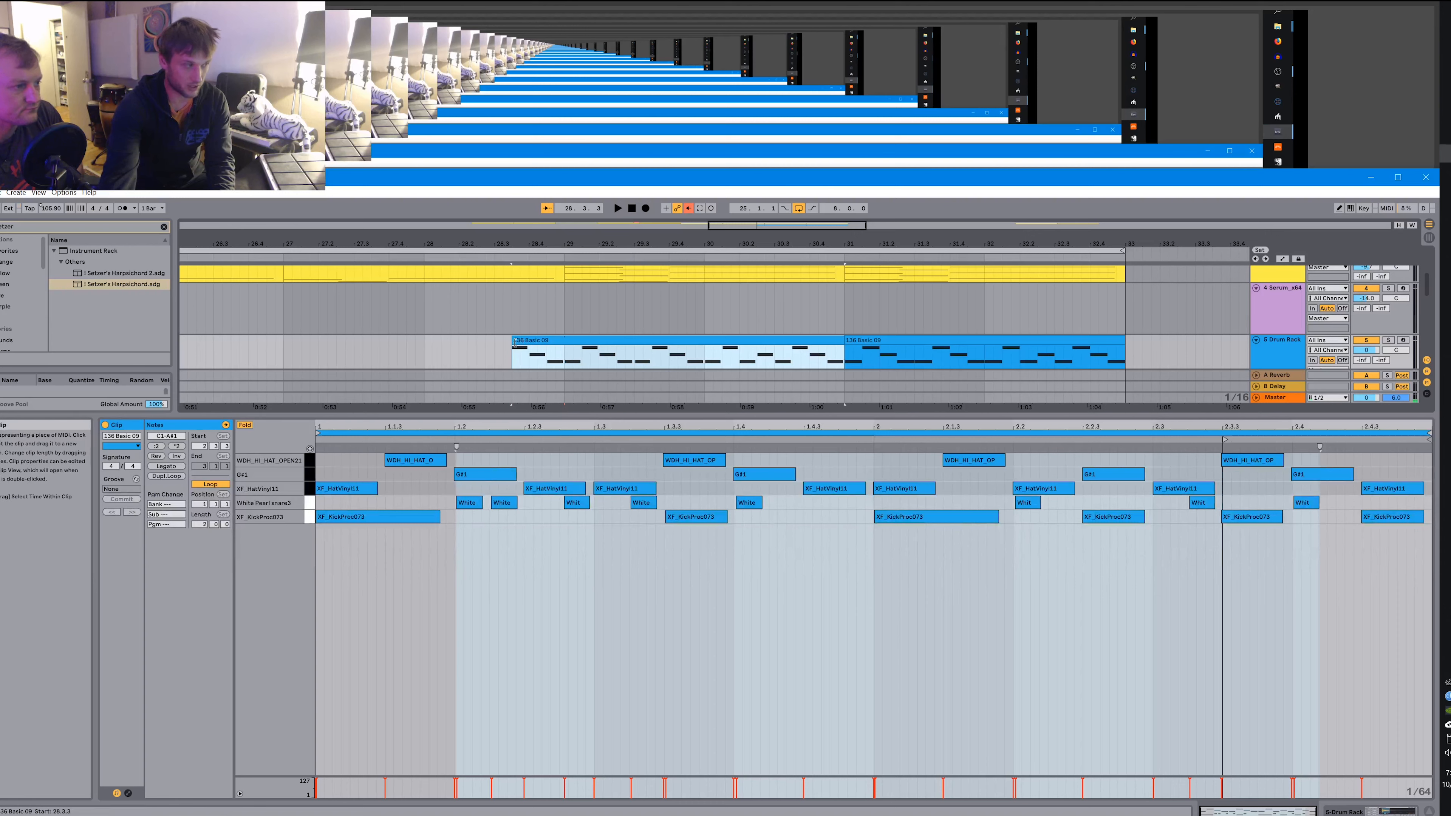
click(564, 355)
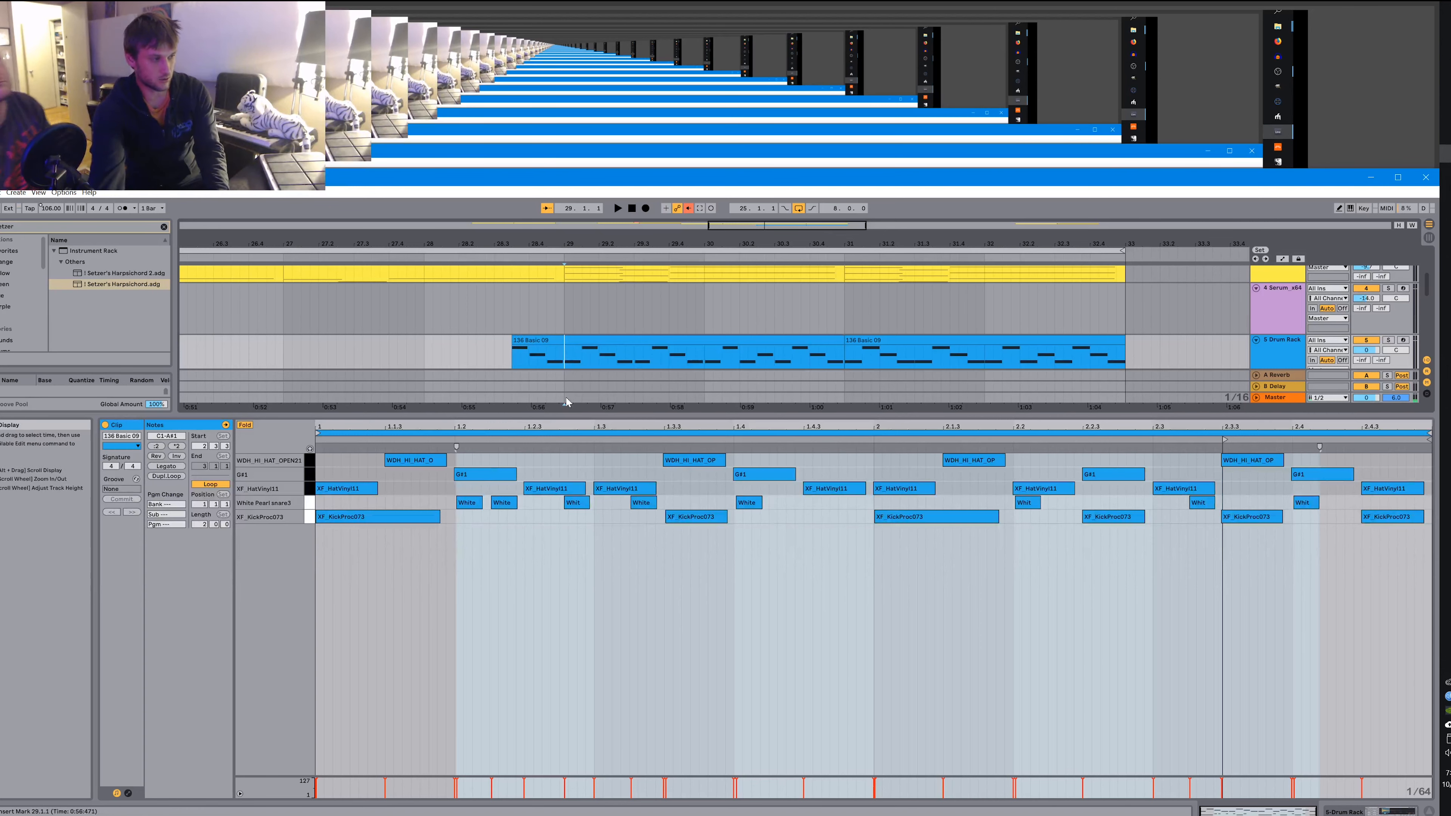
key(ctrl+e)
click(540, 340)
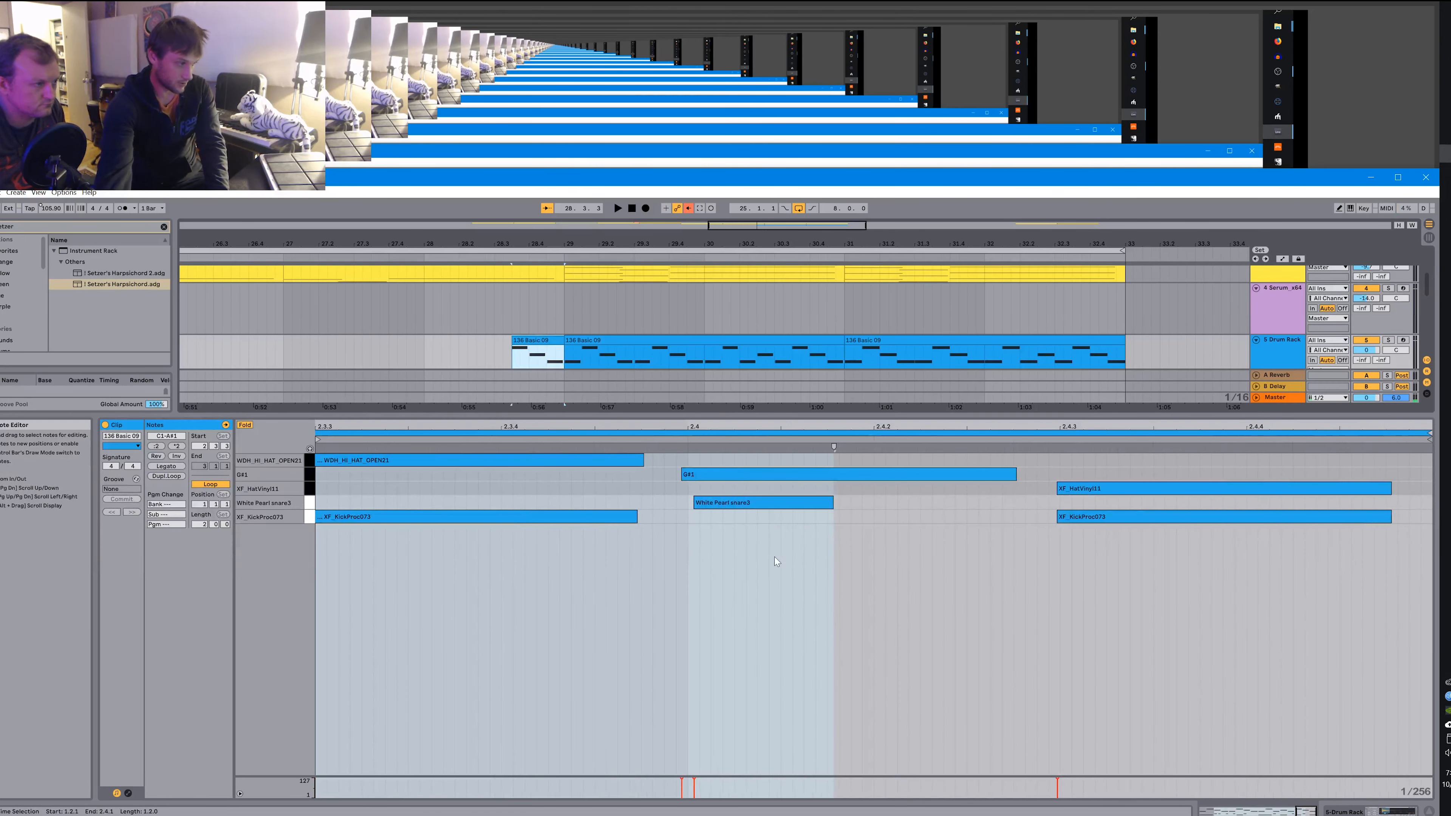
Select the open hi-hat note at the start of the pickup clip and audition it briefly.
click(752, 501)
click(573, 460)
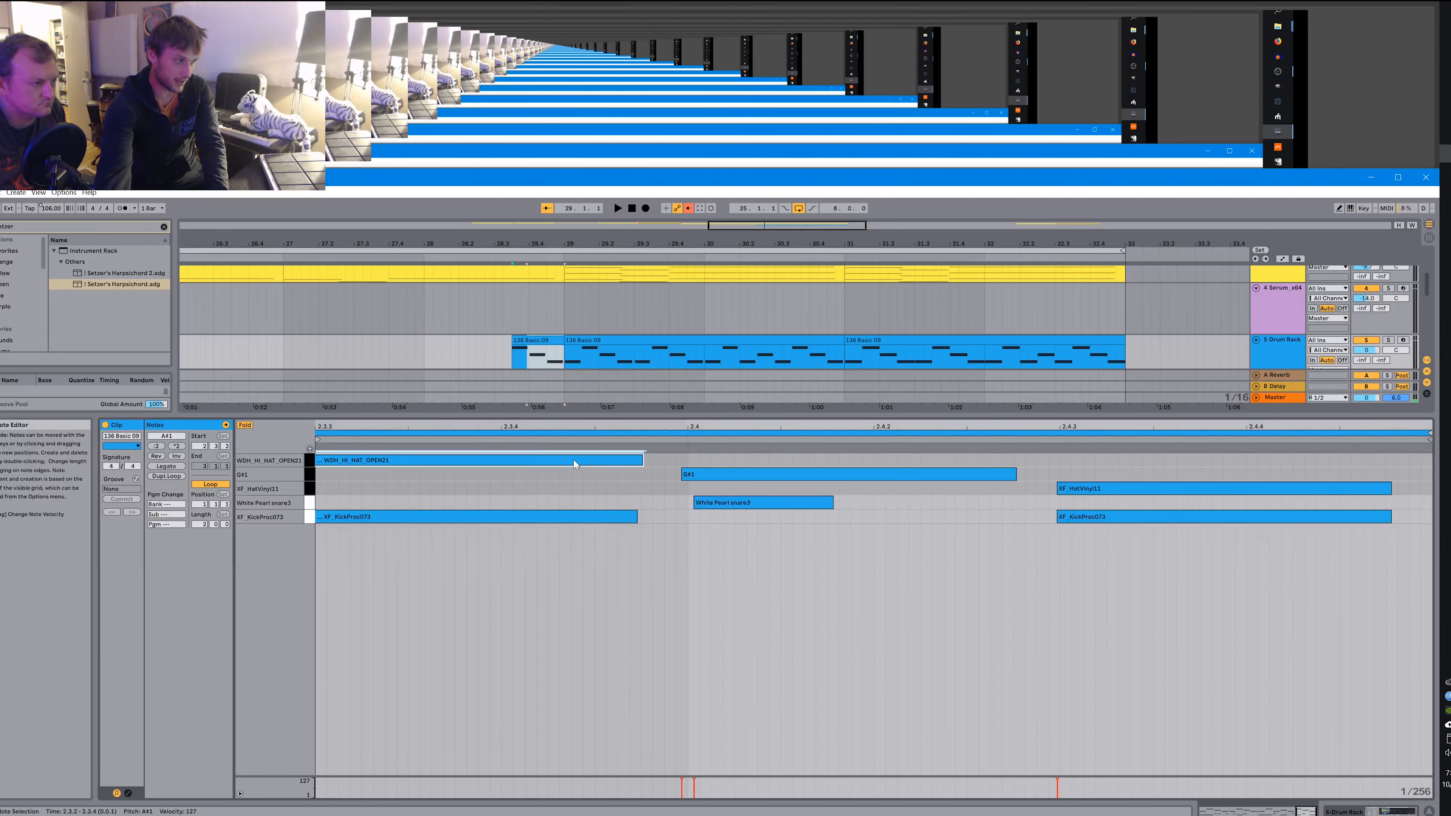
key(space)
key(space)
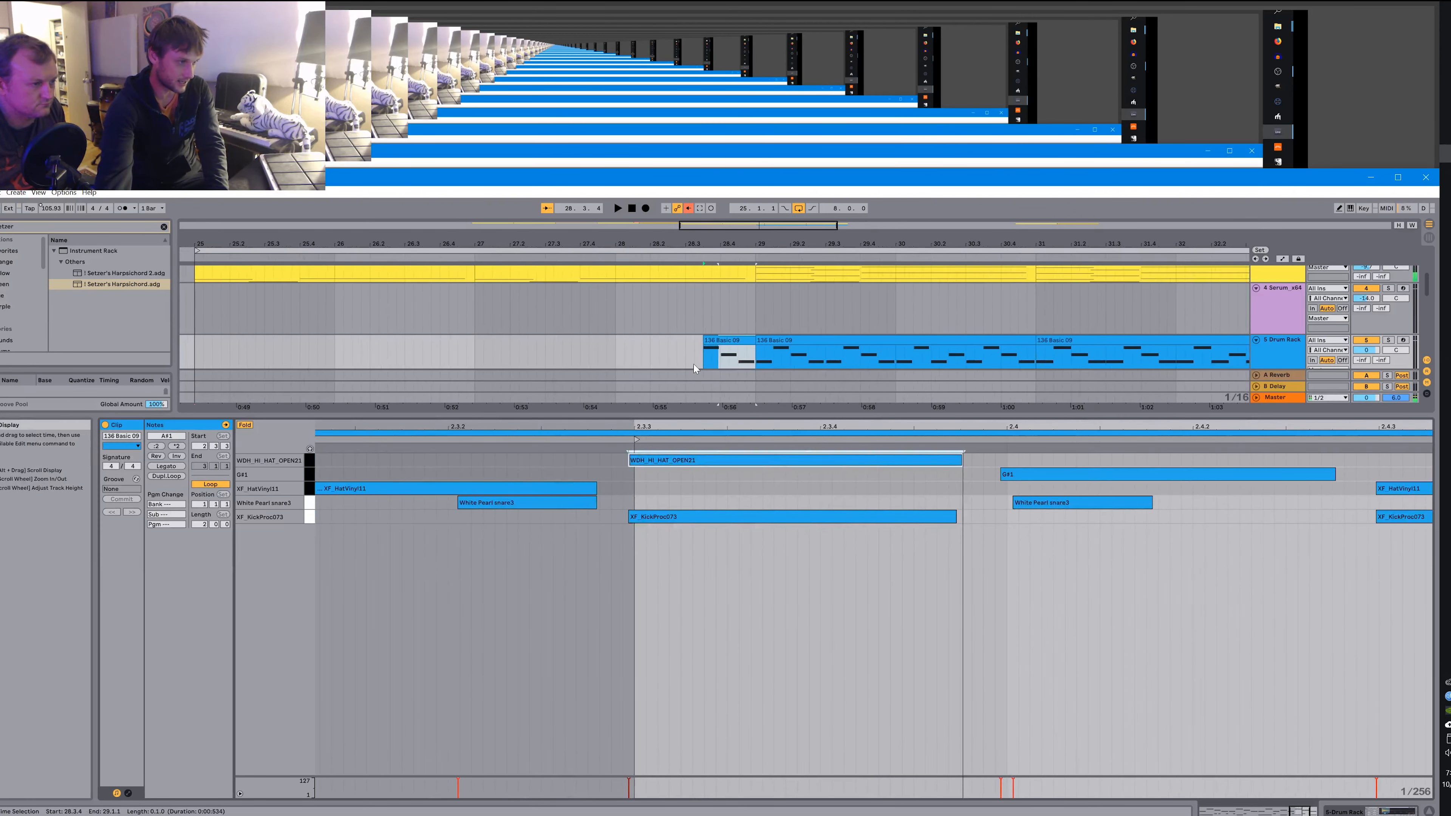
Extend the pickup clip's start slightly earlier to include the full opening hi-hat and kick notes, and audition the entry.
click(704, 345)
drag(705, 342, 698, 340)
click(669, 366)
key(space)
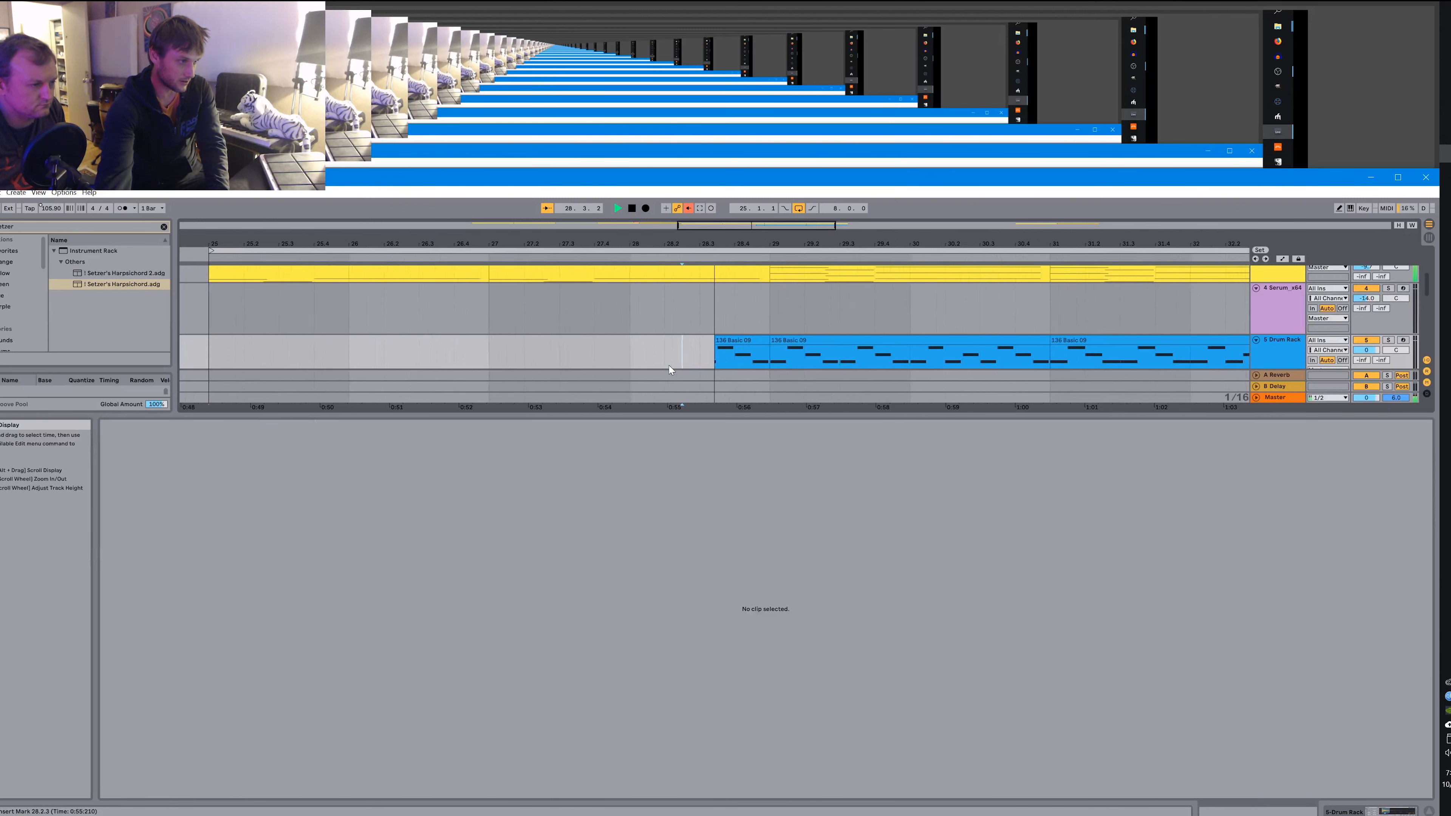
key(space)
Open the pickup clip, select its notes, and add a very short open hi-hat note just before 2.4.4.
click(686, 341)
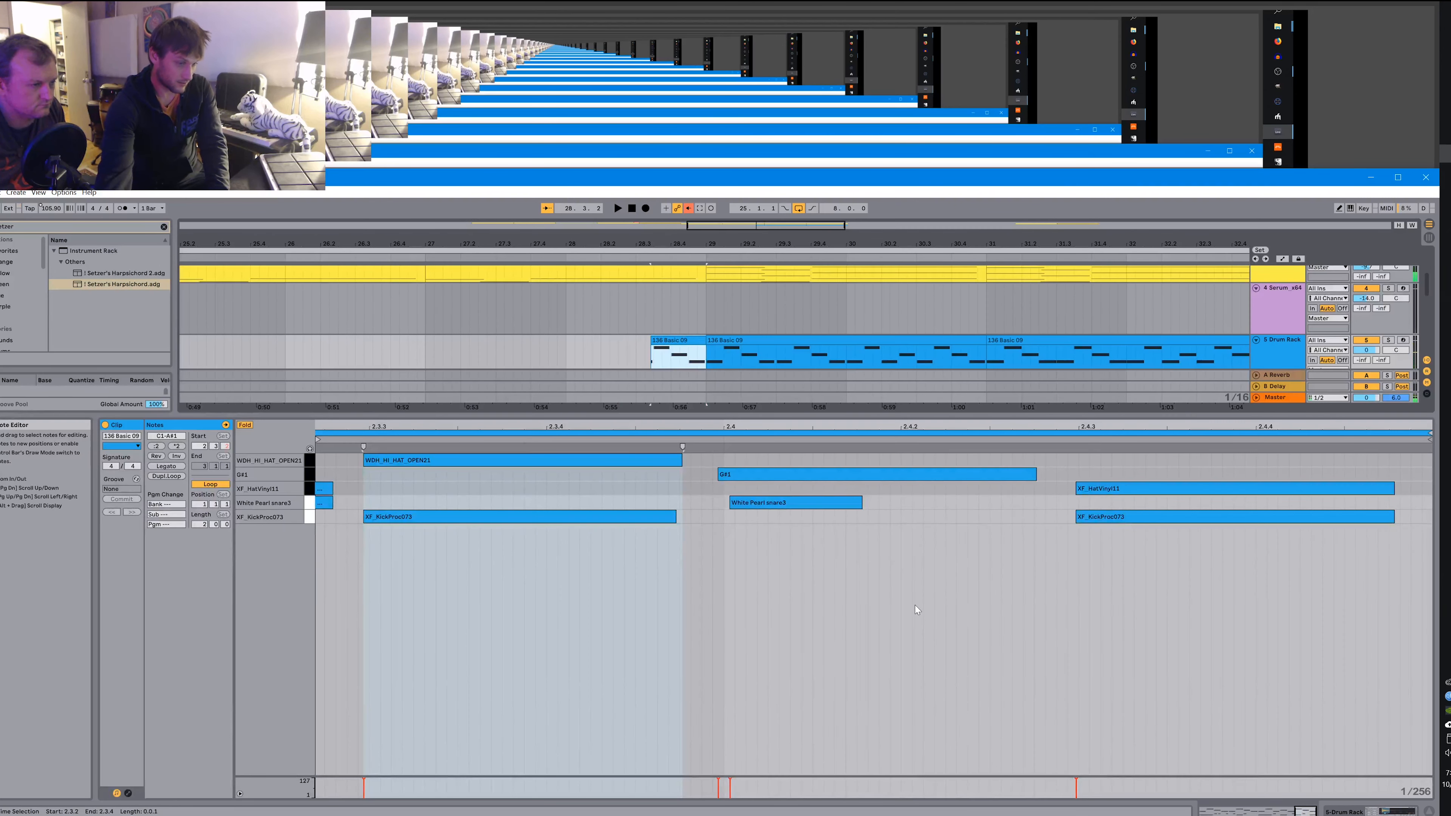
drag(1050, 578, 1093, 516)
click(688, 484)
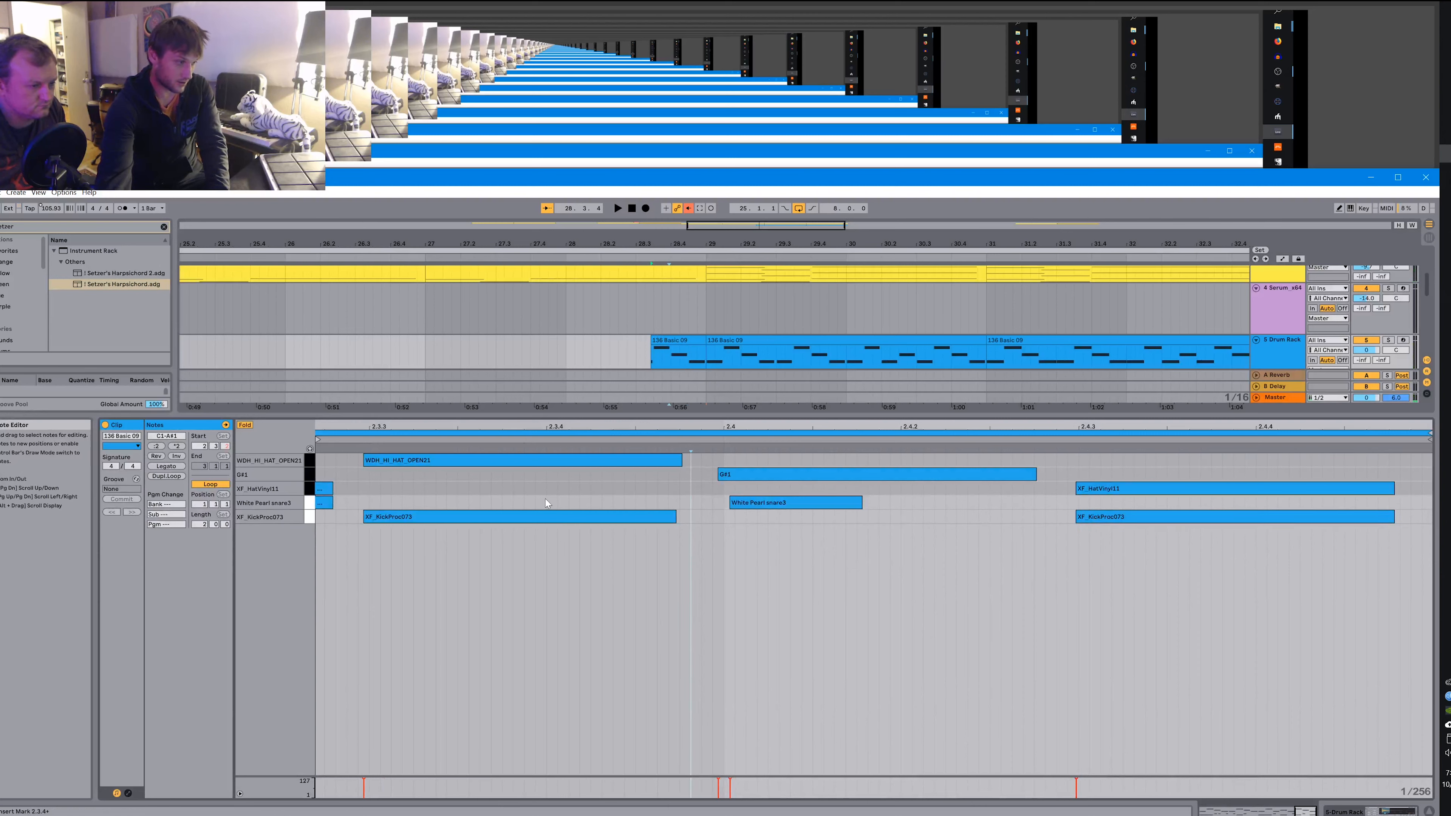
drag(542, 499, 532, 460)
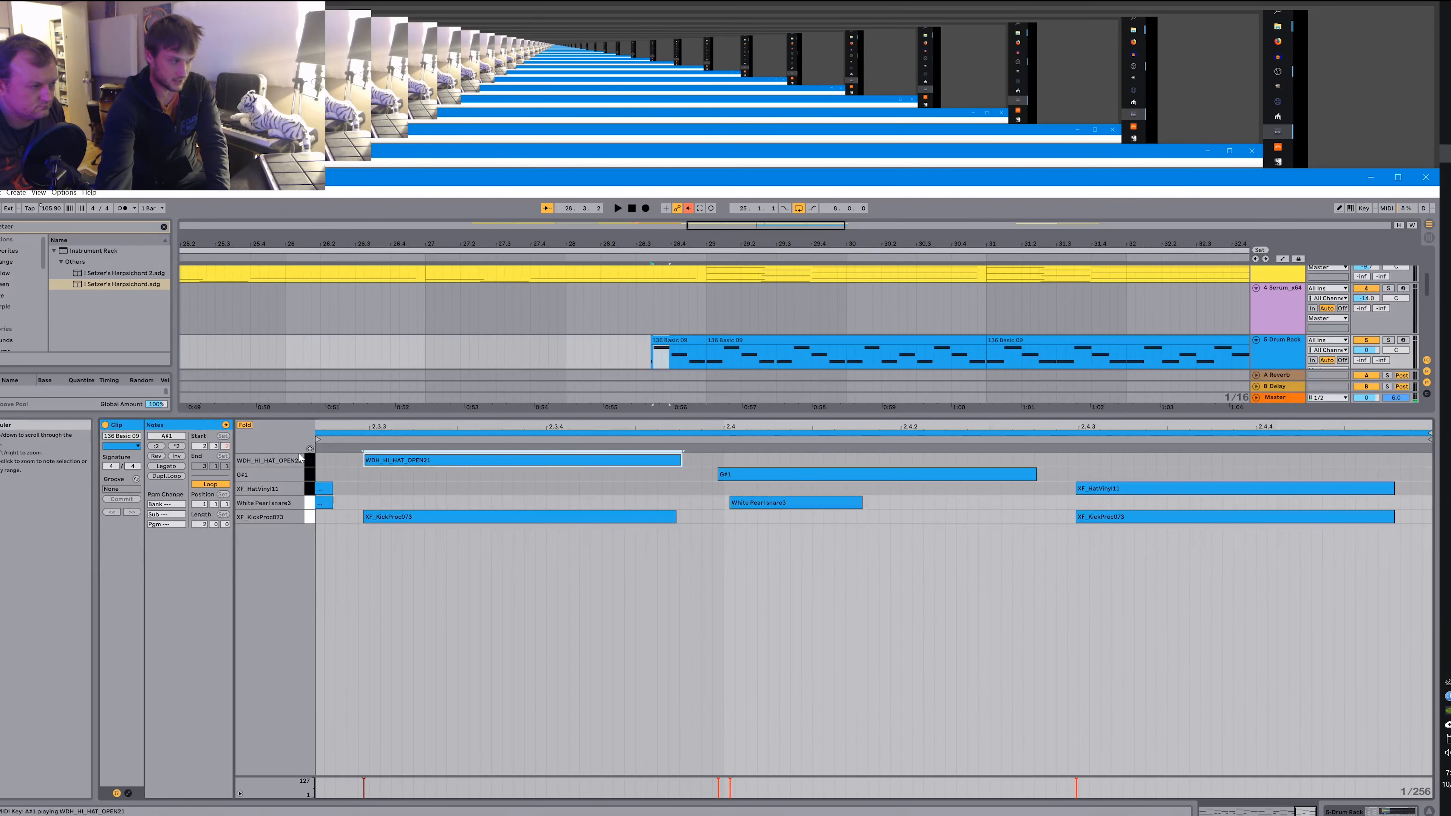
drag(386, 489, 434, 584)
drag(555, 634, 1086, 479)
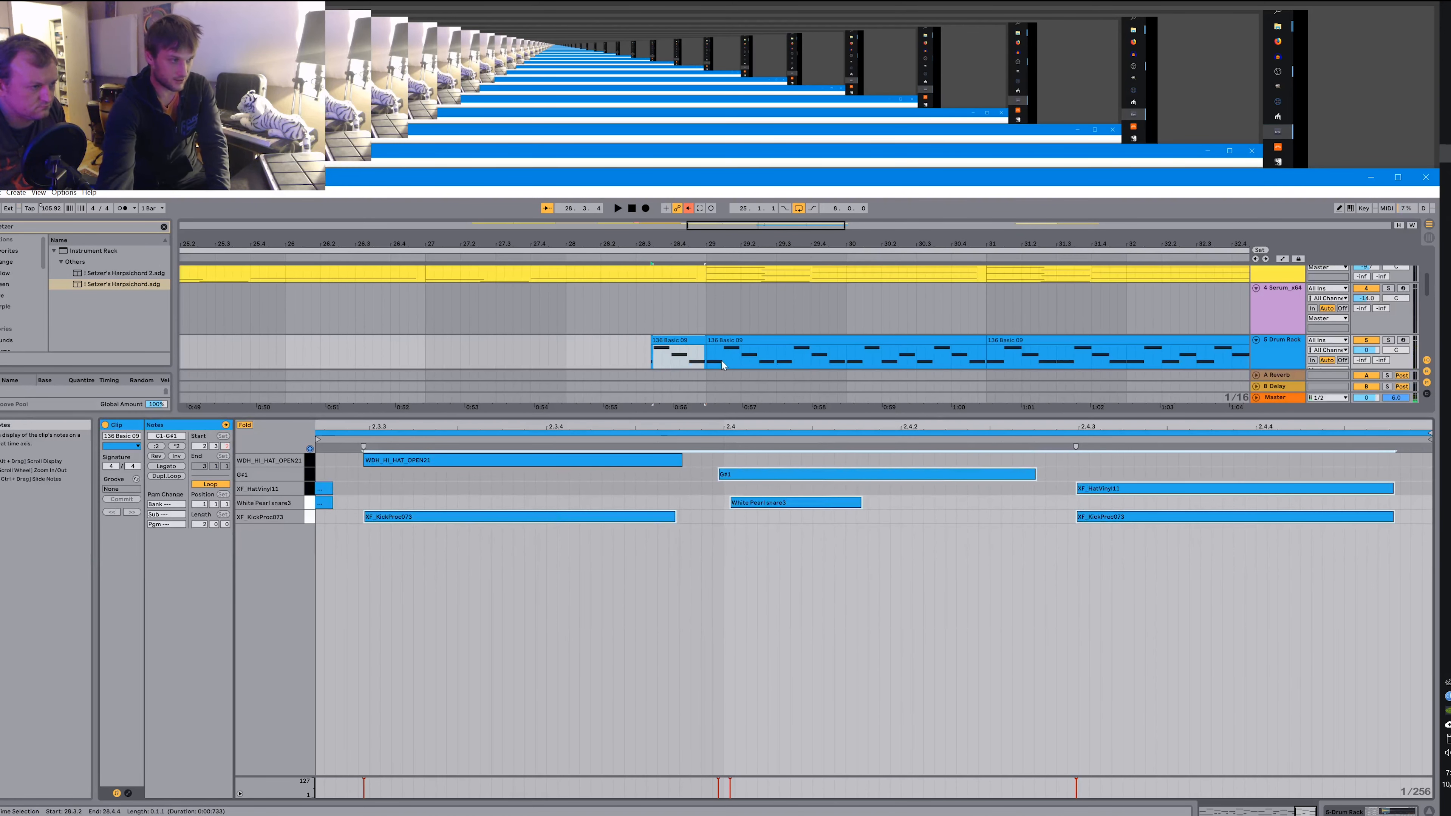
click(845, 623)
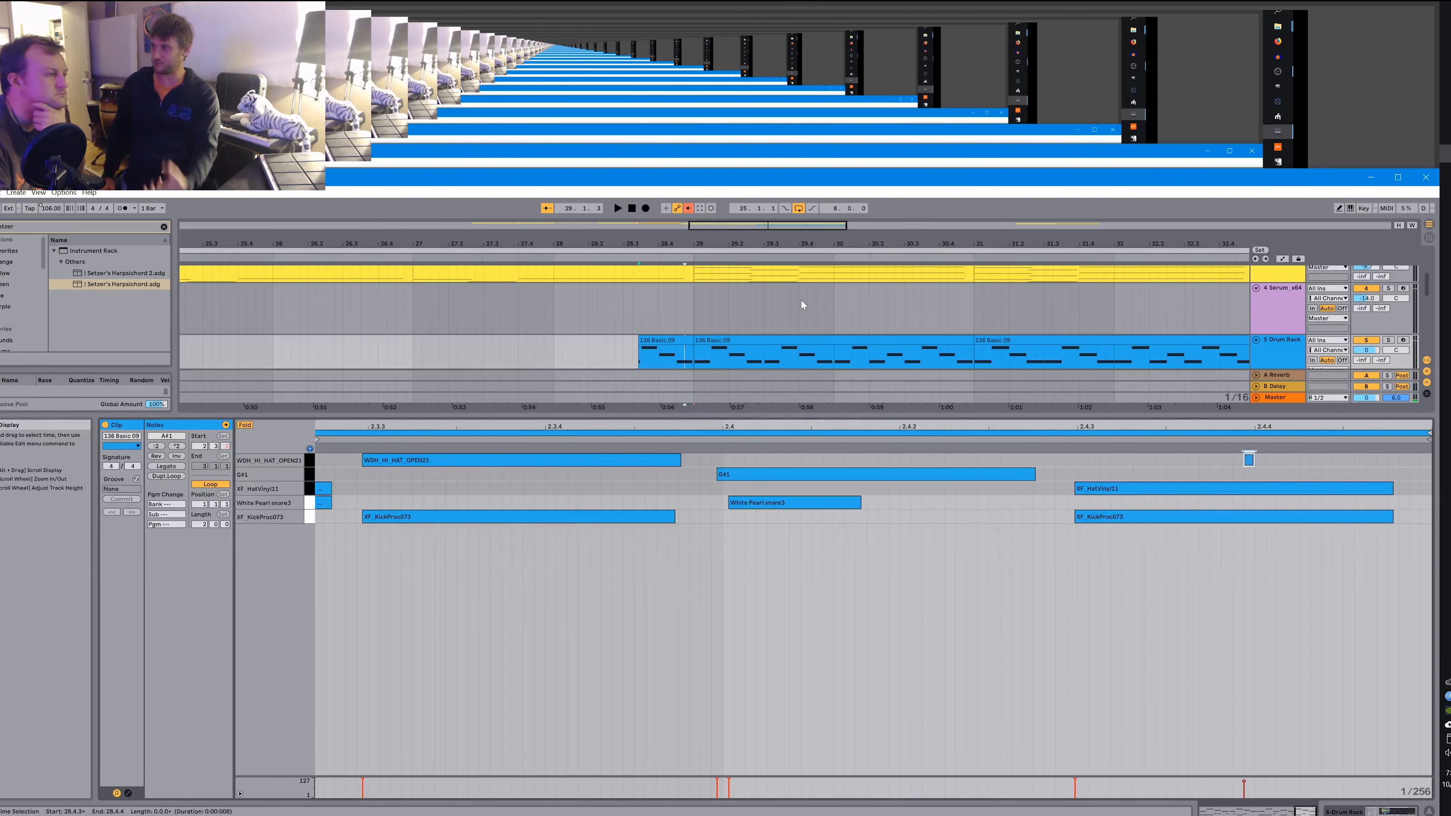
Audition the loop from bar 25, select the first kick note in the drum clip at bar 29, and play that section.
click(618, 209)
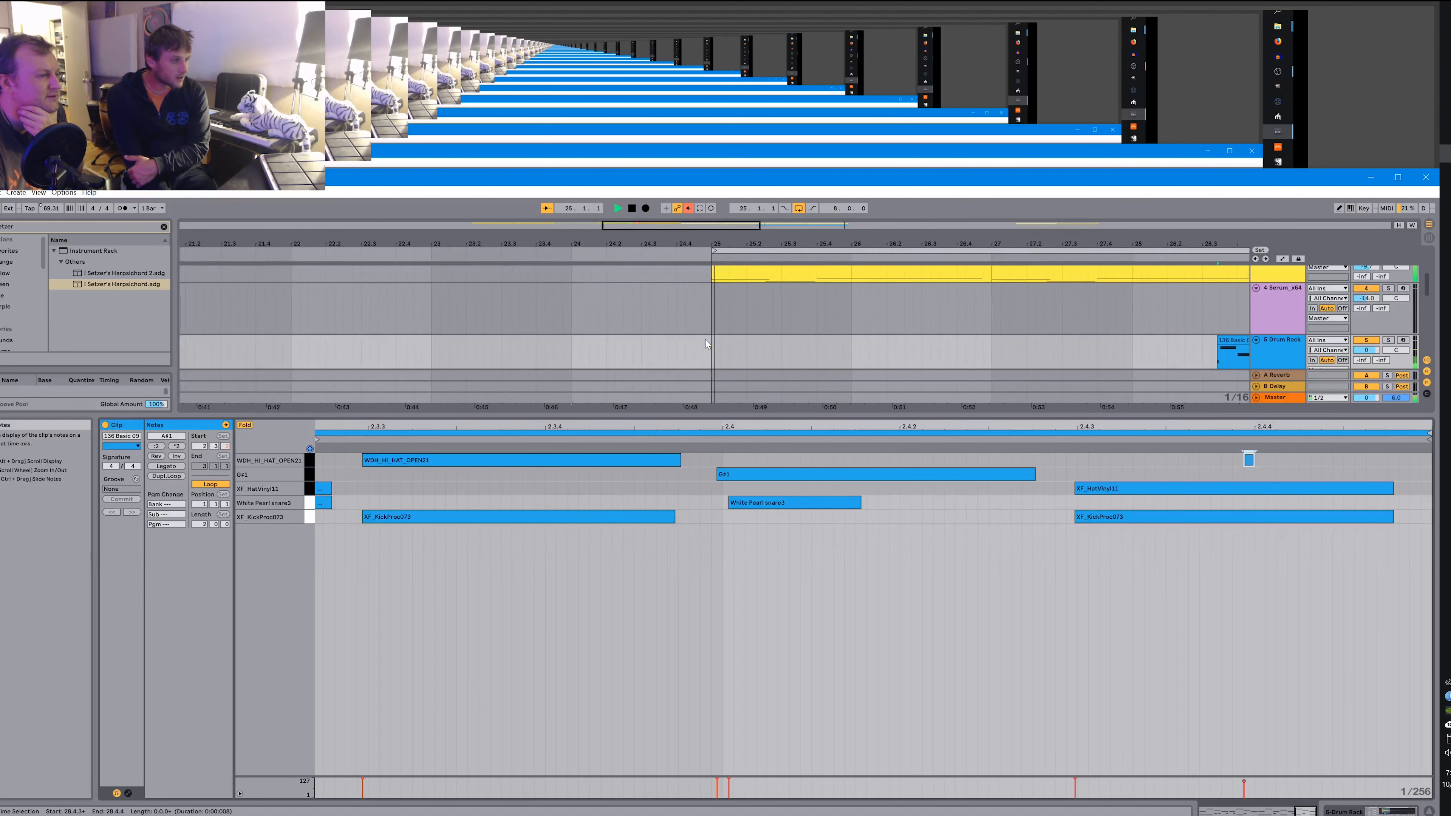
click(633, 208)
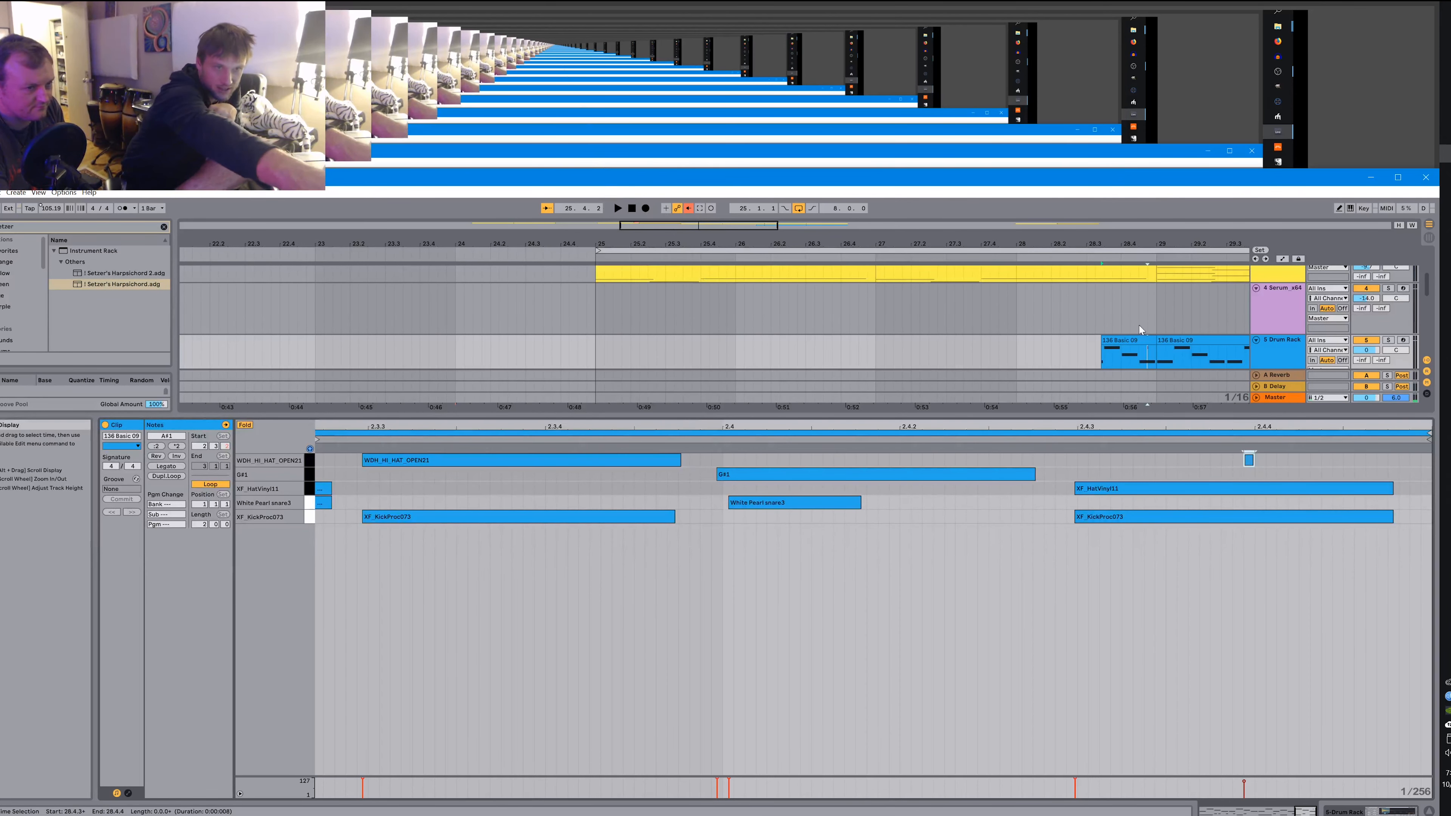
click(1196, 338)
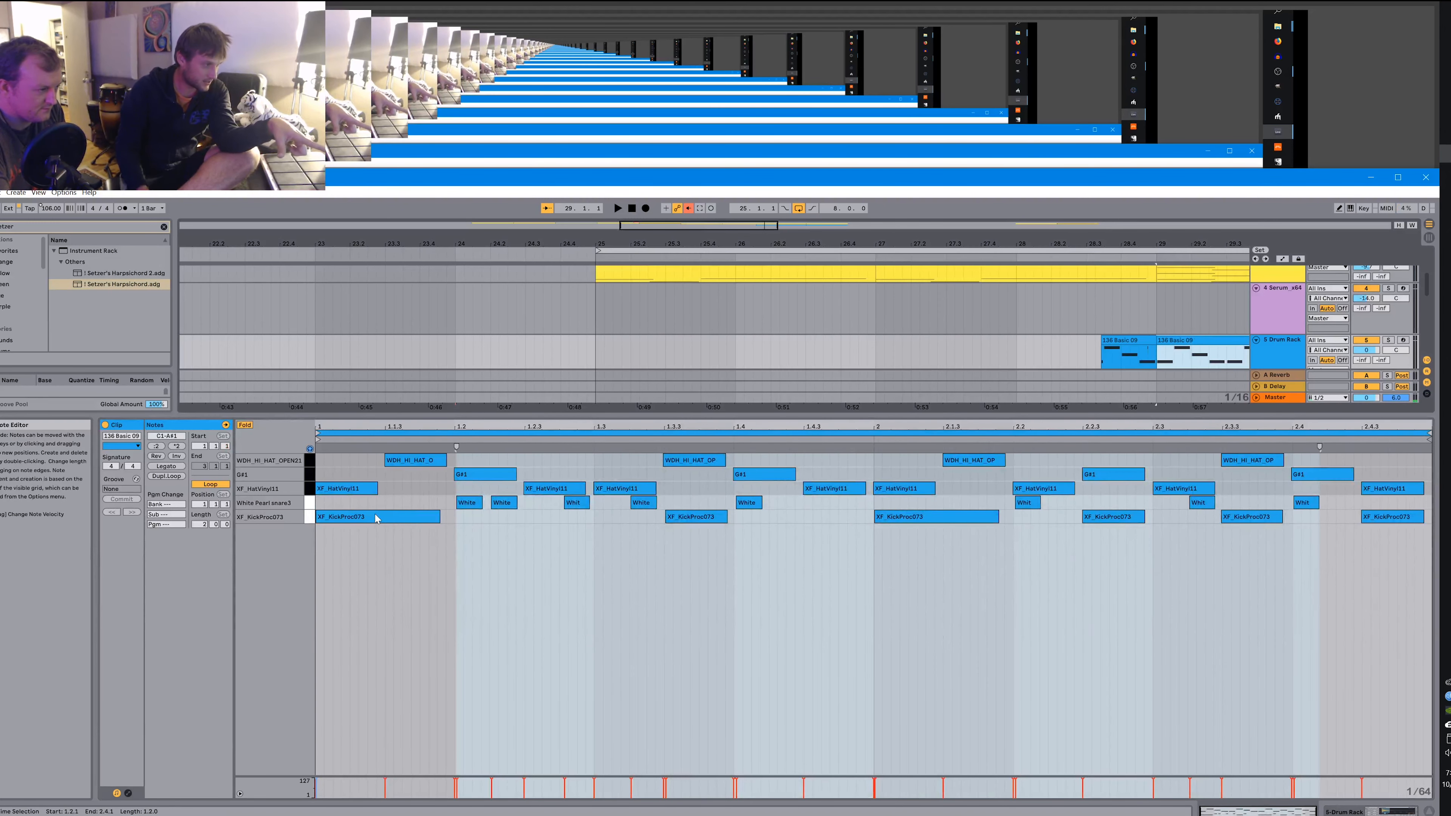
click(362, 490)
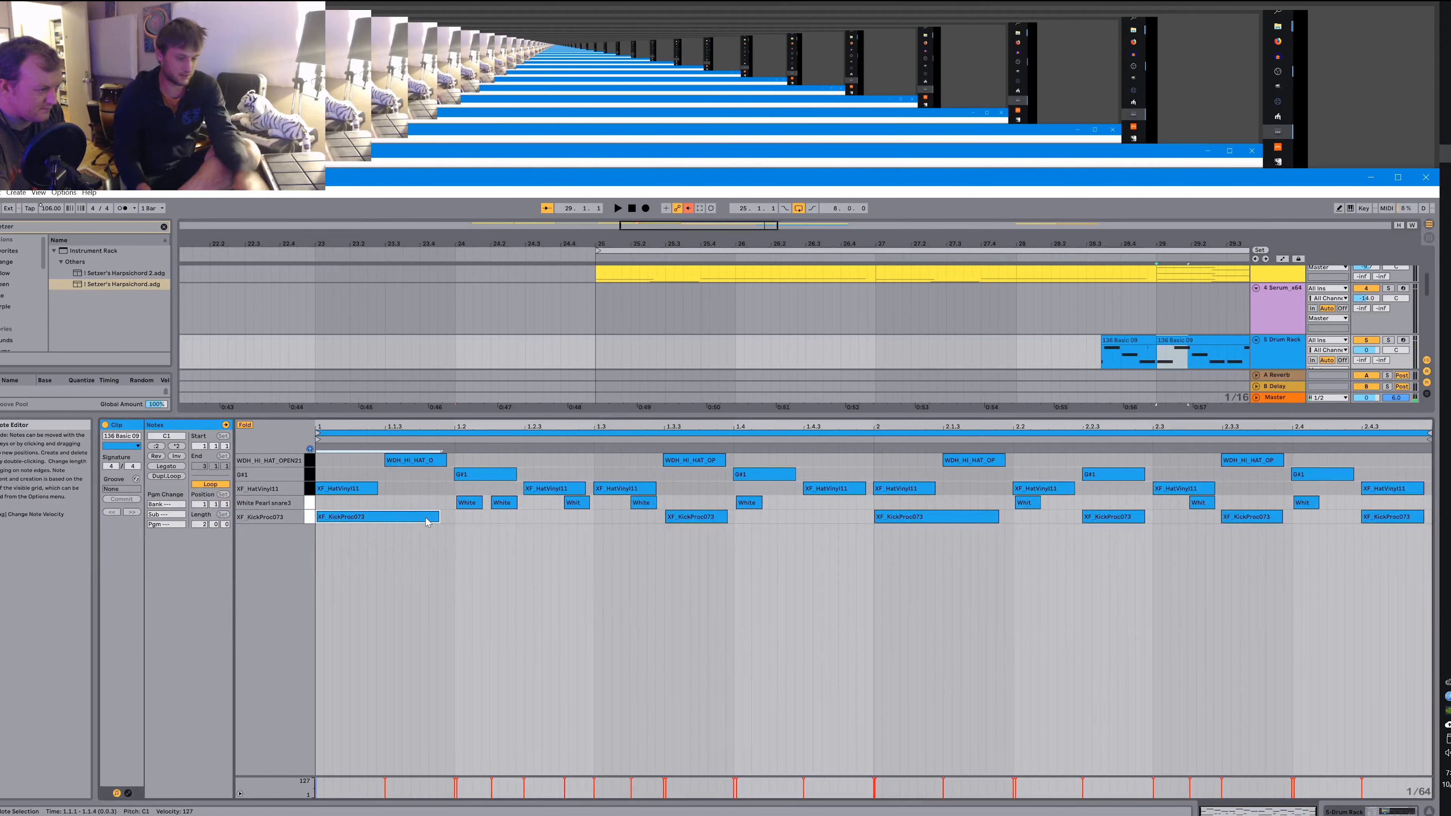
key(space)
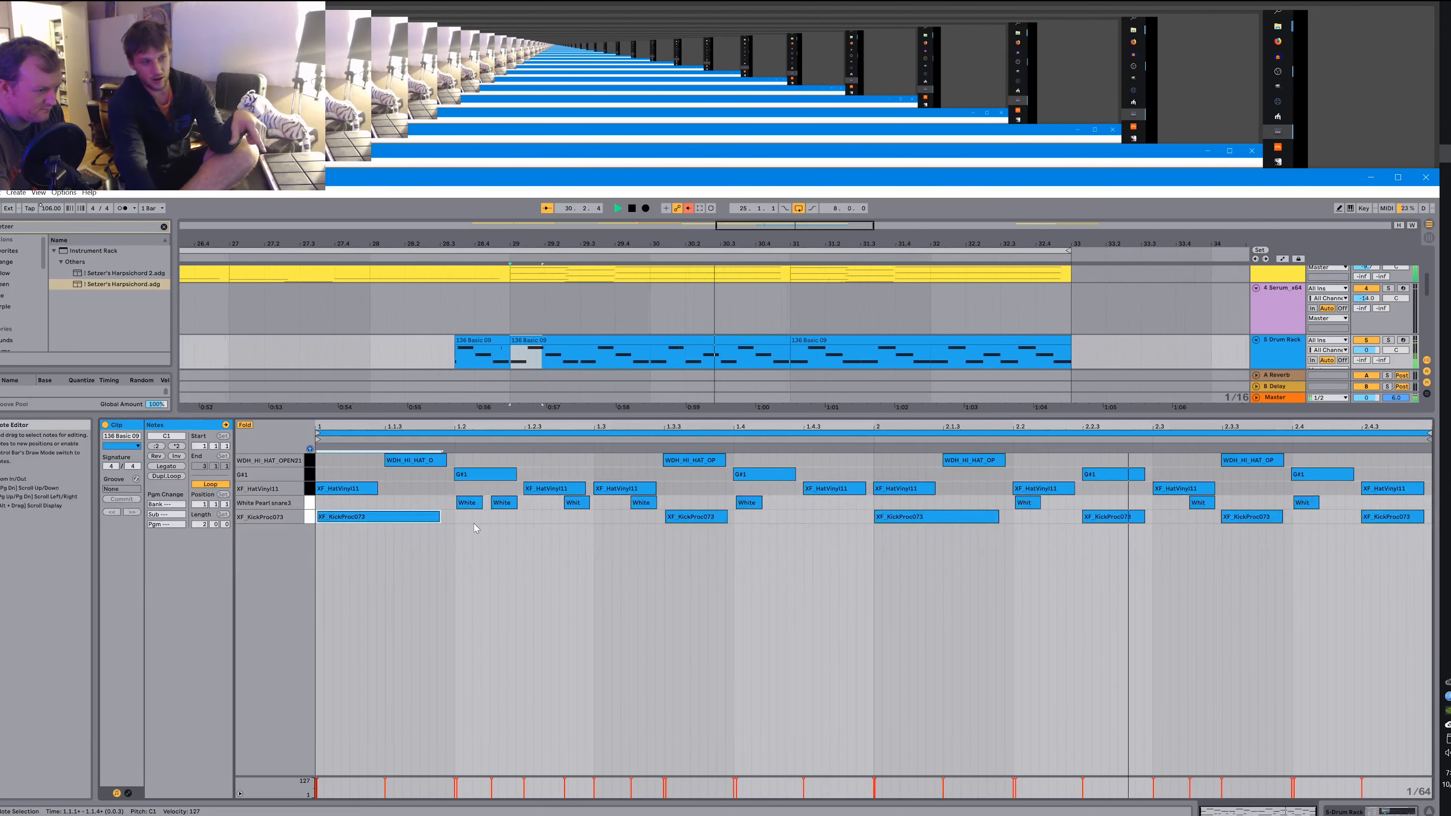
Restart playback of the looped section from bar 25 and listen through the drum pickup into bar 29.
key(space)
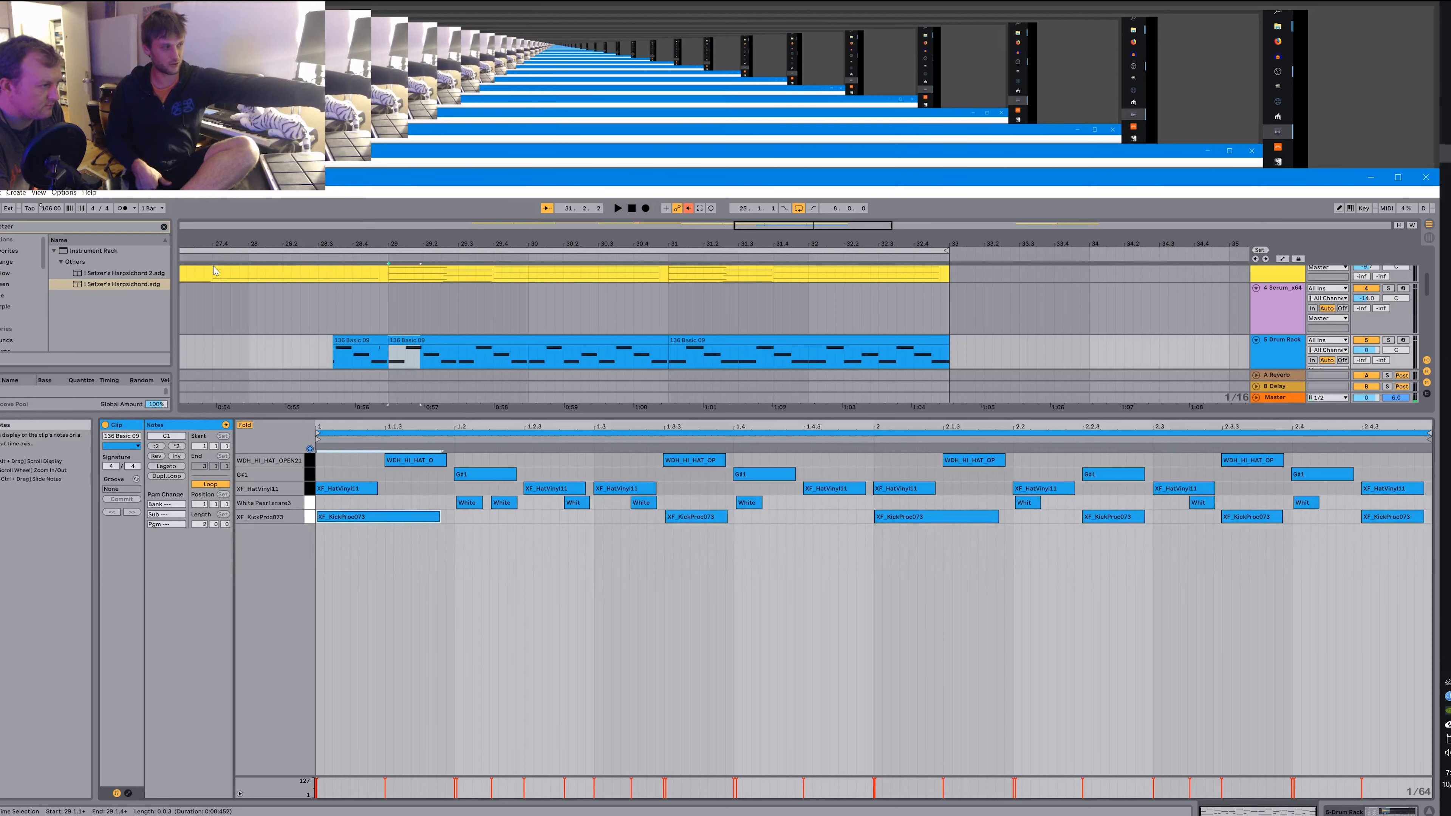
click(212, 258)
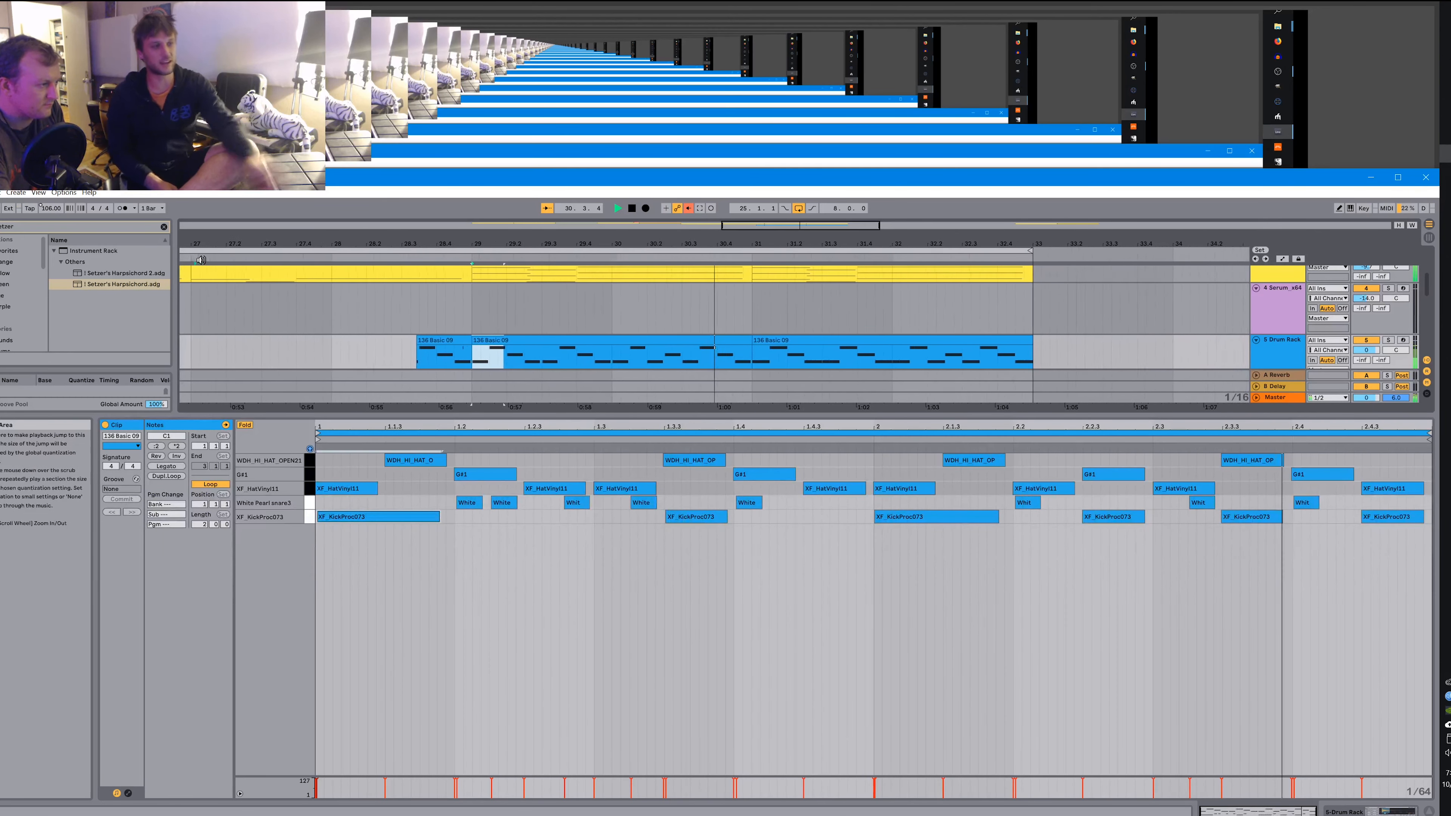
click(201, 260)
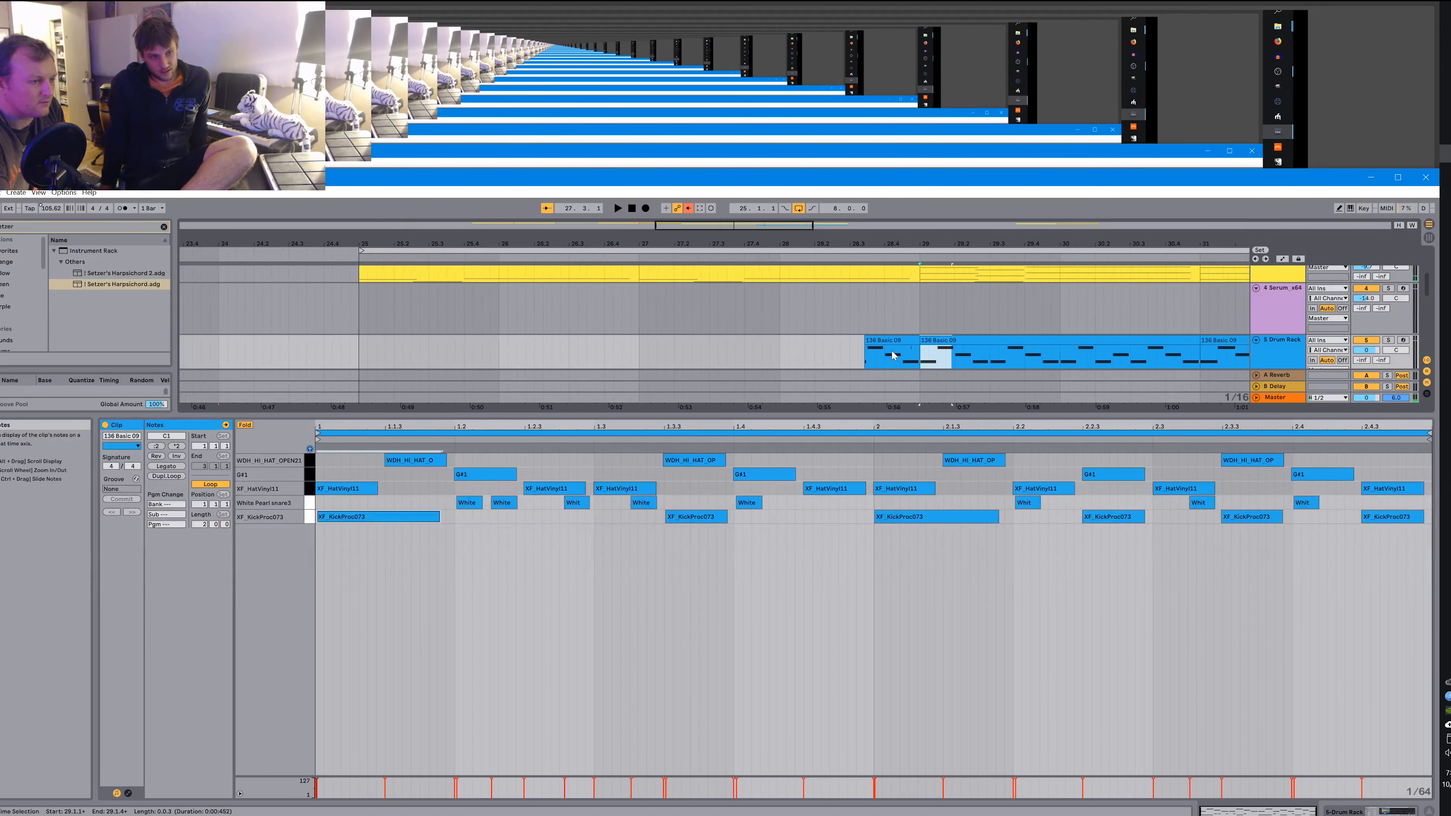
Colour the drum pickup clip just before bar 29 orange.
click(881, 342)
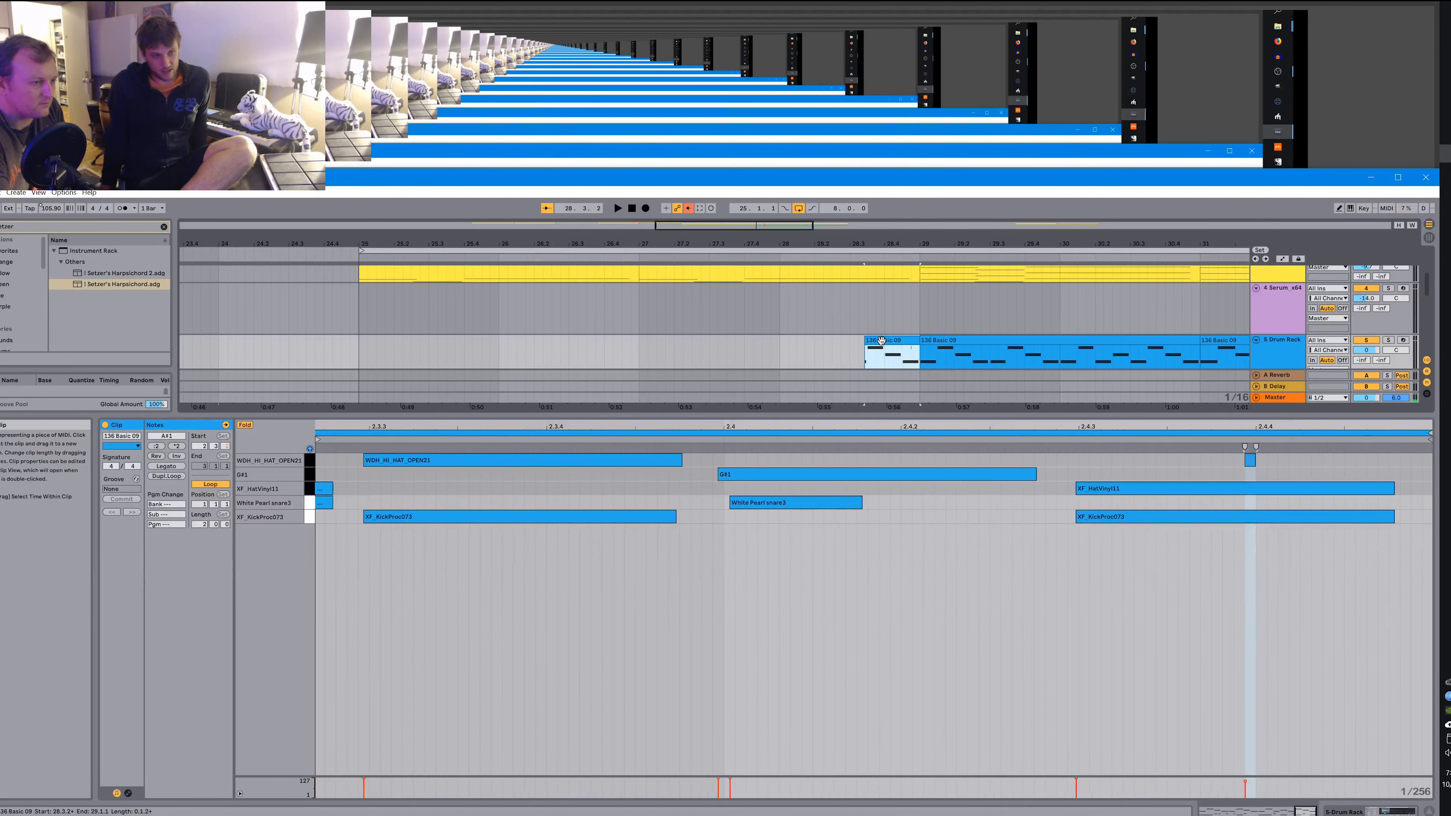
right_click(880, 342)
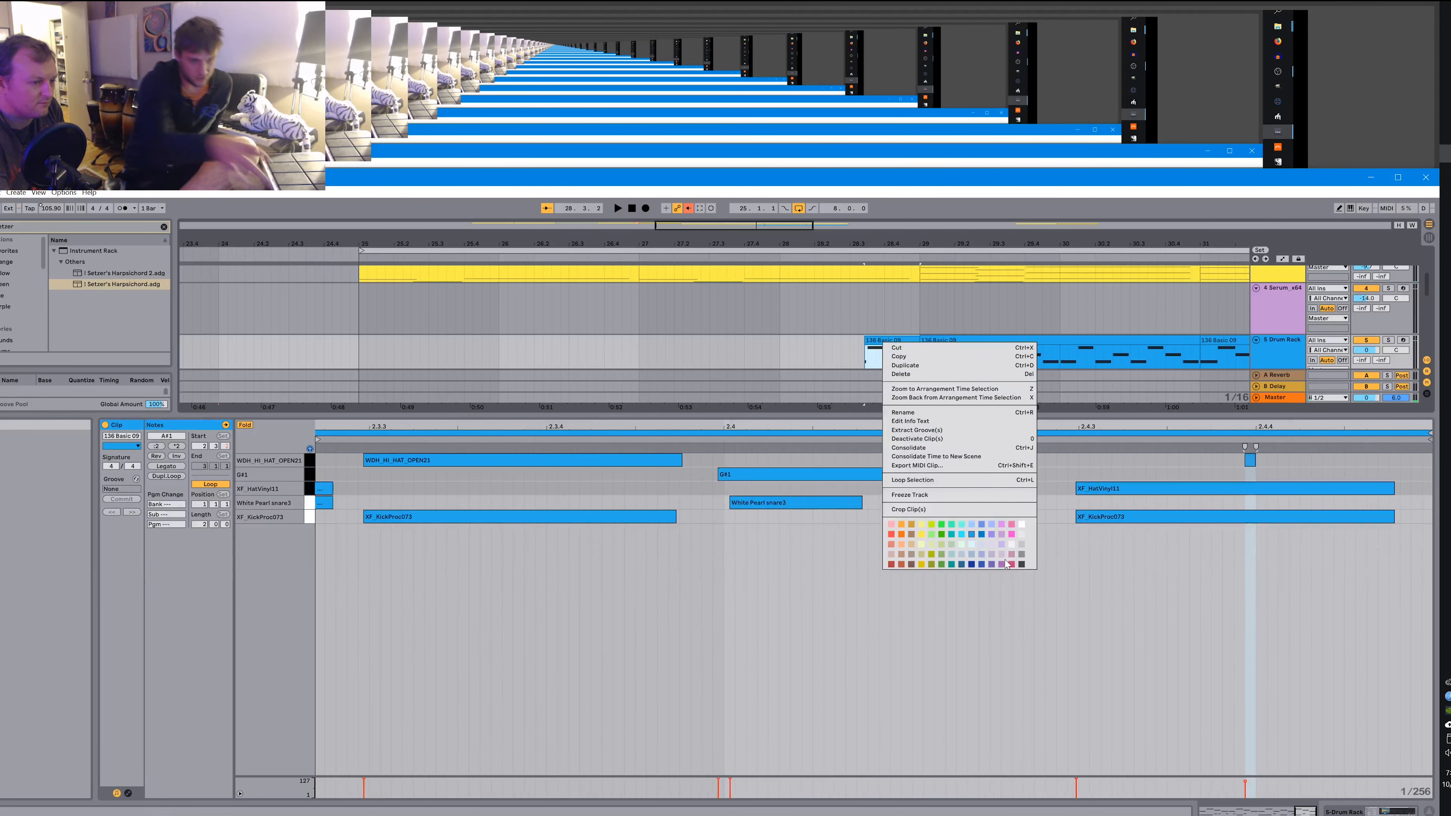
click(902, 534)
click(898, 362)
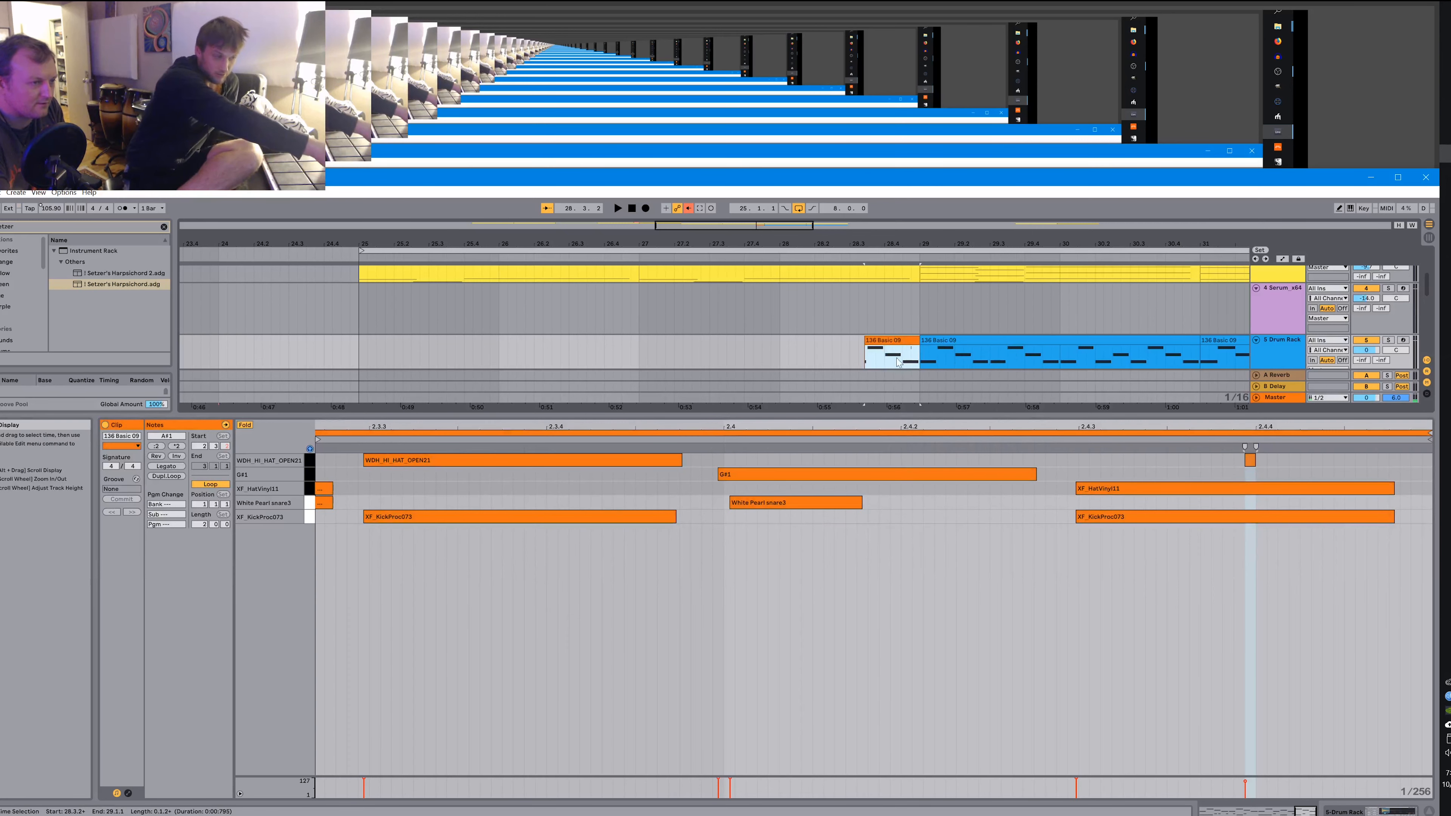
Change the colour of the drum pickup clip before bar 29 to red.
right_click(899, 341)
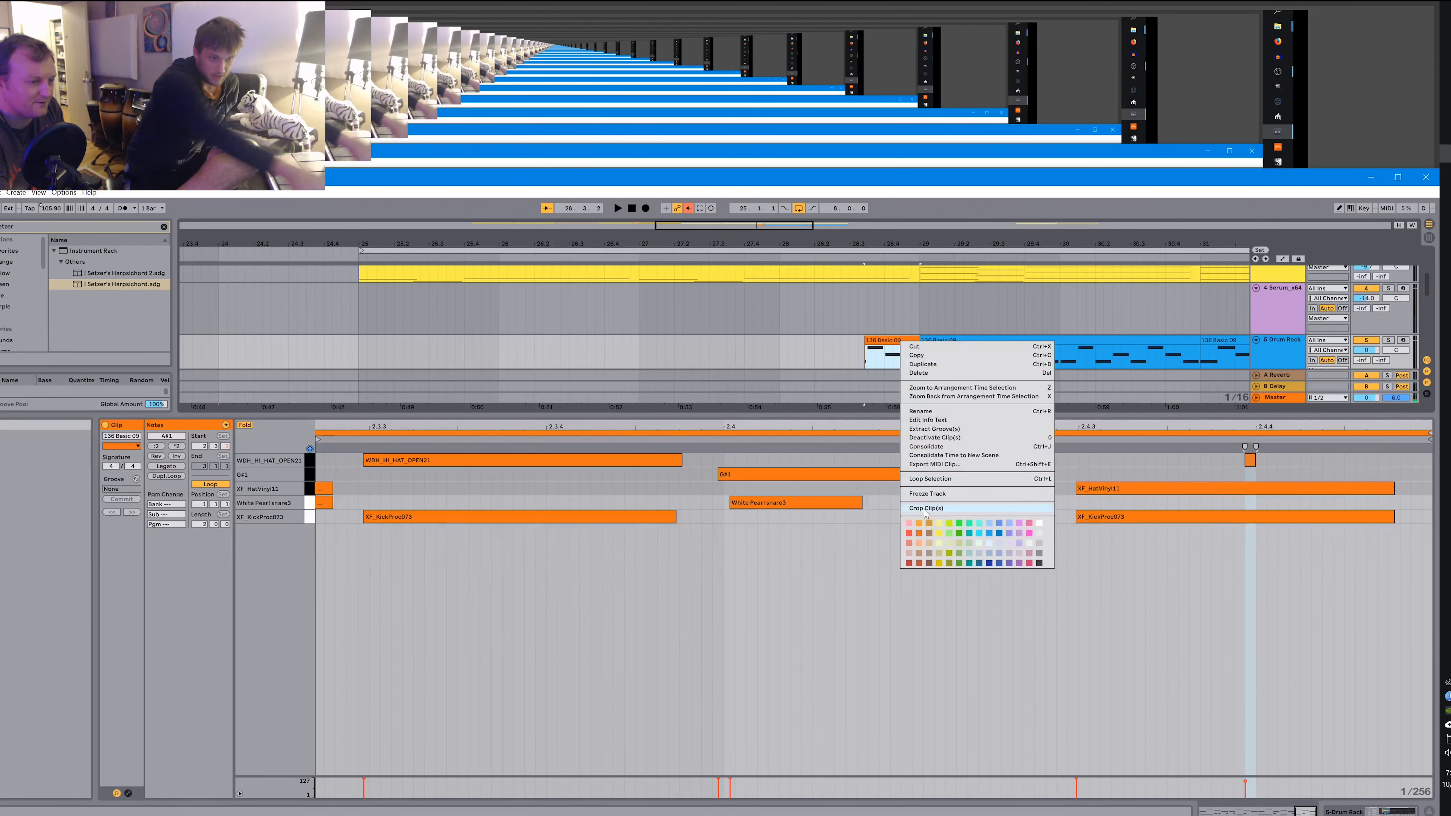
click(910, 534)
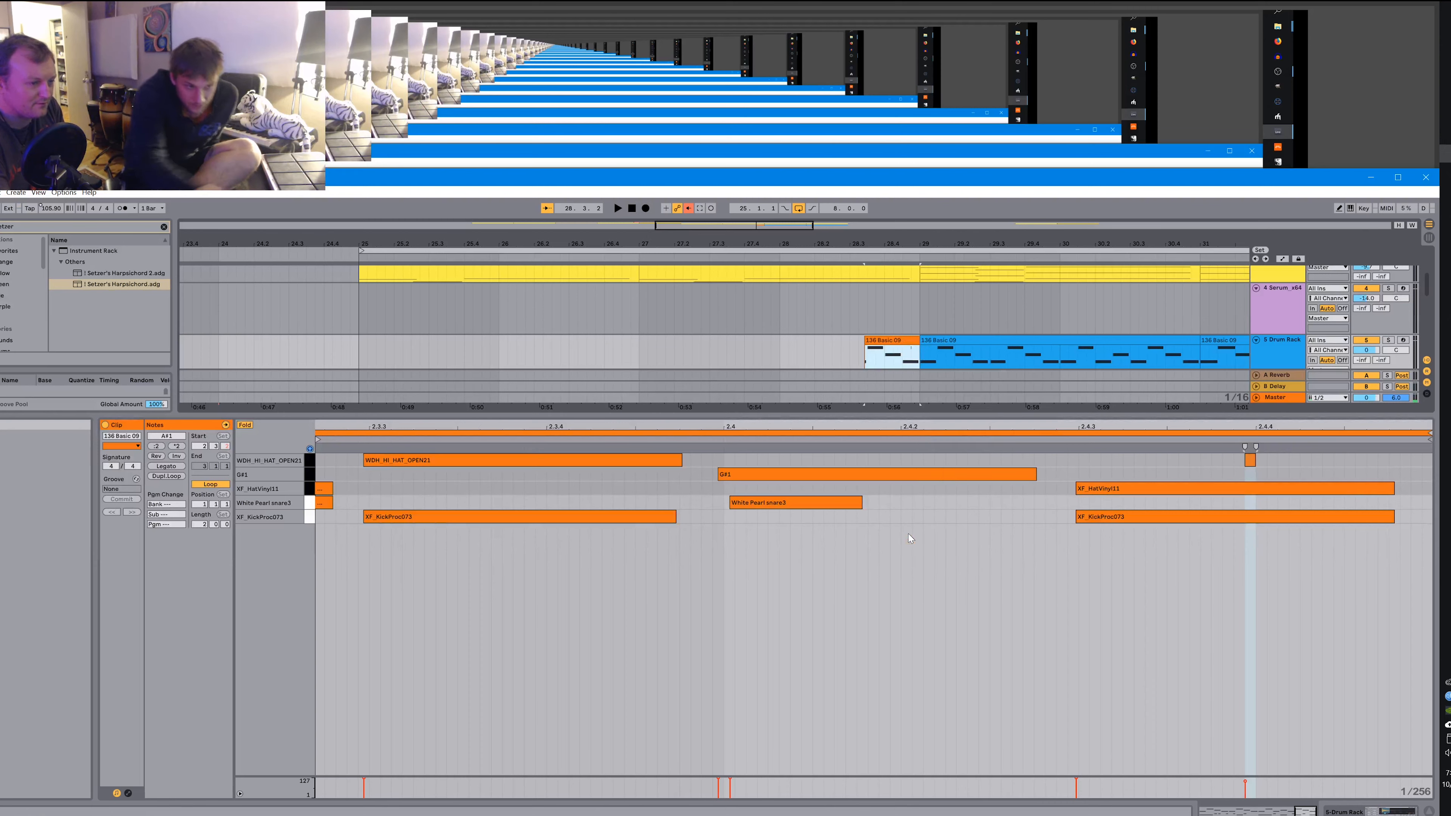
right_click(879, 338)
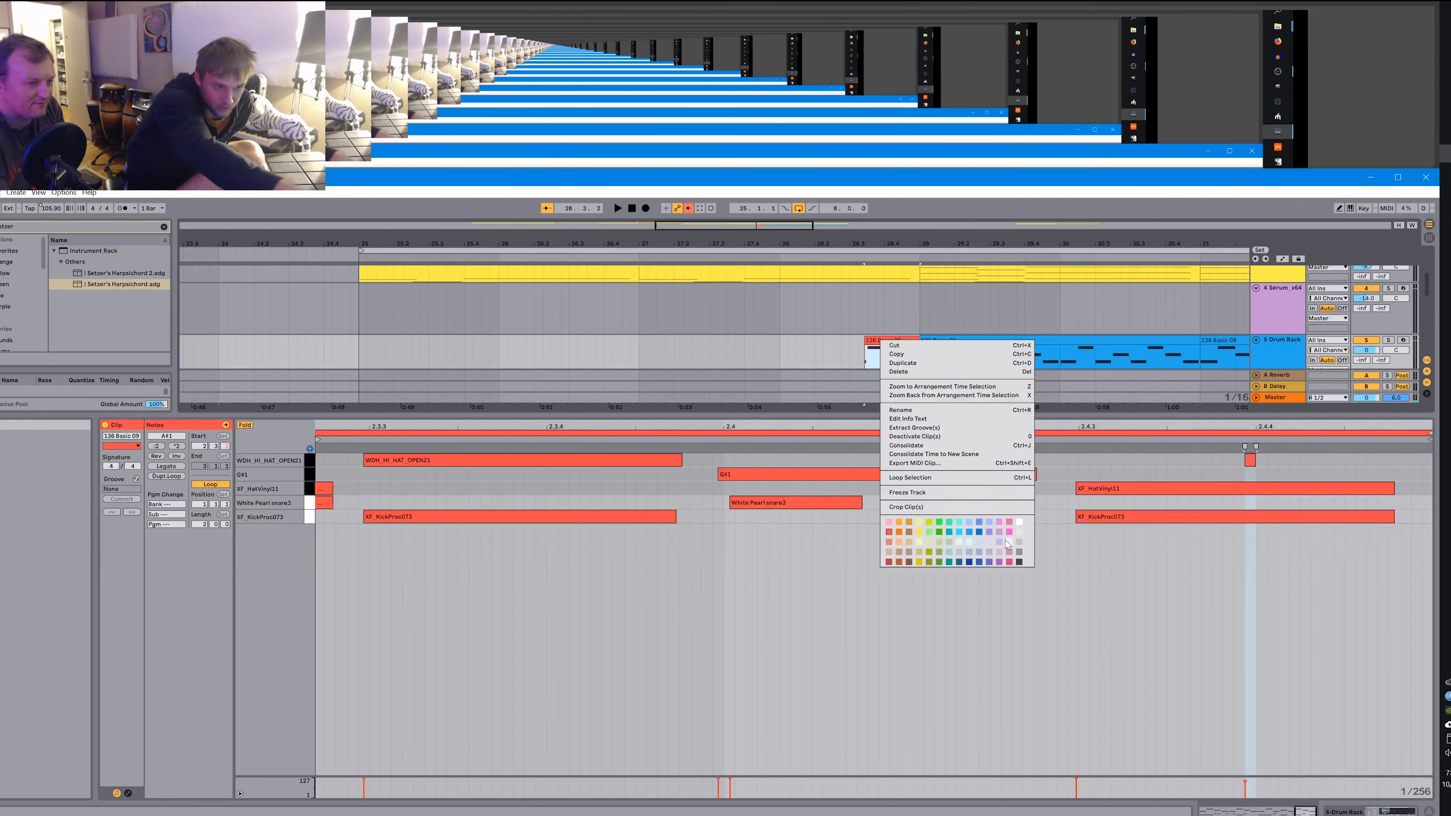
click(866, 342)
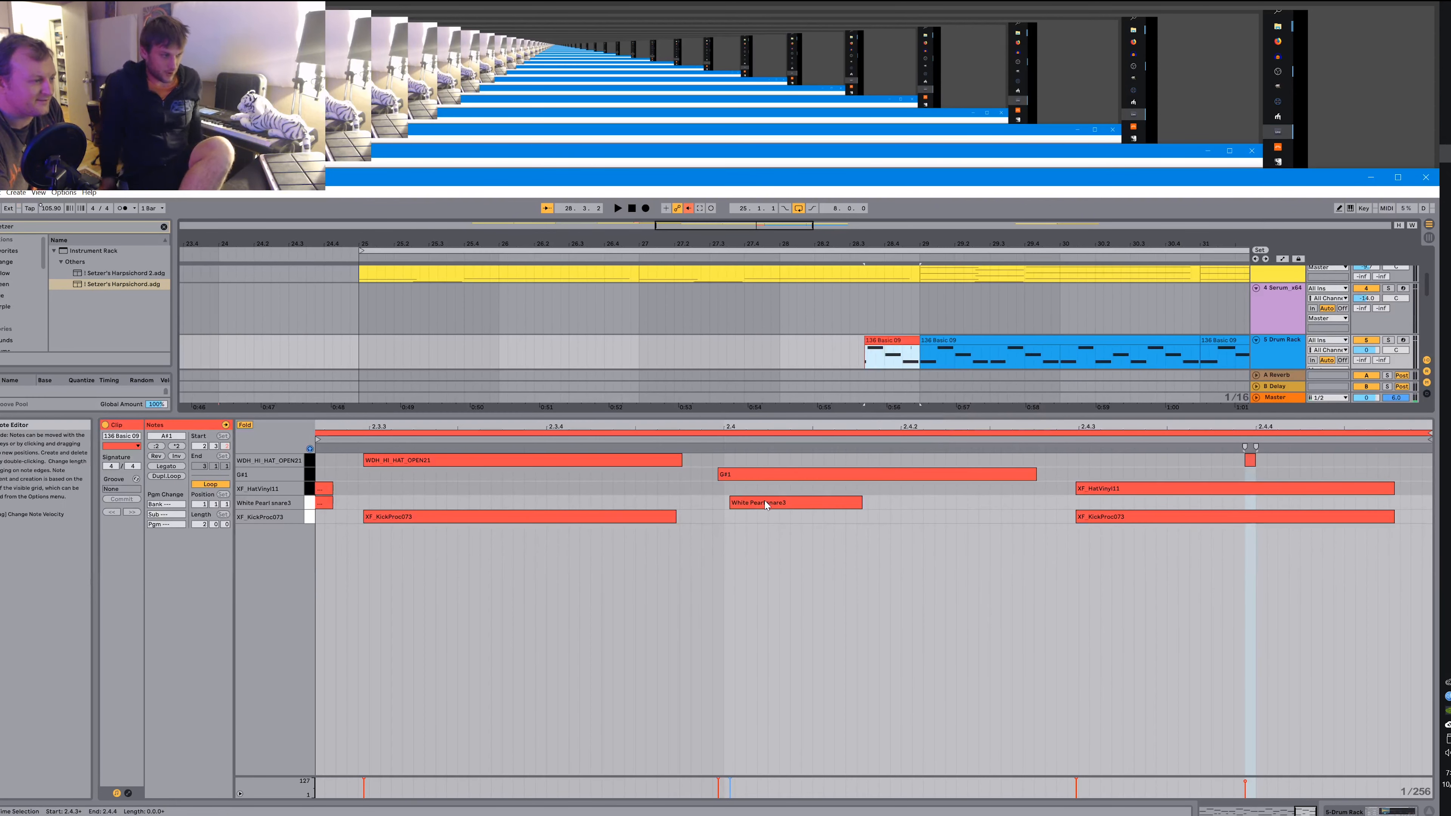
Deactivate the kick note near 2.3.3 at the start of the pickup clip, and audition the section.
click(674, 518)
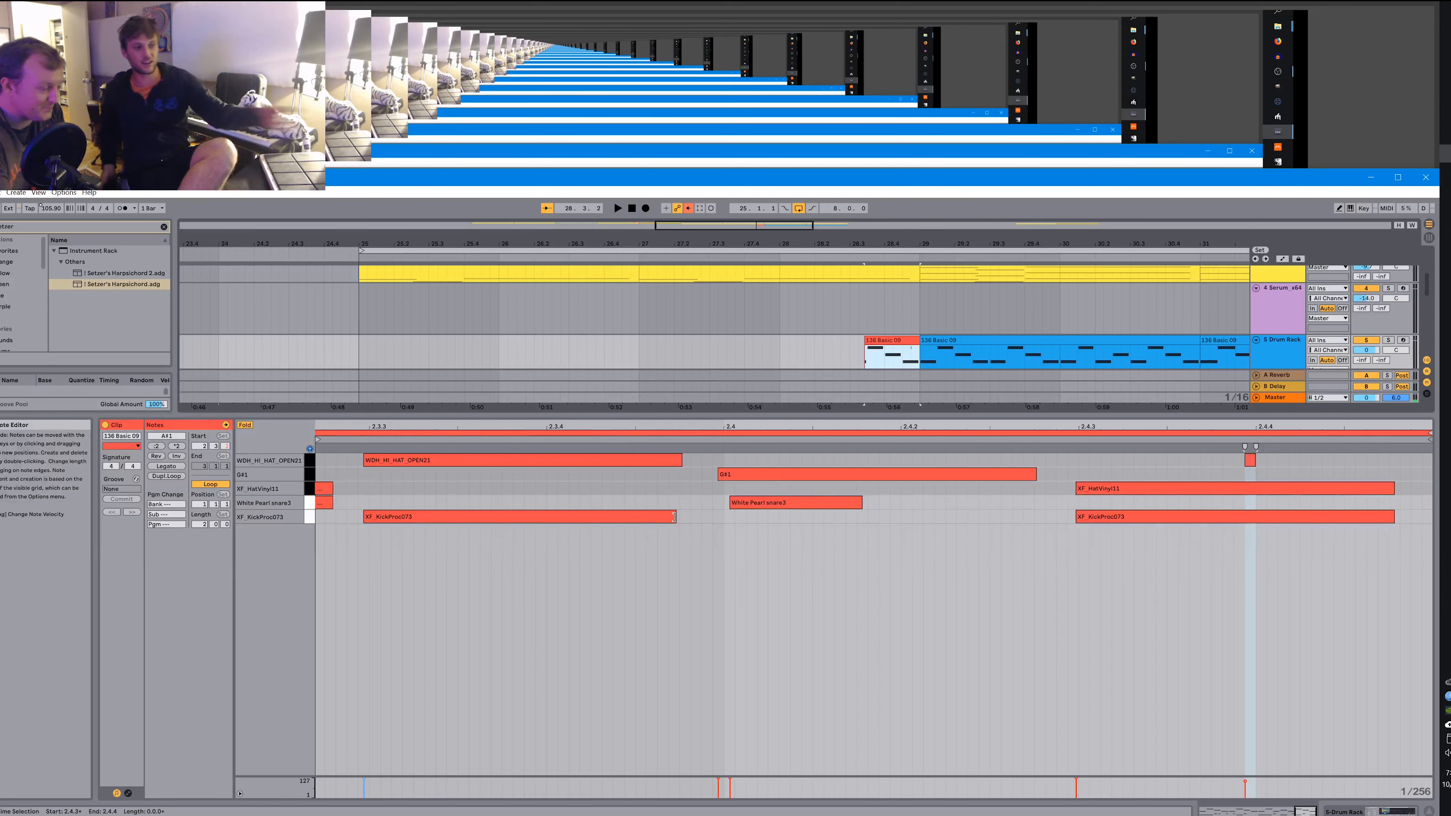
right_click(644, 521)
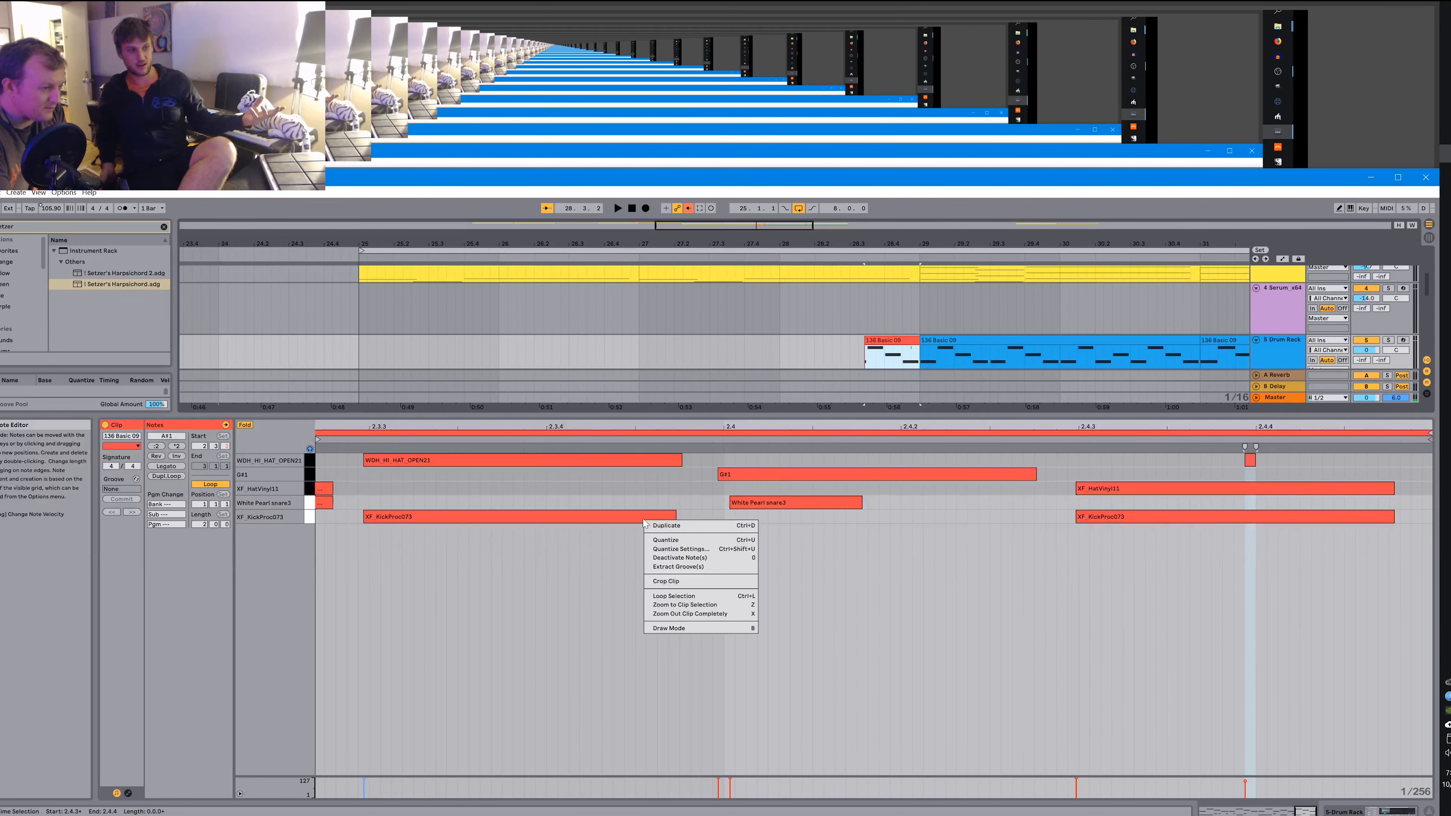
click(620, 519)
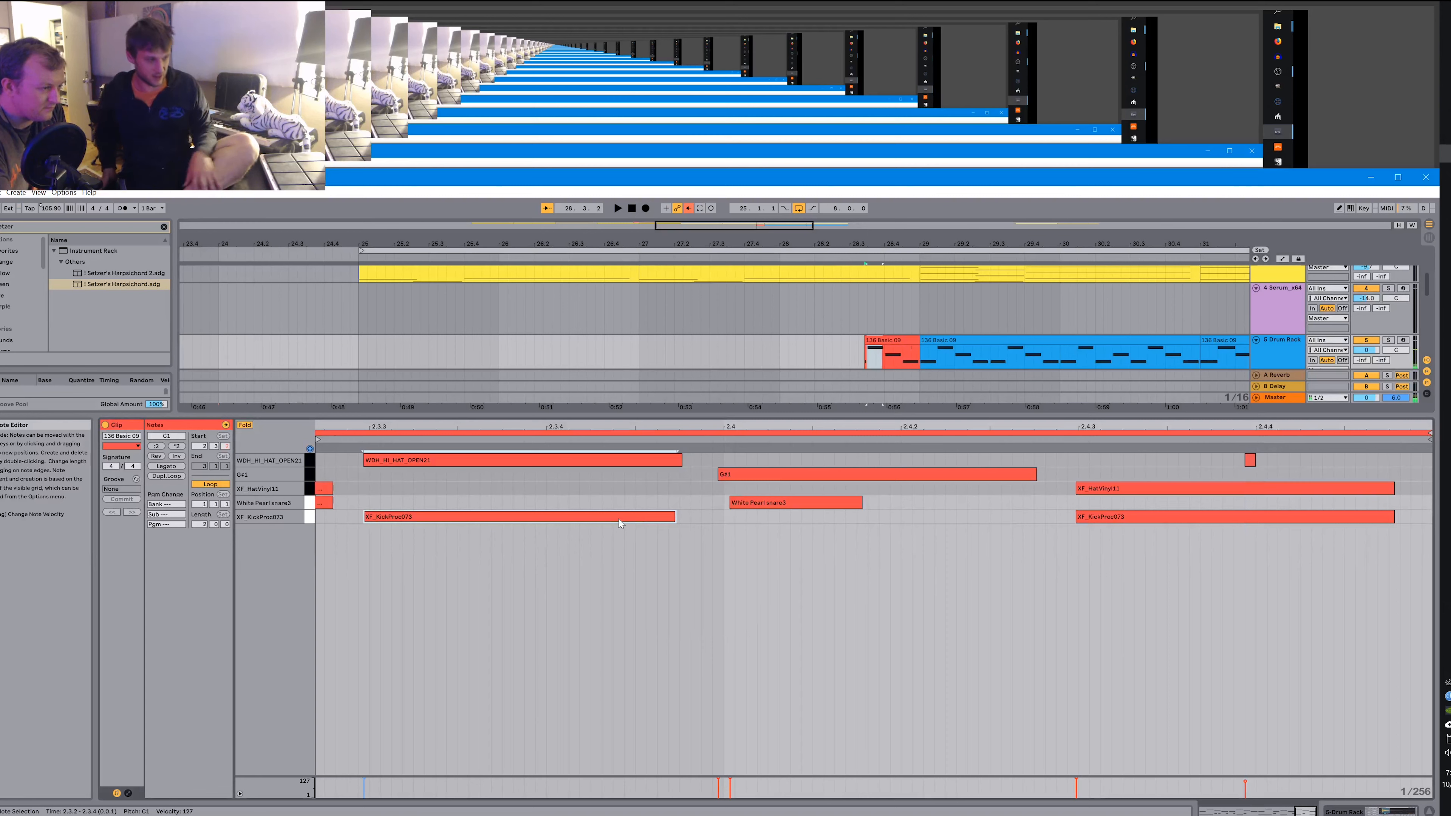
key(0)
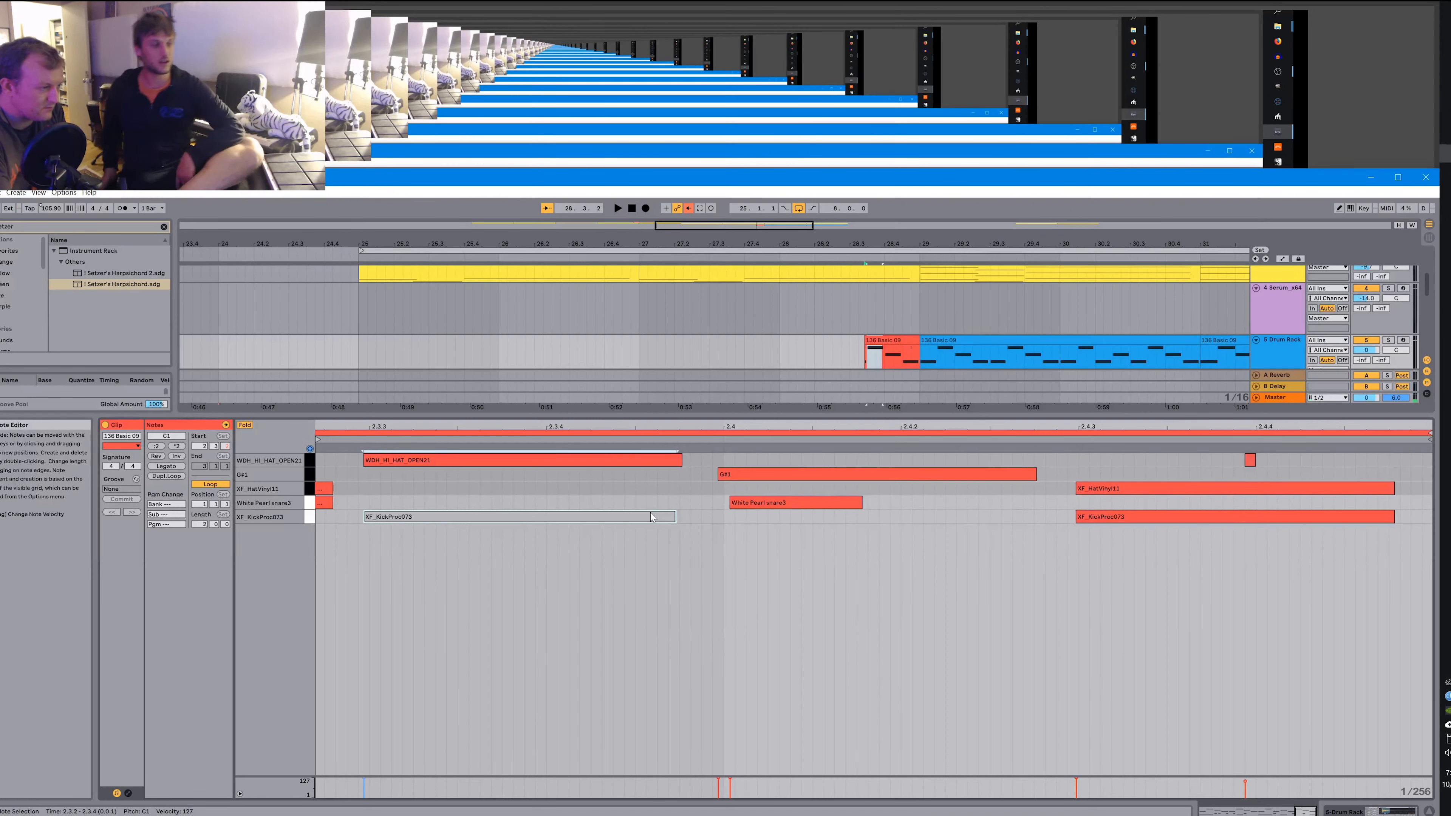
click(779, 256)
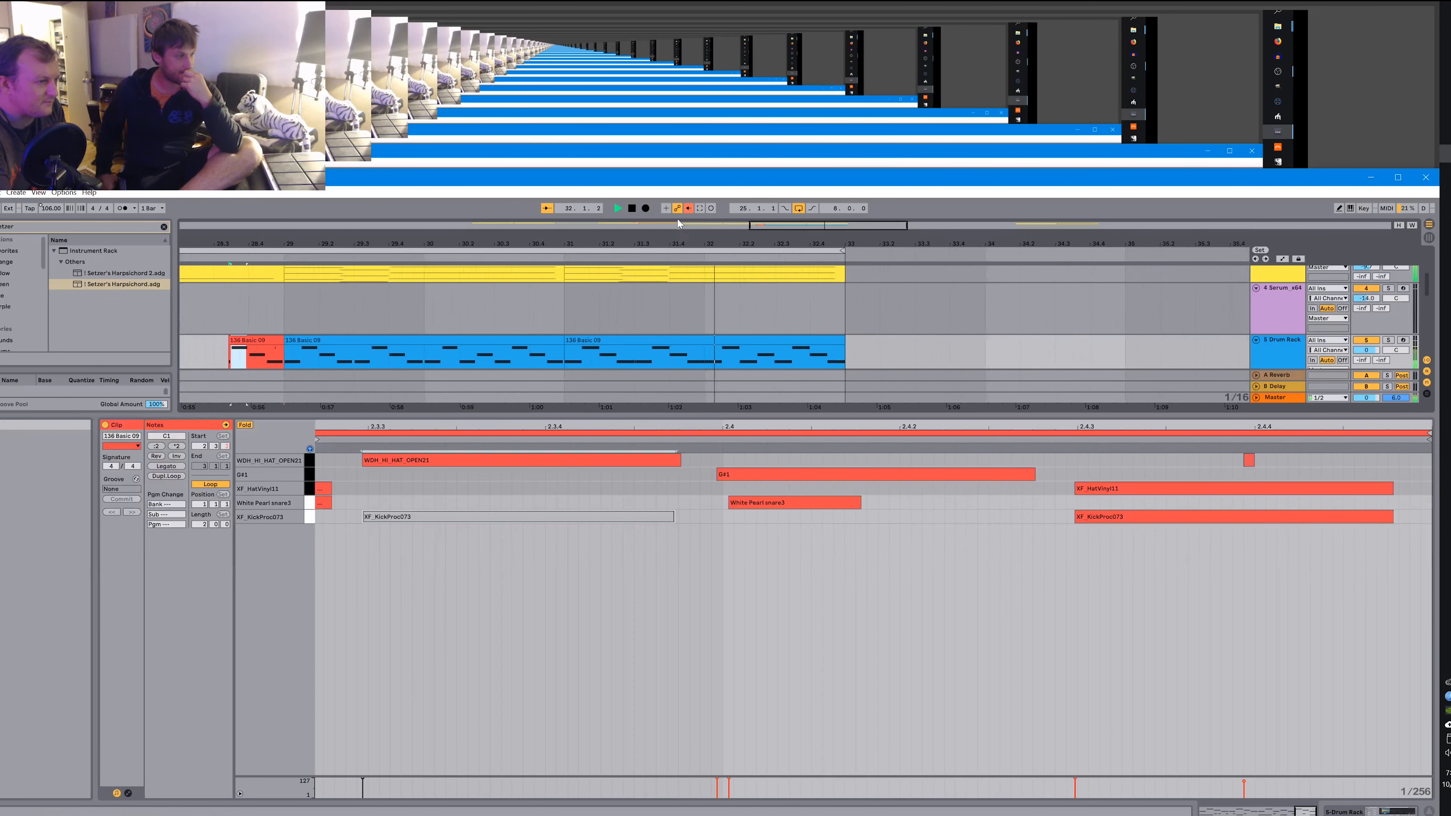
click(633, 209)
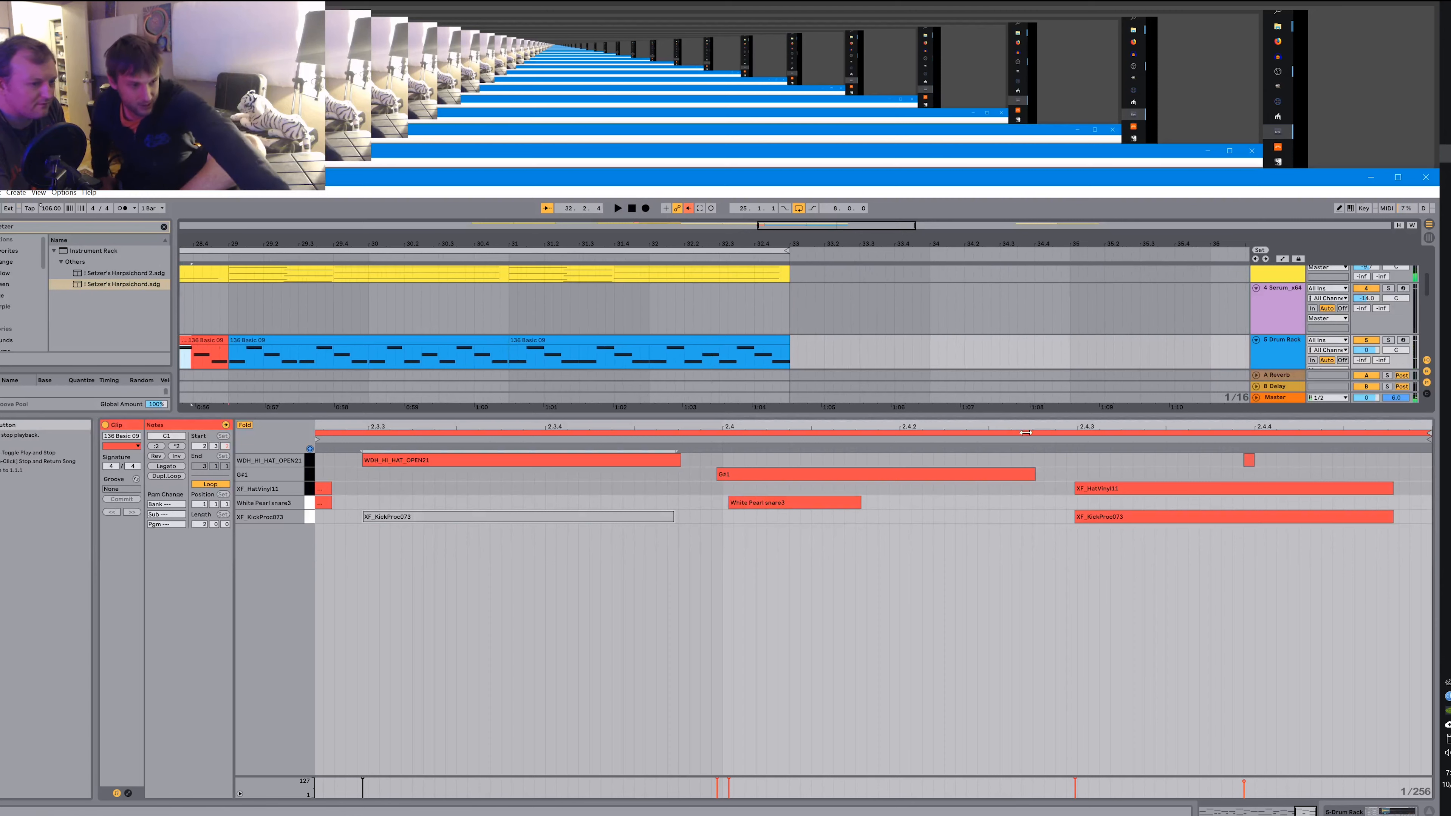
Deactivate the second kick note in the pickup clip, near 2.4.3.
click(1114, 518)
right_click(1114, 518)
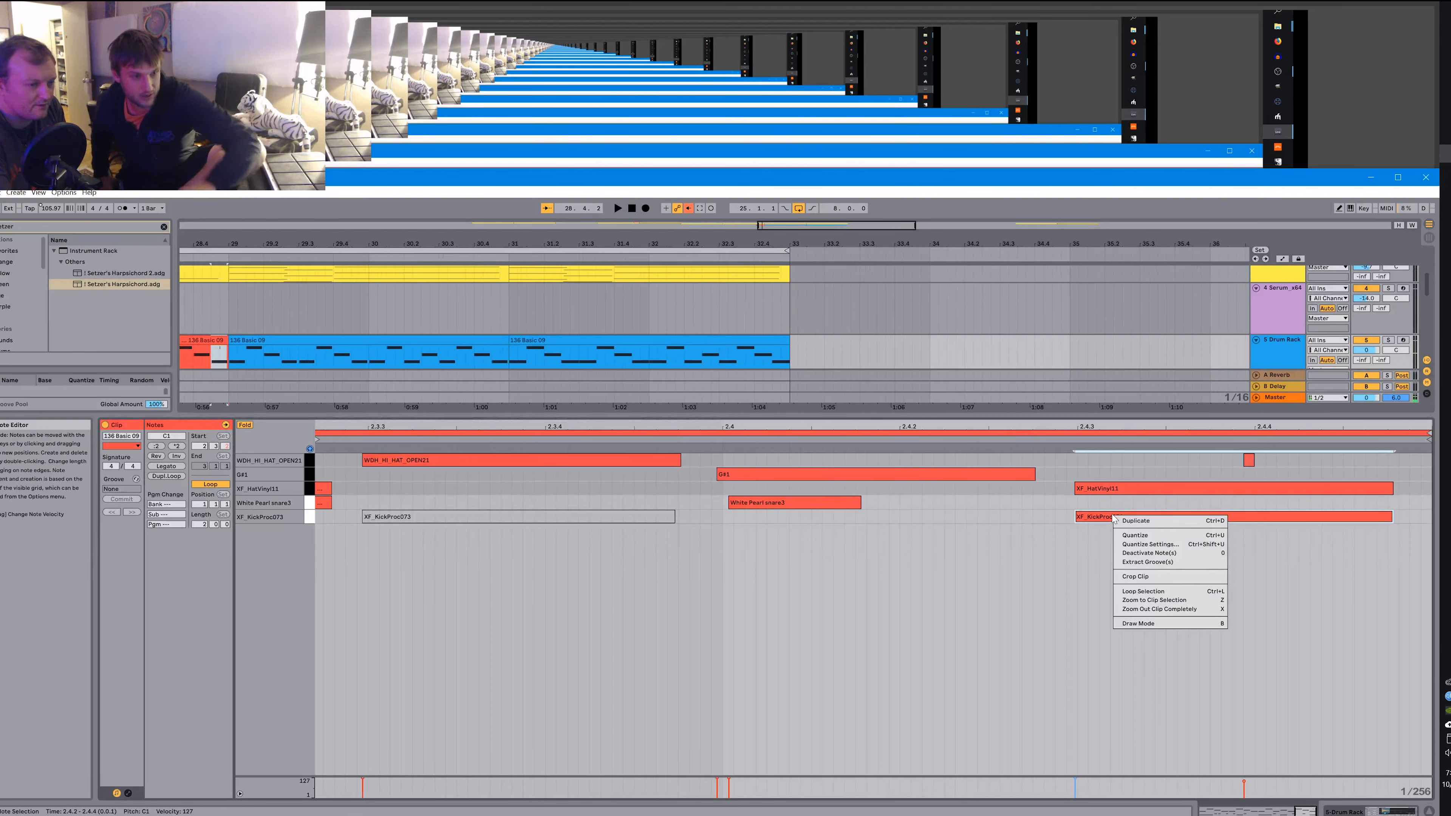
click(1099, 521)
key(0)
key(0)
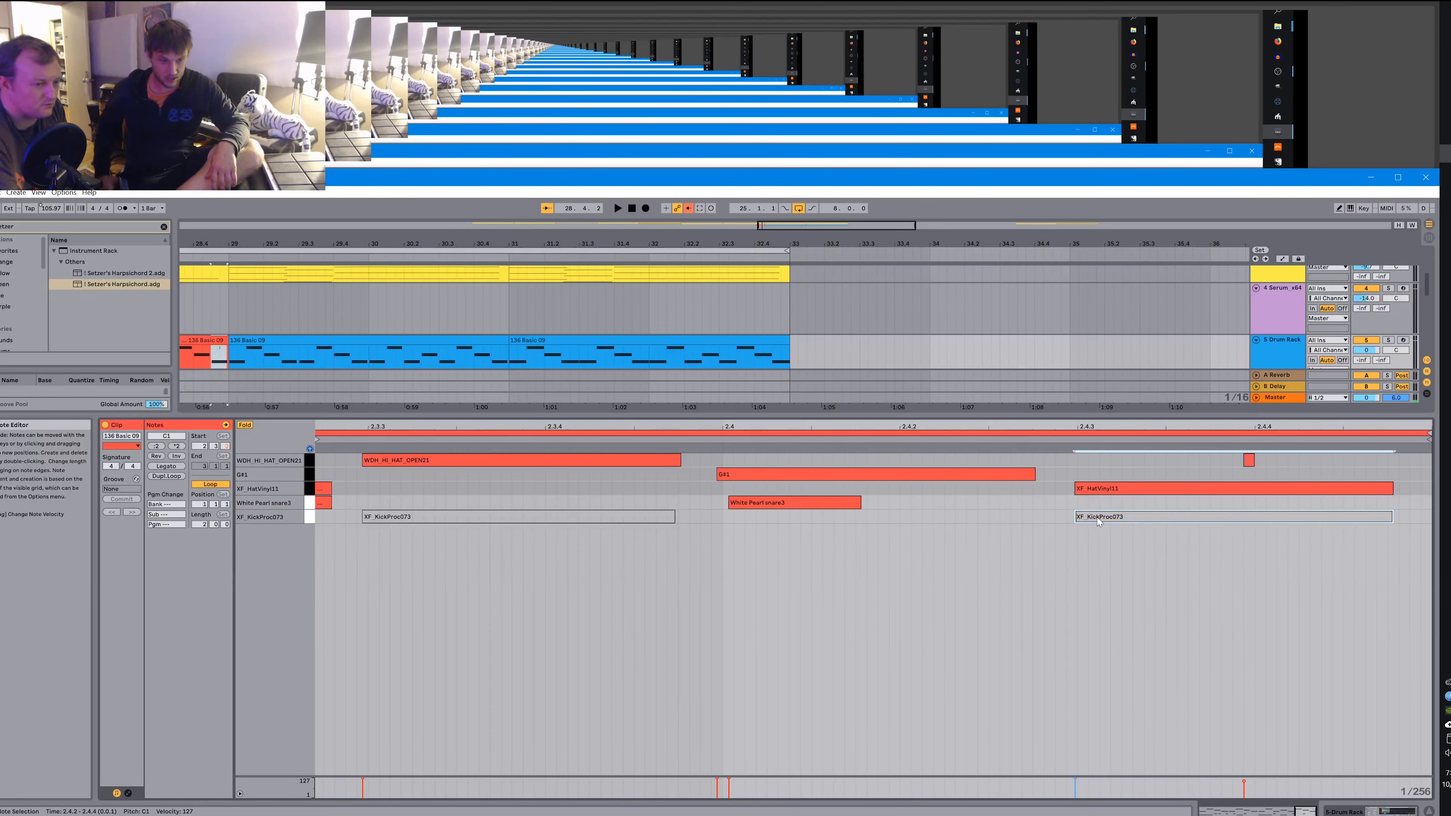
key(0)
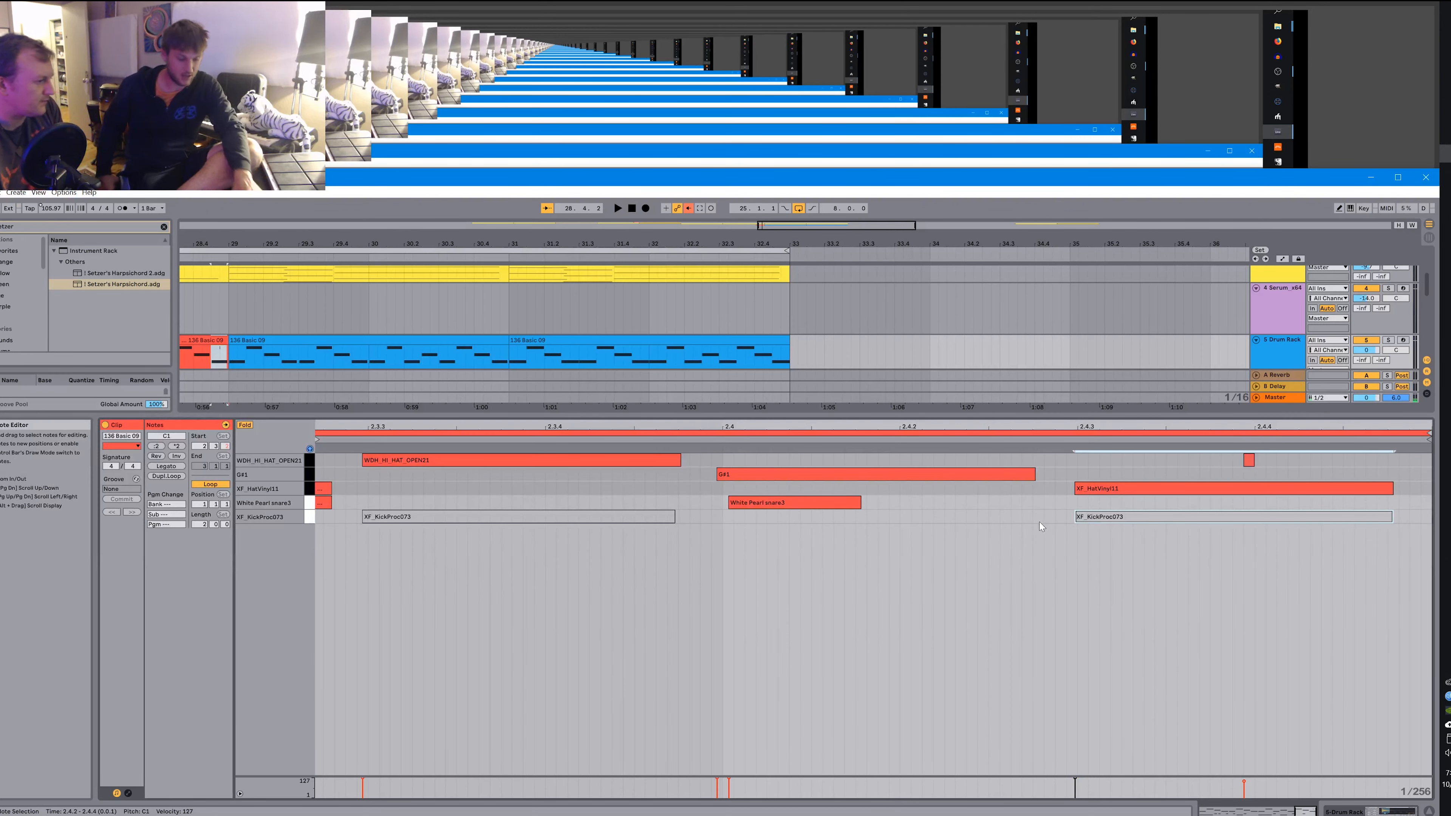
Switch from the clip's notes to the Drum Rack devices and show the XF_KickProc073 pad's sample settings.
key(shift+Tab)
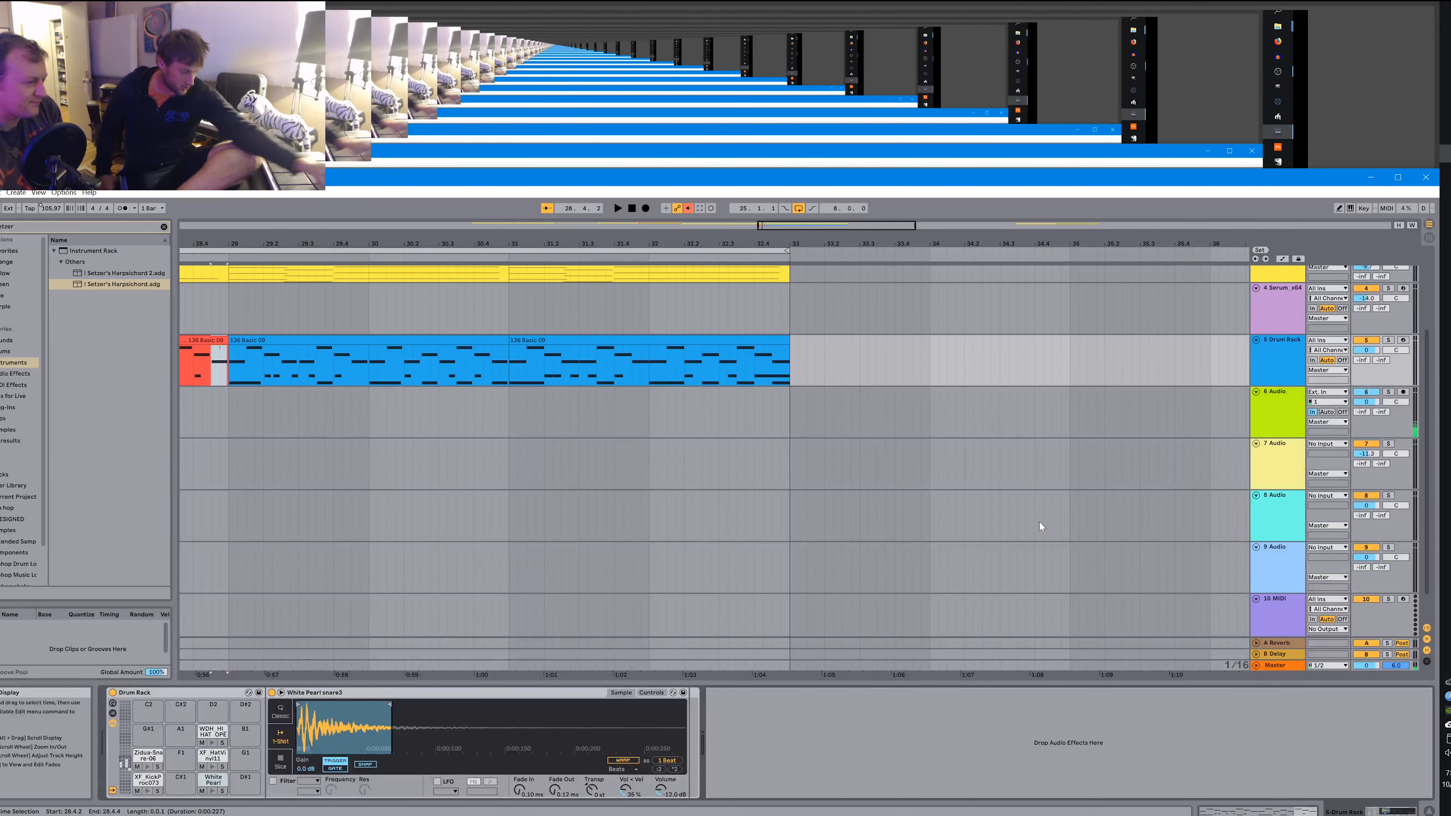
key(shift+Tab)
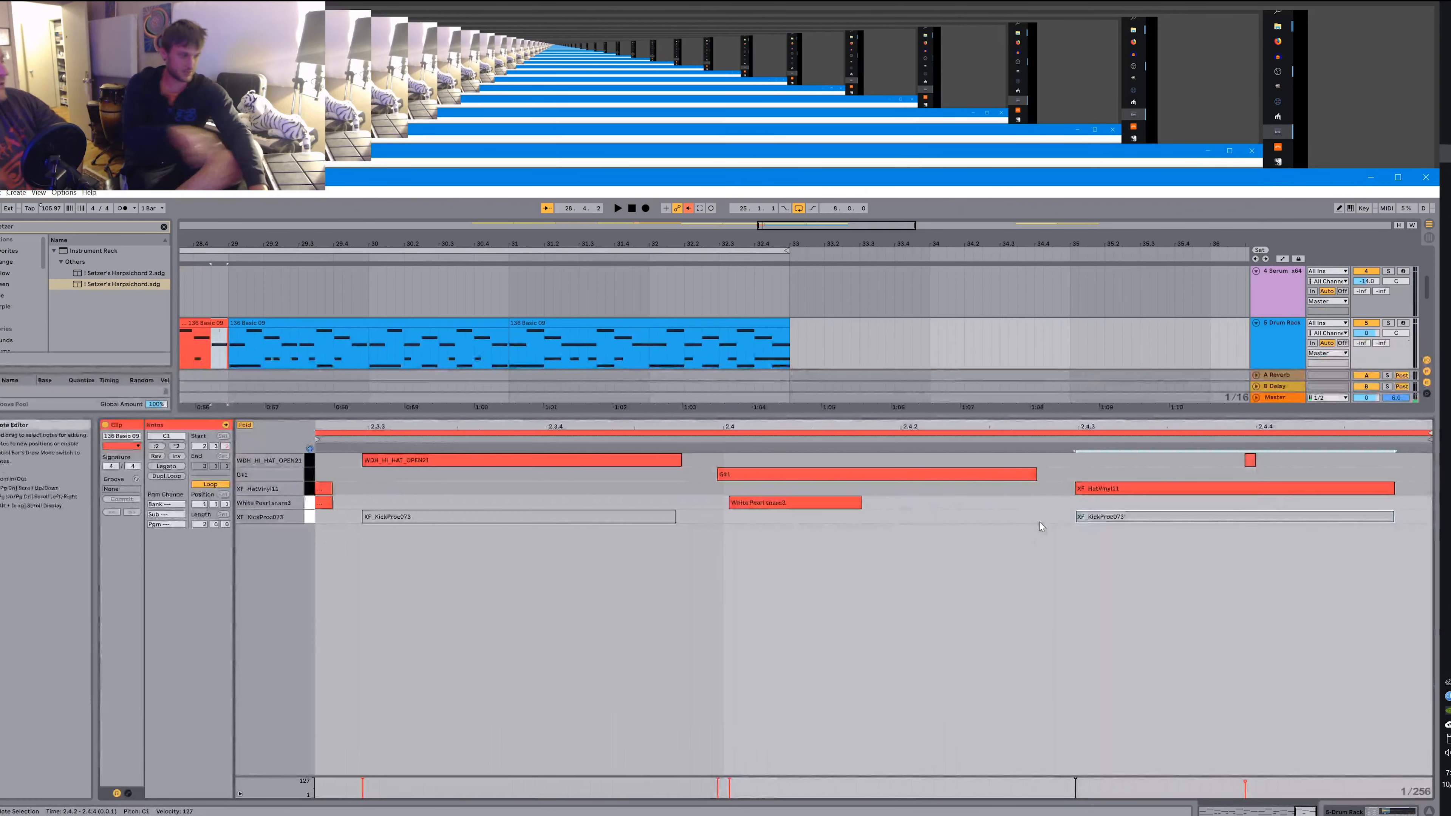
key(shift+Tab)
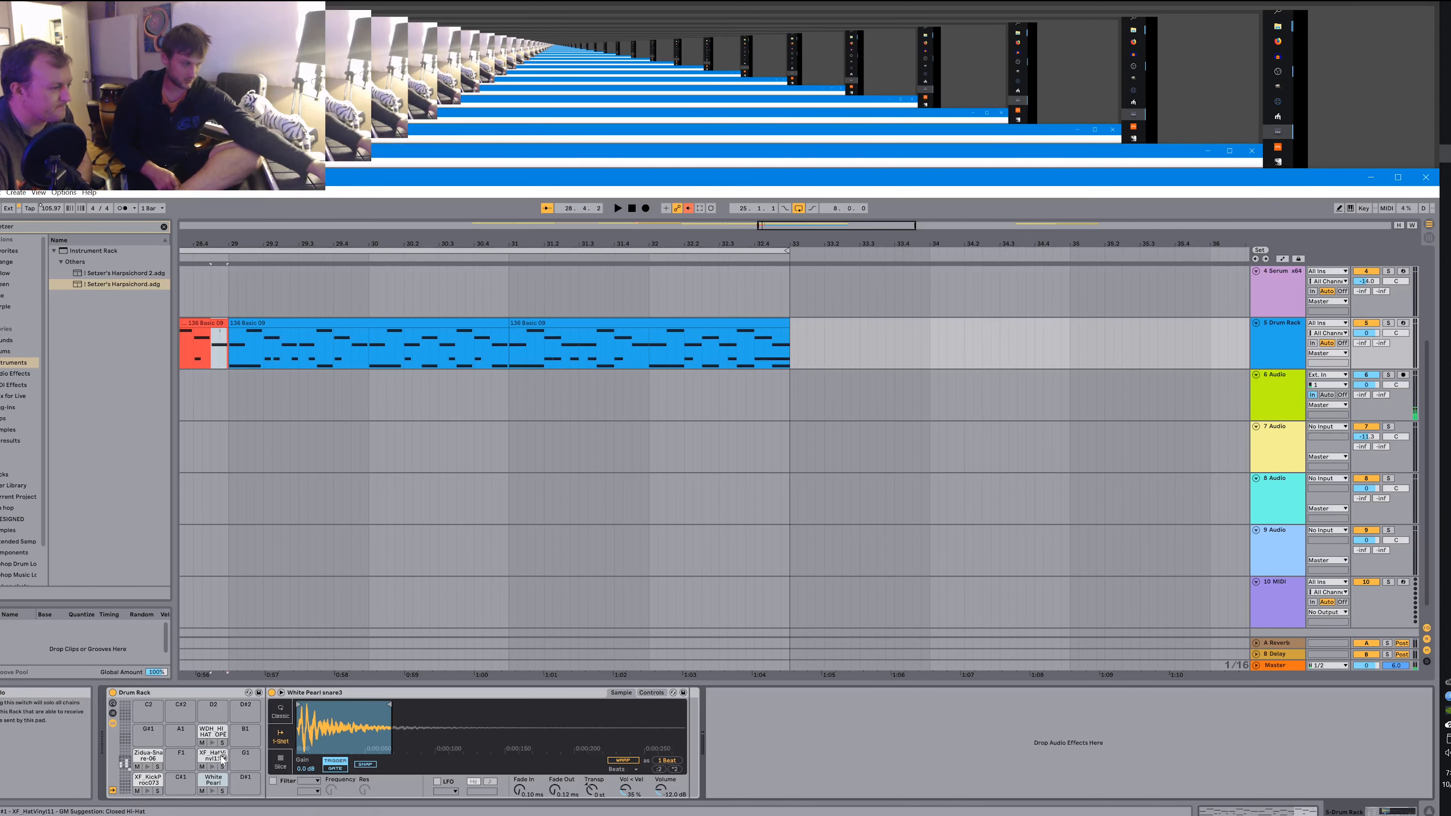
click(144, 782)
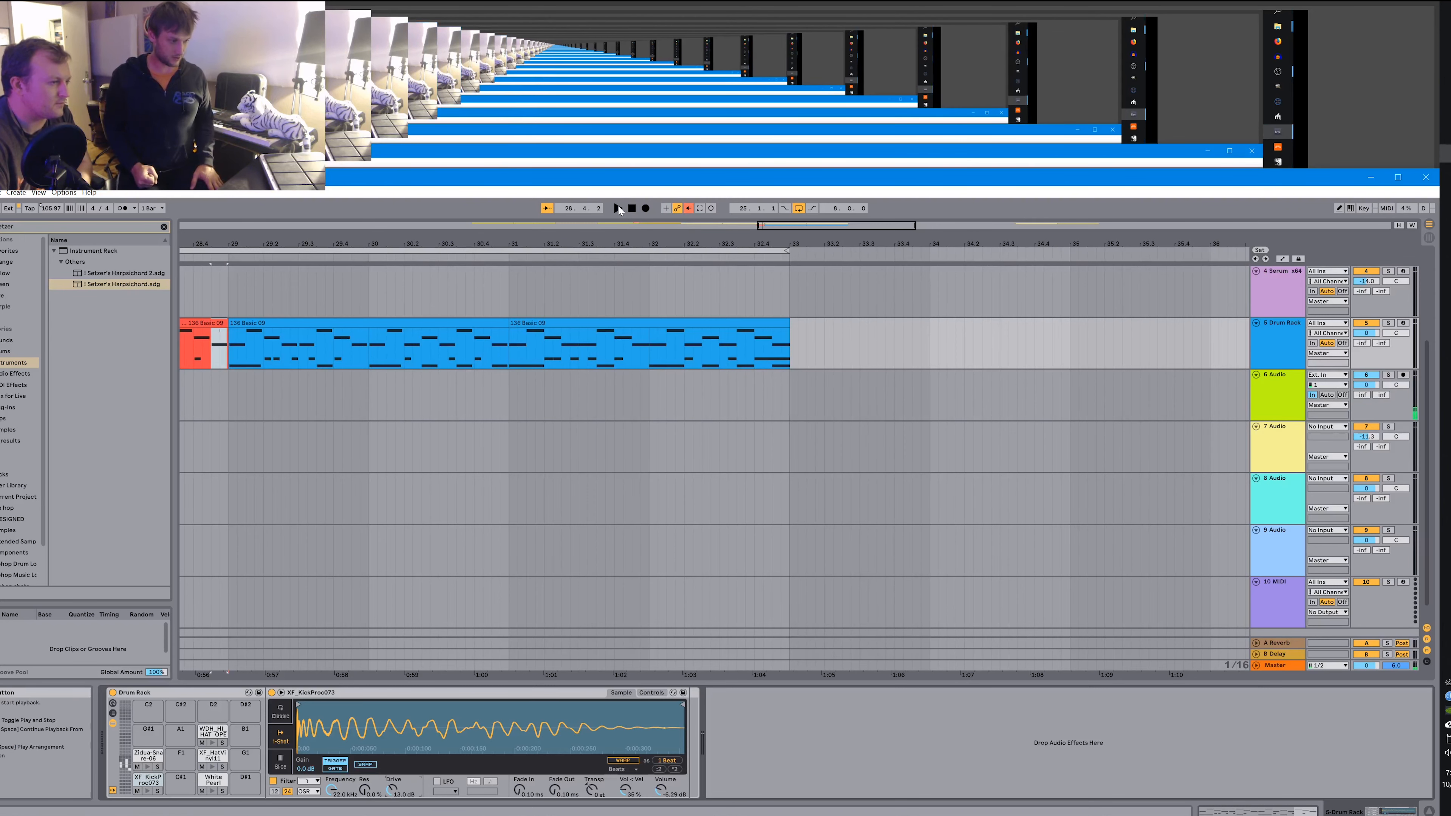
While the loop plays, set the kick's filter Drive to 10.1 dB and its Volume to -13.7 dB.
click(618, 208)
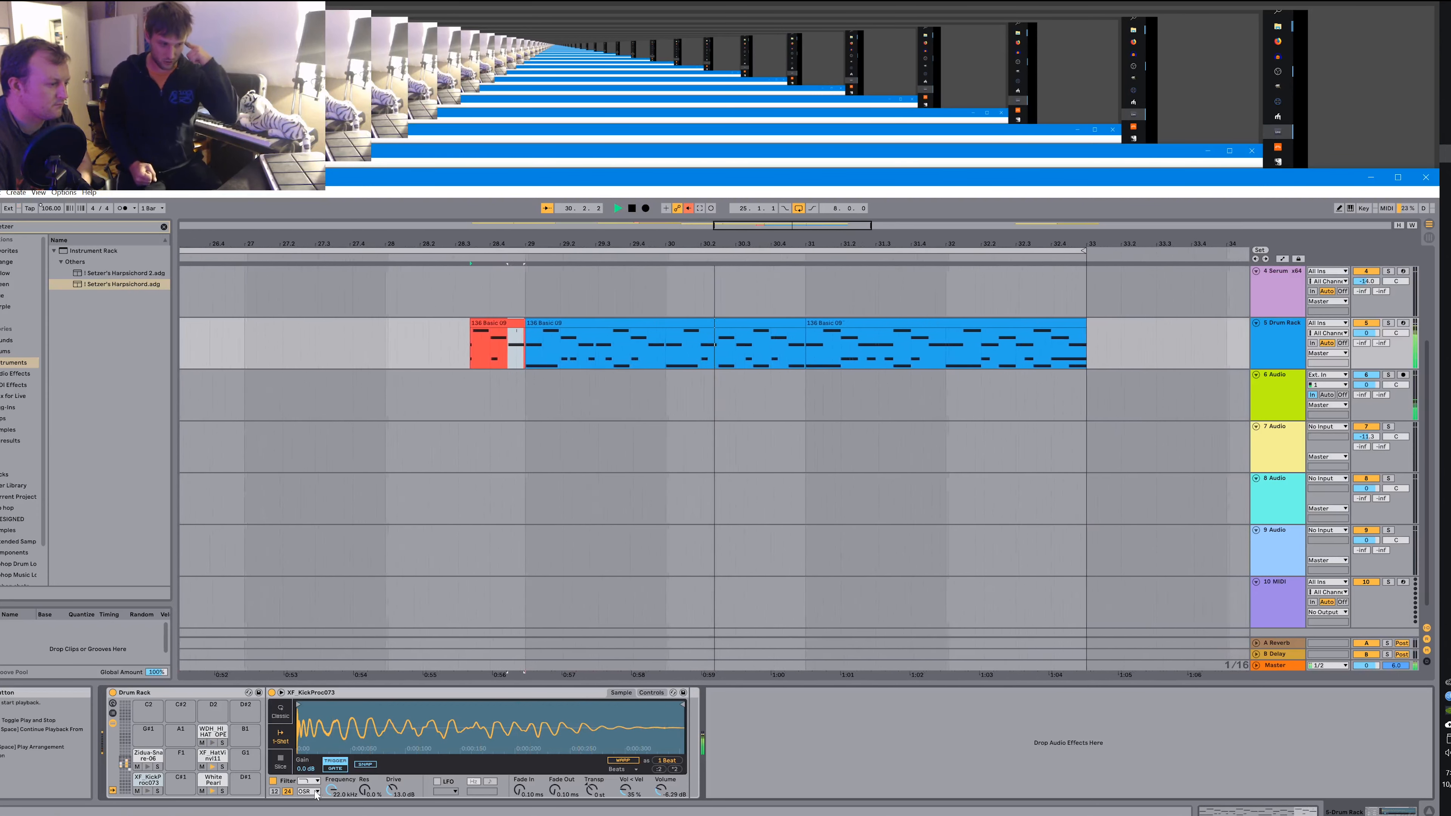
drag(392, 790, 392, 810)
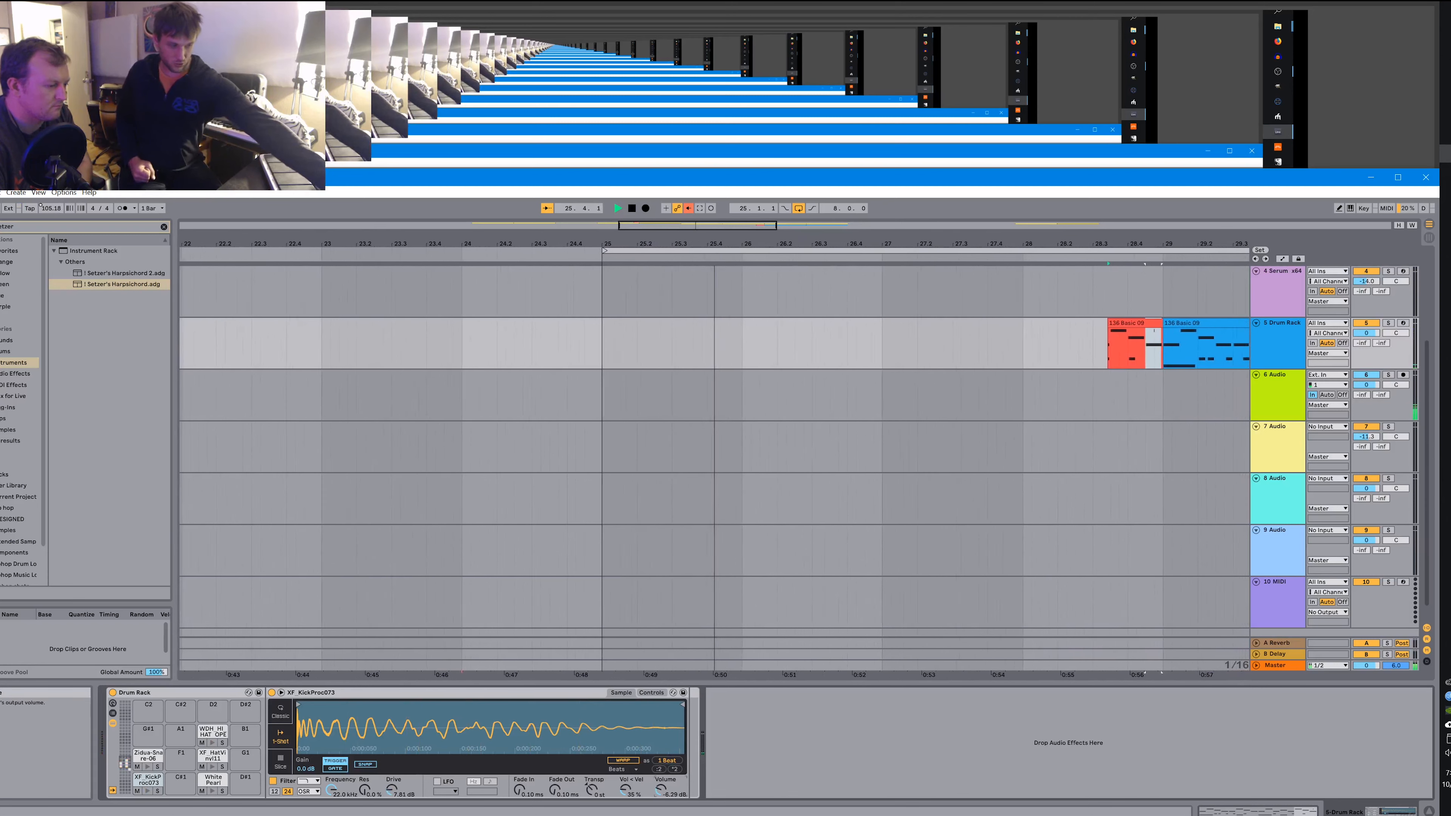
drag(660, 789, 661, 805)
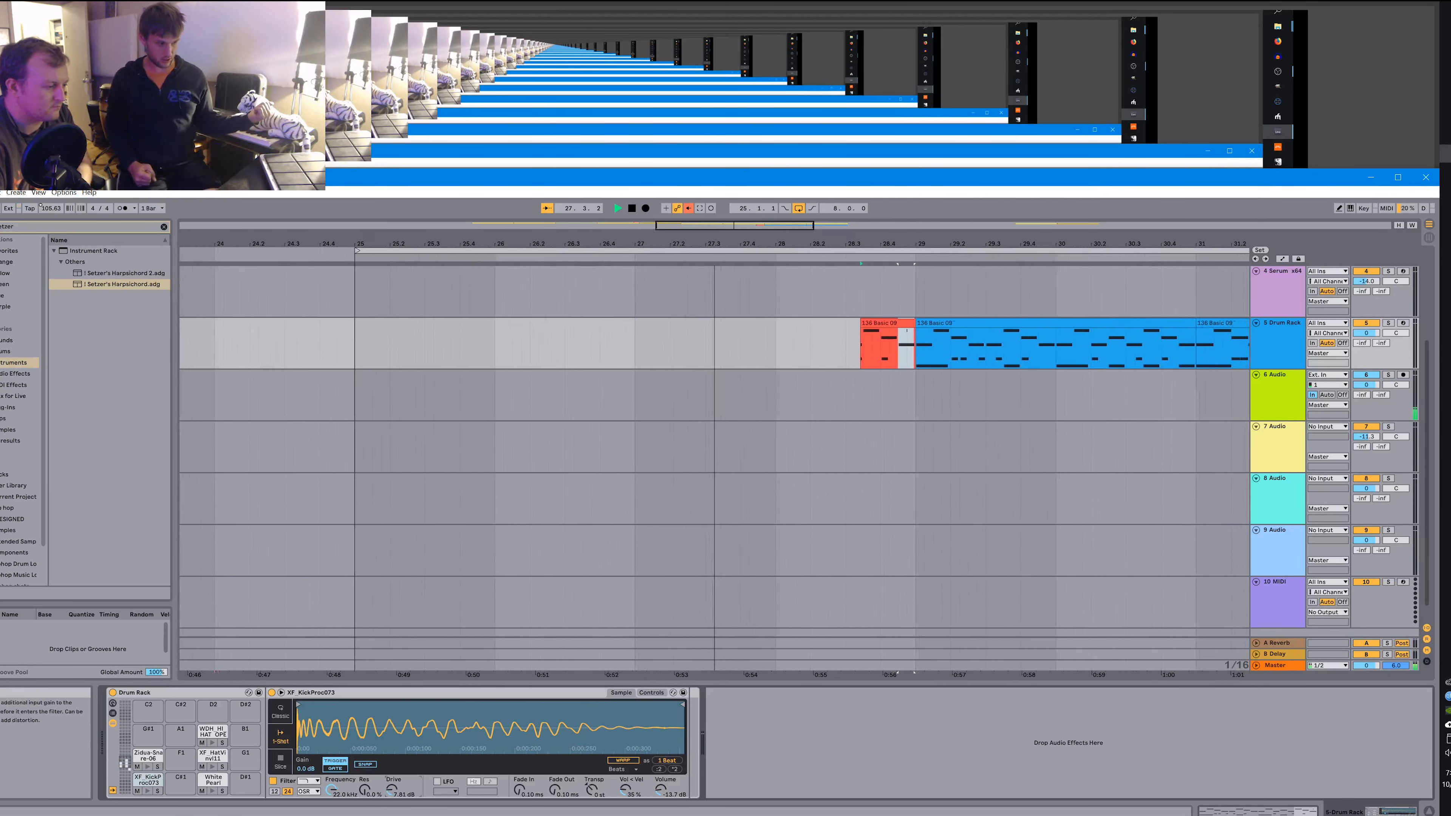
drag(392, 790, 392, 780)
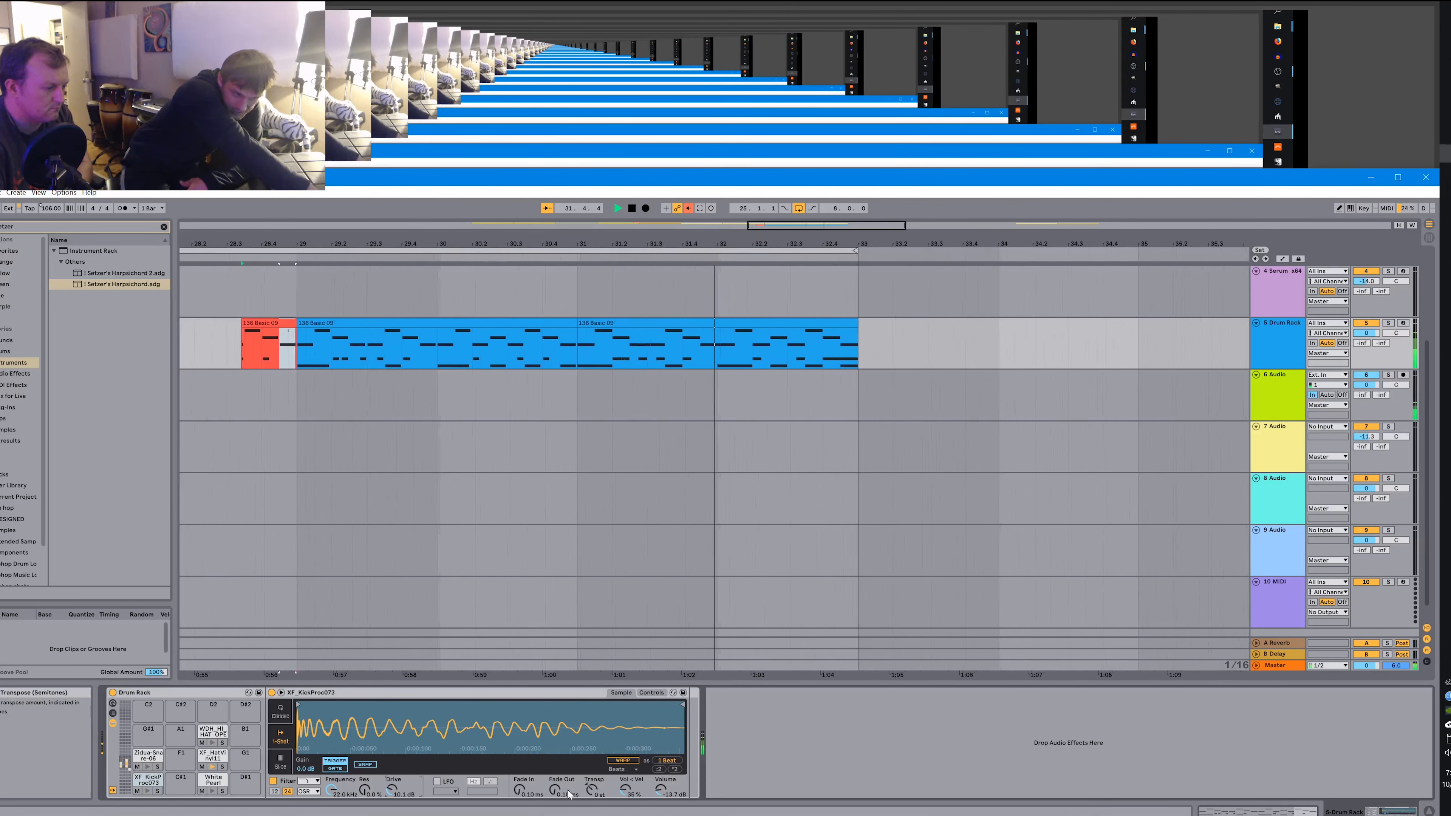
Set the kick sample's Fade Out to 1.12 s while listening to the loop.
drag(570, 795, 569, 766)
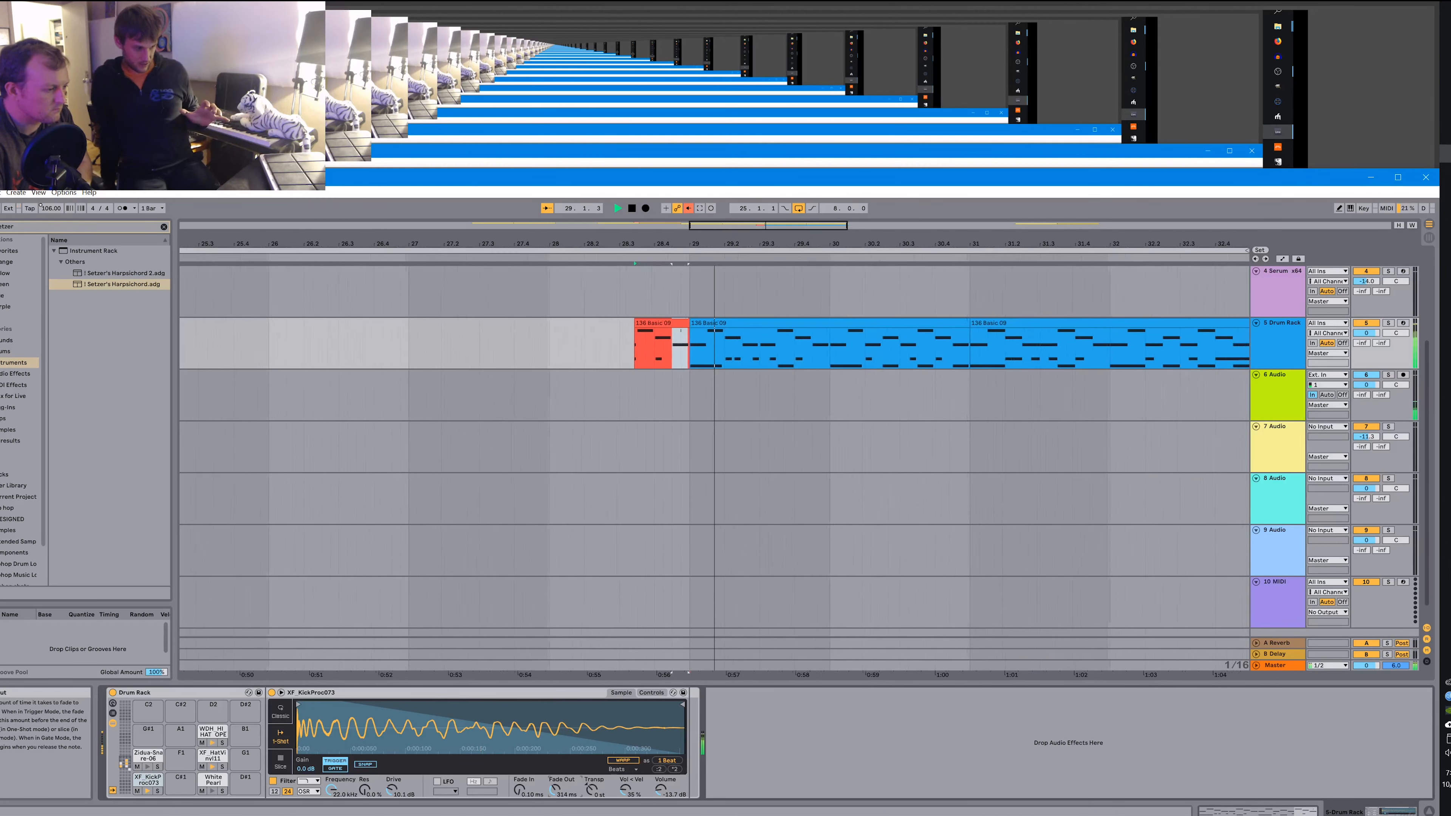
drag(555, 789, 555, 757)
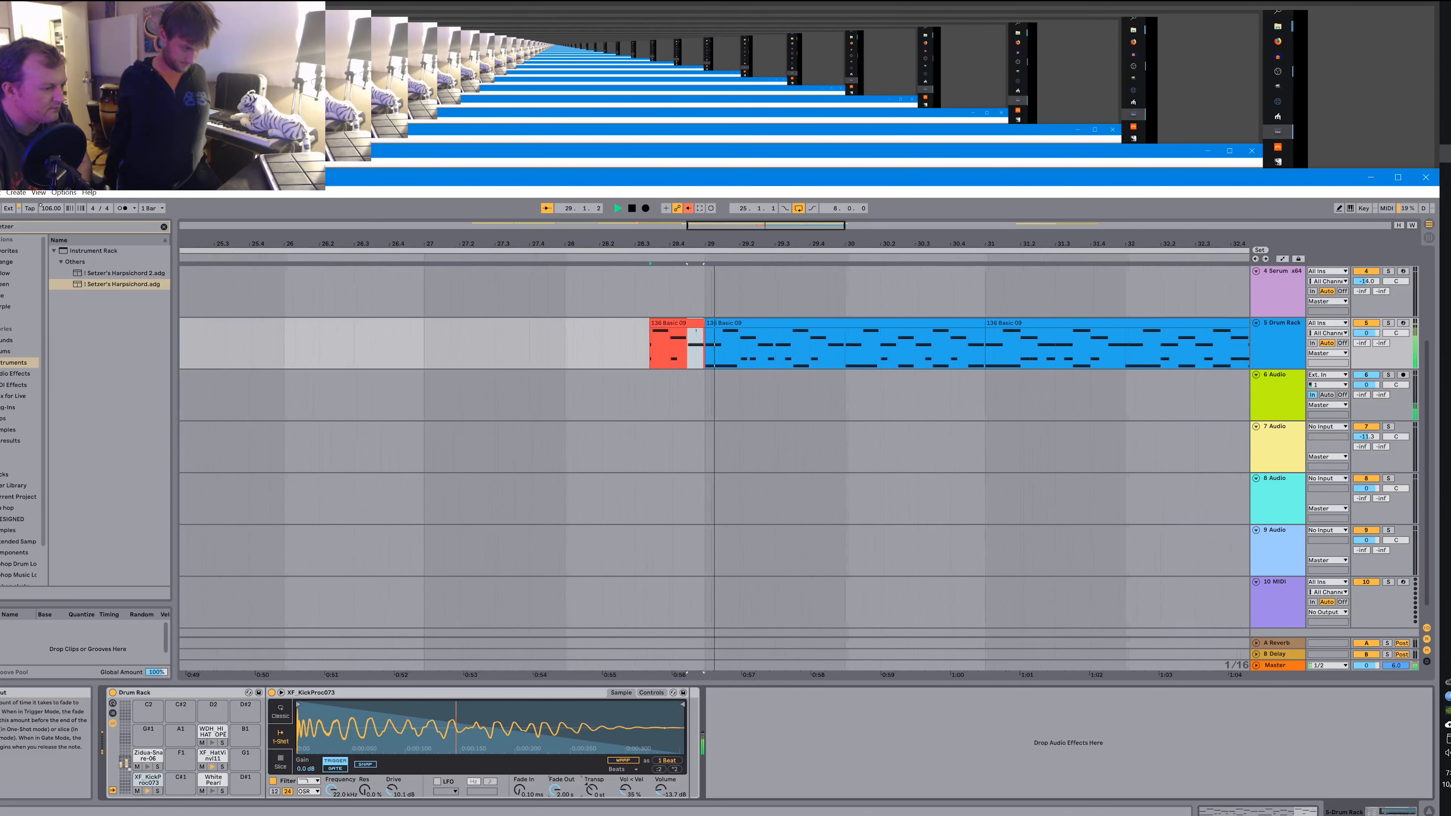
drag(555, 789, 555, 795)
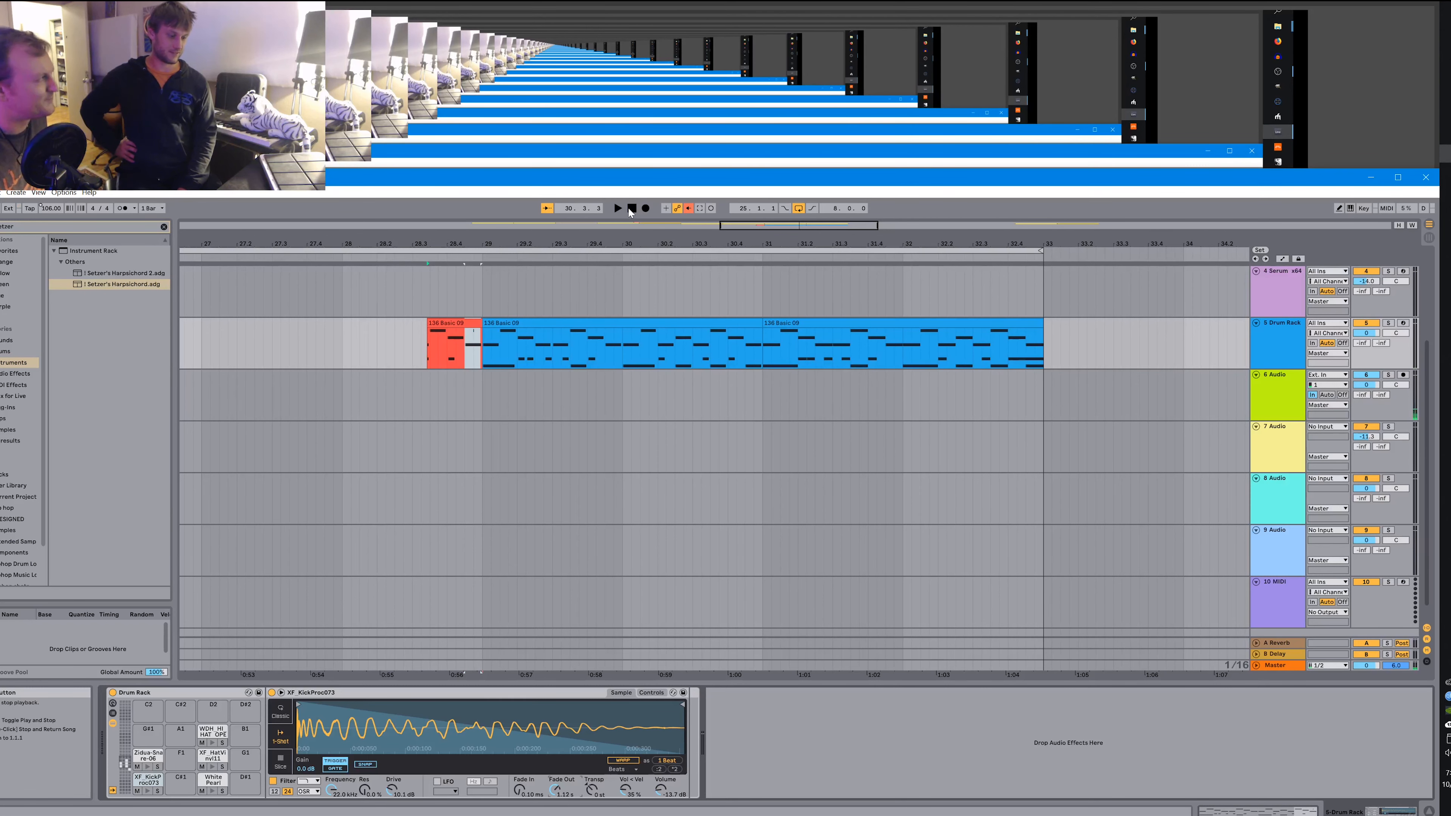
Switch to Session View, arm track 6 Audio for recording and set its monitoring to In.
key(Tab)
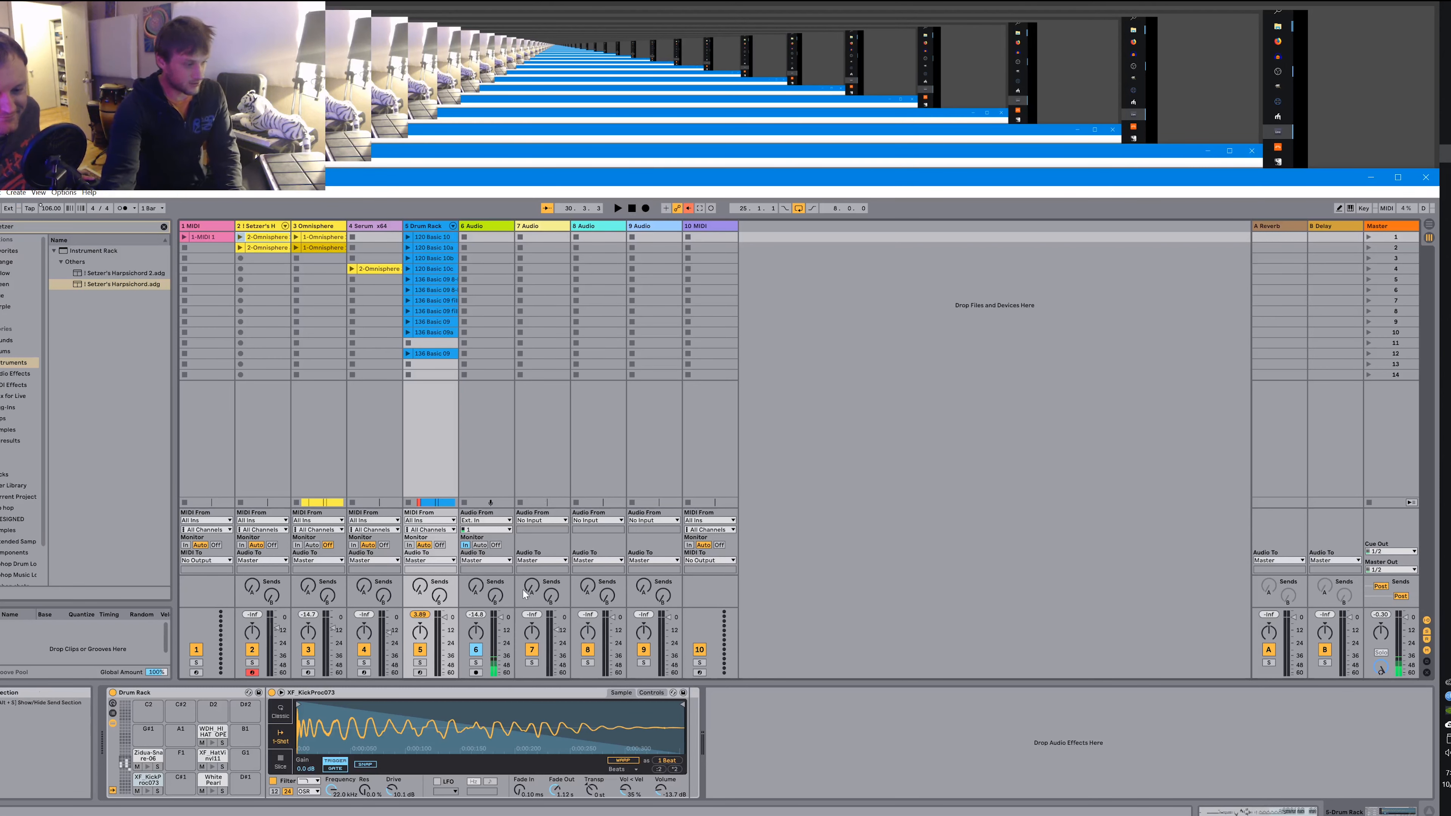
click(497, 230)
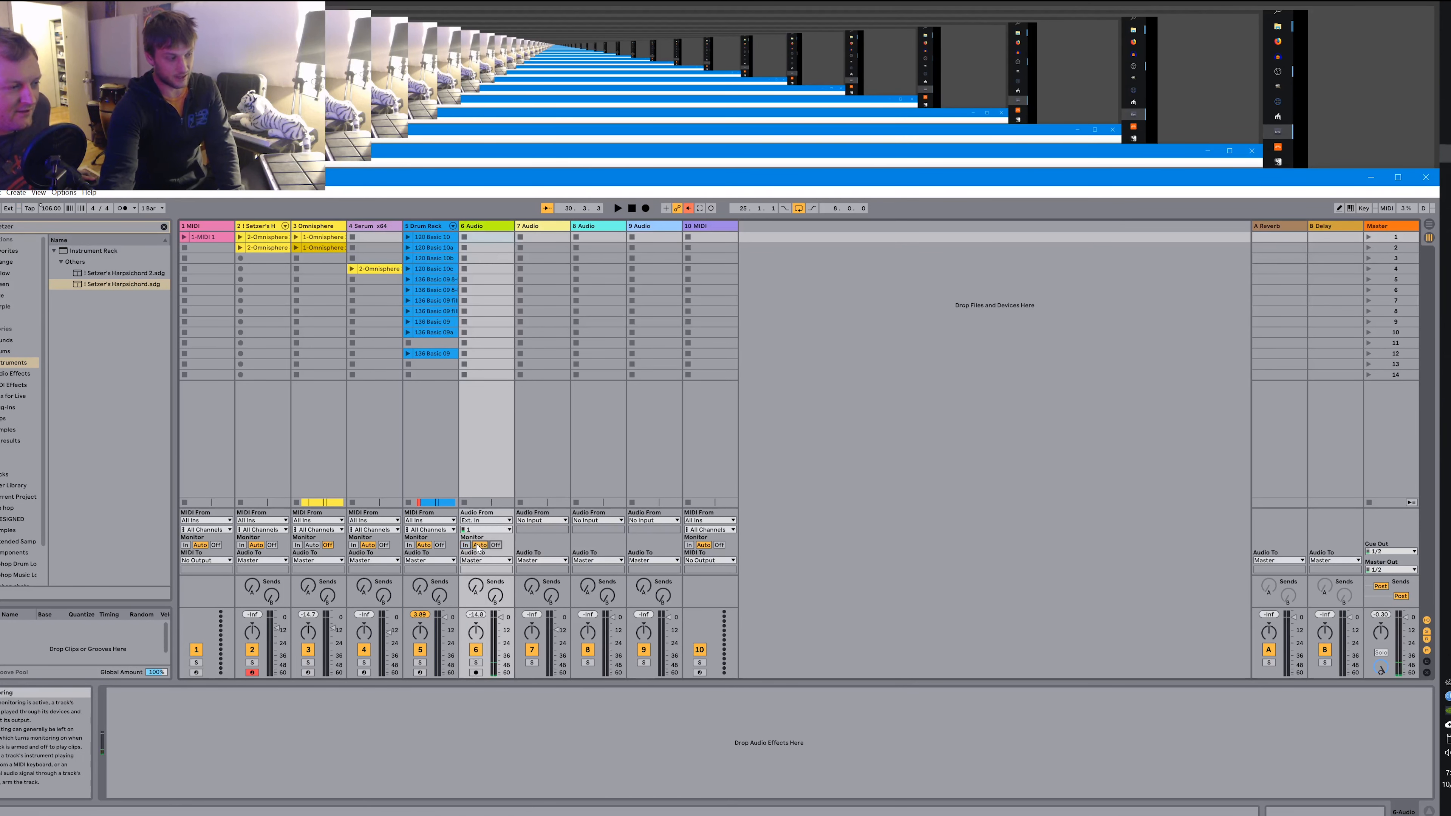
click(475, 672)
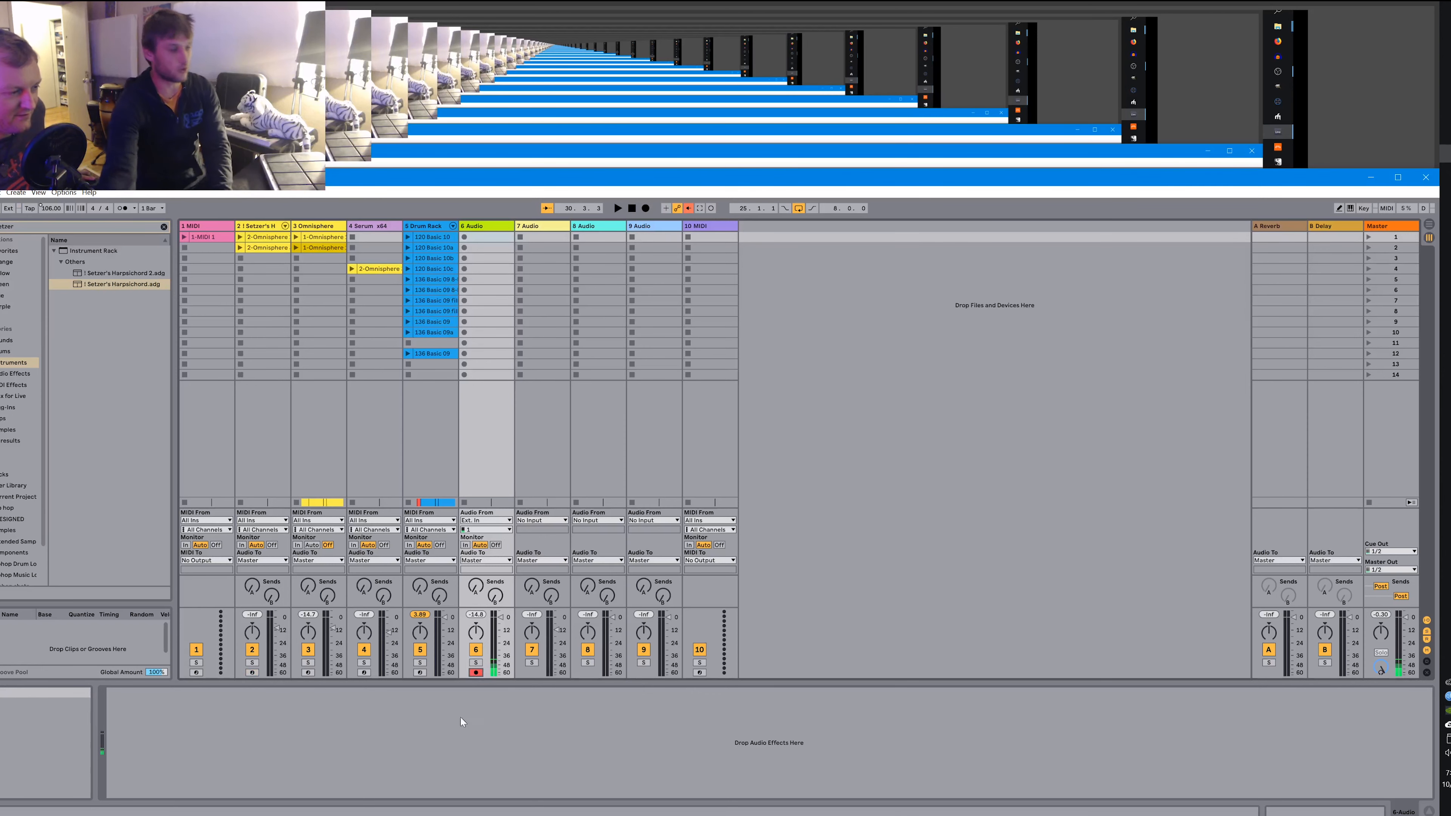
click(465, 545)
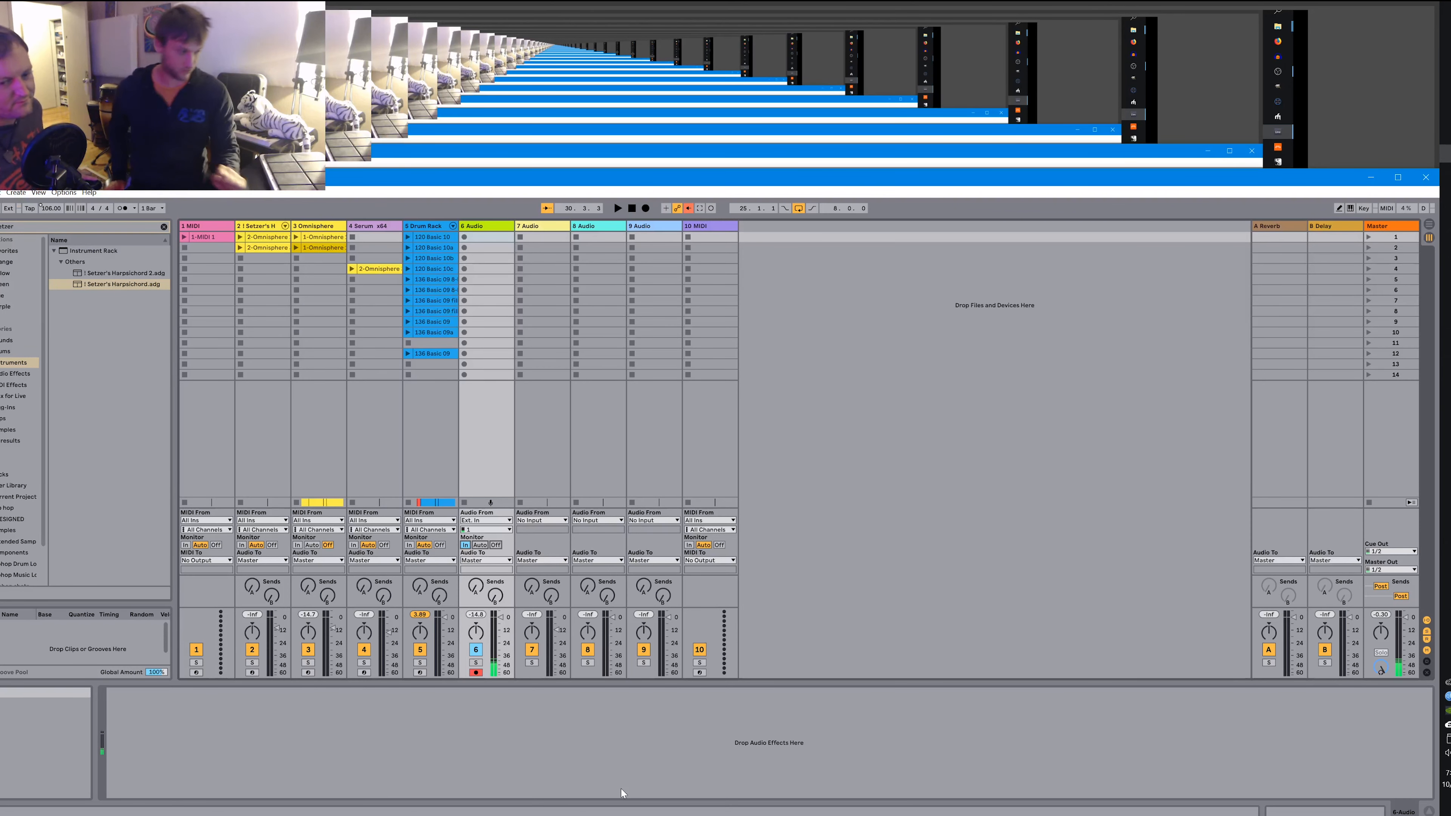
Route track 6's audio output to Sends Only and try out its Reverb send.
click(486, 560)
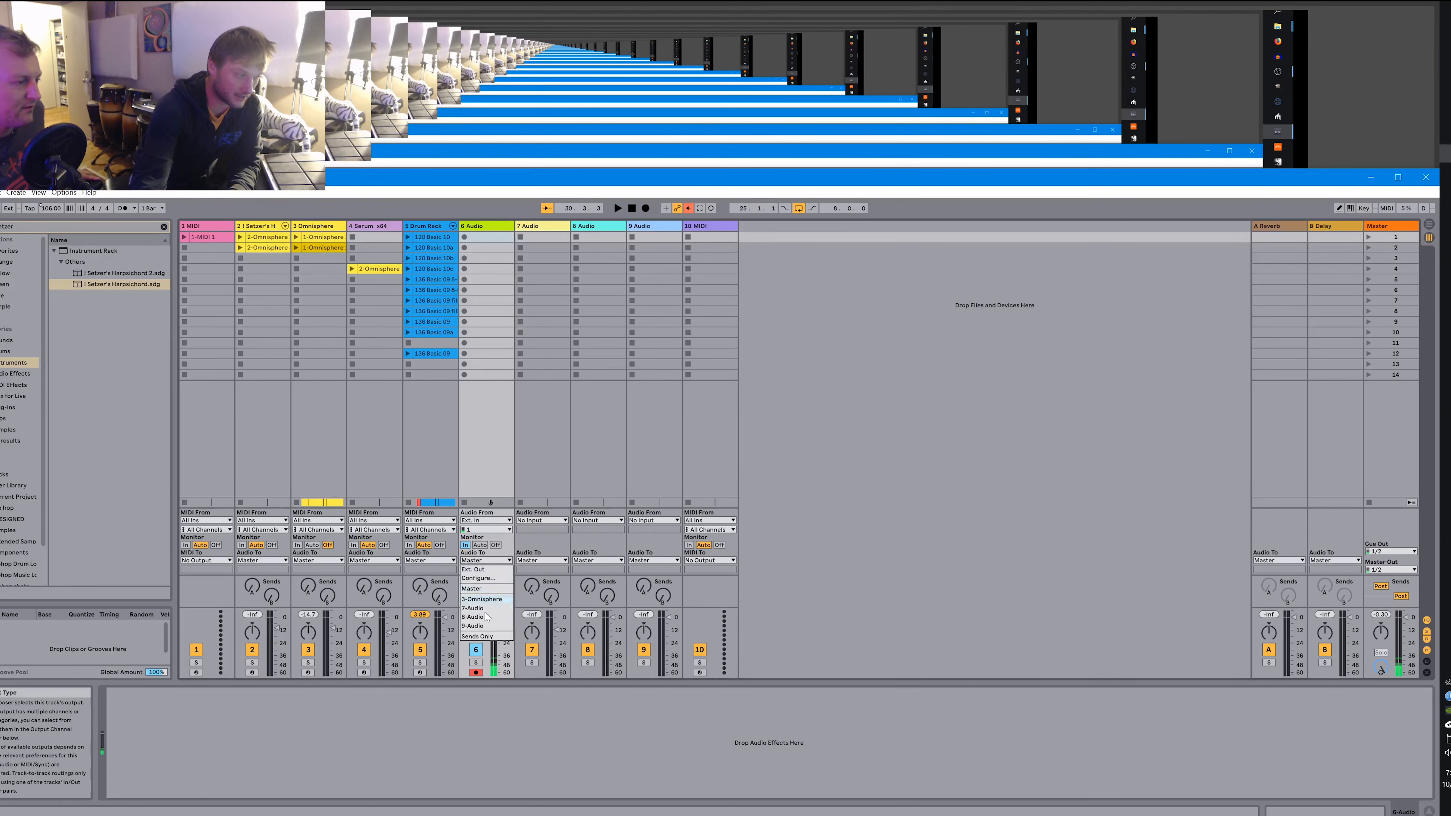
click(493, 637)
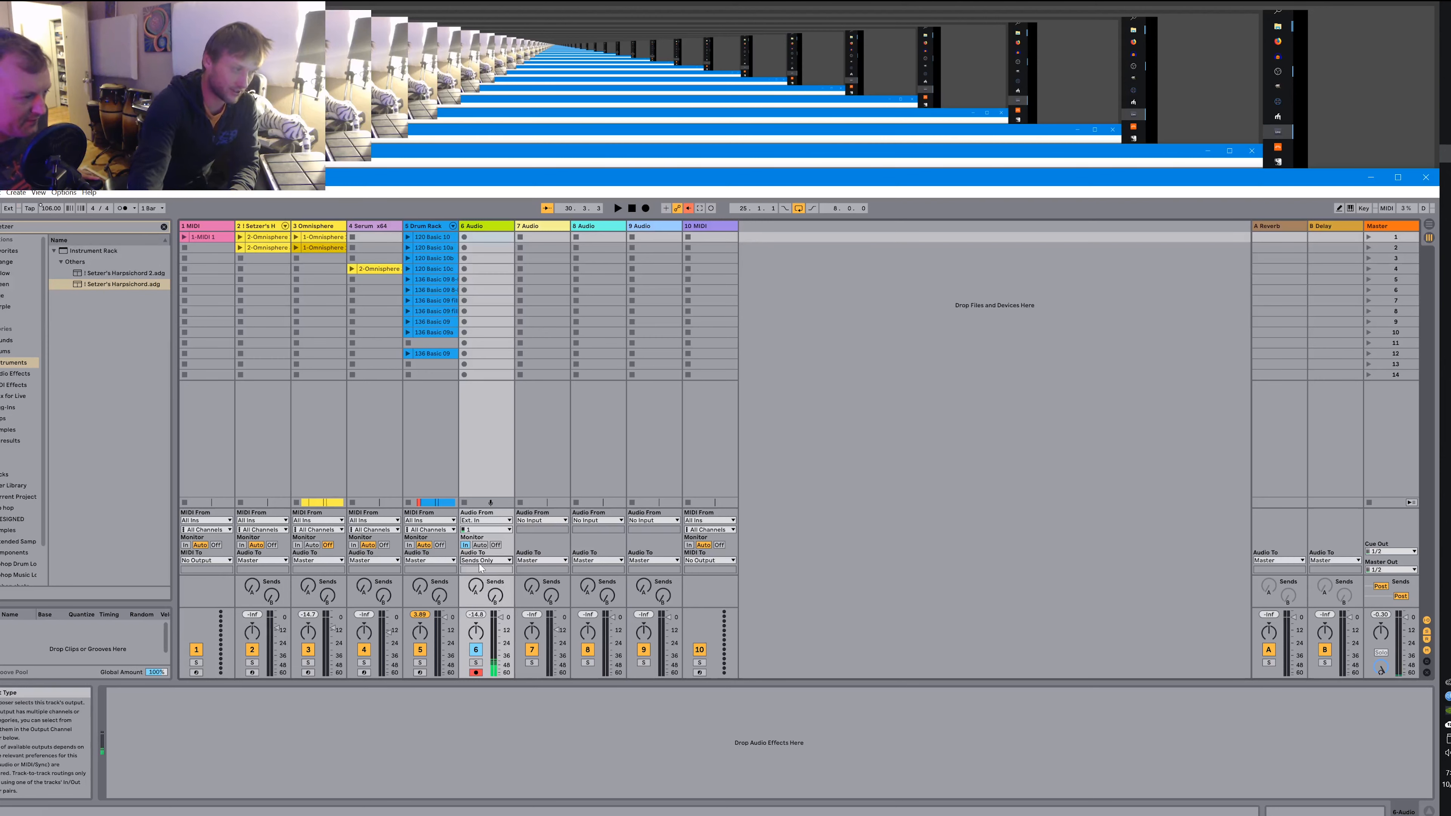
drag(475, 586, 483, 595)
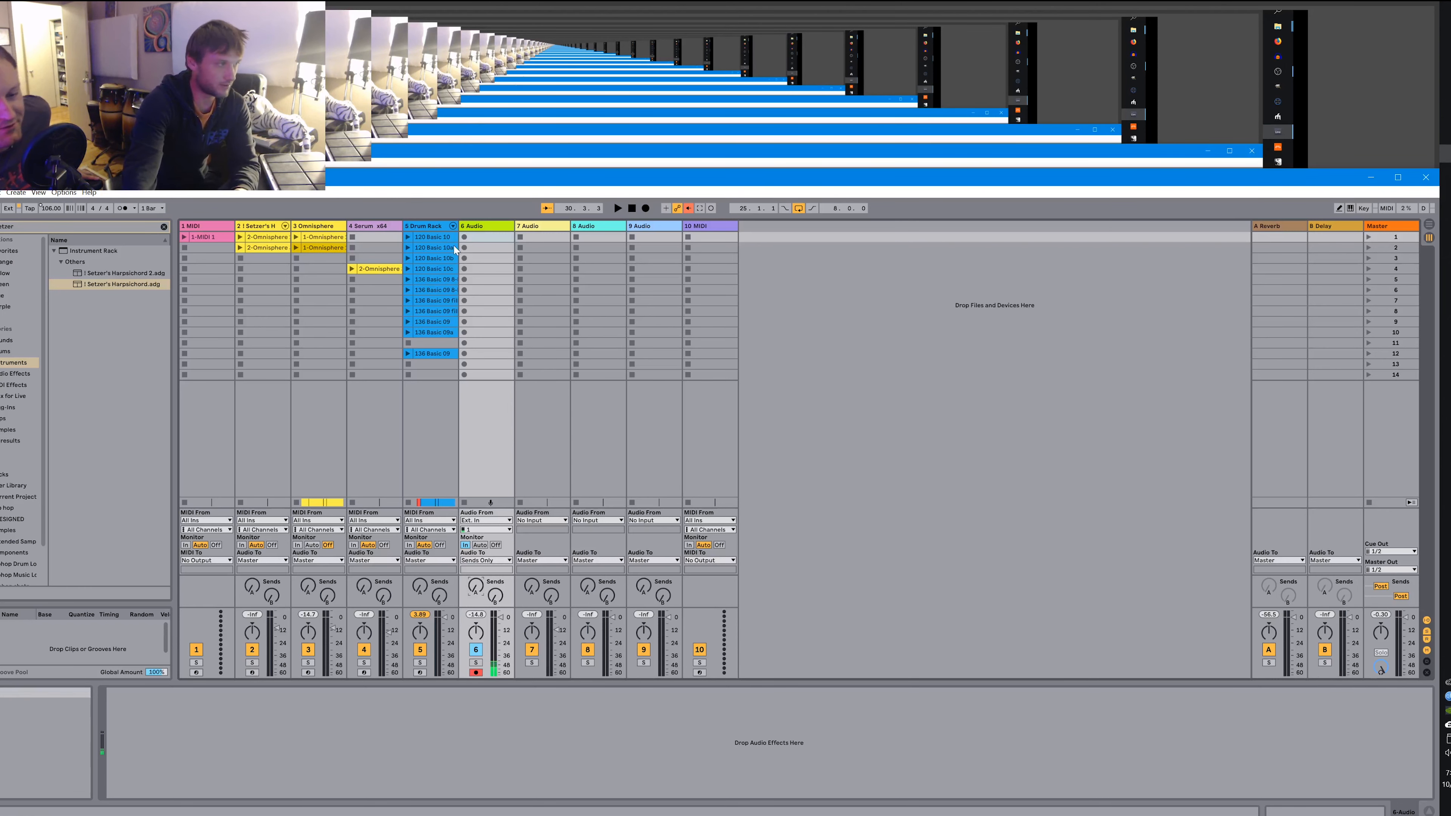
Record a live audio take into the first clip slot of track 6 Audio.
click(465, 239)
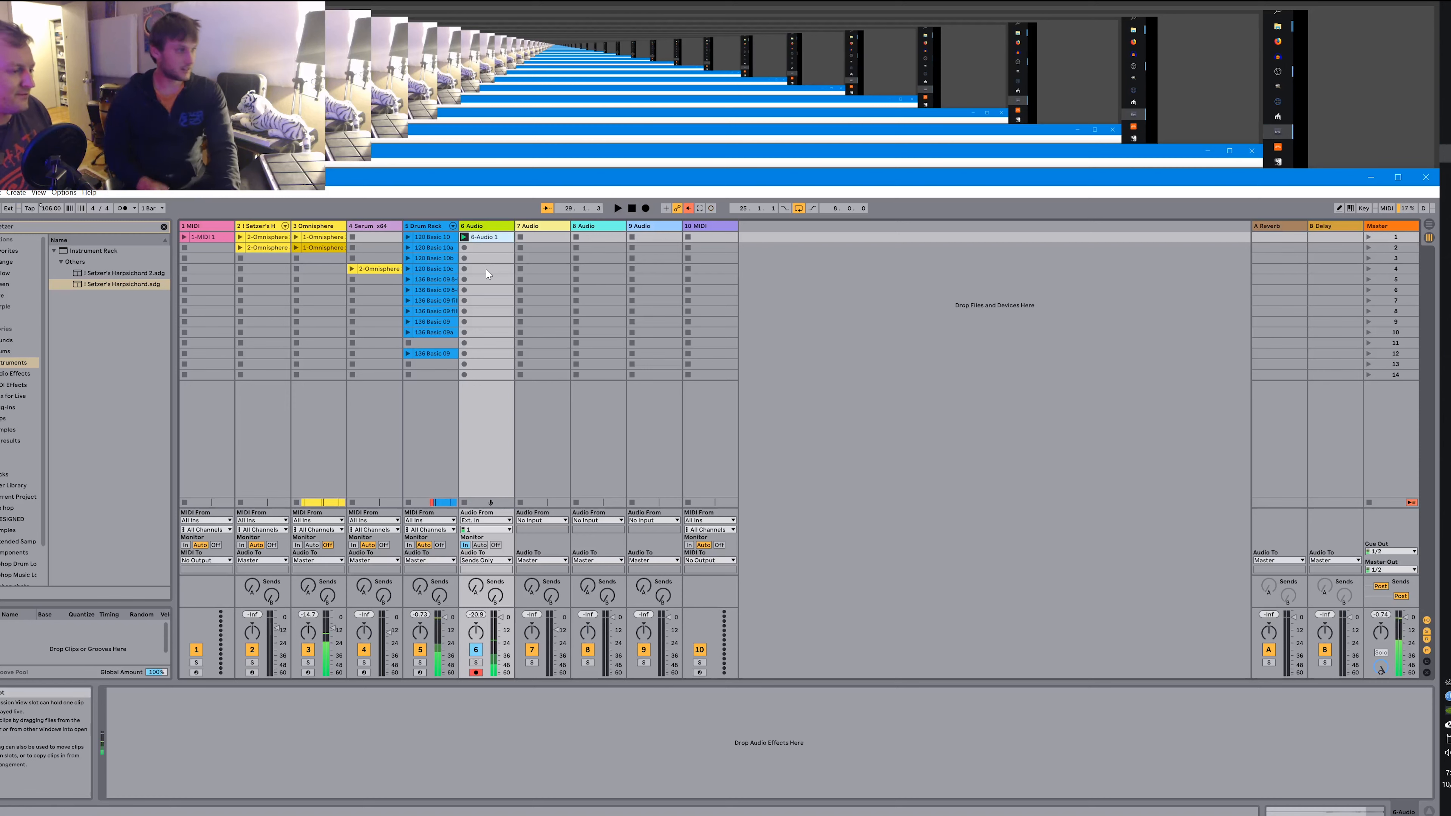
click(488, 237)
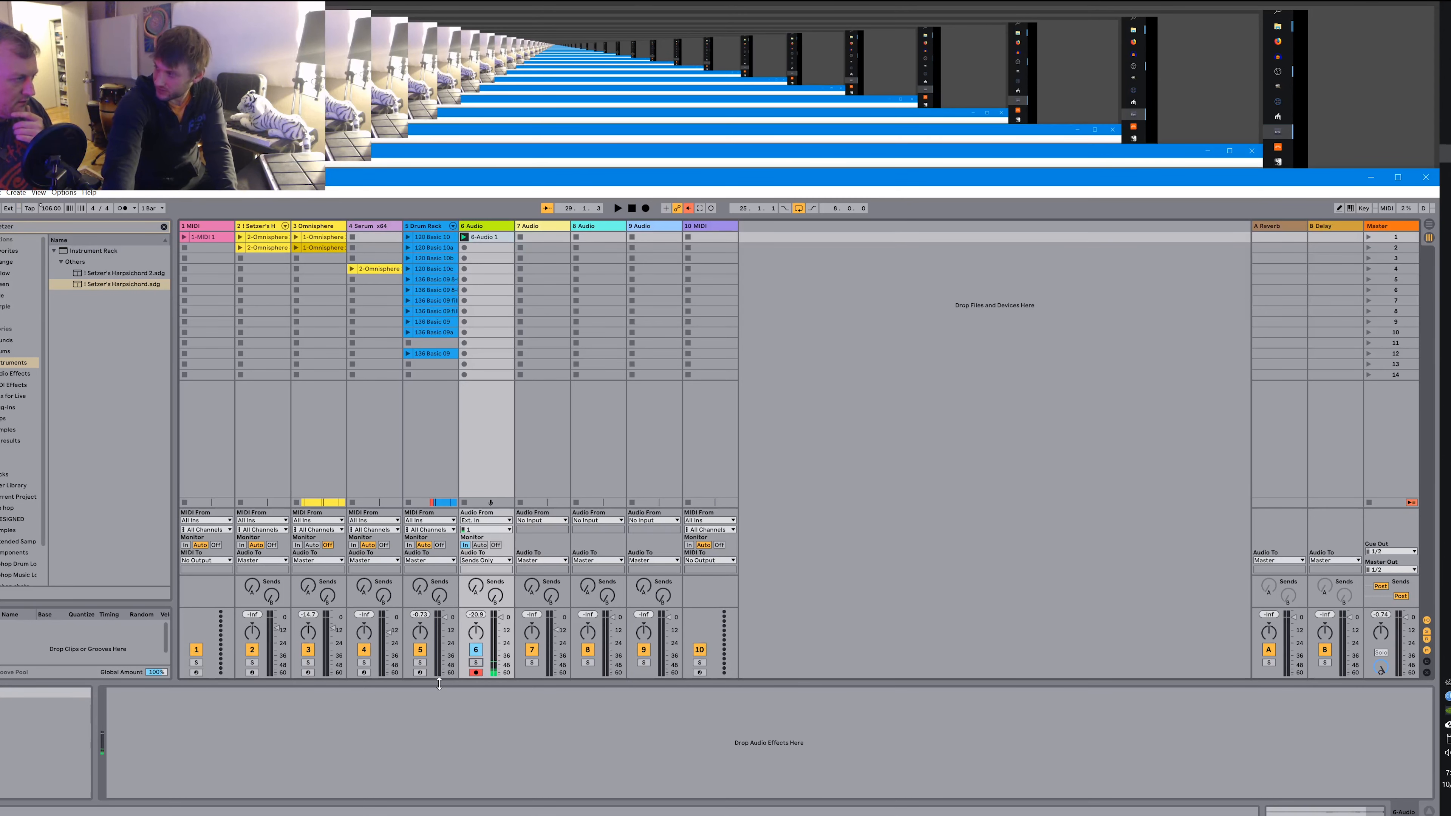
click(123, 210)
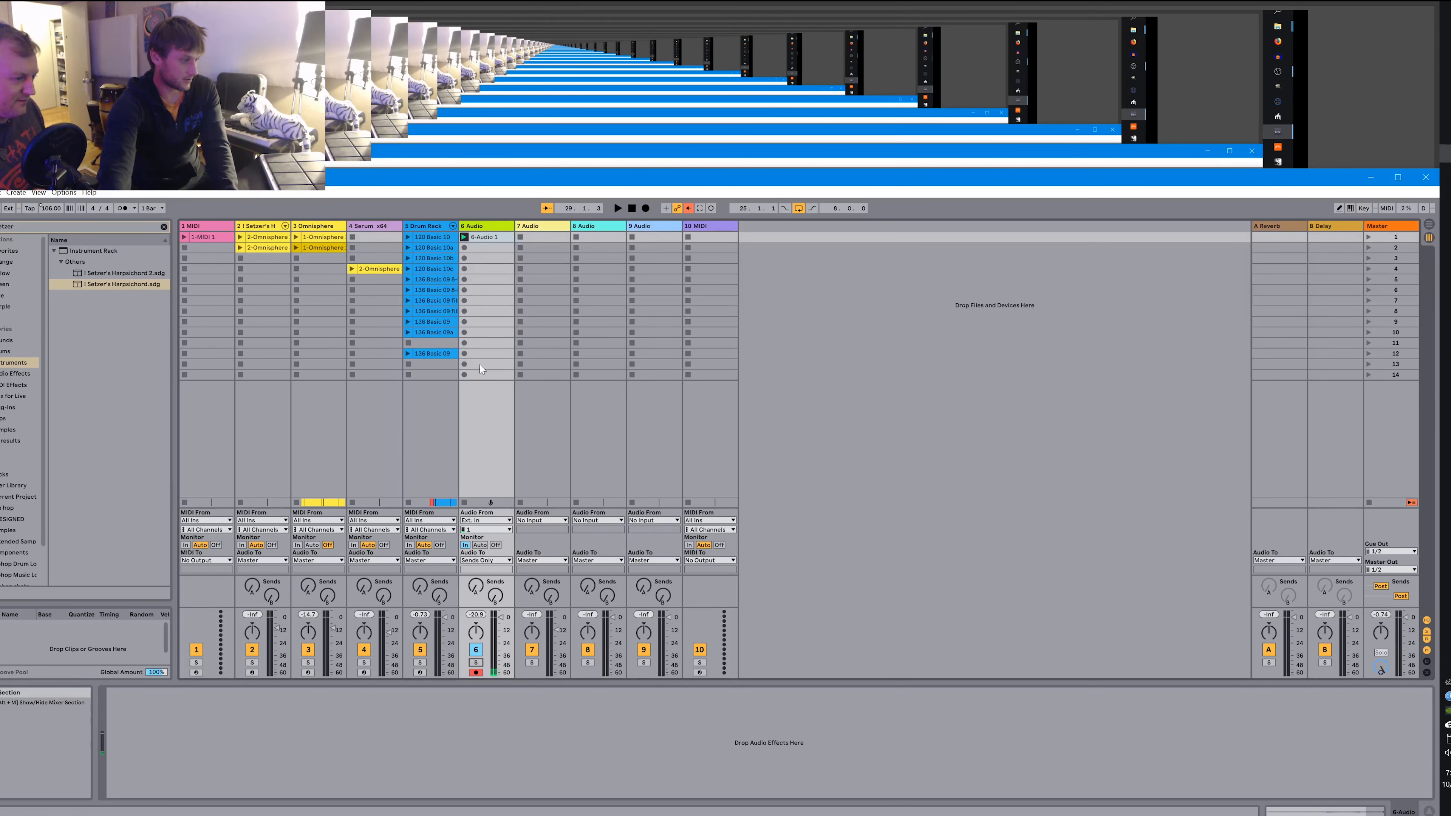
Solo track 6 Audio and record a second take into its second clip slot.
click(479, 662)
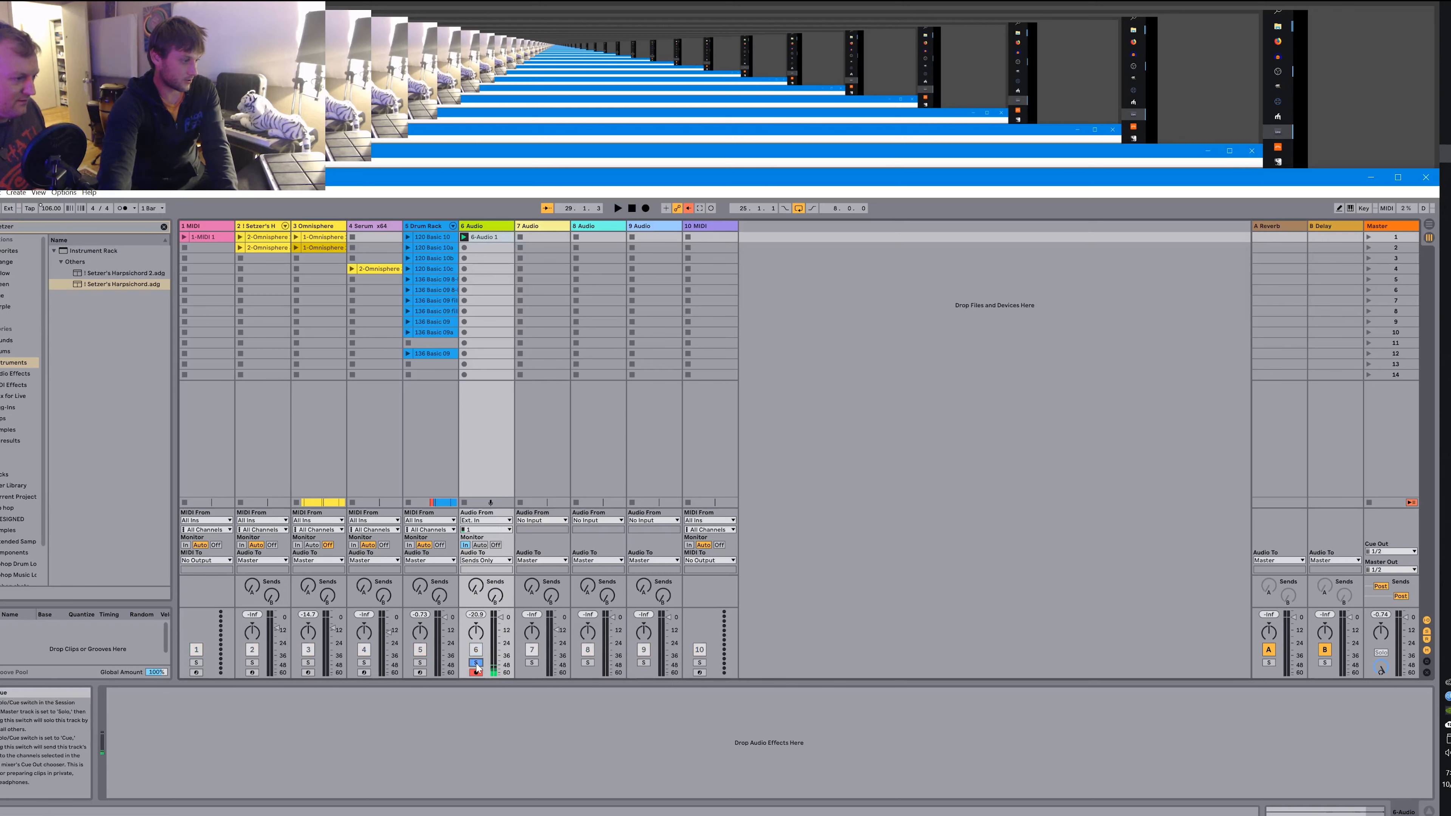
click(465, 248)
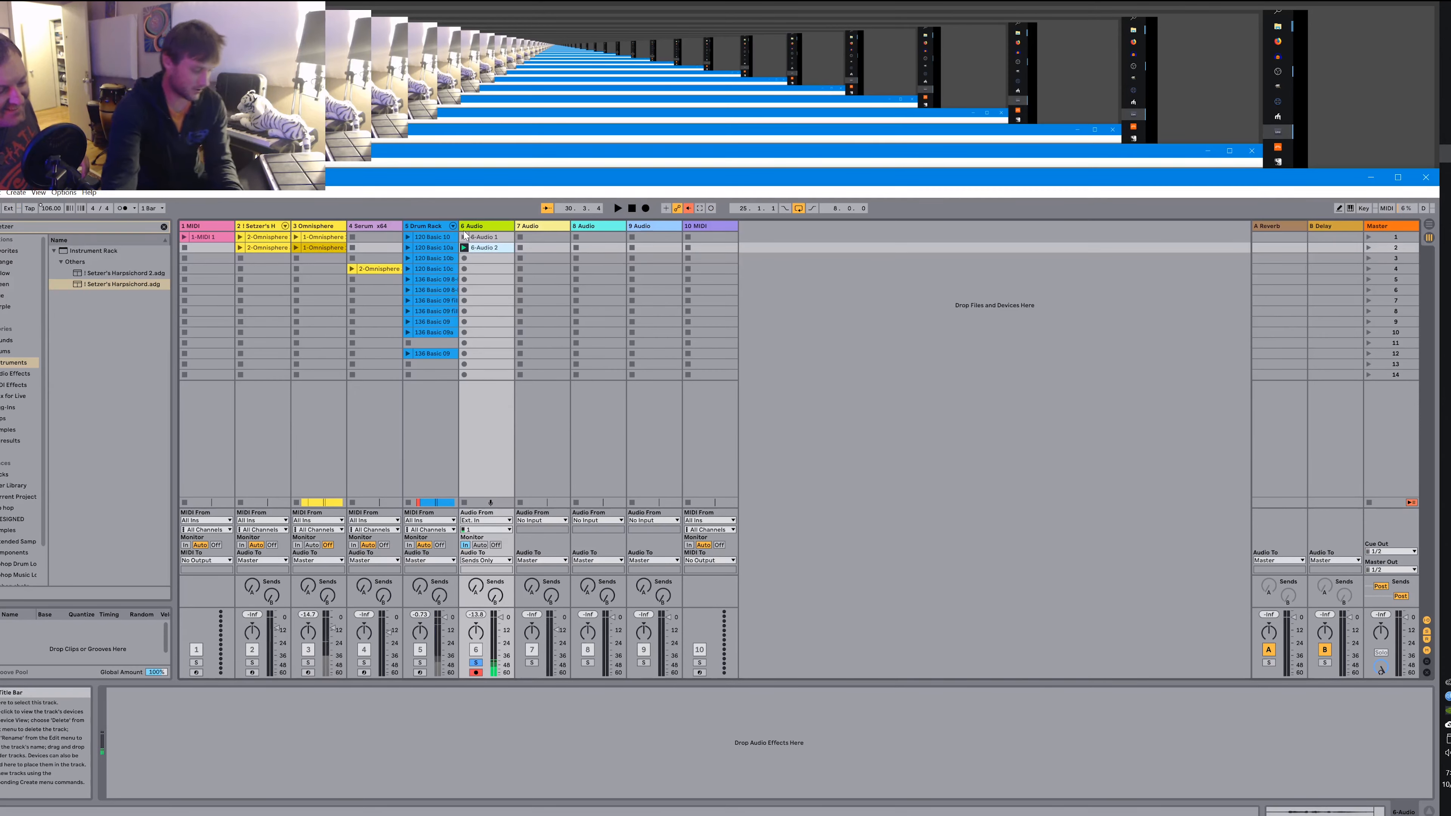
key(space)
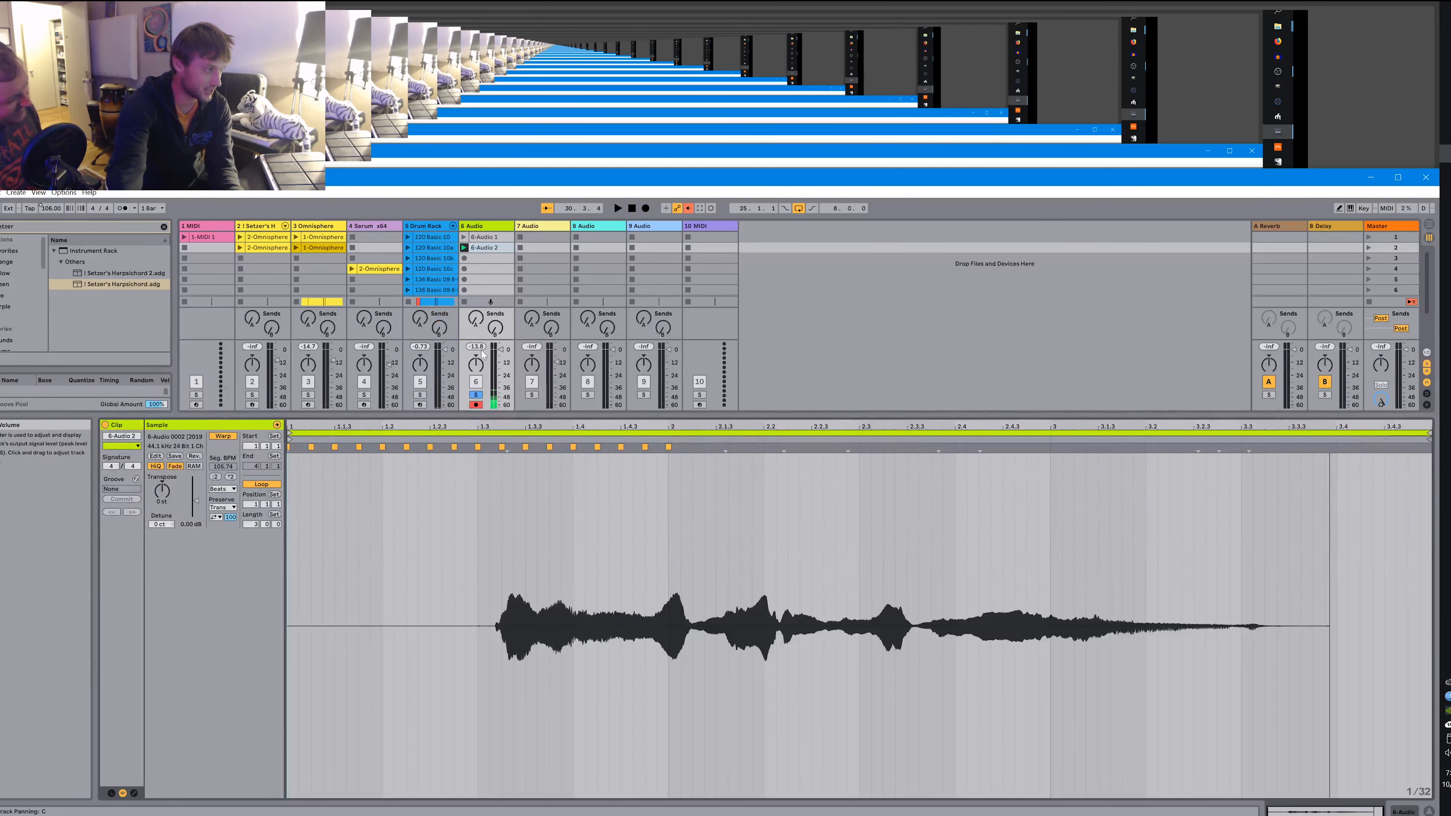
click(478, 339)
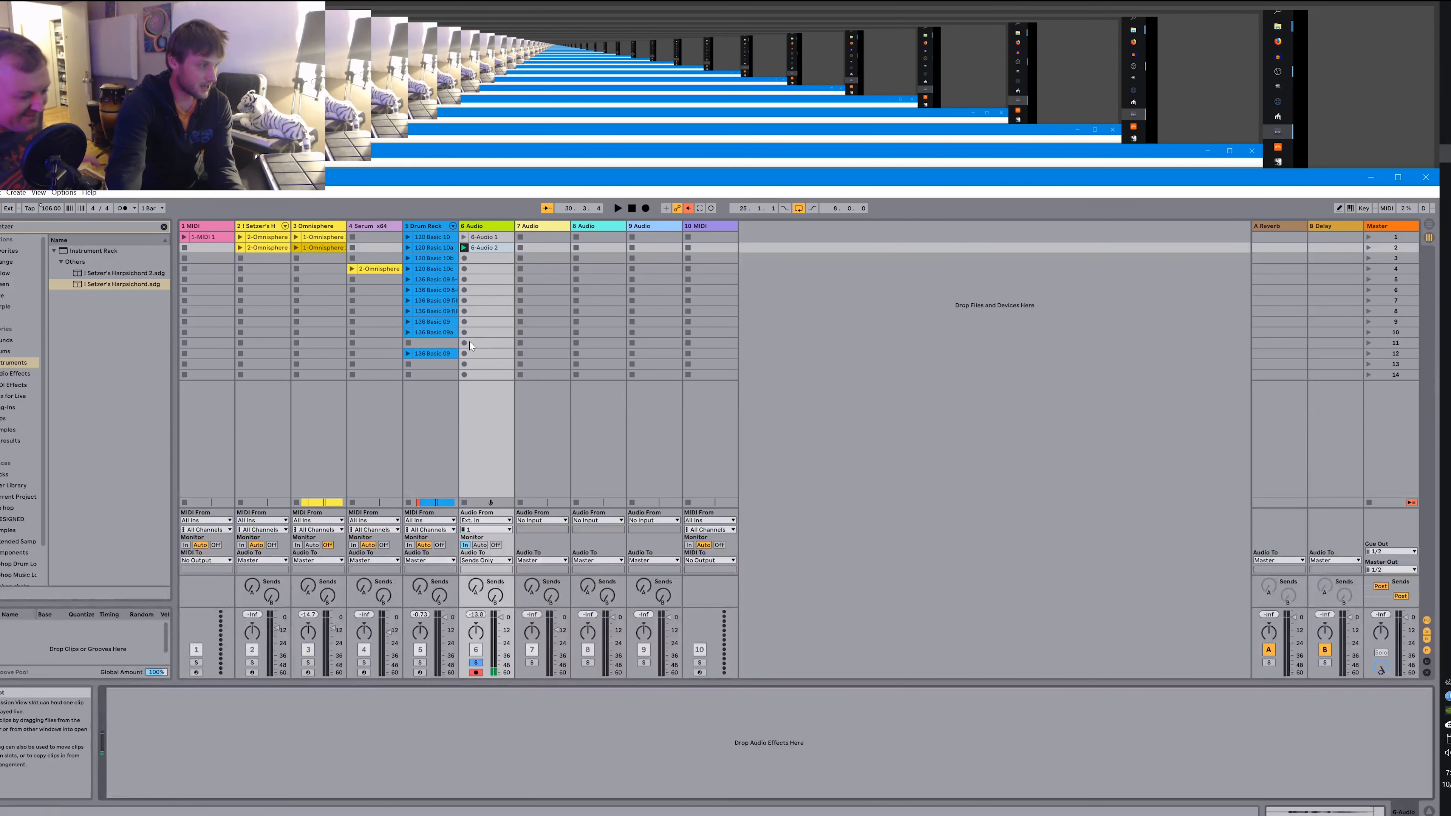
Set track 6's monitoring to Auto and its output to Master while auditioning the second take.
click(479, 545)
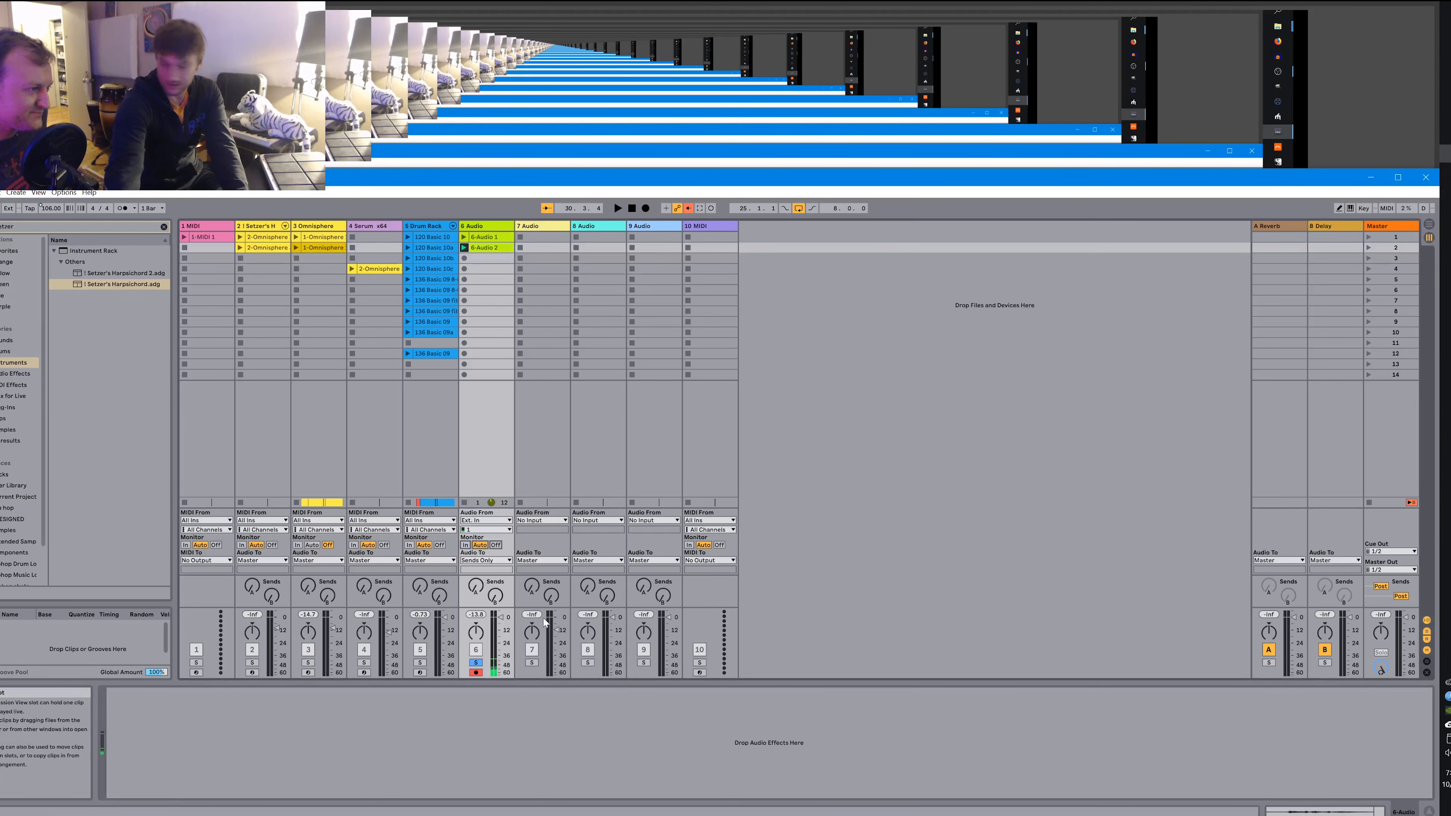
click(463, 248)
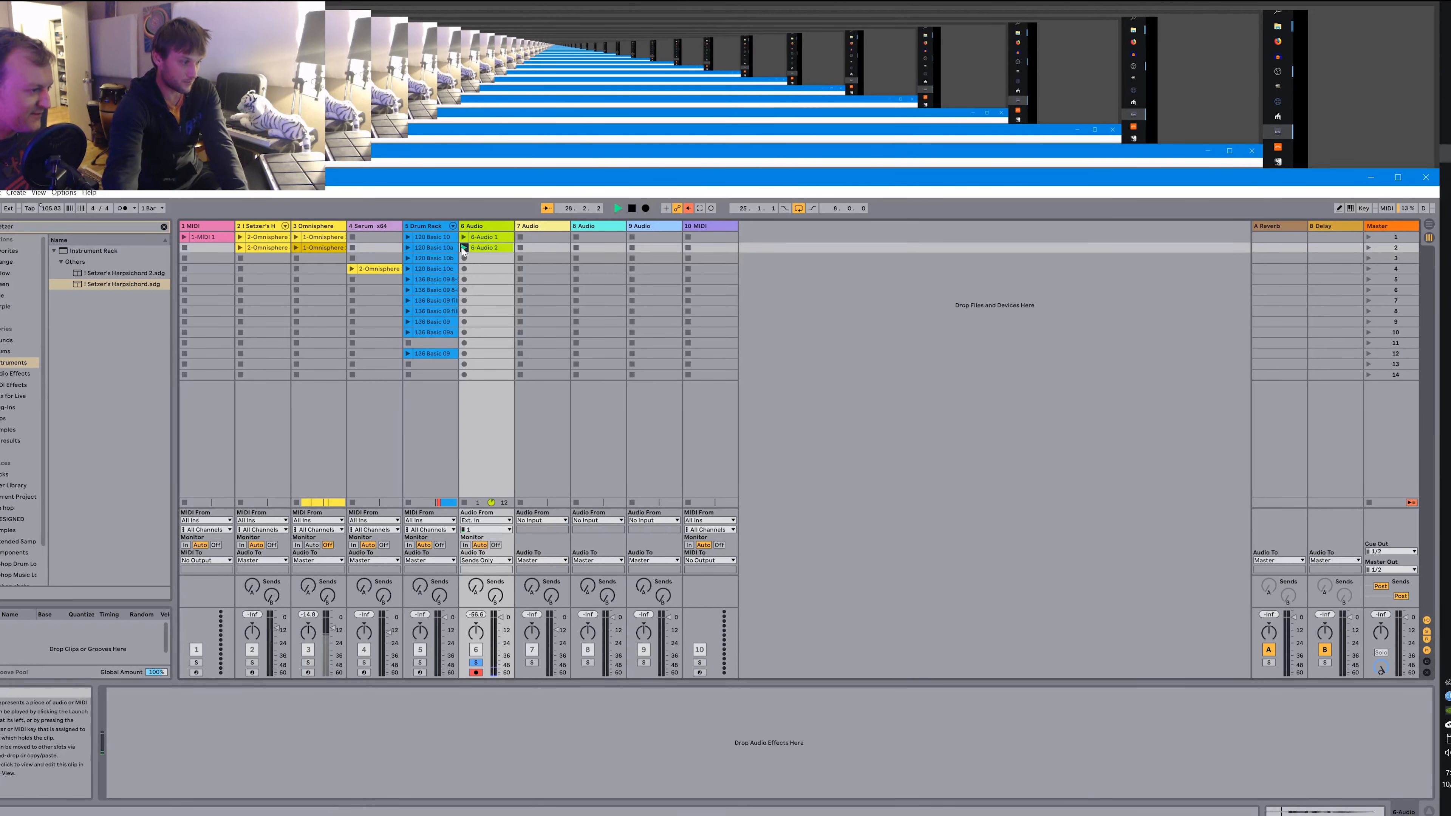
click(488, 561)
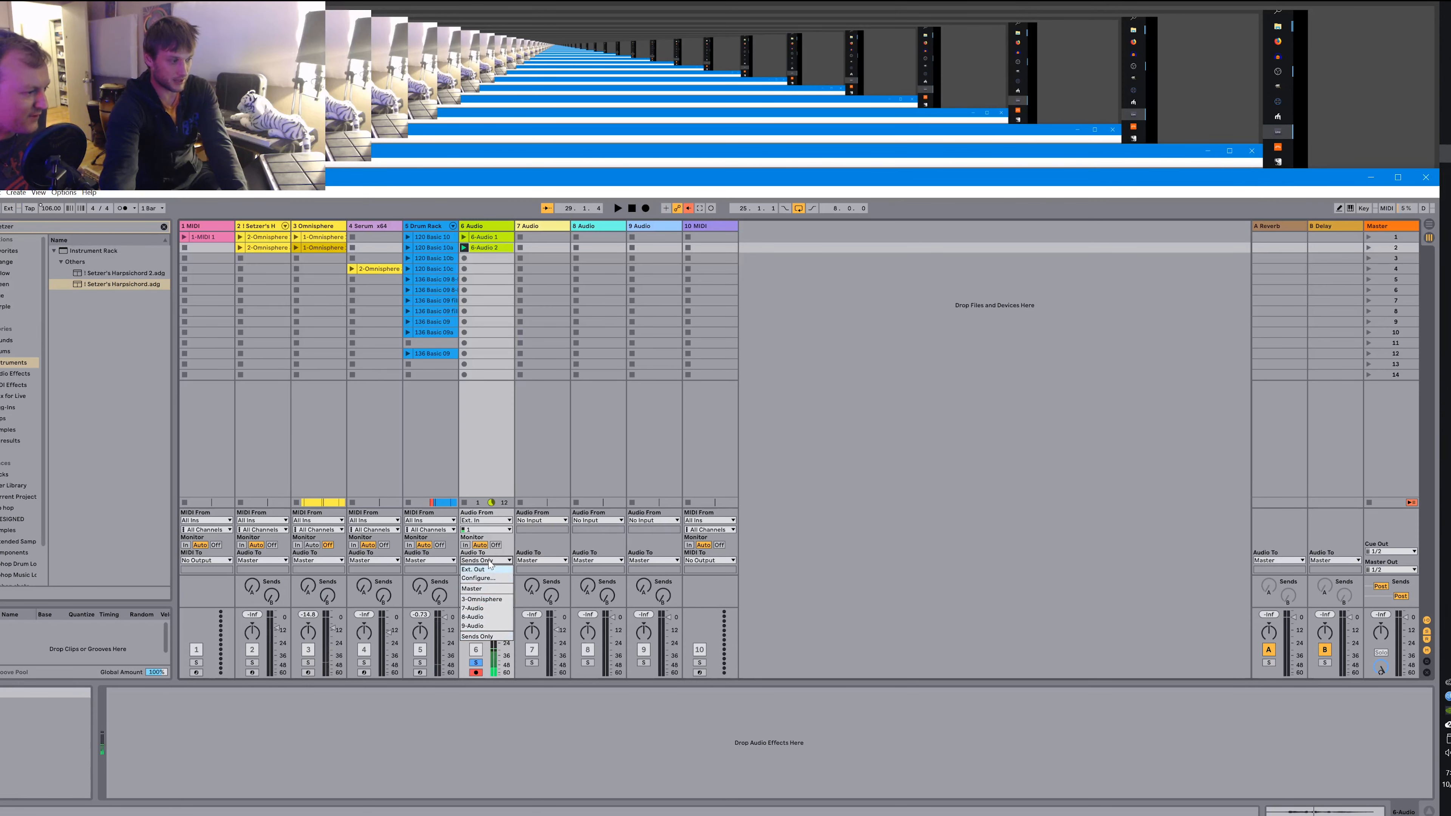
click(487, 589)
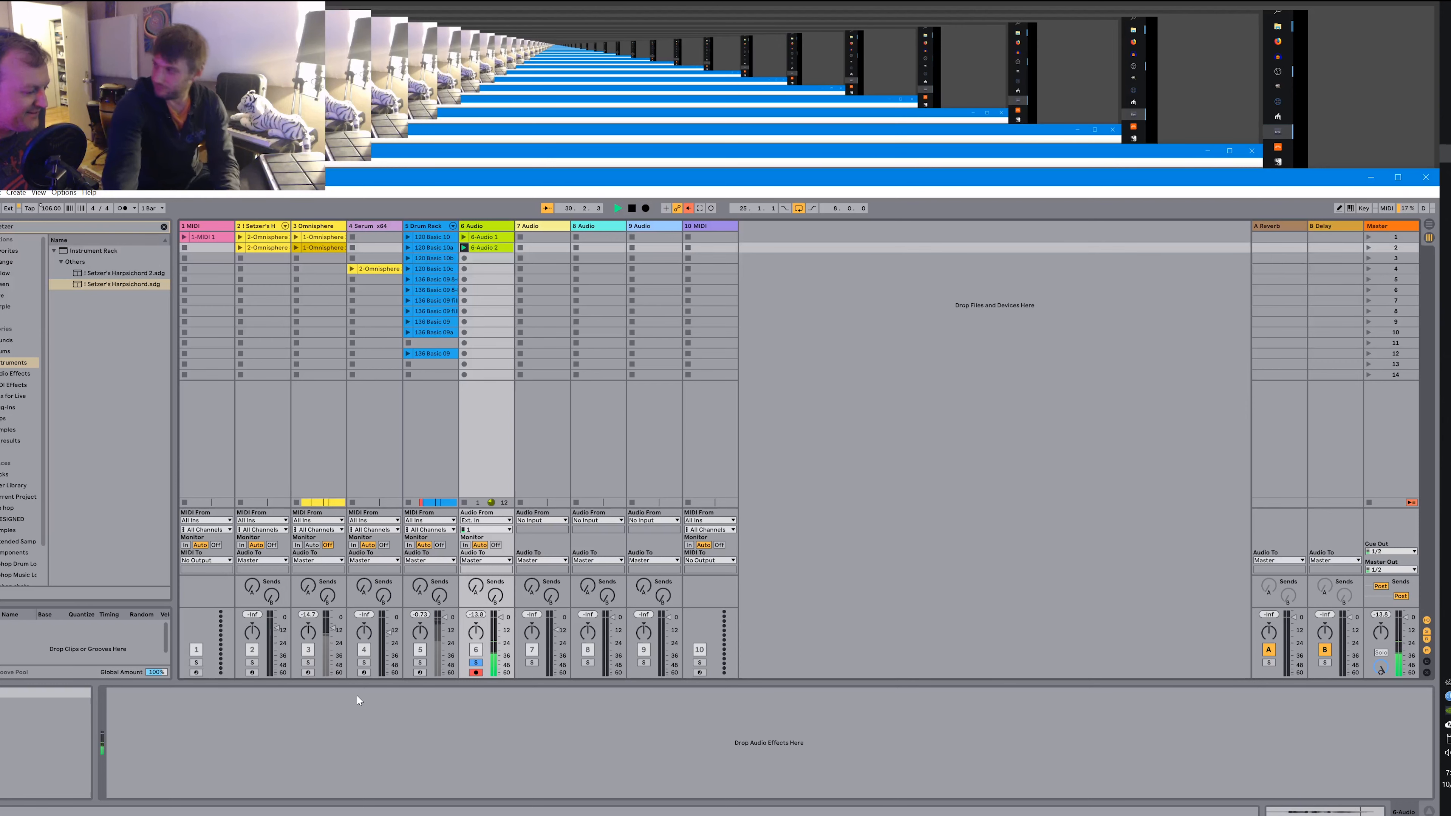
key(space)
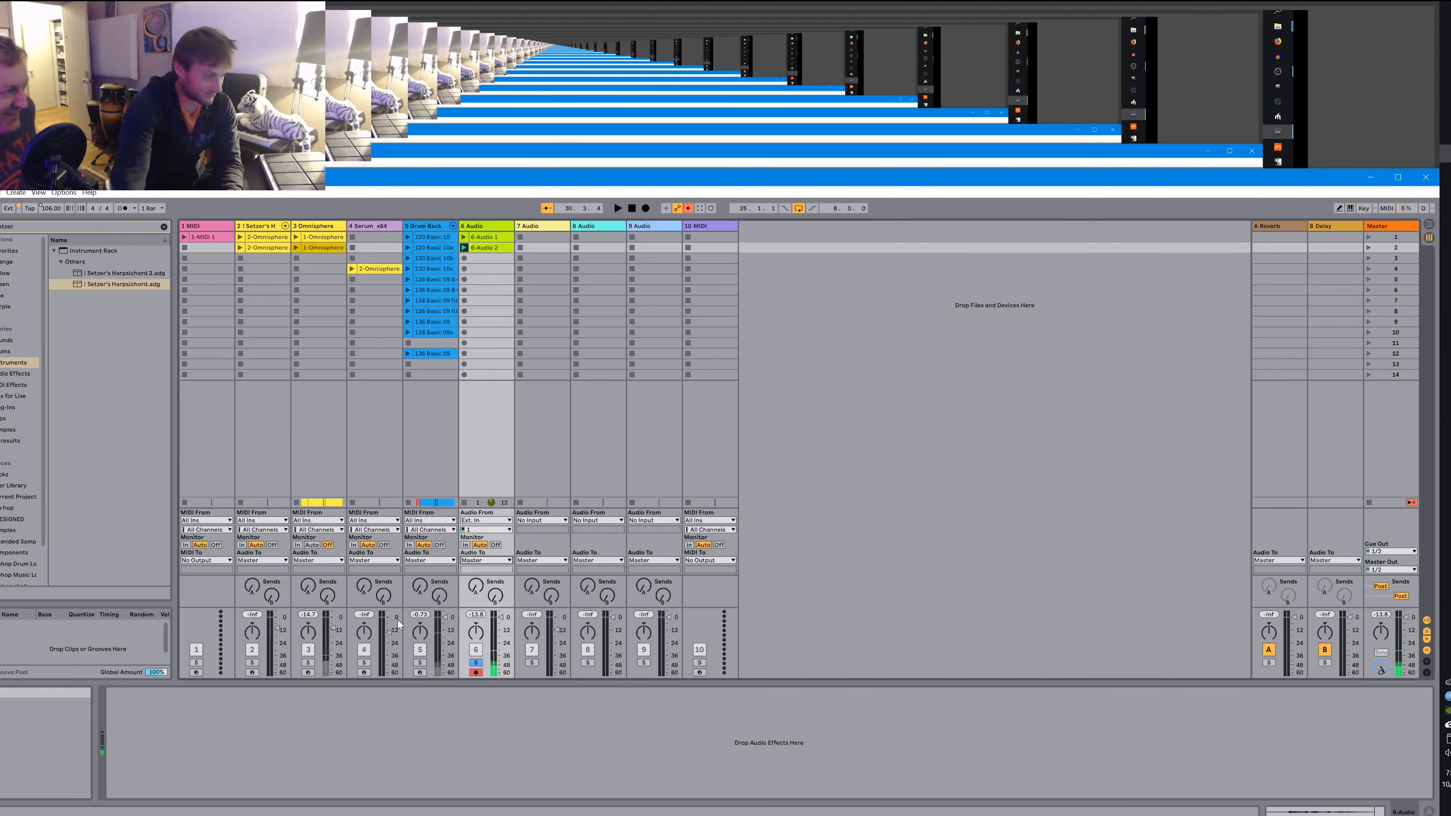
Insert the Blackhole reverb on track 6 Audio and set its Size to 33.
right_click(500, 228)
right_click(500, 228)
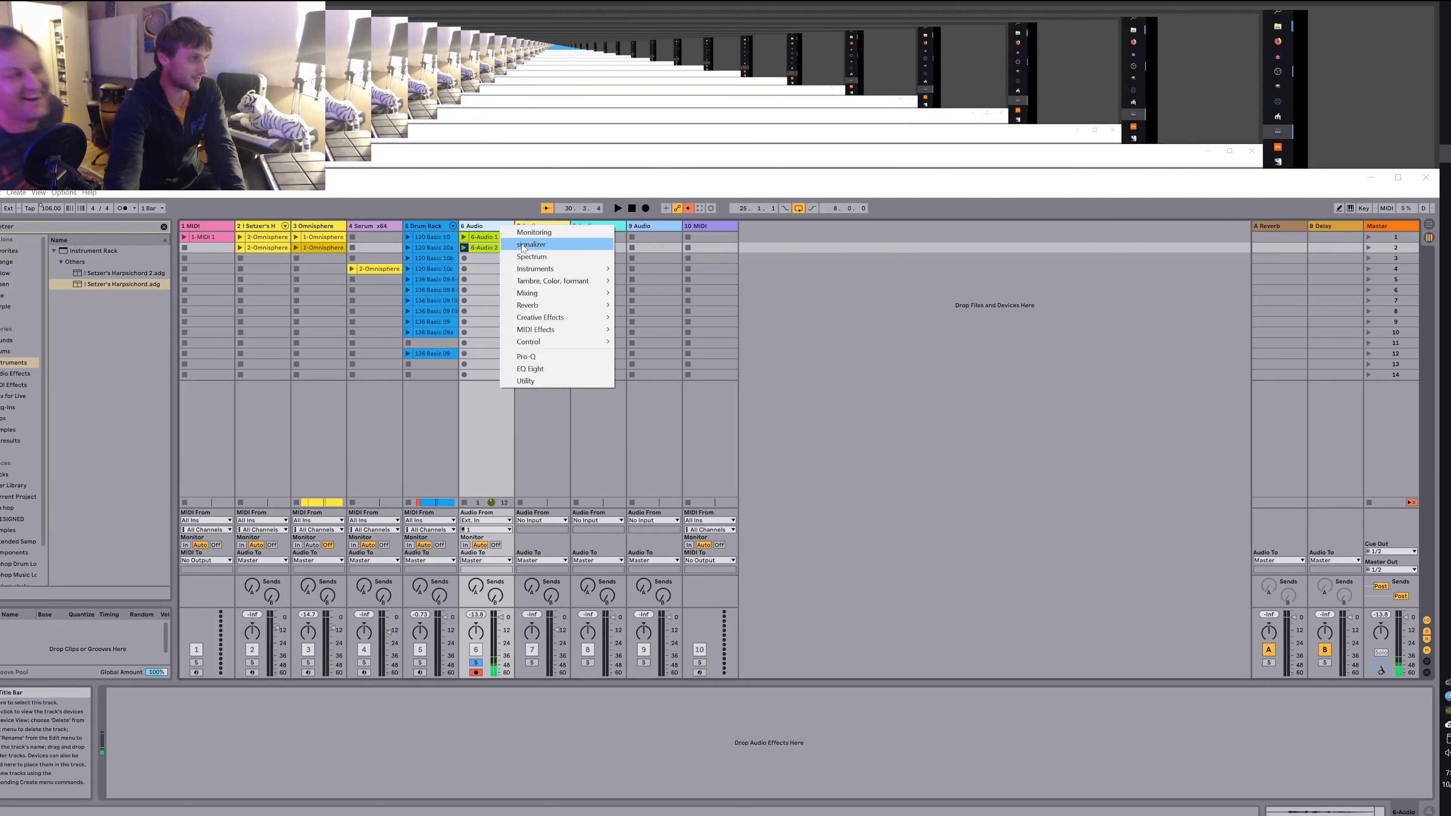
mouse_move(536, 305)
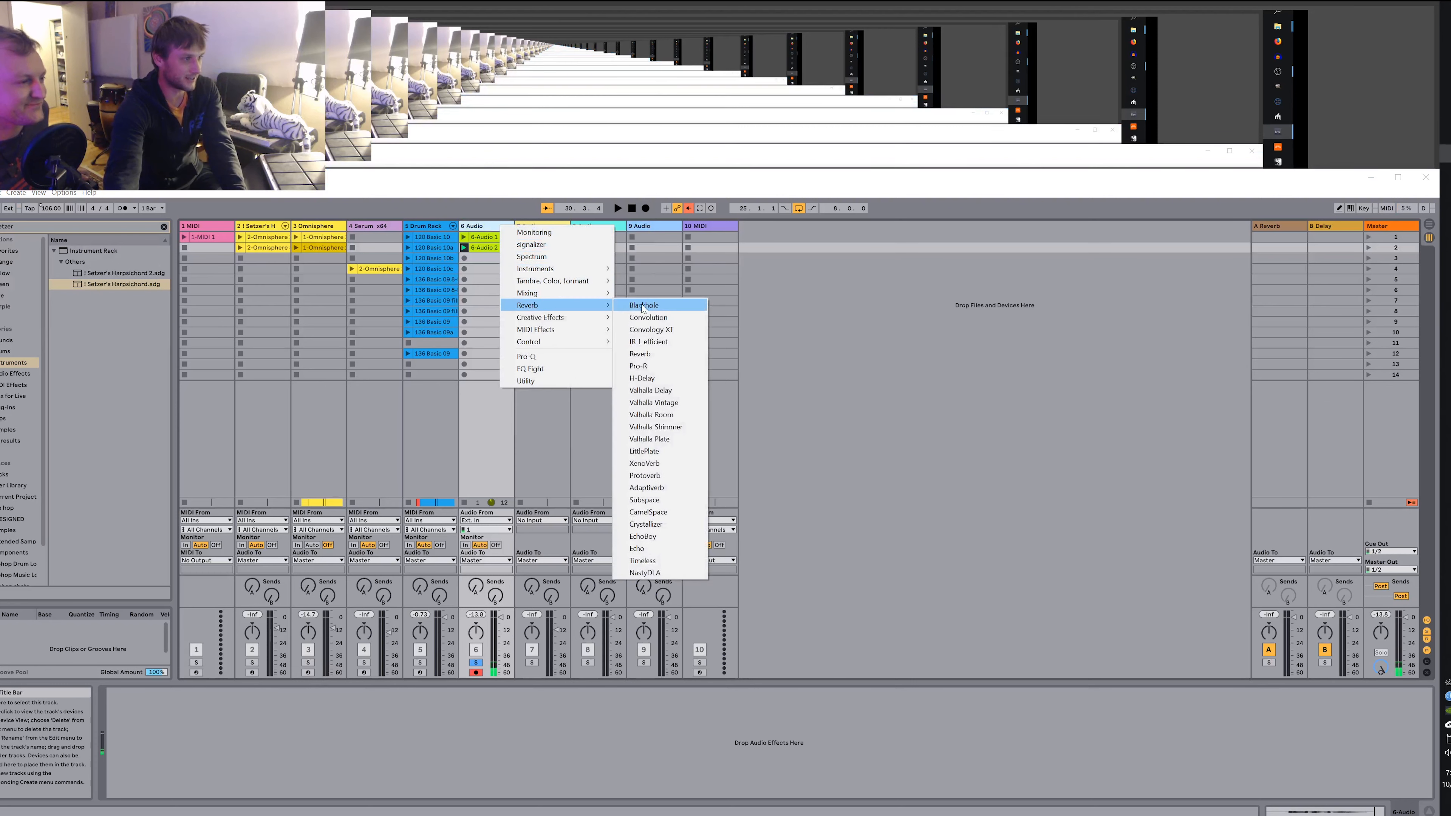
click(666, 303)
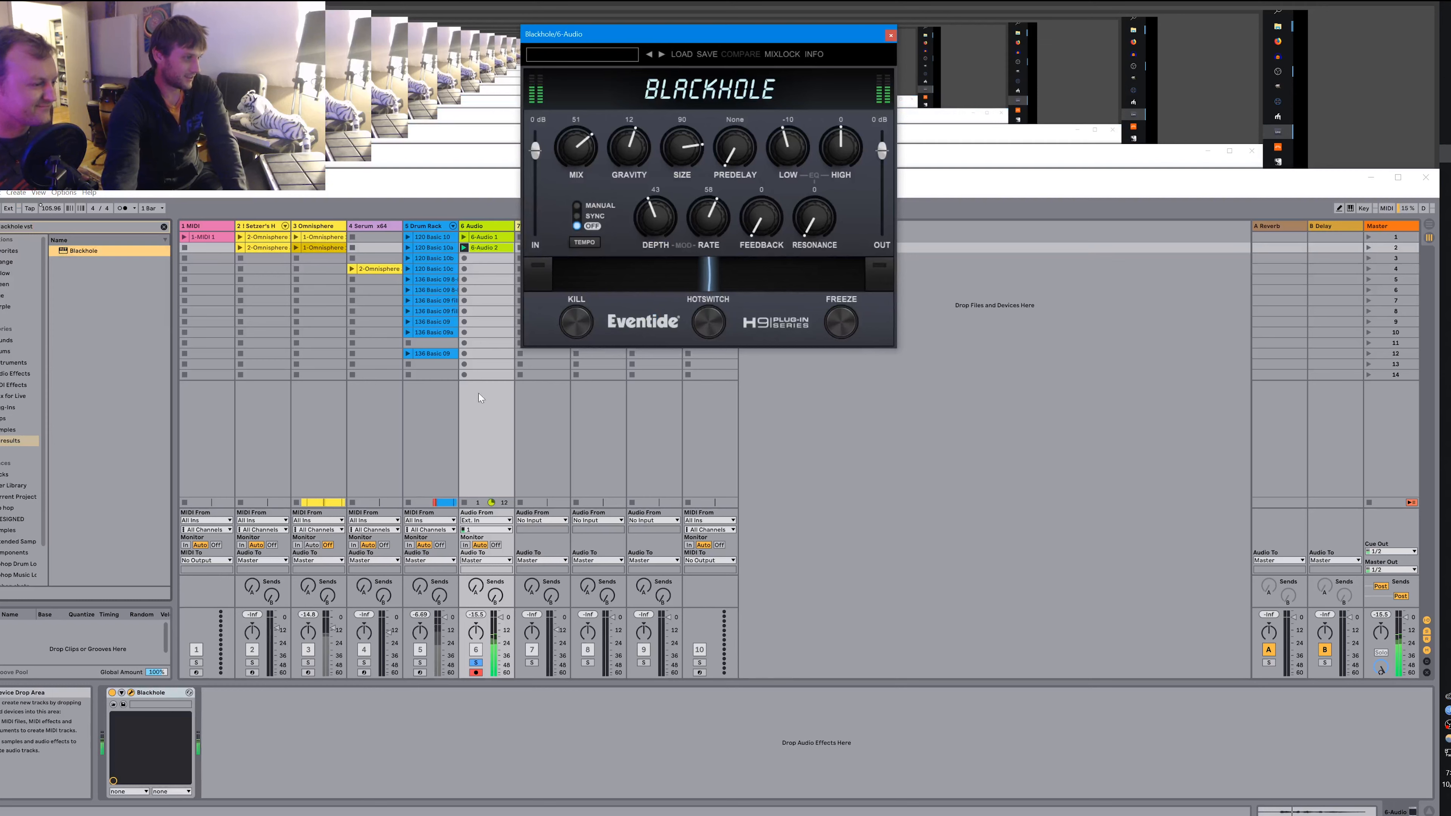
drag(678, 150, 685, 203)
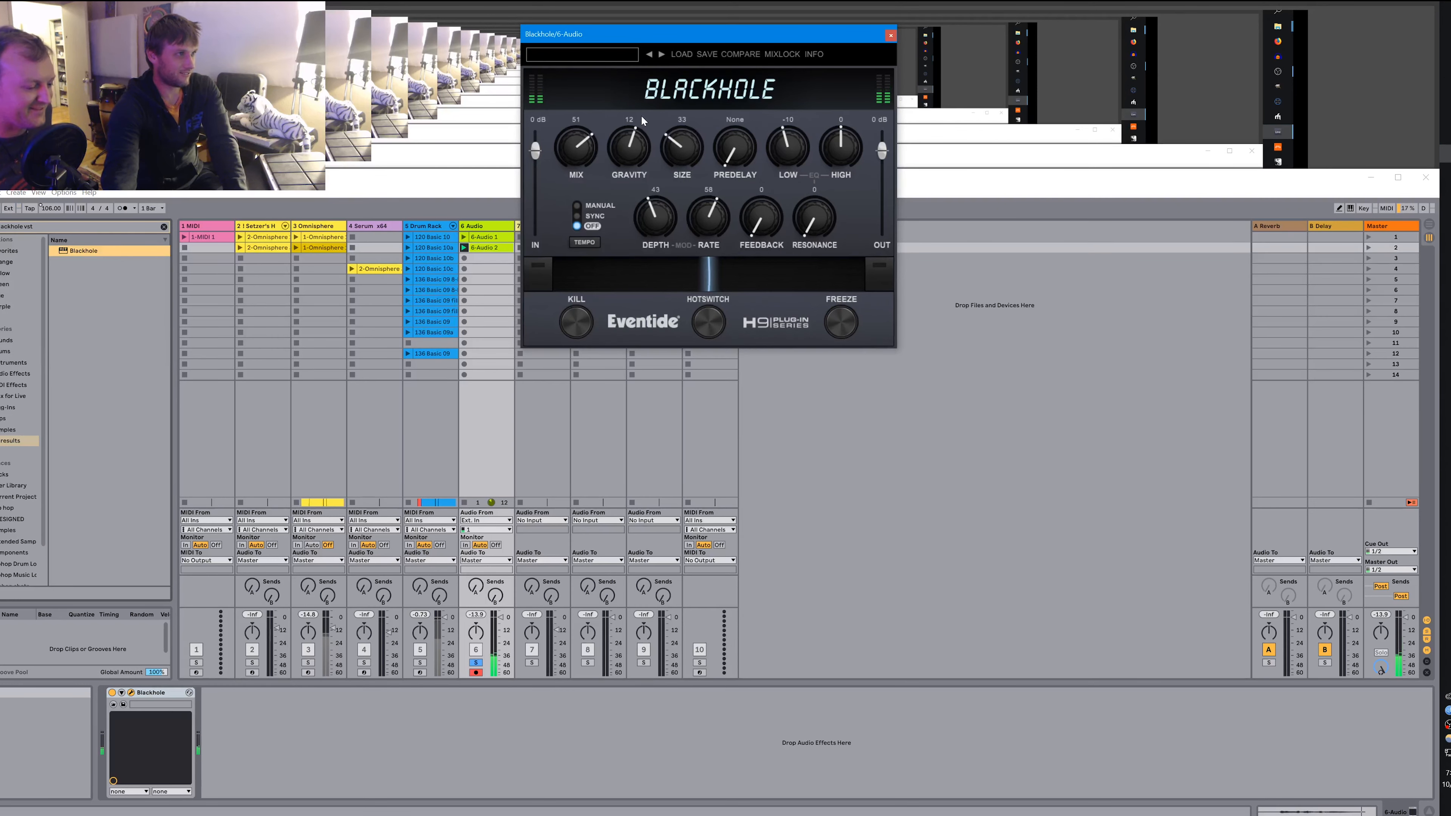
click(890, 35)
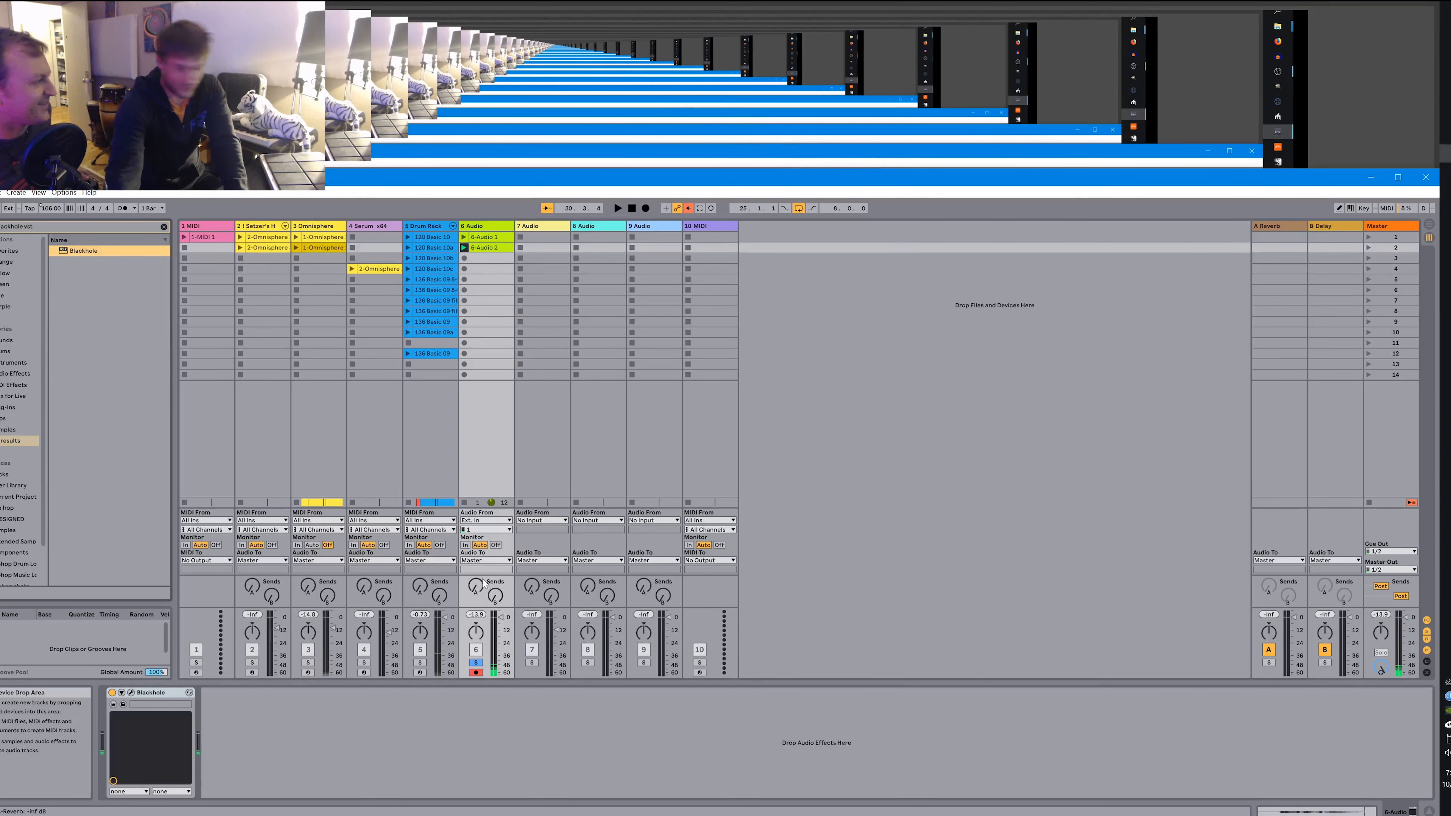
Delete the Blackhole reverb from track 6 Audio.
click(144, 695)
key(Delete)
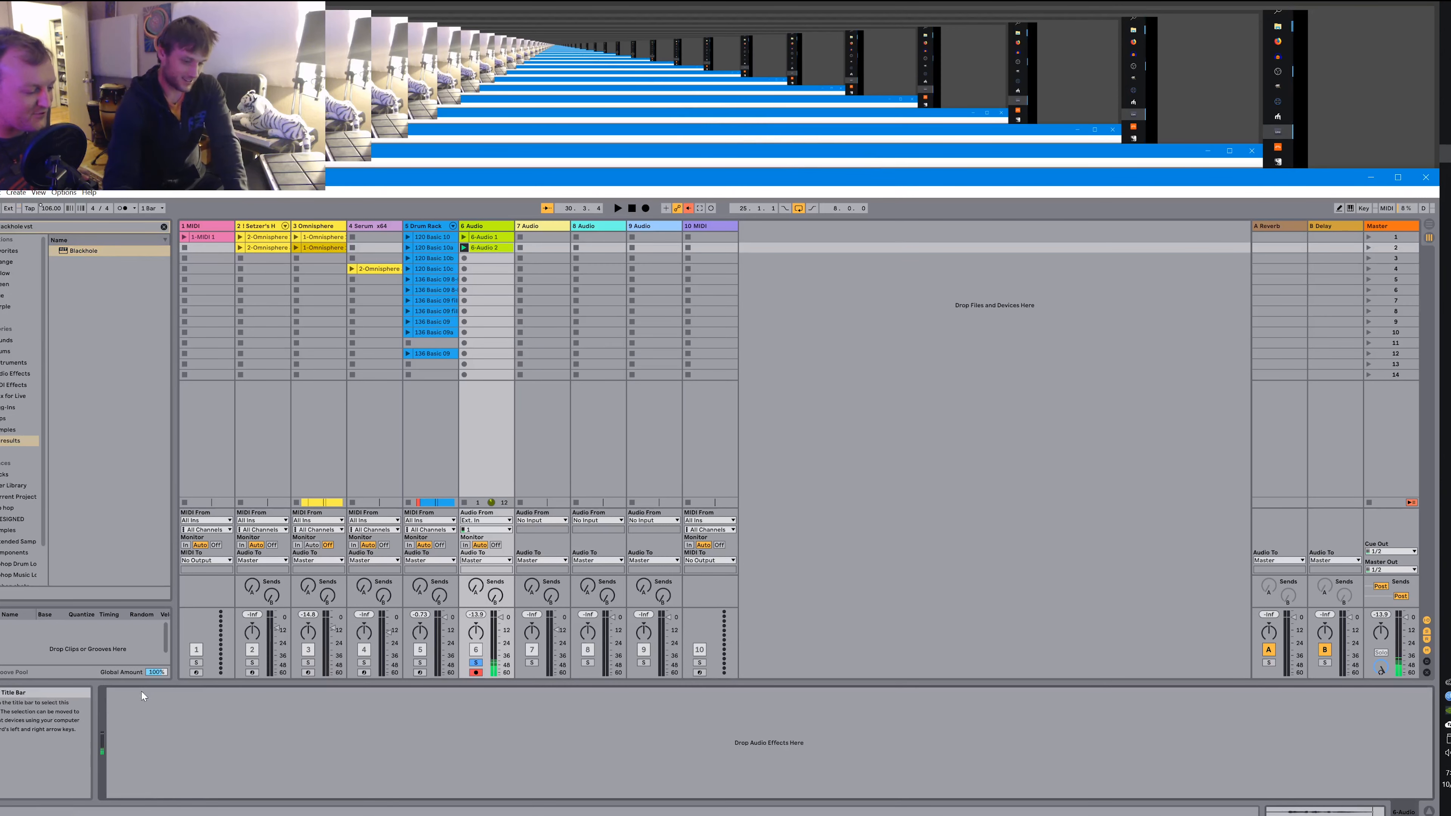
right_click(465, 226)
click(517, 453)
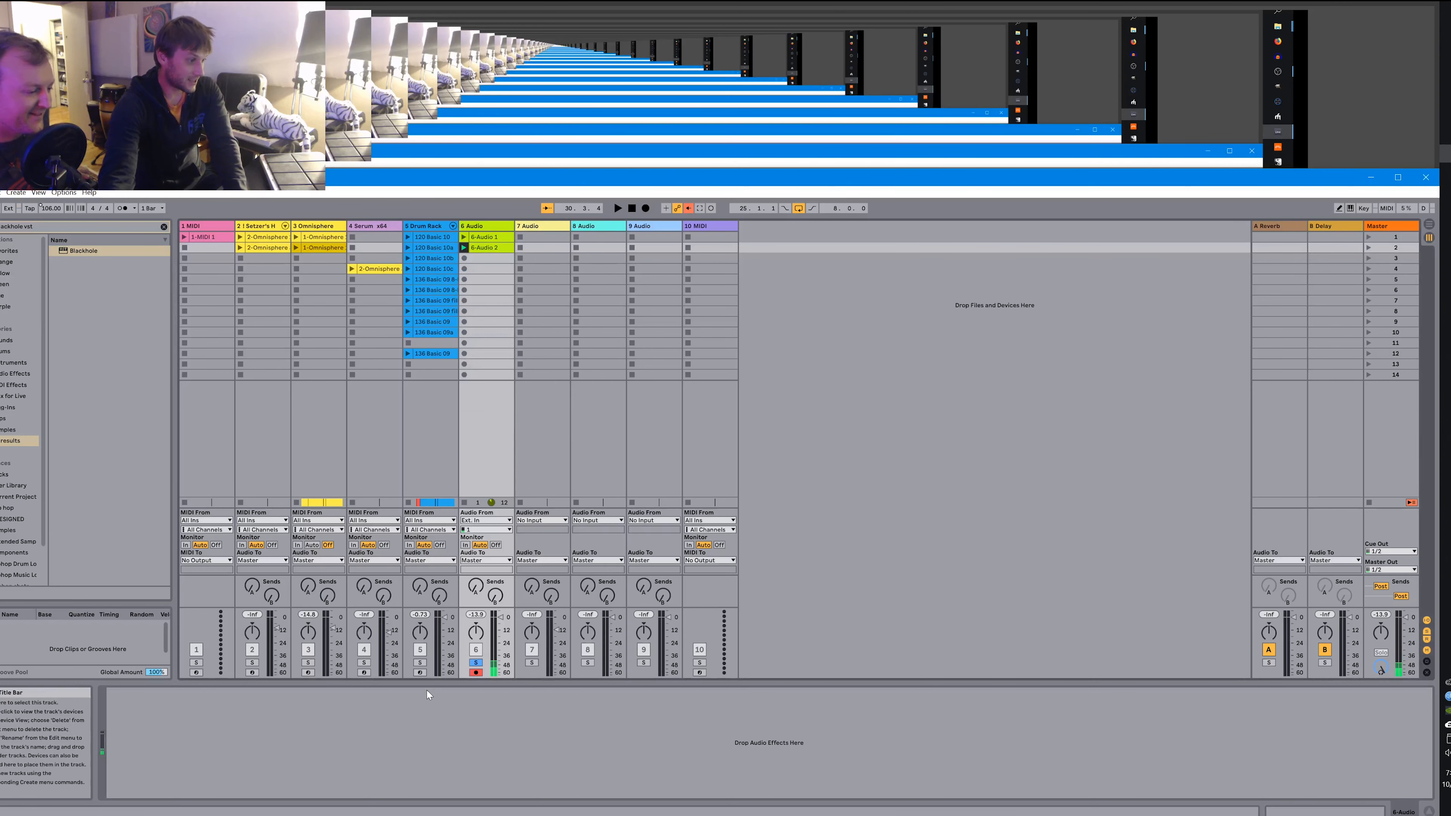
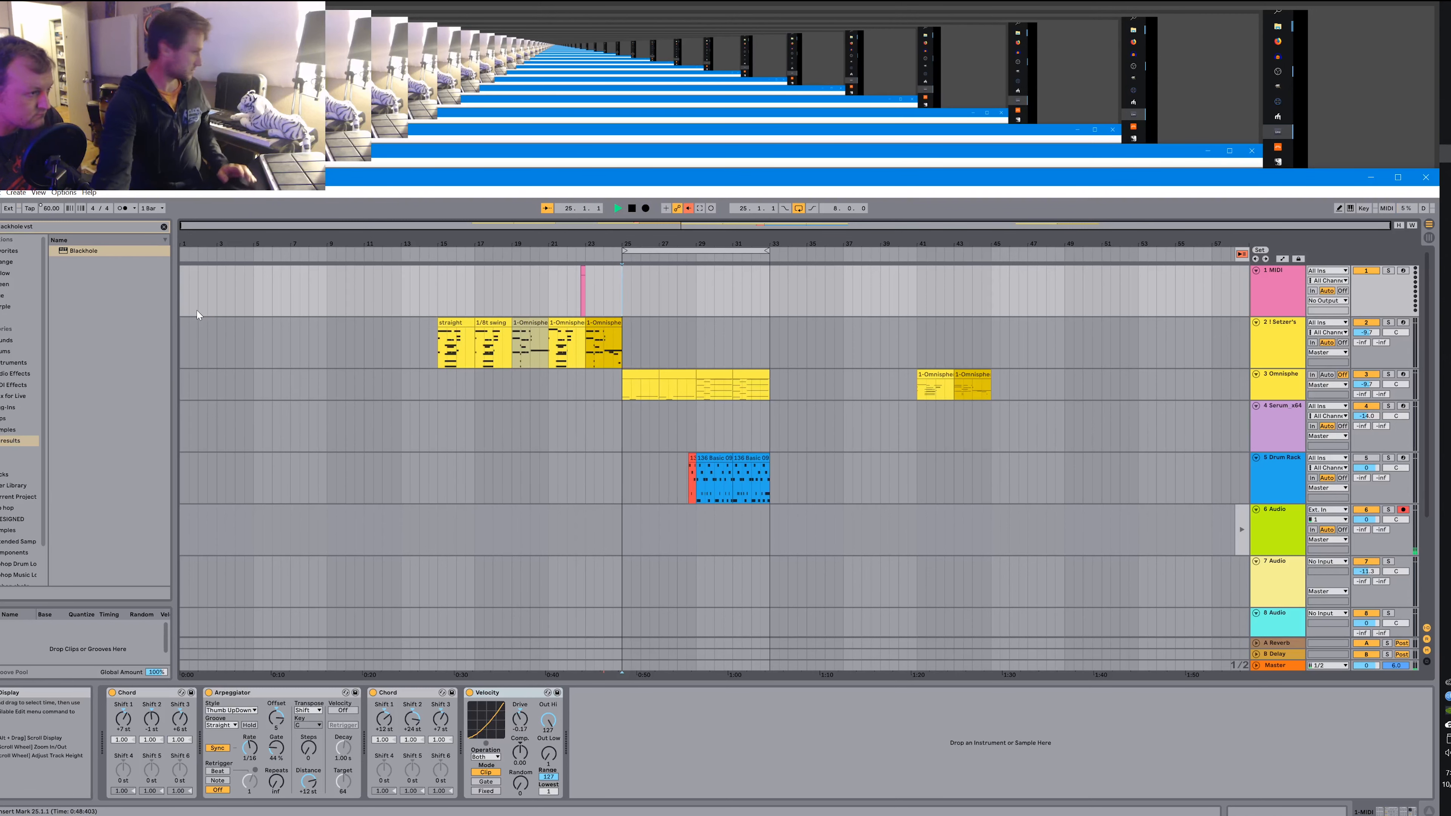
Turn off Sync for the MIDI input ports in the Link/MIDI preferences, and recheck the port settings.
key(ctrl+comma)
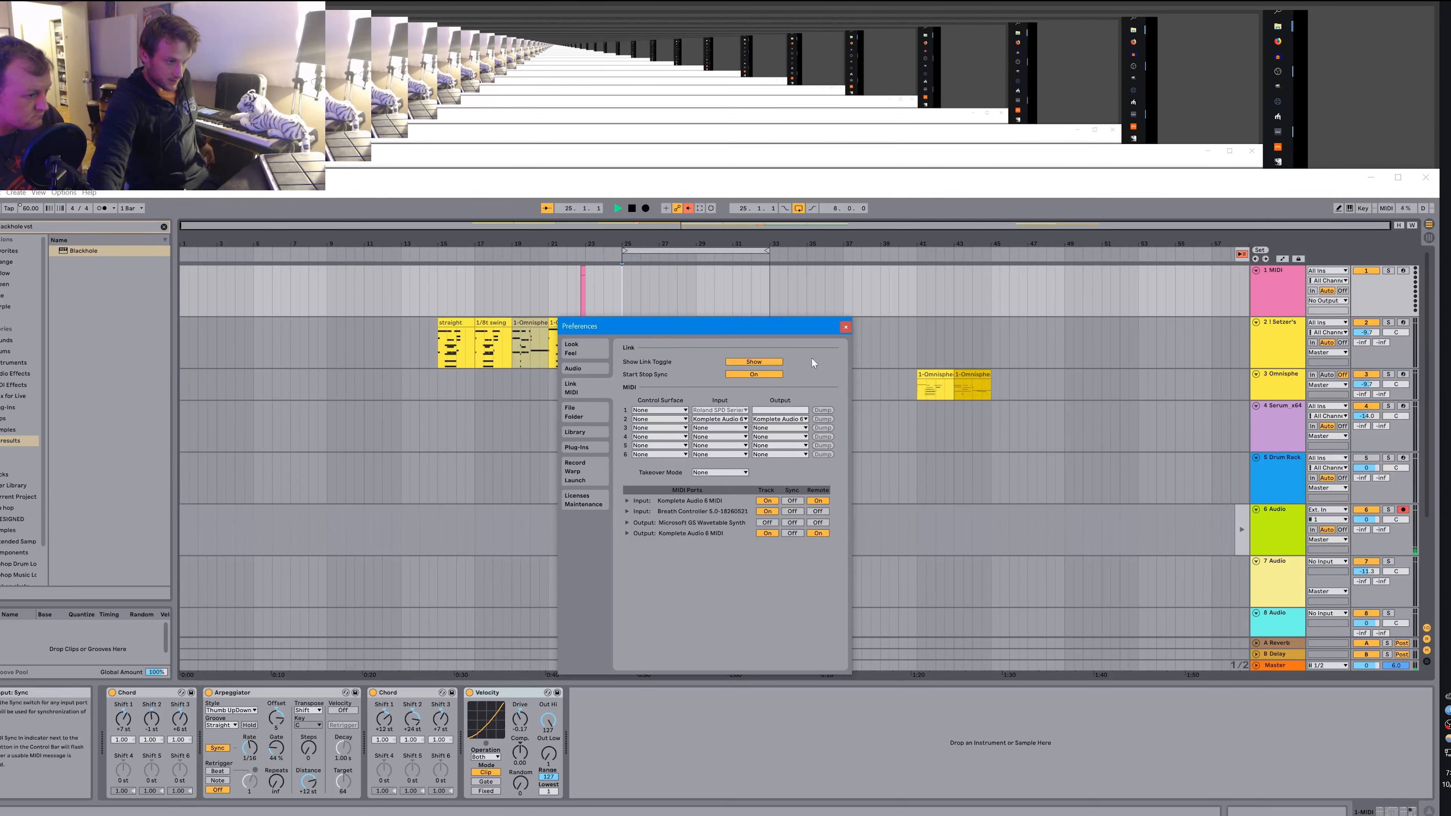
click(845, 327)
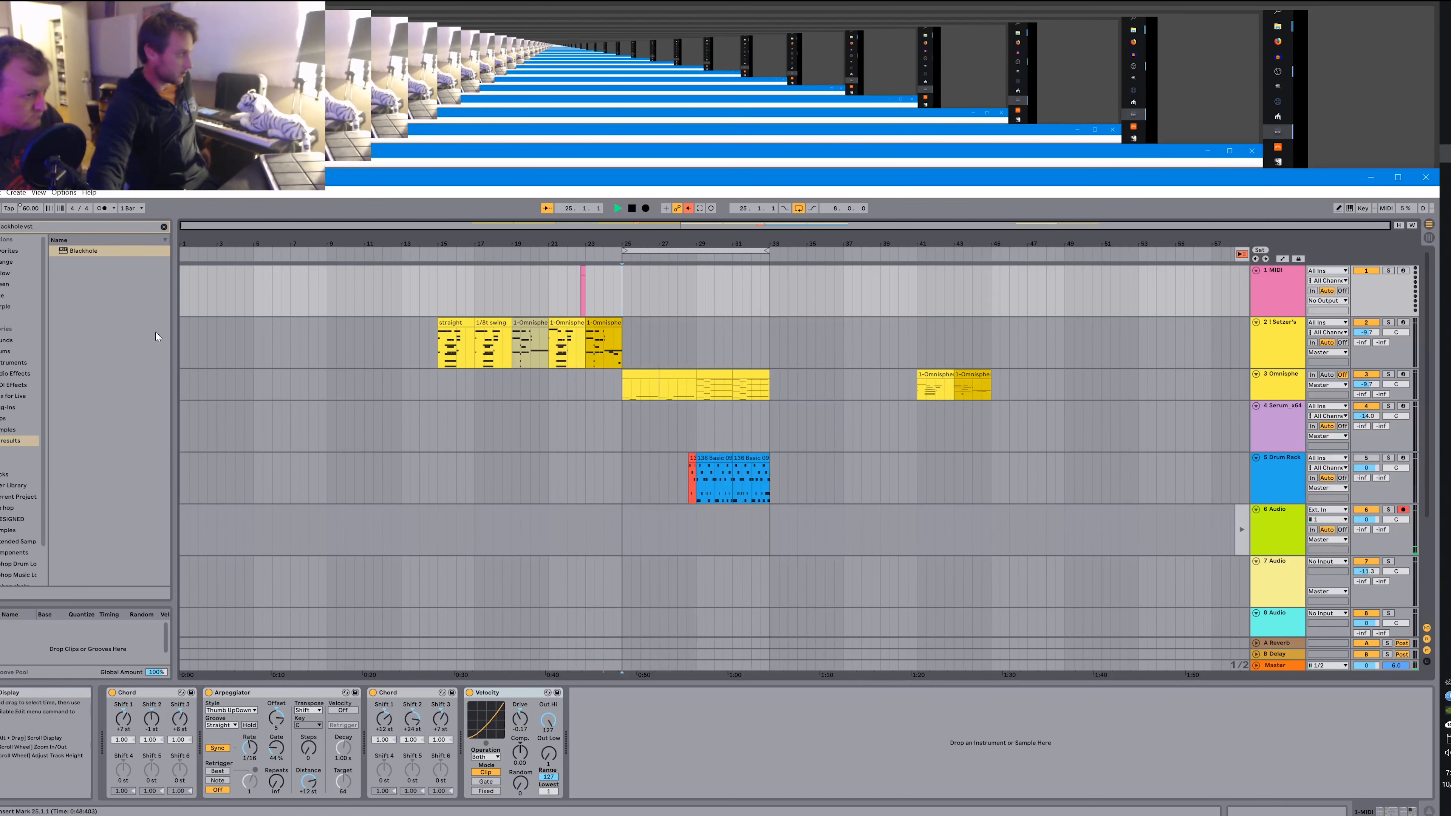
right_click(25, 210)
click(40, 232)
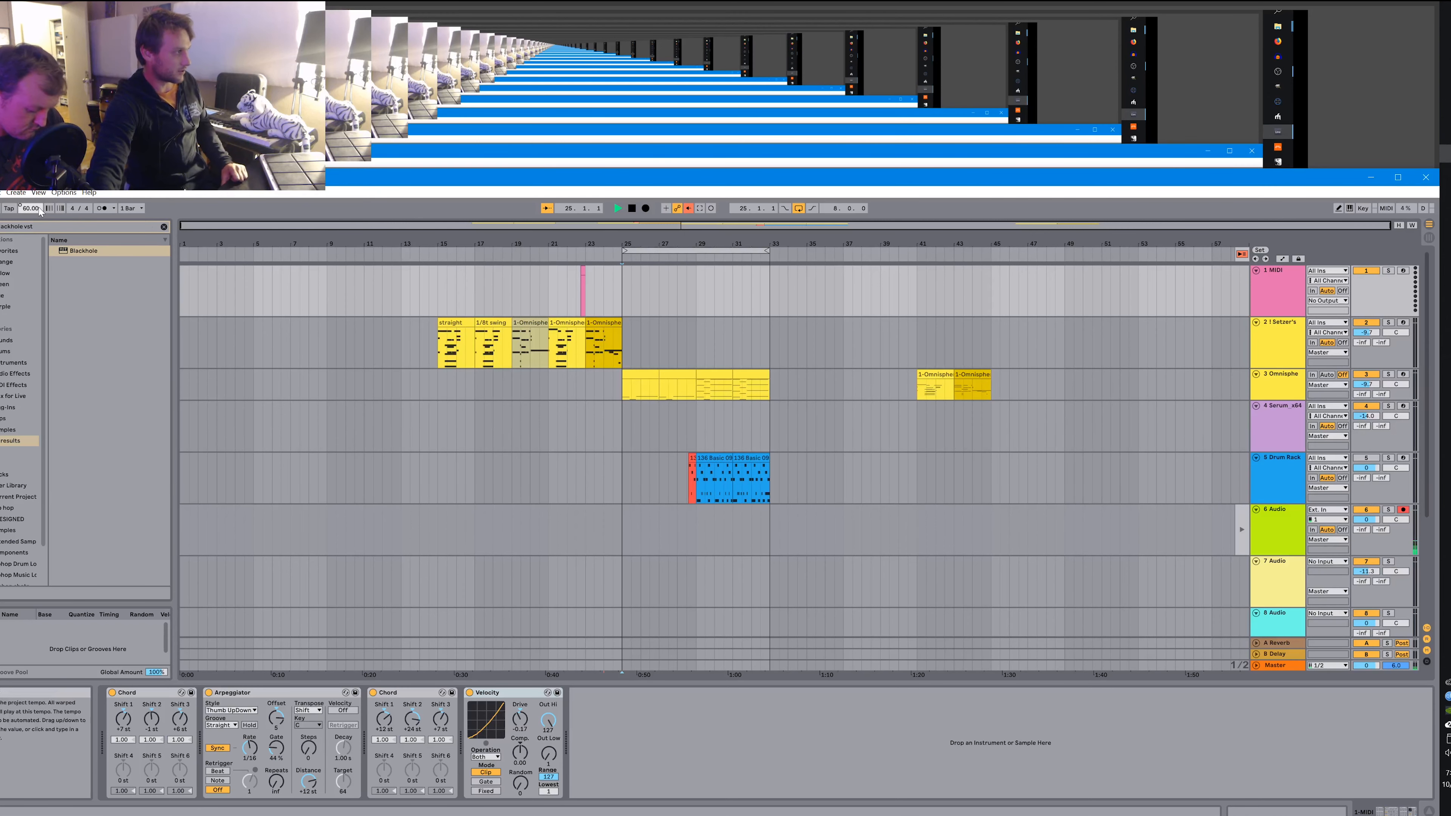
click(63, 193)
click(86, 506)
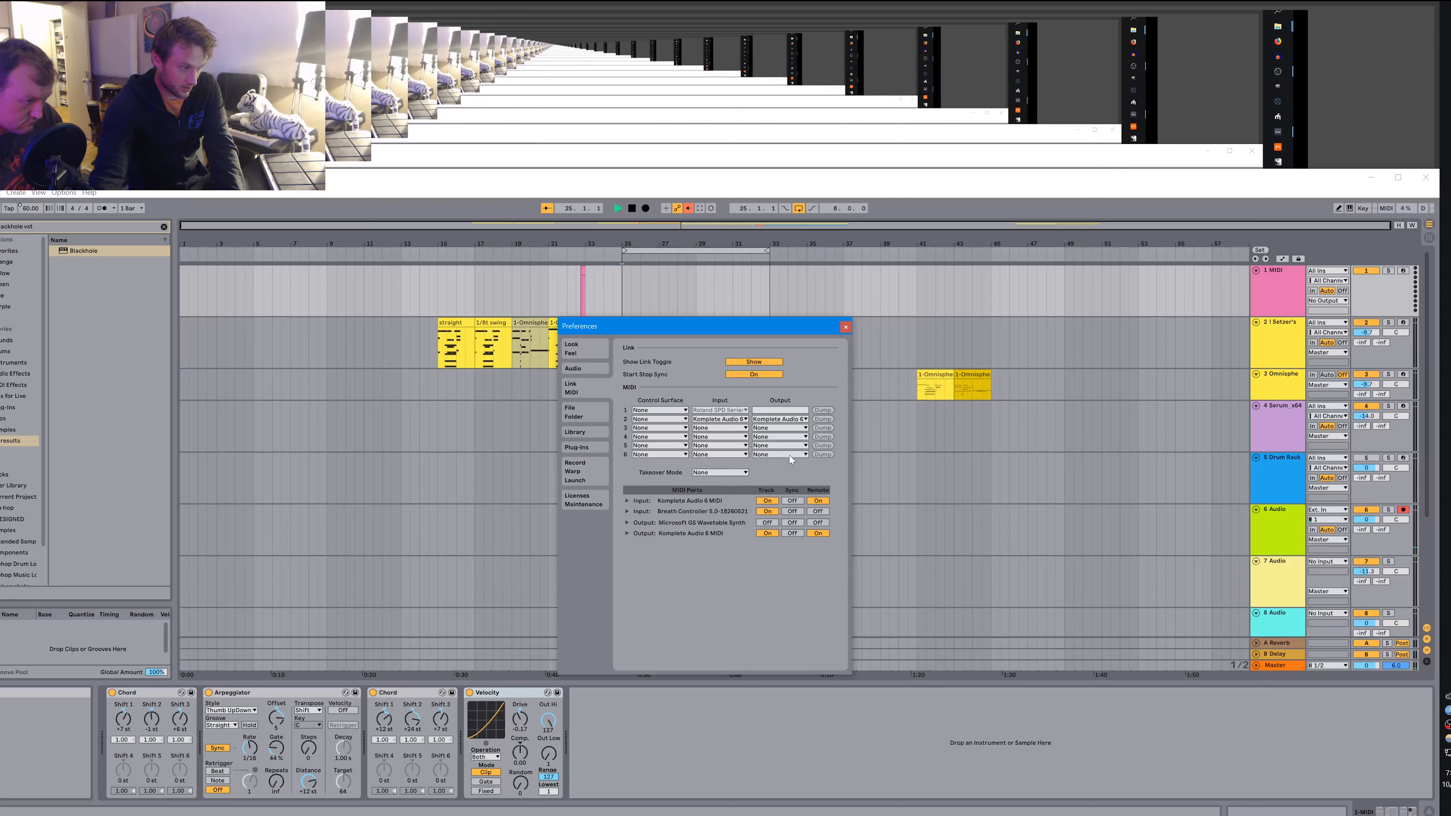
click(849, 327)
Return to Session View and set the project tempo to 106 BPM.
key(Tab)
click(475, 269)
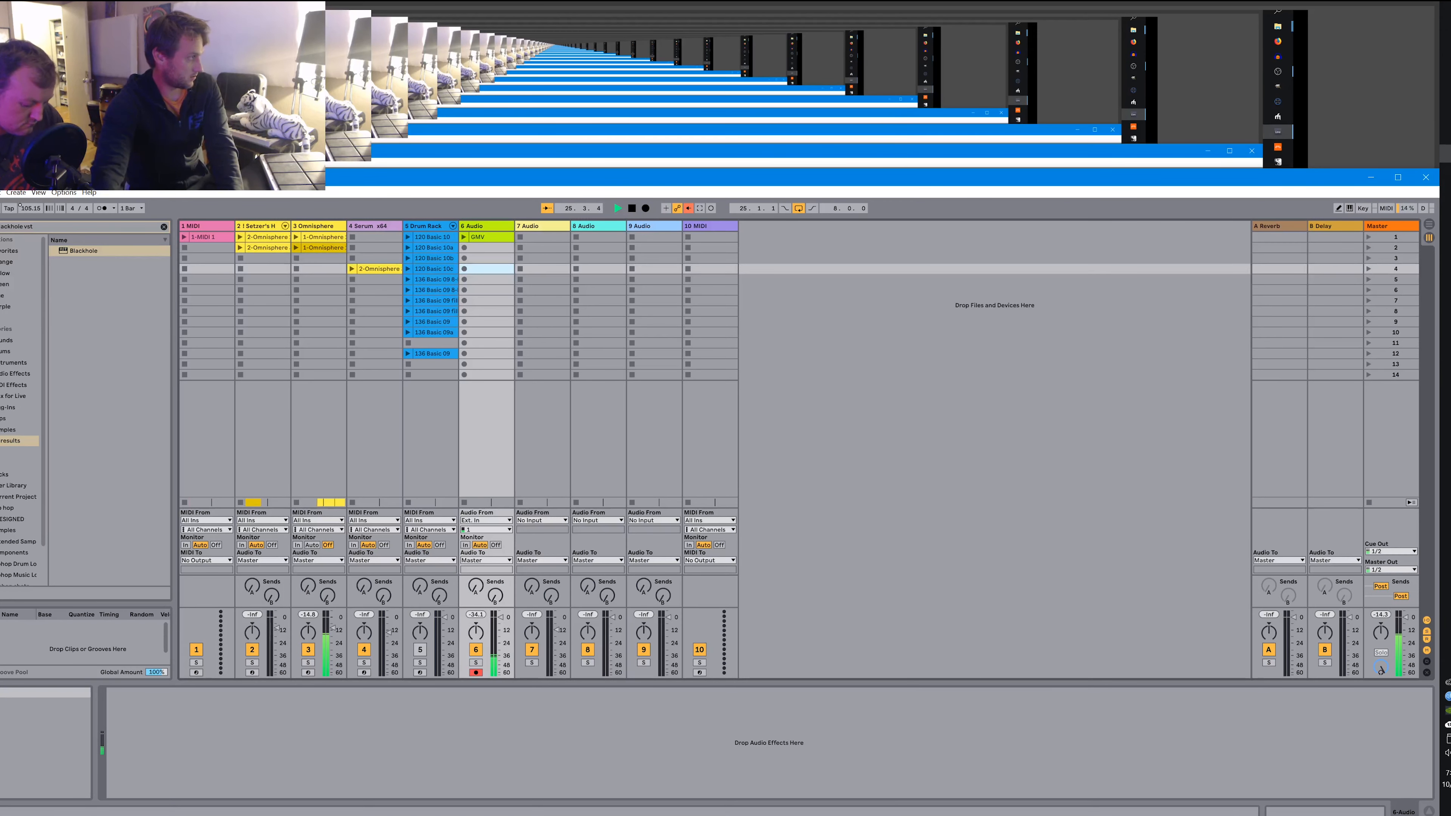
click(31, 210)
text(106)
key(Return)
Record a new take over the arrangement into the second clip slot of track 6 Audio.
key(space)
click(465, 247)
key(space)
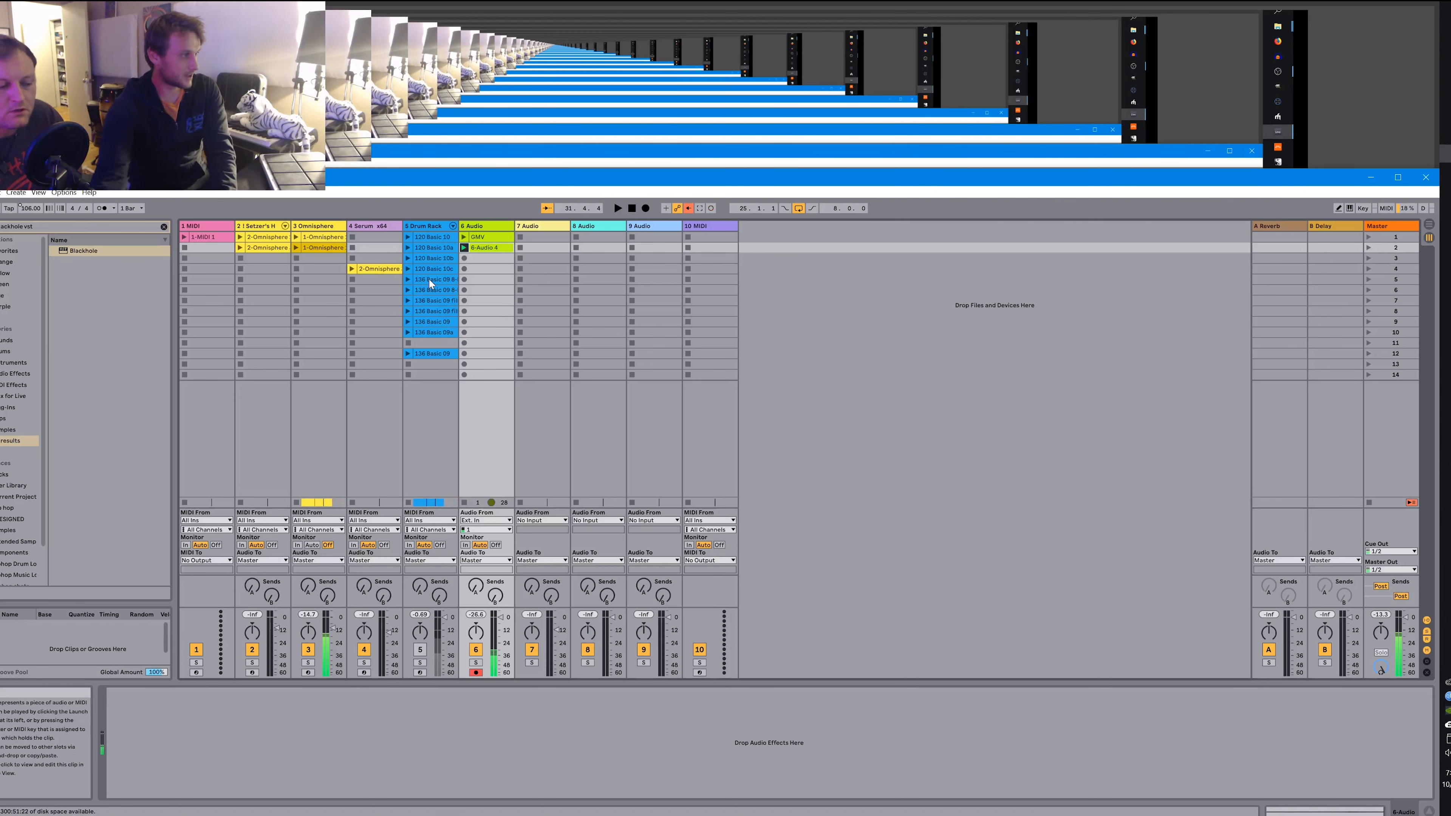
Record a take into the third clip slot of track 6 Audio and rename the clip "run away".
key(space)
click(467, 256)
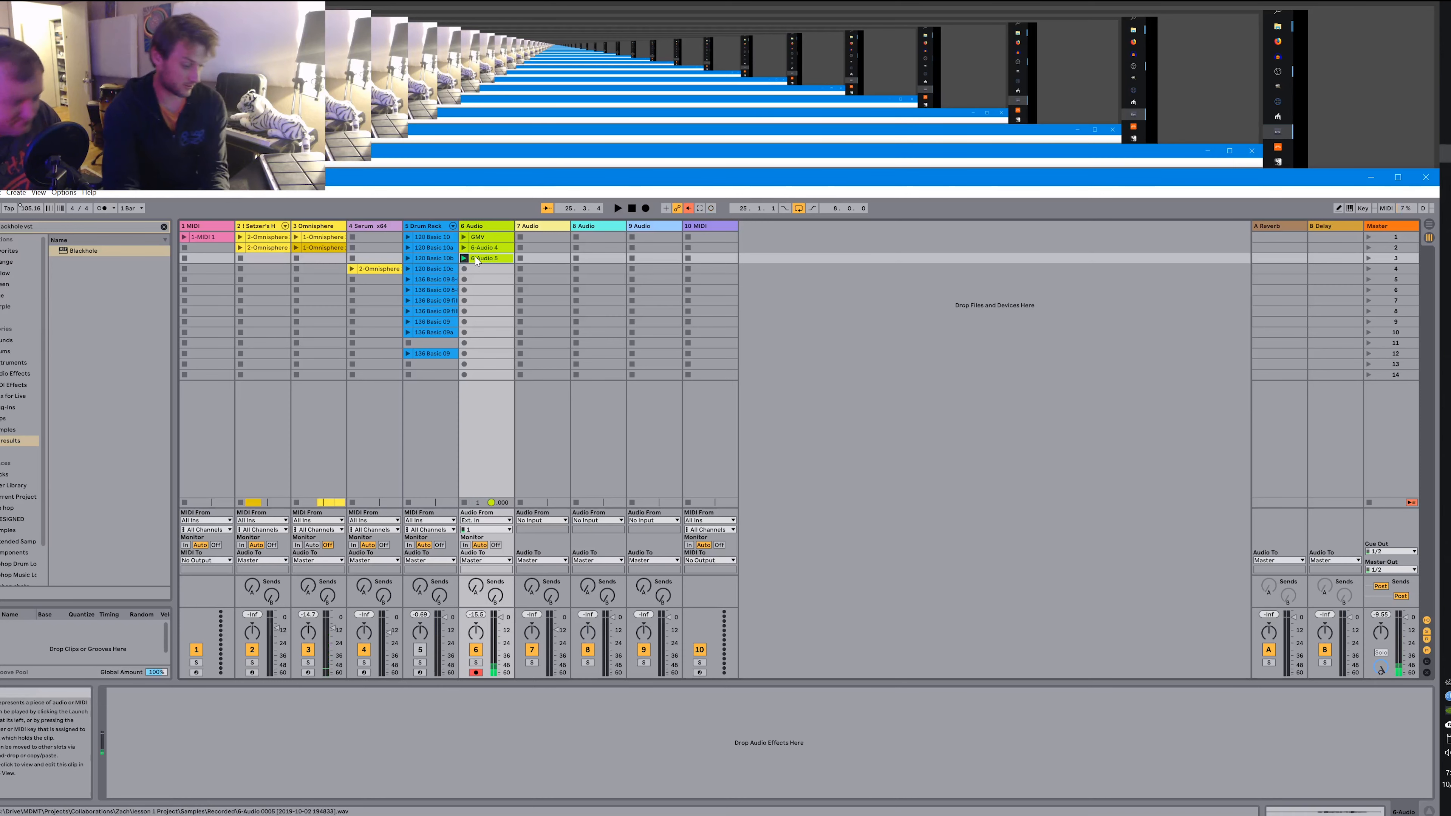
key(ctrl+r)
text(r)
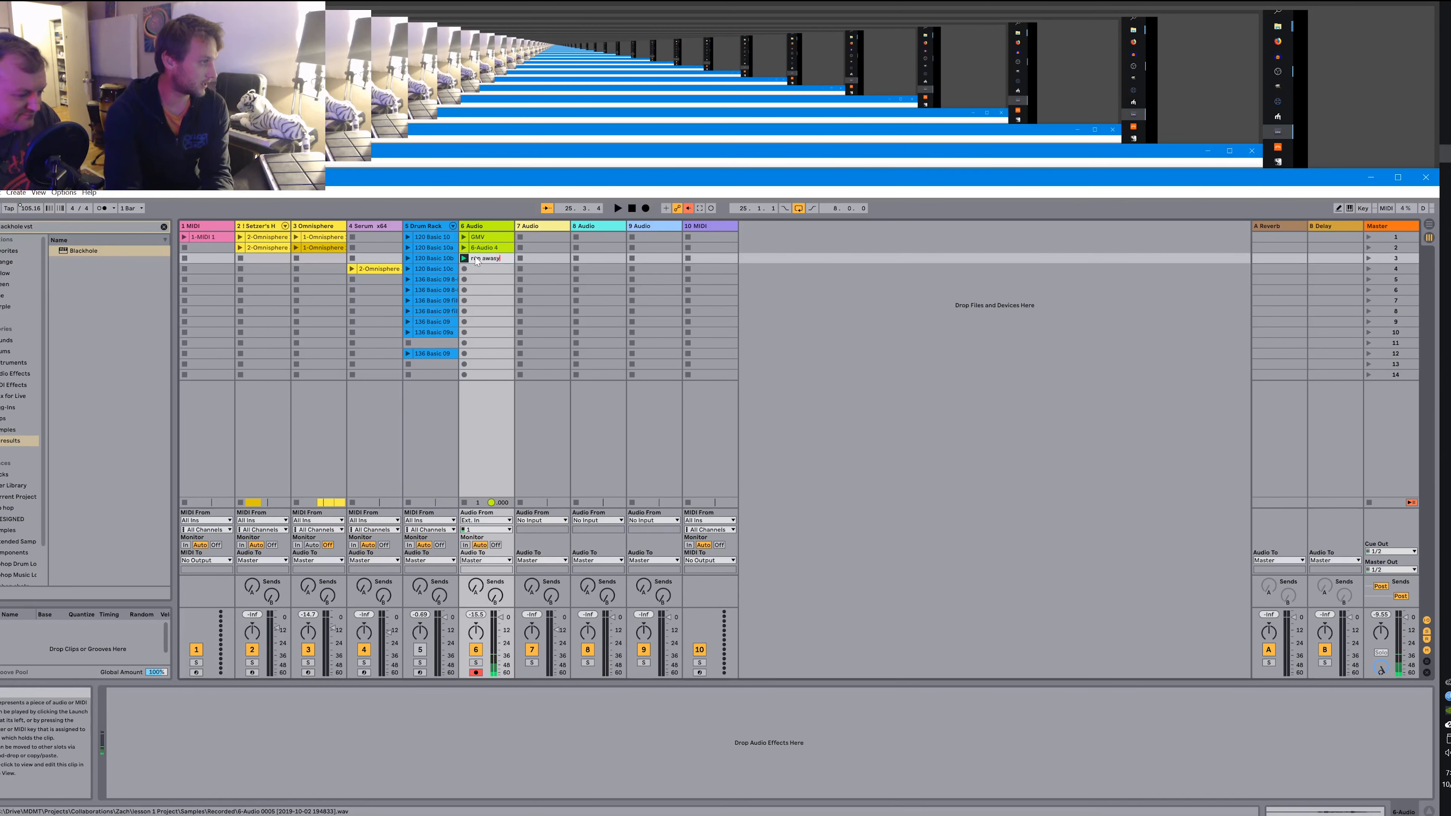
key(Return)
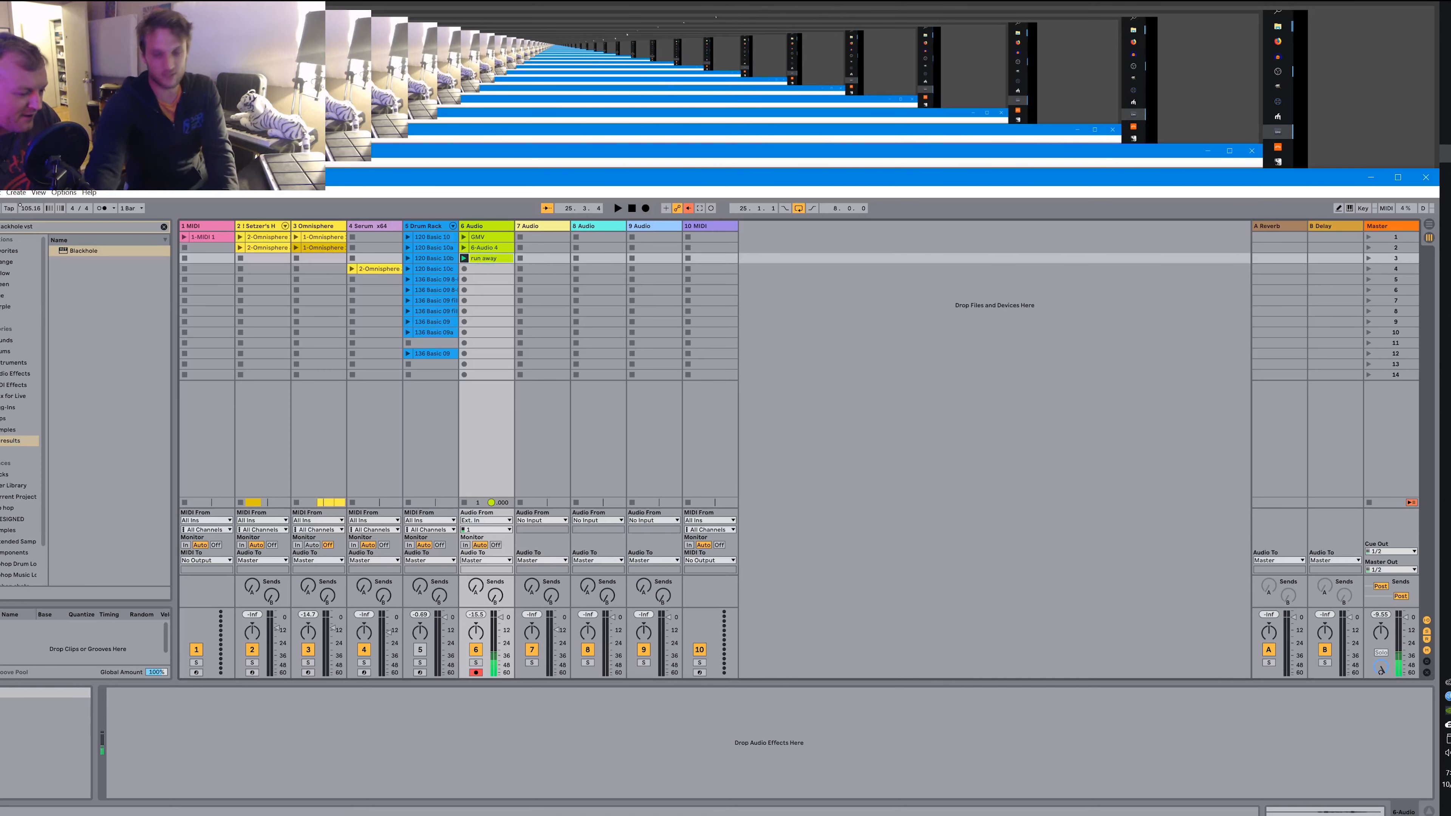
Duplicate track 6 Audio, arm the duplicate for recording, and delete its copied clips.
key(Tab)
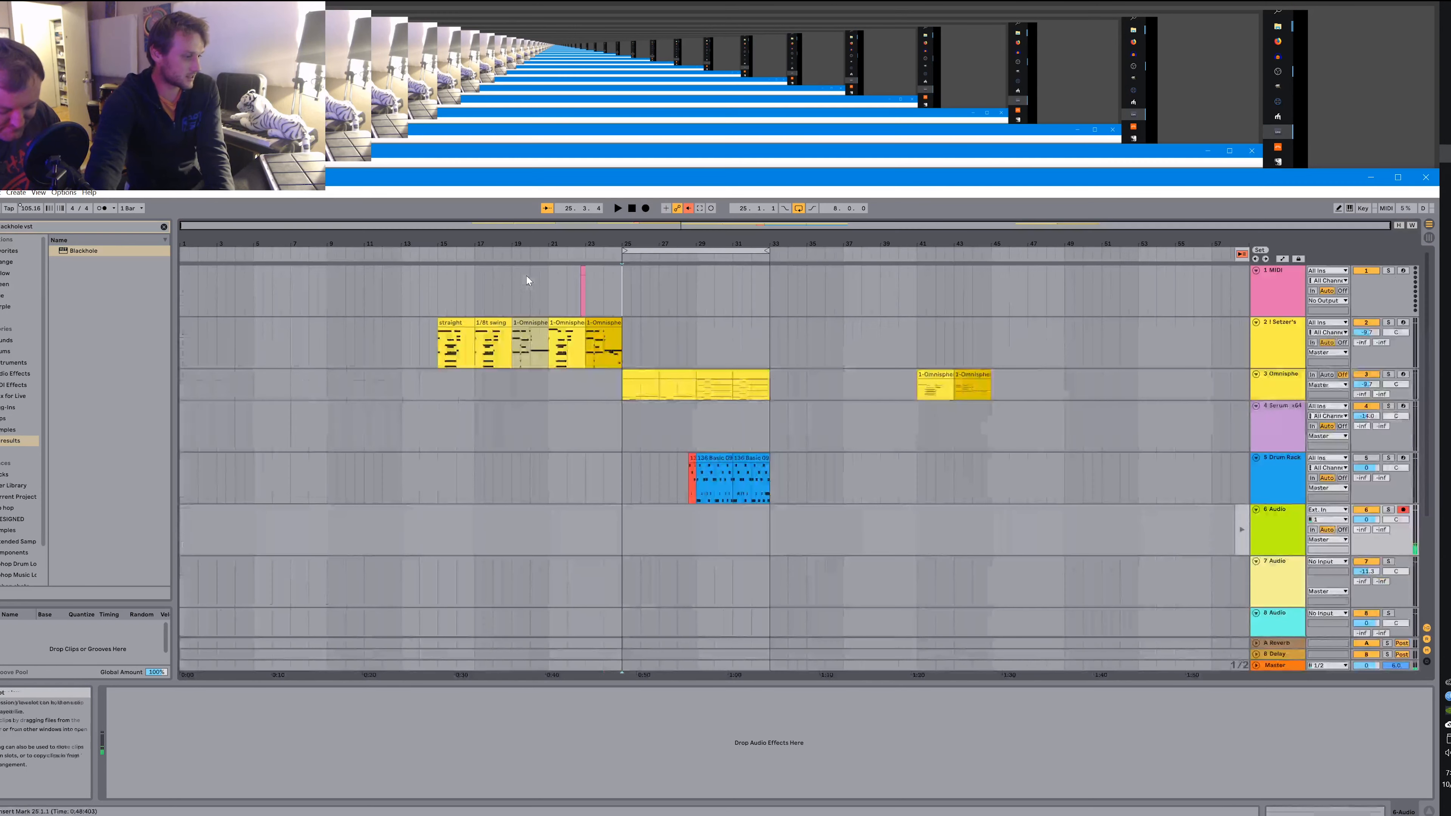
key(Tab)
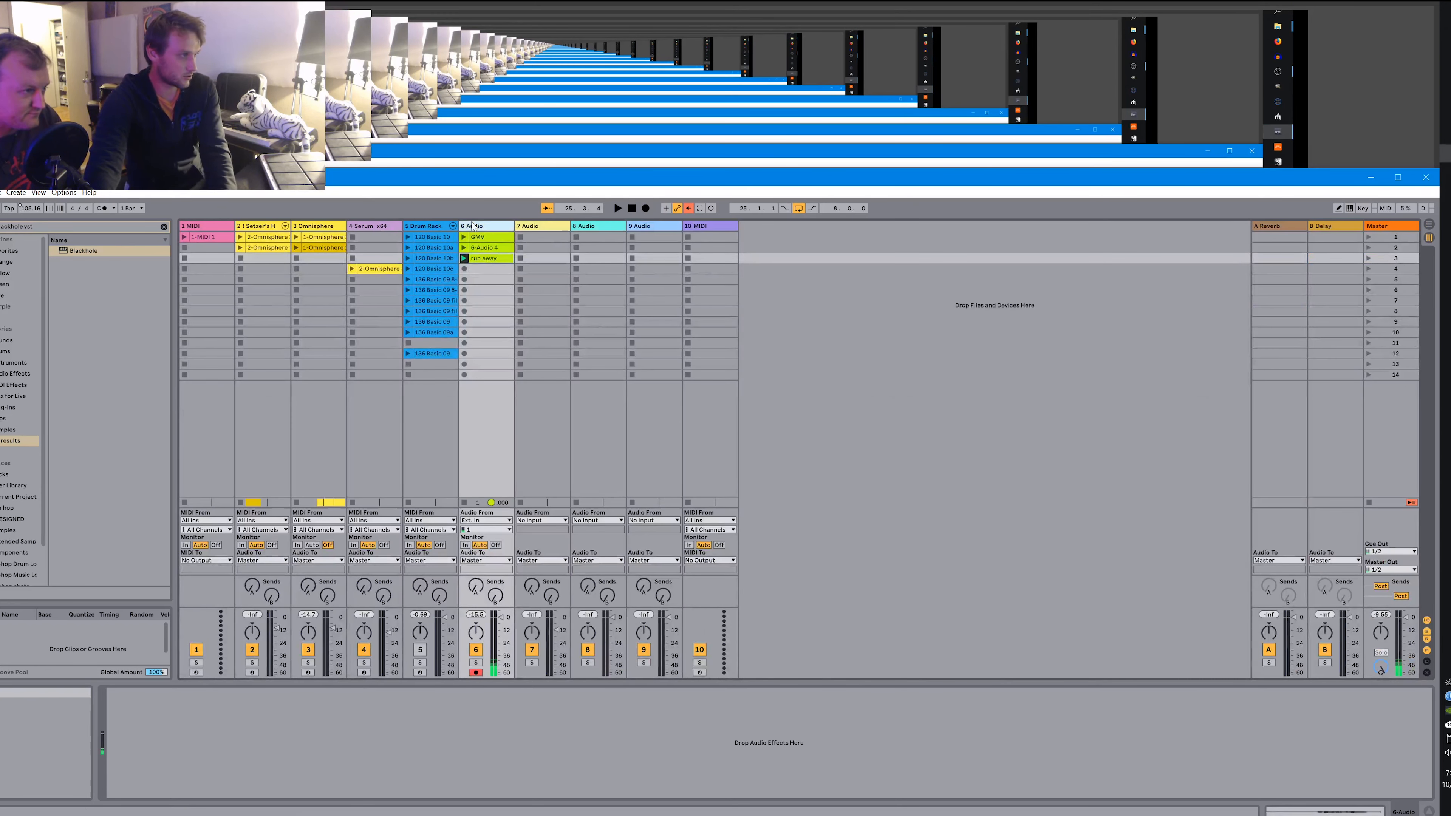
key(ctrl+d)
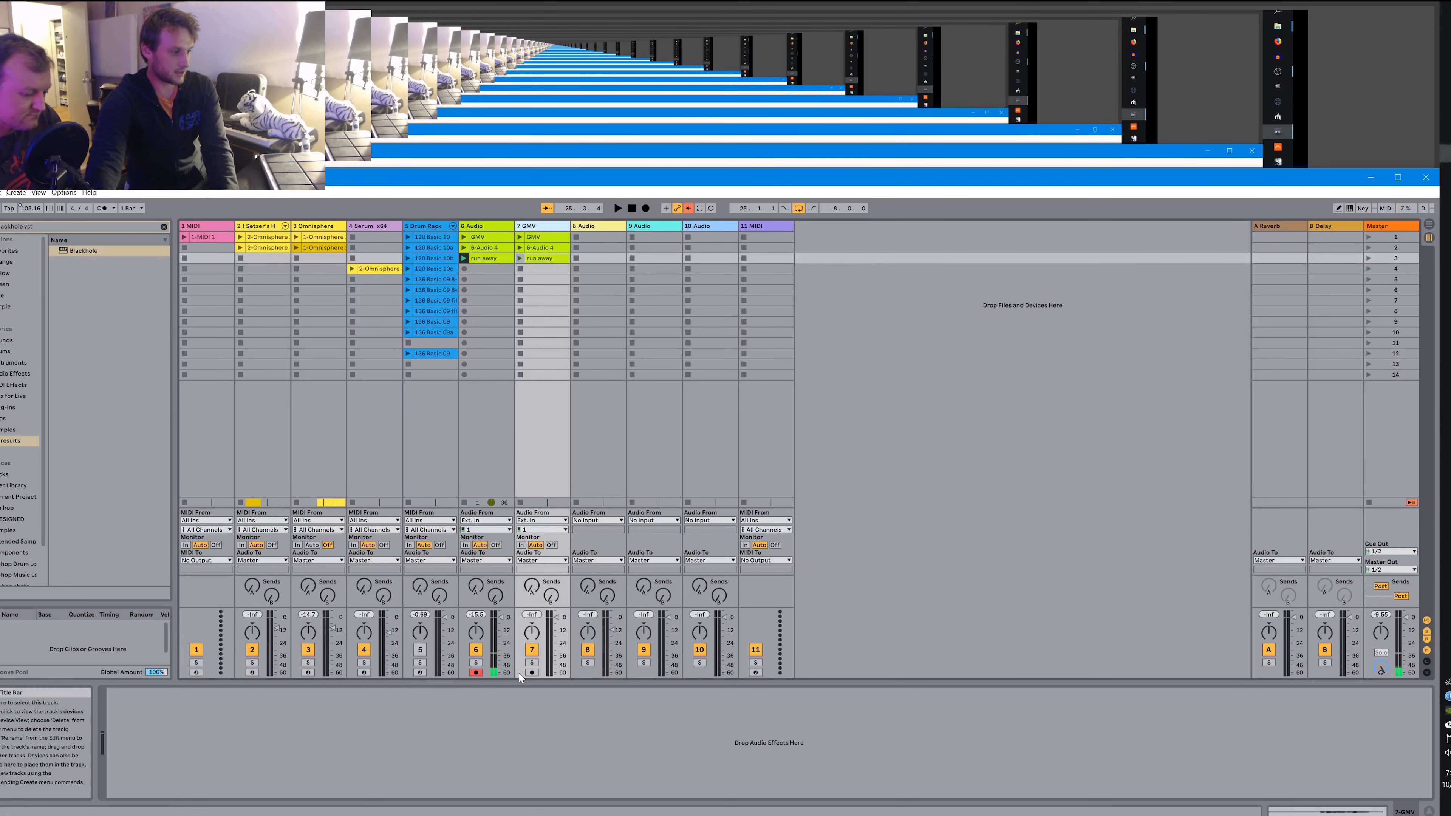
click(531, 672)
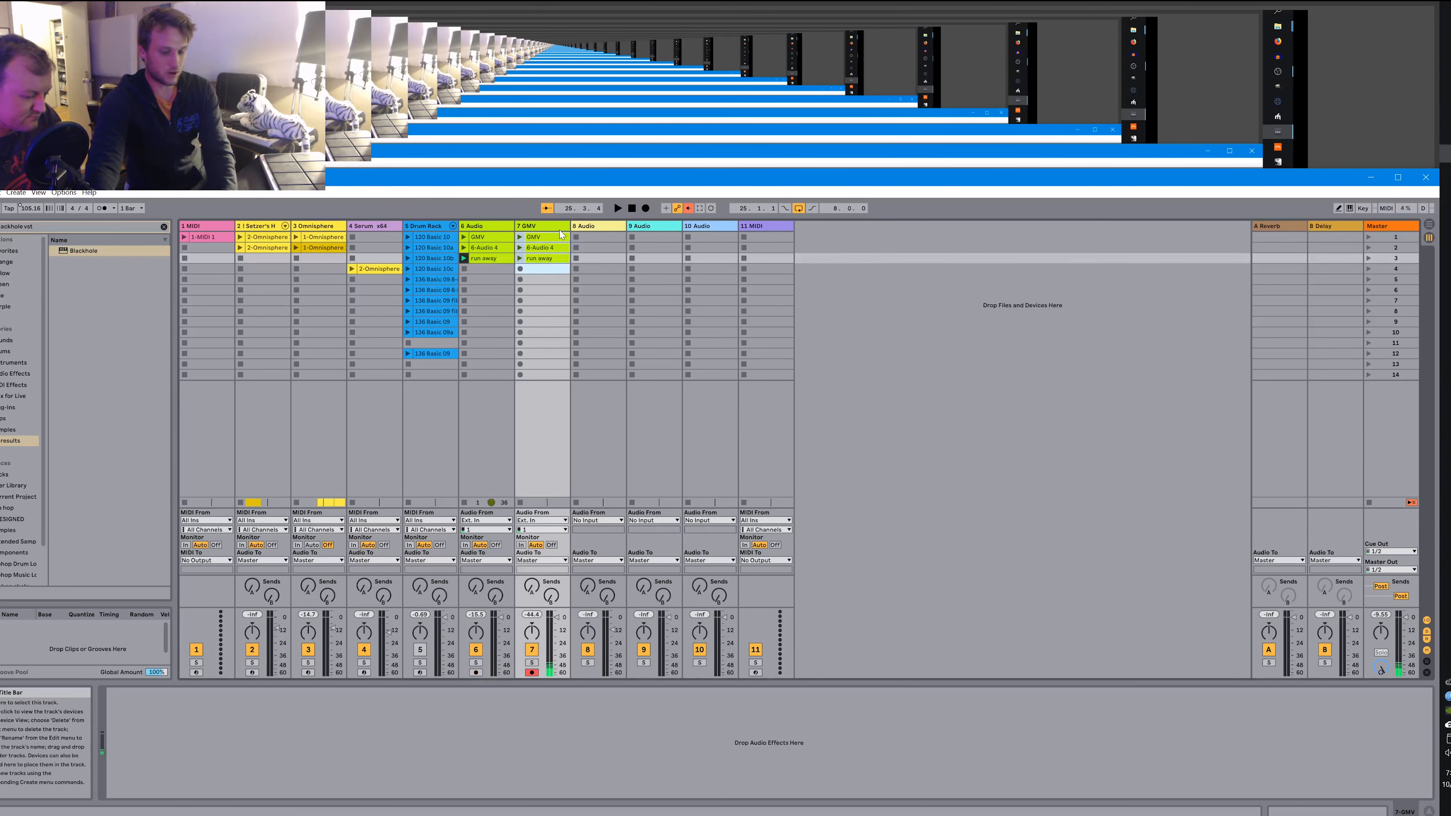
key(Delete)
Play the "run away" clip on track 6 and examine its waveform in the clip view.
click(464, 258)
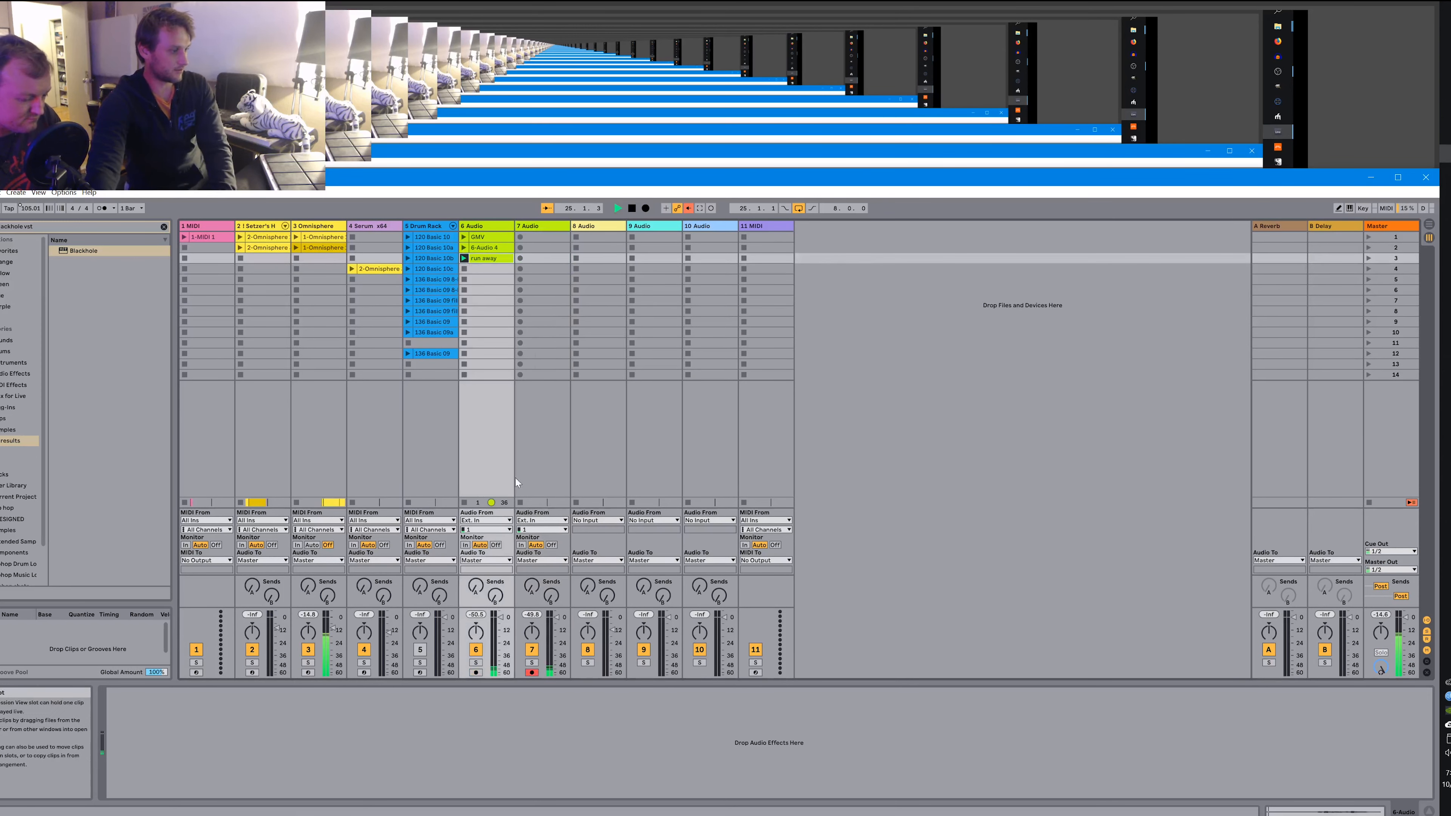
key(shift+Tab)
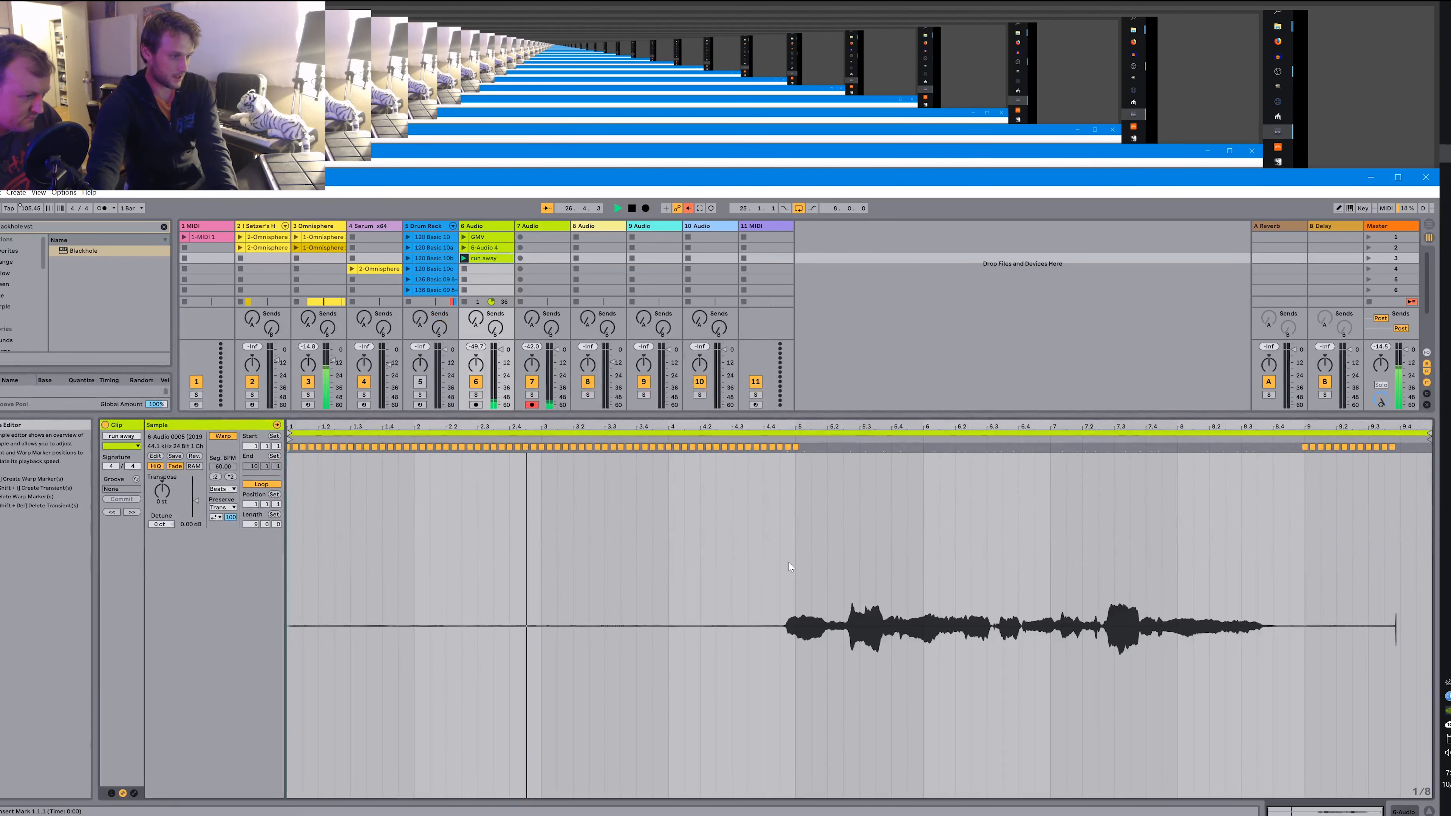
key(shift+Tab)
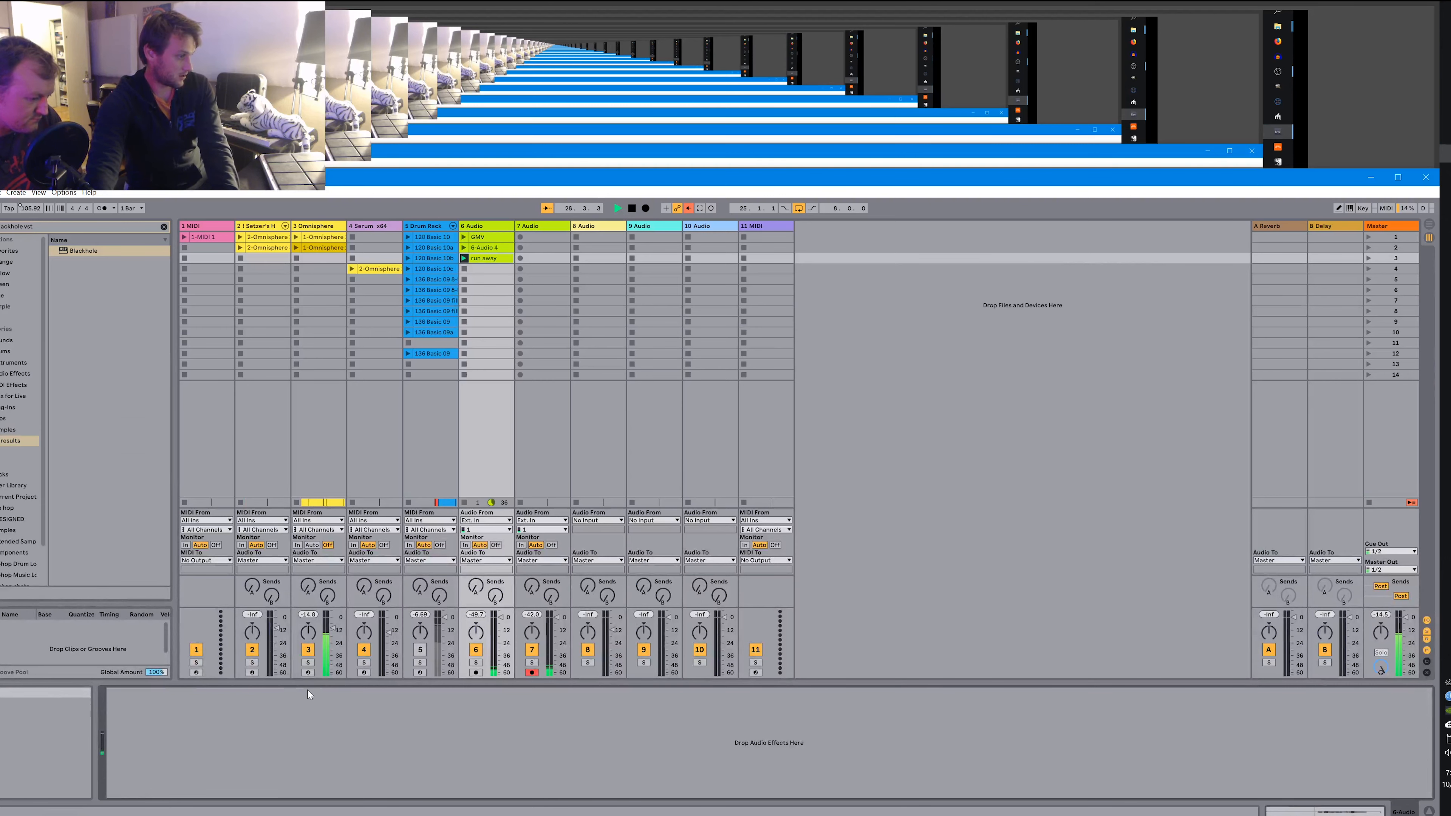
right_click(402, 709)
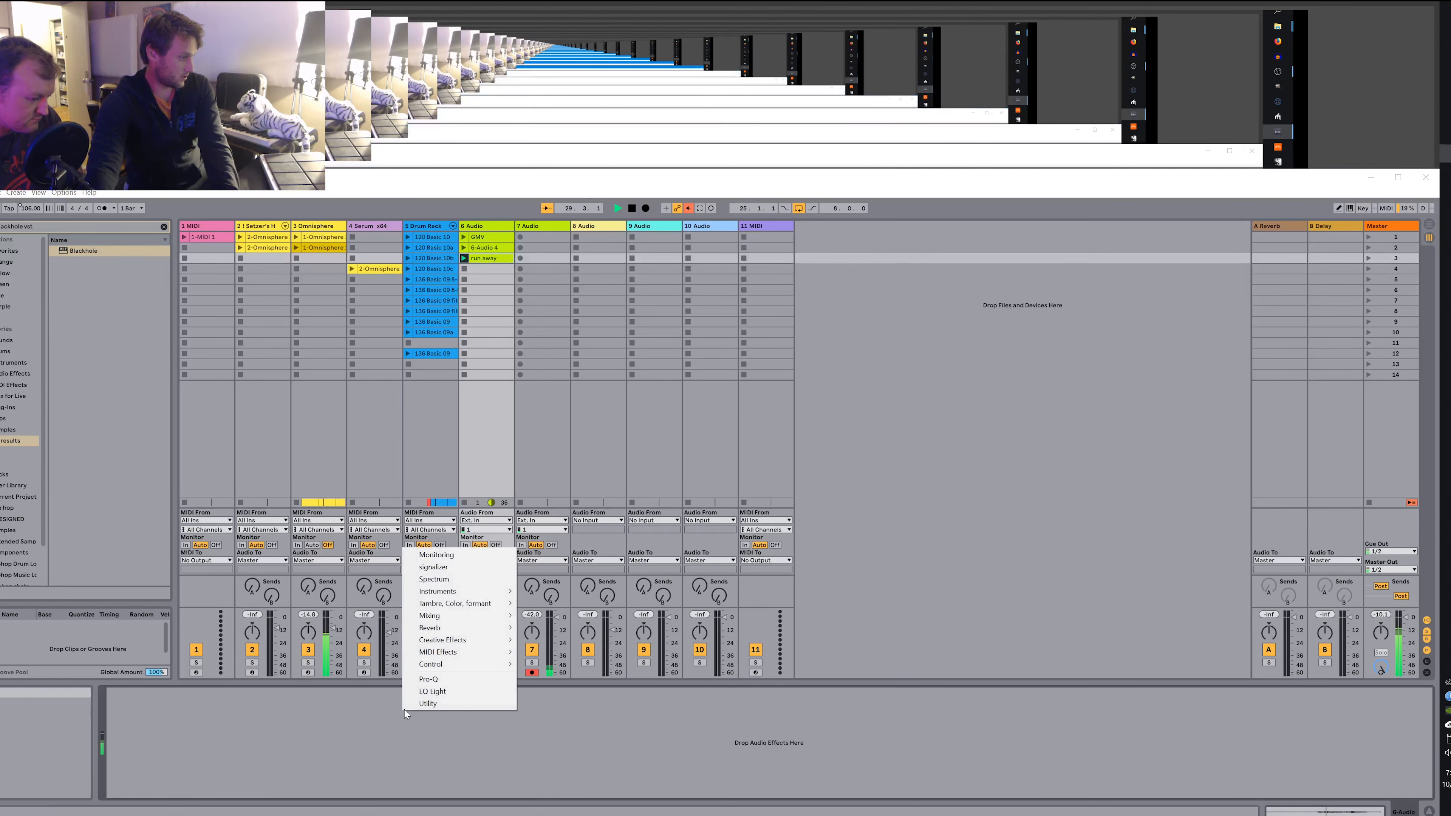
mouse_move(449, 617)
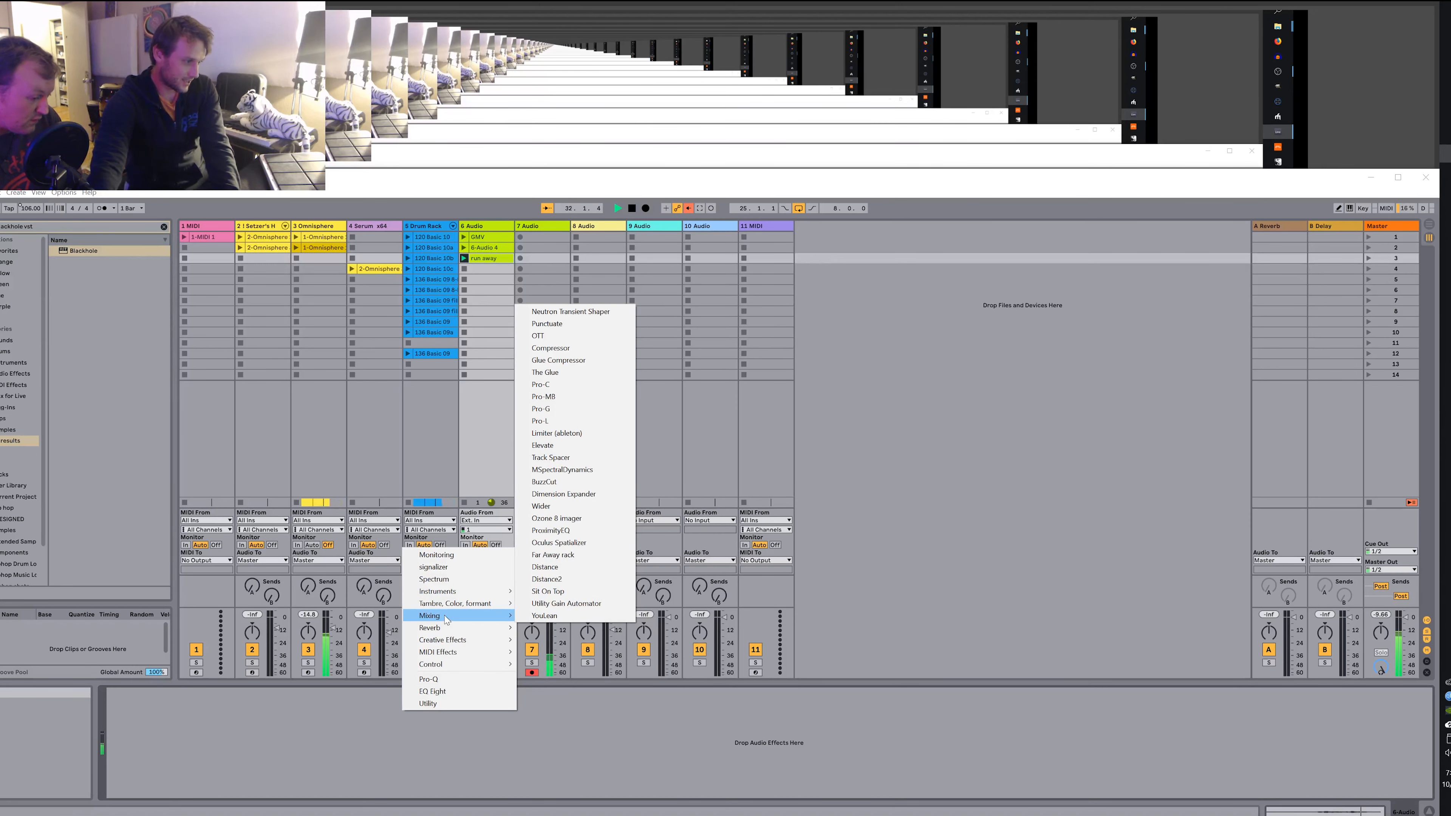
click(591, 746)
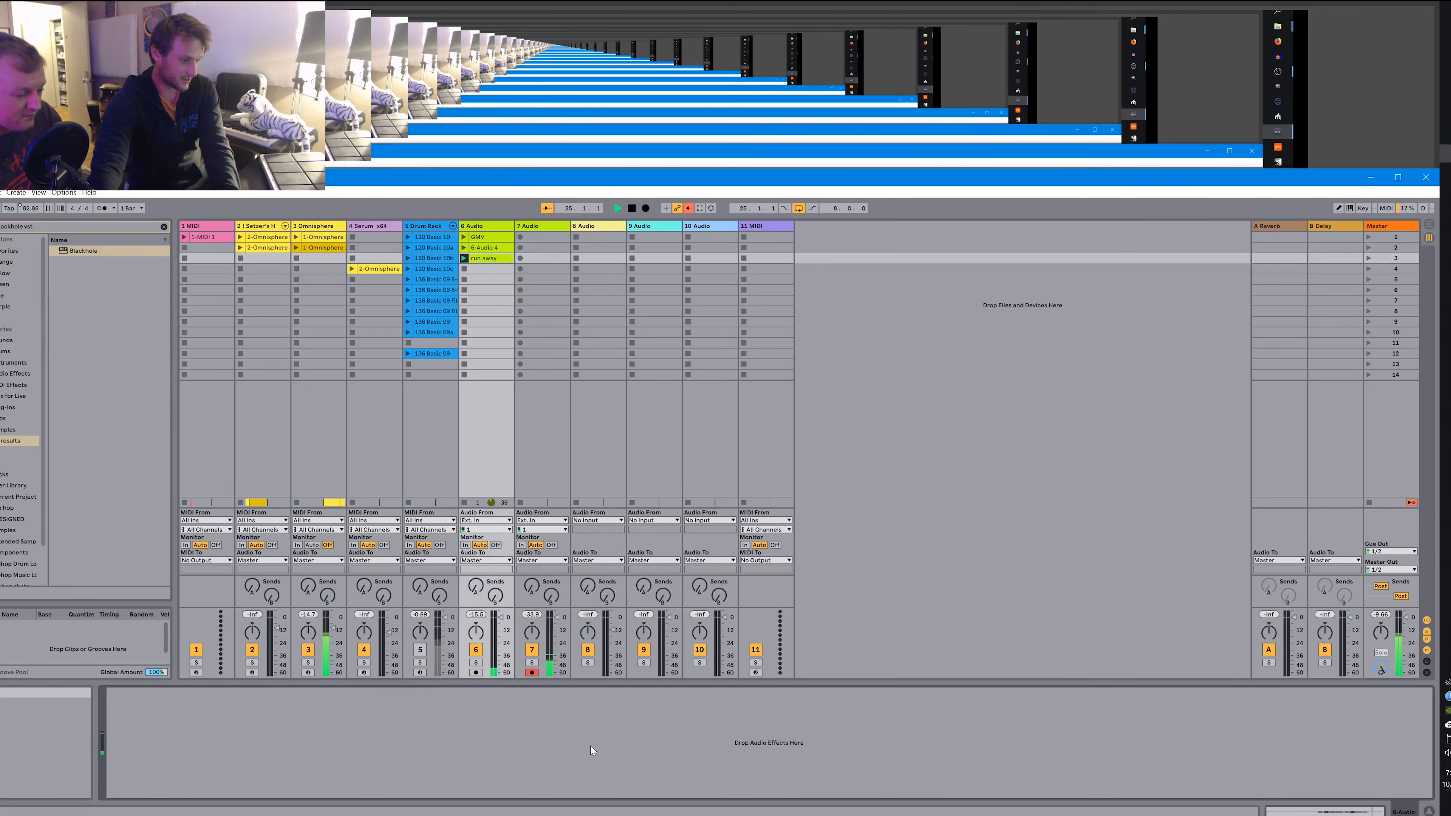
Add a Glue Compressor to track 6 Audio, lower its threshold and raise its makeup gain to 11 dB.
right_click(486, 695)
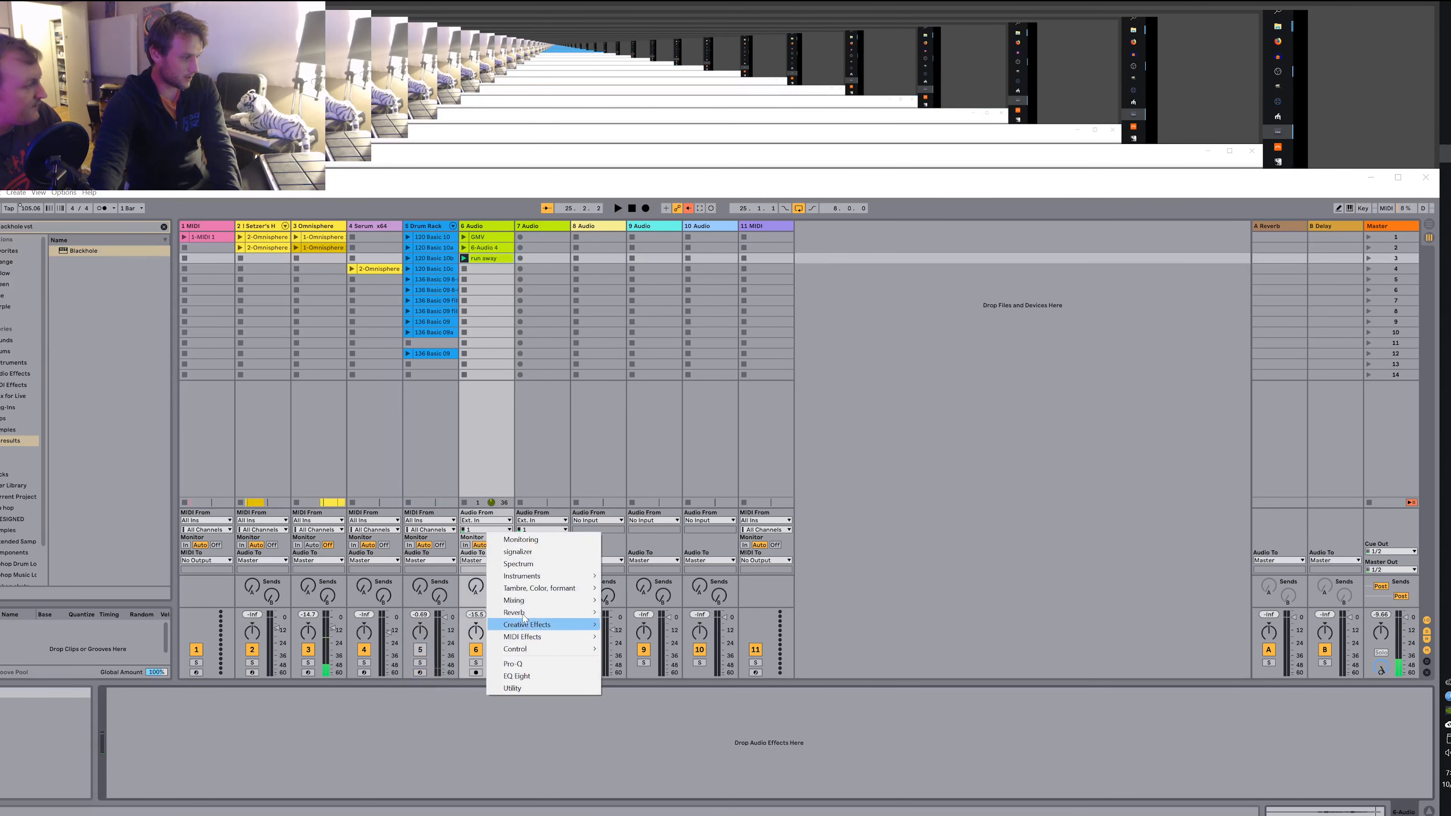
mouse_move(529, 604)
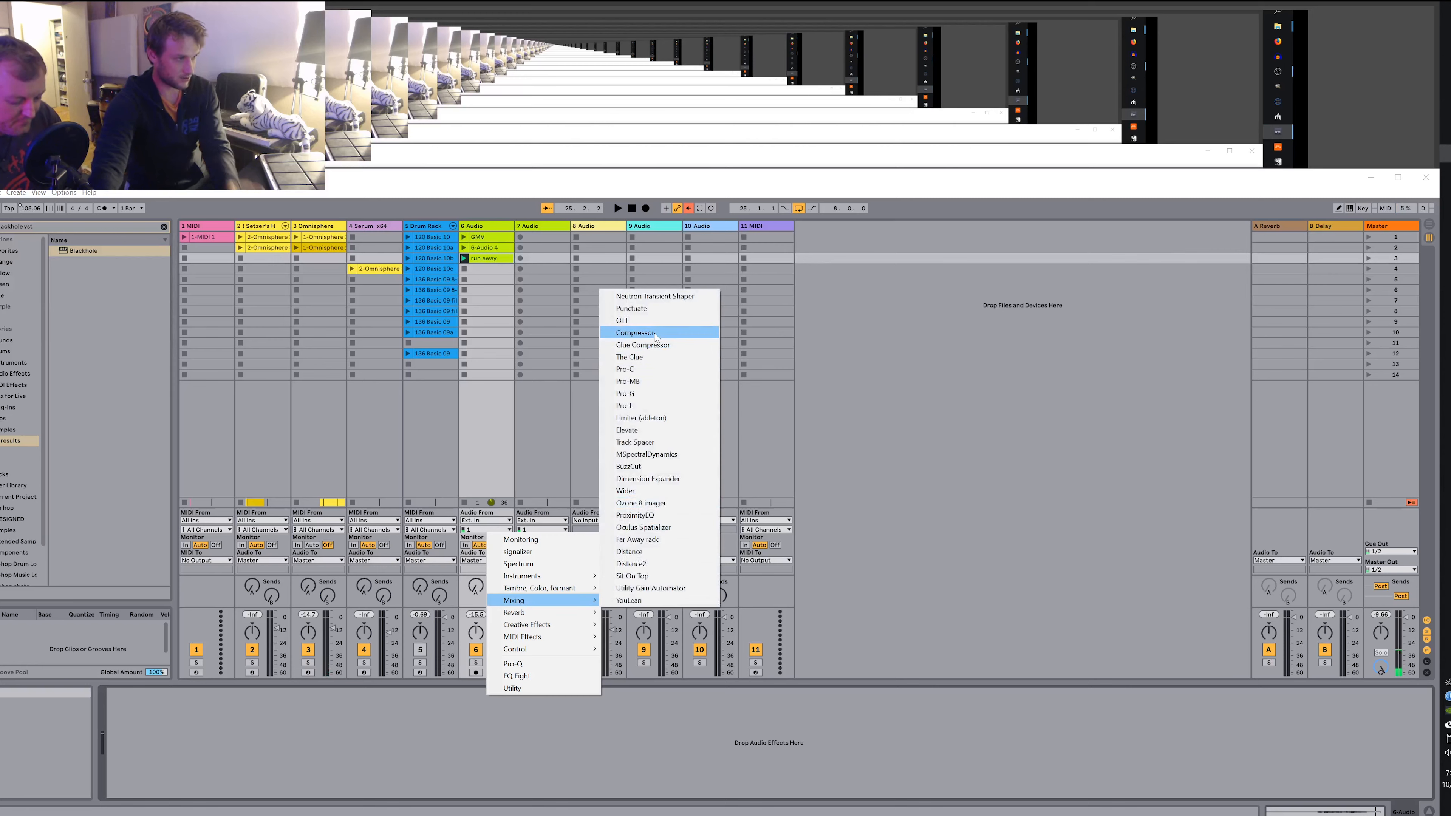
click(643, 333)
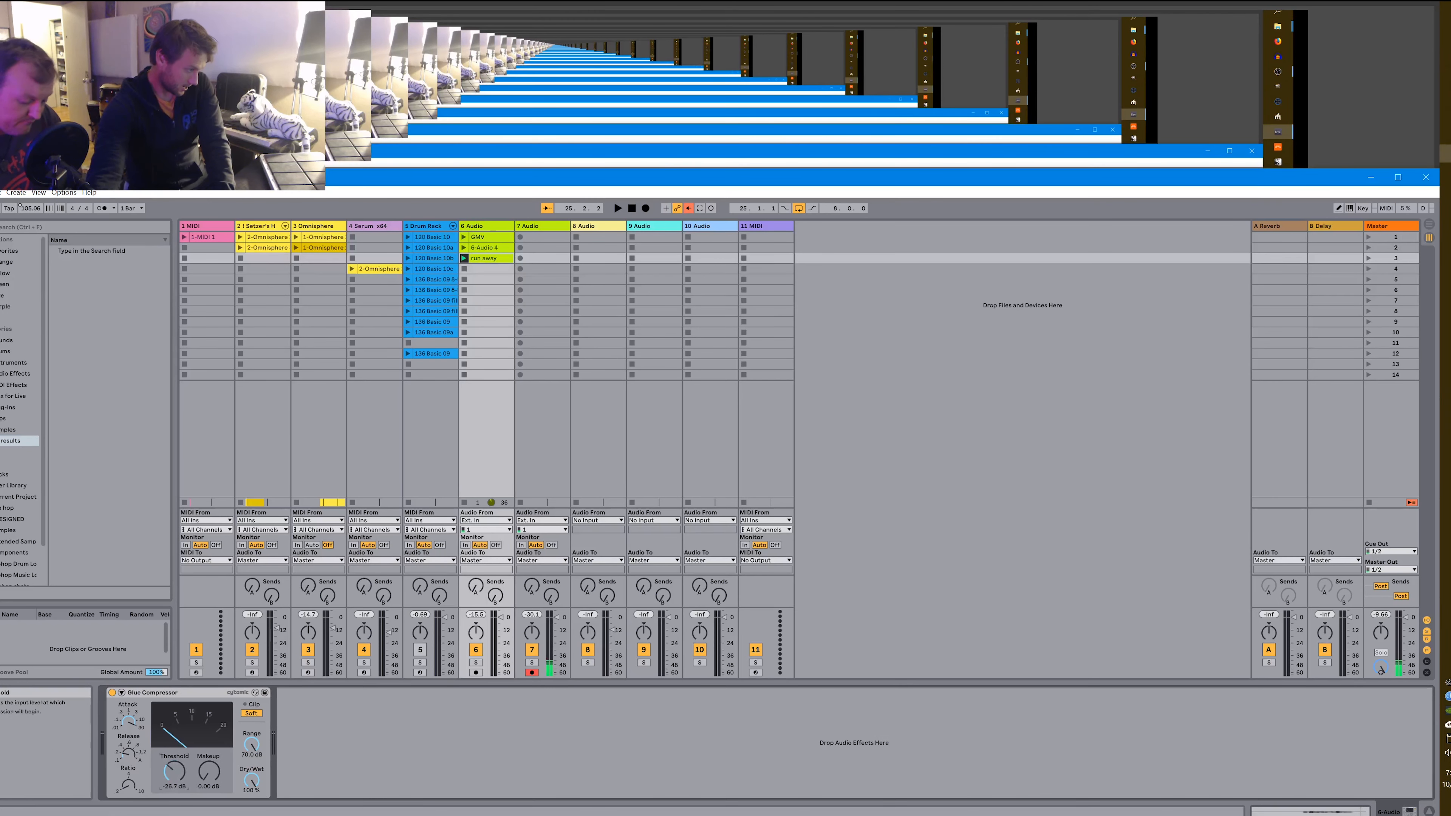
drag(174, 772, 229, 668)
key(space)
Open the "run away" clip on track 6 and set its start marker to bar 5.
key(Tab)
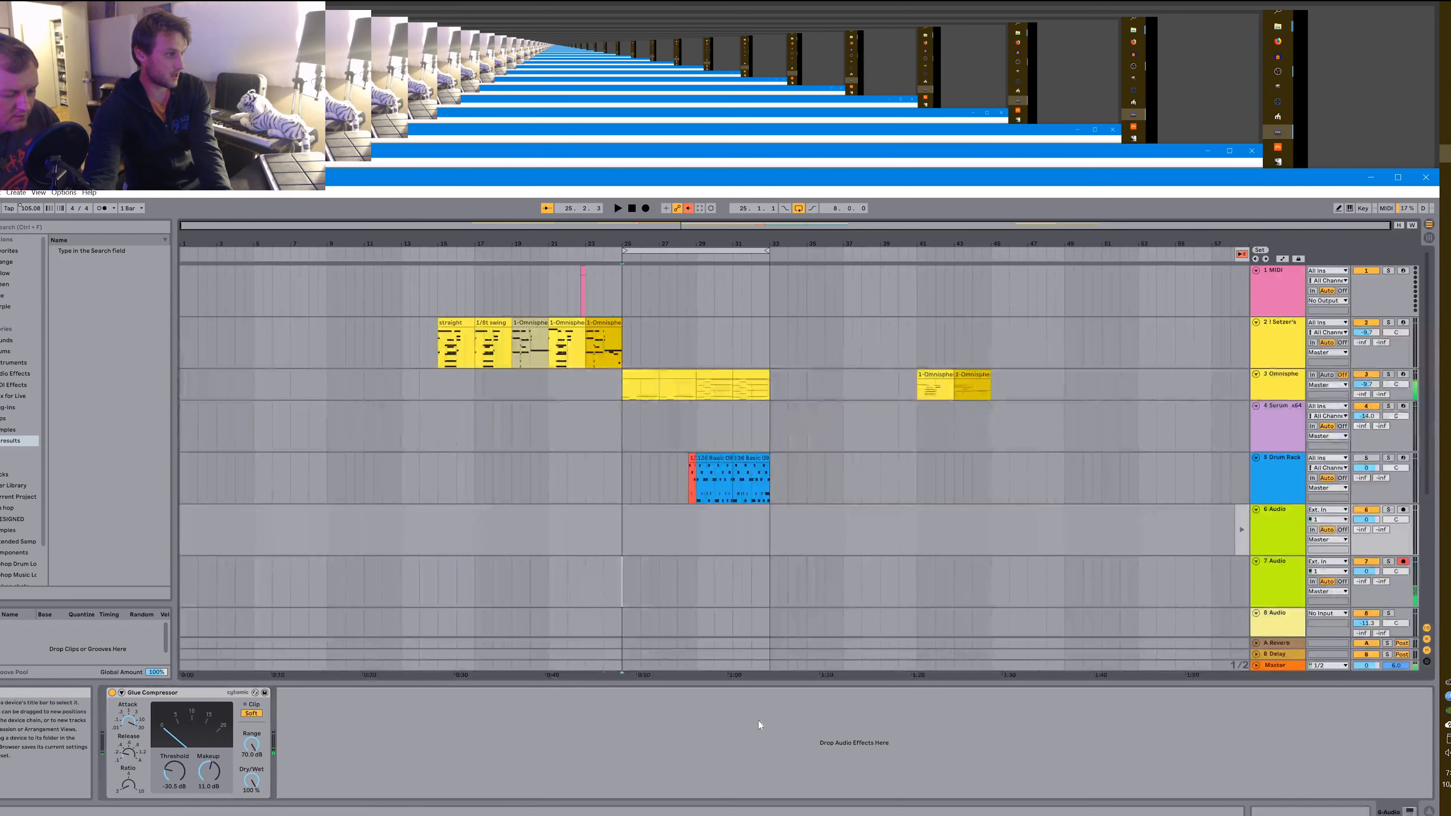
key(Tab)
click(494, 258)
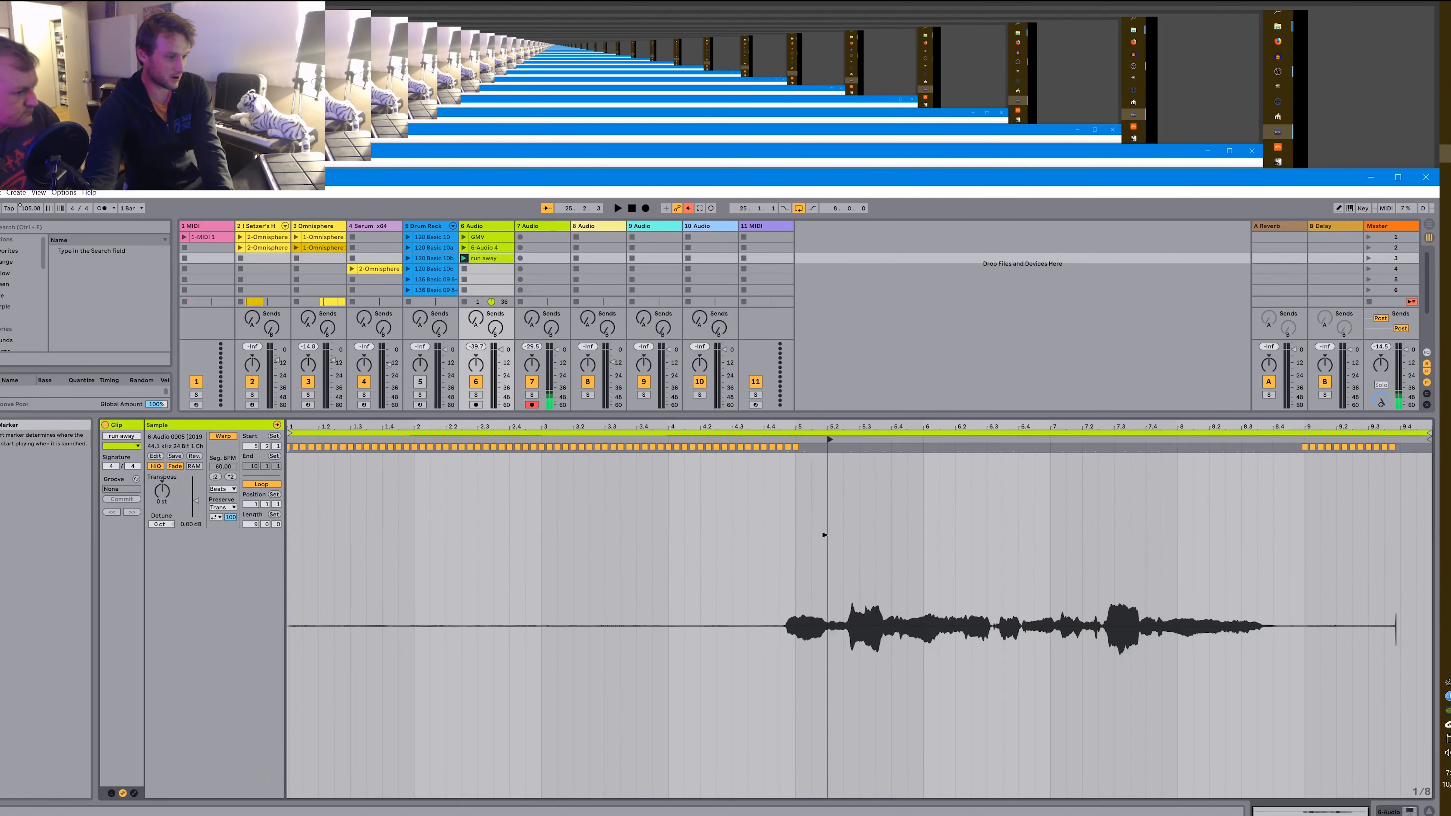
click(794, 528)
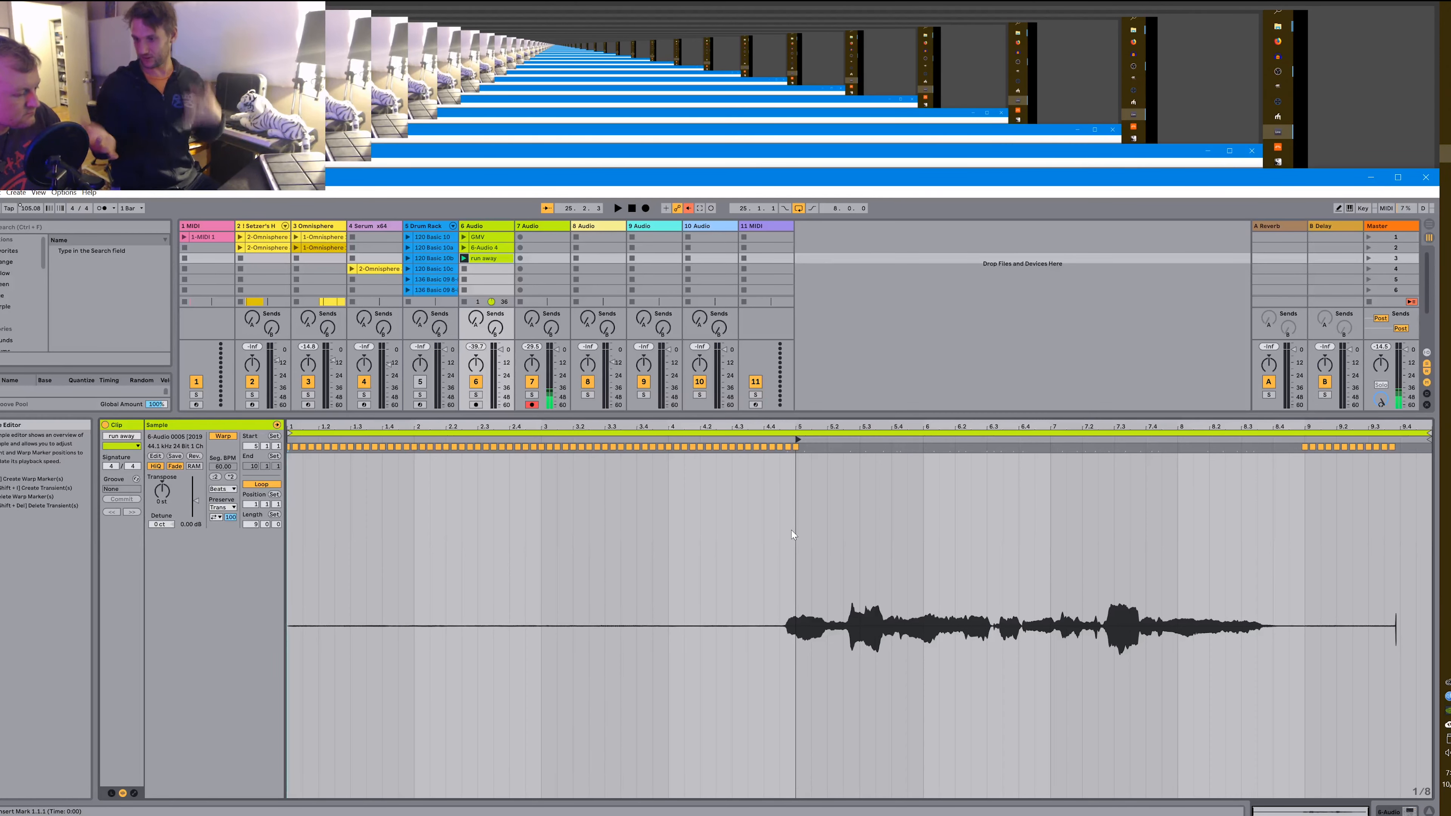
Play back the compressed "run away" clip with the arrangement, checking it in both Session and Arrangement views.
key(Tab)
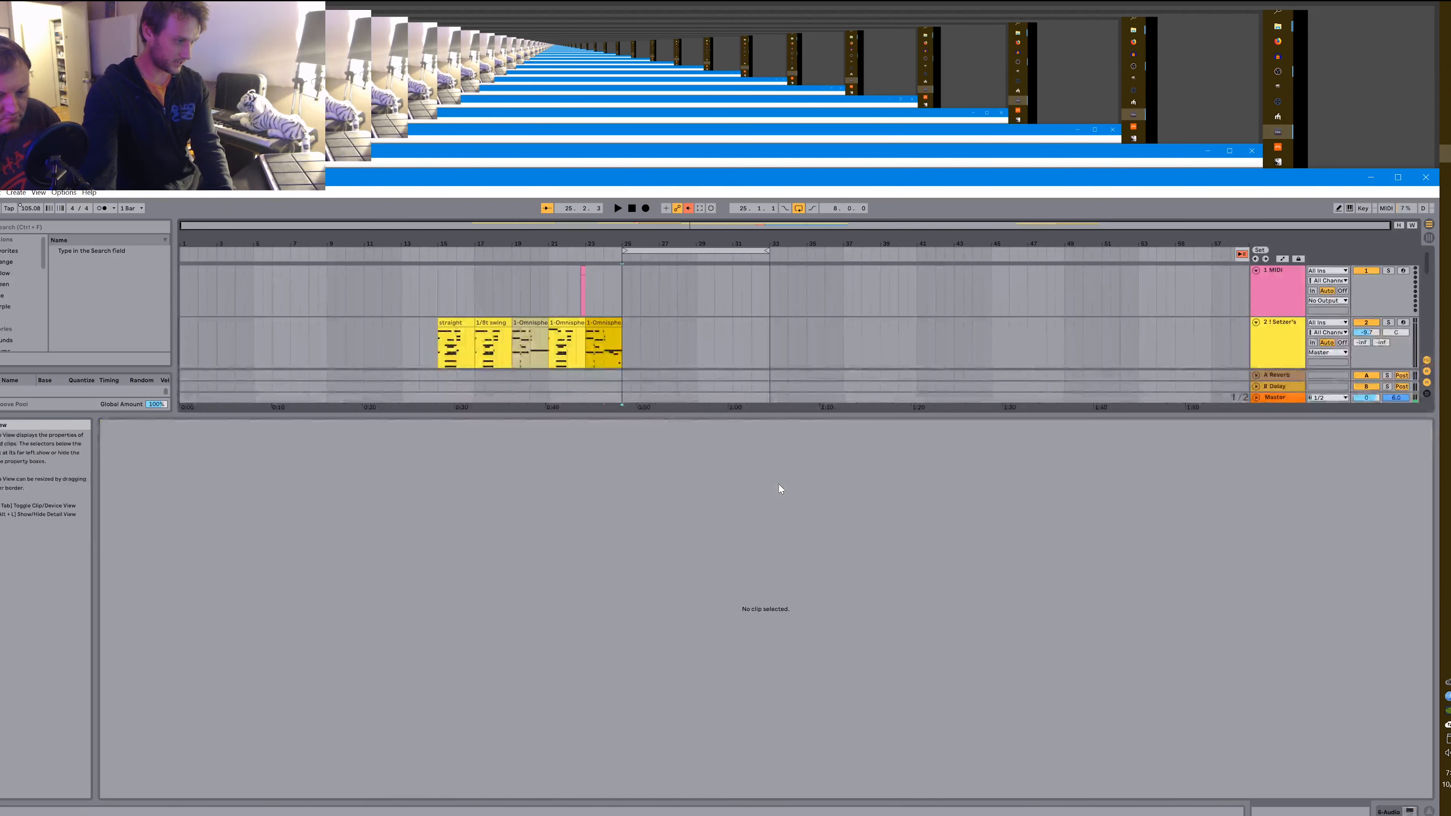
key(Tab)
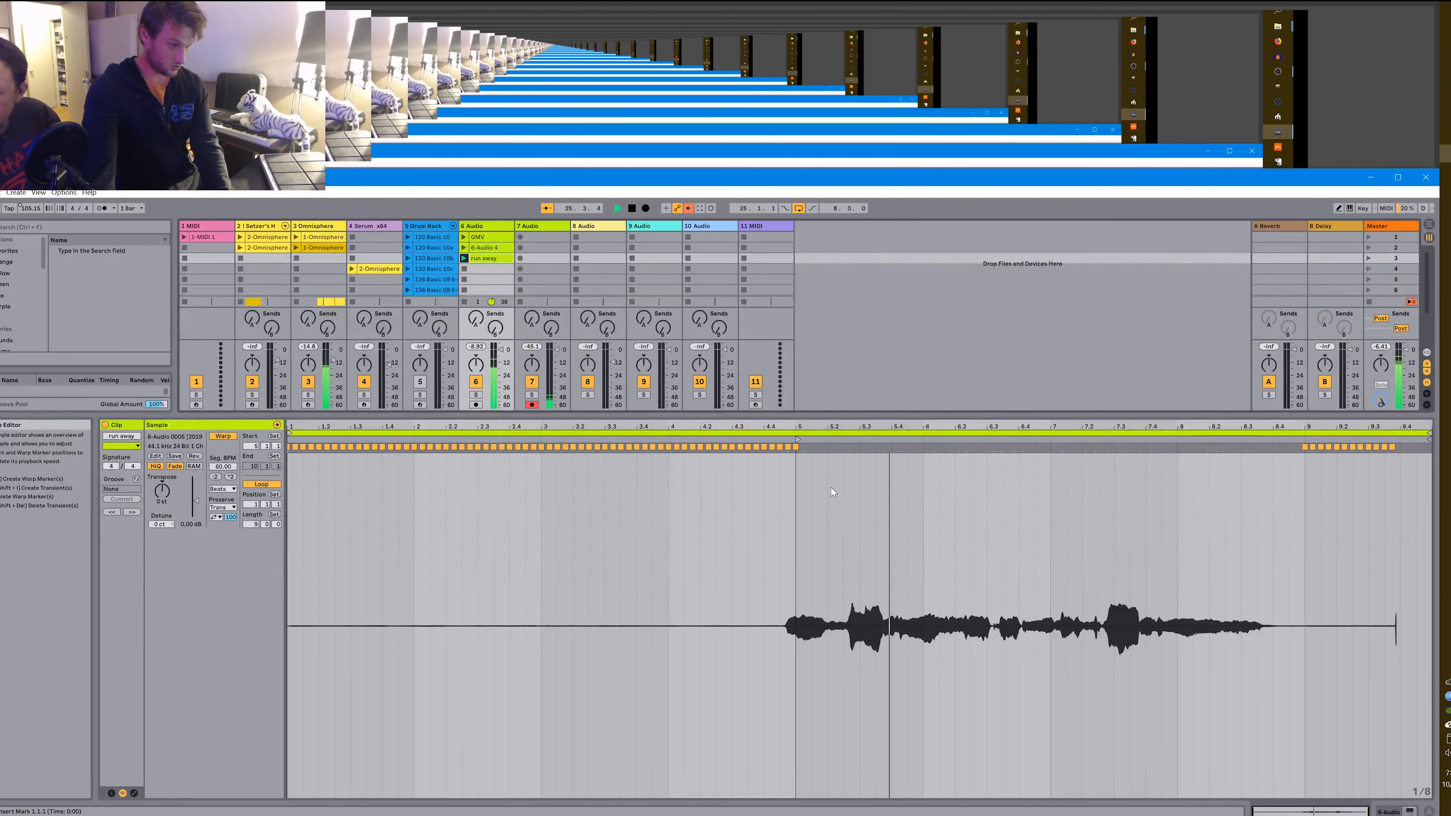
key(shift+Tab)
key(Tab)
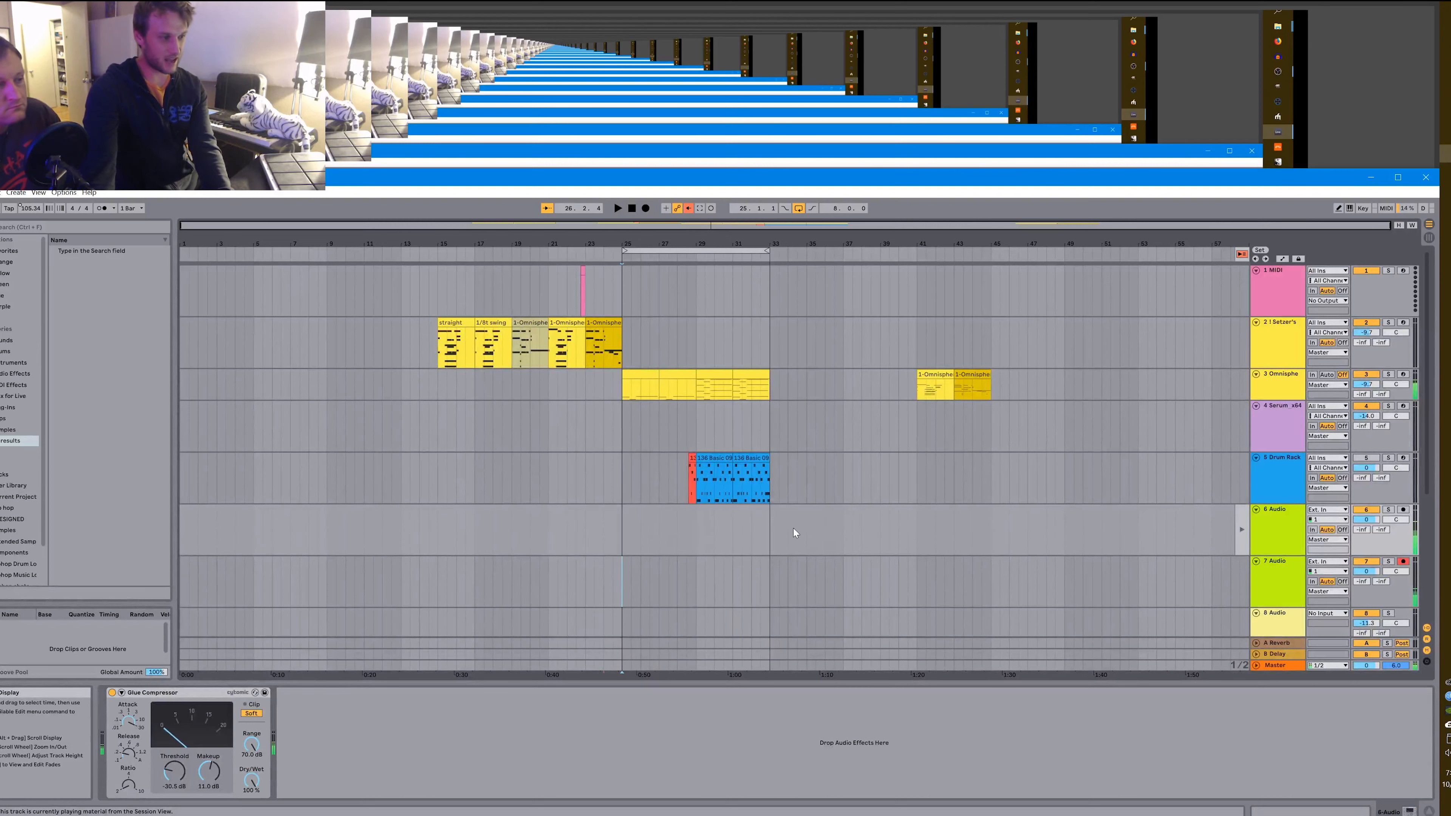
key(Tab)
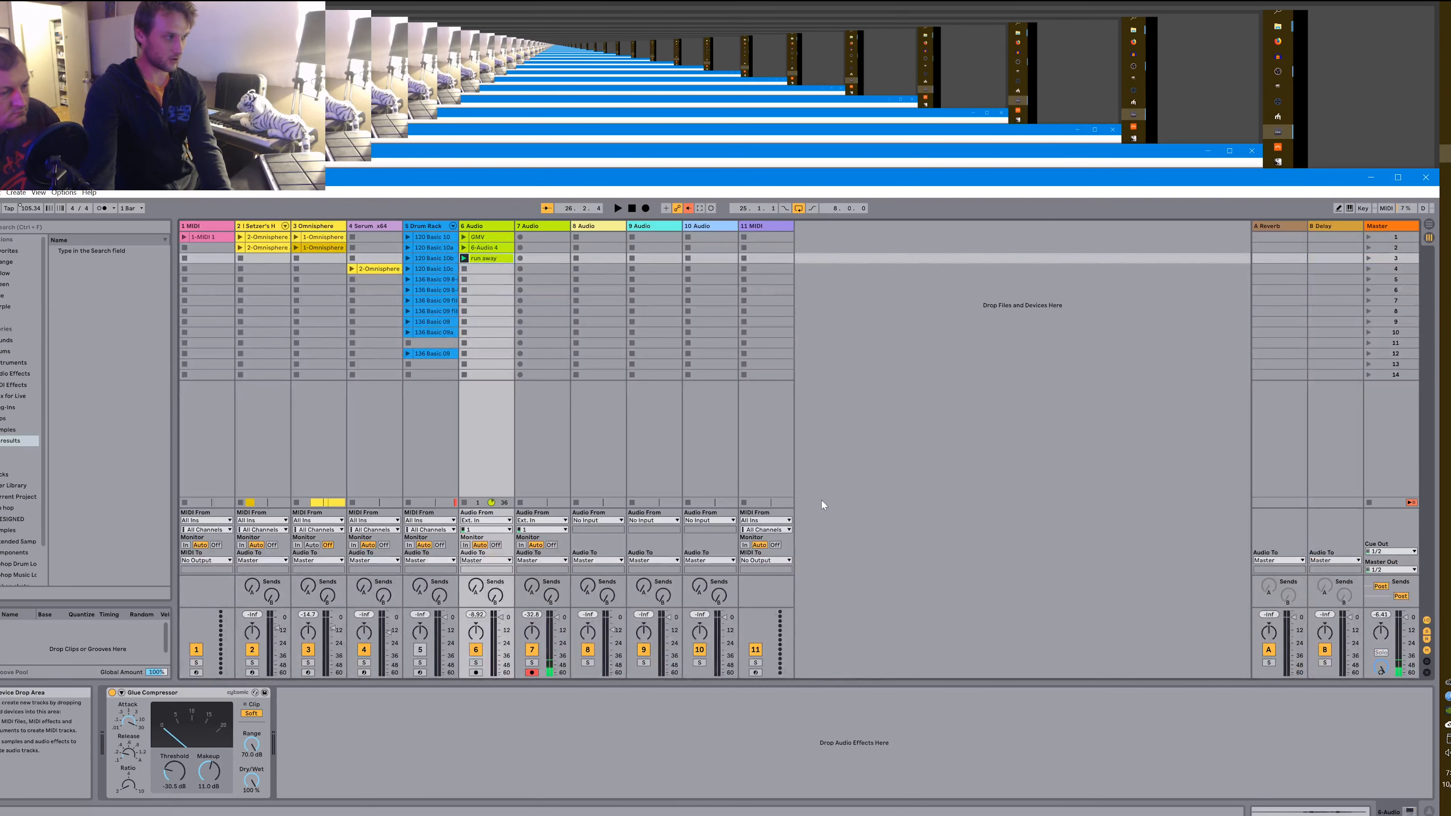
key(Tab)
key(shift+Tab)
key(space)
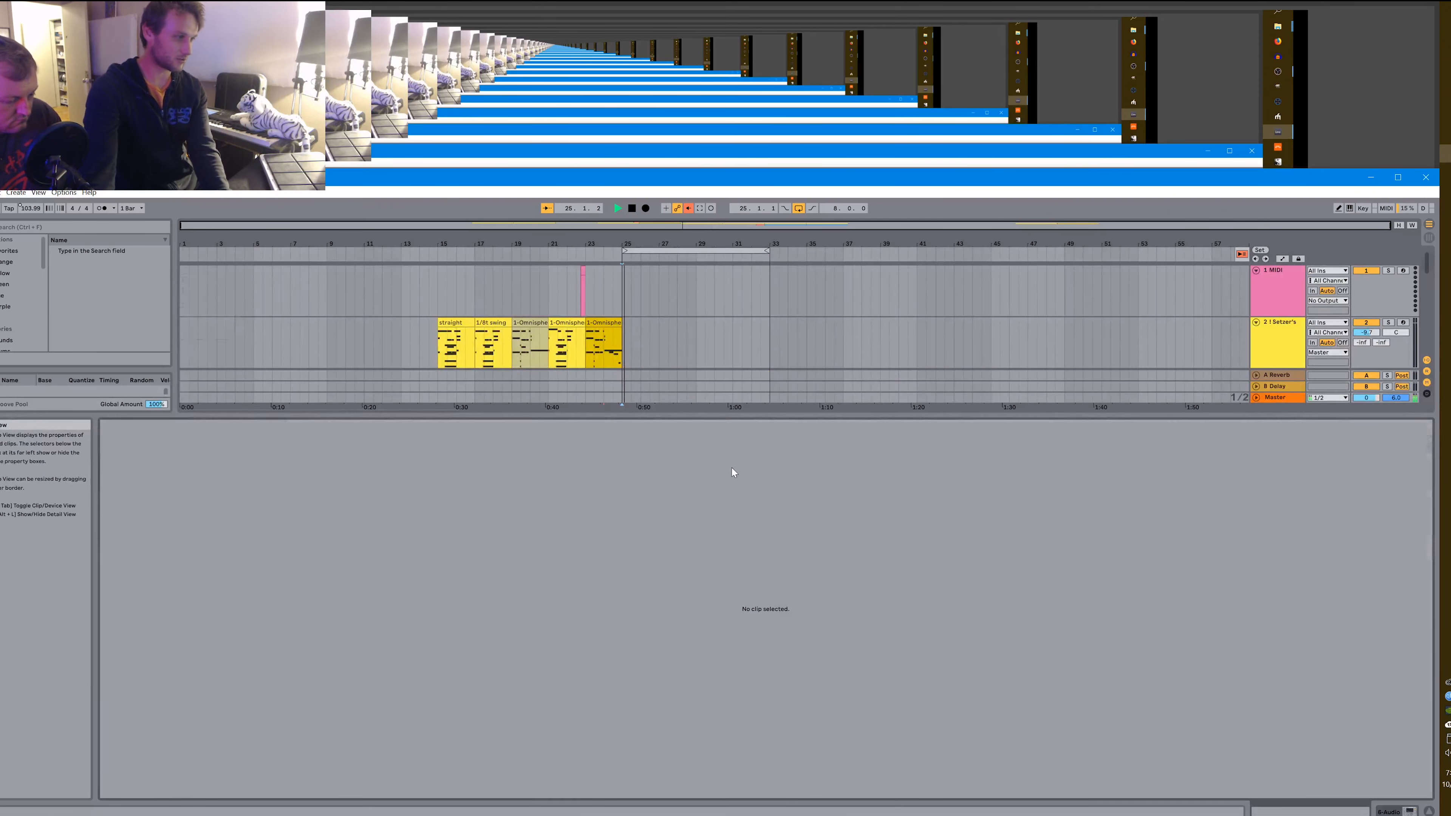
key(Tab)
key(Tab)
key(Tab)
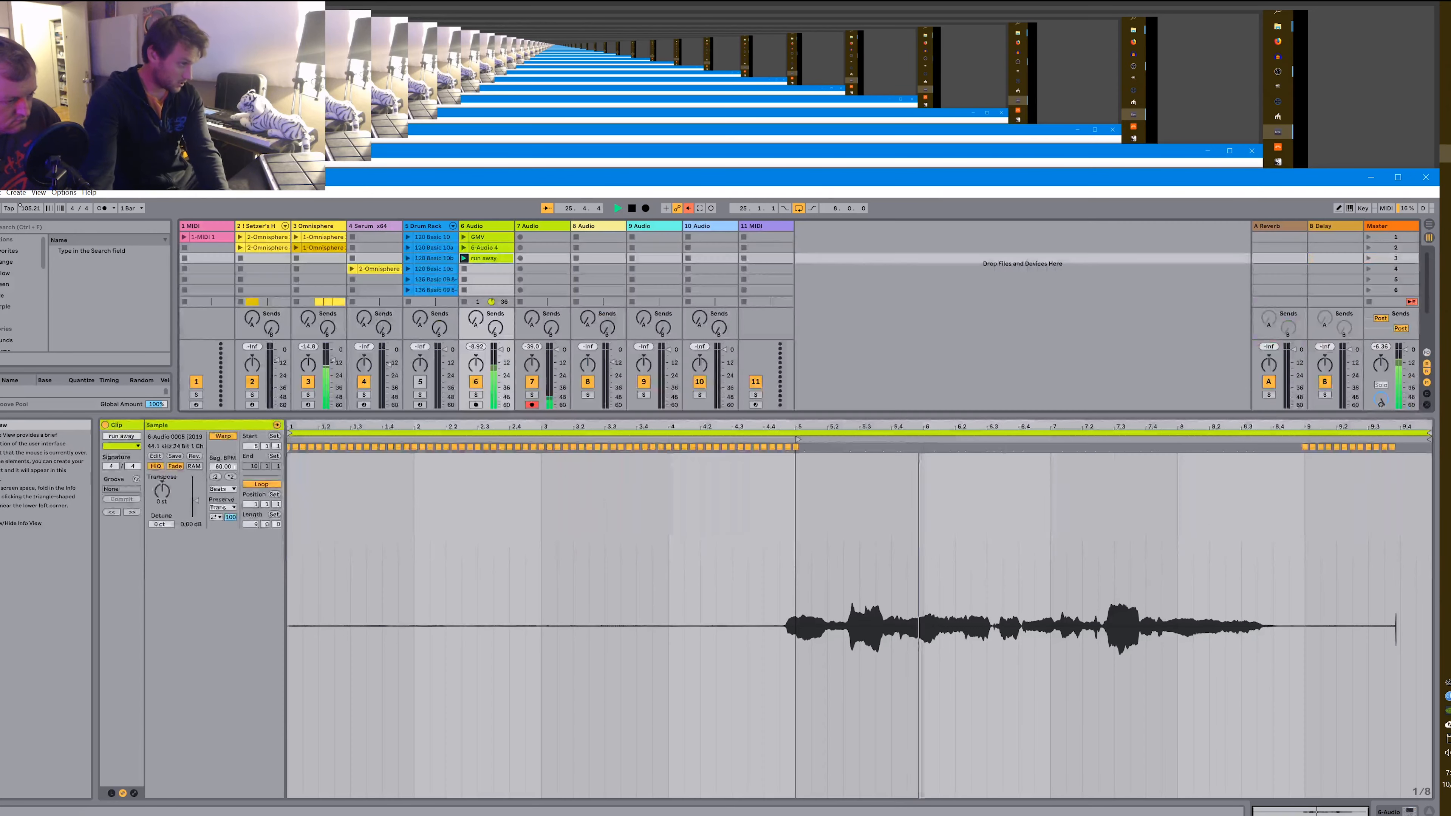
Add the Convology XT reverb after the Glue Compressor on track 6 Audio.
key(shift+Tab)
right_click(429, 727)
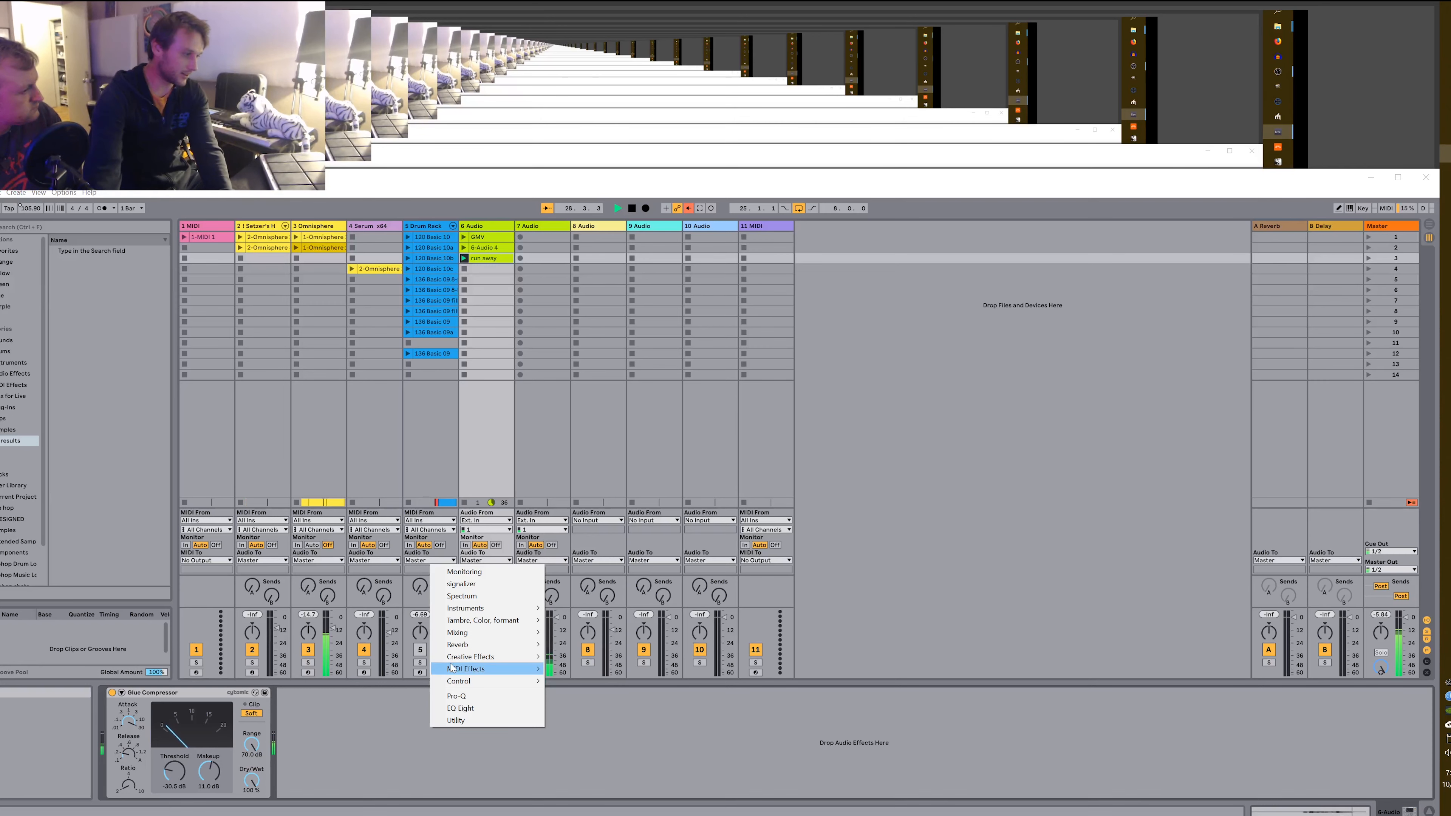
click(408, 719)
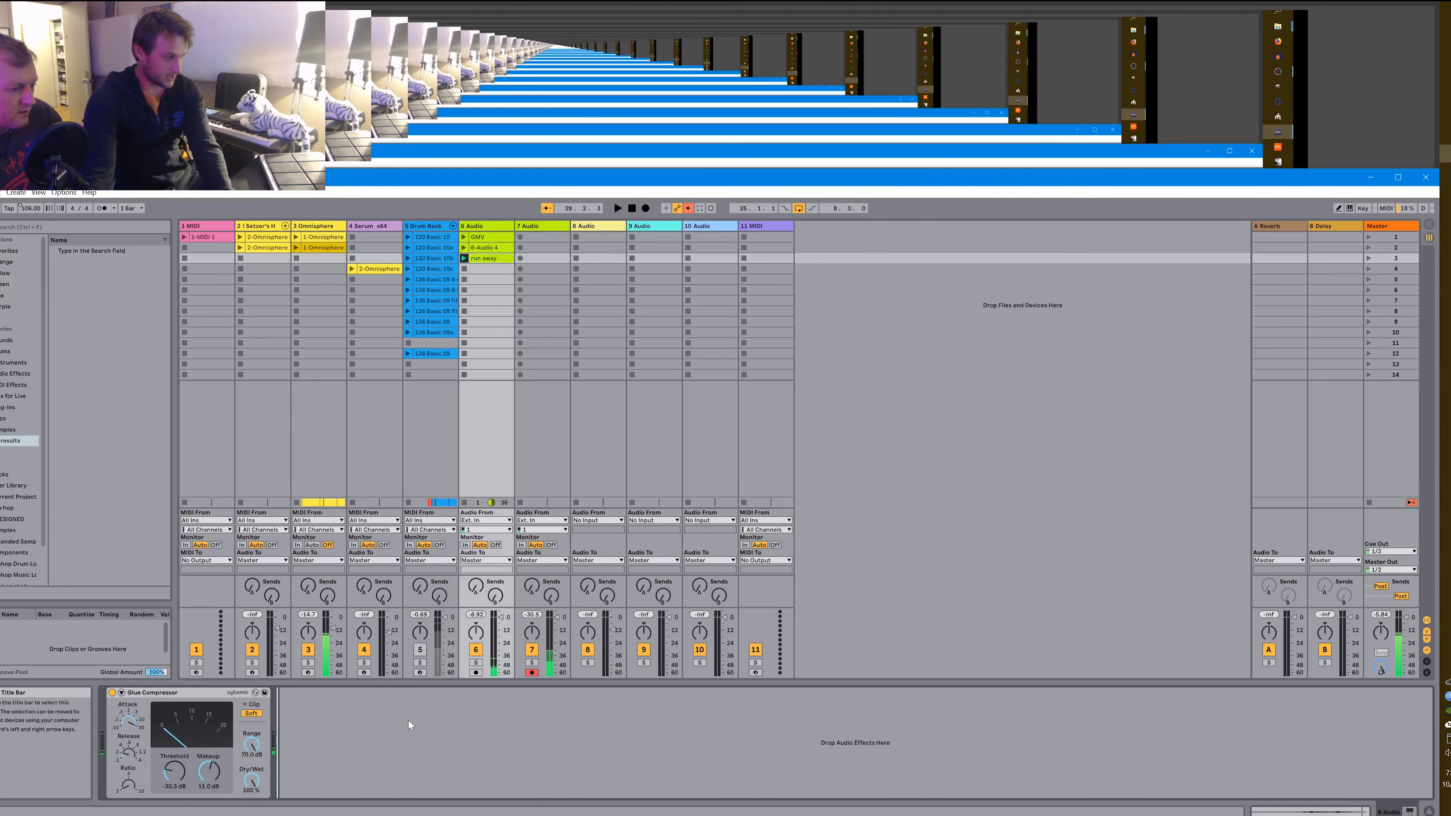
right_click(408, 720)
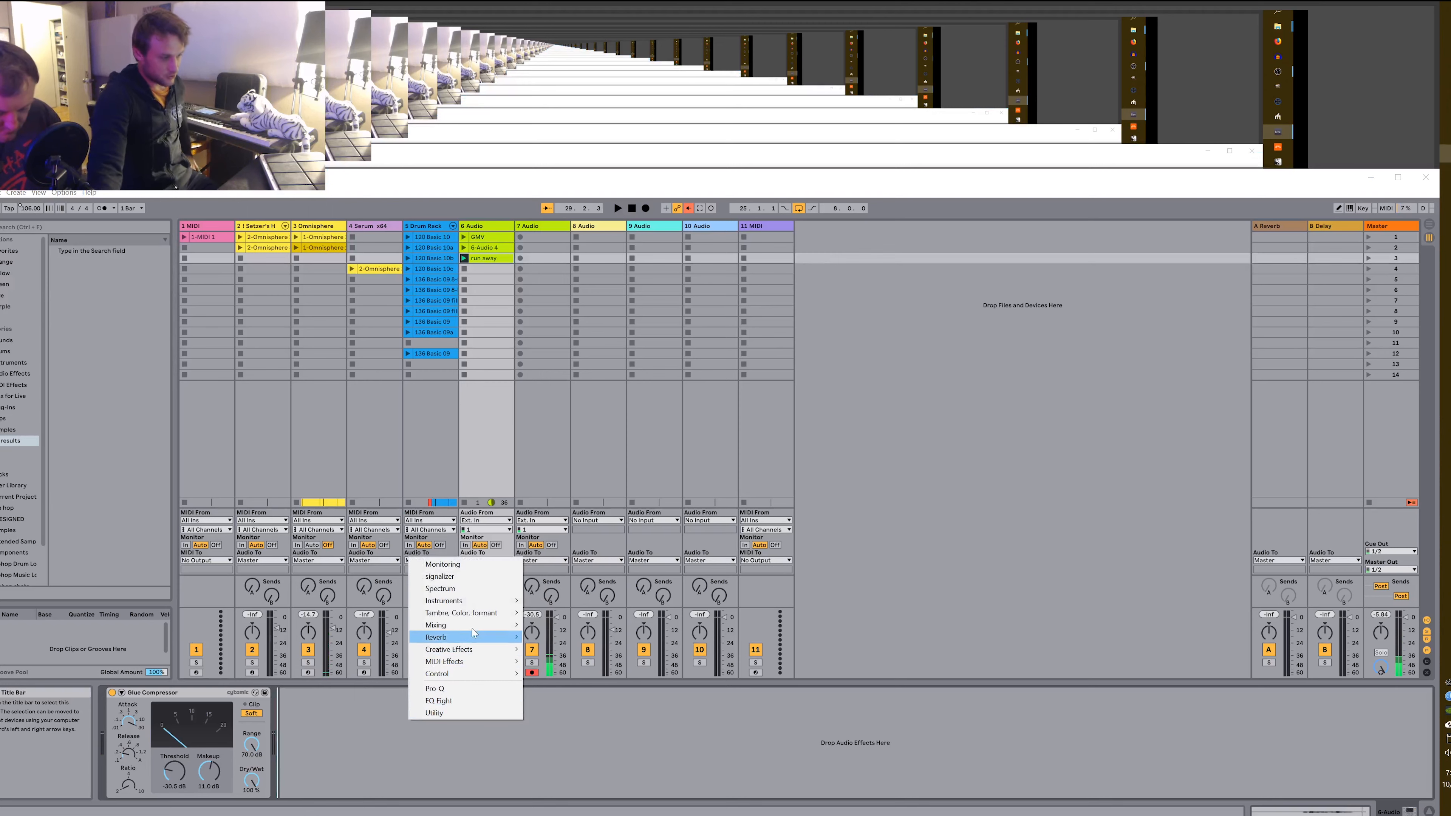
mouse_move(486, 650)
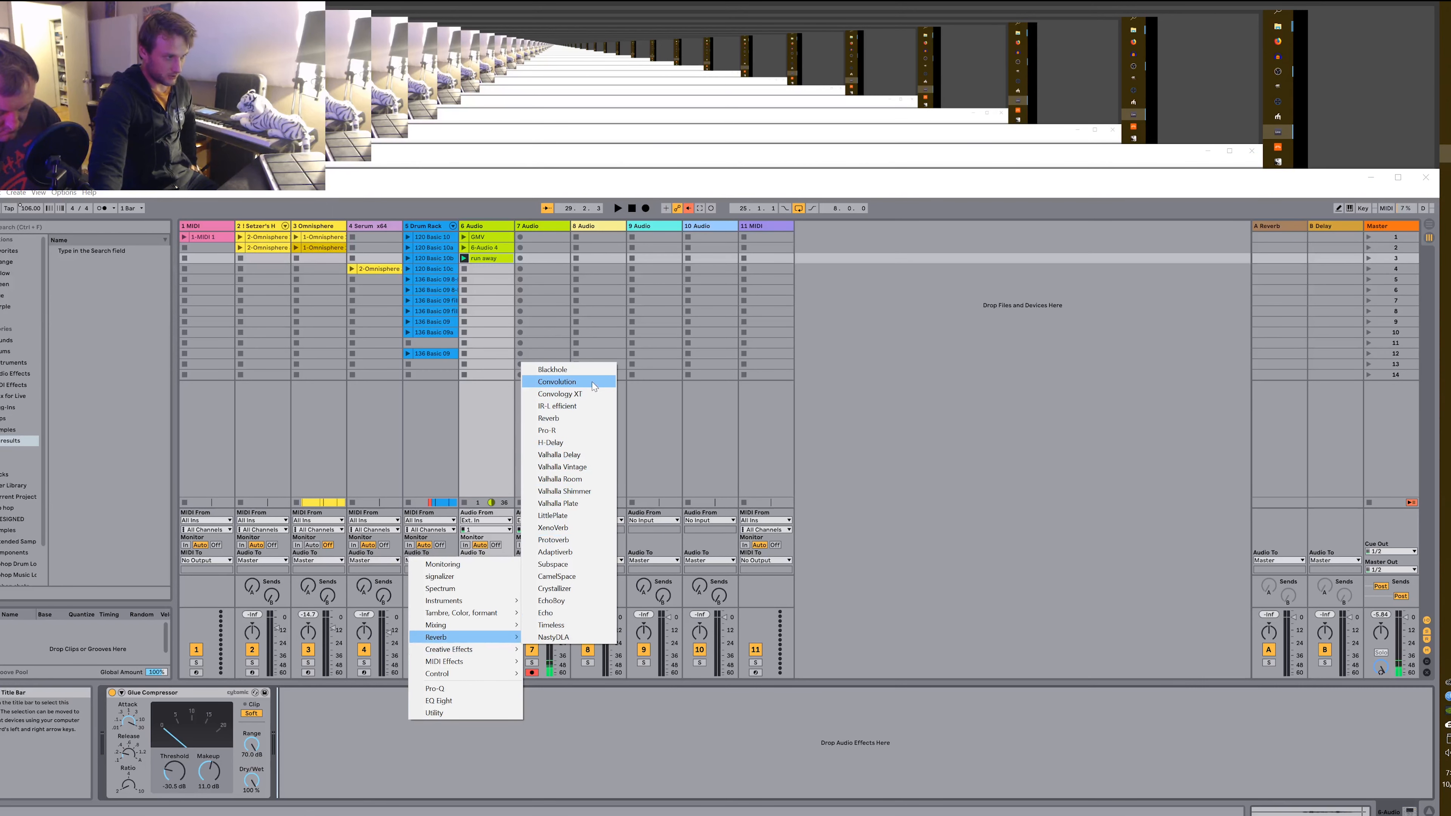
click(593, 394)
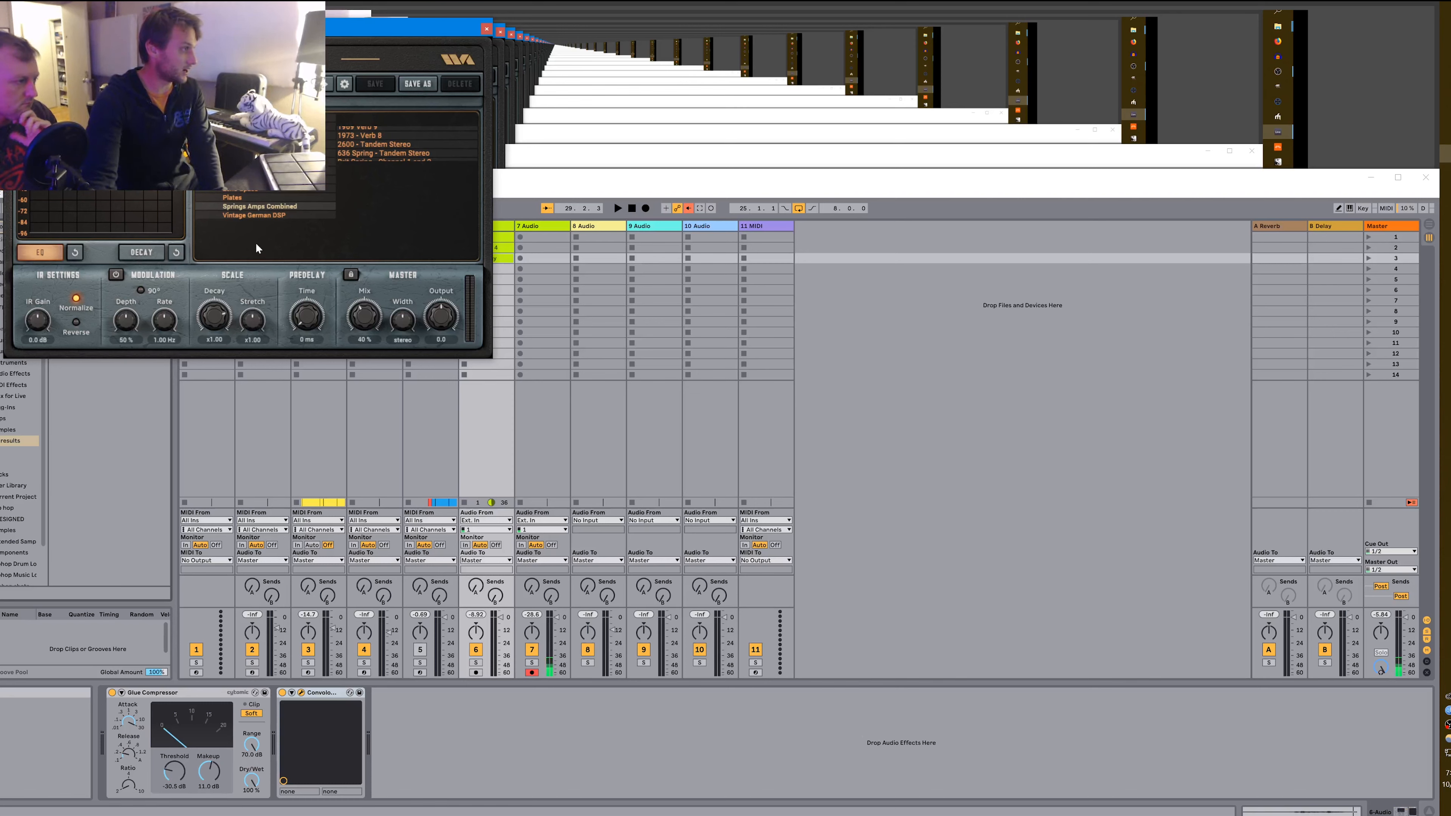
Move the Convology XT window into view and open the IR folder of the Extended Sample Library in its file browser.
scroll(375, 122, up, 1)
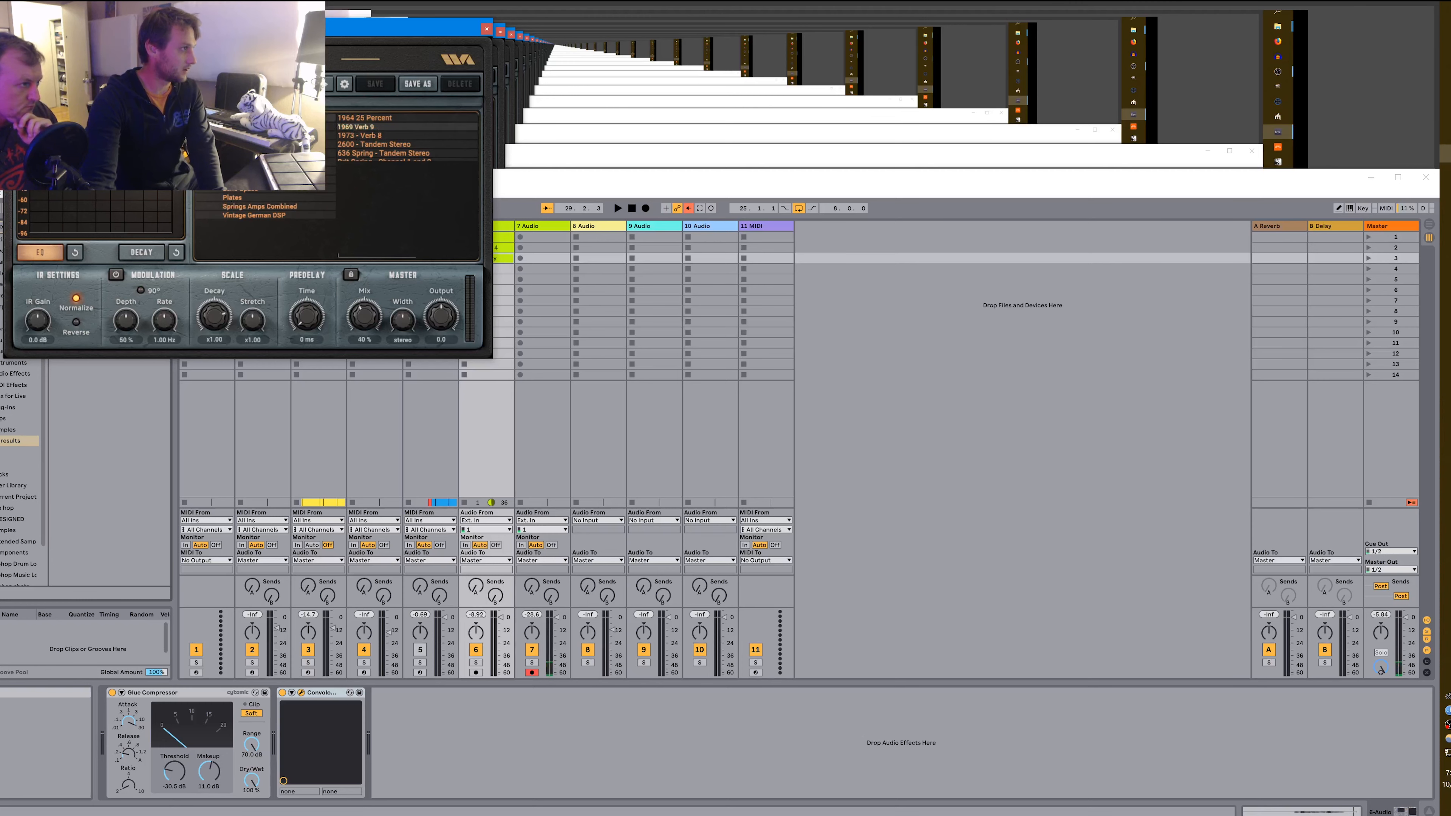
drag(415, 31, 570, 186)
click(574, 245)
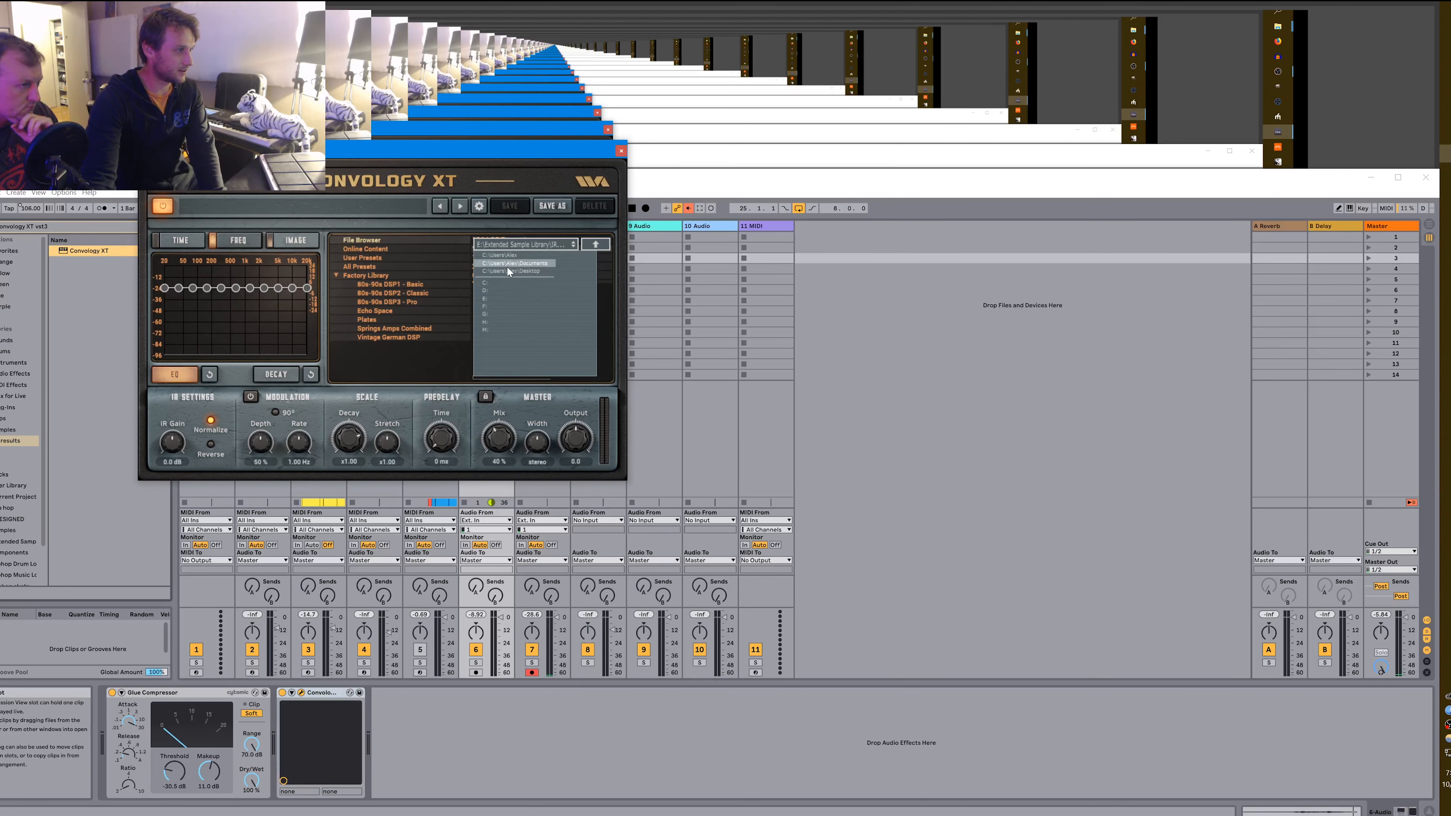
click(487, 299)
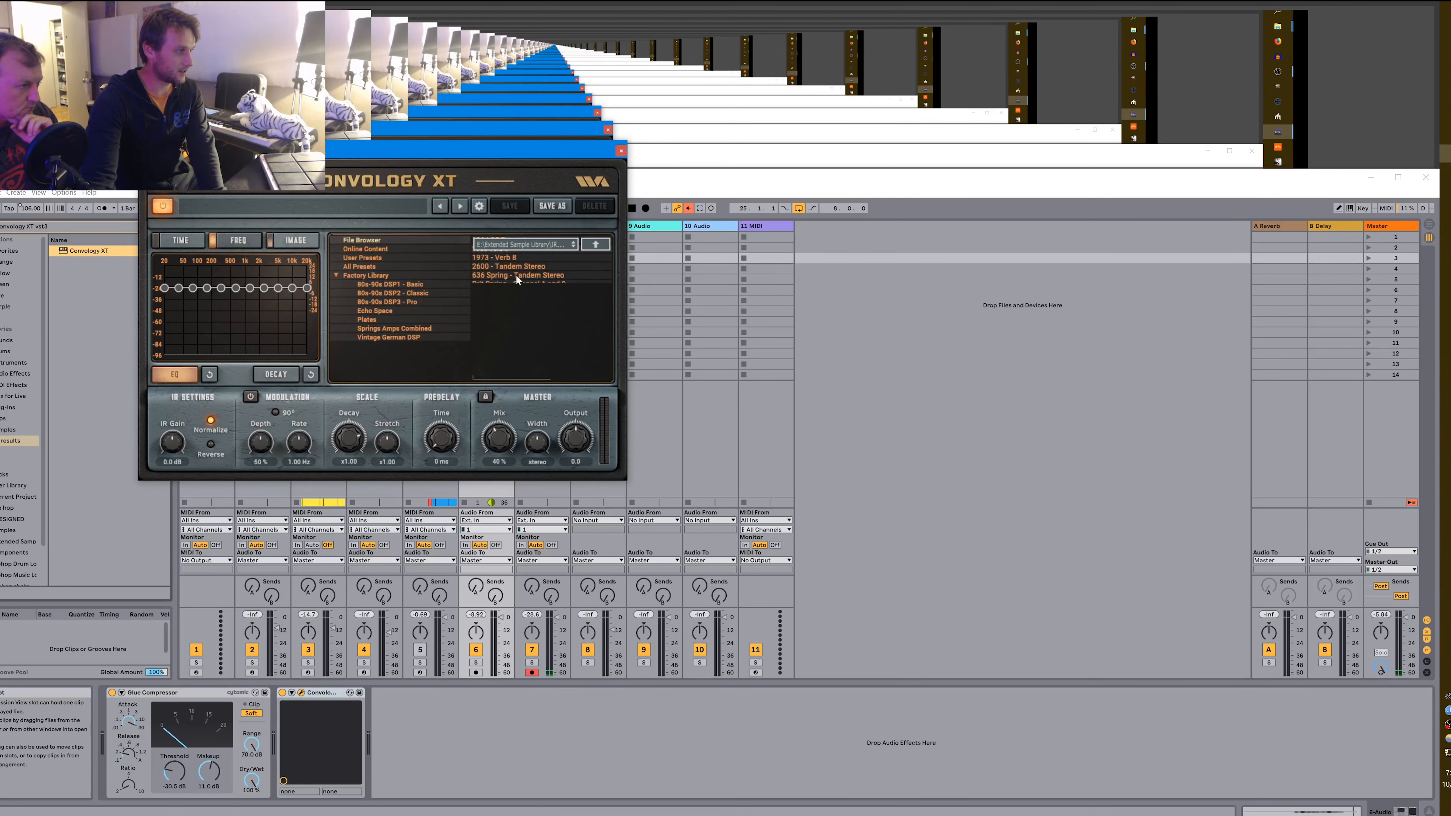
click(565, 243)
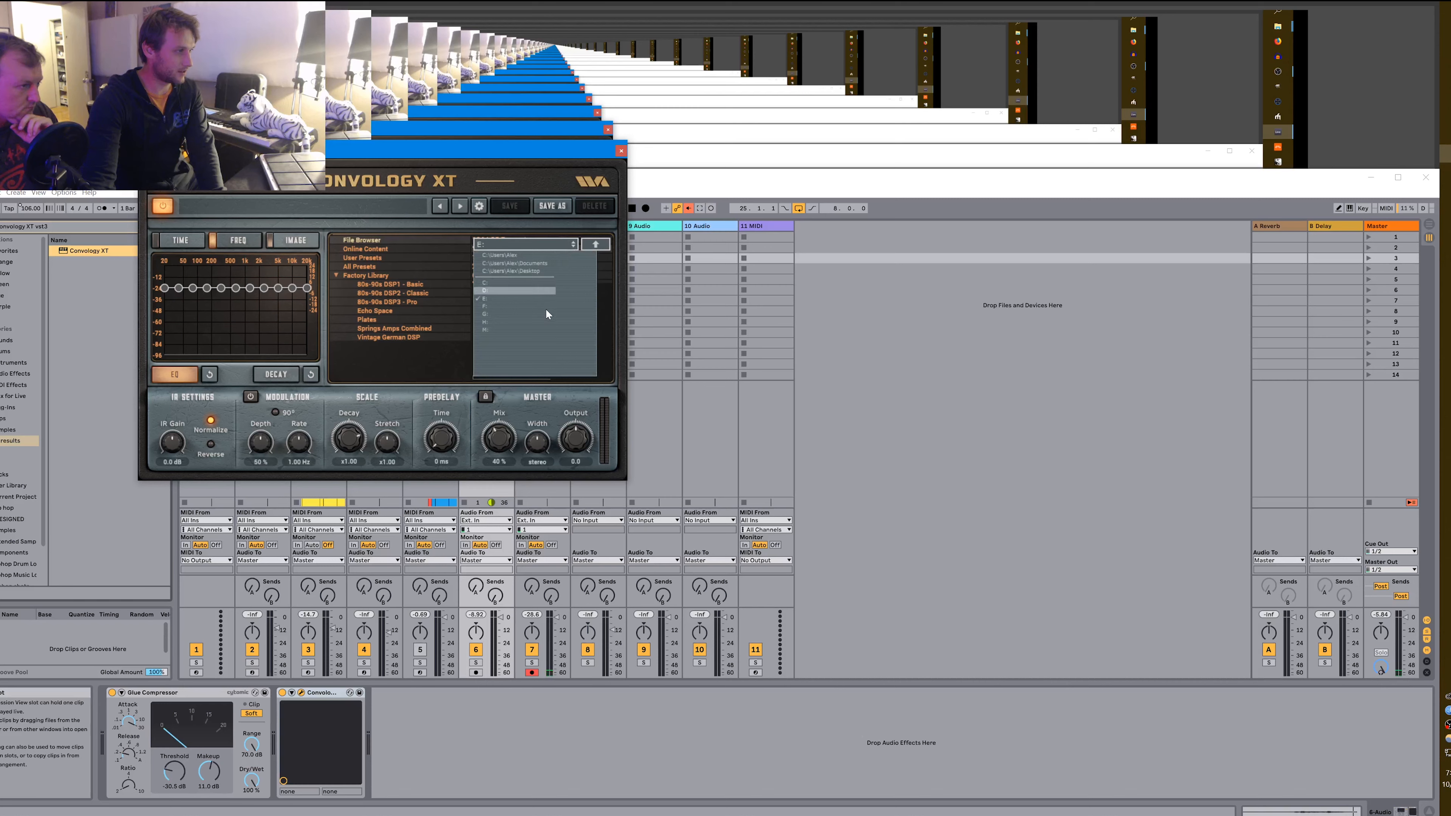
click(534, 319)
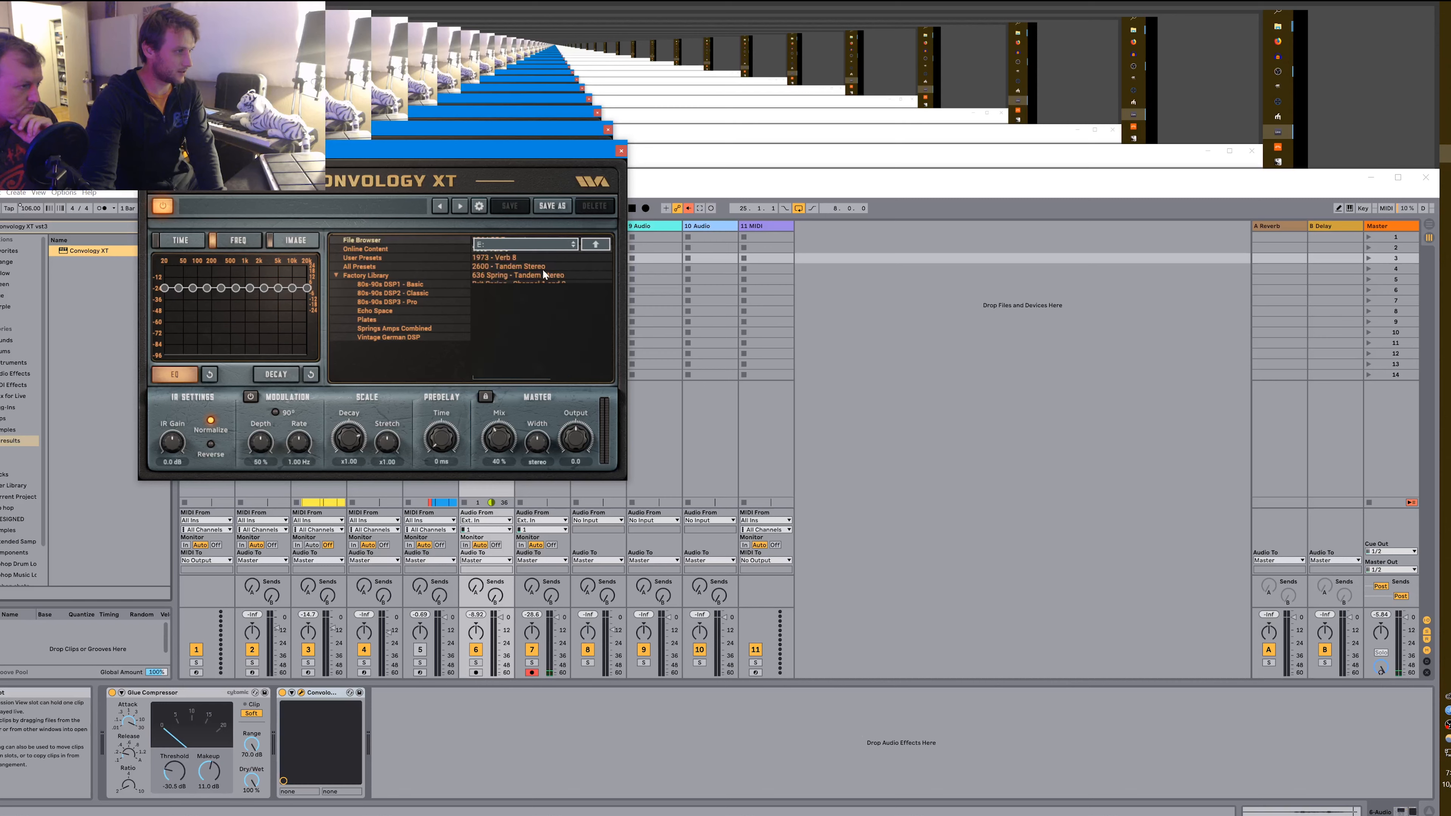
double_click(517, 270)
scroll(499, 333, down, 6)
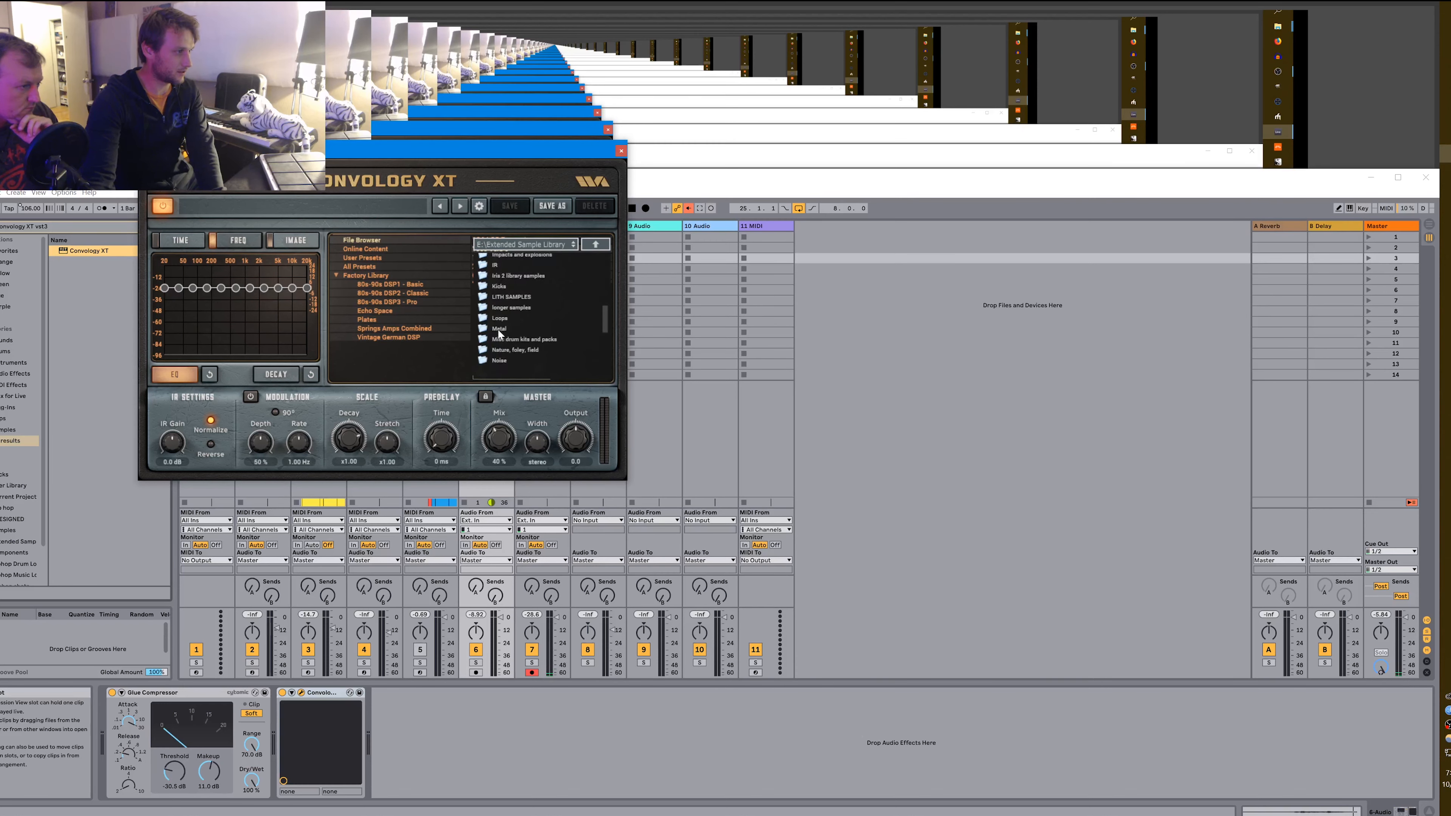
double_click(496, 264)
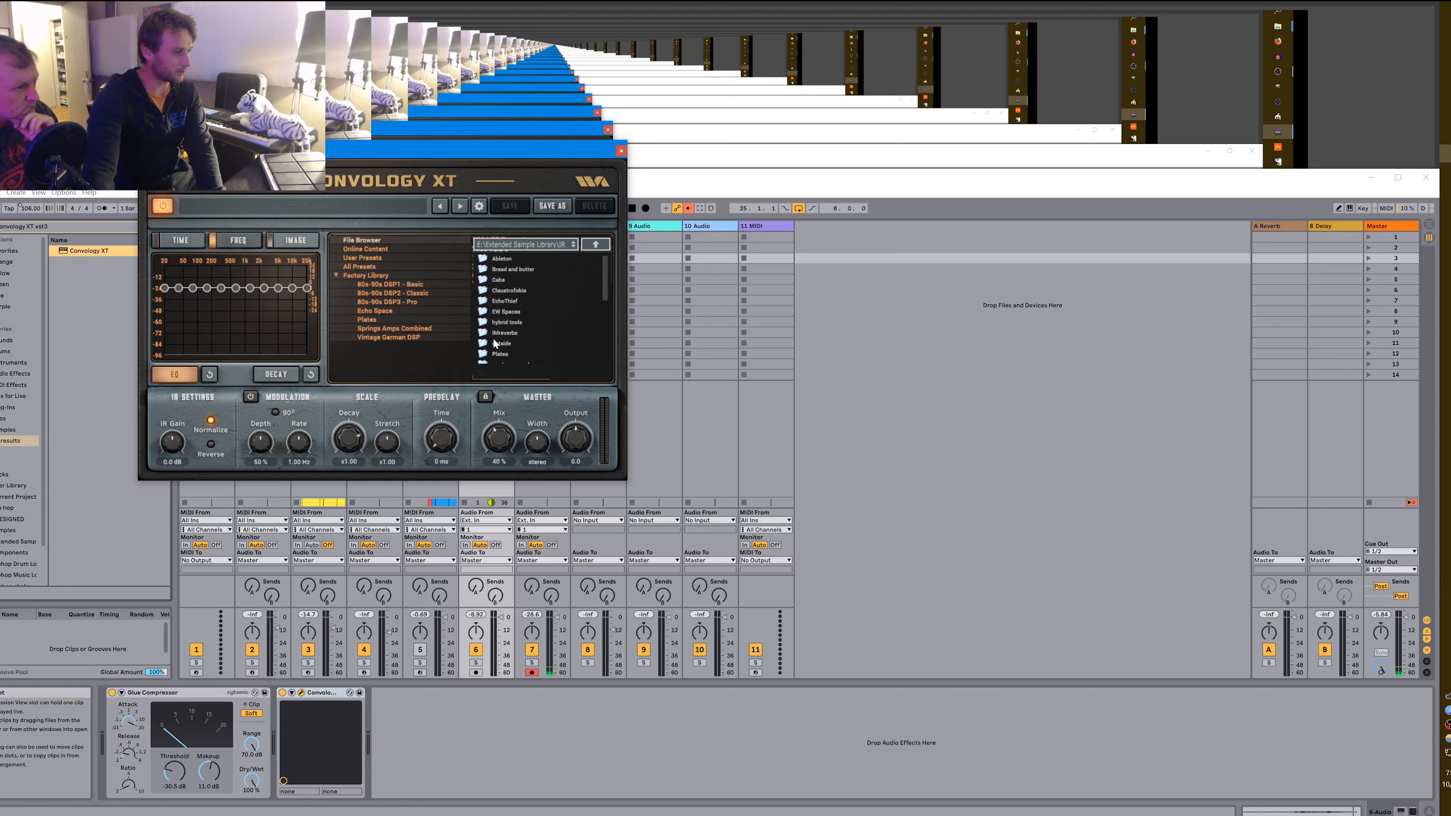
Open the Random places folder among the impulse responses and load one of the concrete-tunnel impulses.
scroll(503, 325, down, 3)
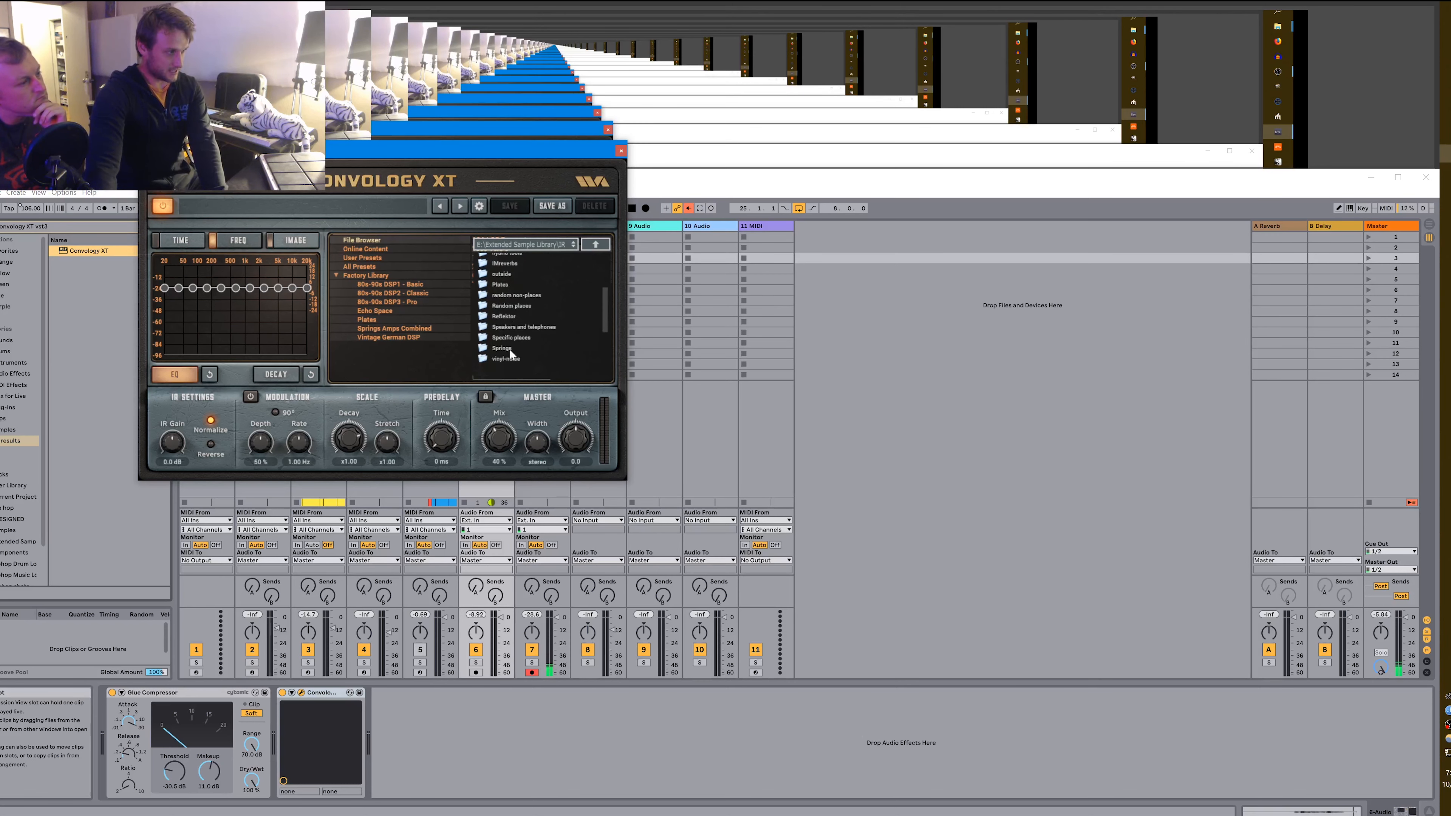
scroll(507, 349, down, 2)
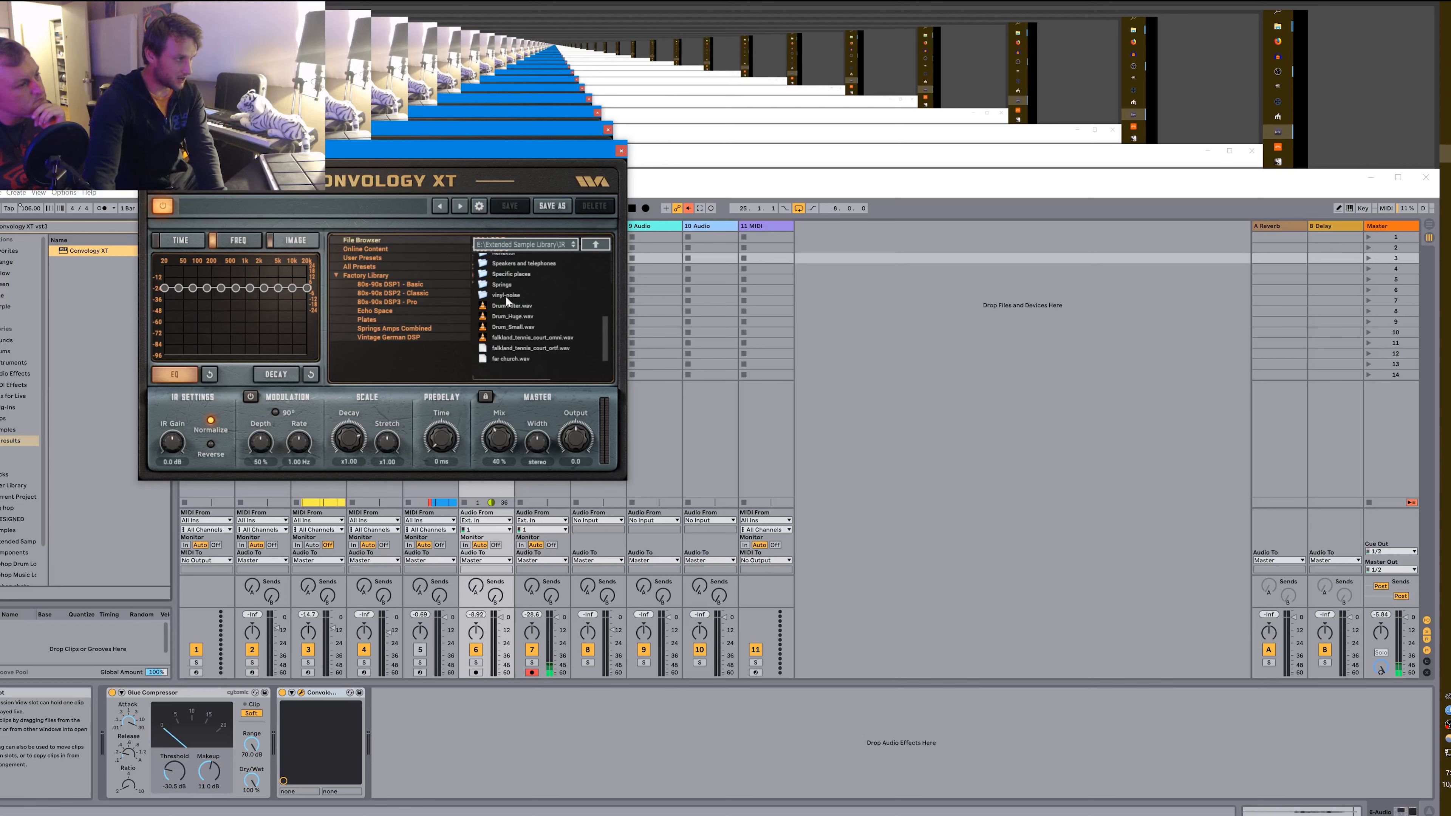
scroll(506, 296, up, 3)
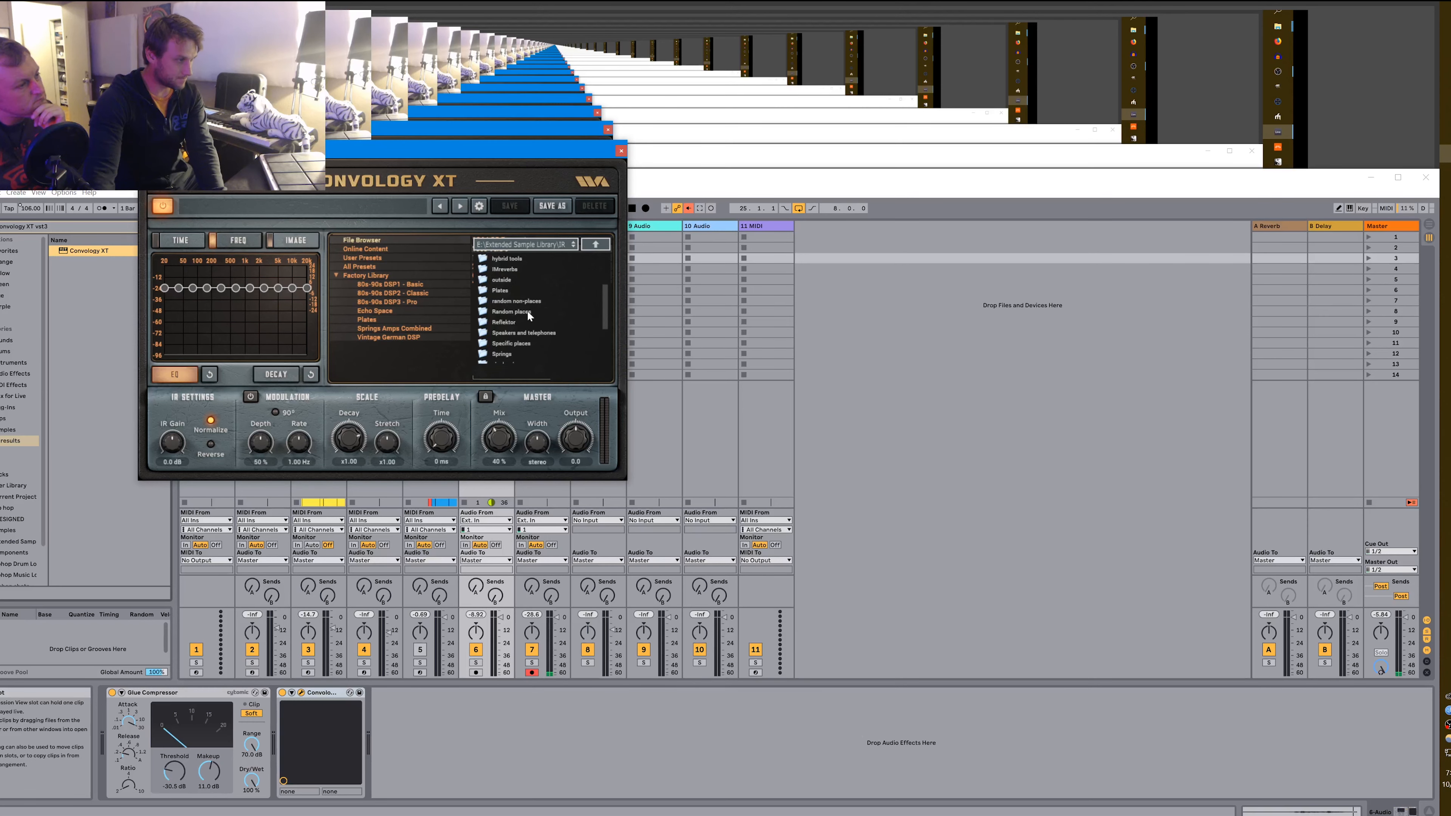
double_click(527, 309)
click(524, 322)
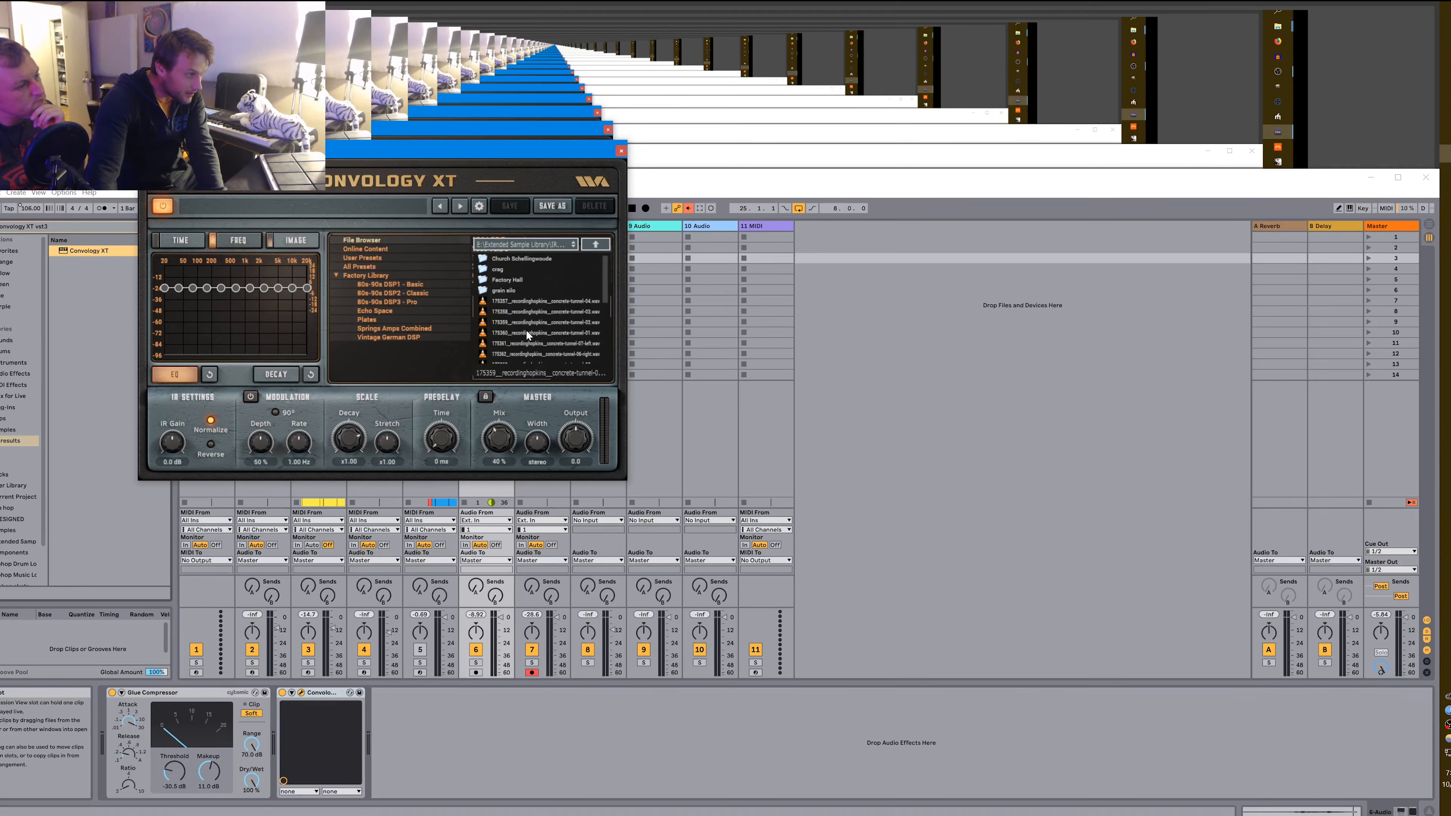
Audition the concrete-tunnel reverb, briefly soloing track 7 and moving the Convology XT window clear of the session tracks.
click(533, 664)
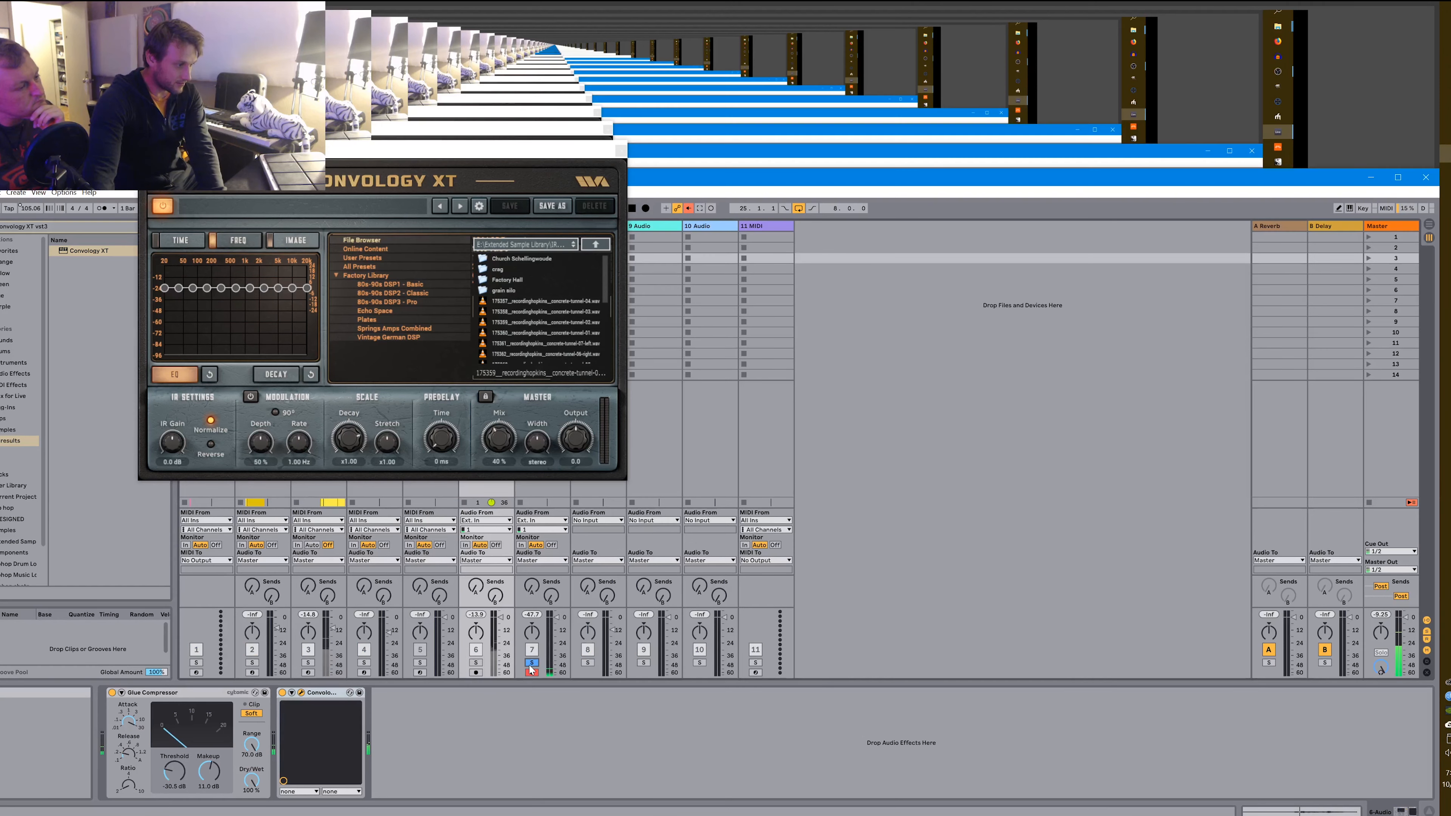
click(533, 664)
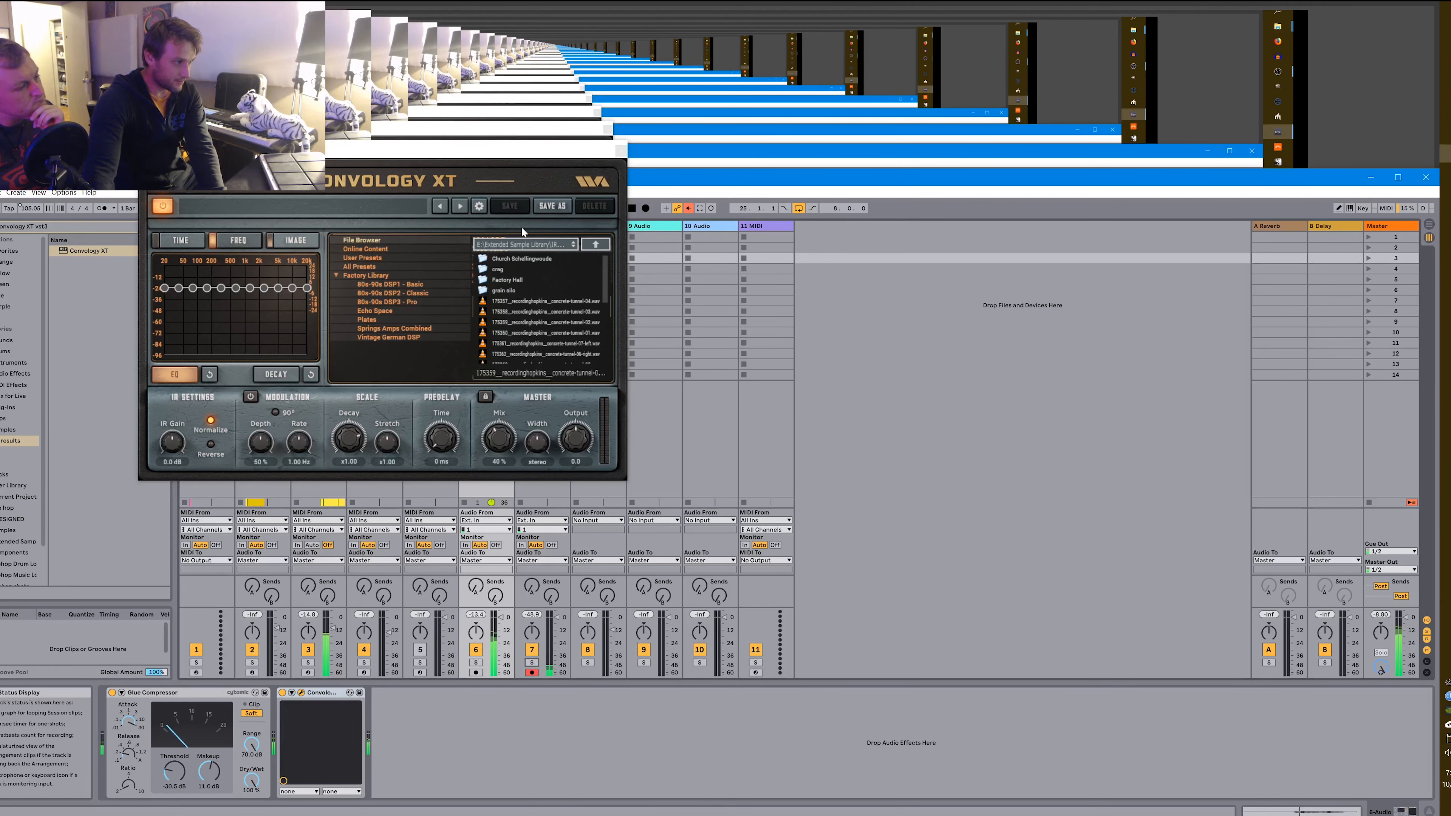
drag(525, 153, 1074, 69)
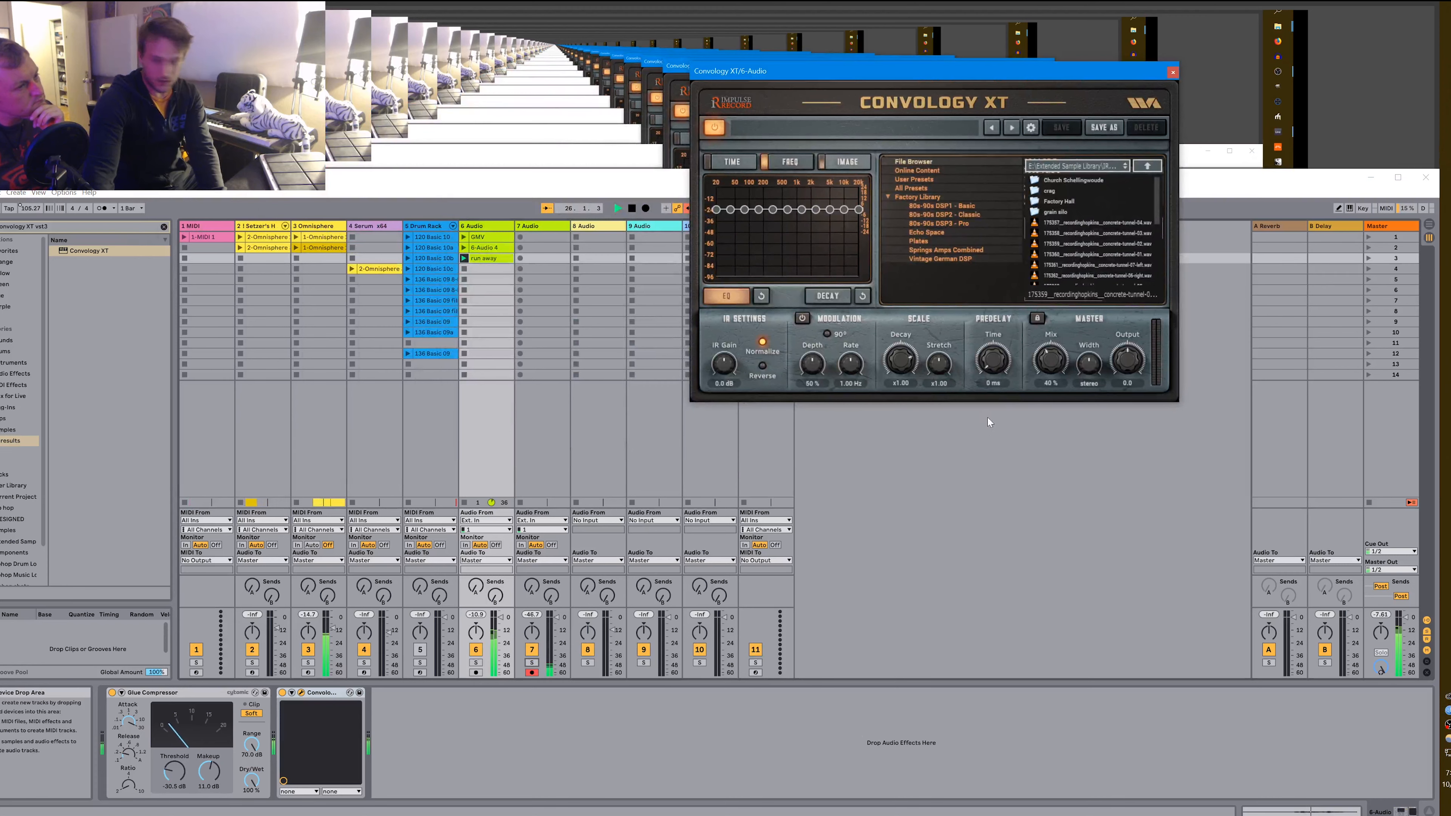
key(space)
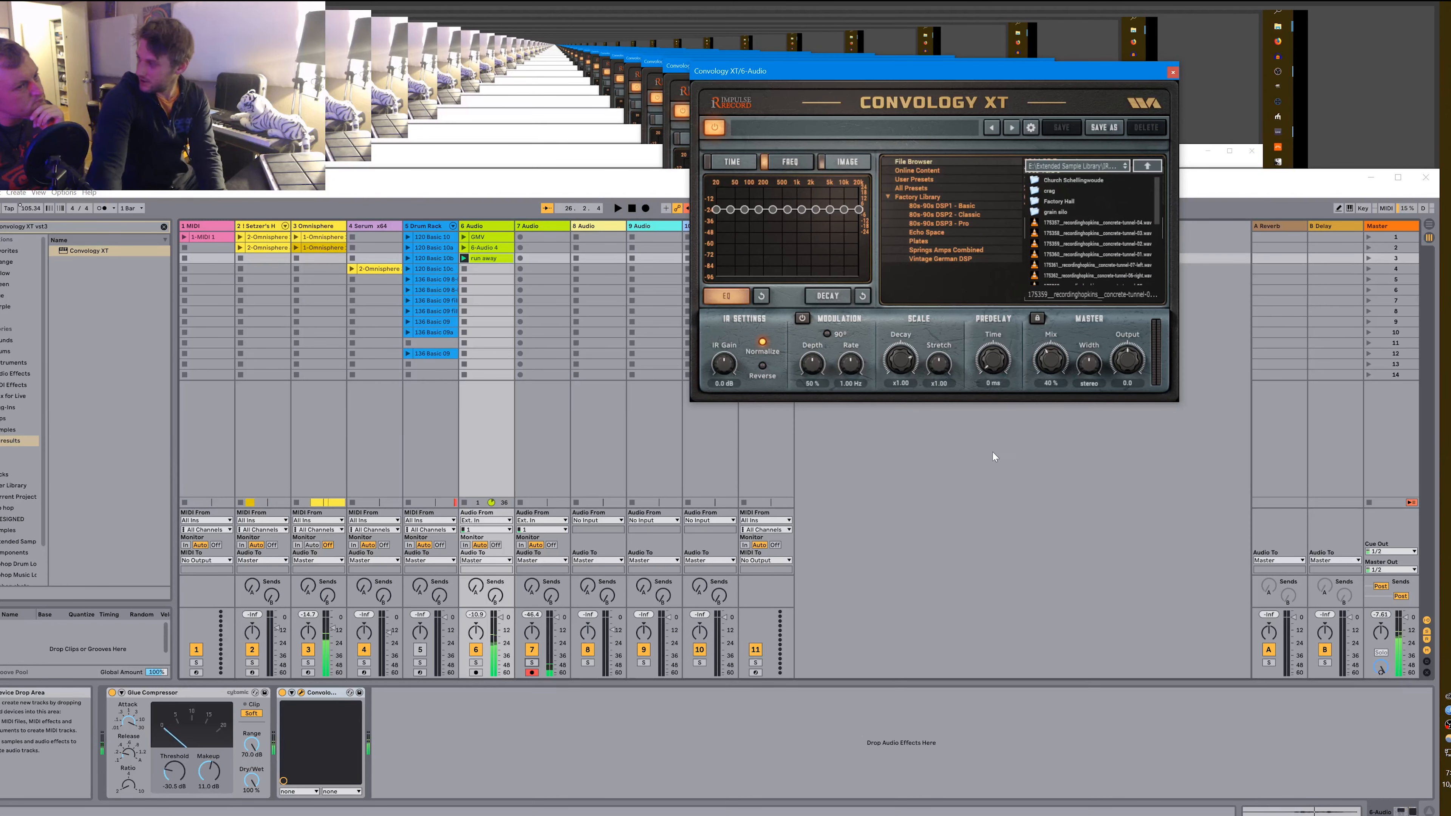
Load Church Schellingwoude.wav from its folder as the reverb impulse and audition it with the arrangement.
double_click(1036, 179)
click(1039, 179)
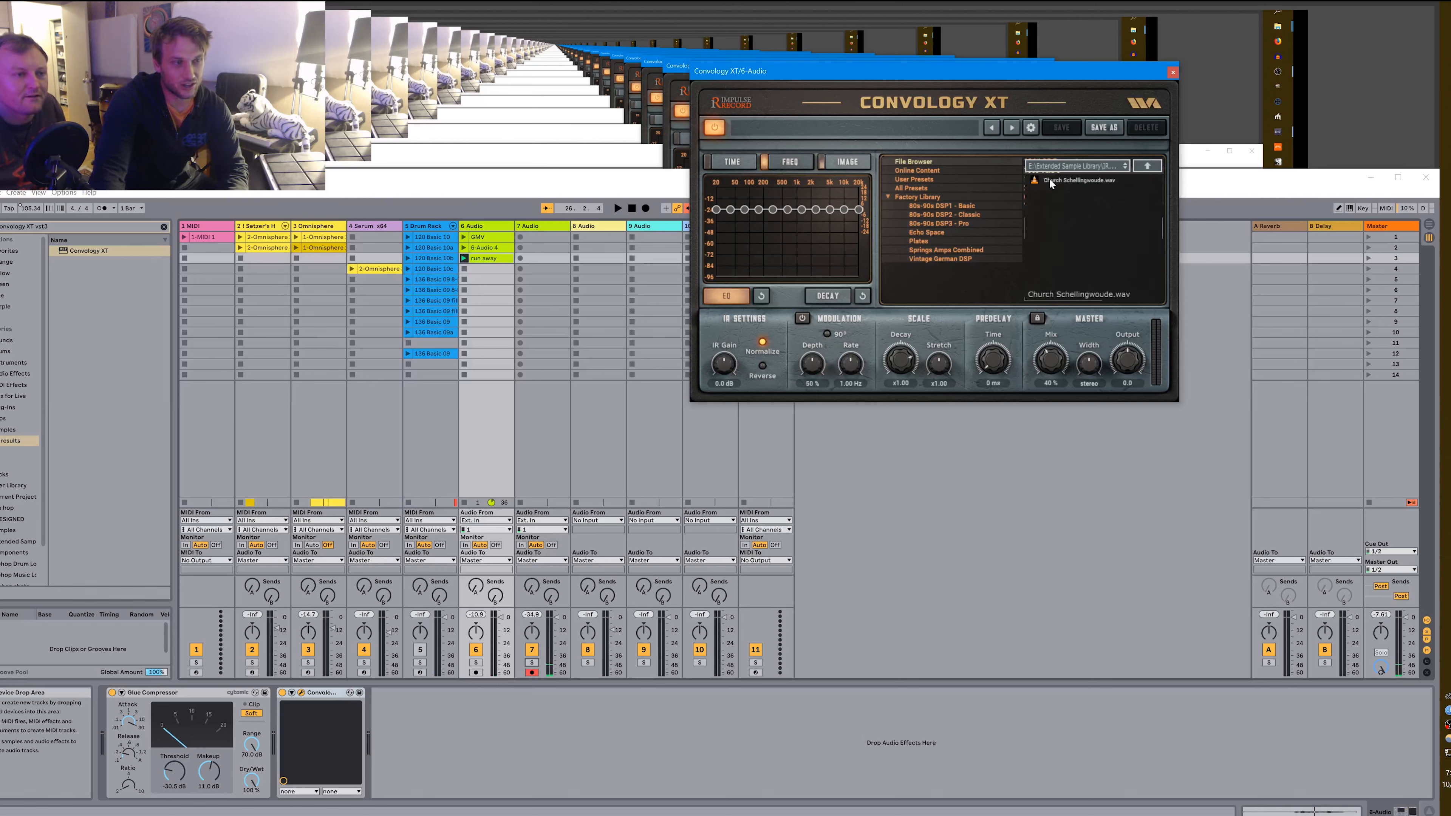
key(space)
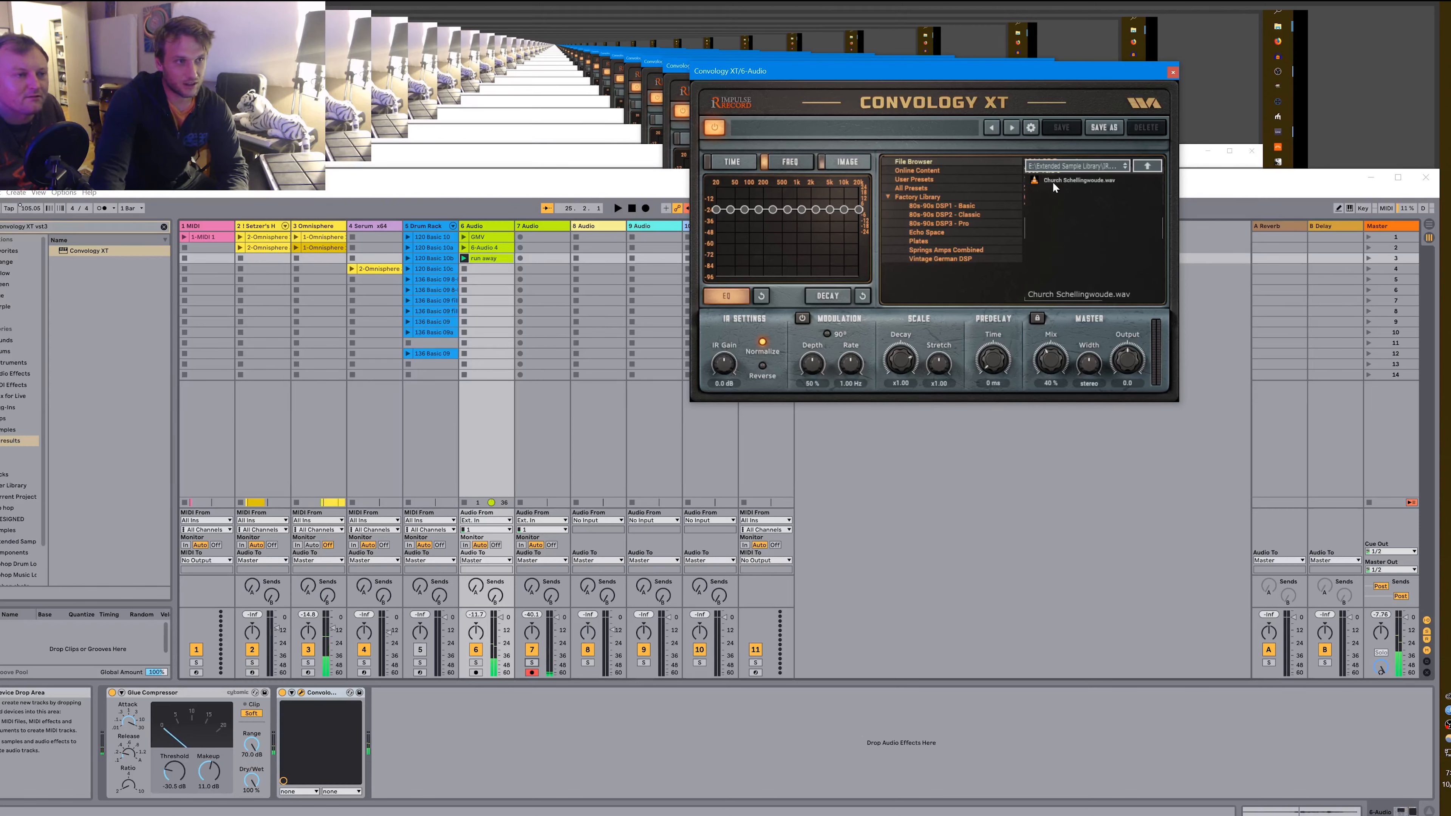
key(space)
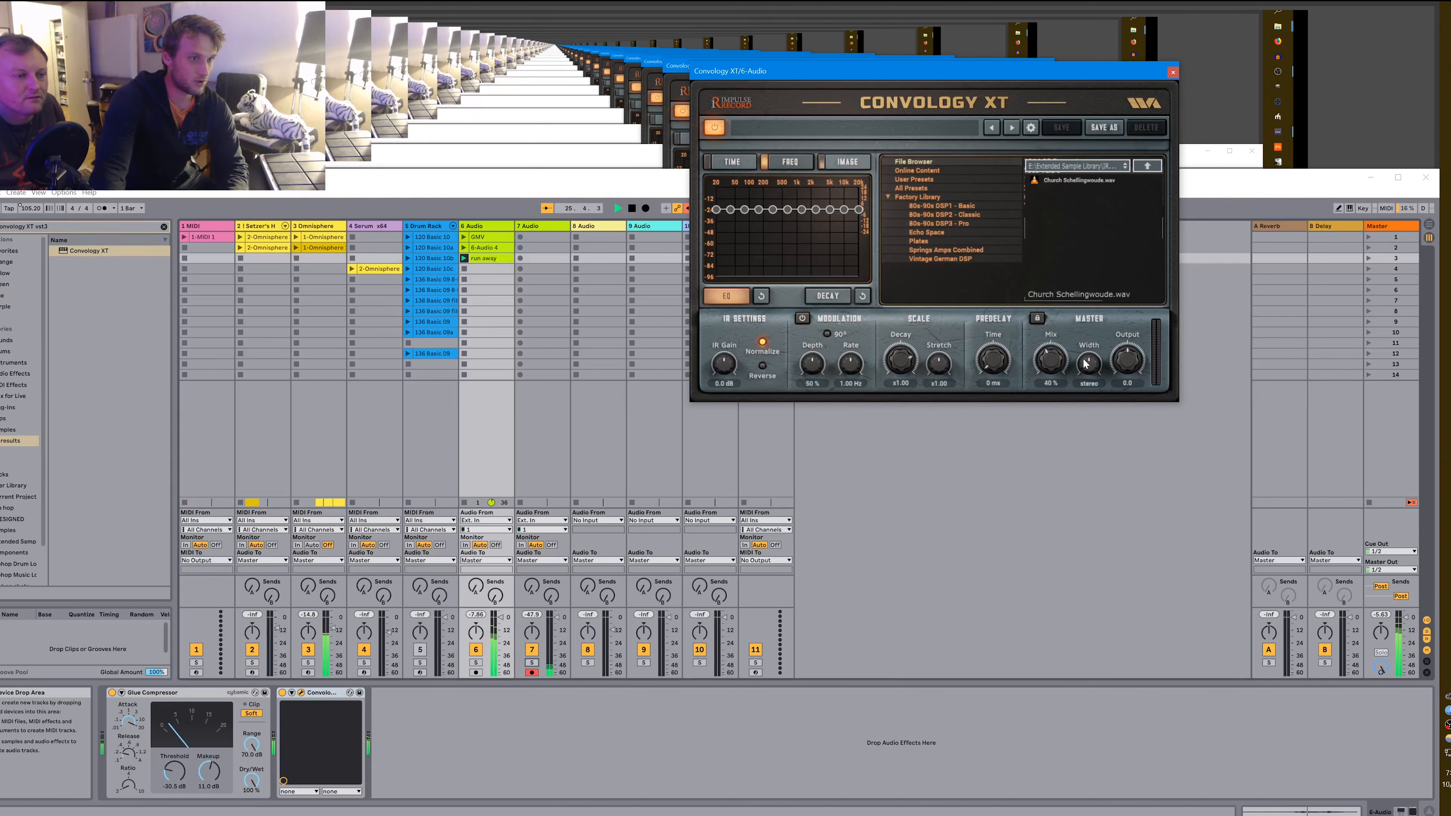
key(space)
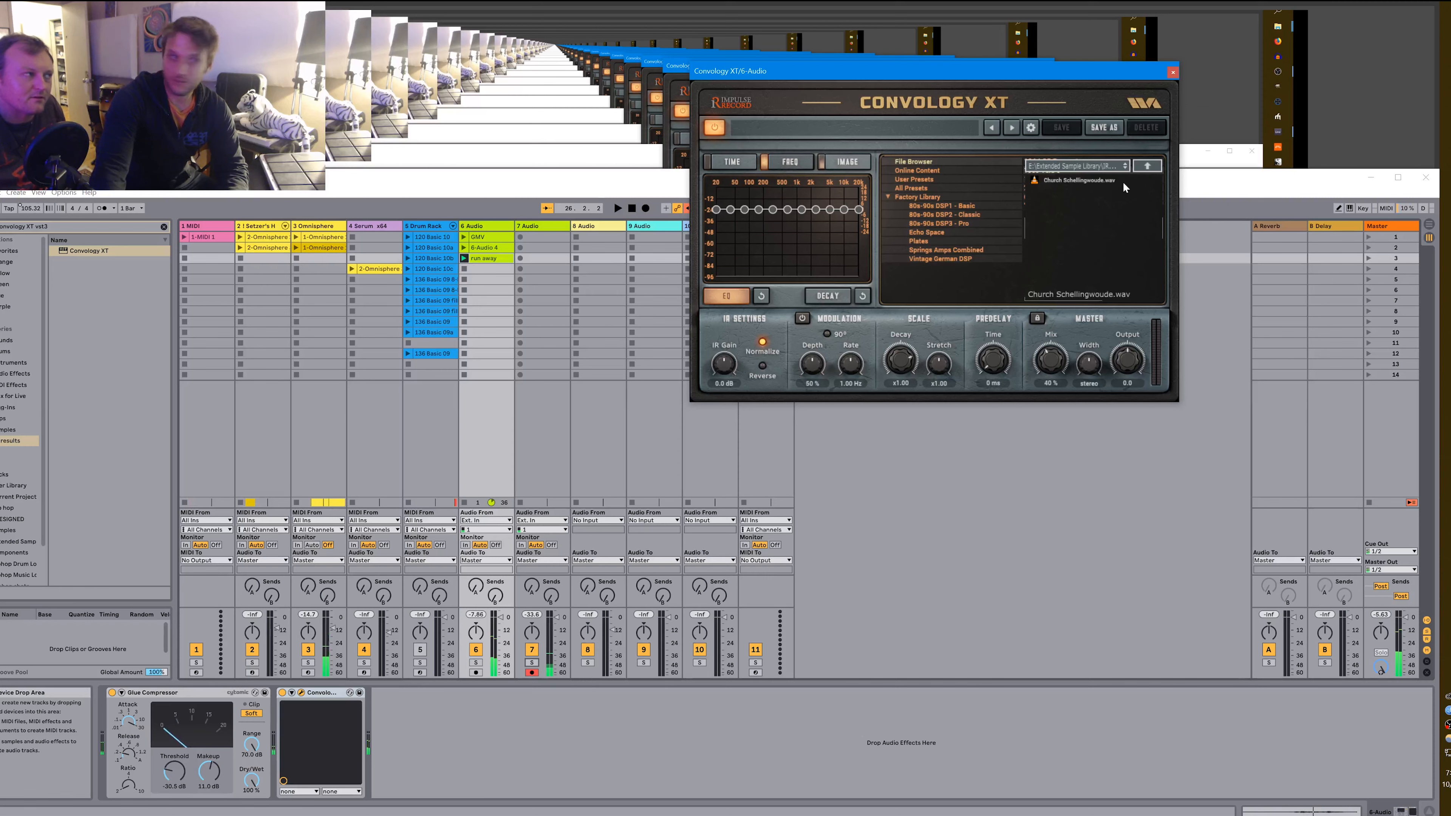
Open the grain silo folder in Random places, try the abernyte grain silo impulse and load carpark_balloon_ir_mono_24bit_44100.wav.
click(1060, 167)
click(1058, 169)
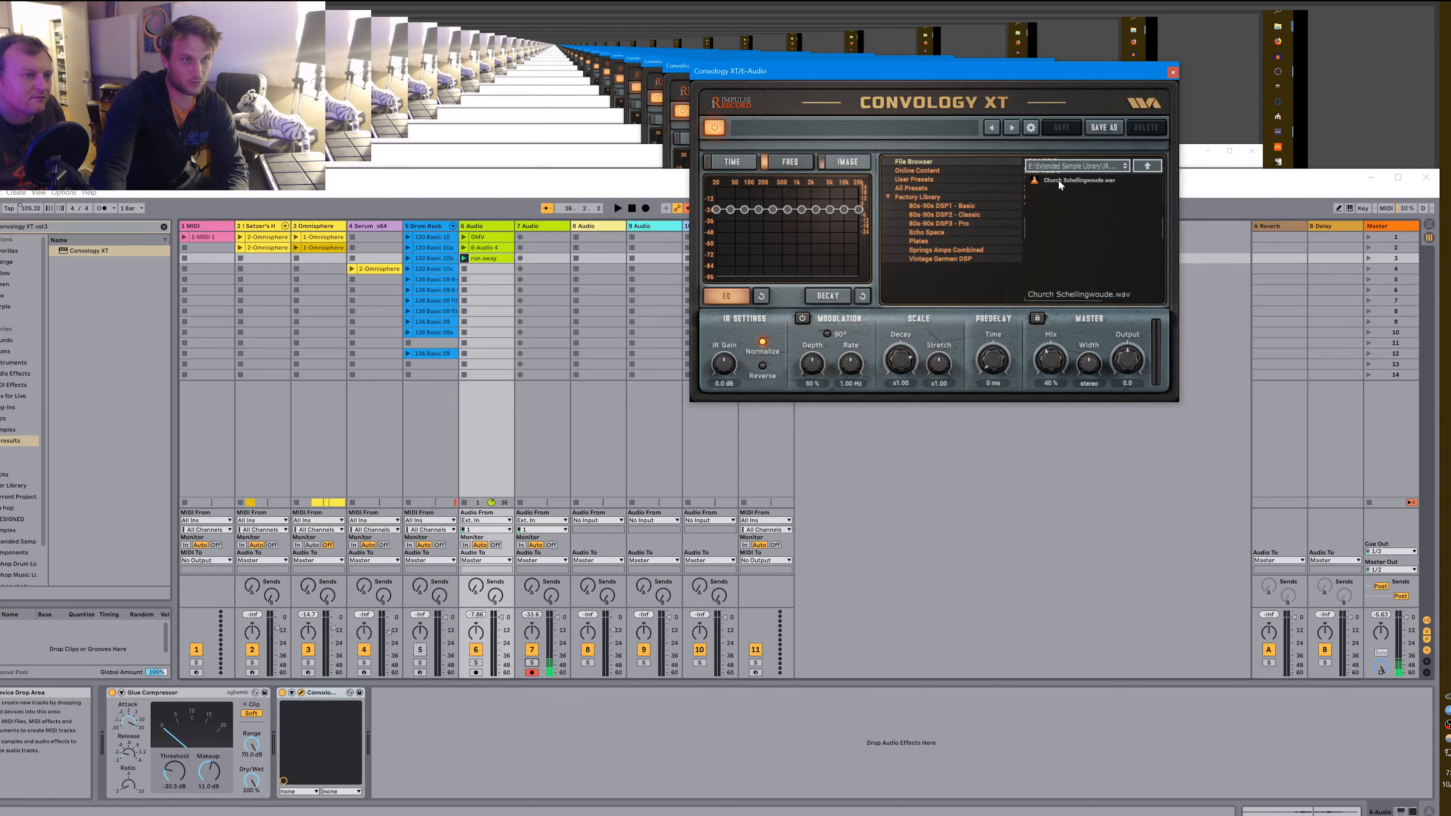
click(1135, 166)
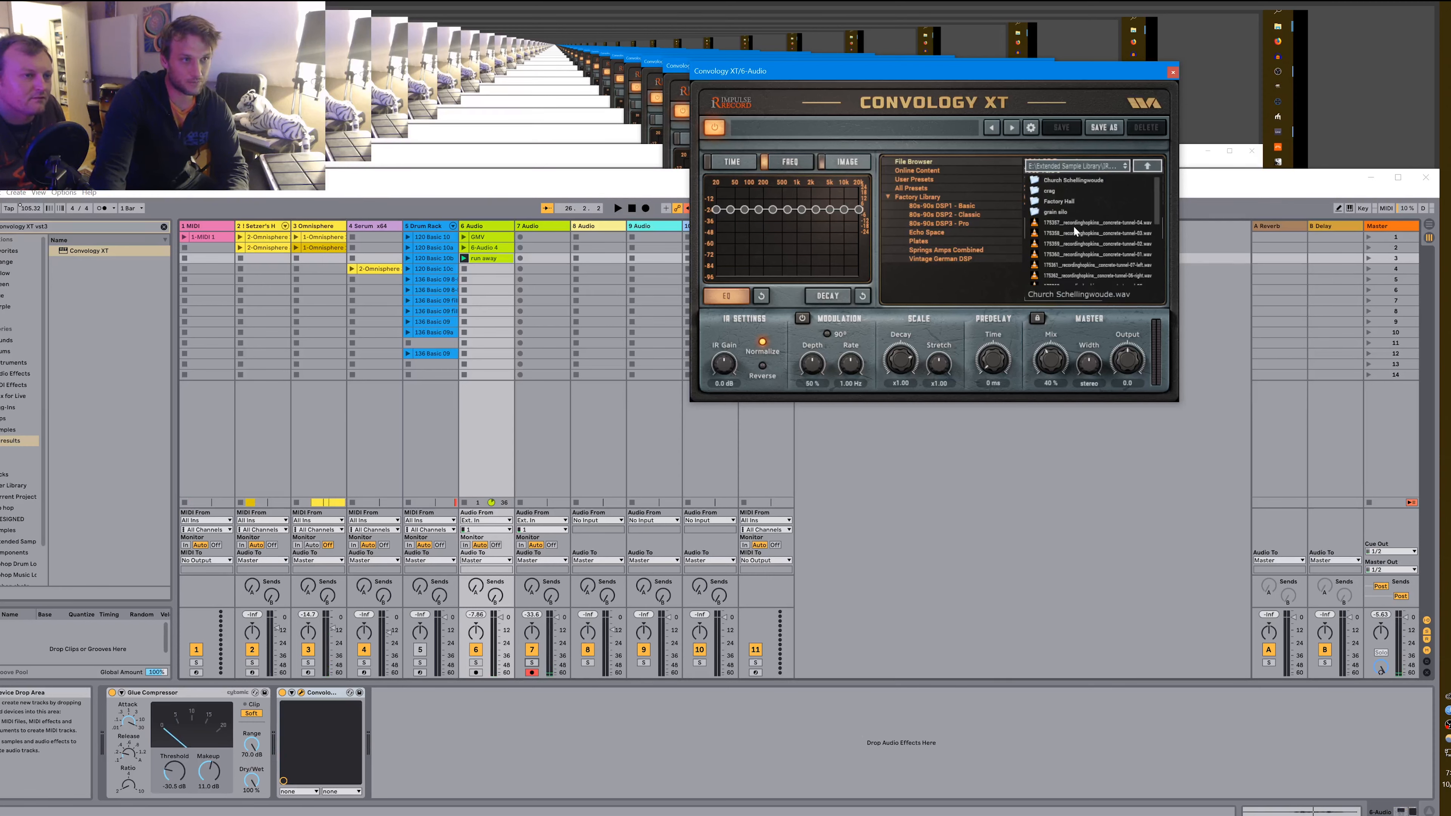
double_click(1059, 213)
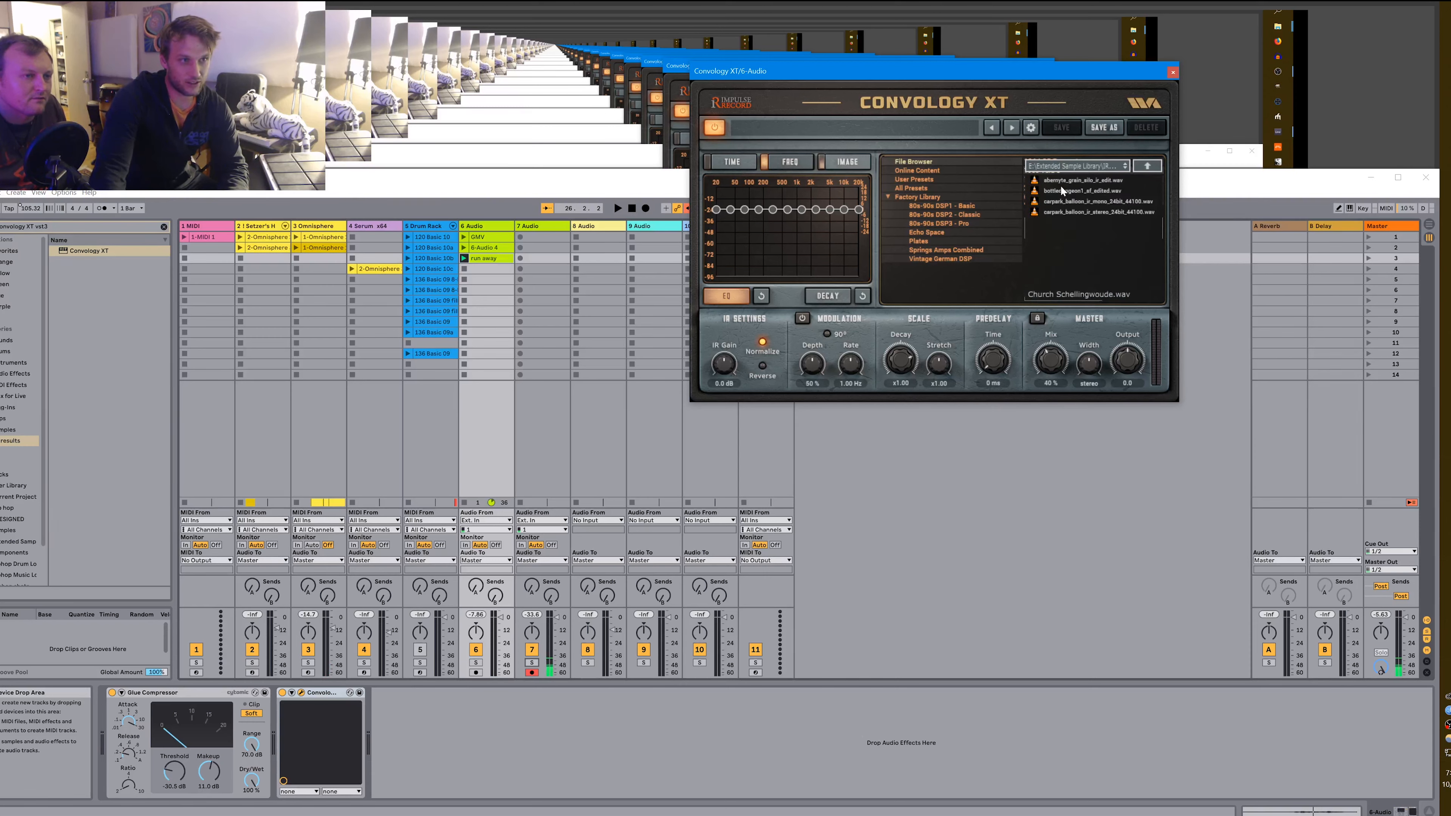
click(1061, 181)
click(1066, 203)
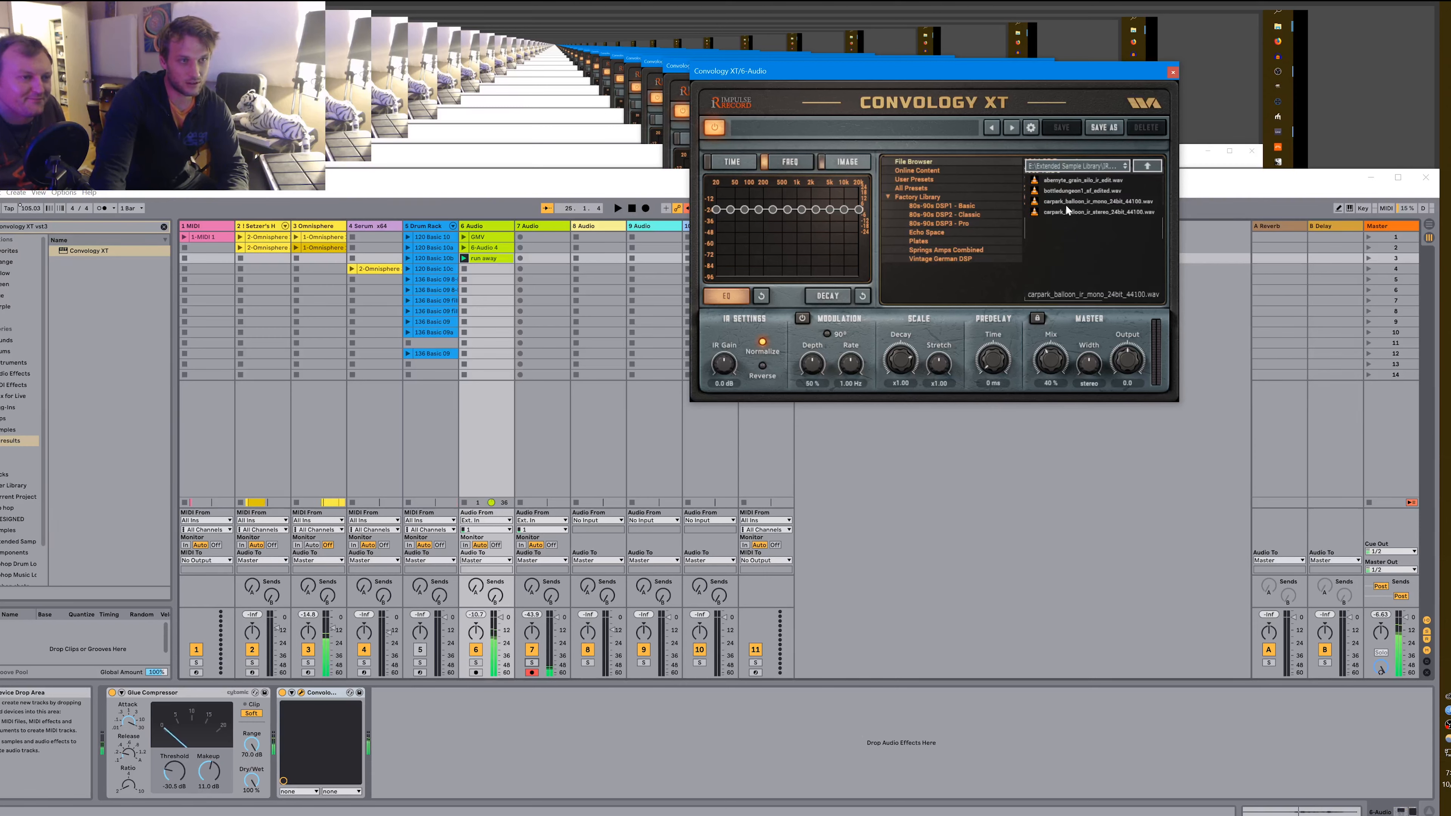
Return to the IR folder, open Specific places and load the world's longest echo 2nd impulse from its subfolder.
click(1142, 166)
click(1141, 165)
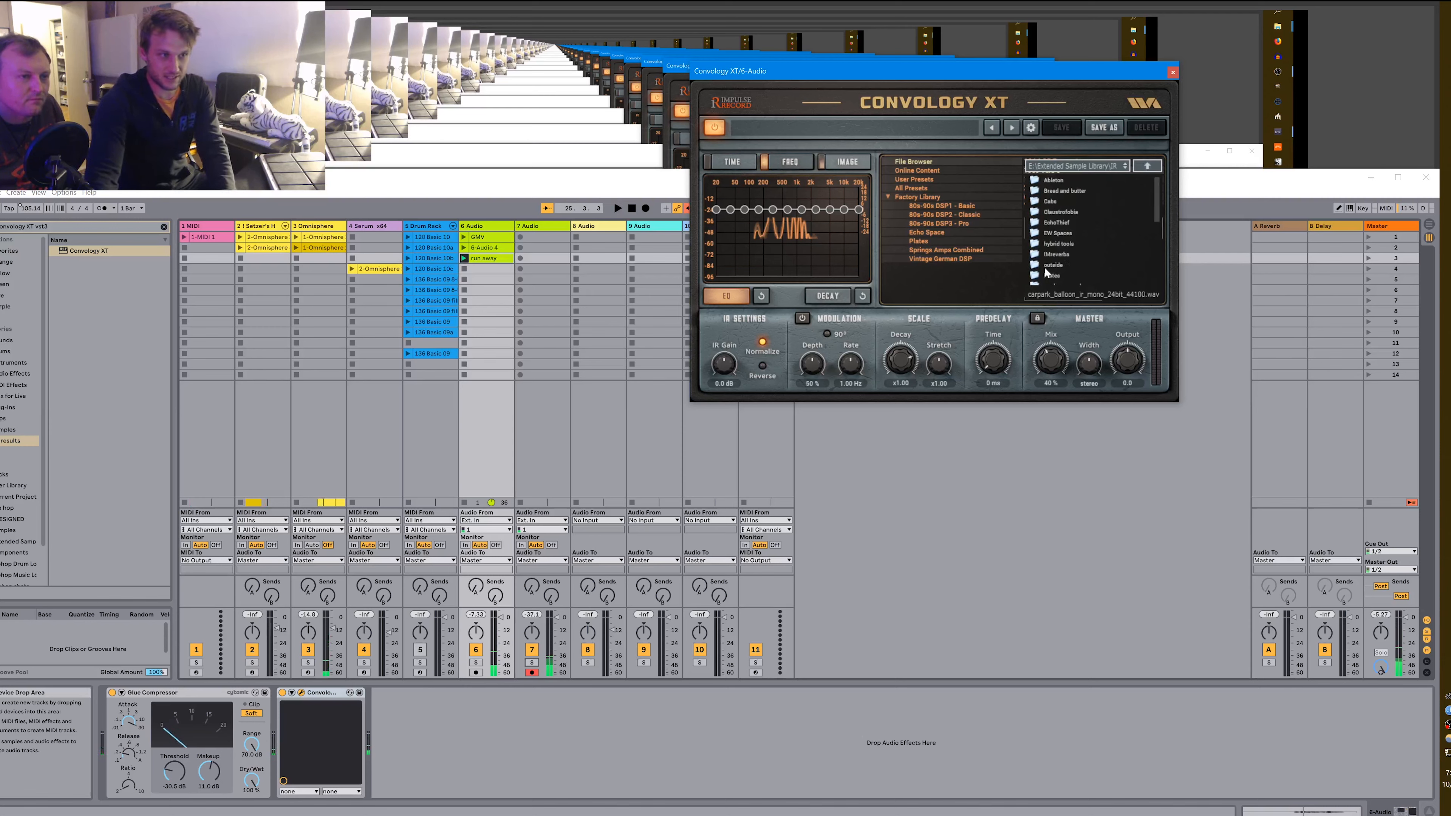
scroll(1046, 252, down, 3)
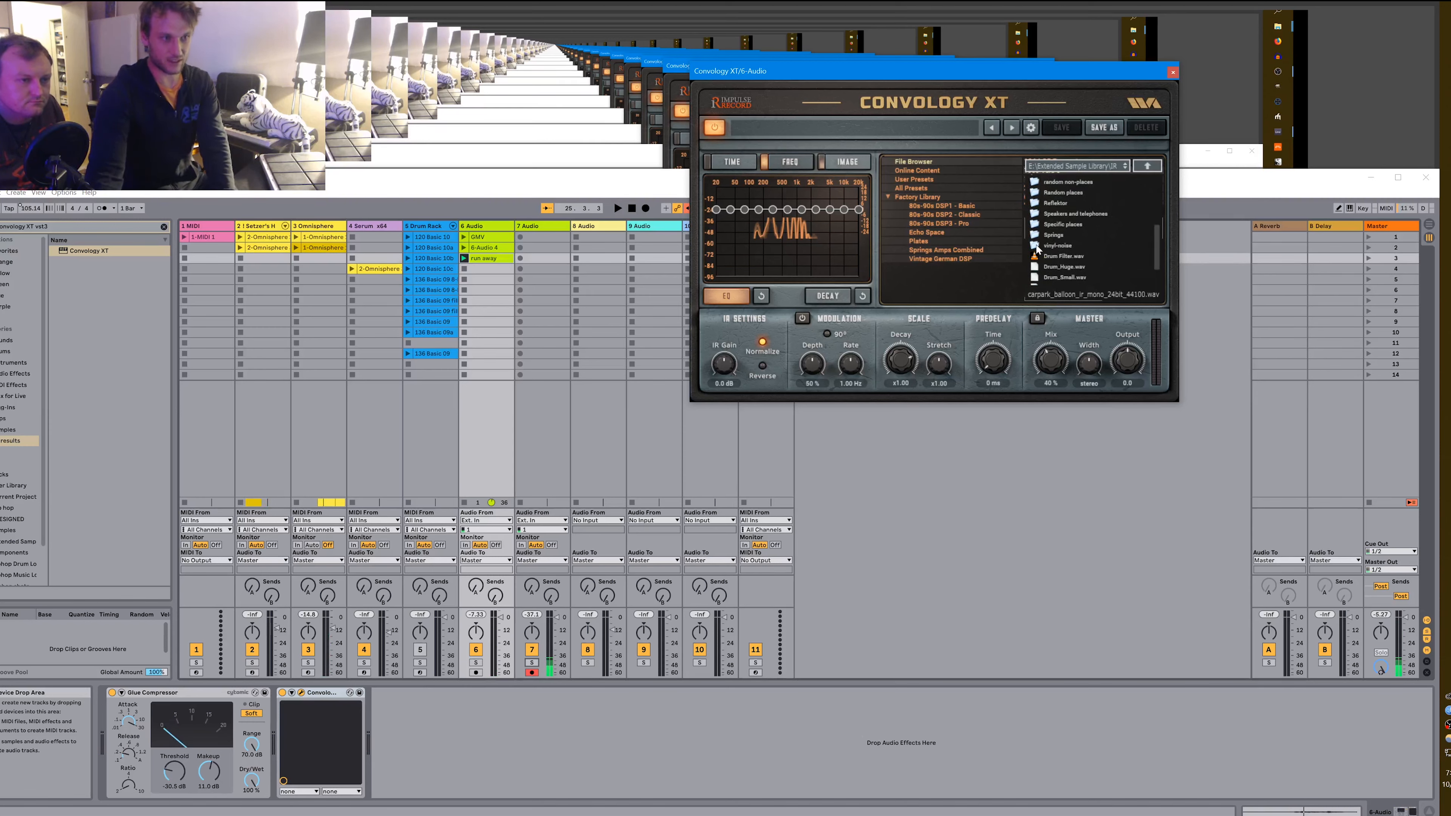
double_click(1053, 219)
double_click(1059, 192)
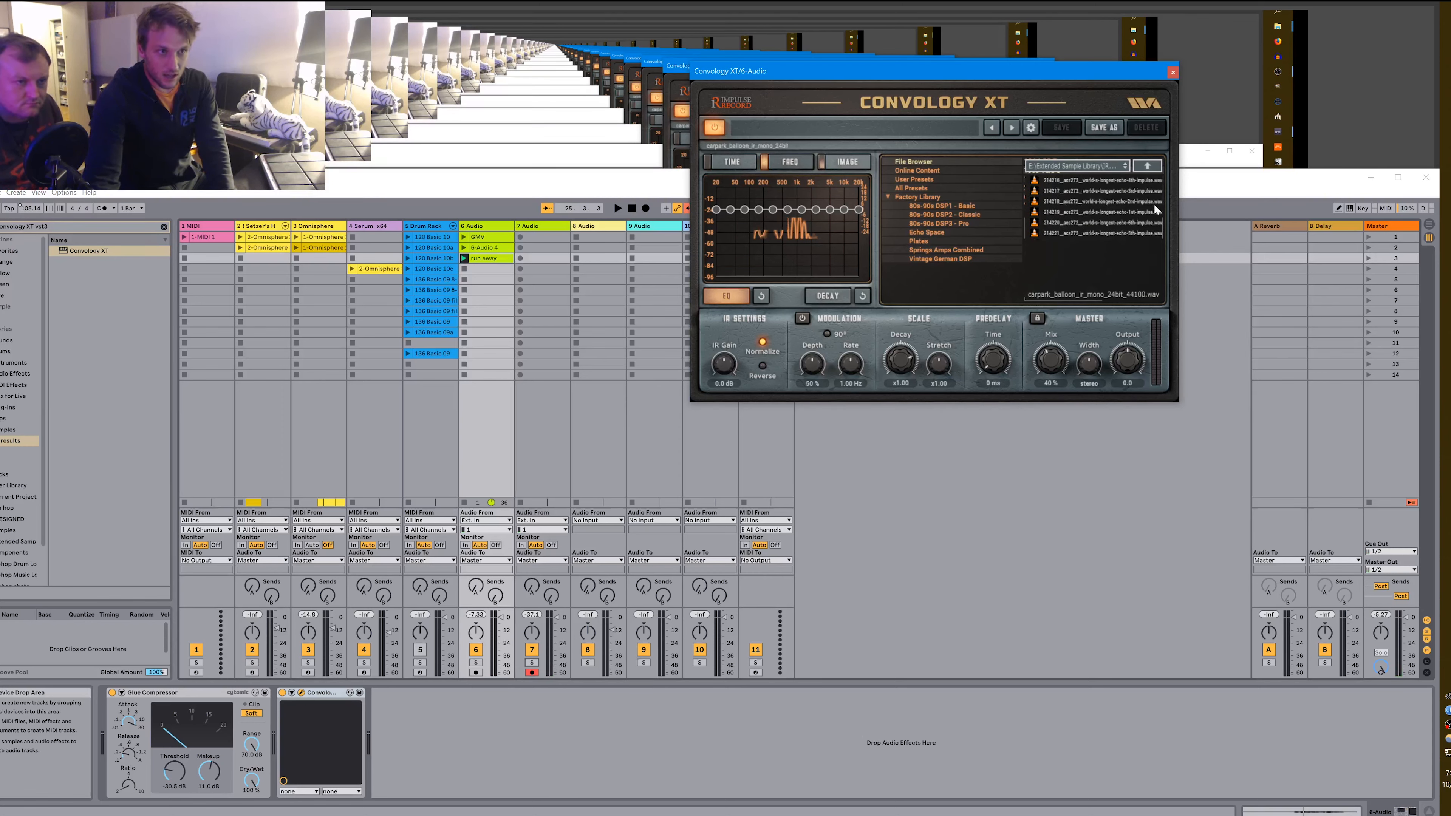
click(1136, 201)
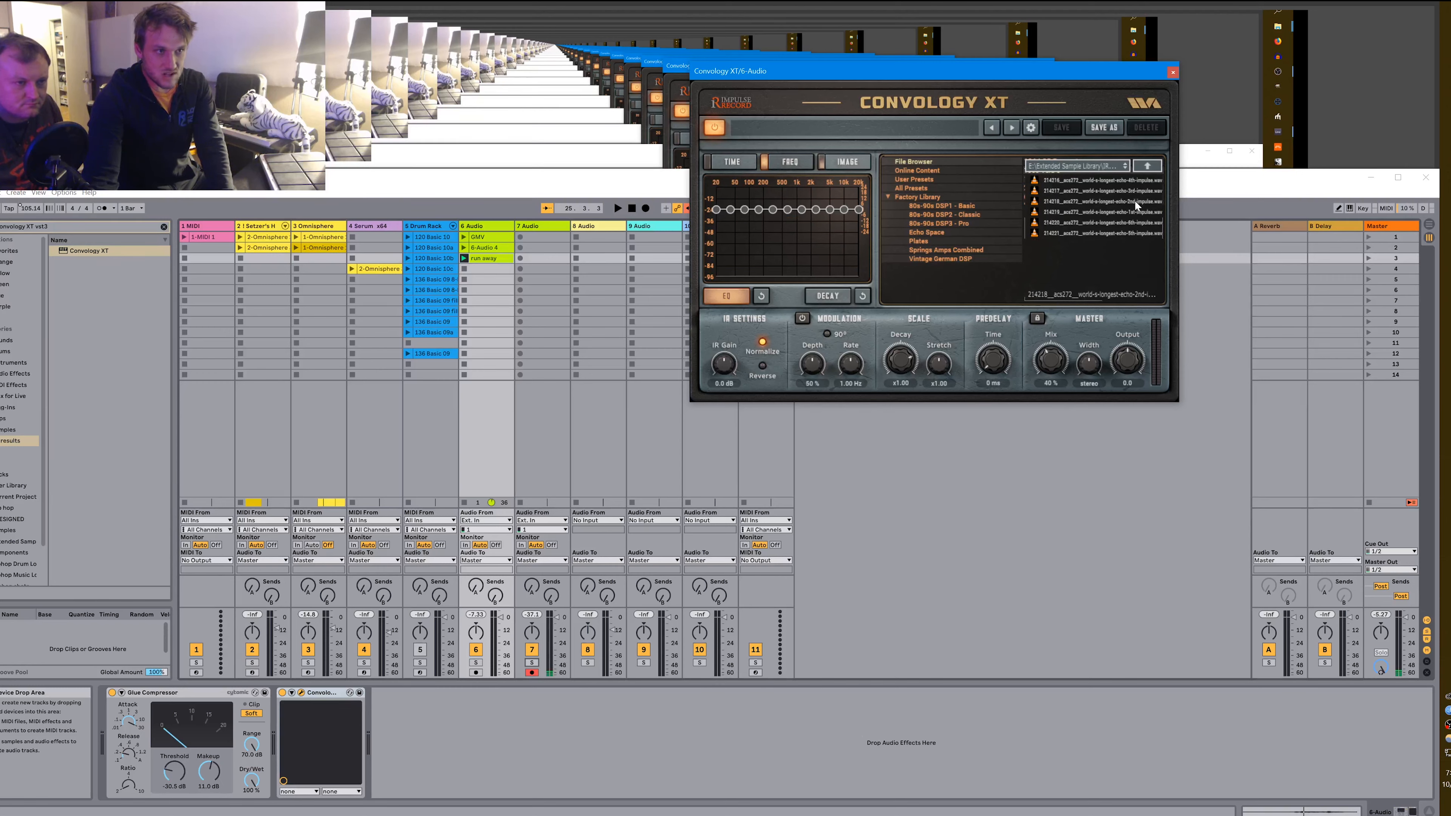
Audition the longest echo reverb and raise all of its EQ points to the top of the frequency graph.
key(space)
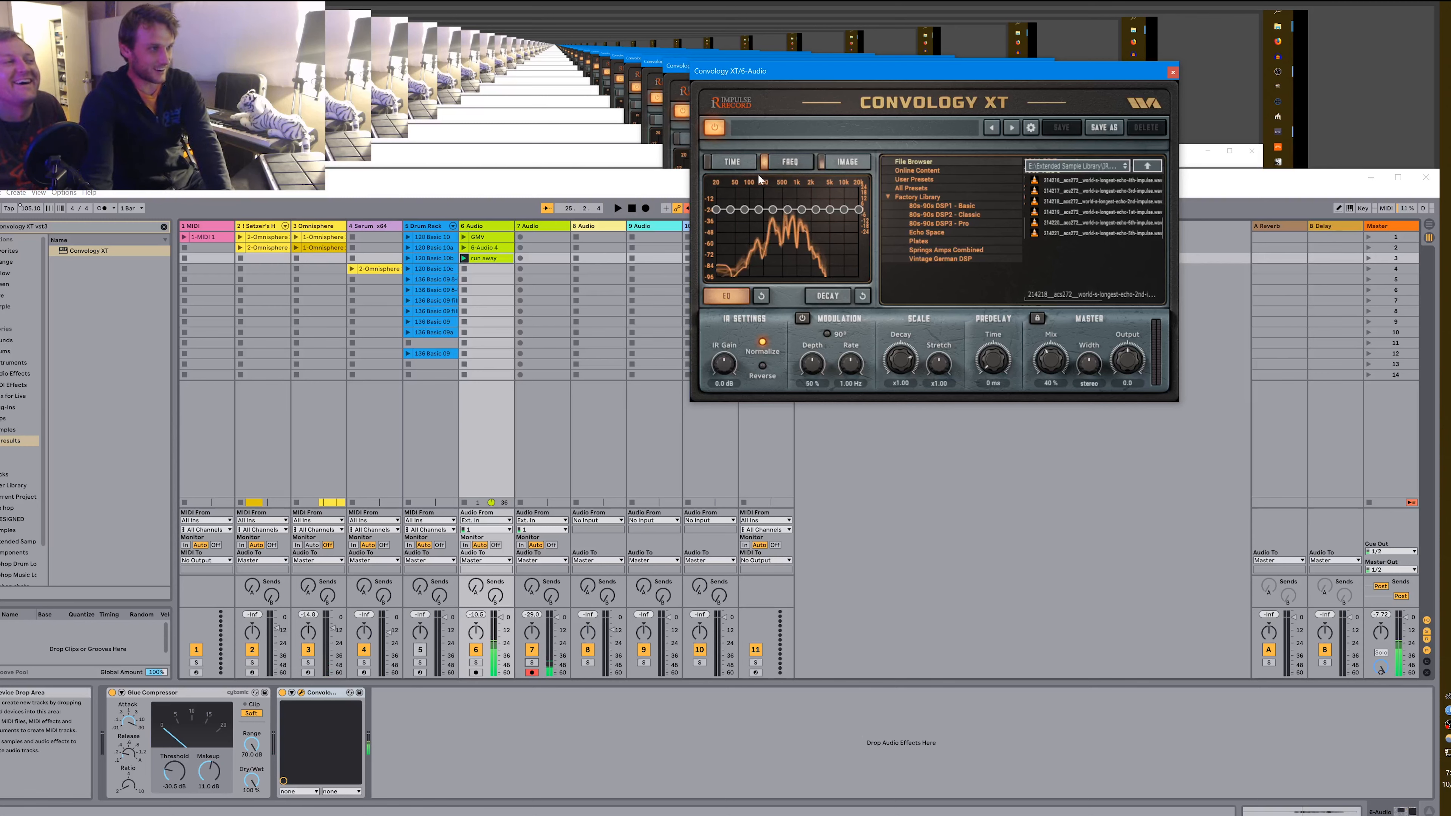
mouse_move(775, 210)
mouse_down()
mouse_move(880, 181)
mouse_move(790, 164)
mouse_move(770, 209)
mouse_move(819, 236)
mouse_move(712, 242)
mouse_move(759, 246)
mouse_move(817, 206)
mouse_move(759, 223)
mouse_up()
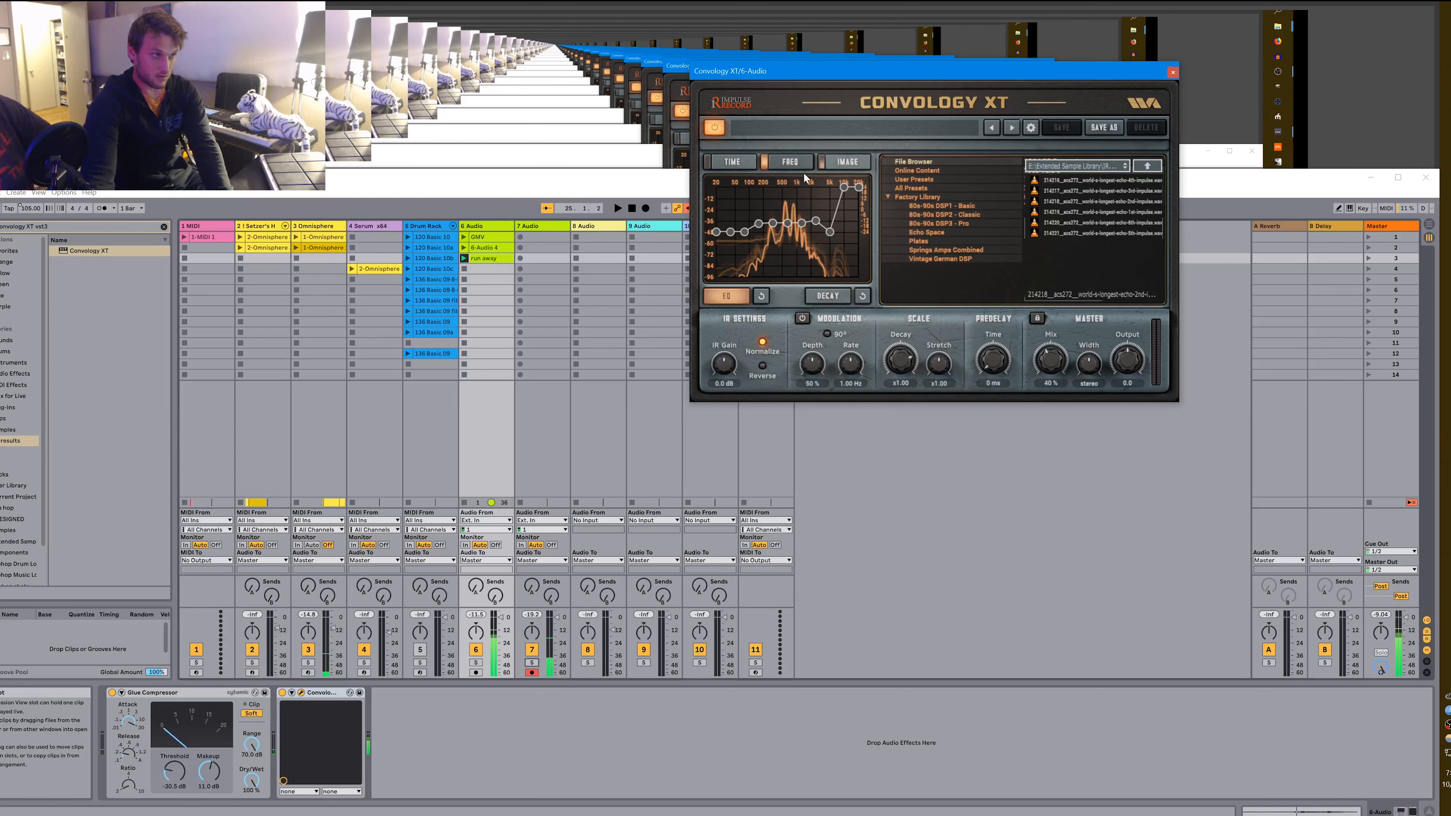
mouse_move(769, 228)
mouse_down()
mouse_move(788, 209)
mouse_move(809, 217)
mouse_move(798, 194)
mouse_move(831, 187)
mouse_up()
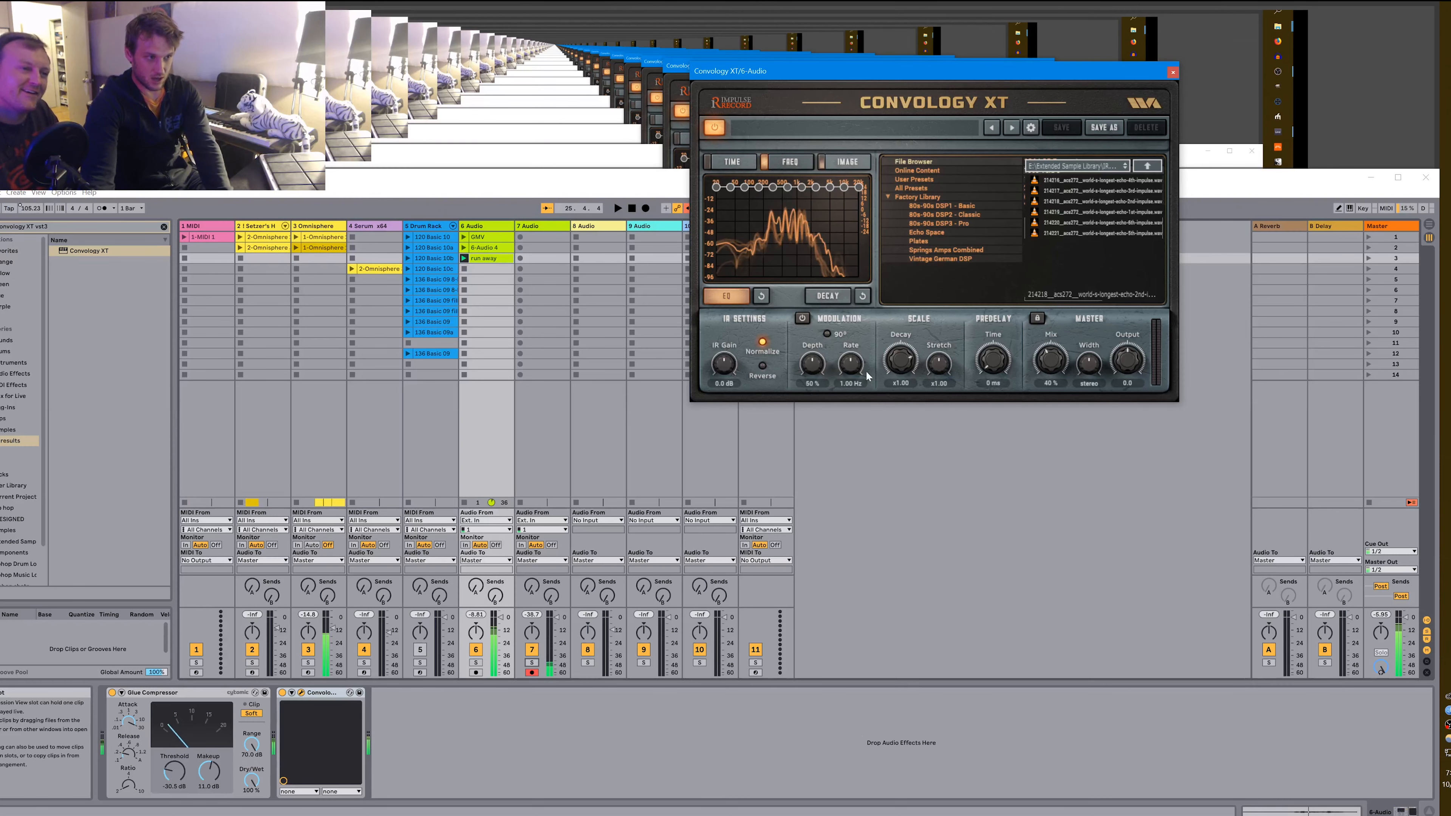
Try a reverb decay of x0.15, restore it to x1.00 and set the impulse's start time to 372 ms.
drag(900, 360, 910, 473)
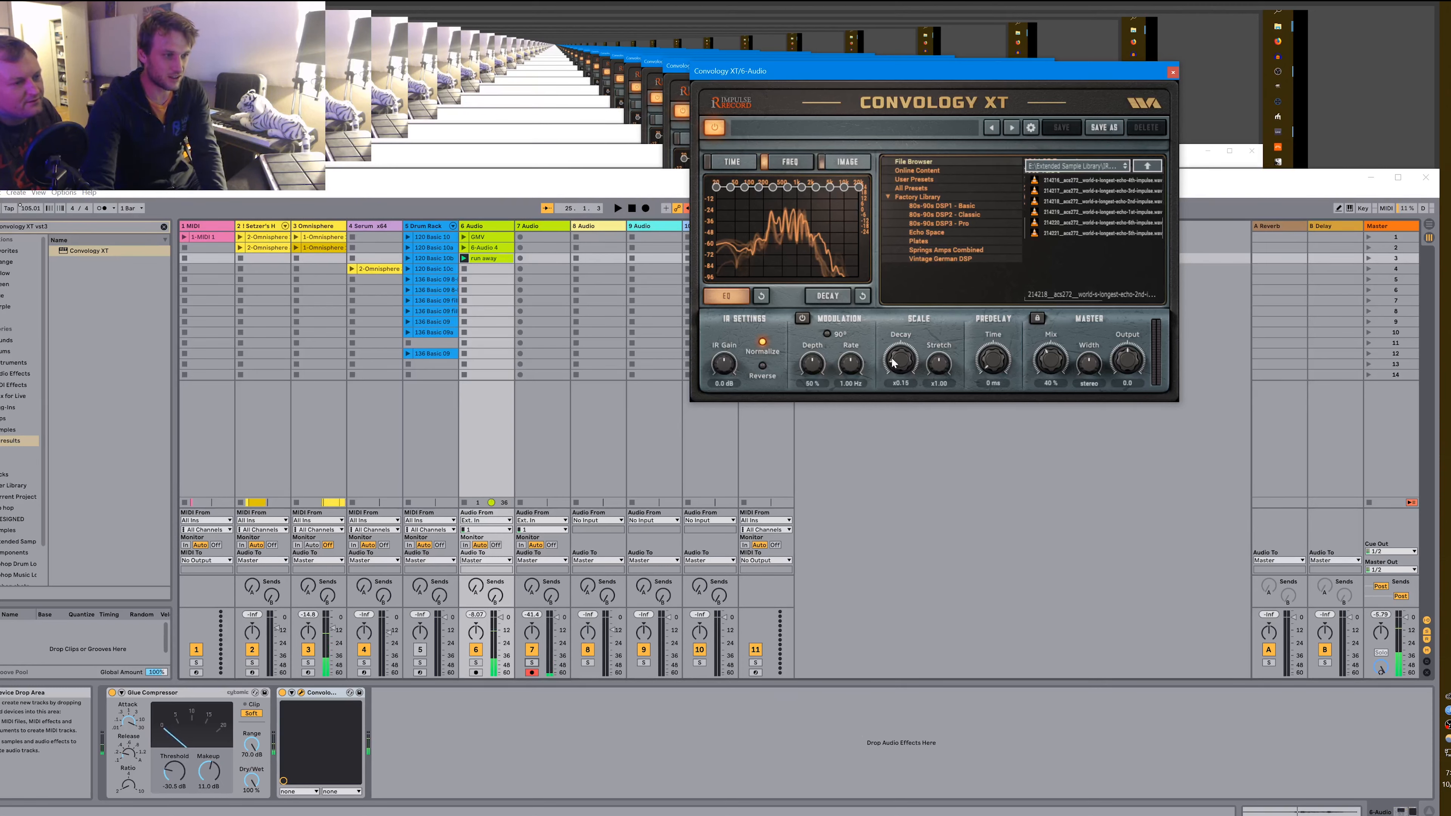
drag(894, 363, 906, 320)
click(737, 164)
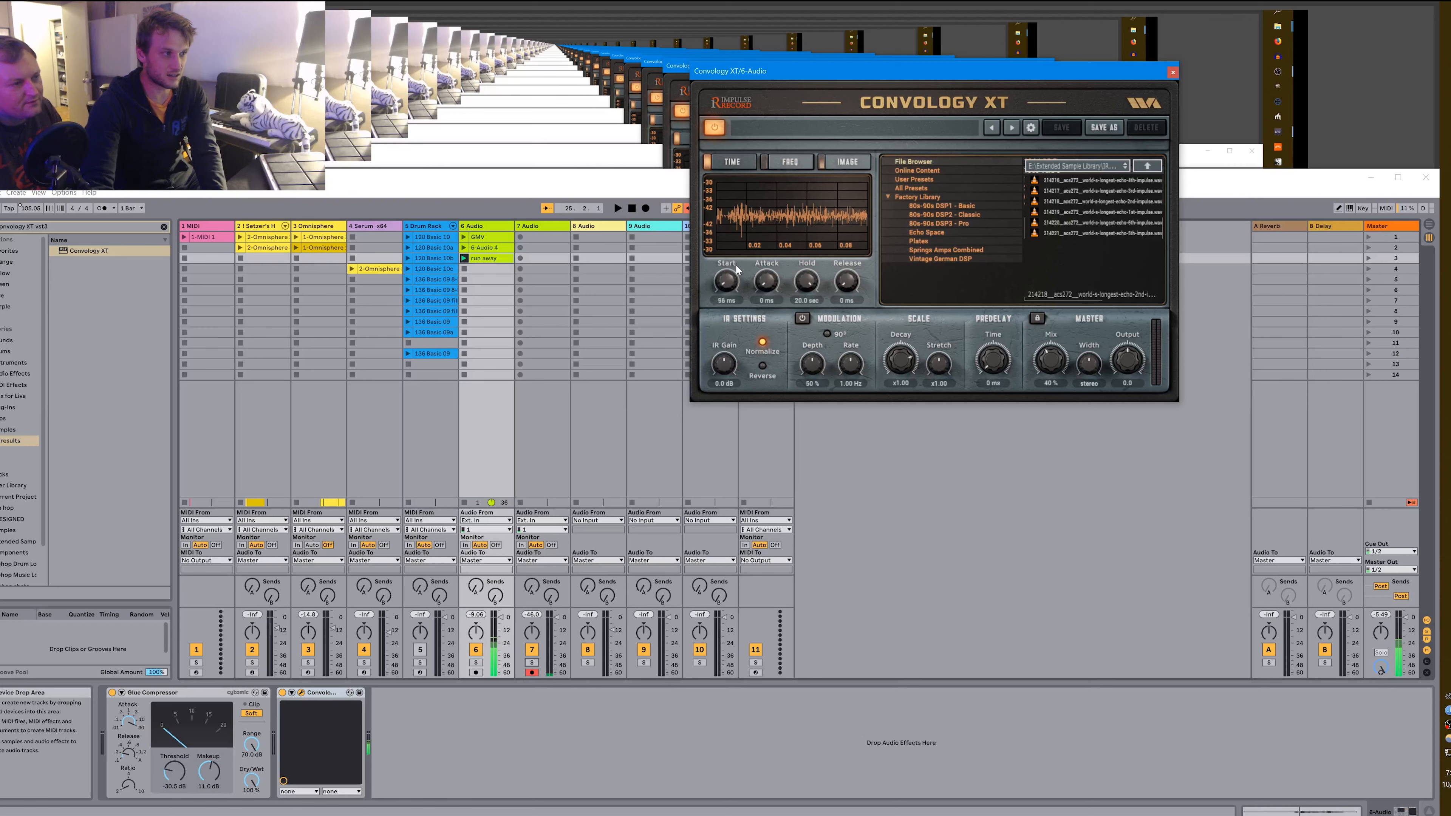
drag(726, 282, 735, 262)
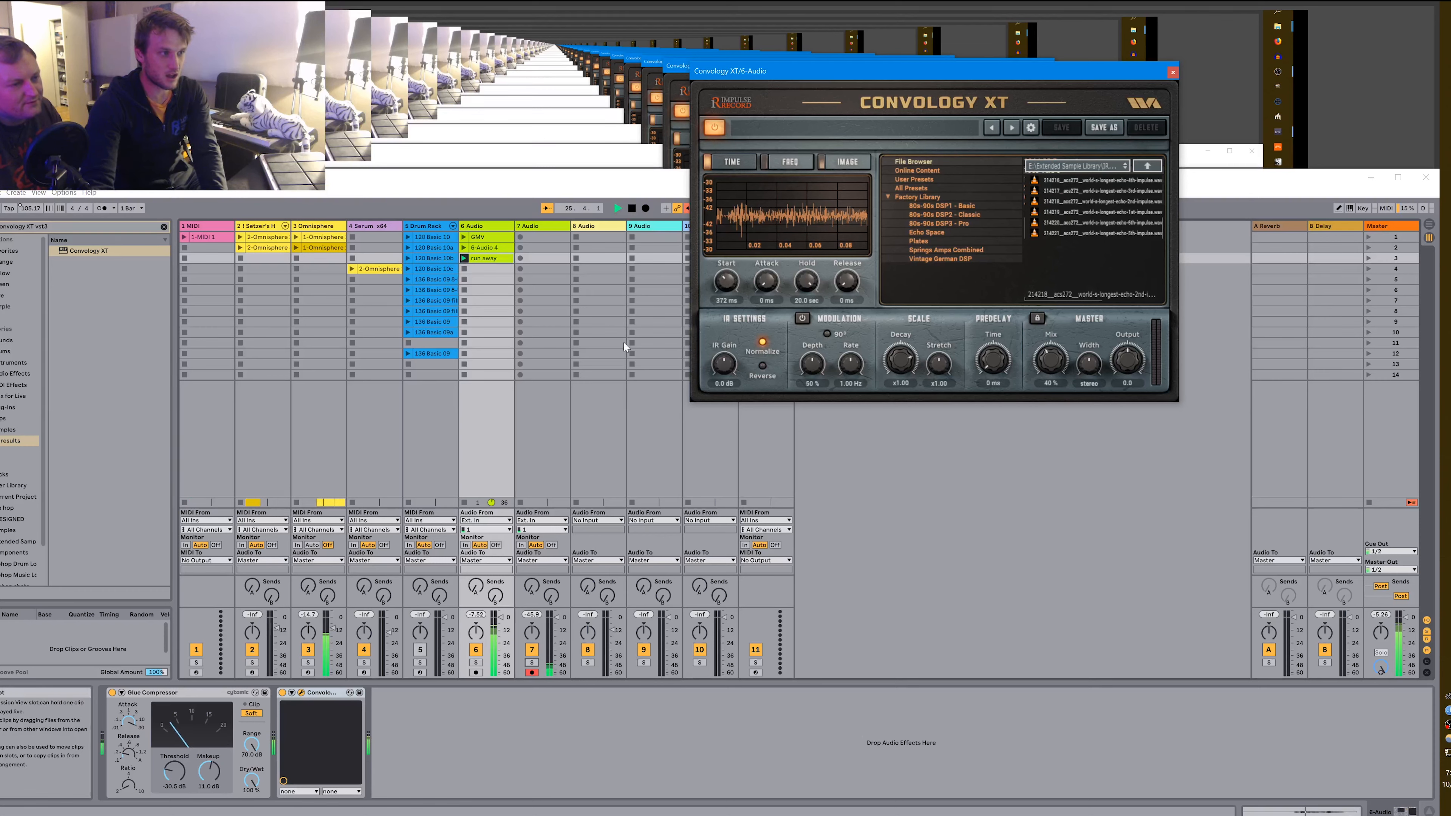
Go up to the IR folder, open Speakers and telephones and the telephone 90 model folder, and audition telephone 90's.C.wav.
key(space)
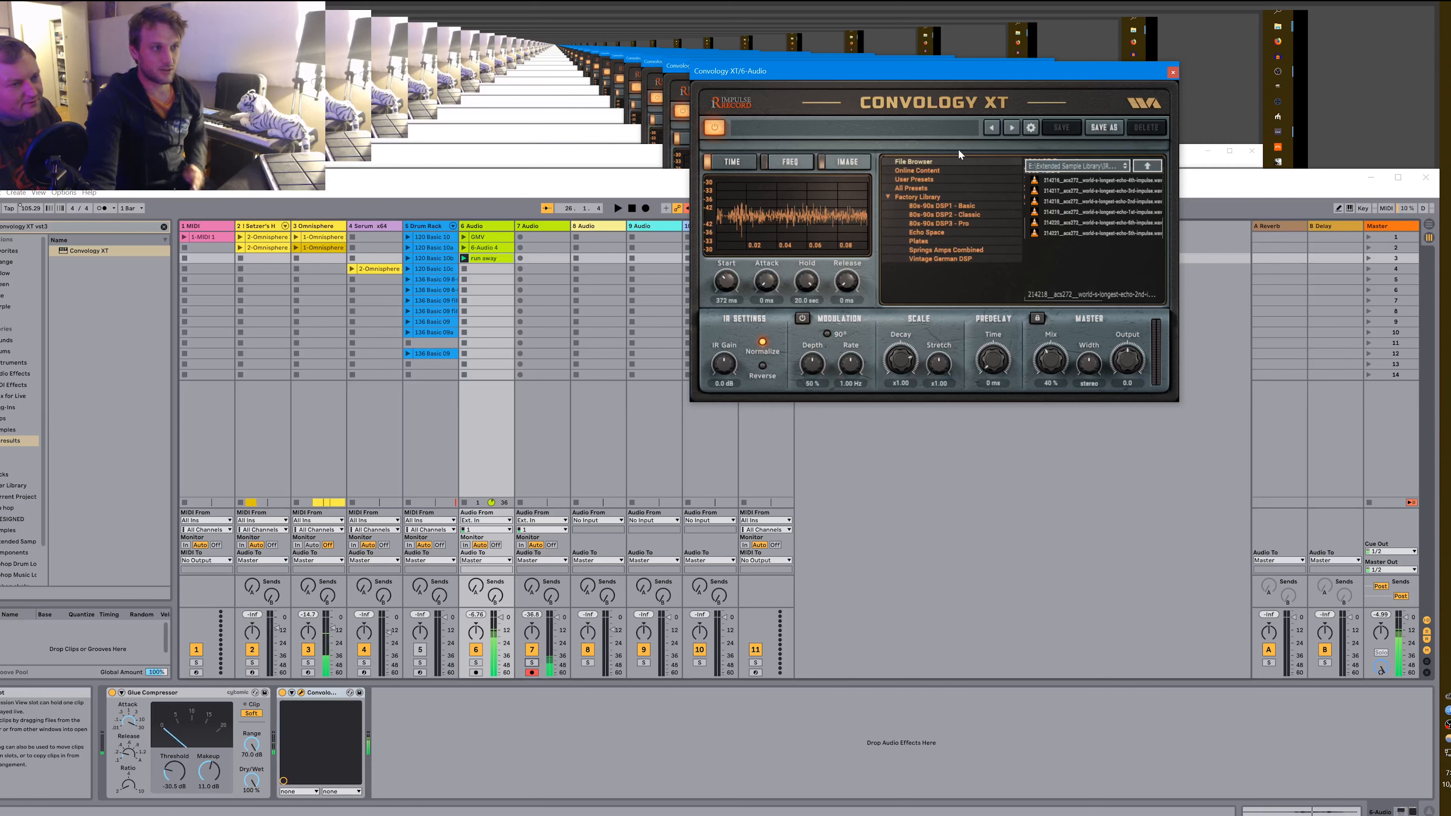
click(1140, 166)
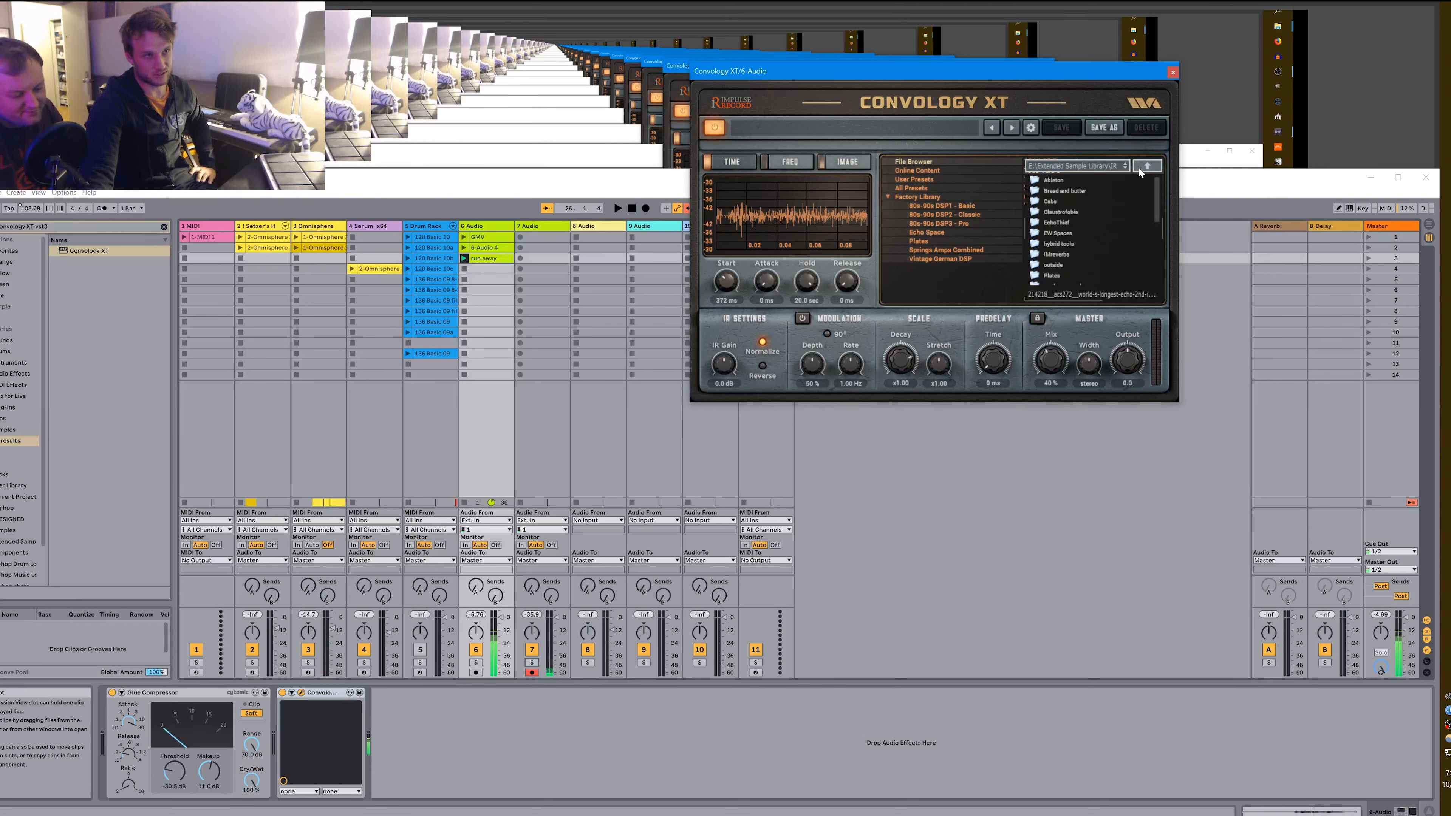
scroll(1057, 237, down, 3)
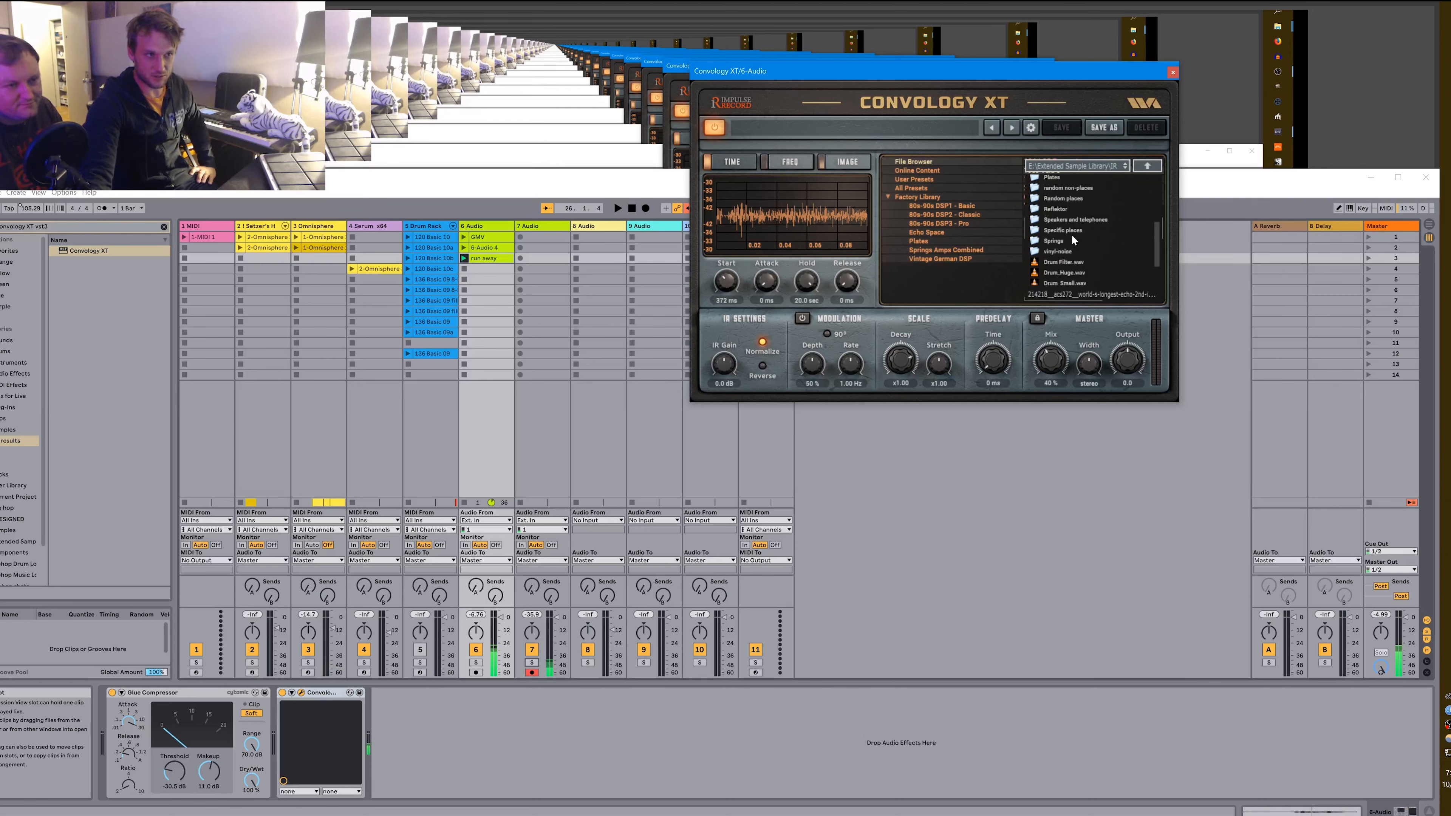
double_click(1071, 220)
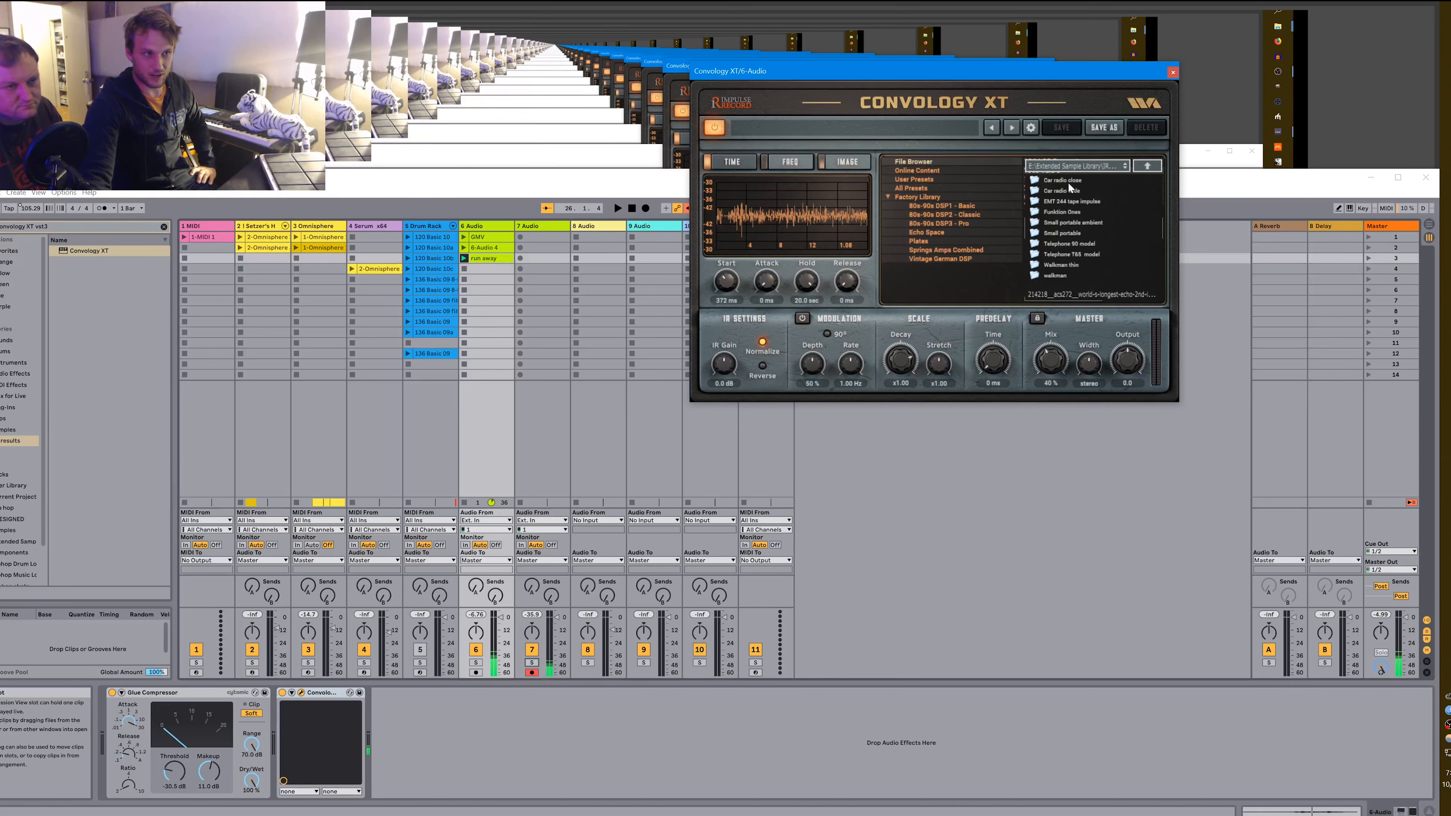
double_click(1063, 242)
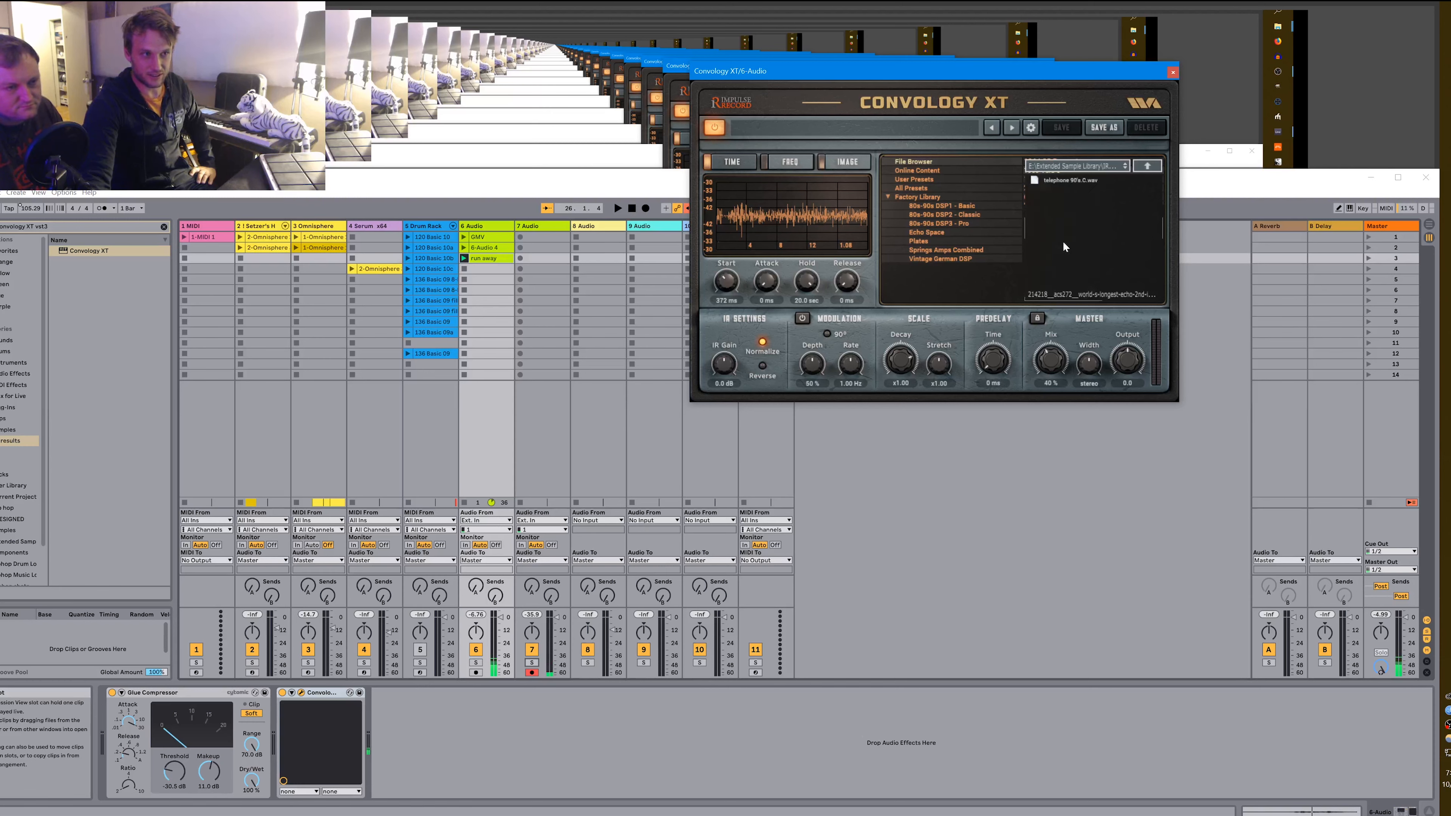
click(1047, 183)
key(space)
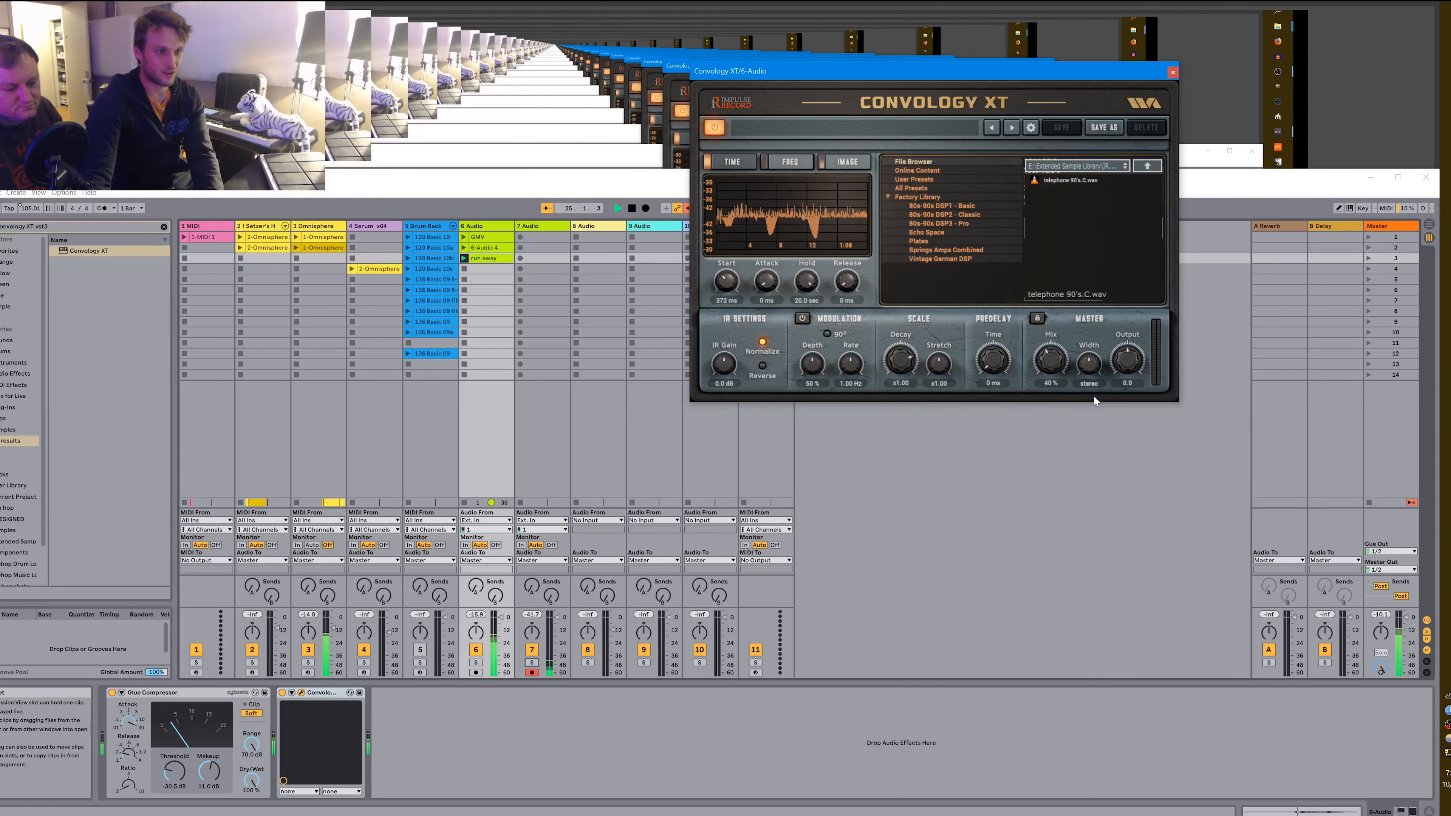
Set the reverb mix to 100%, solo track 6 and raise the plugin output to 12.0 during playback.
drag(1052, 358, 1034, 187)
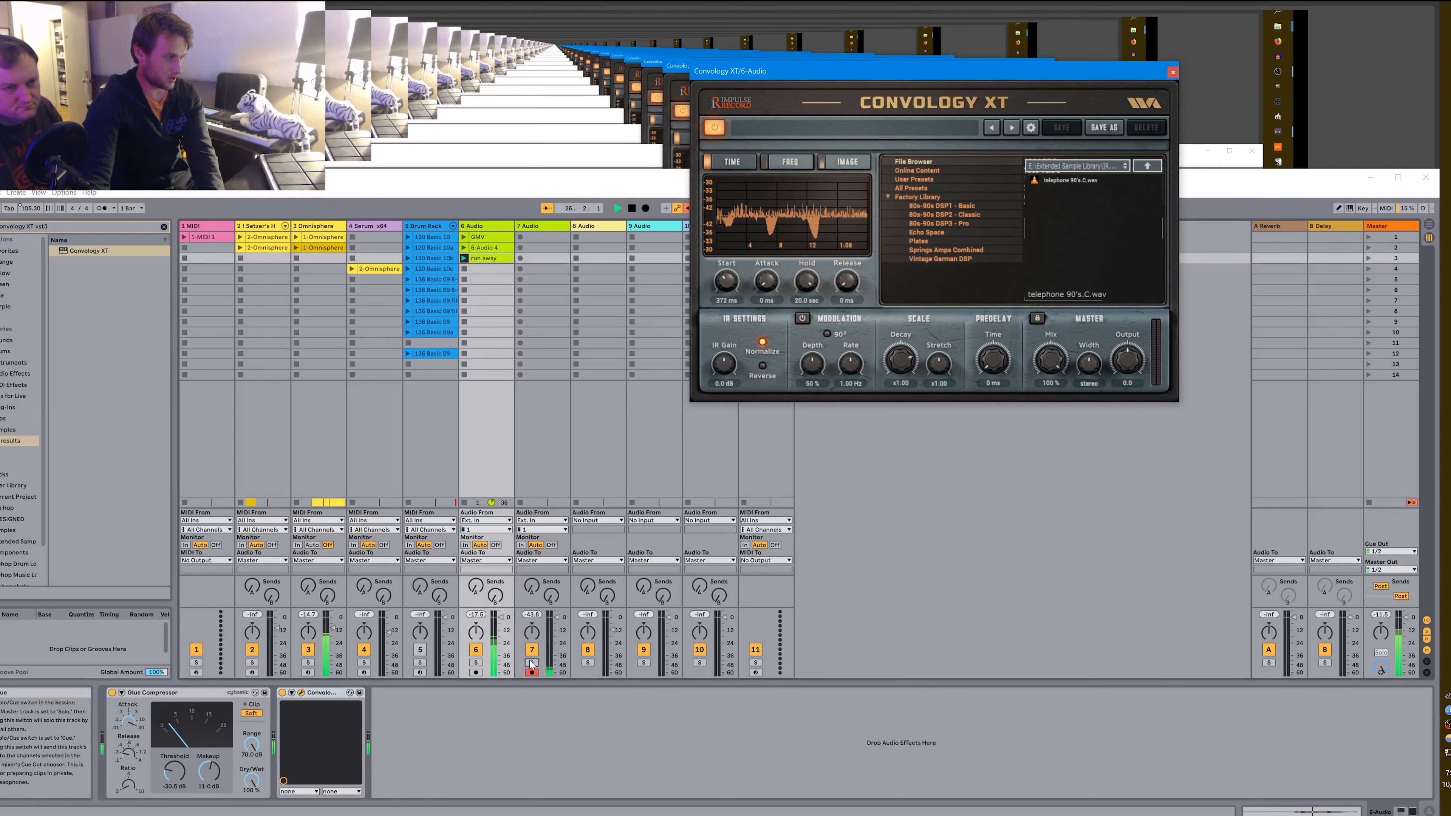
key(space)
click(476, 662)
key(space)
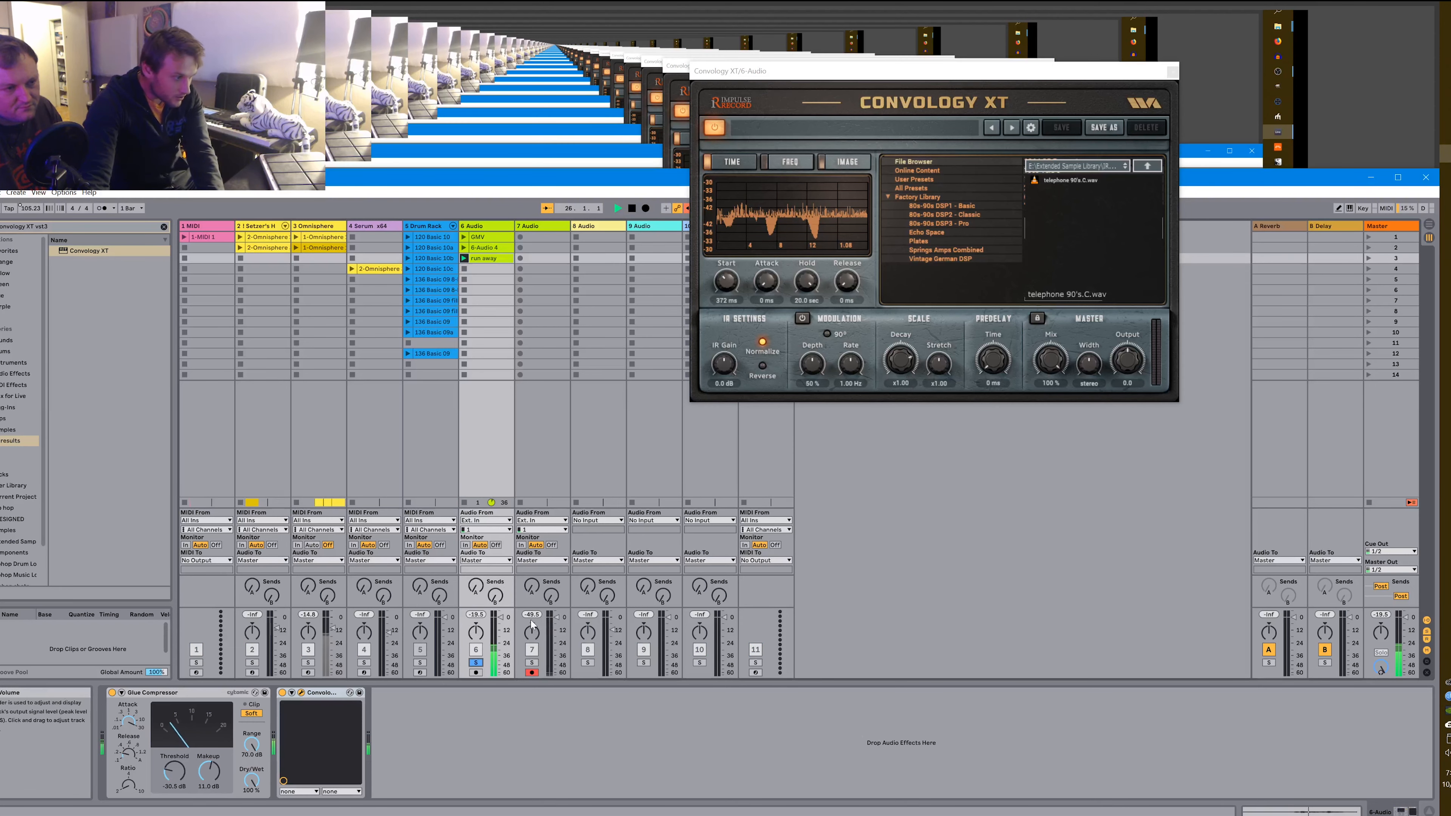
drag(1118, 366, 1123, 283)
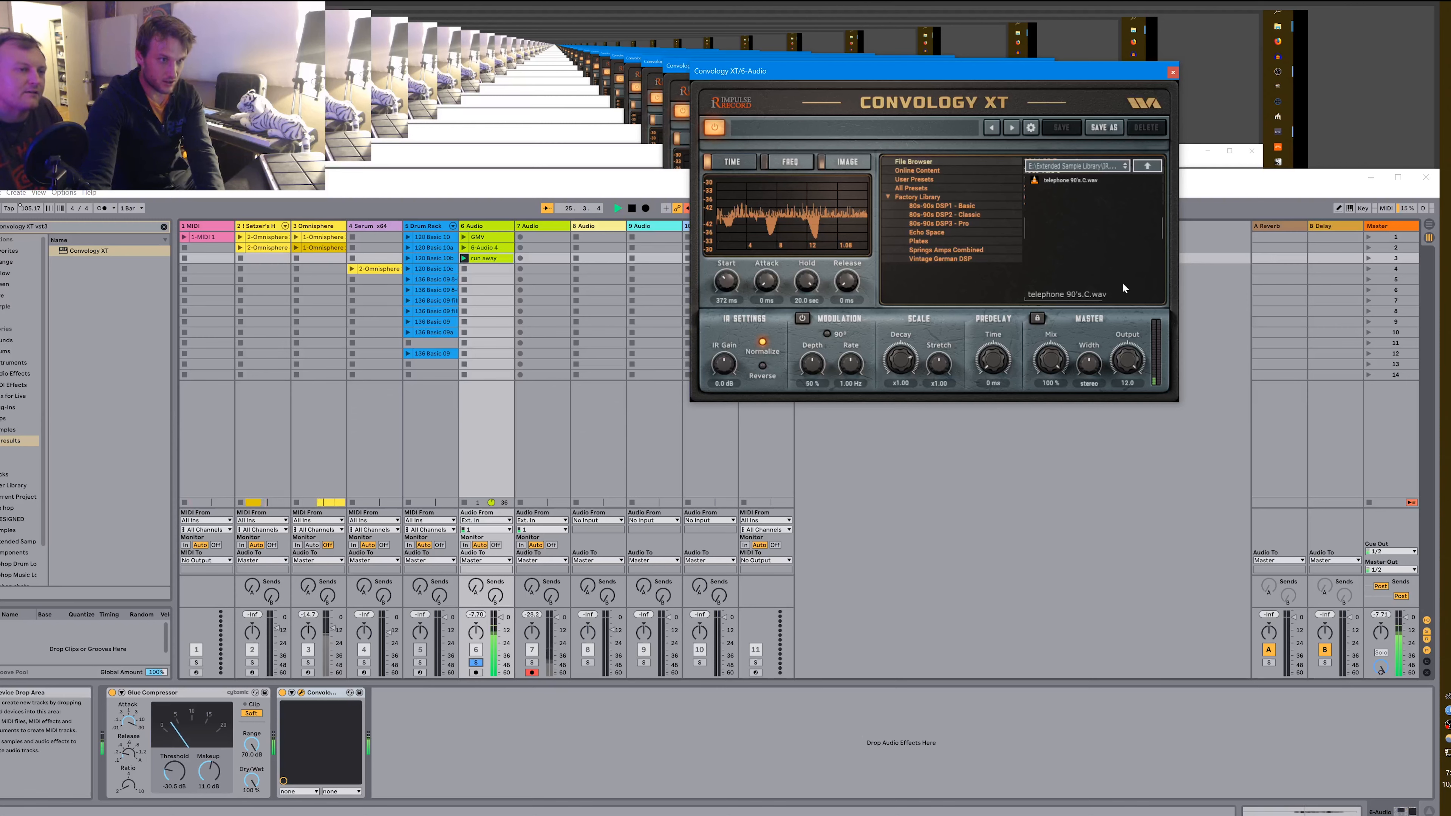
Load telephone horn T65.C.wav from the telephone T65 model folder and audition it.
key(space)
click(1146, 166)
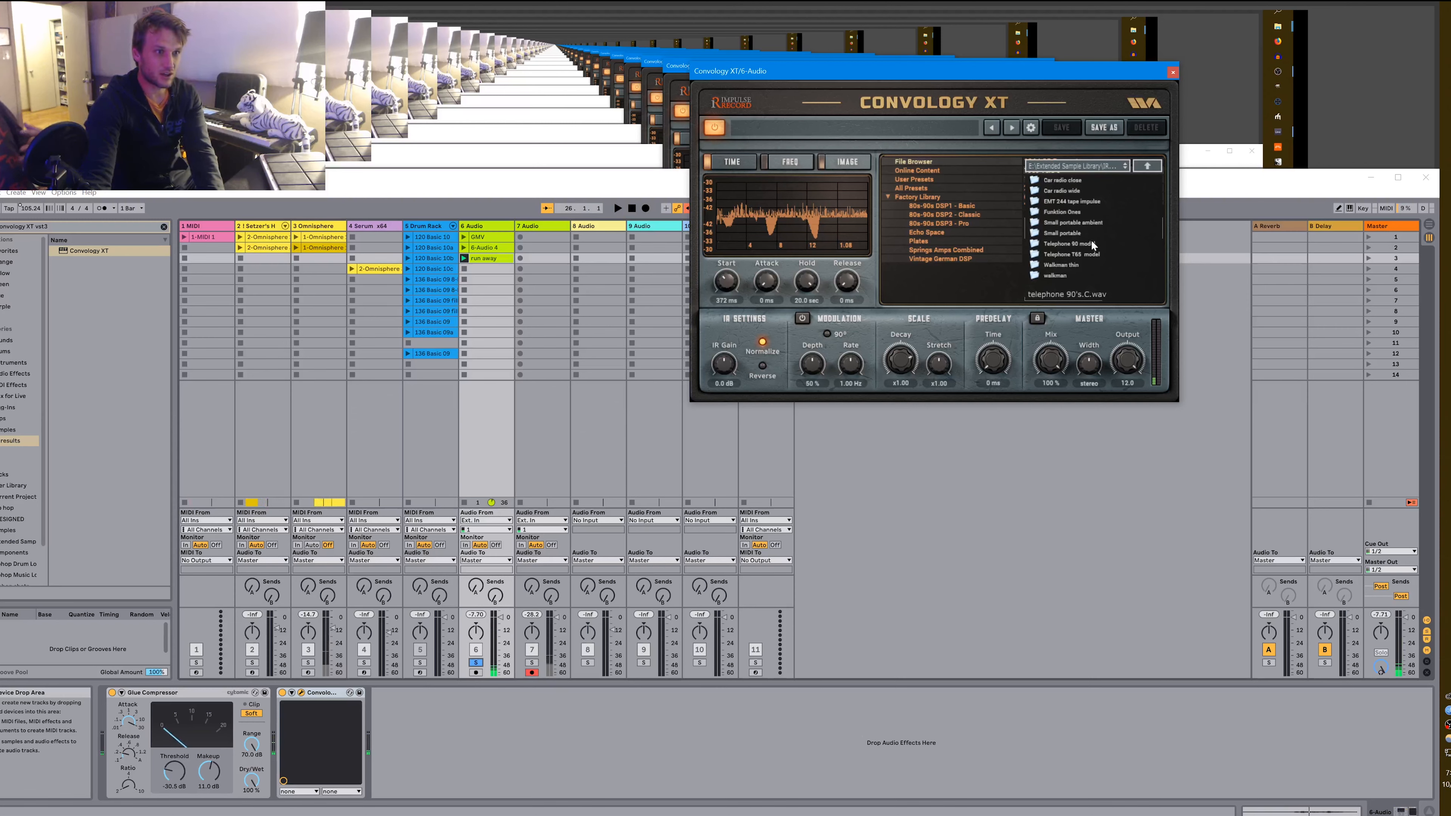
double_click(1088, 258)
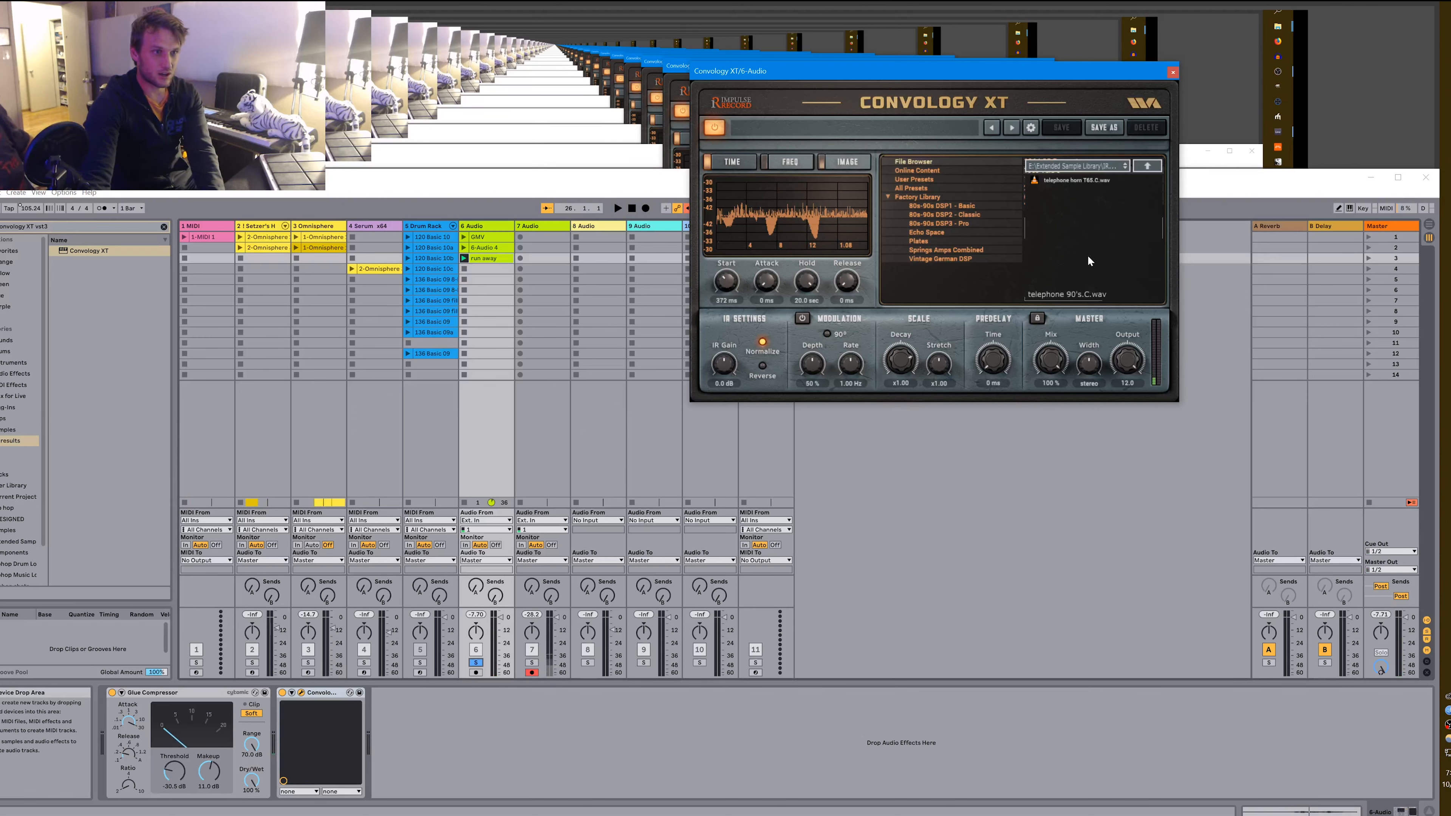
double_click(1073, 182)
key(space)
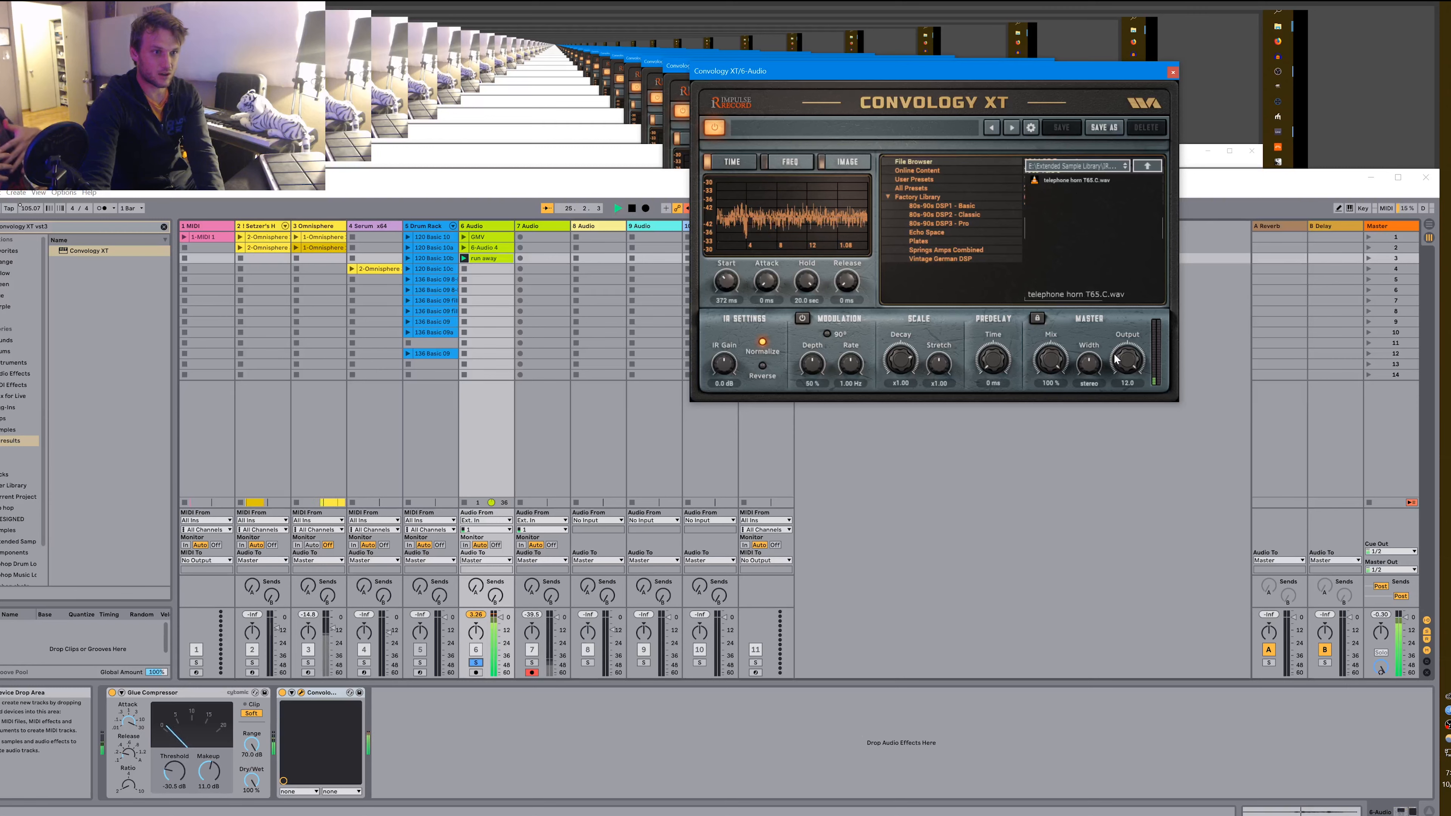
key(space)
Load and audition Small portable.wav from the Small portable folder, and set the plugin output to 8.2.
click(1147, 166)
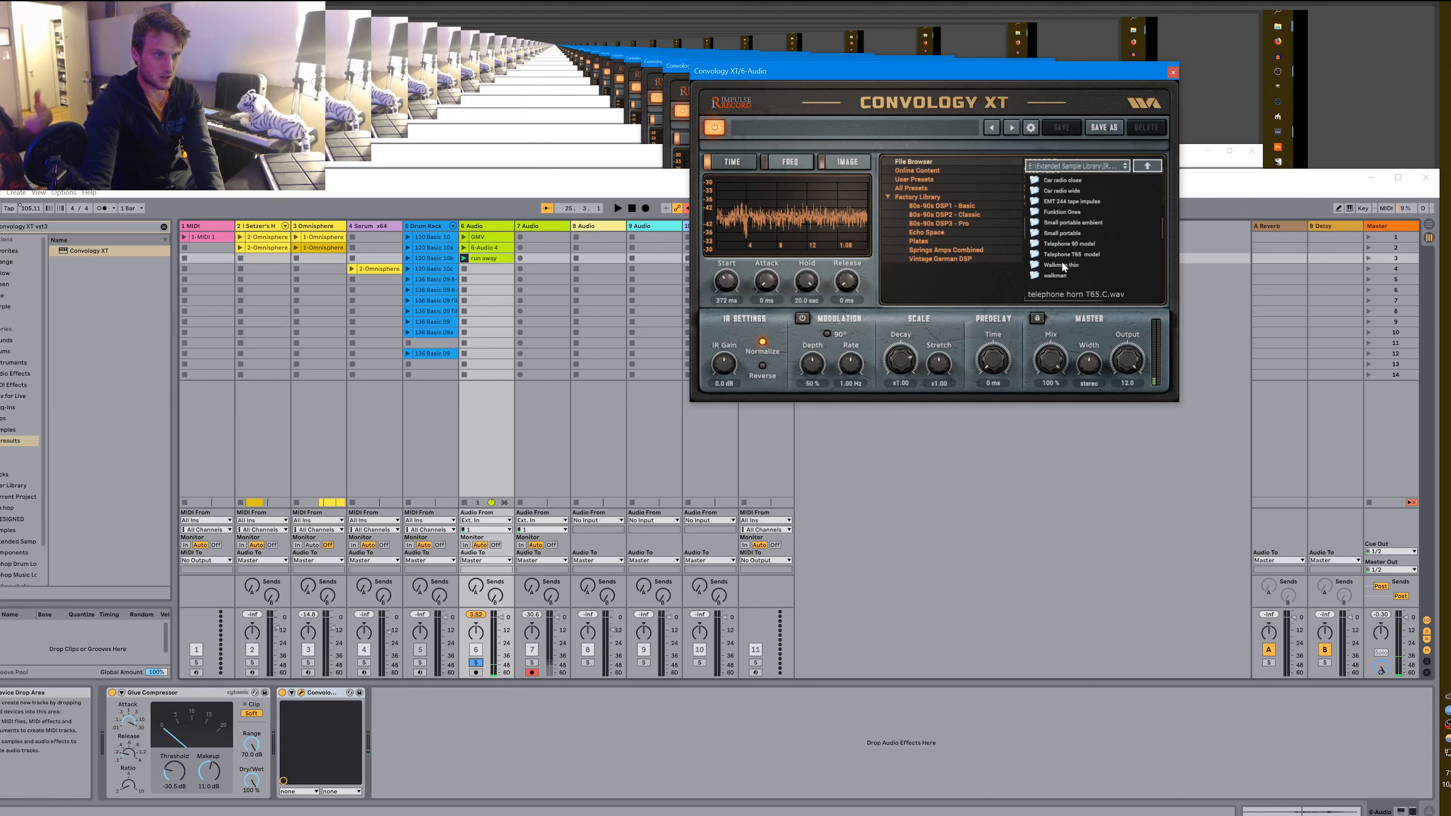
double_click(1063, 232)
double_click(1061, 180)
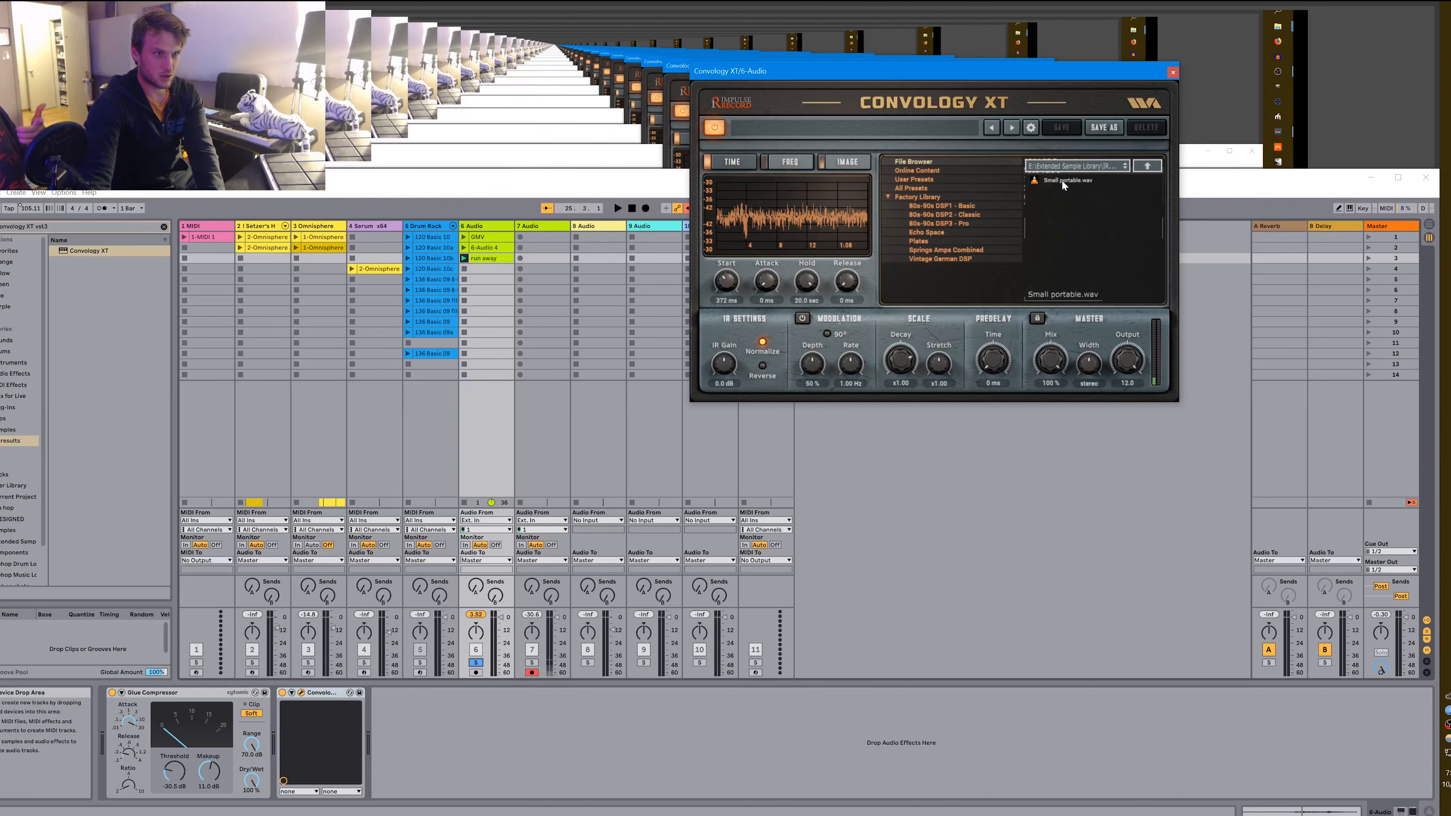
key(space)
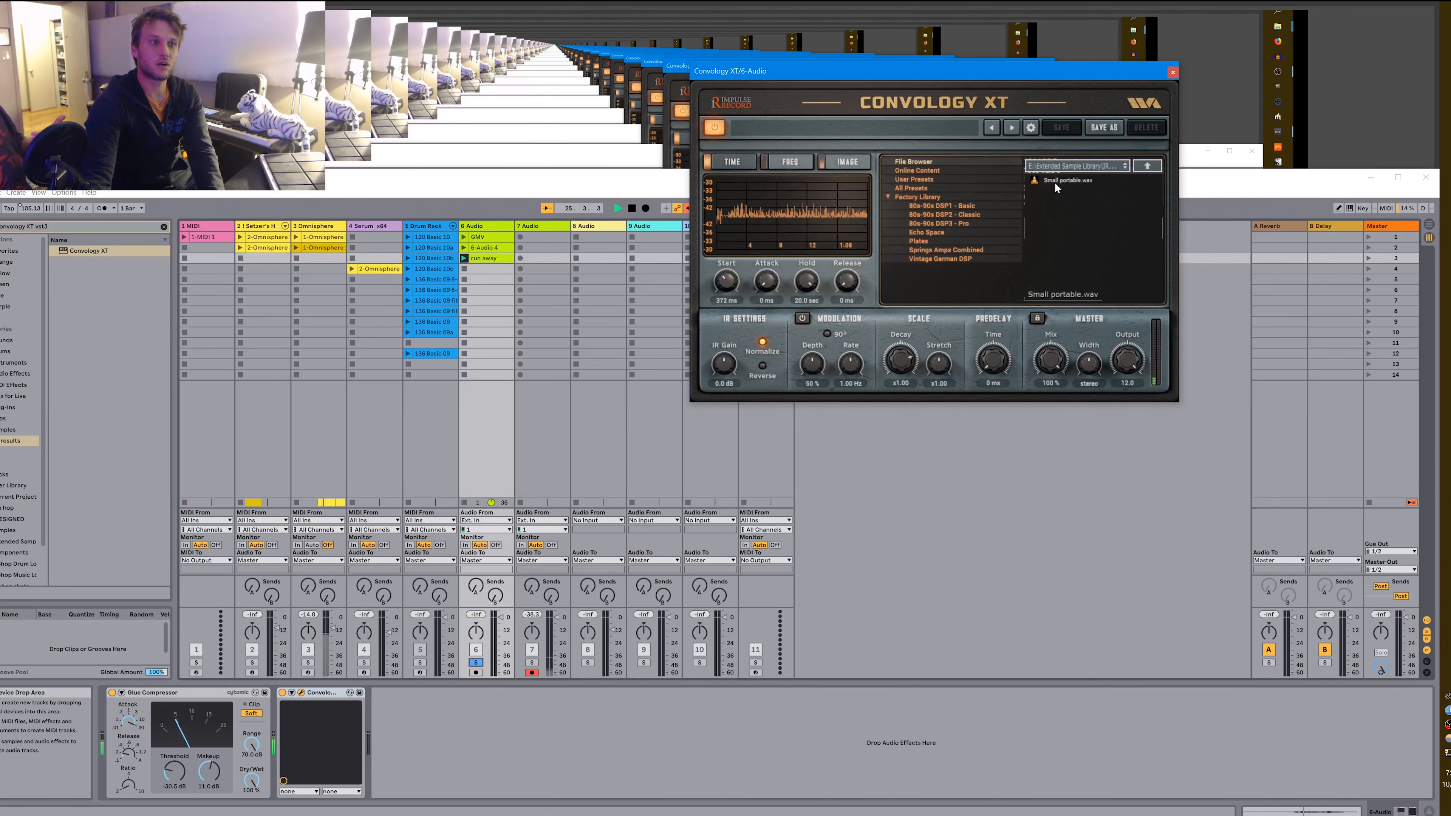
key(space)
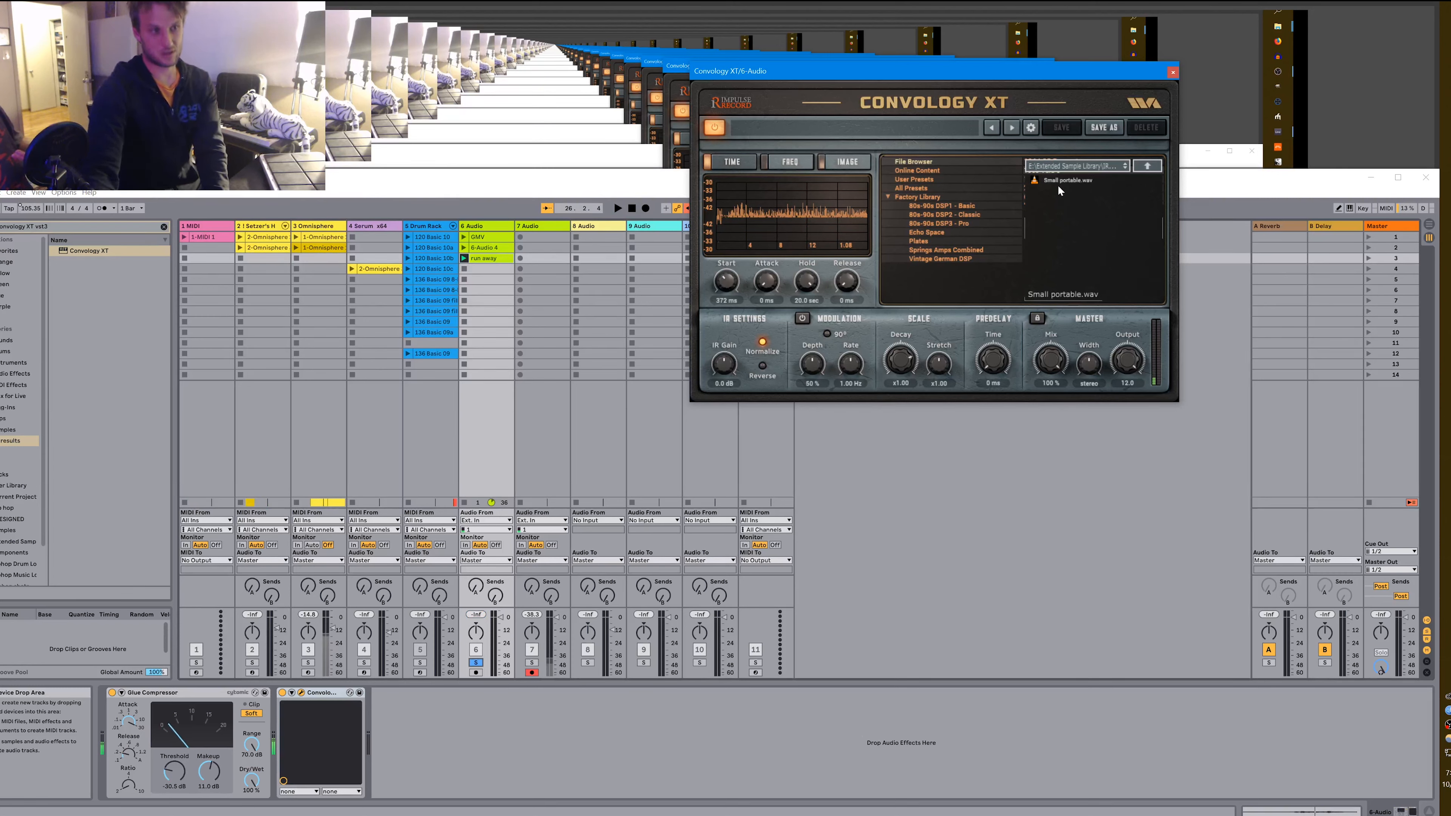
click(967, 601)
key(space)
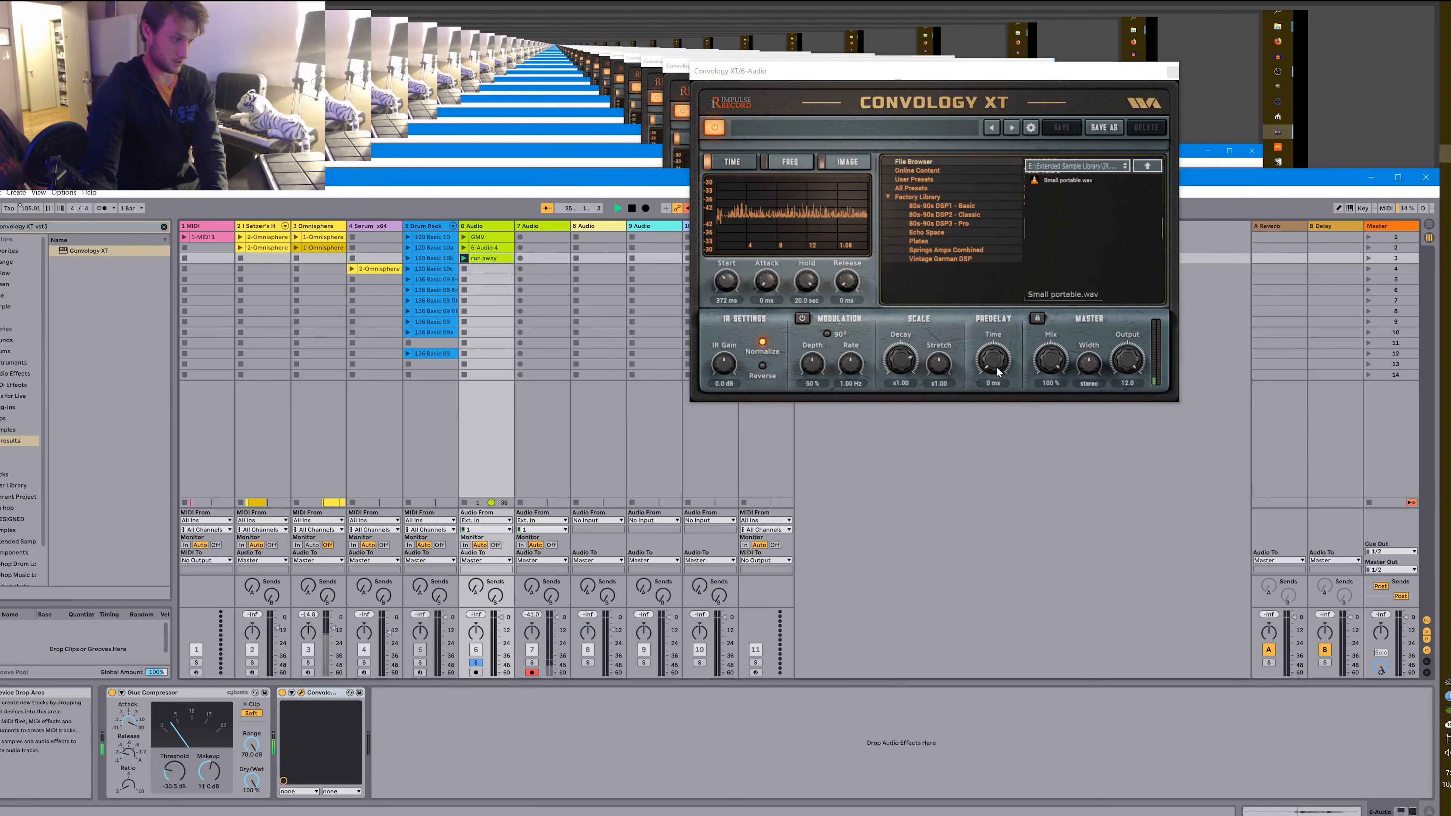
drag(1050, 364, 1044, 414)
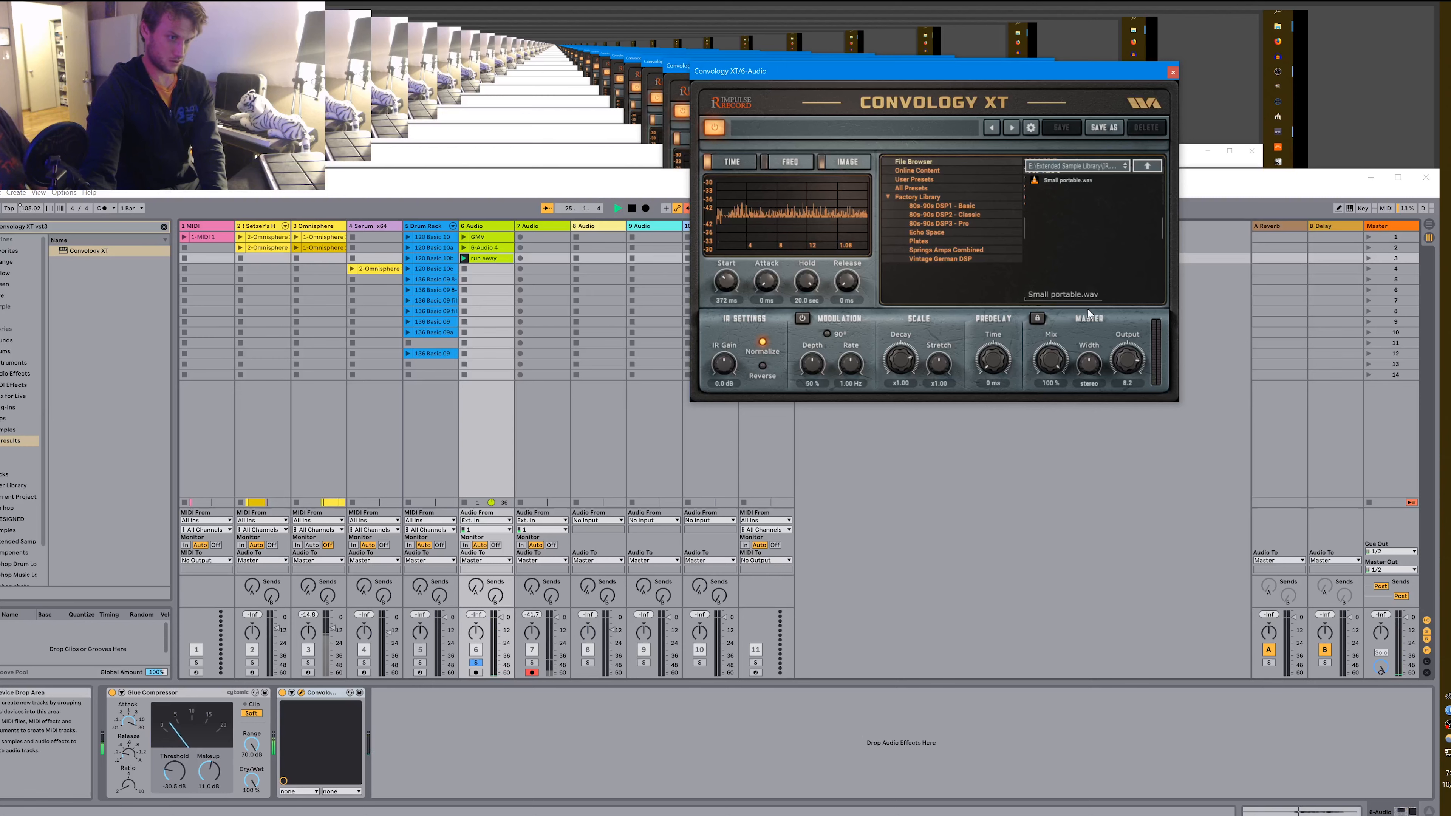
Load Small portable ambient.wav from its folder, and lower all of the reverb's EQ points to one even level.
click(1147, 166)
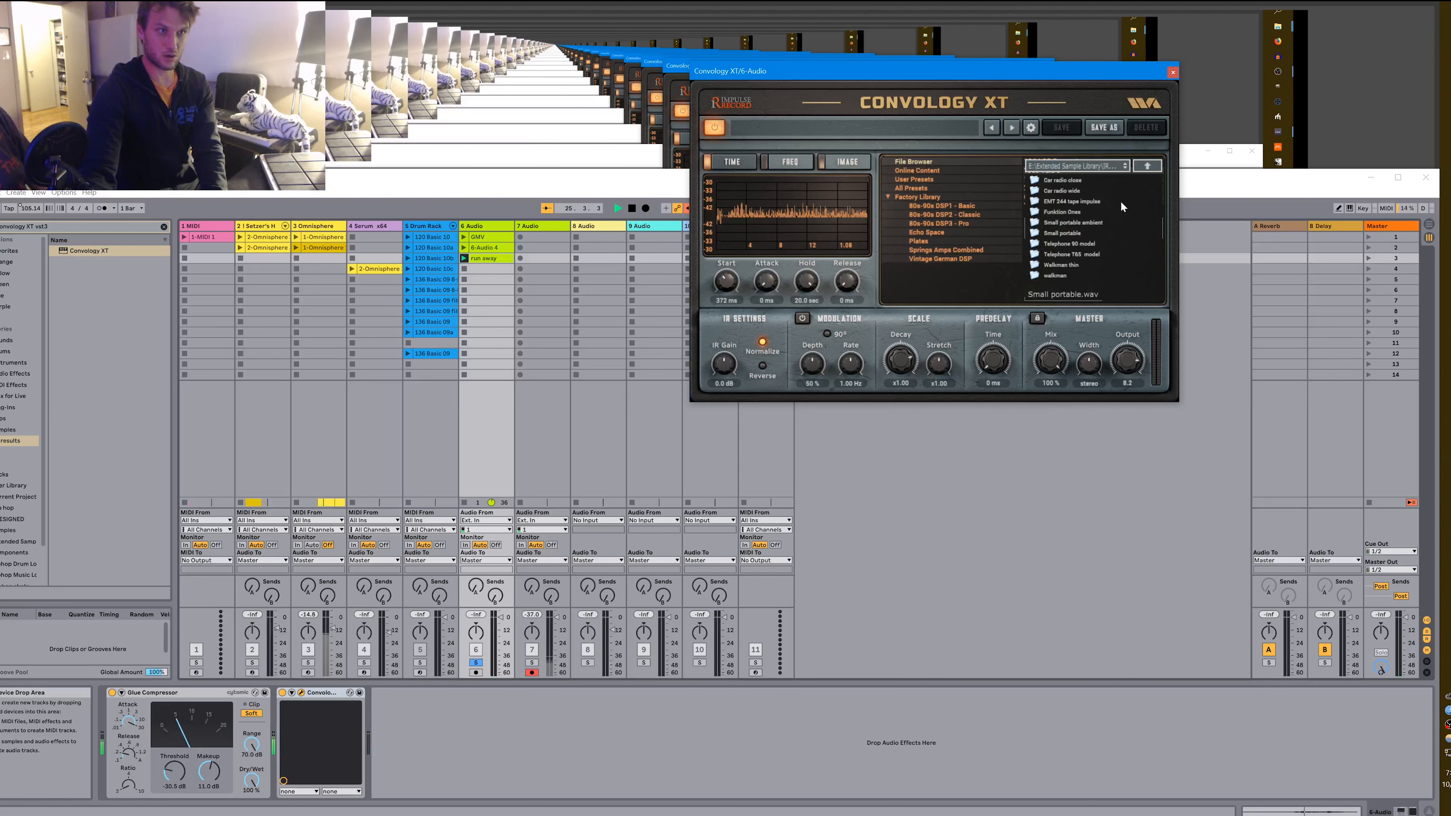
double_click(1067, 226)
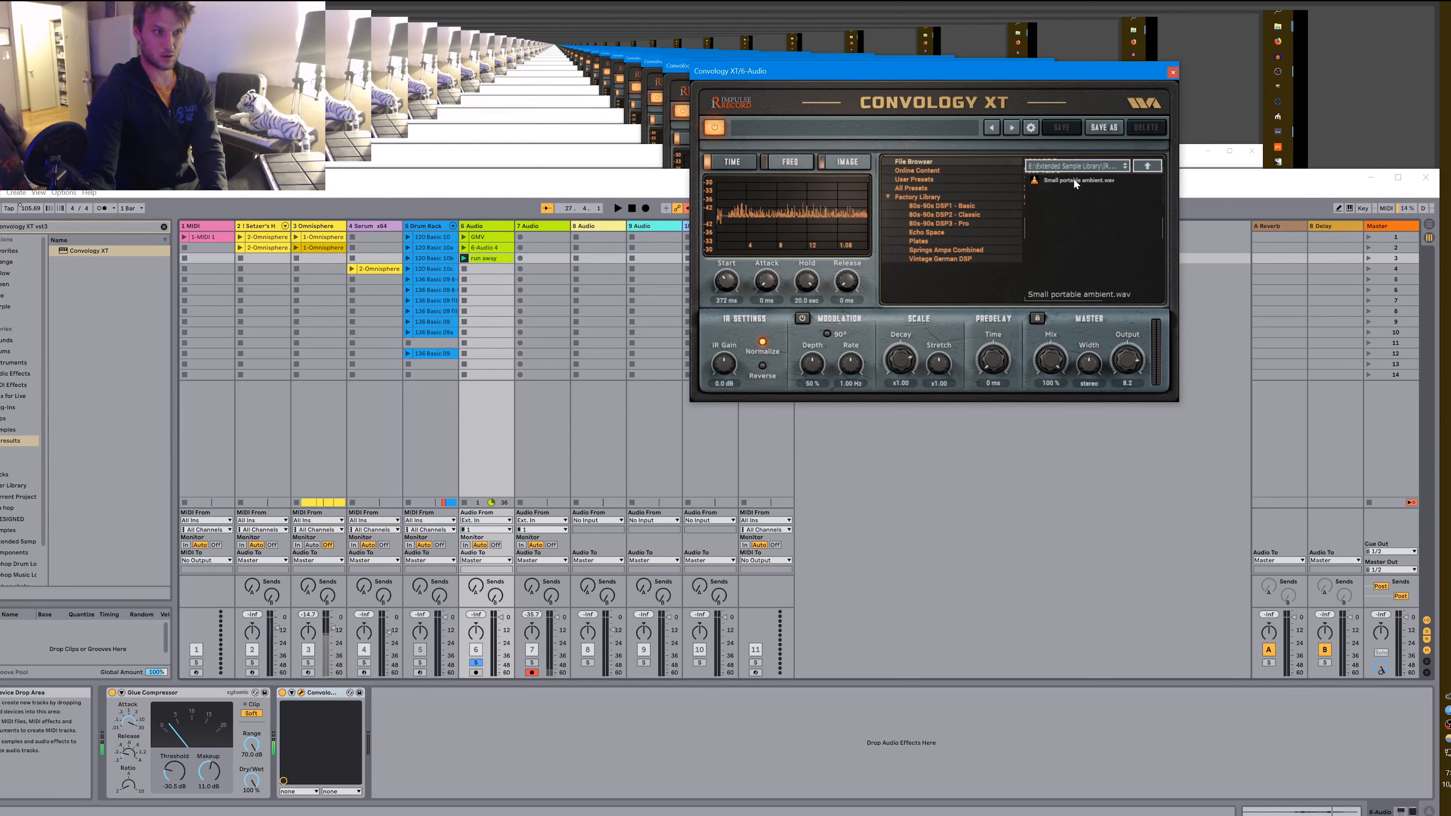
click(1137, 167)
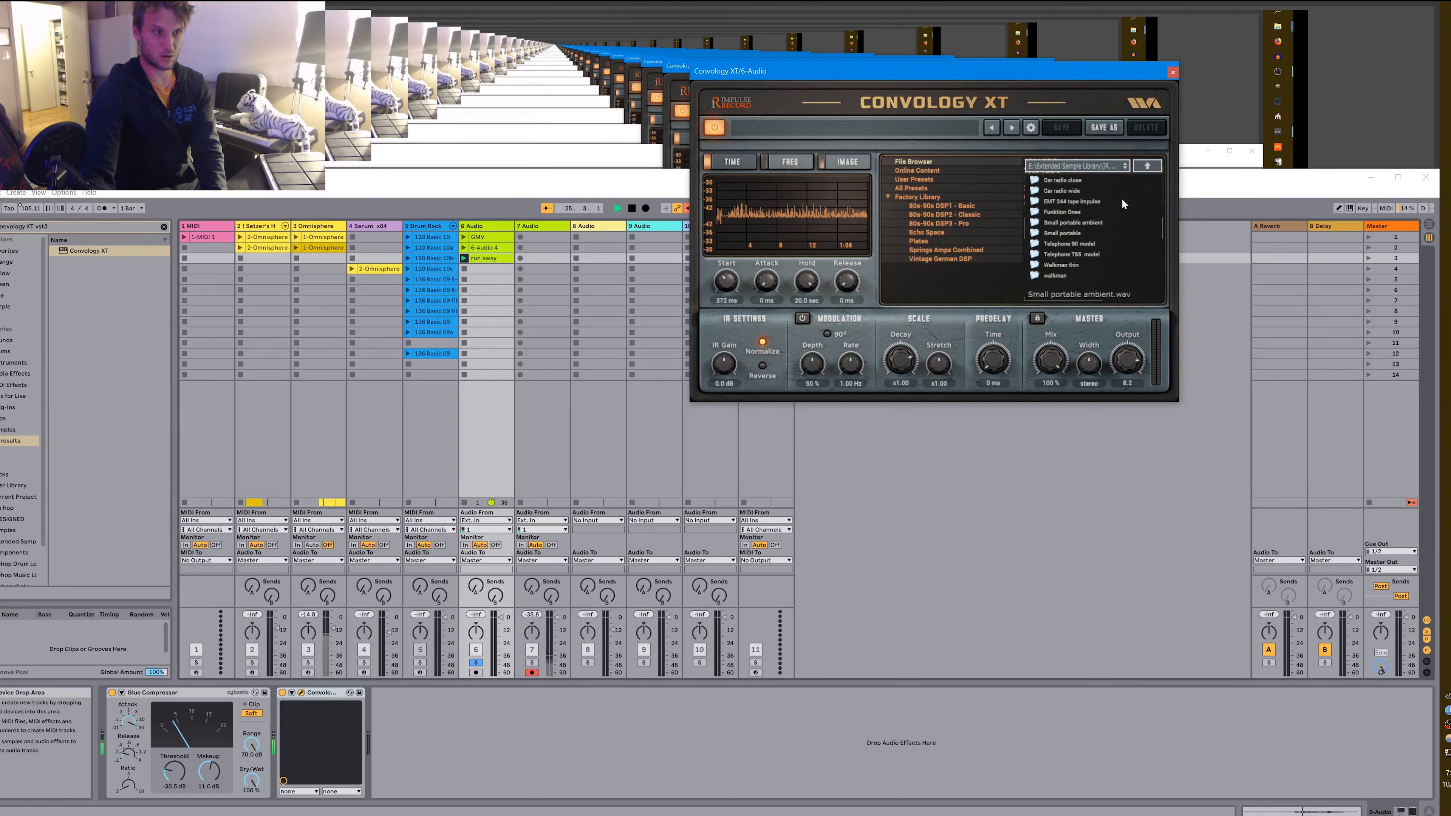
click(785, 164)
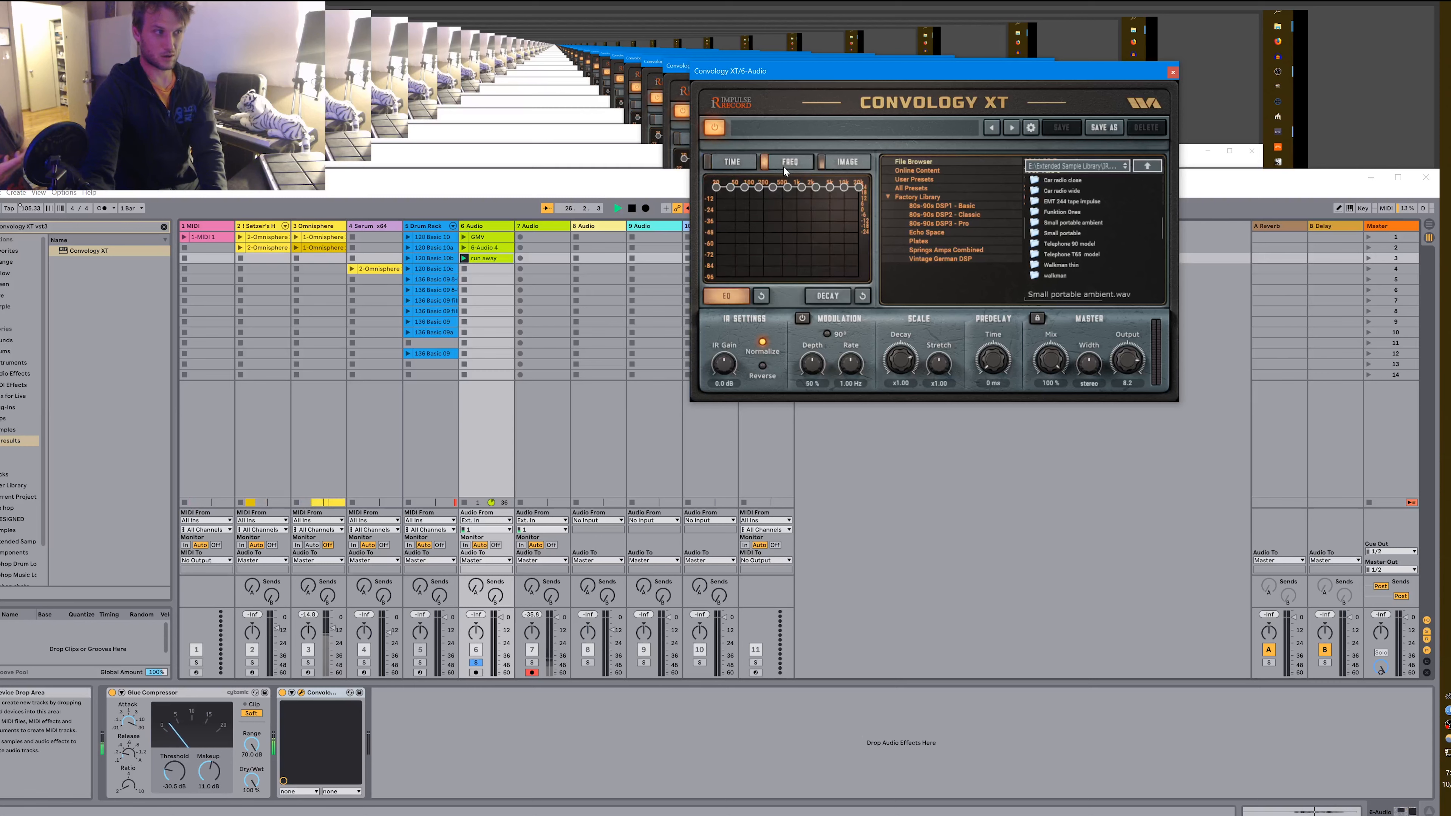
mouse_move(859, 187)
mouse_down()
mouse_move(860, 210)
mouse_move(716, 210)
mouse_move(817, 209)
mouse_move(752, 210)
mouse_move(789, 213)
mouse_up()
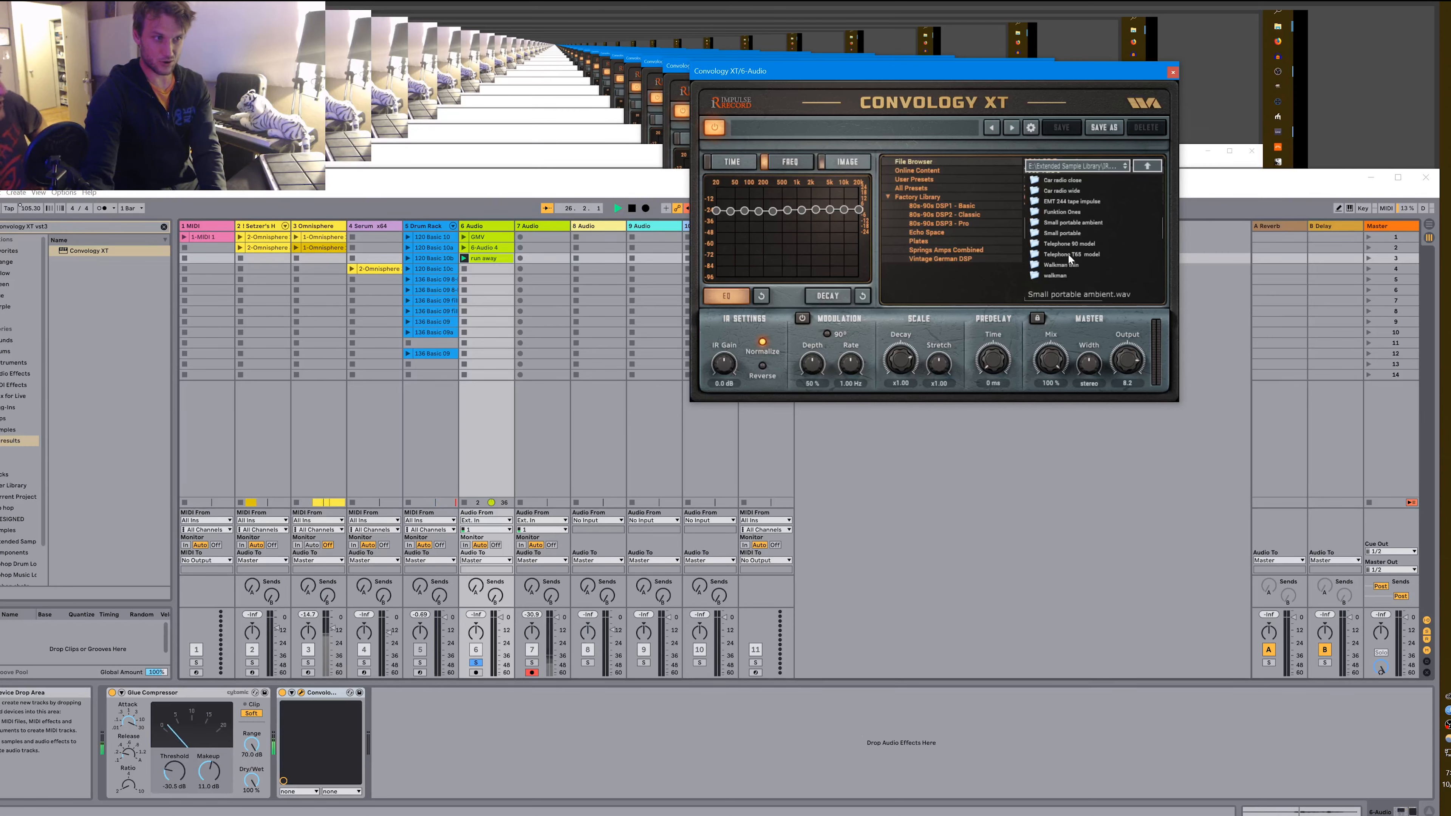
Load walkman-EQ.wav from the walkman folder and audition it, trying a reverb mix of 11%.
double_click(1070, 267)
click(1067, 179)
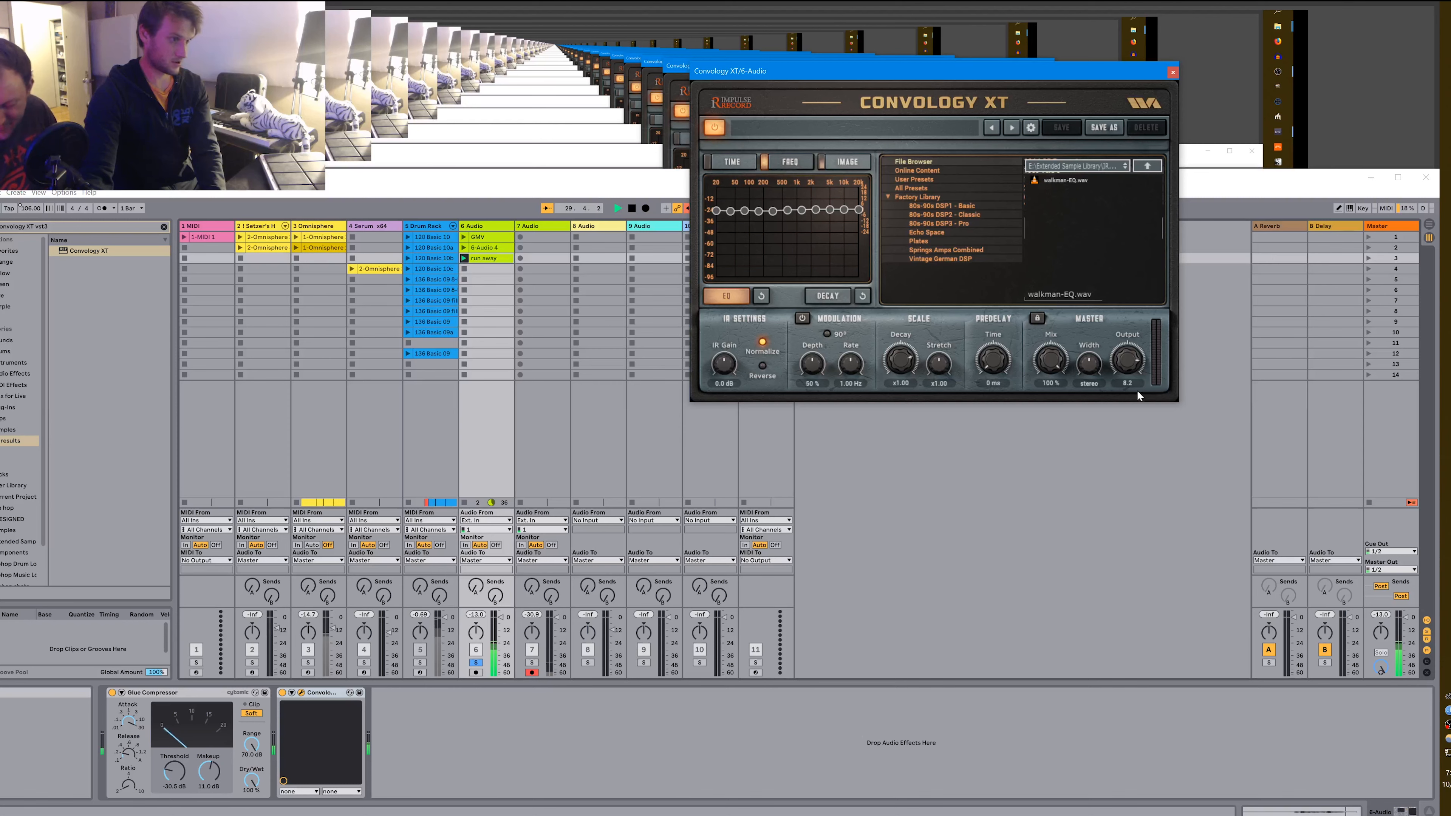
key(space)
key(space)
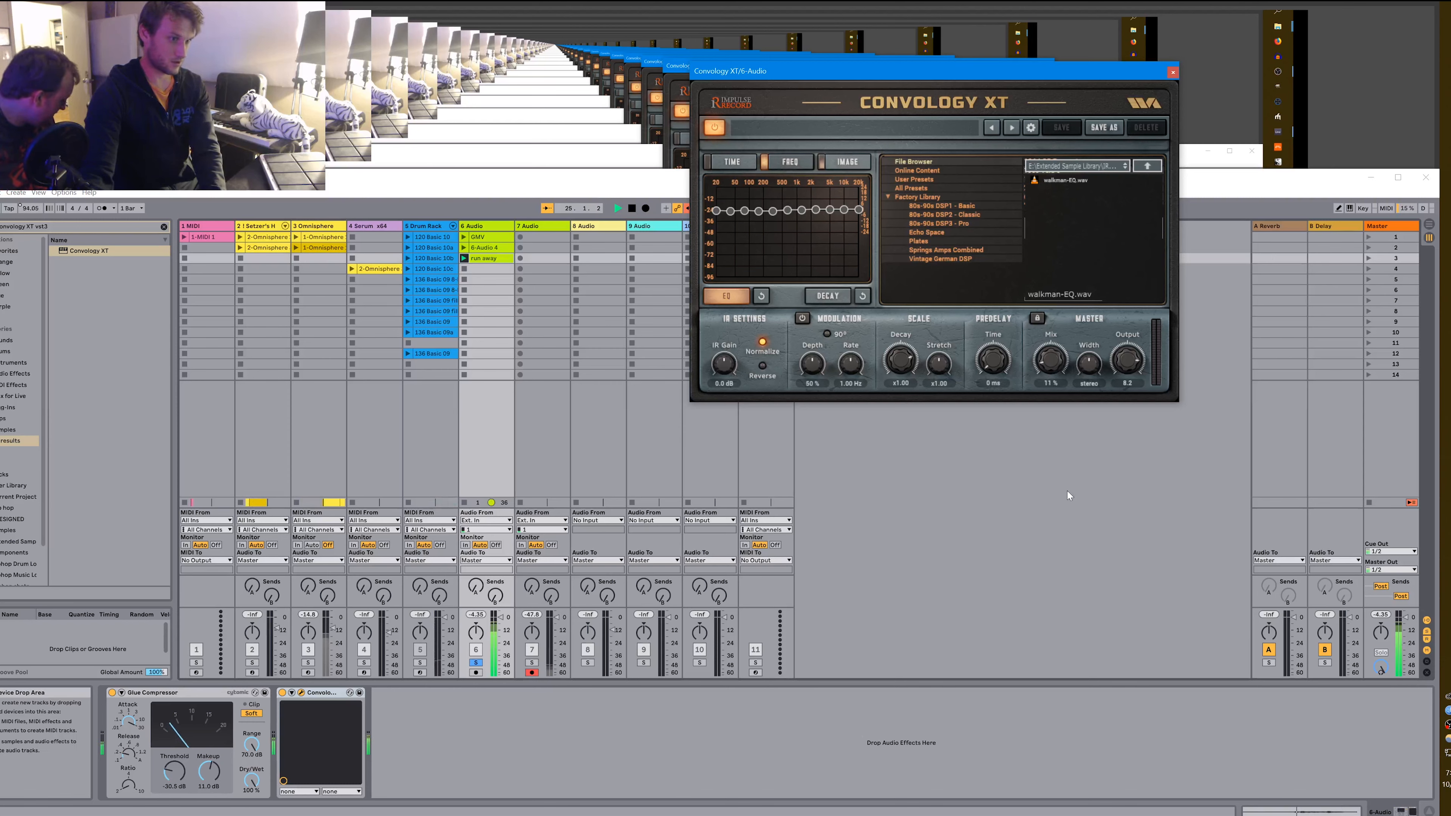
Go back up to the speakers and telephones folders, set the impulse's start time to 0 ms and audition the track.
click(1146, 165)
click(731, 162)
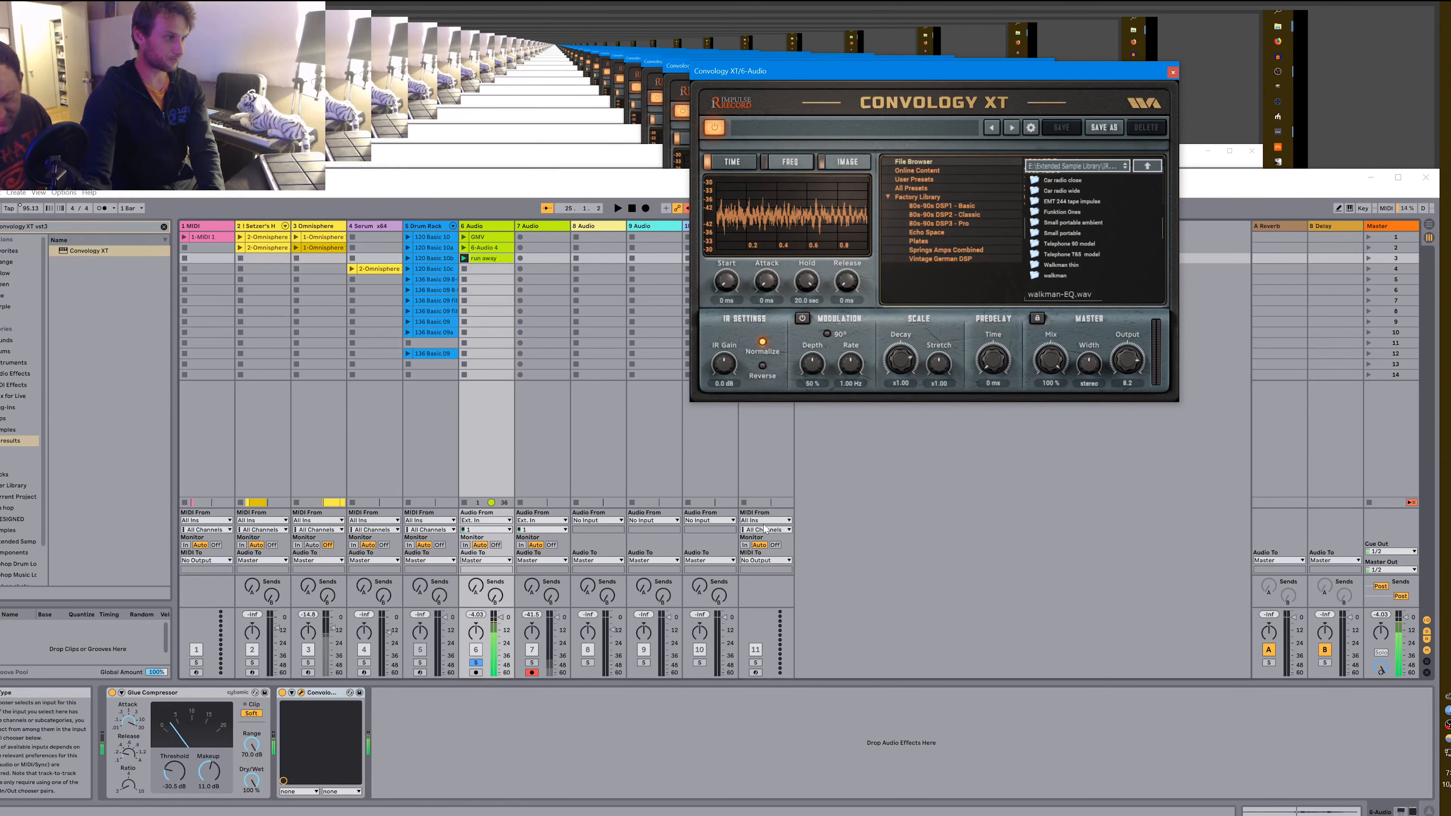
key(space)
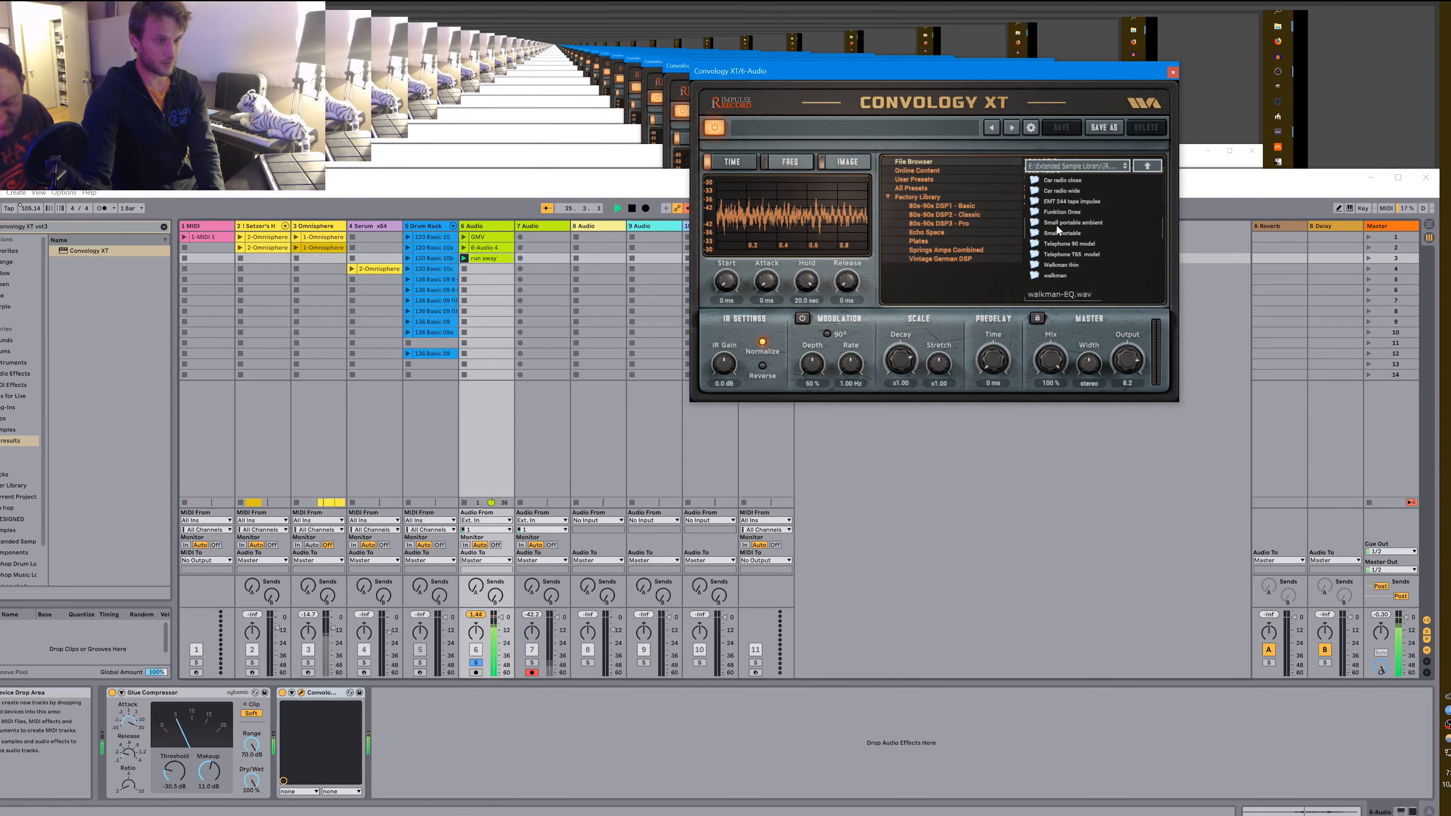
key(space)
Load telephone horn T65.C.wav in place of the walkman impulse, audition it and return to the parent folder.
double_click(1059, 255)
click(1058, 181)
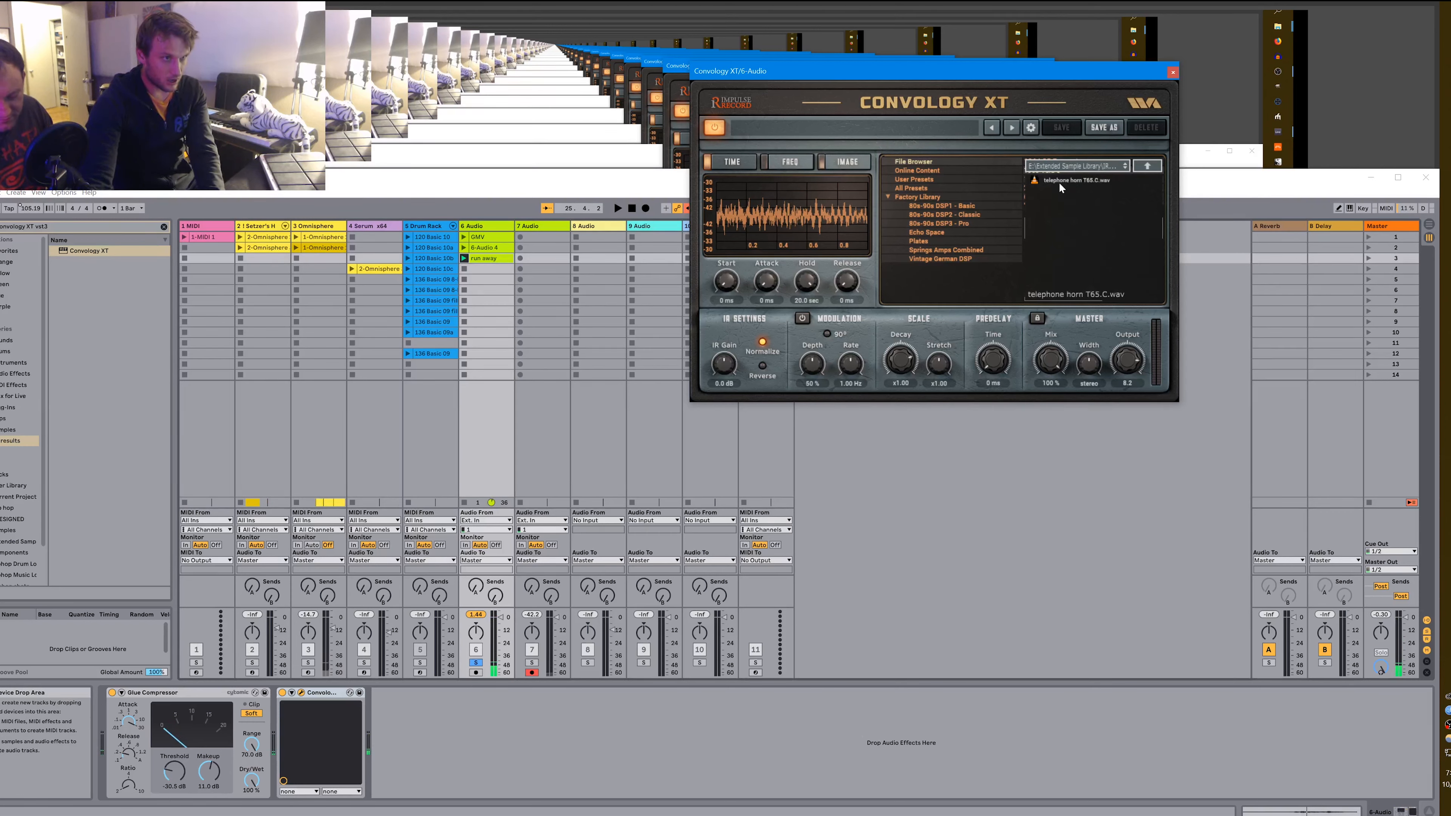
key(space)
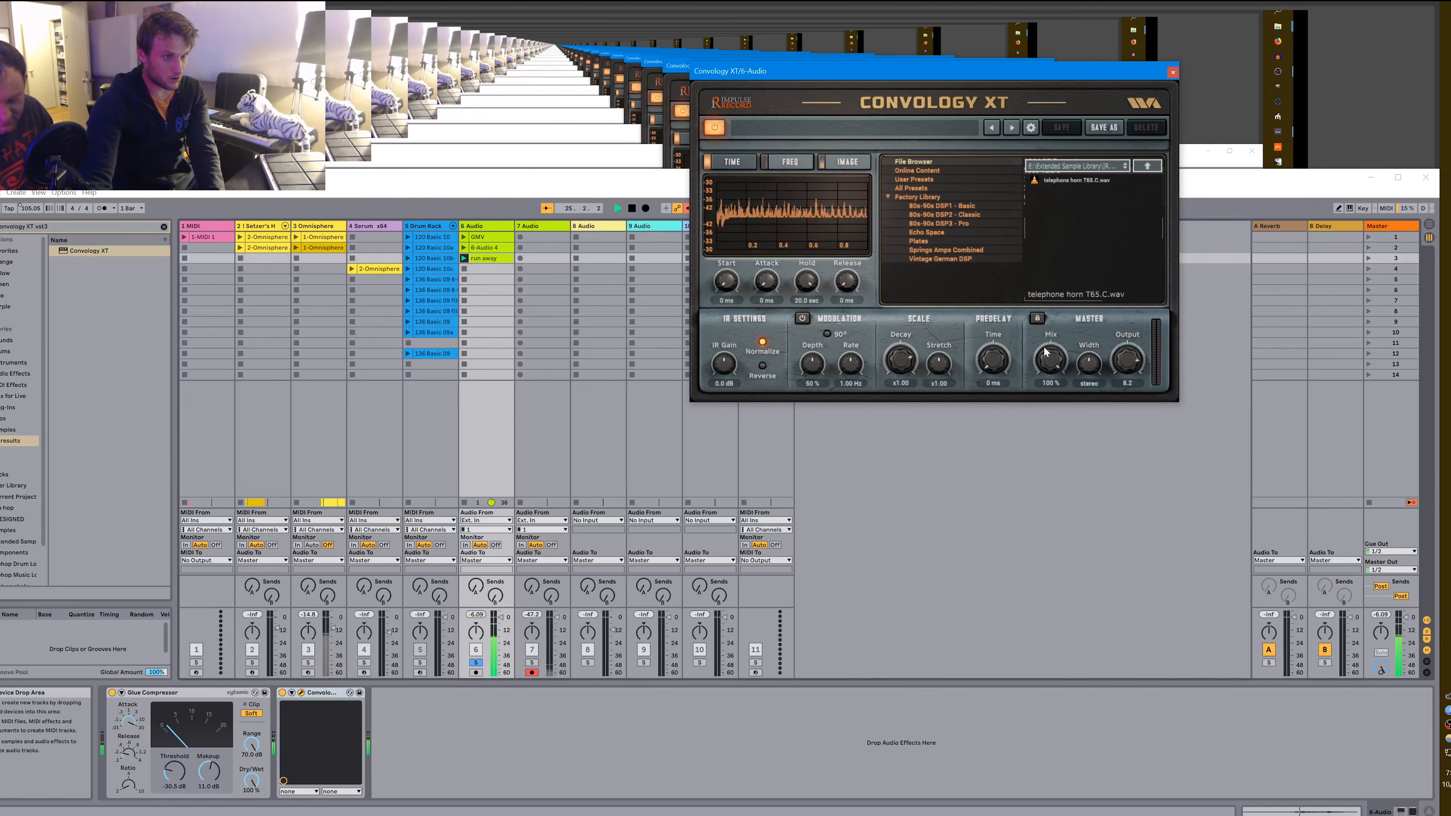
click(1147, 166)
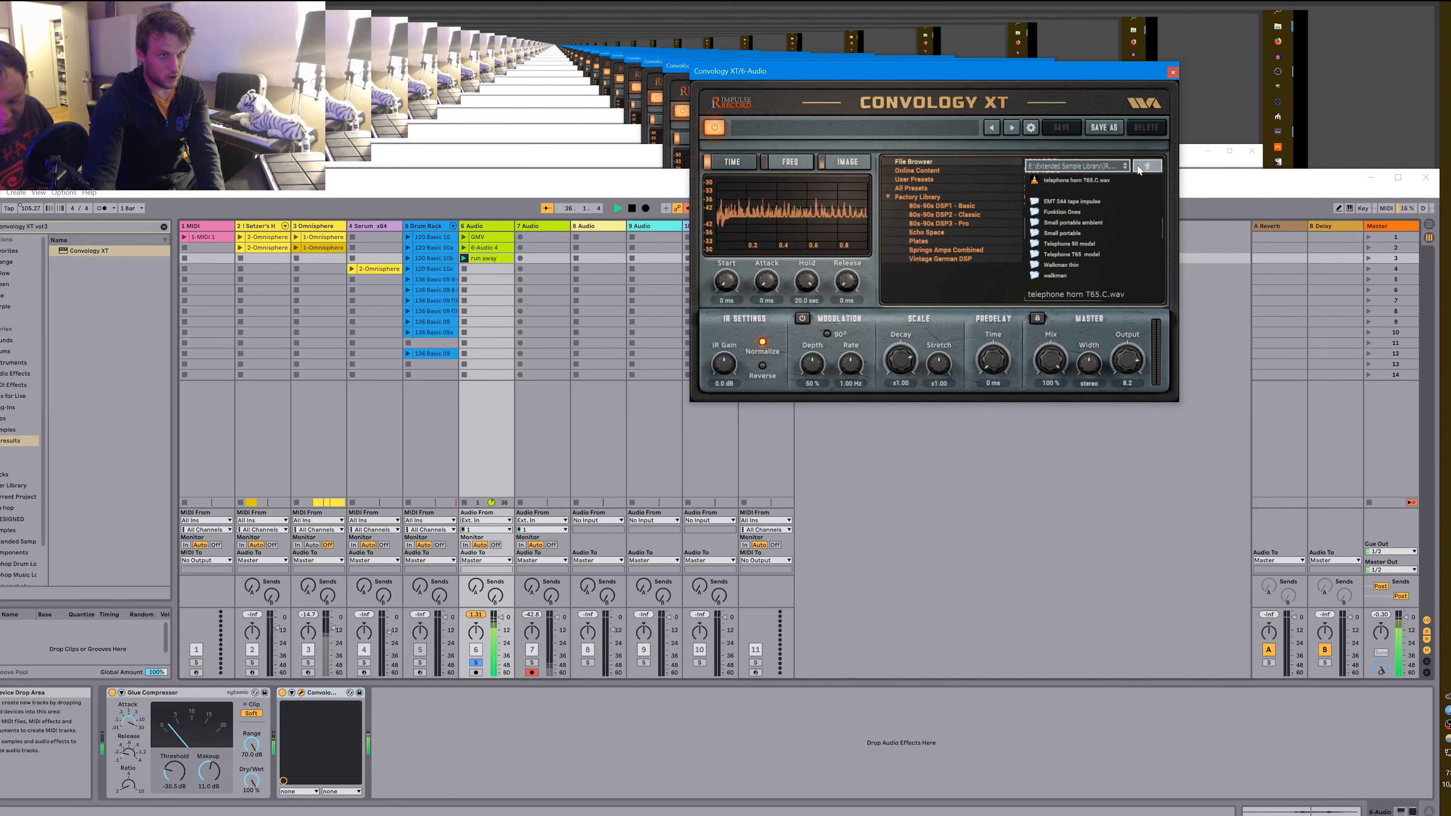
key(space)
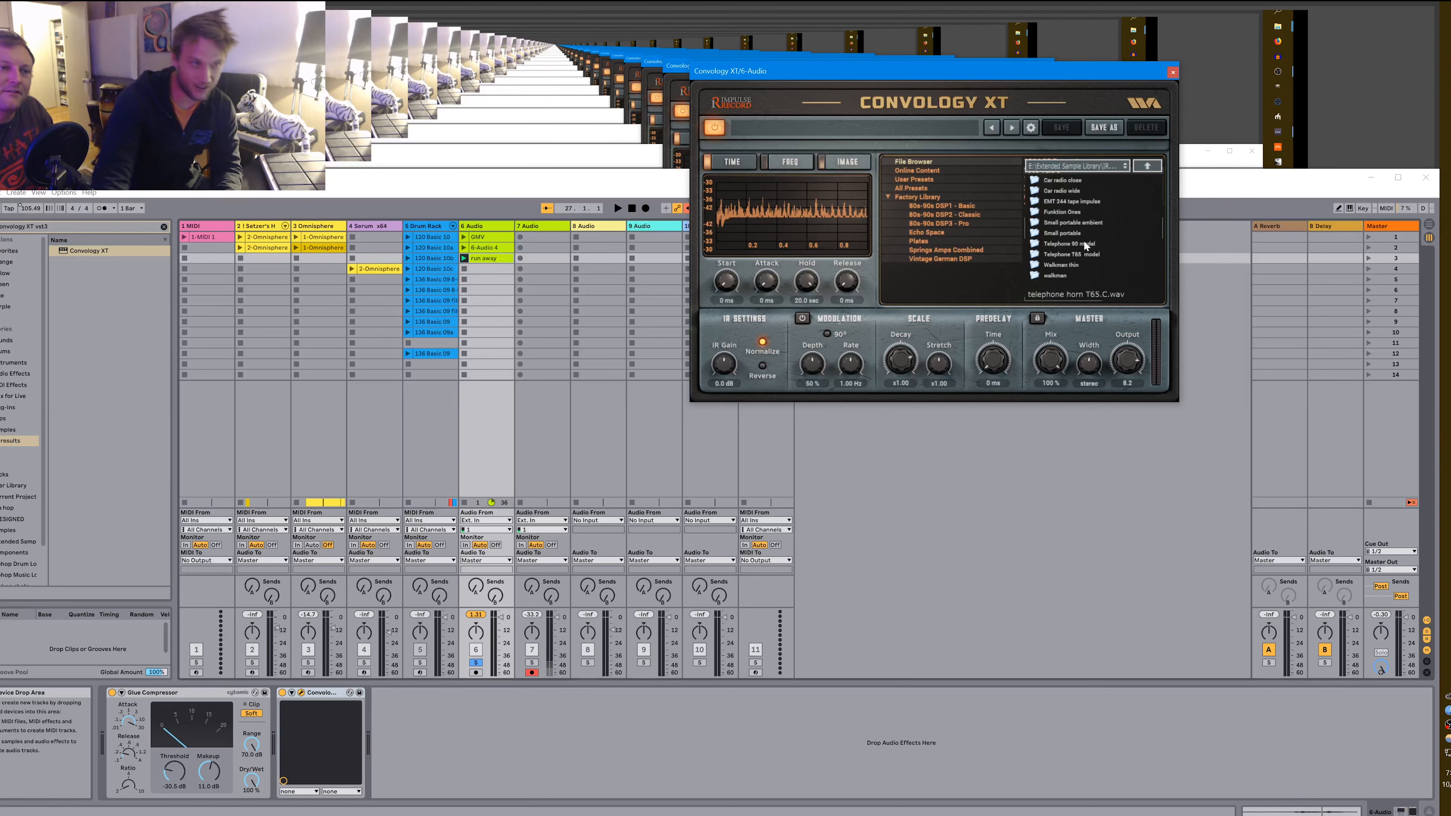
Reopen the telephone T65 model folder, relaunch the run away clip on track 6 and stop playback.
key(space)
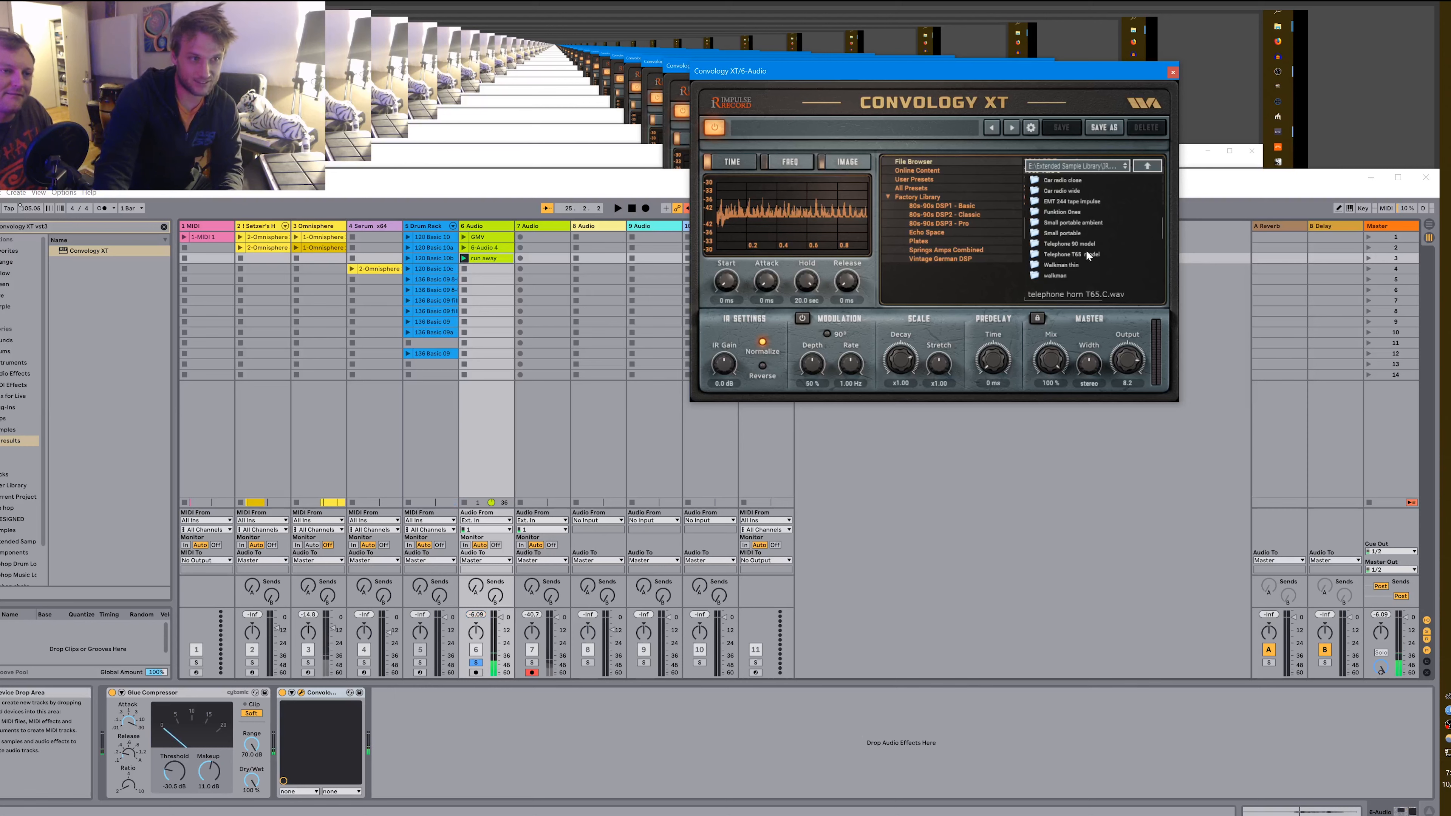
double_click(1086, 250)
key(space)
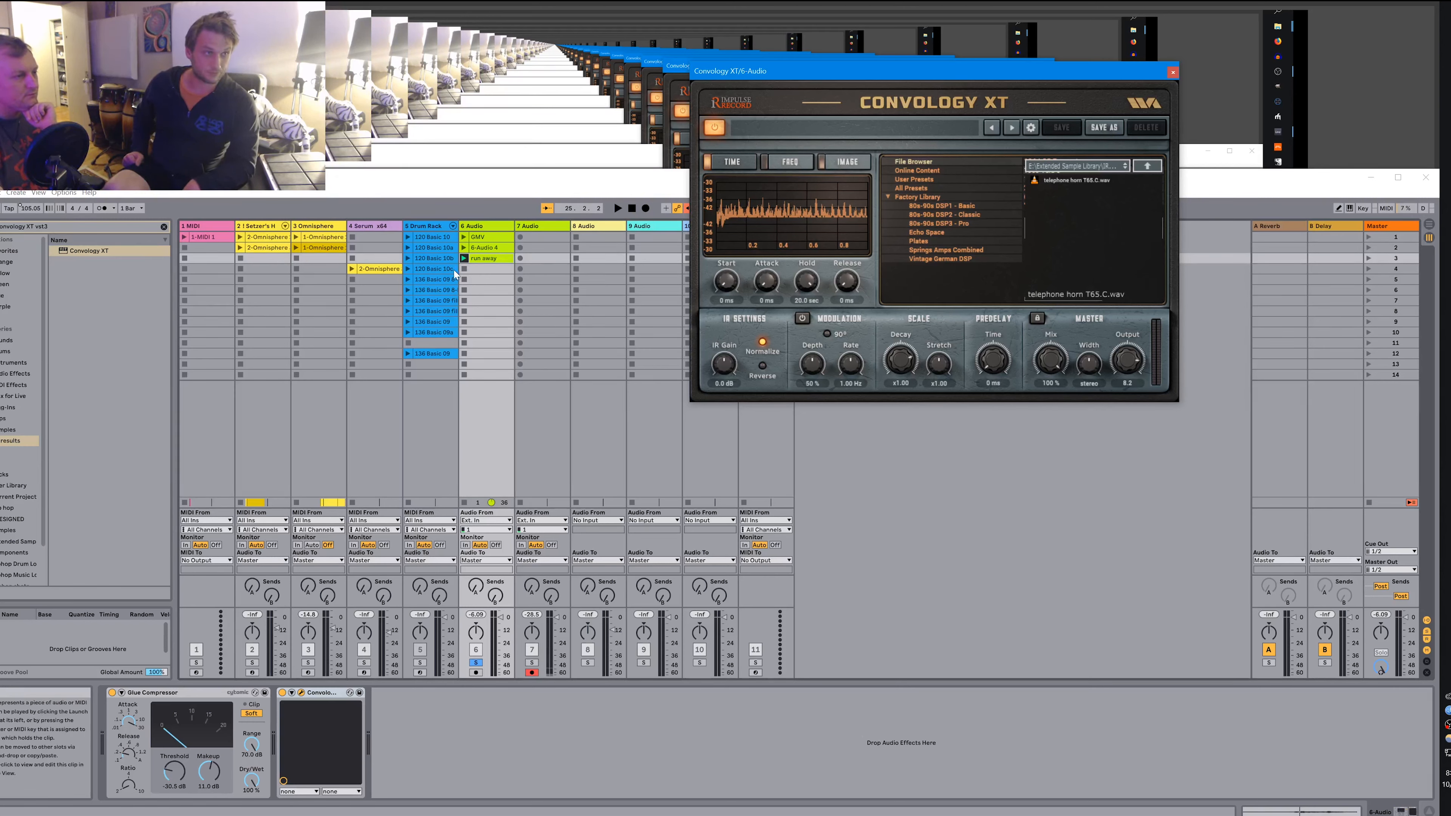
click(464, 259)
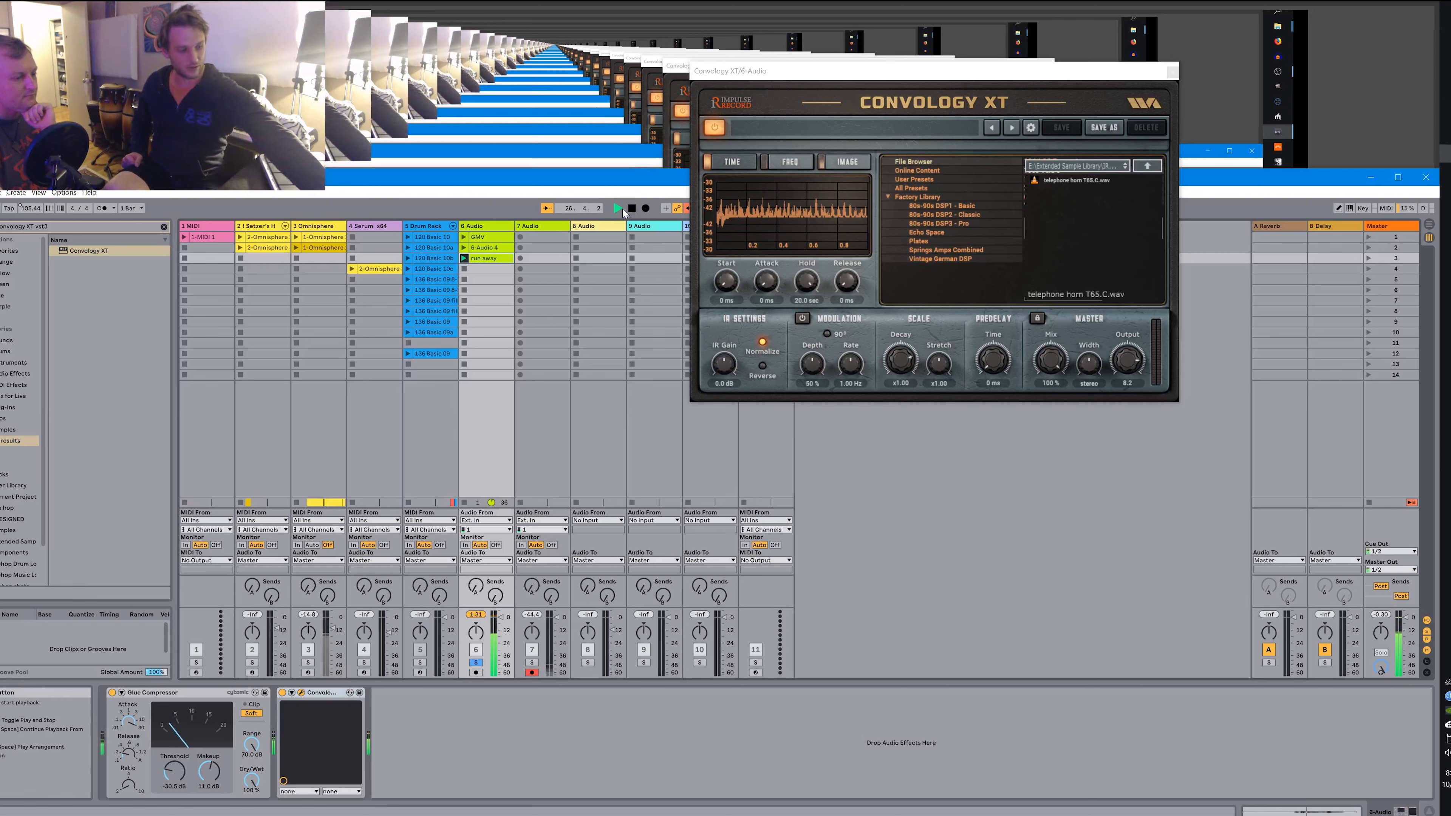
click(632, 208)
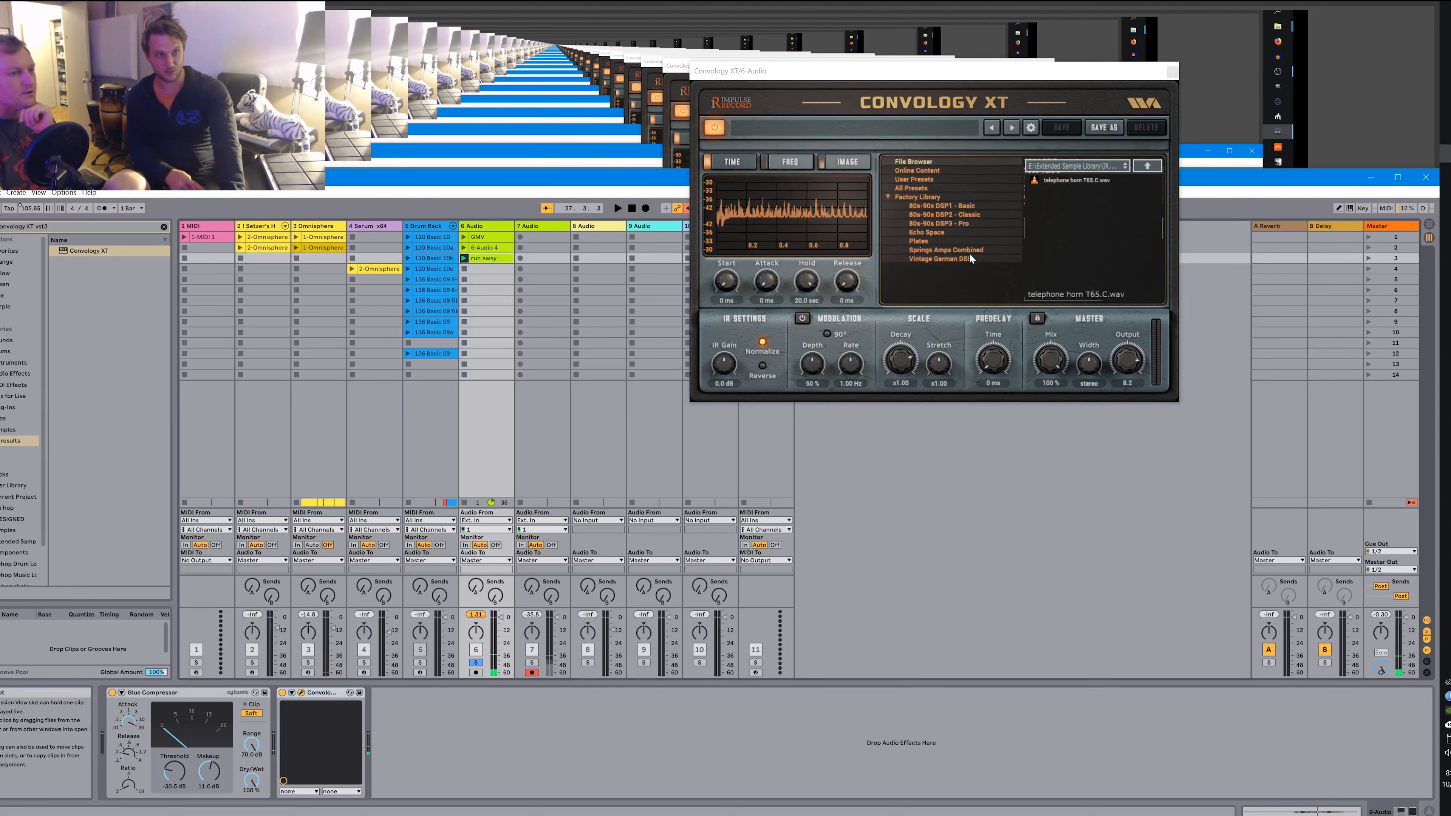
Go up from the telephone folder to the impulse library's main folder and look through its contents.
click(1088, 211)
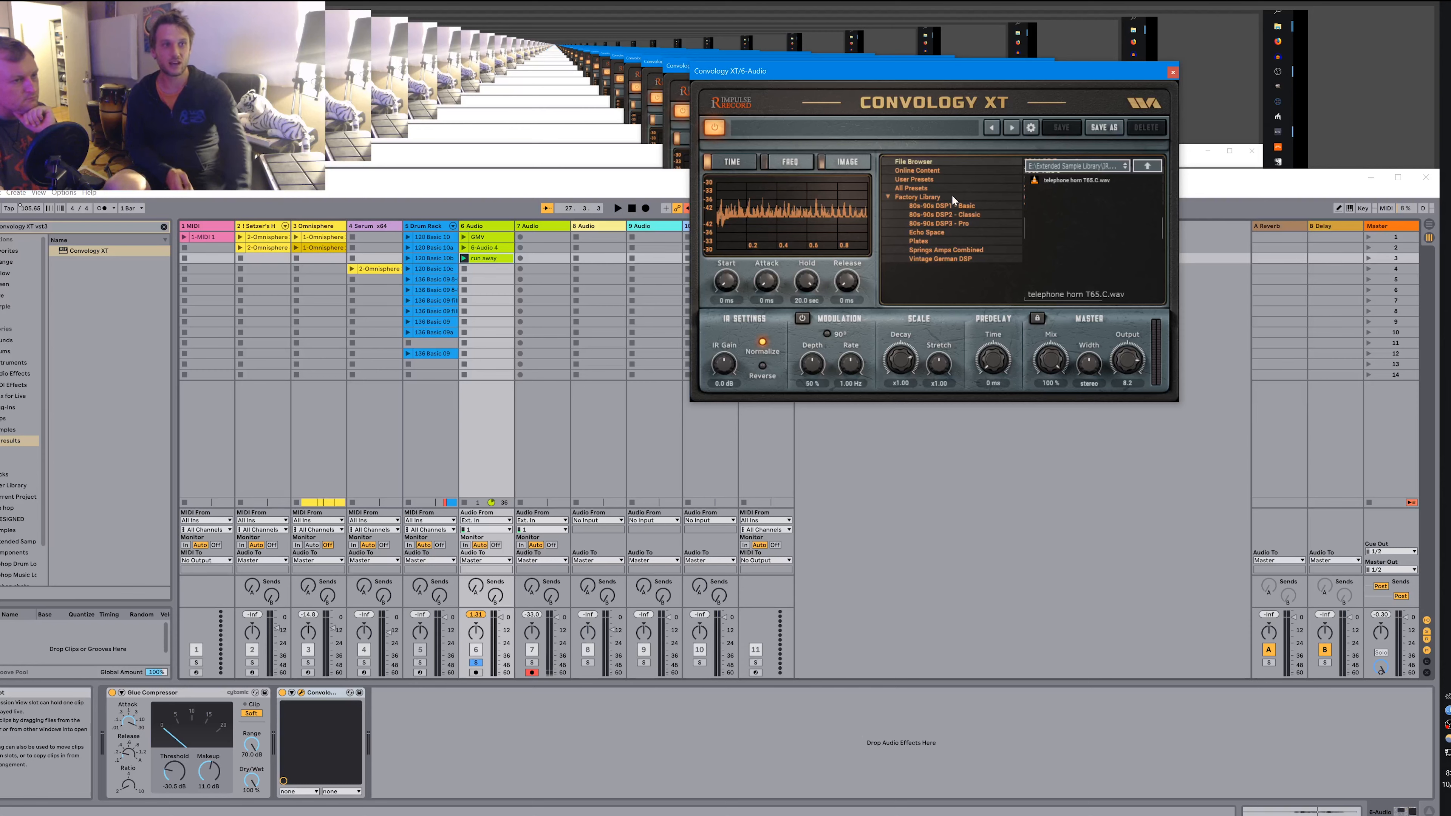
click(1144, 166)
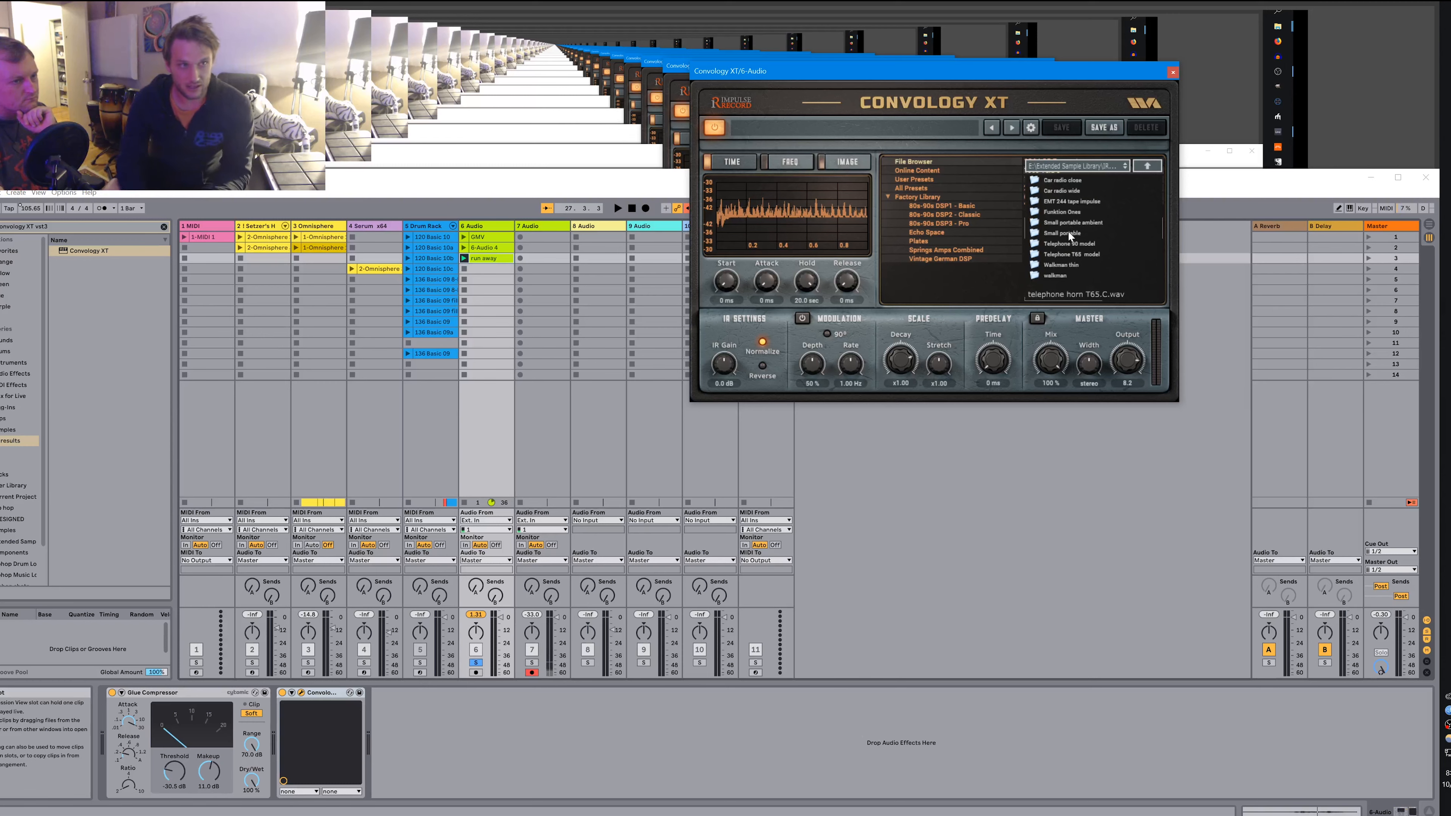
click(1147, 166)
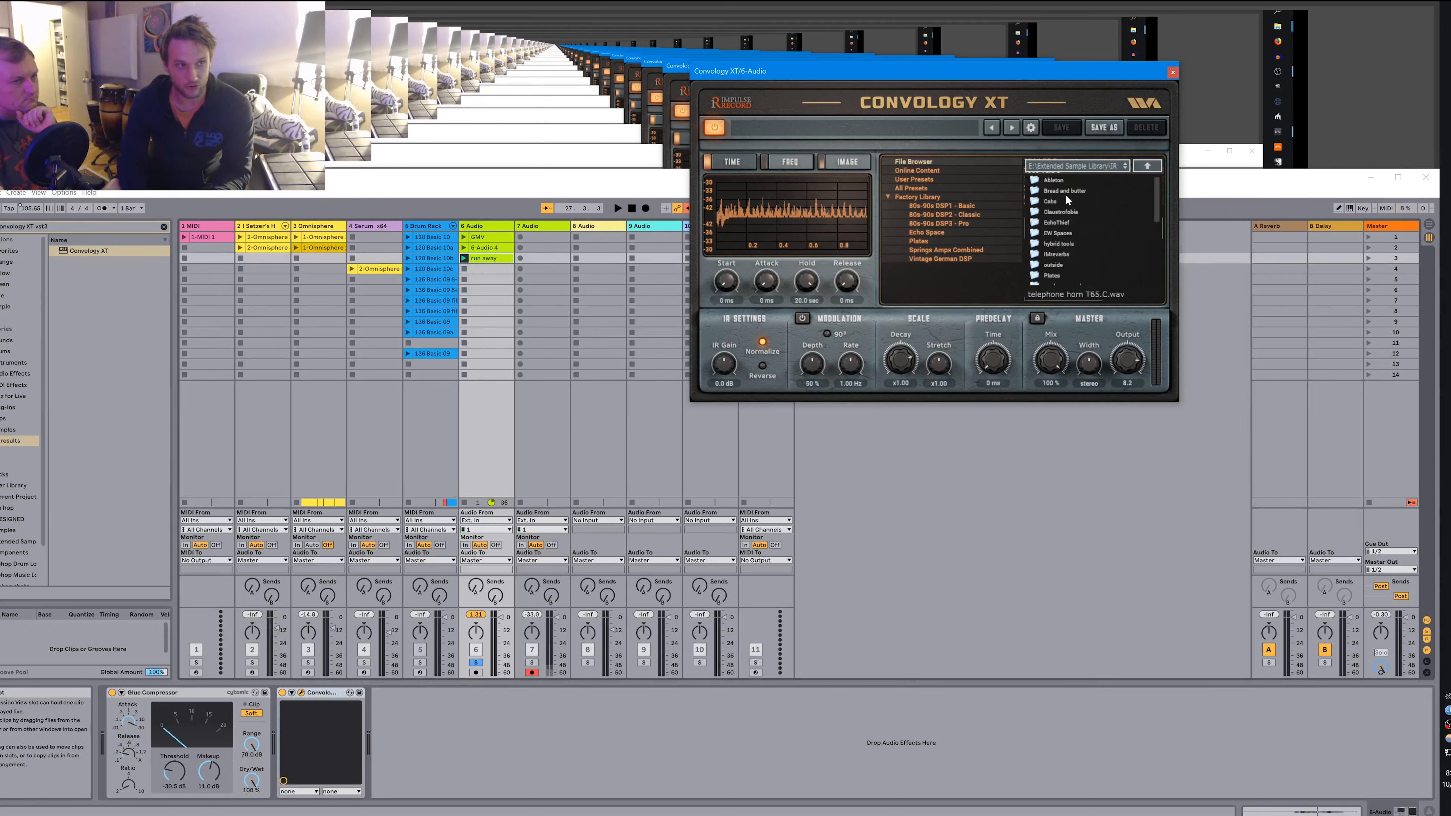
scroll(1066, 197, down, 5)
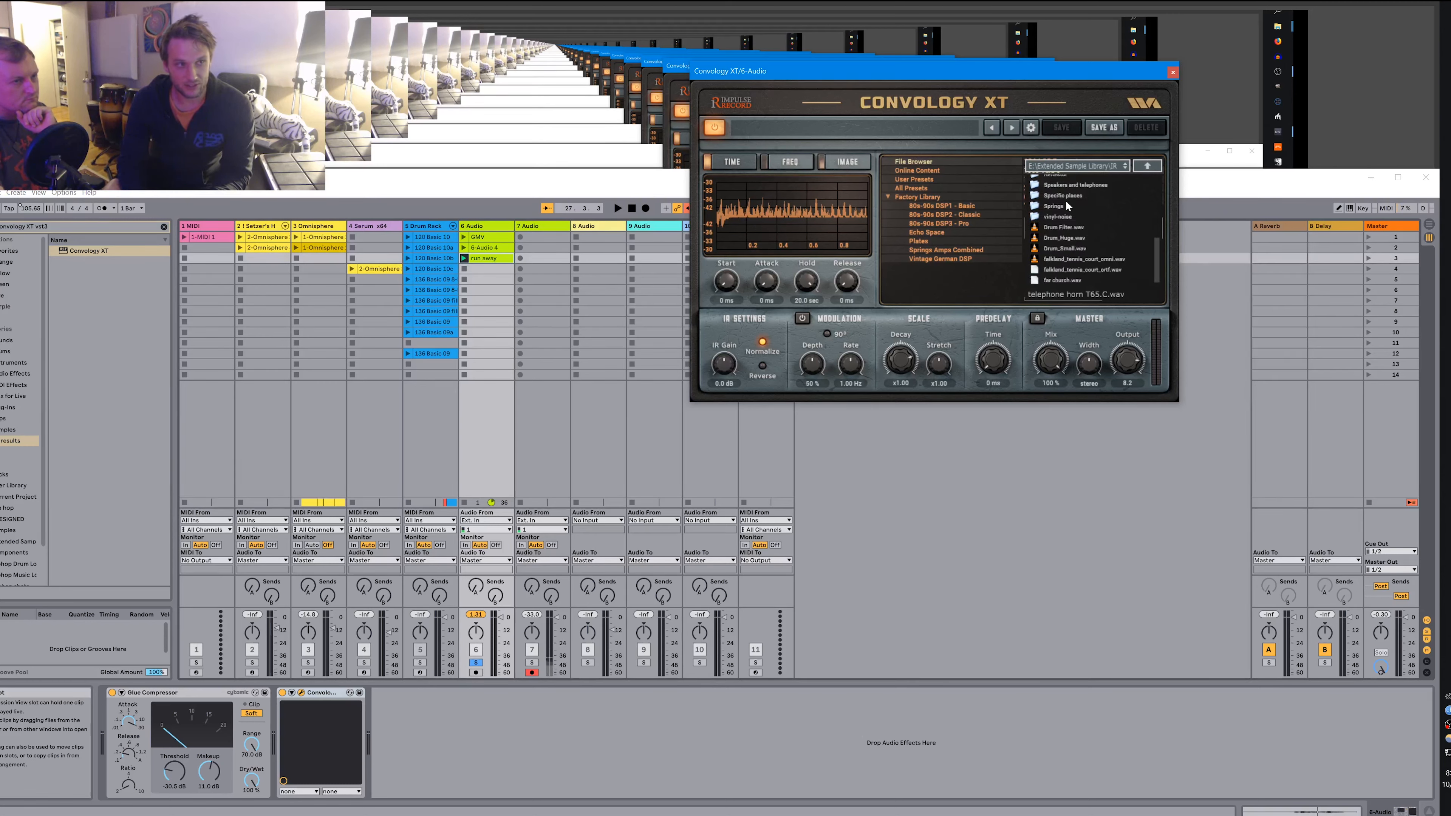
scroll(1066, 202, up, 5)
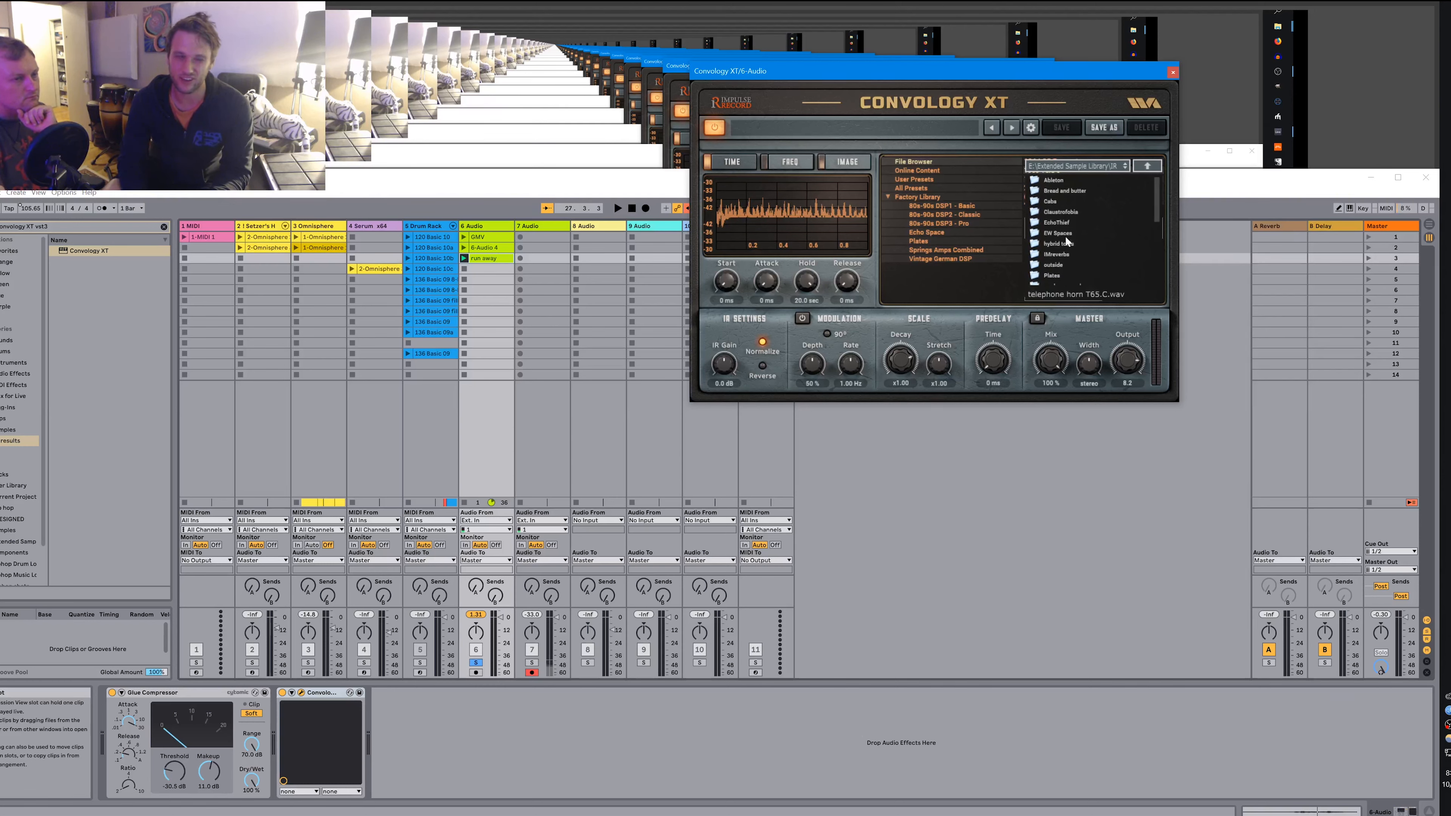
scroll(1075, 258, down, 4)
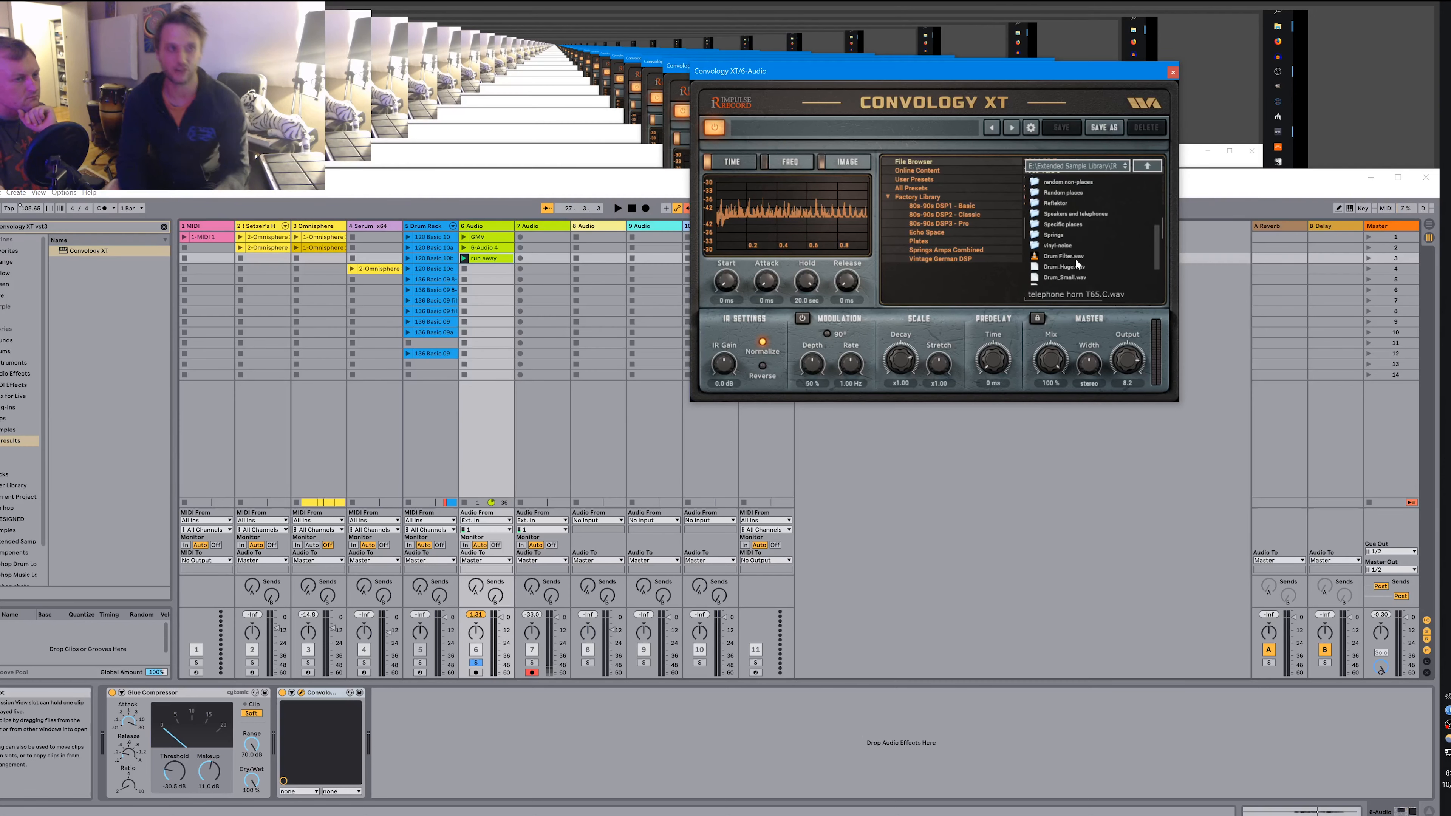
scroll(1075, 258, up, 1)
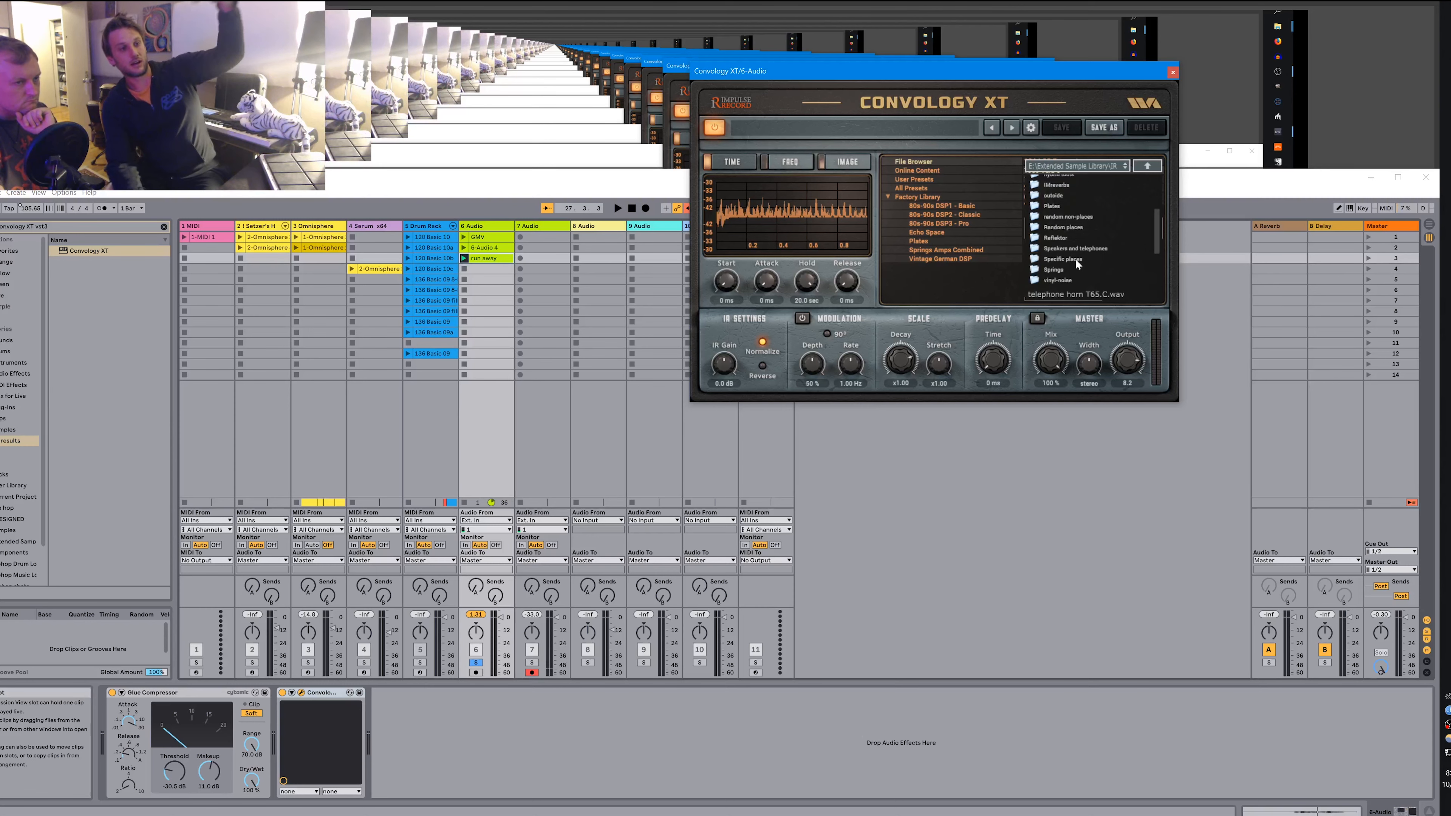
scroll(1075, 258, up, 1)
scroll(1075, 259, up, 1)
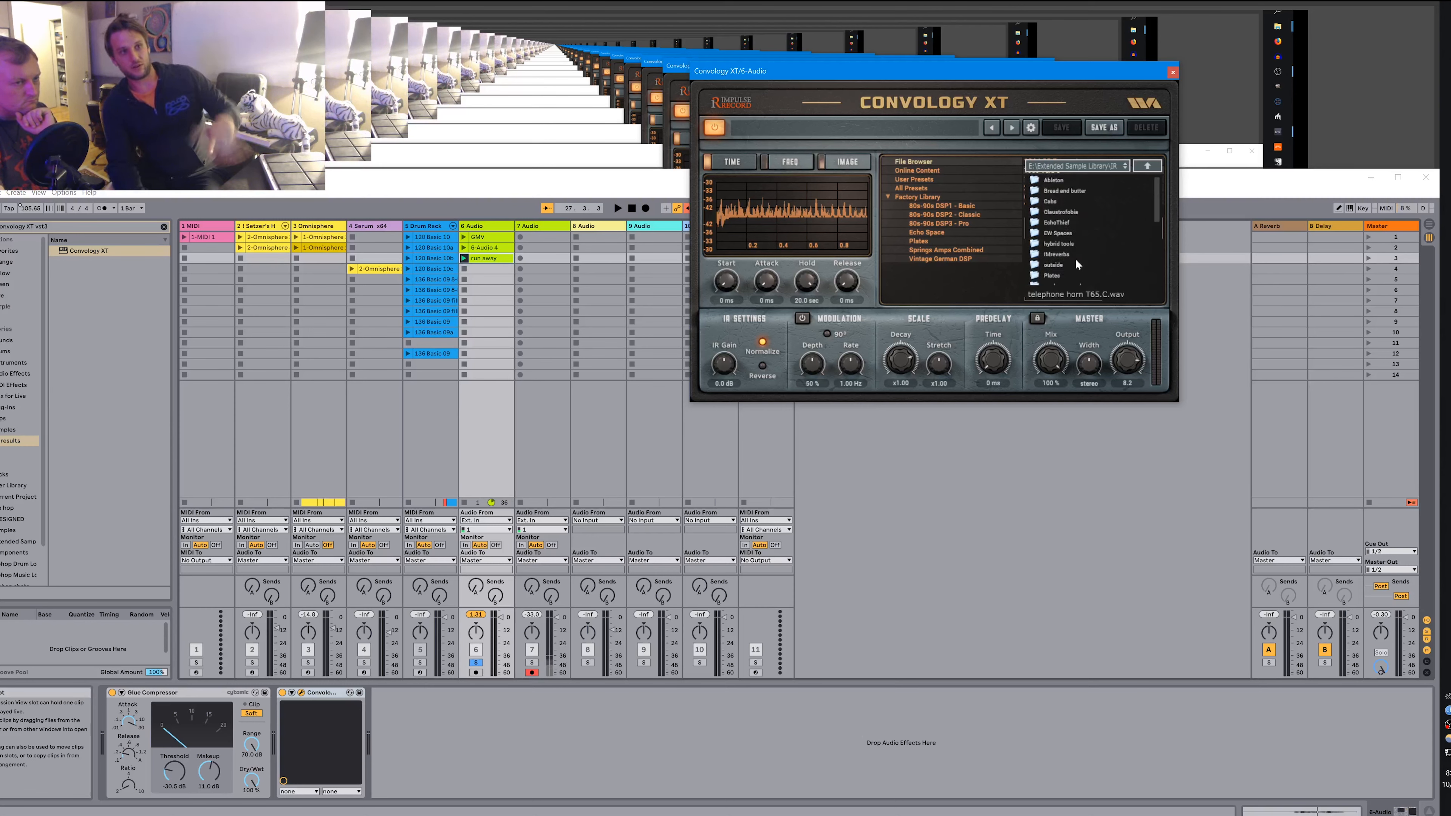
Check the outside folder, return to the main impulse folder and move the Convology XT window down over the session mixer.
double_click(1051, 266)
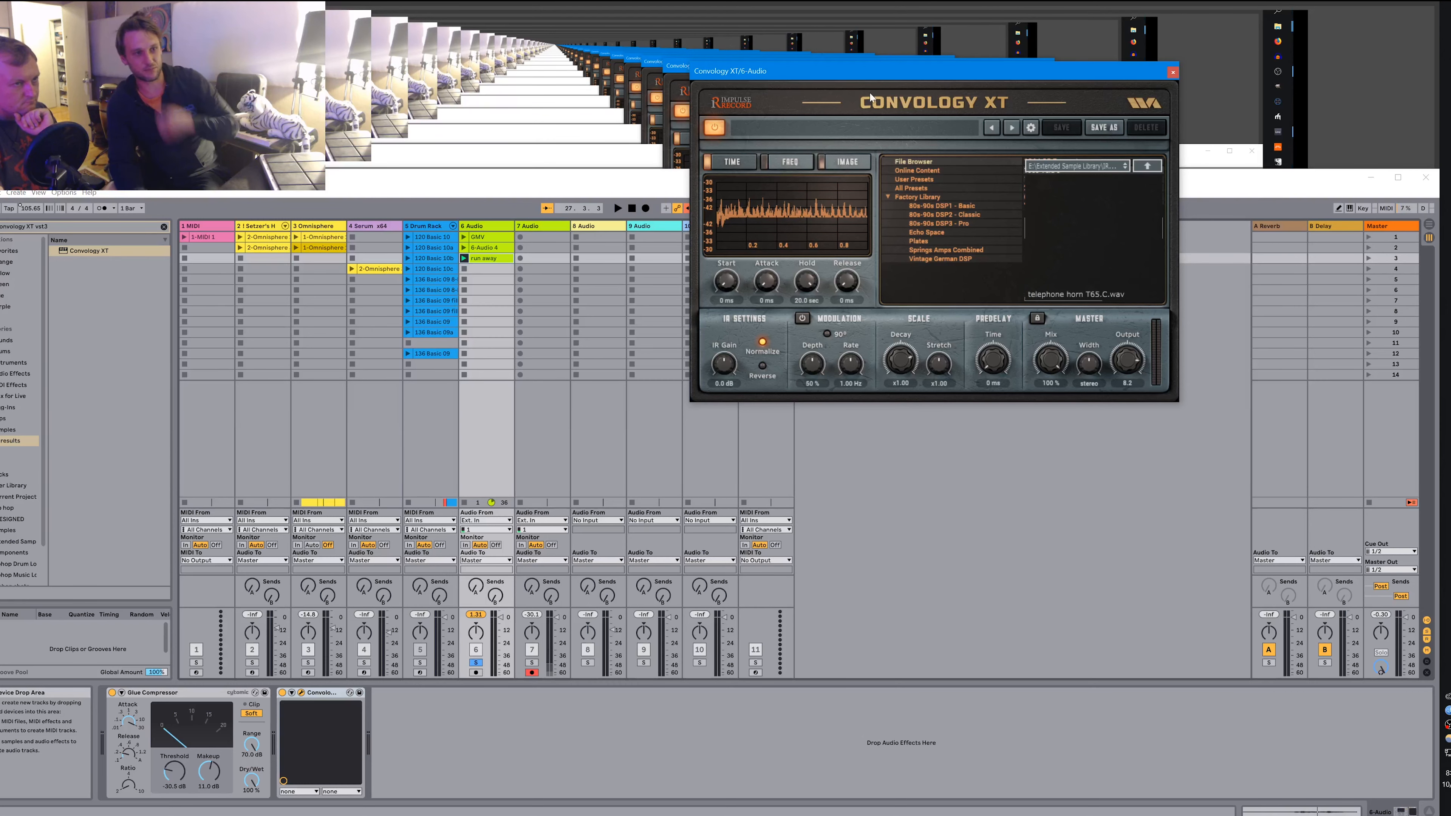
drag(775, 76, 462, 325)
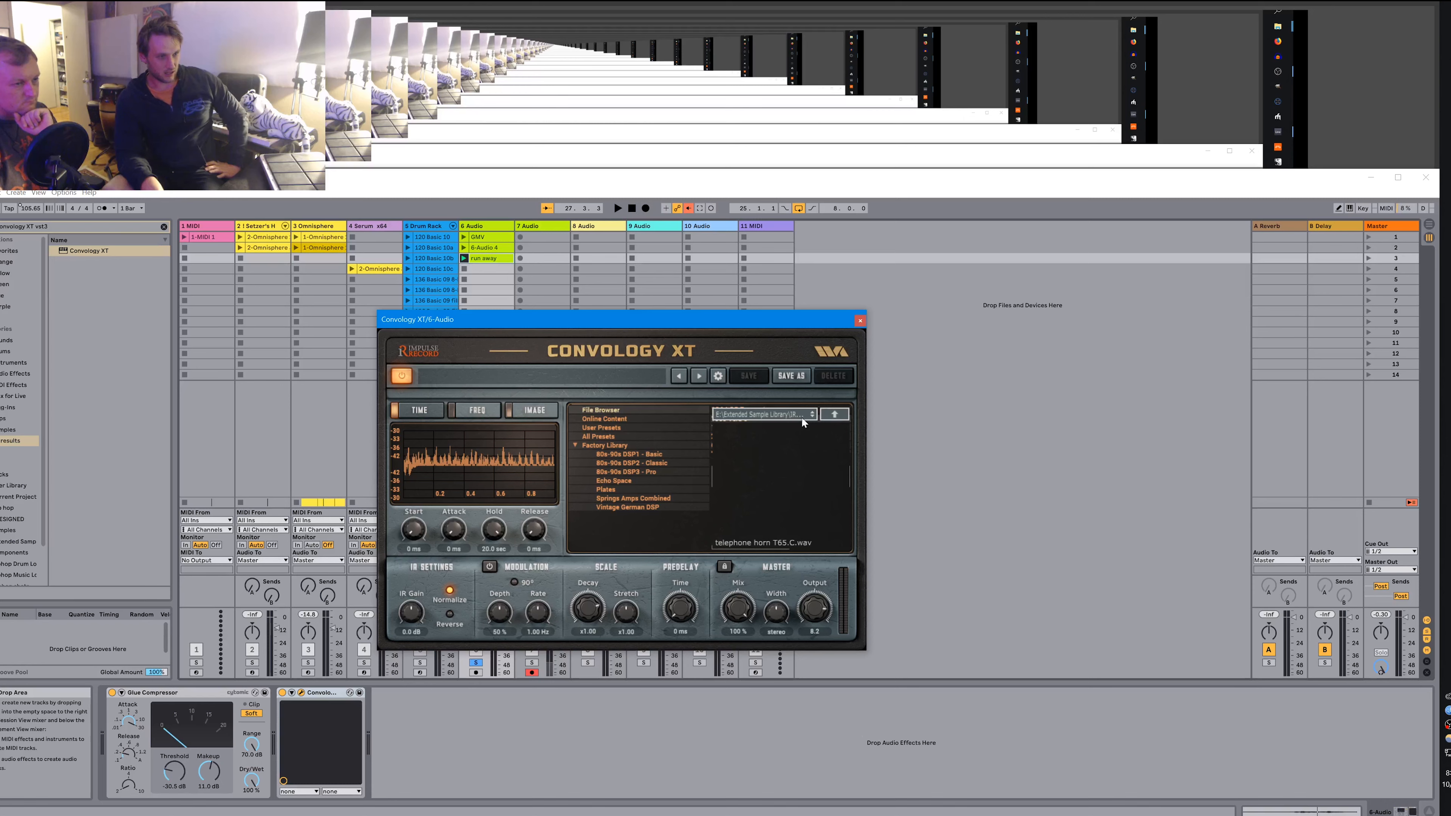
click(833, 415)
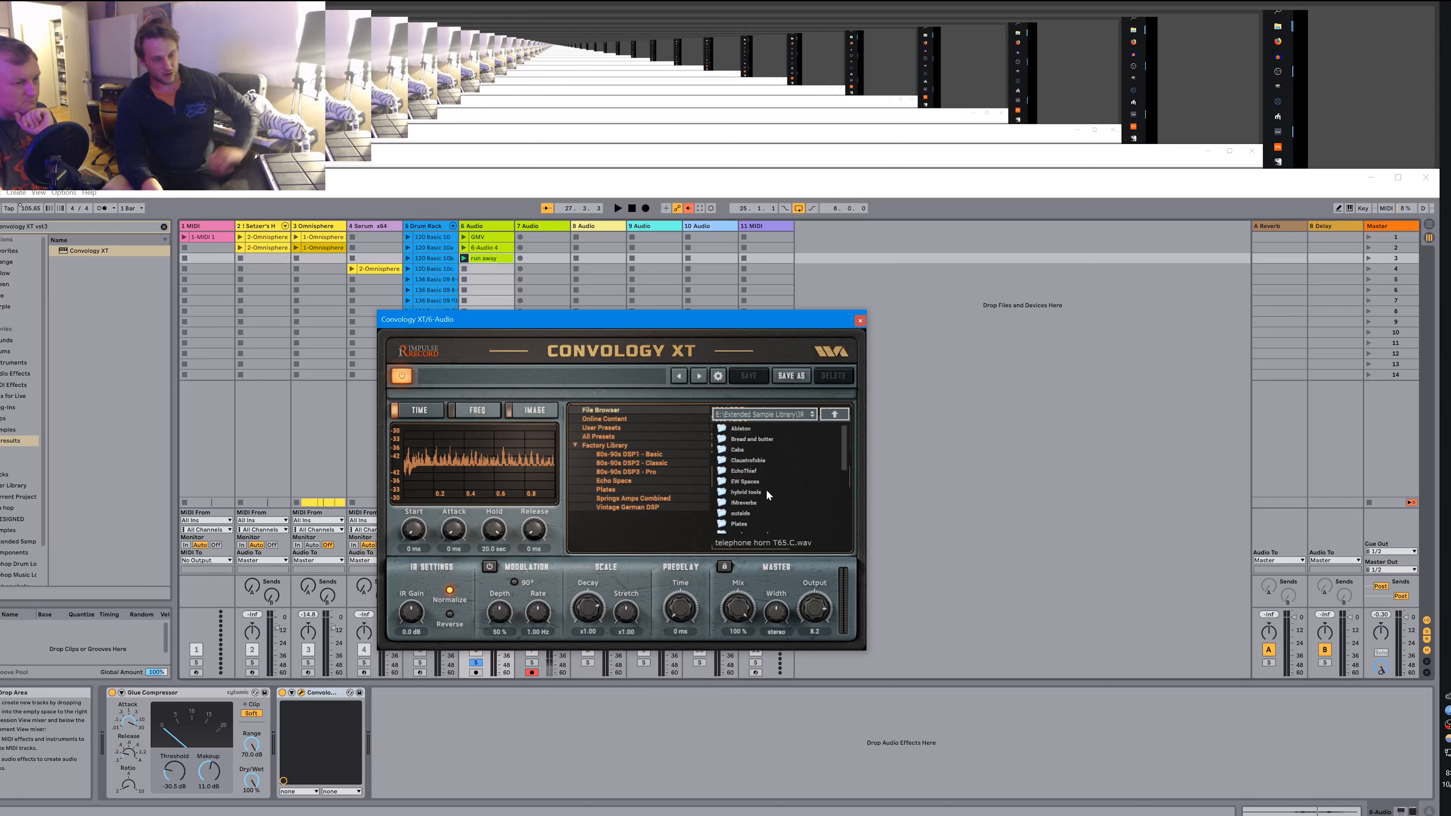
Open the hybrid tools impulse folder, check its Specific places subfolder and return to the numbered room categories.
double_click(766, 492)
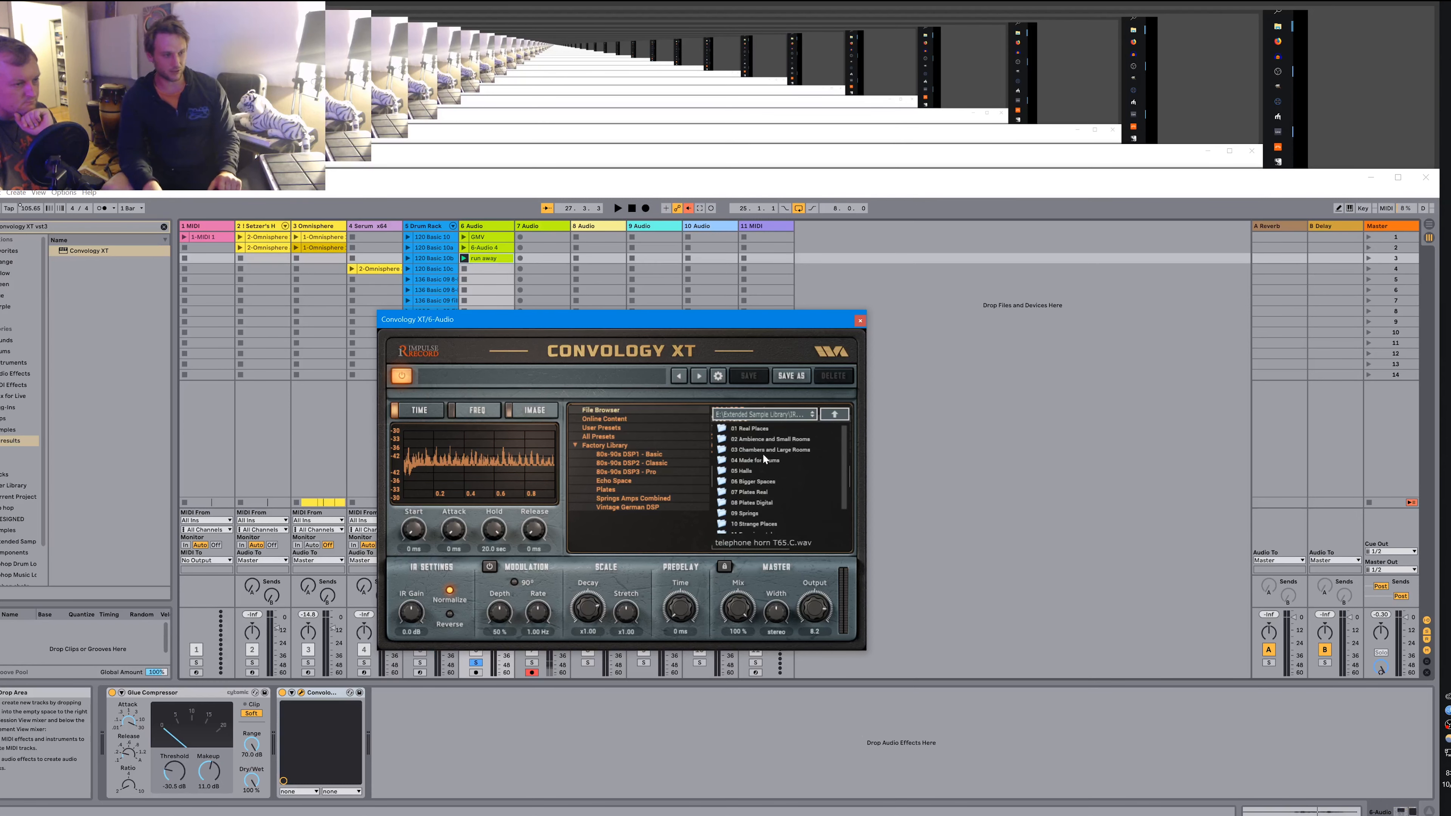
scroll(764, 459, down, 1)
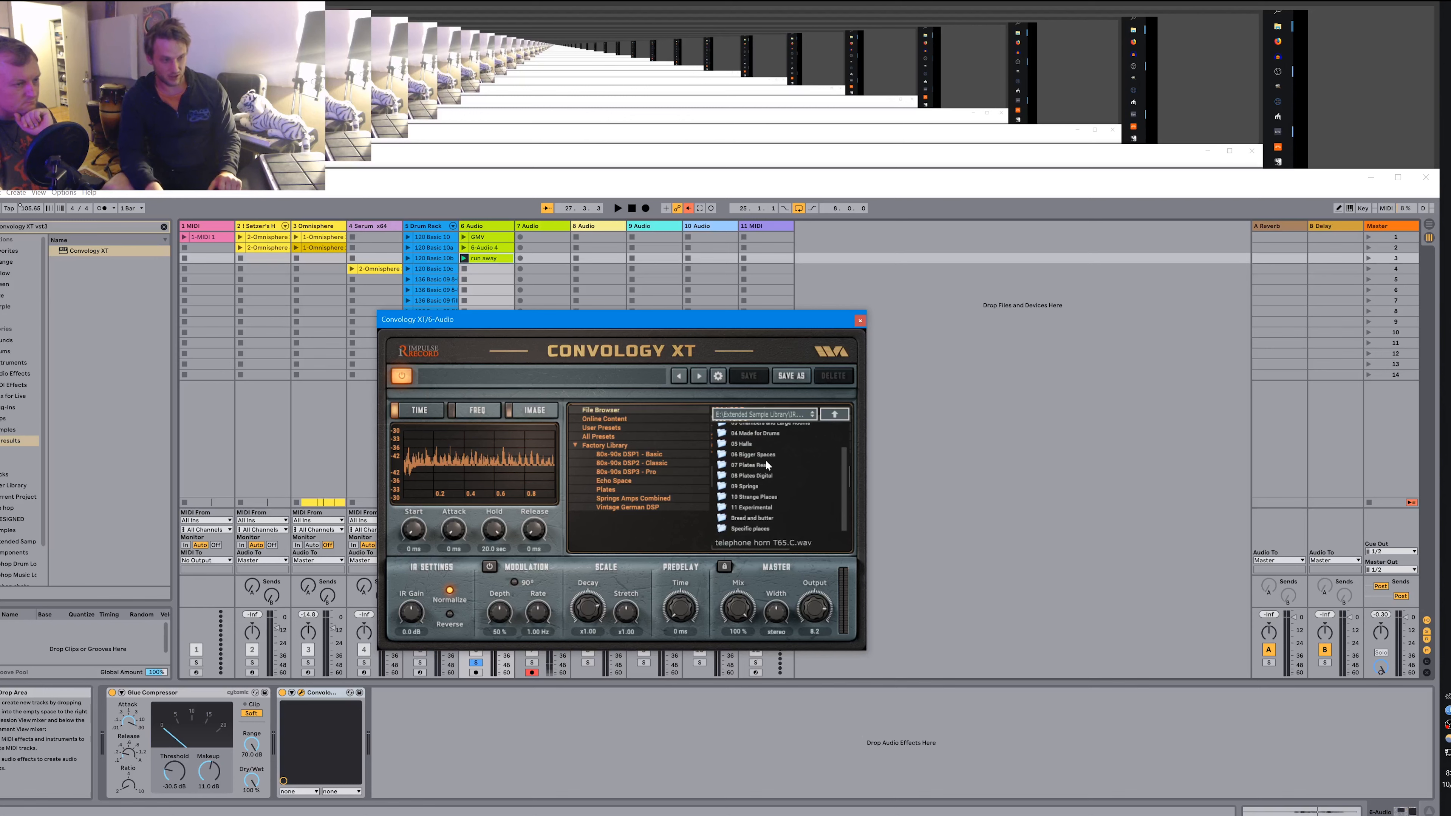
double_click(764, 528)
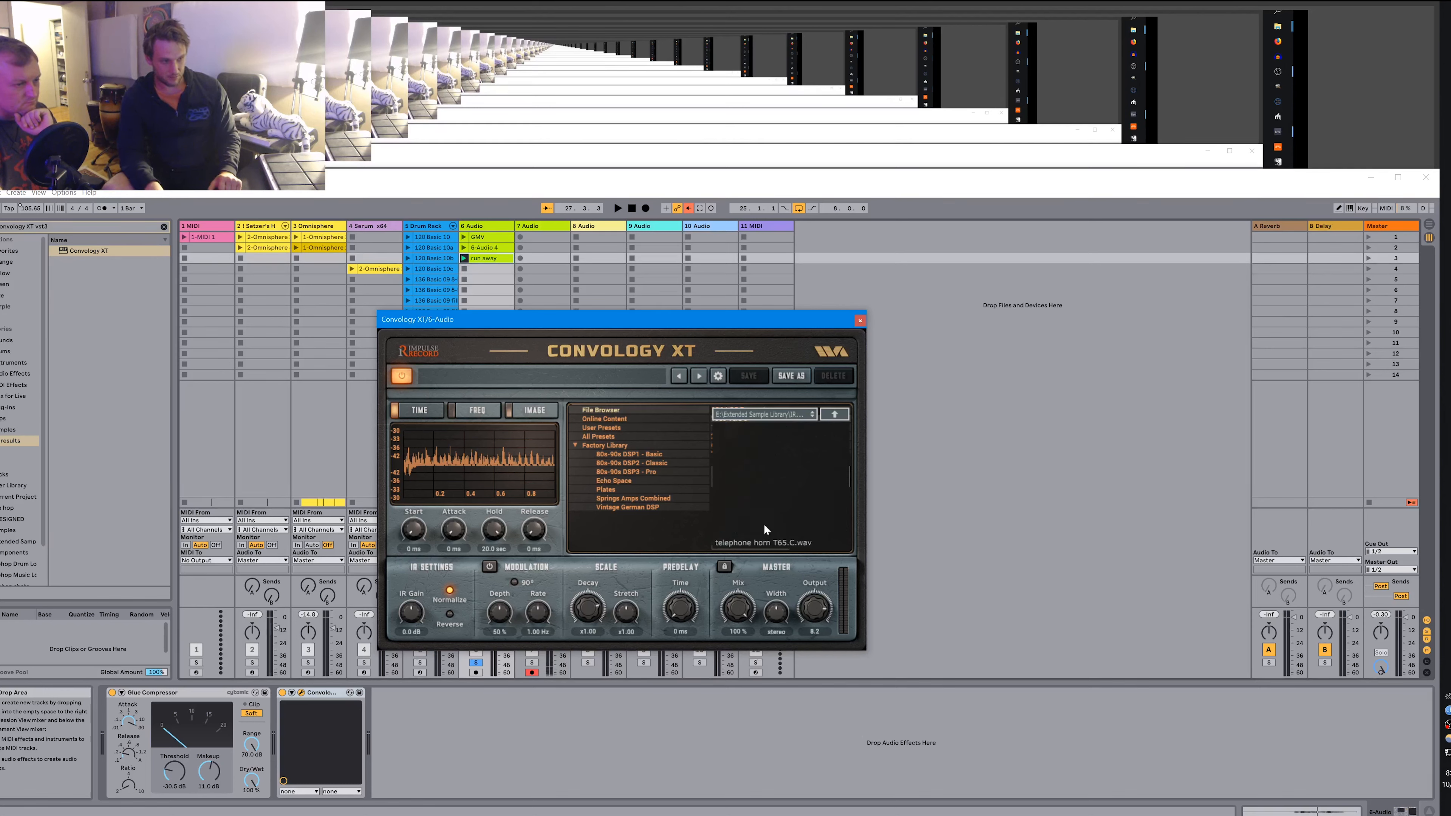
click(846, 418)
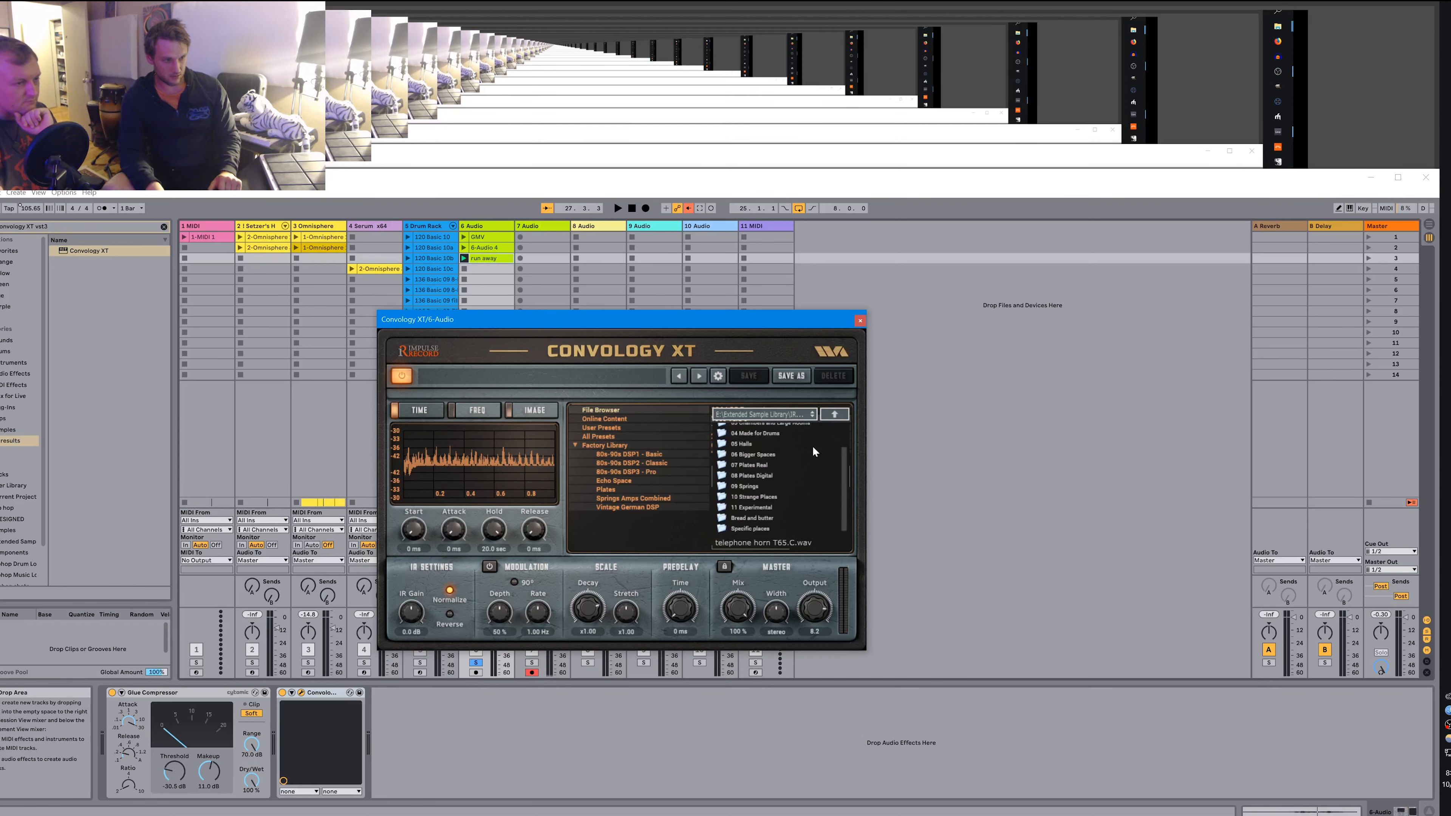
Open the 01 Real Places folder and load St Patricks Church 1 L.aif as the impulse.
scroll(814, 448, up, 2)
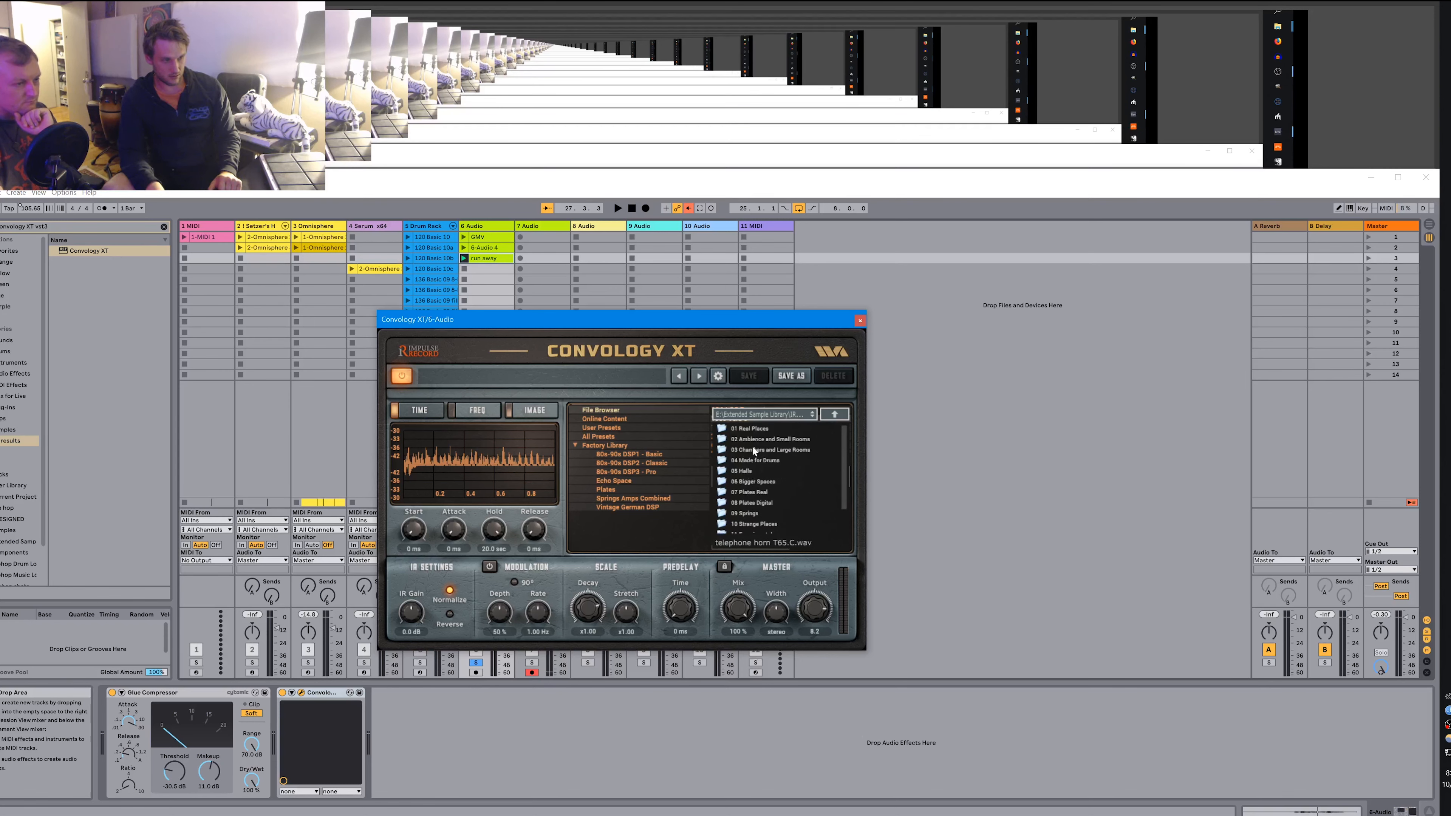
double_click(757, 430)
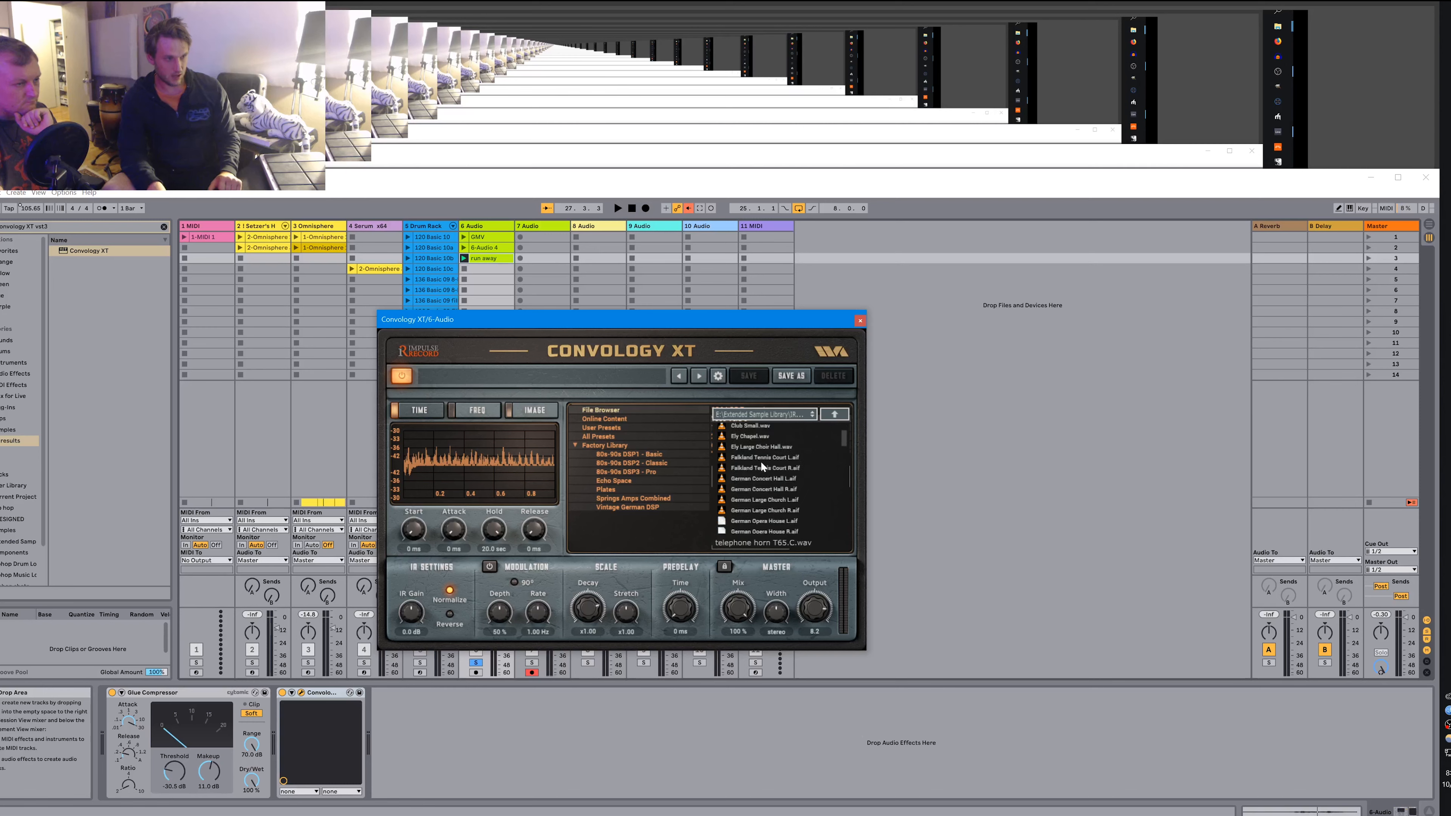
scroll(767, 481, down, 5)
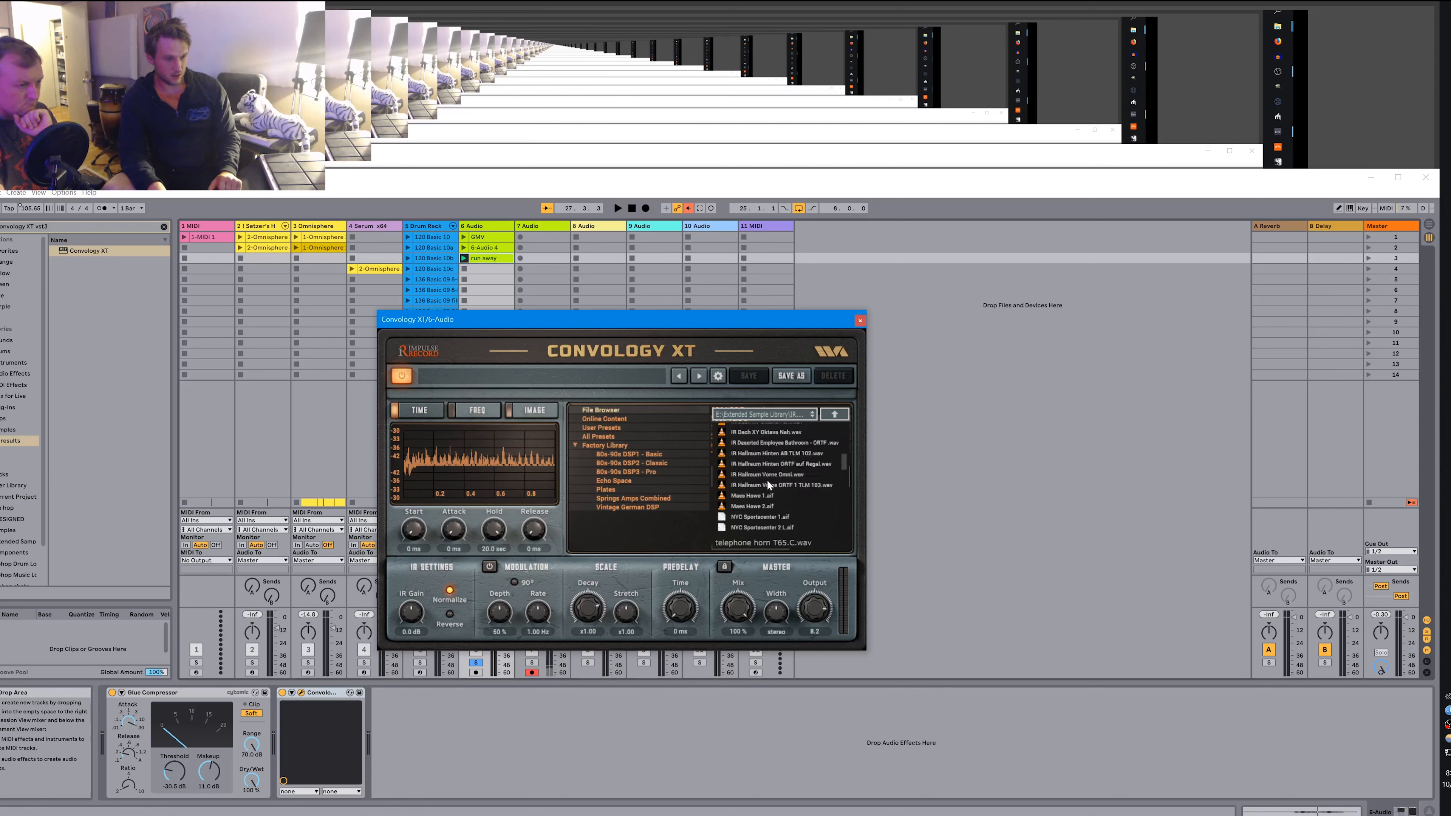
scroll(780, 495, down, 4)
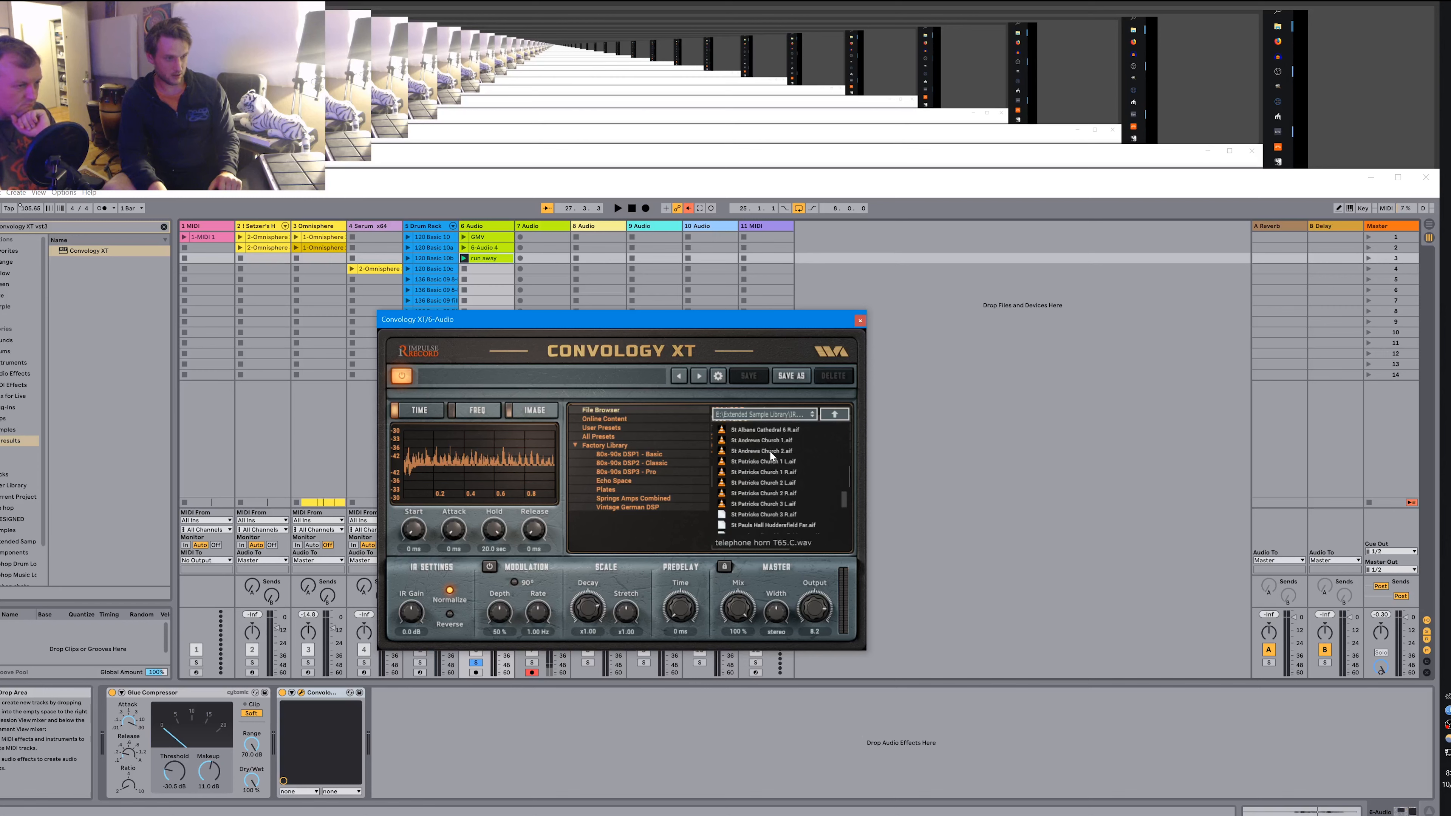
click(752, 468)
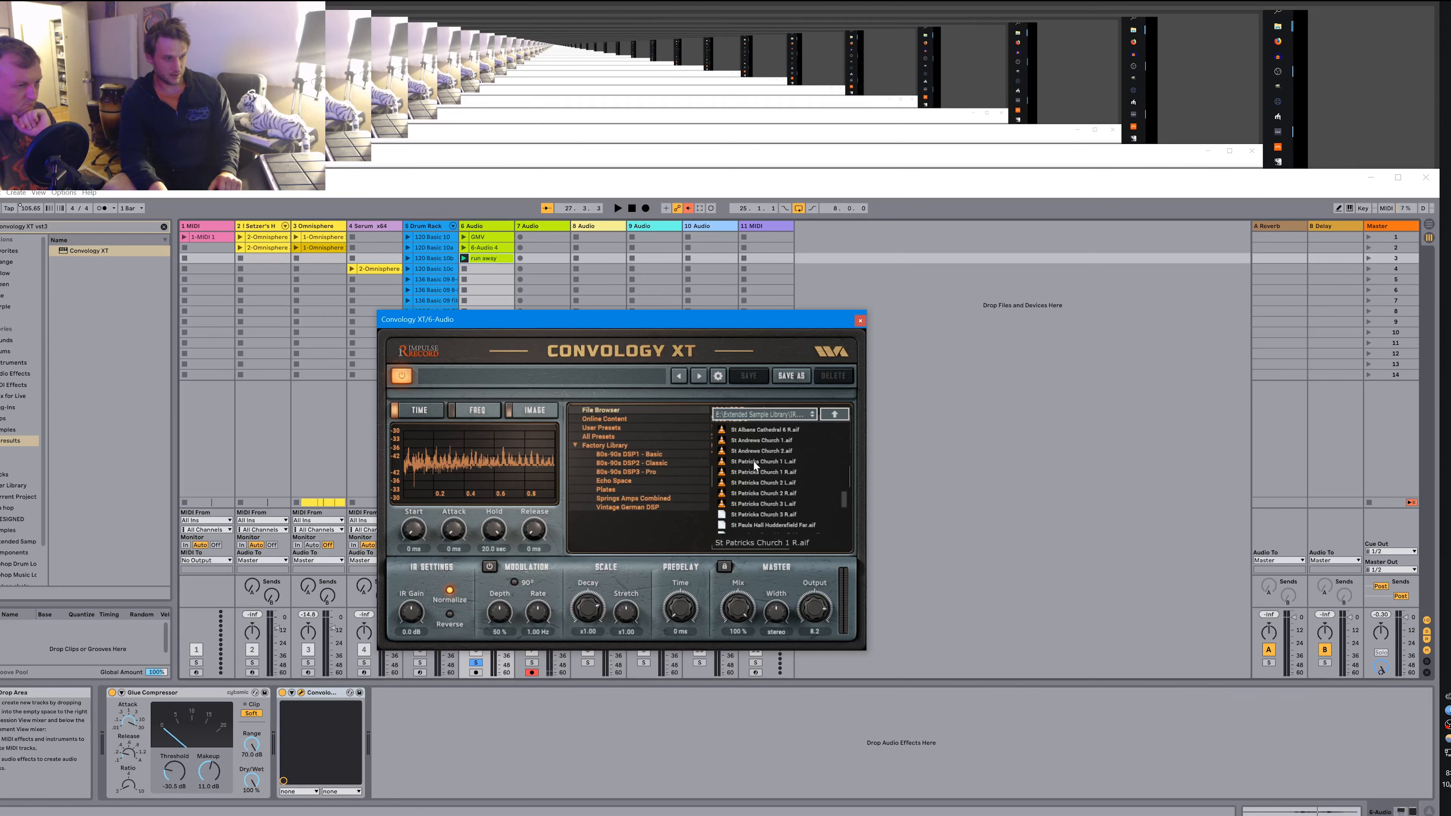
click(754, 460)
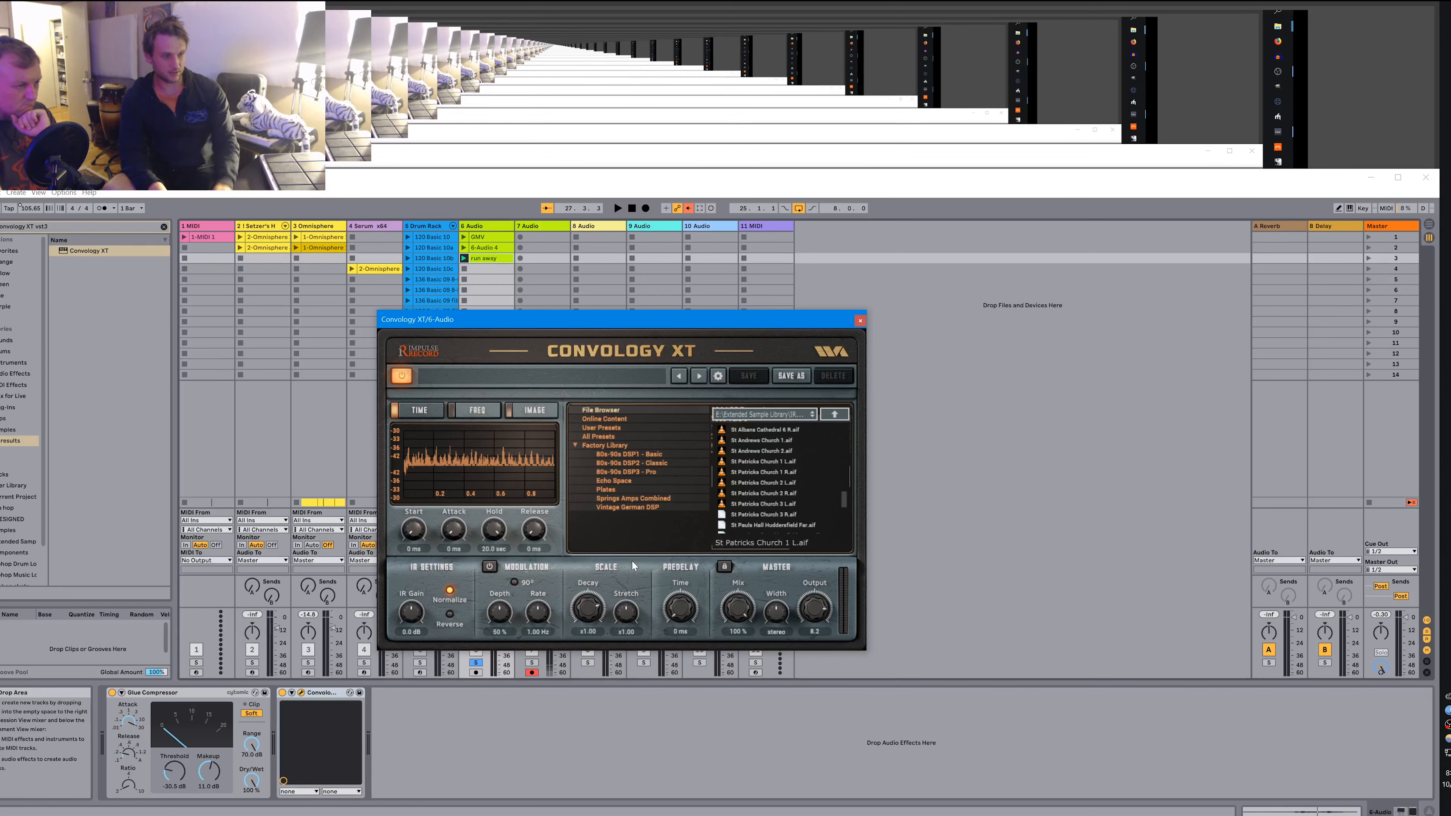
Start playback and audition German Opera House L.aif, Club Small.wav and Club Med.wav as impulses on track 6.
key(space)
scroll(776, 479, up, 6)
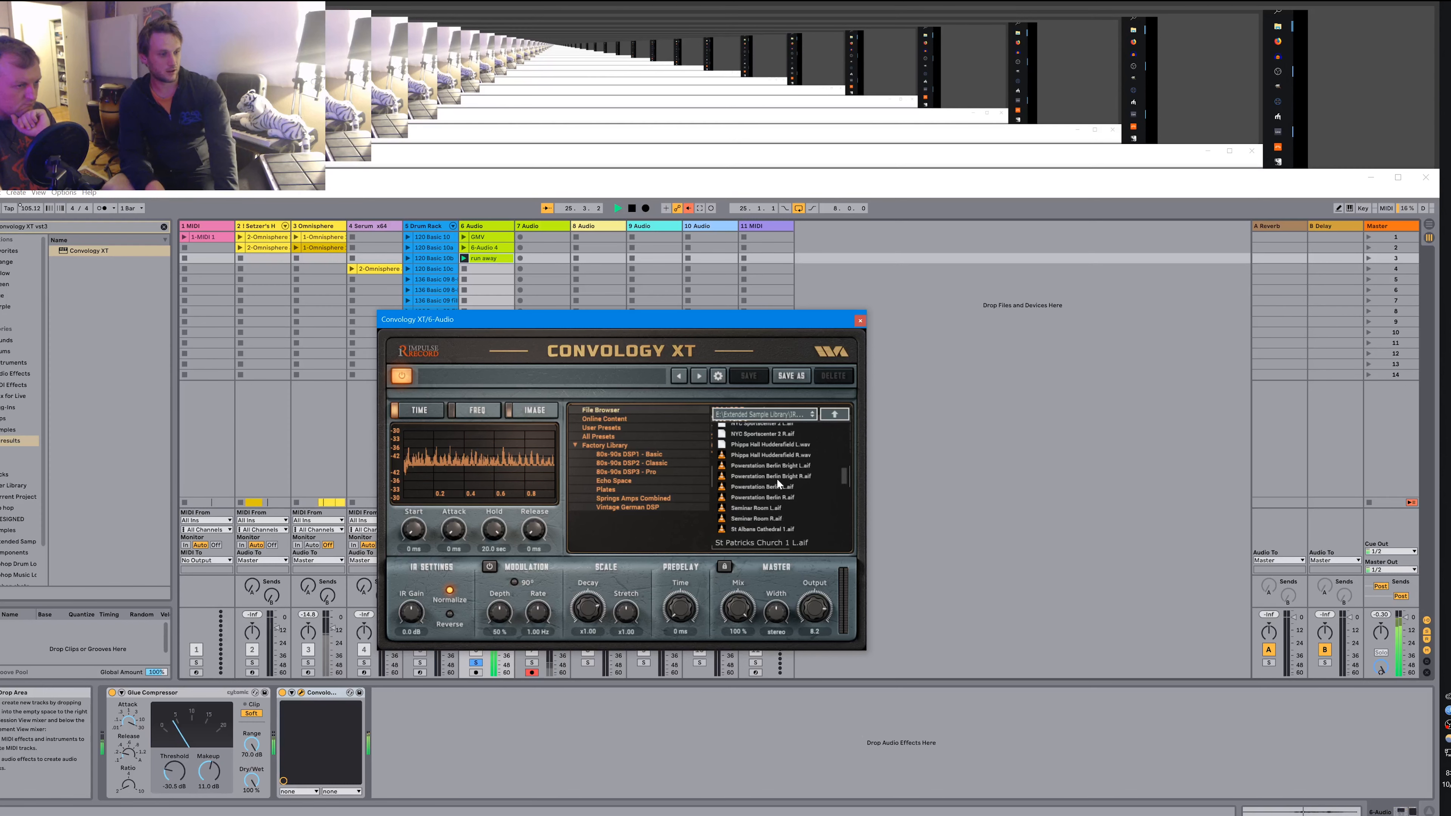
click(777, 448)
scroll(777, 449, up, 3)
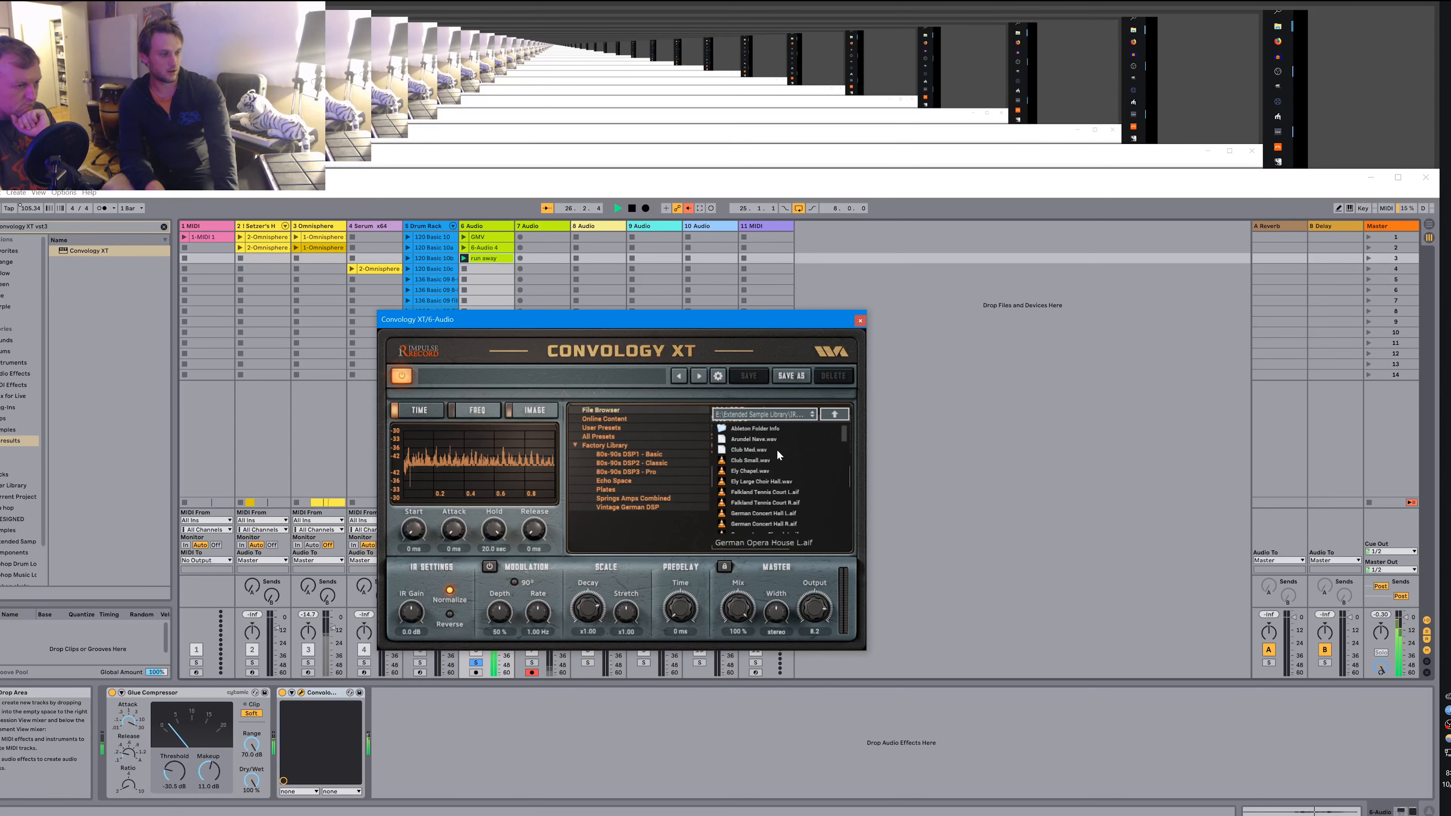
click(777, 449)
click(768, 457)
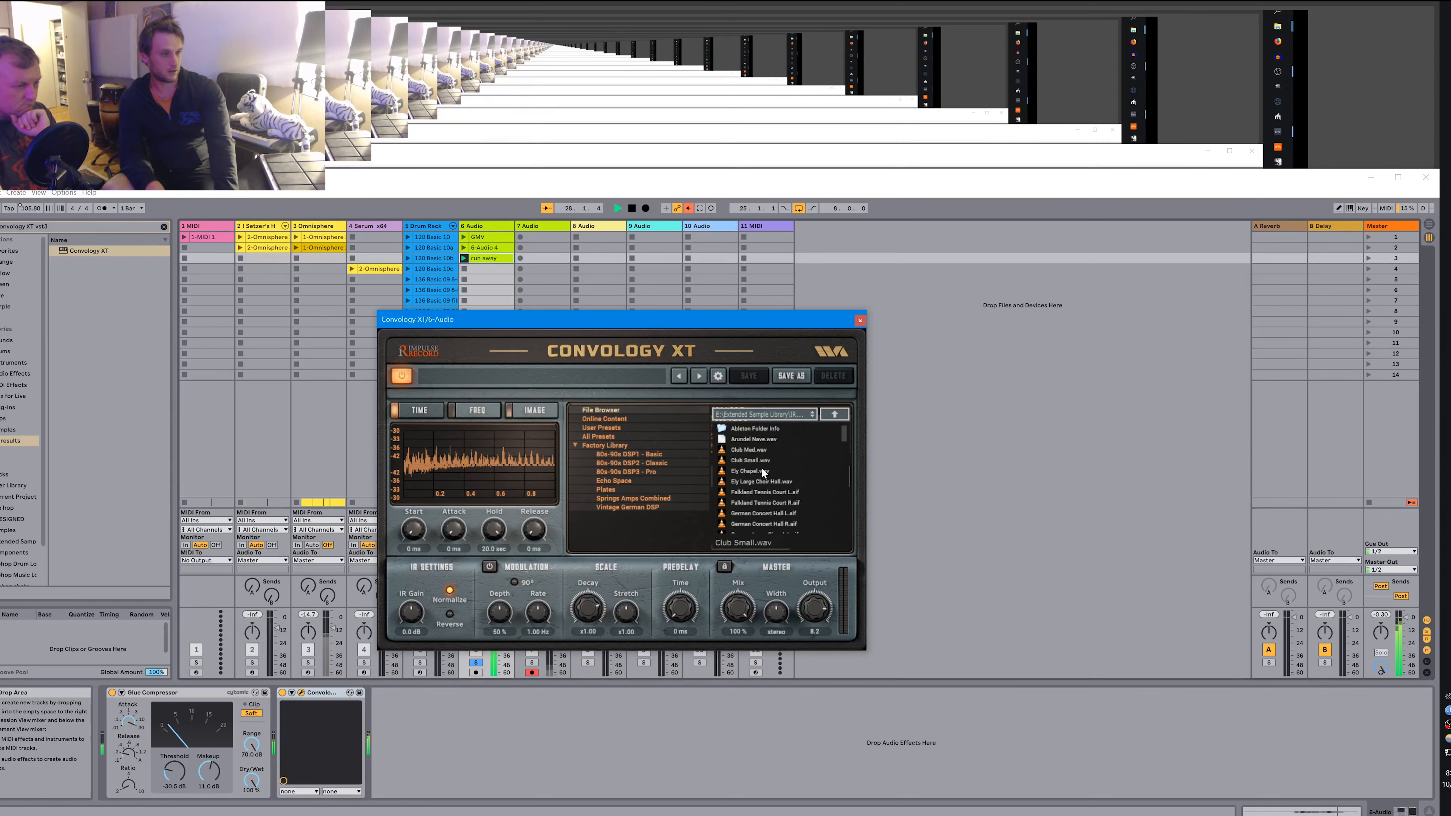
click(762, 467)
click(761, 449)
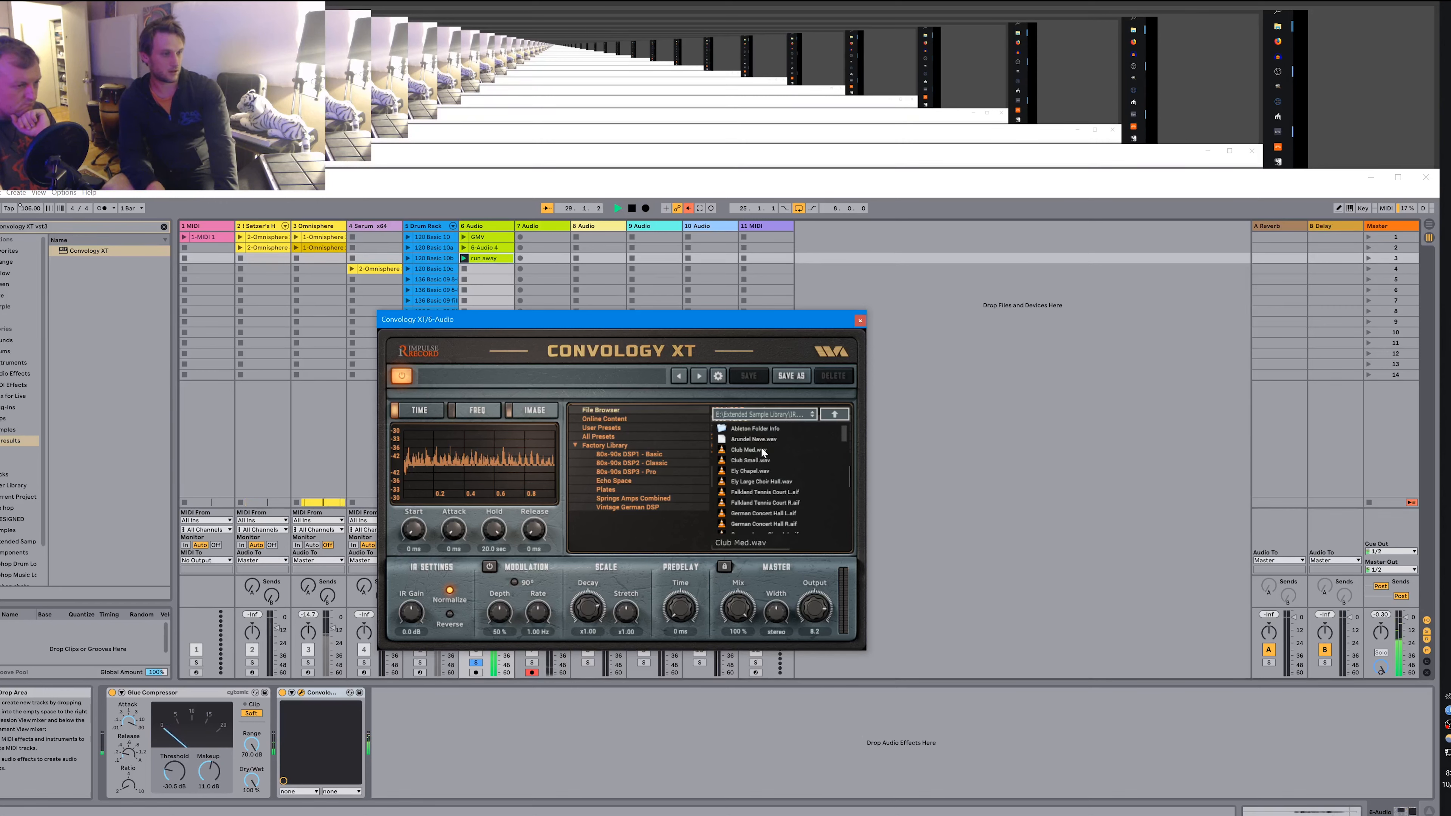
Load York Minster Cathedral.aif from the end of the Real Places list and audition it.
scroll(757, 491, down, 4)
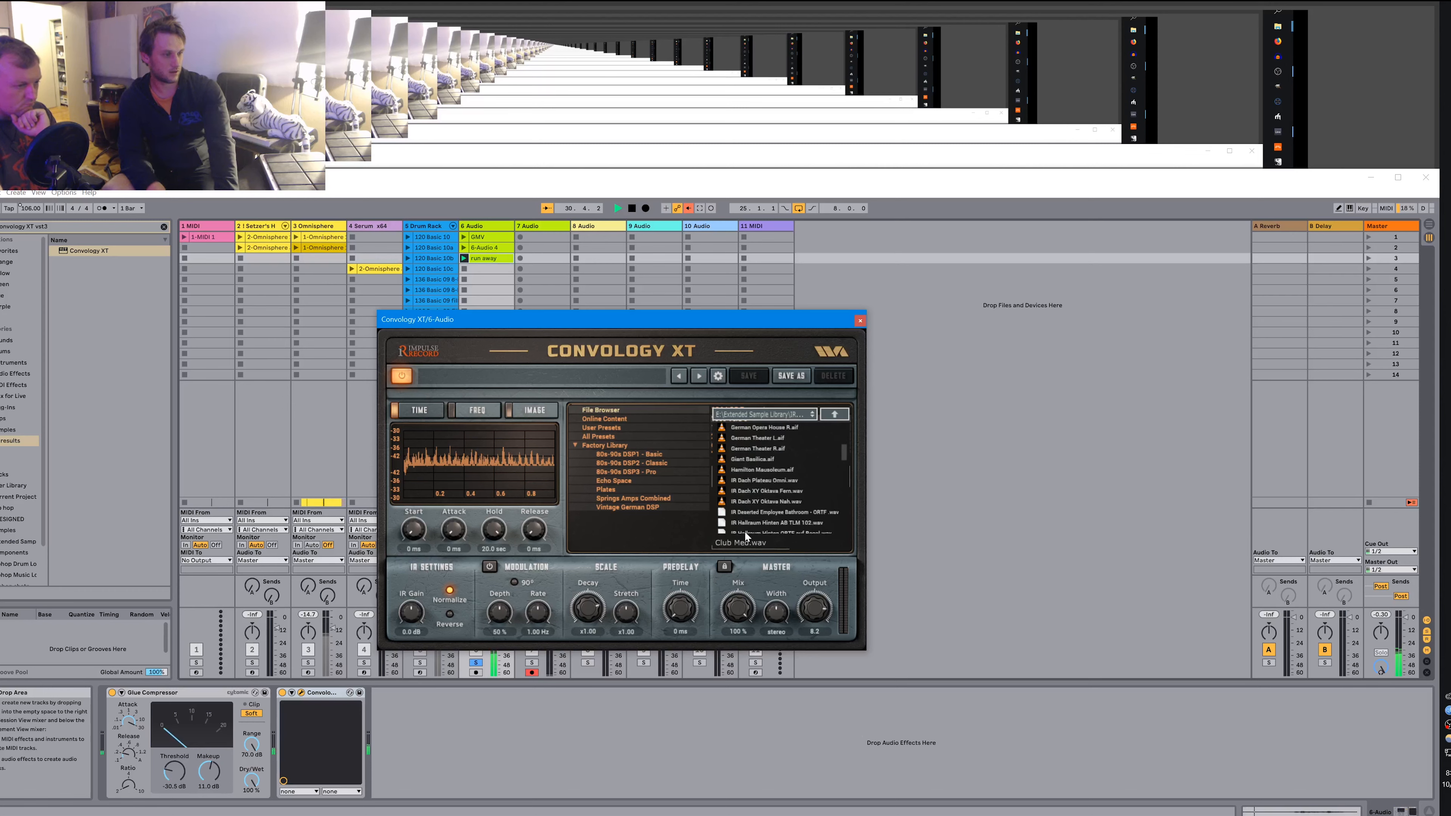
scroll(760, 504, down, 15)
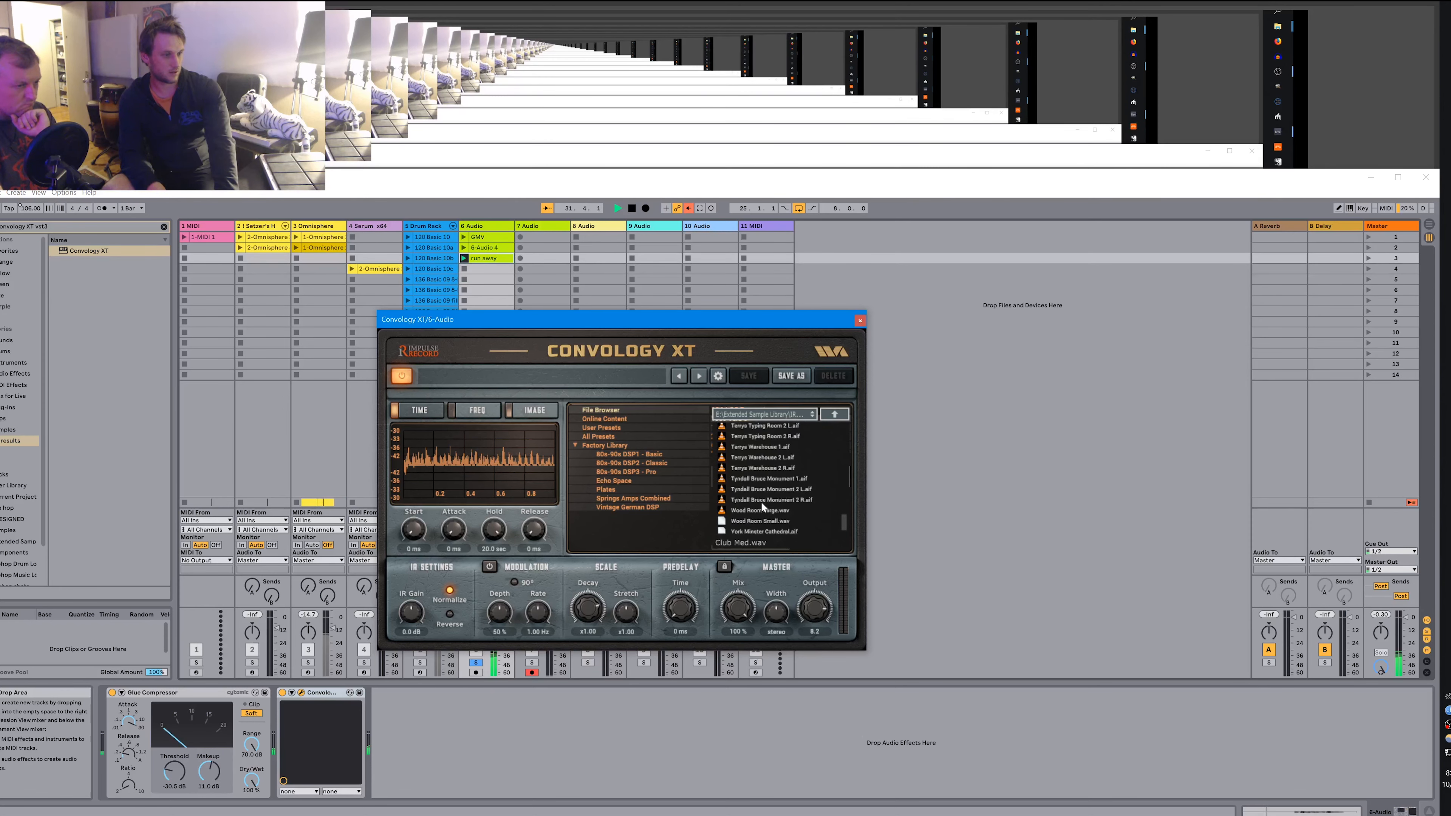
scroll(761, 503, down, 1)
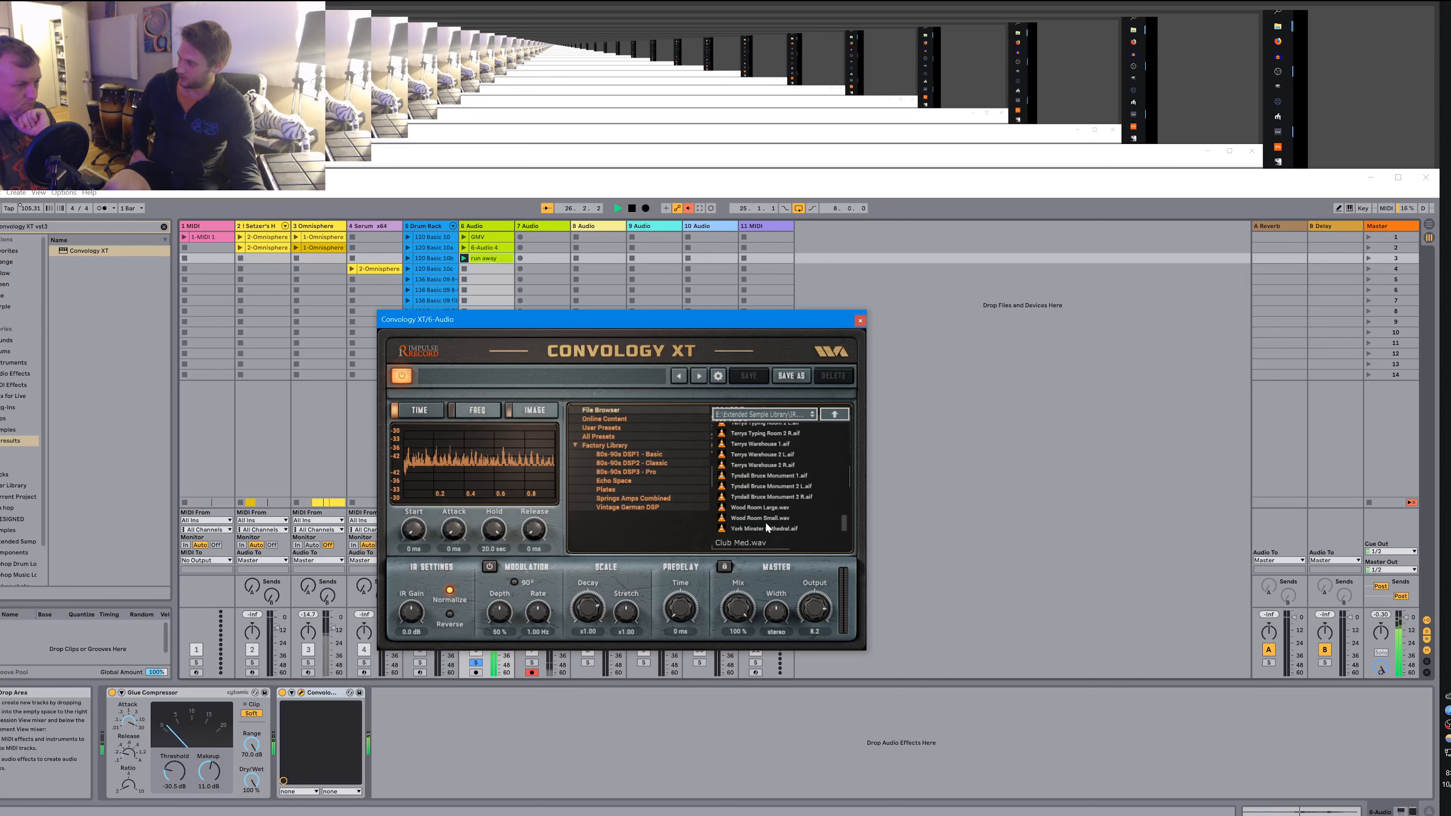
click(765, 517)
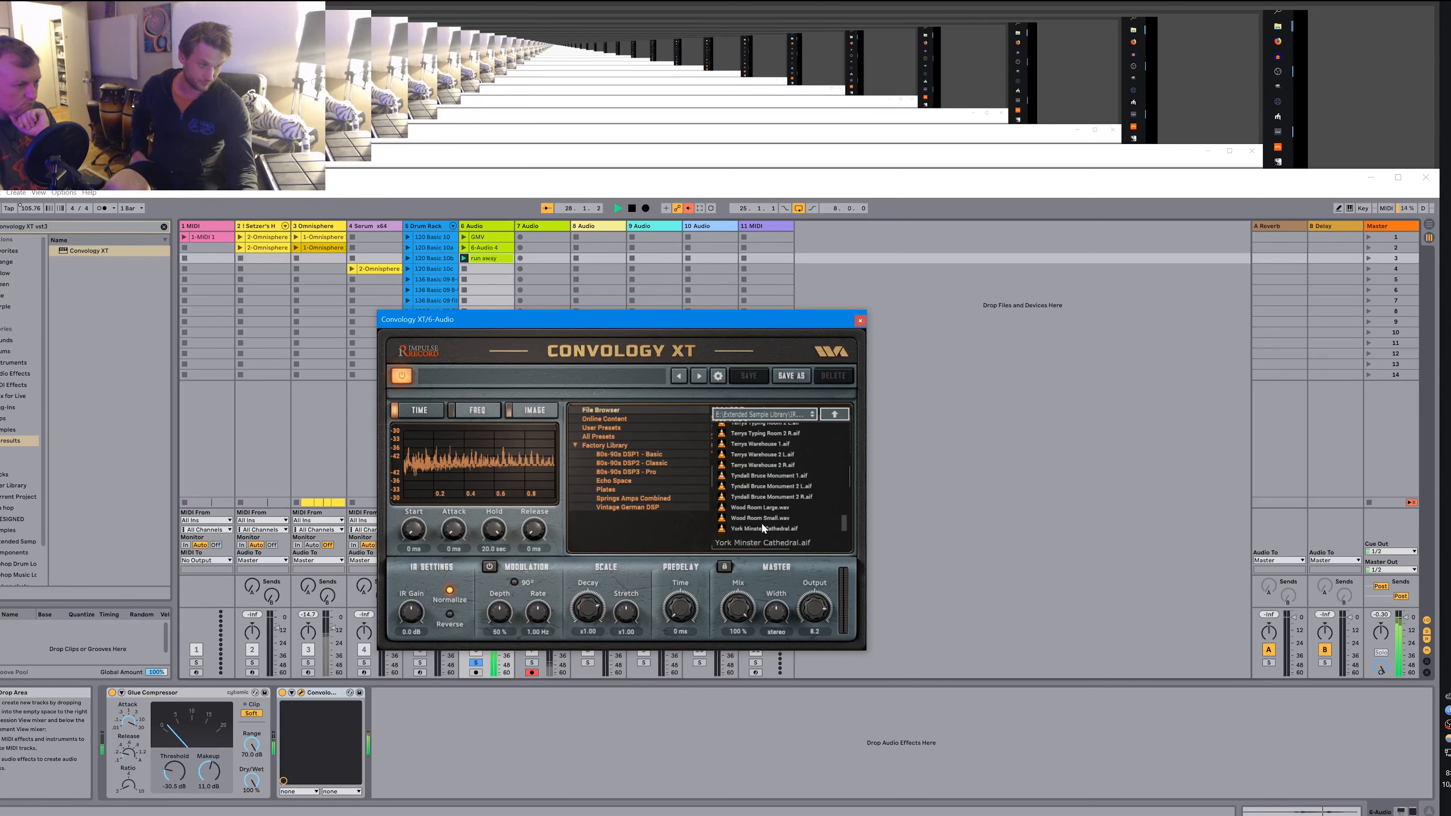
Audition Terrys Warehouse 2 L.aif, St Albans Cathedral 3 R.aif and St Albans Cathedral 6 L.aif, restarting playback.
scroll(756, 451, up, 5)
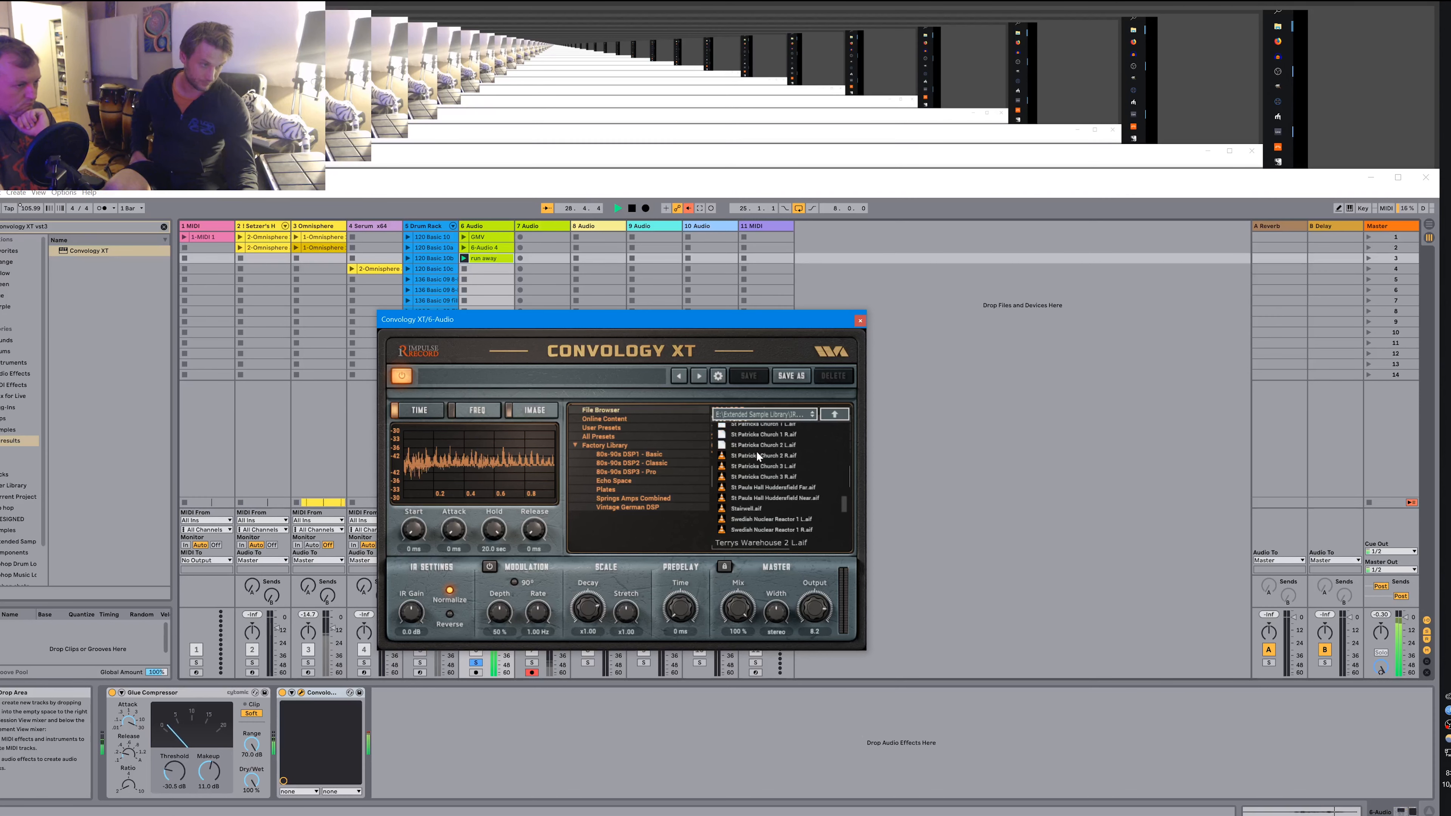
click(756, 455)
scroll(757, 450, up, 3)
click(757, 453)
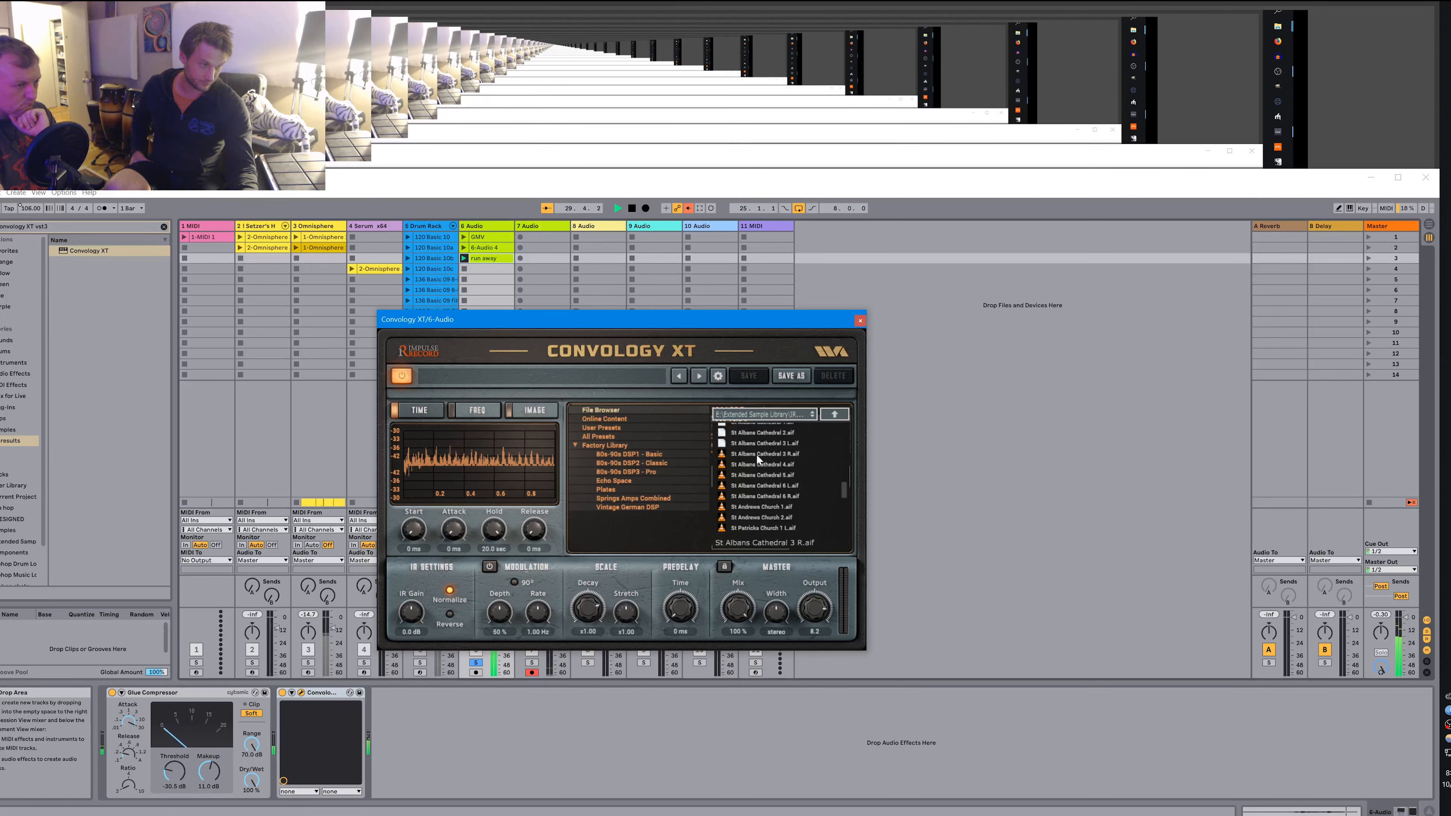
click(754, 485)
scroll(760, 451, up, 4)
key(space)
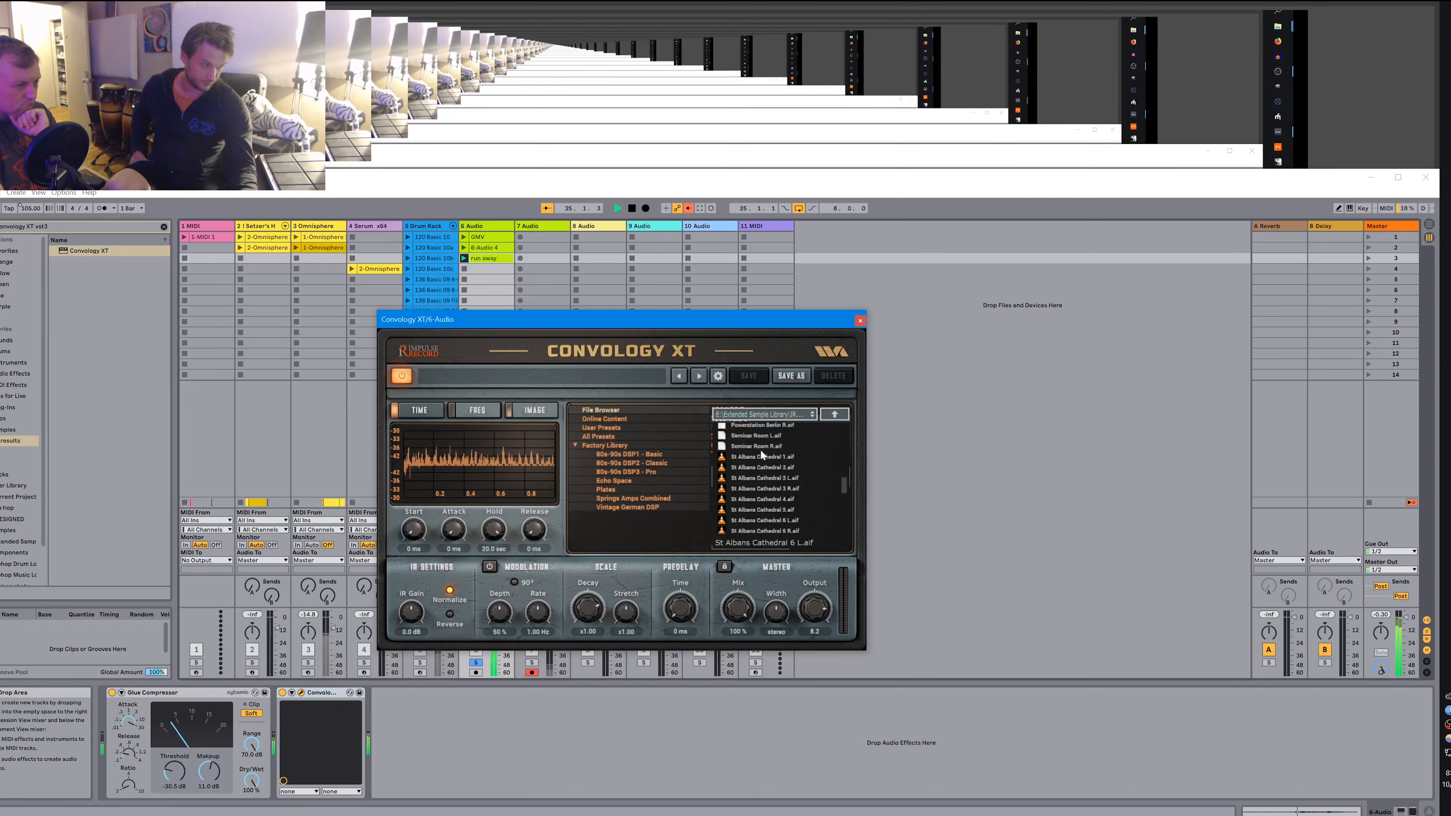
Audition Maes Howe 1.aif and German Opera House L.aif, load Giant Basilica.aif and restart playback.
click(760, 449)
click(761, 468)
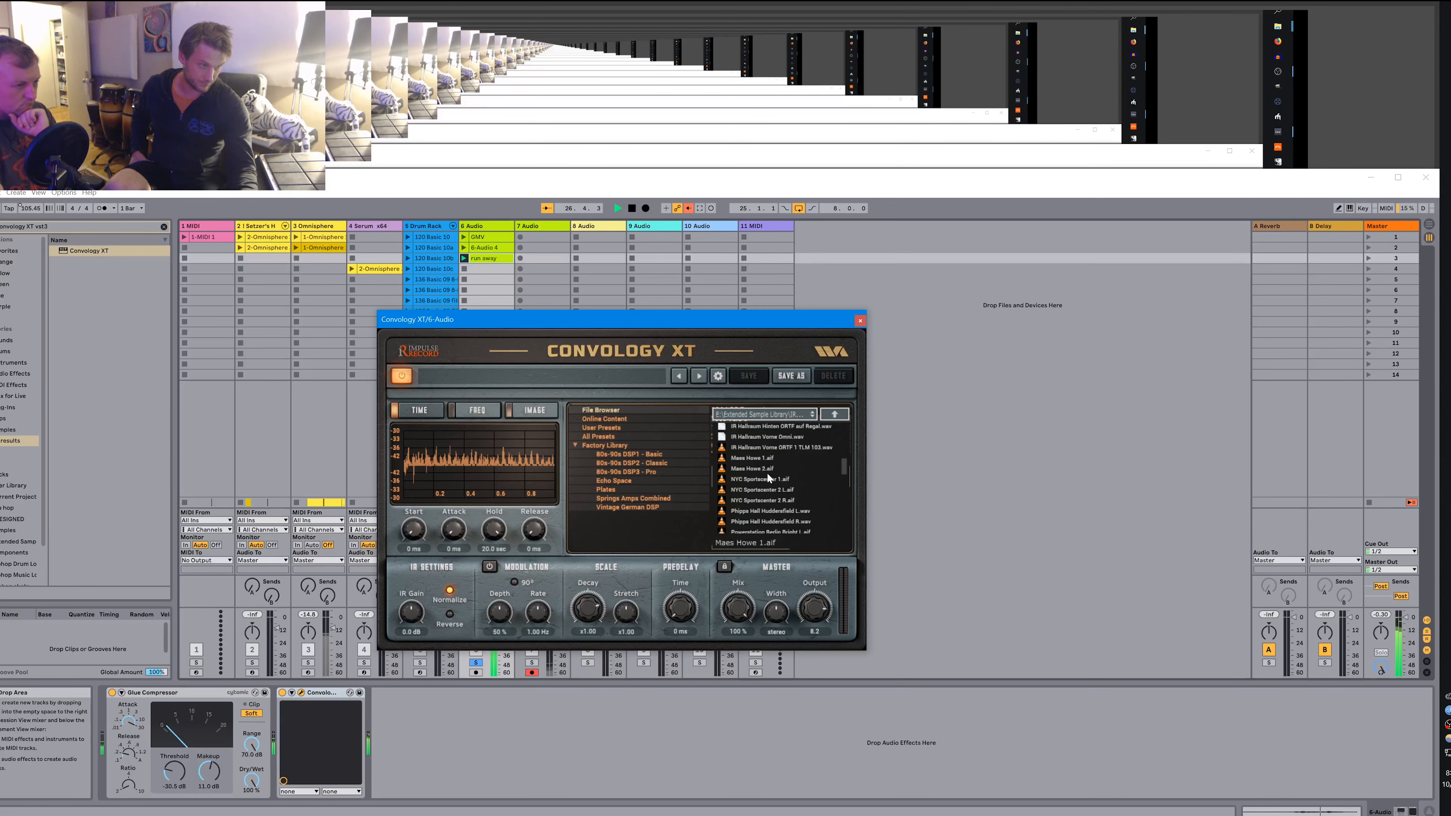
click(766, 479)
click(766, 489)
scroll(767, 481, up, 3)
click(767, 482)
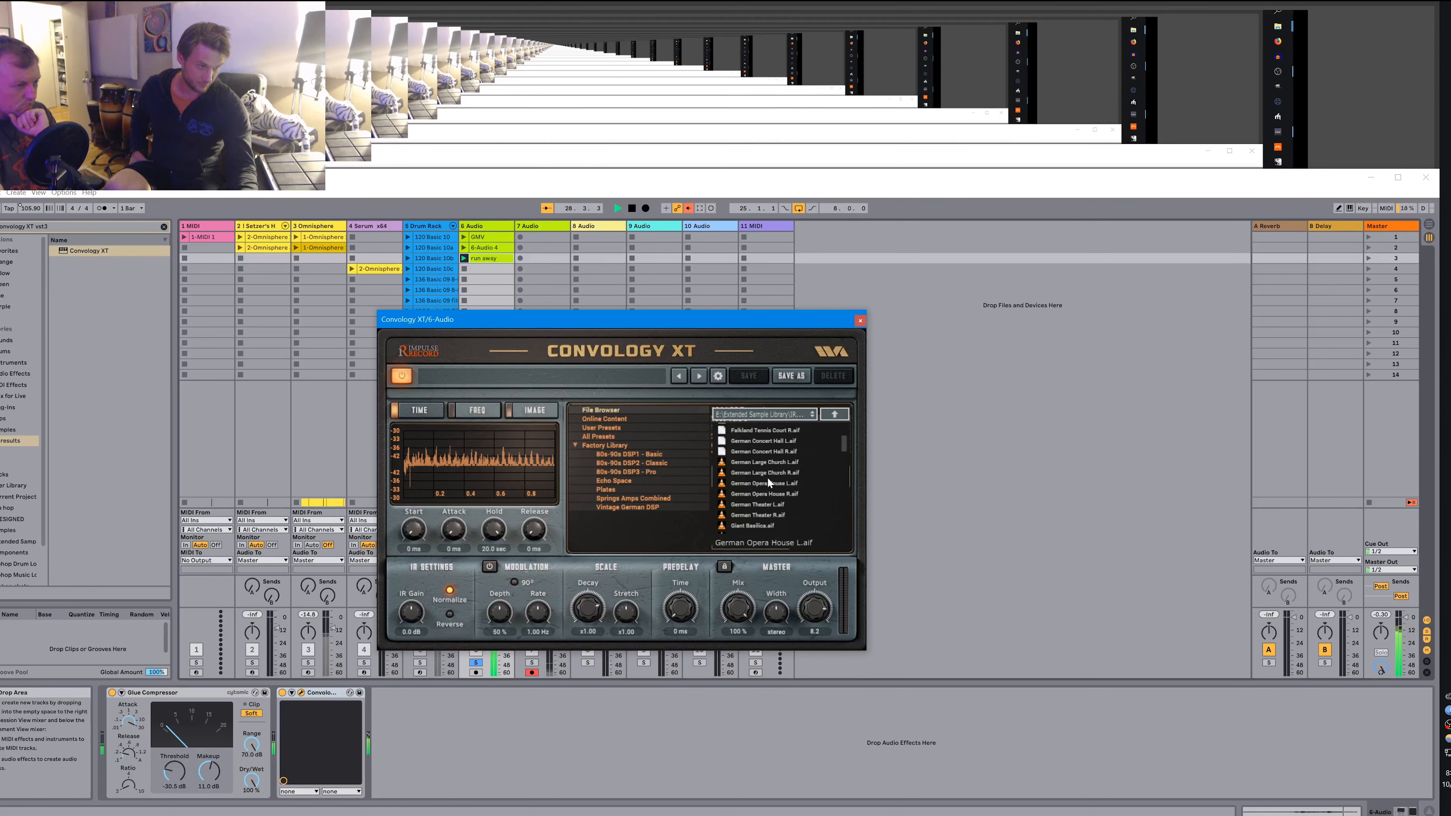
click(771, 503)
key(space)
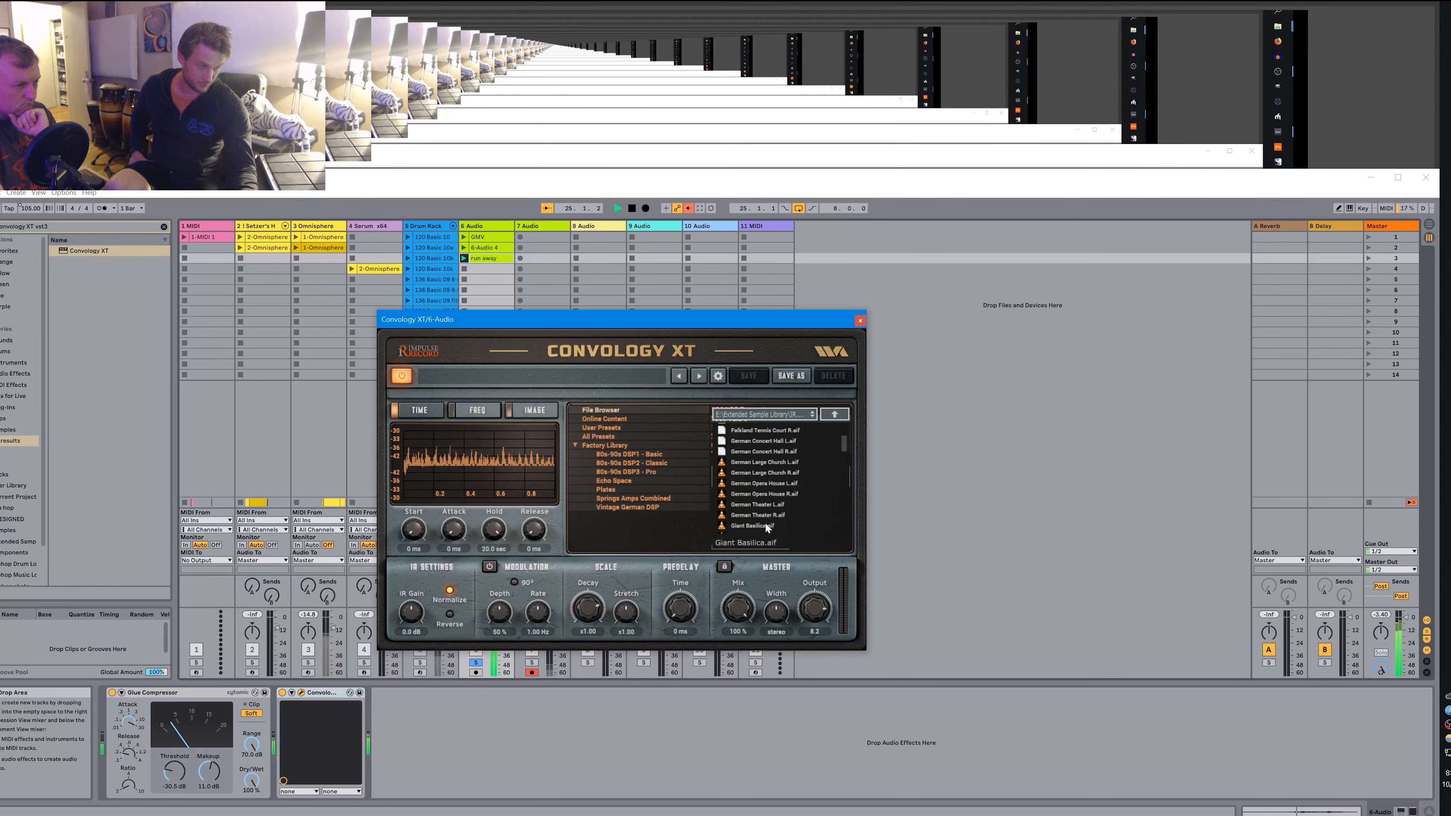
Audition German Theater L.aif, Club Small.wav and Arundel Nave.wav as impulses on track 6 and load Club Med.wav.
click(765, 502)
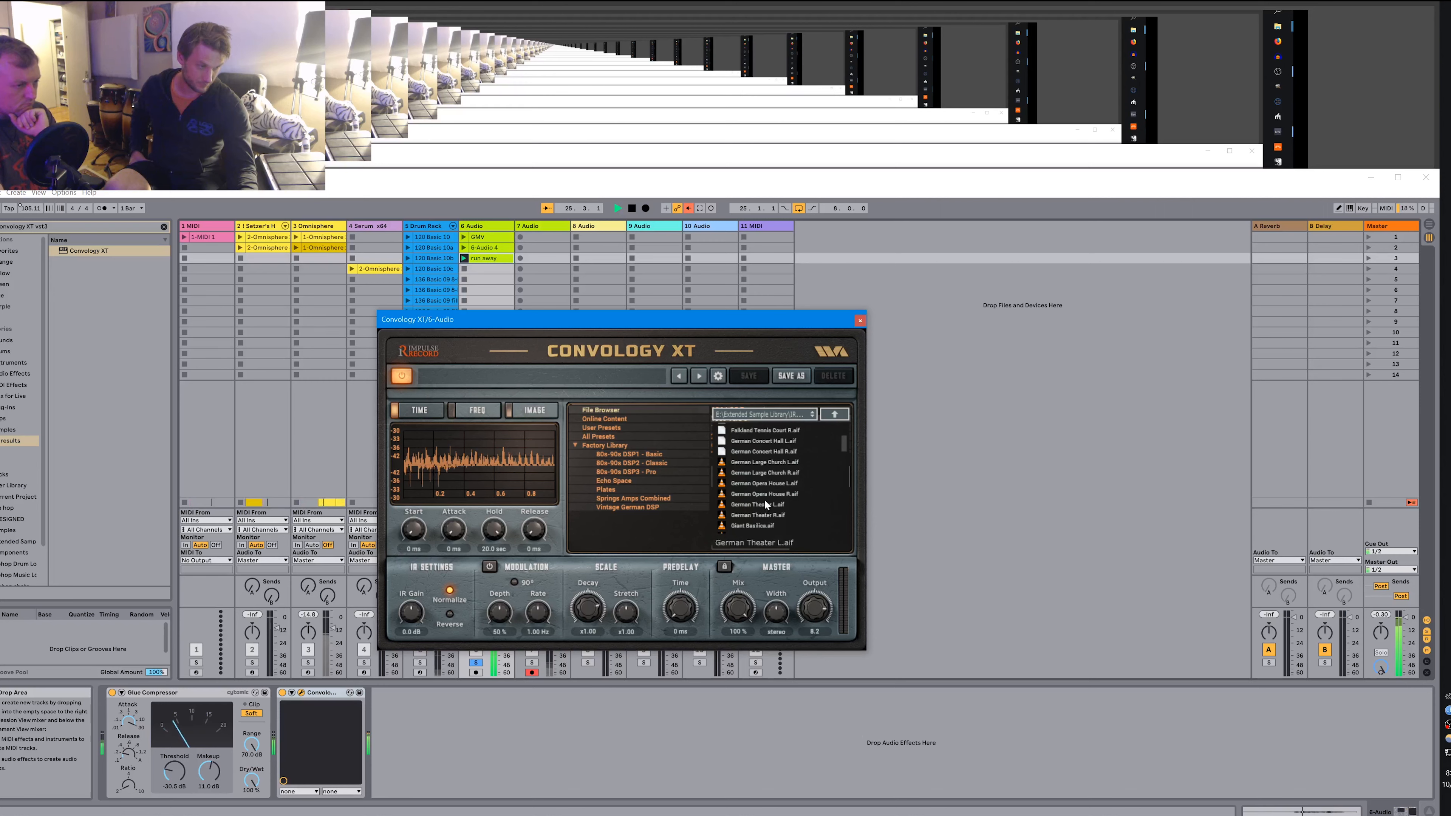
scroll(765, 464, up, 3)
click(765, 464)
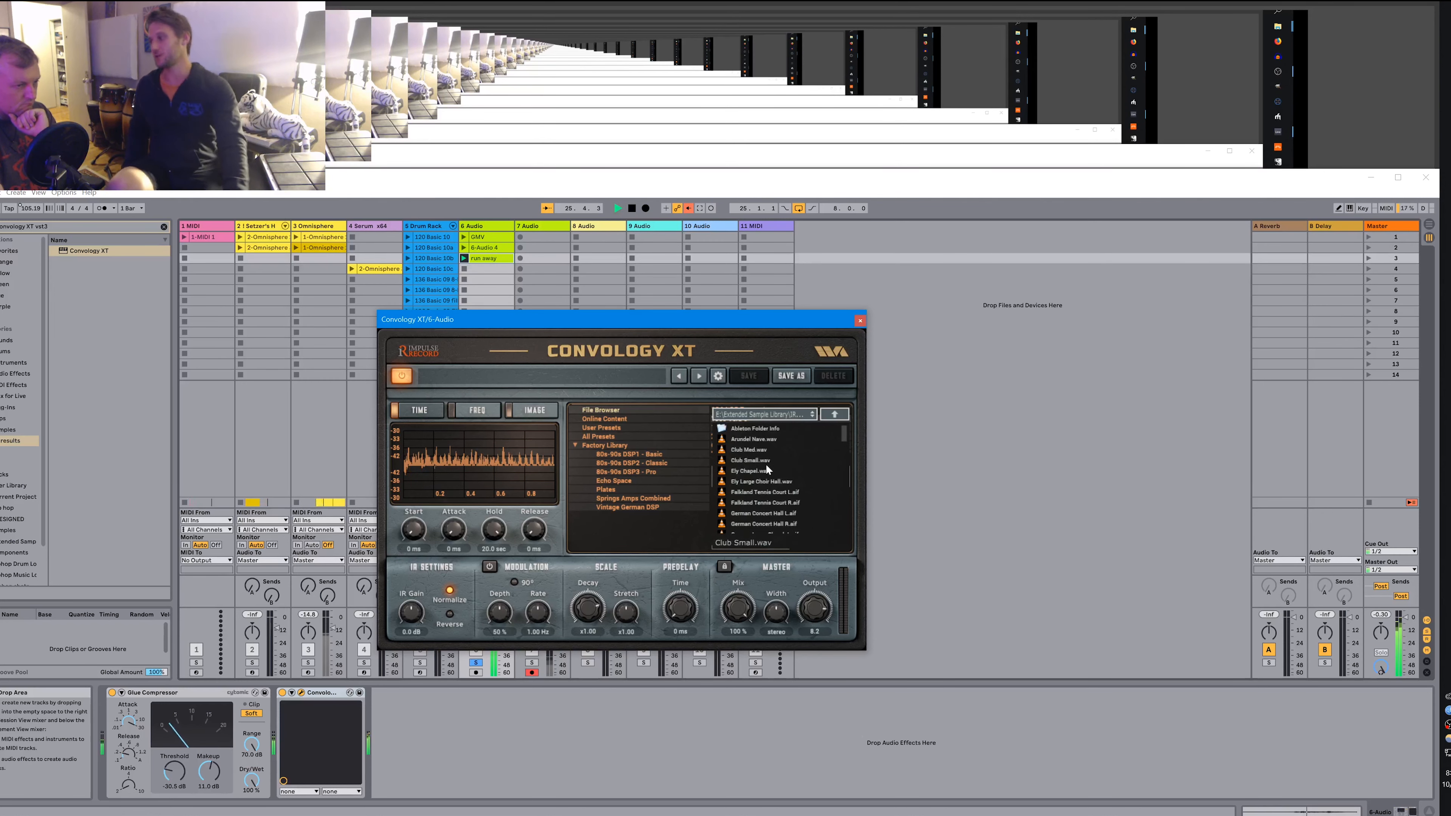
click(767, 440)
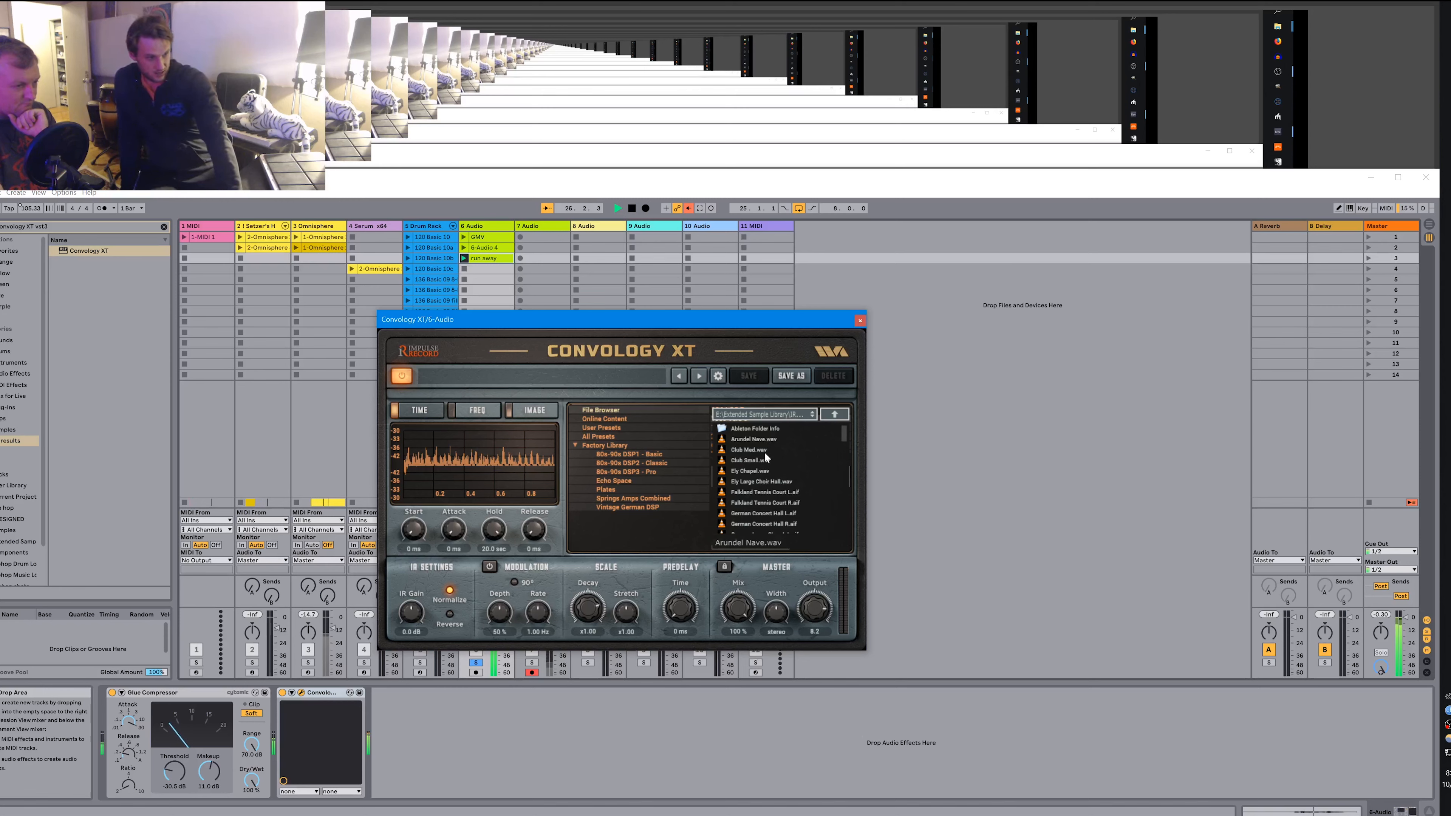
click(764, 450)
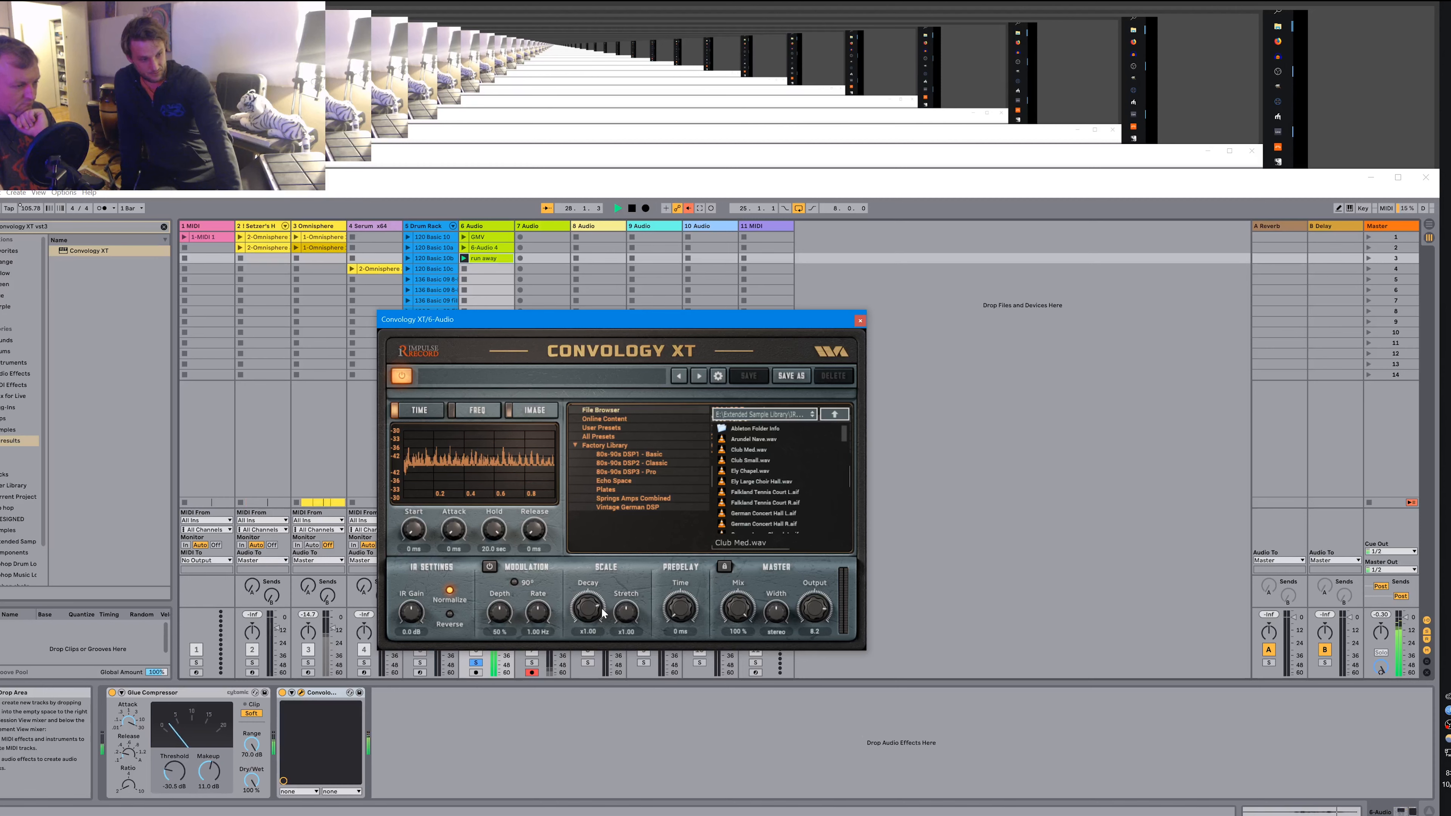
Shorten the impulse's decay, set its stretch to x0.62 and the modulation rate to 1.22 Hz, restarting playback to listen.
drag(593, 606, 582, 590)
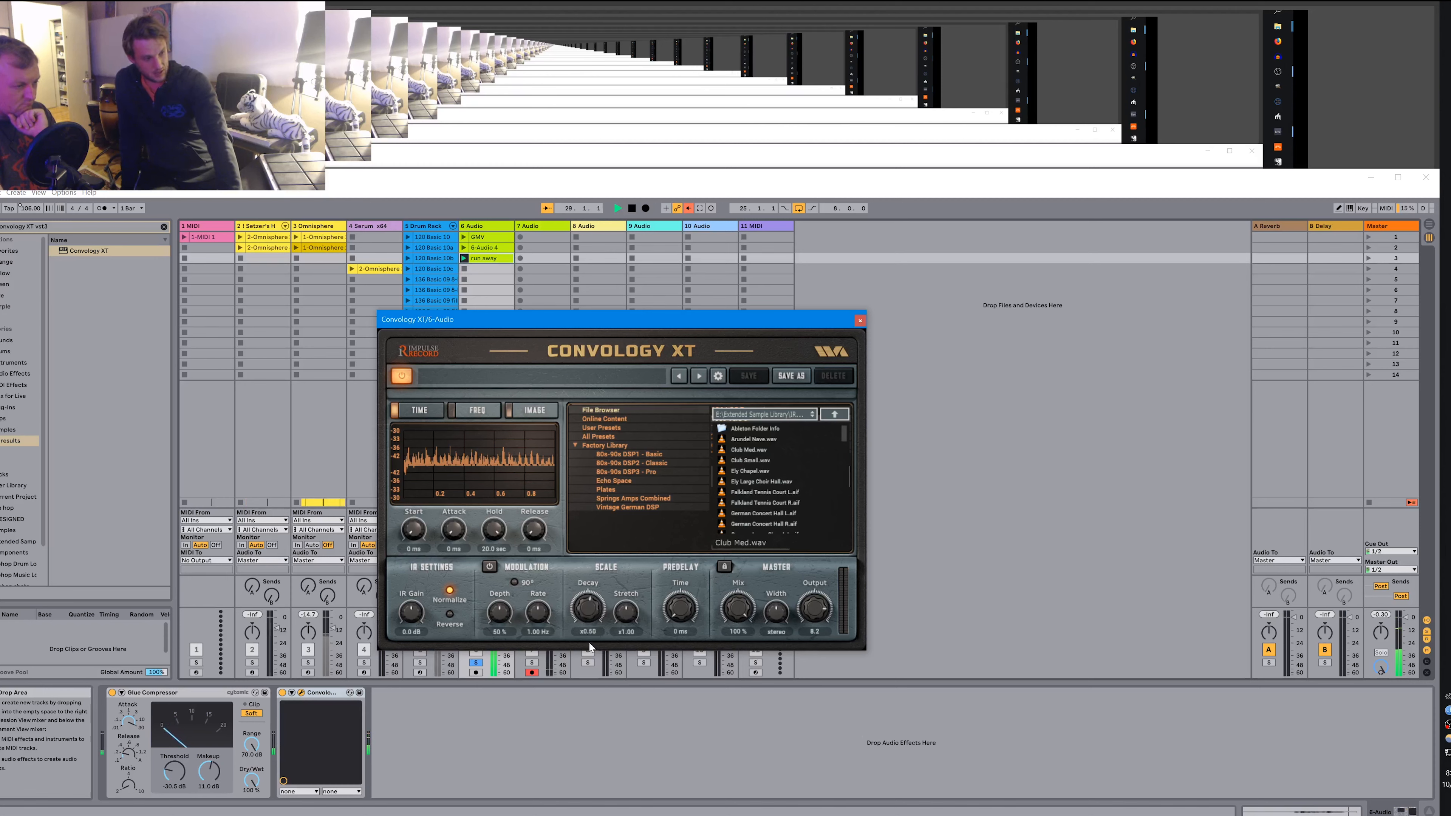
key(space)
key(space)
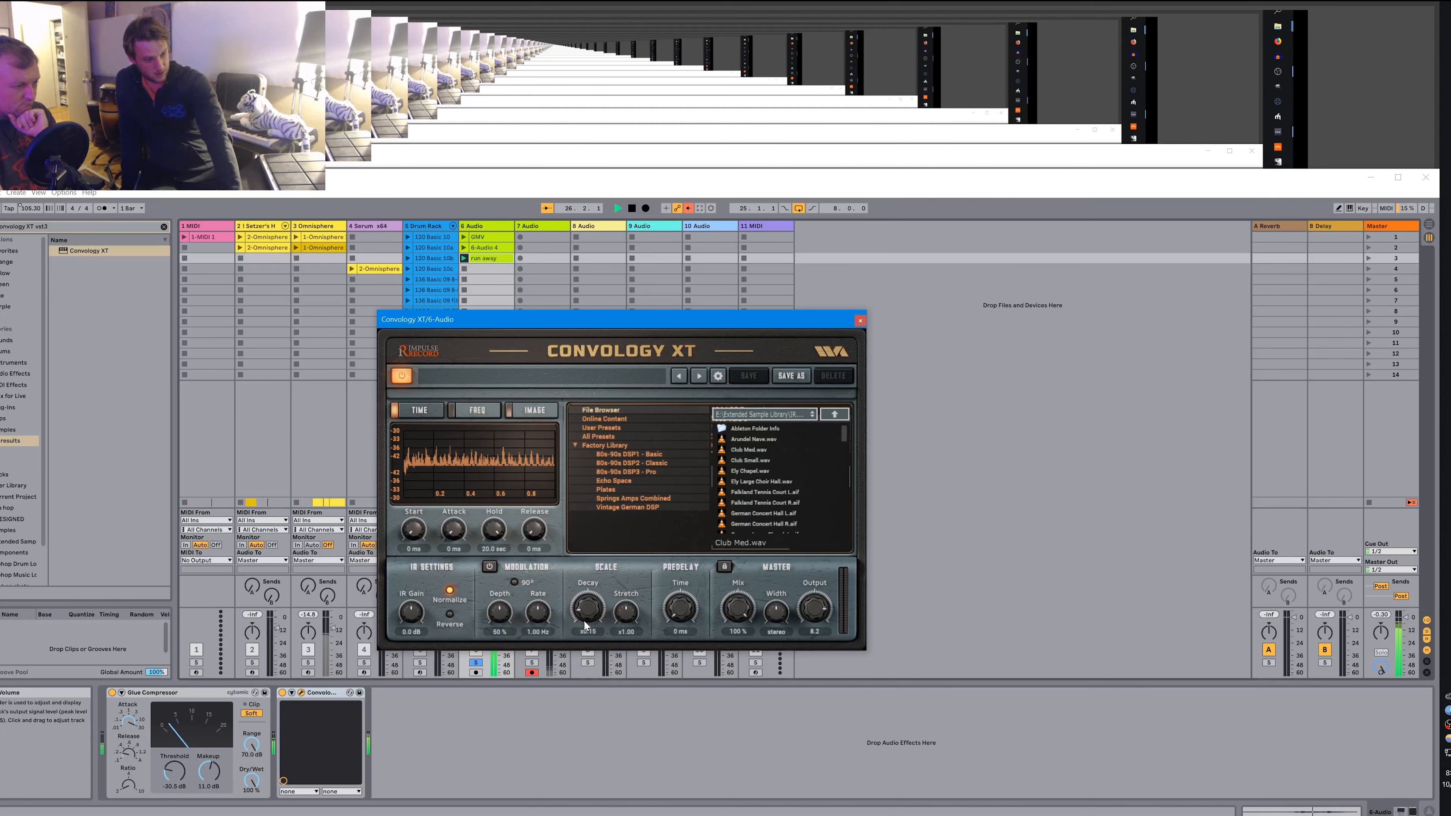
drag(615, 623, 627, 633)
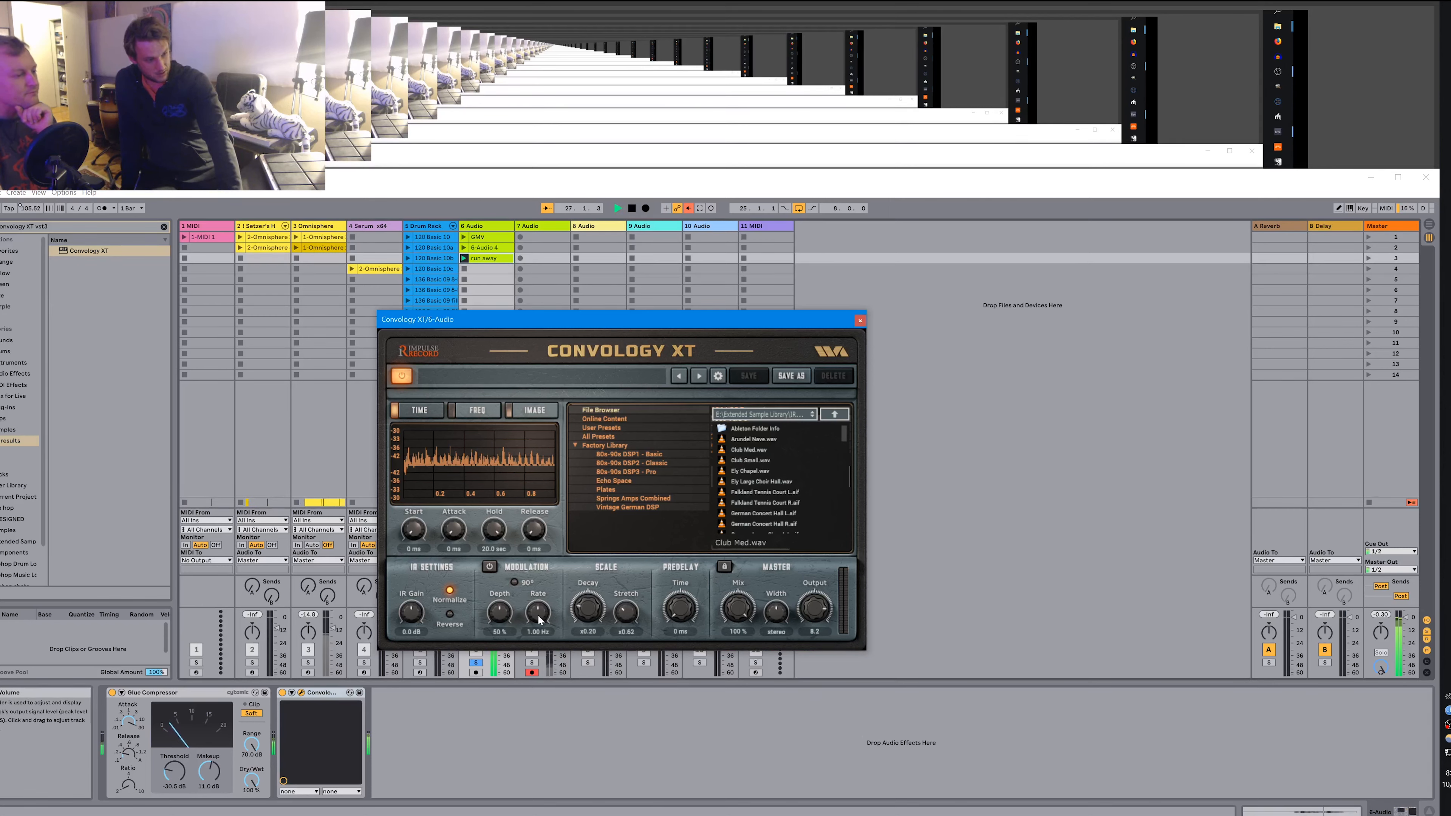
drag(540, 620, 537, 600)
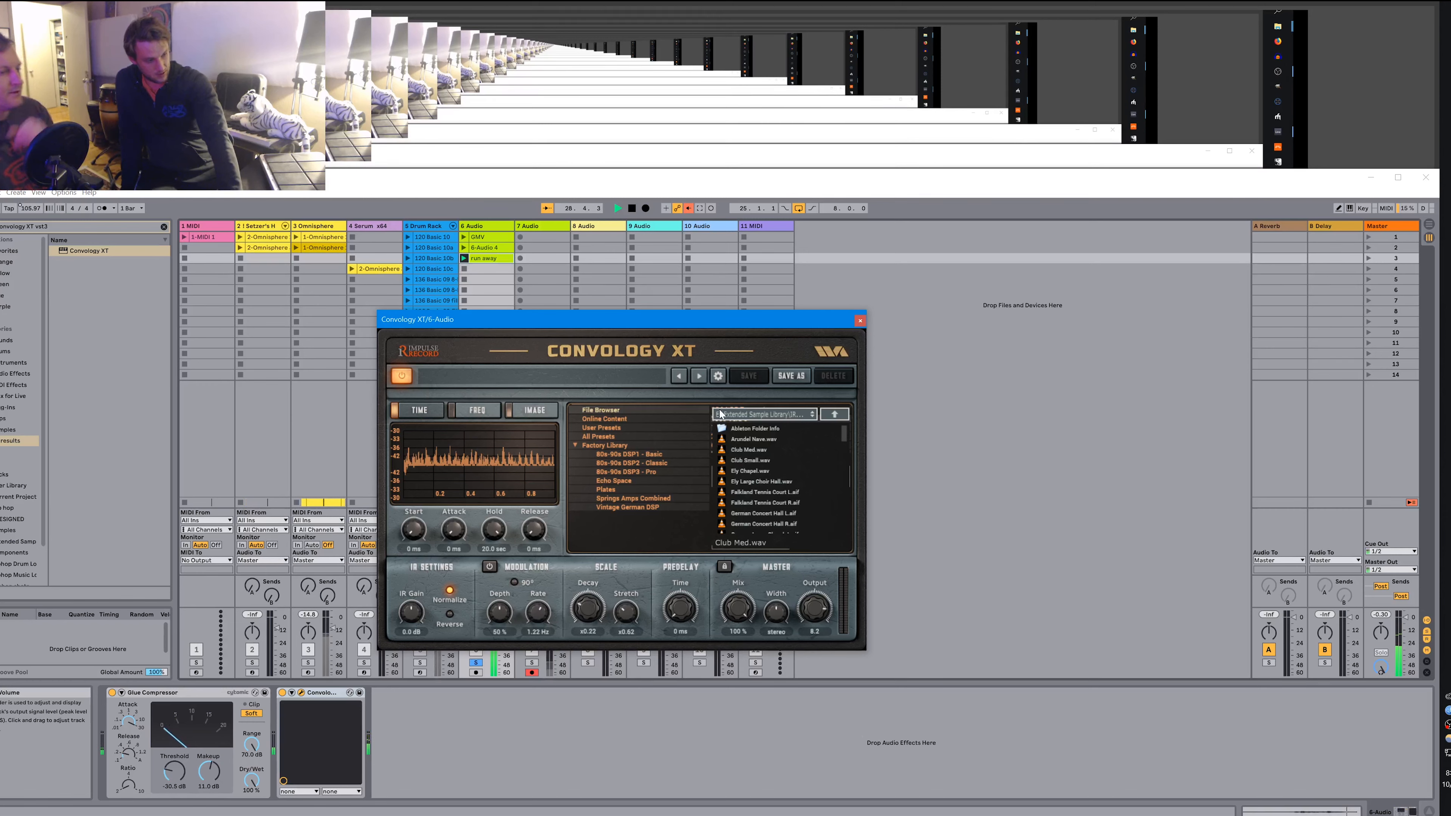
key(space)
key(space)
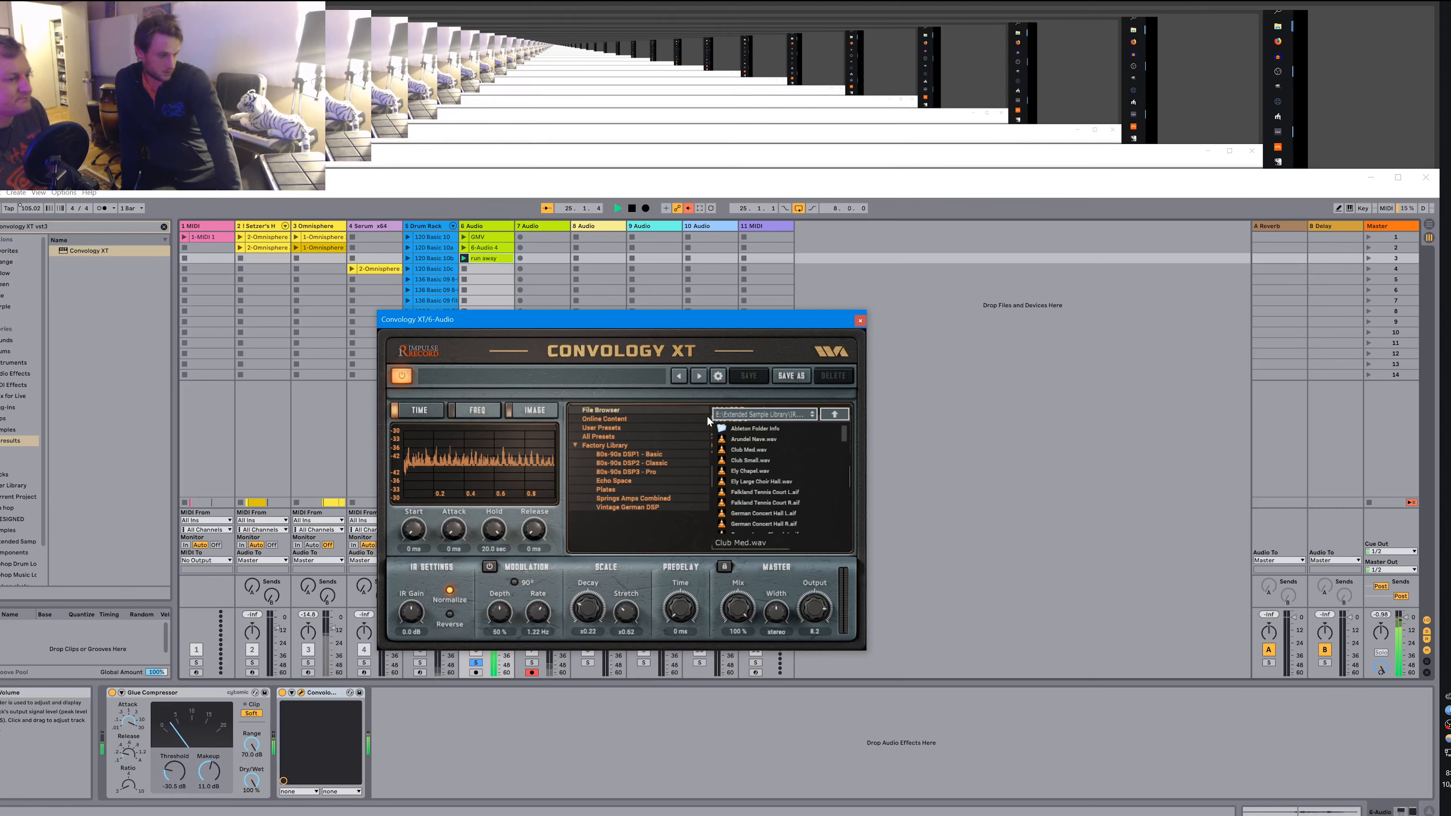
key(space)
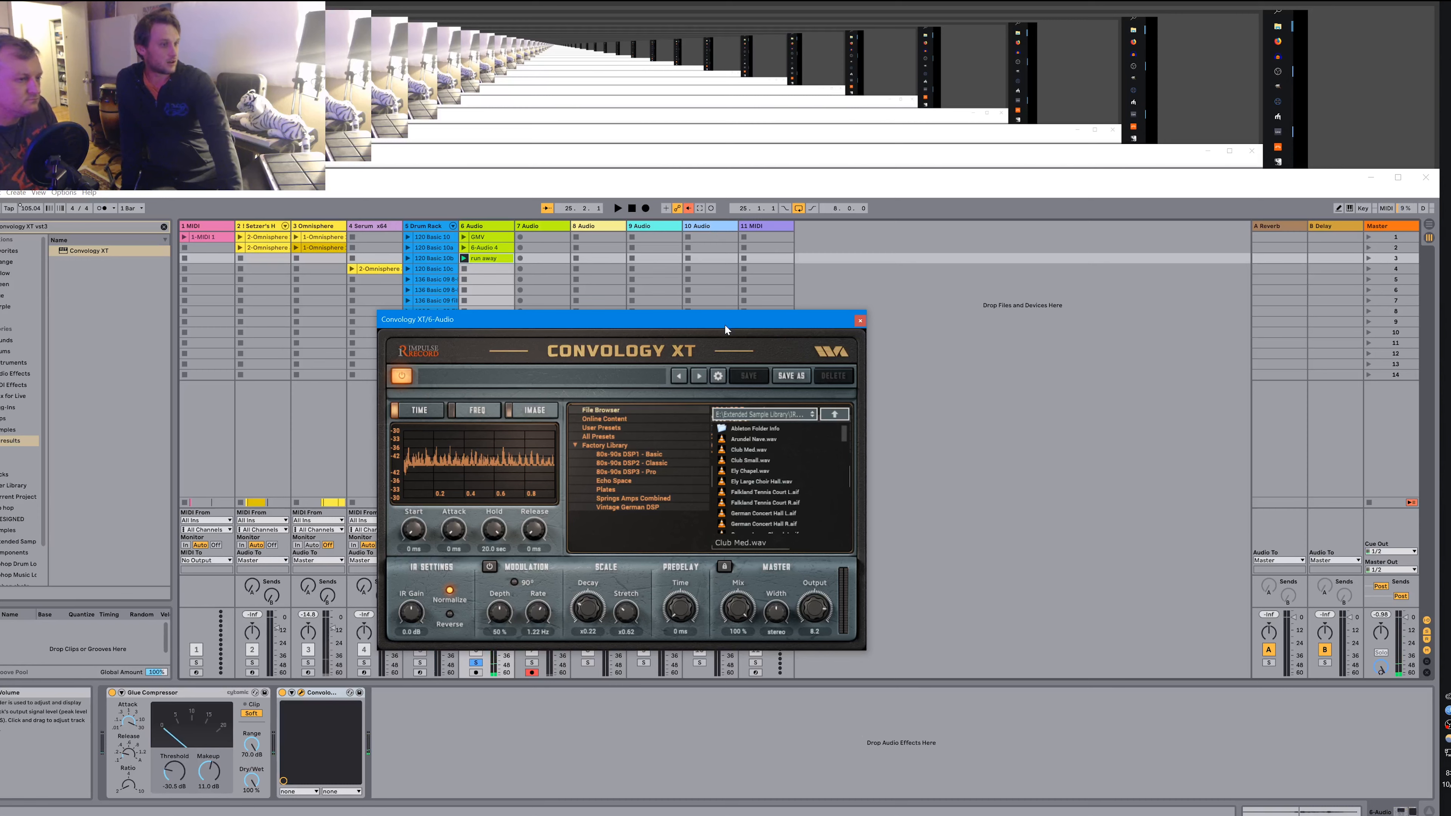
key(space)
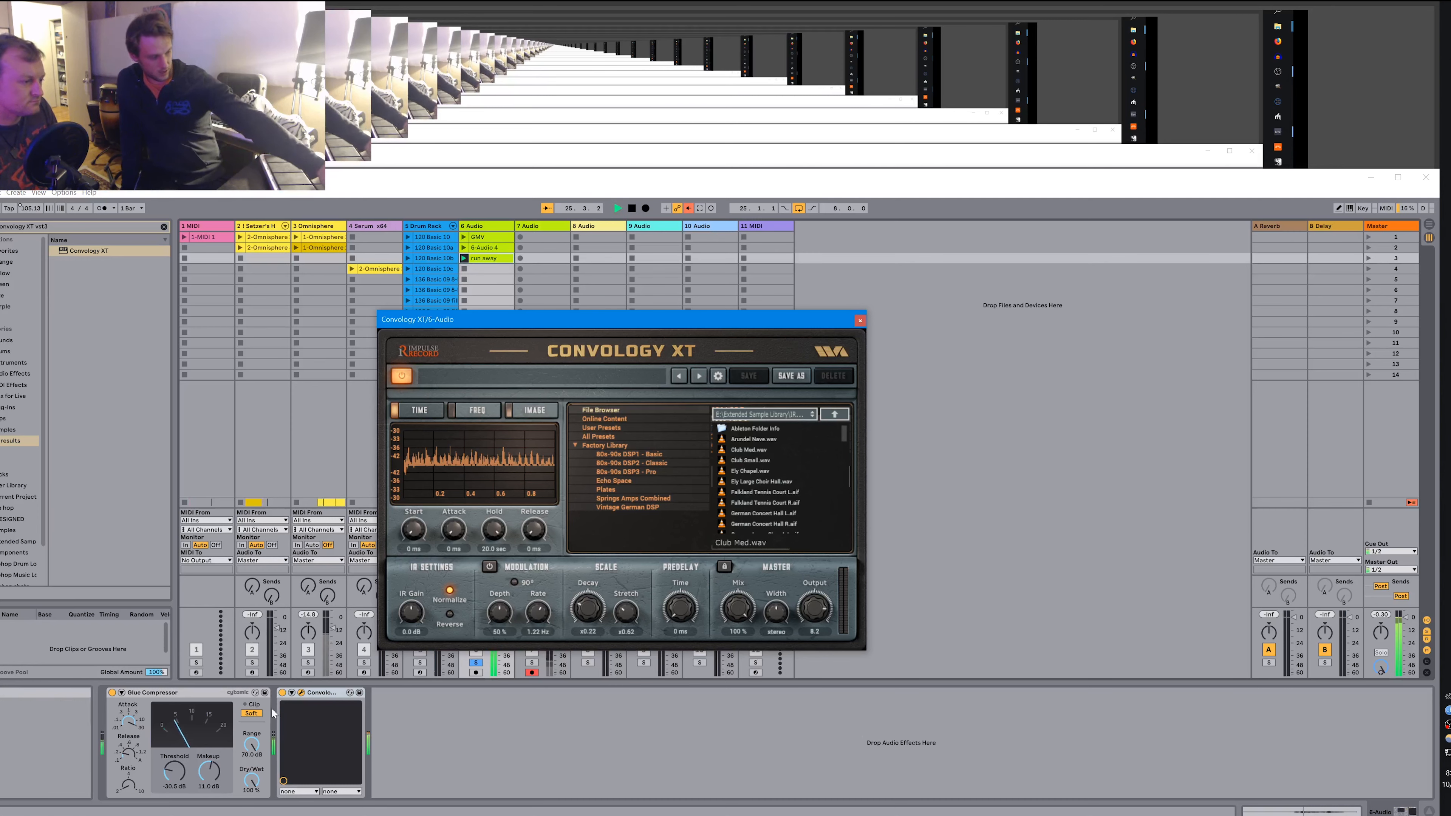
Lower the convolution output on track 6 to -0.1, comparing the bypassed and active sound, and stop playback.
click(282, 692)
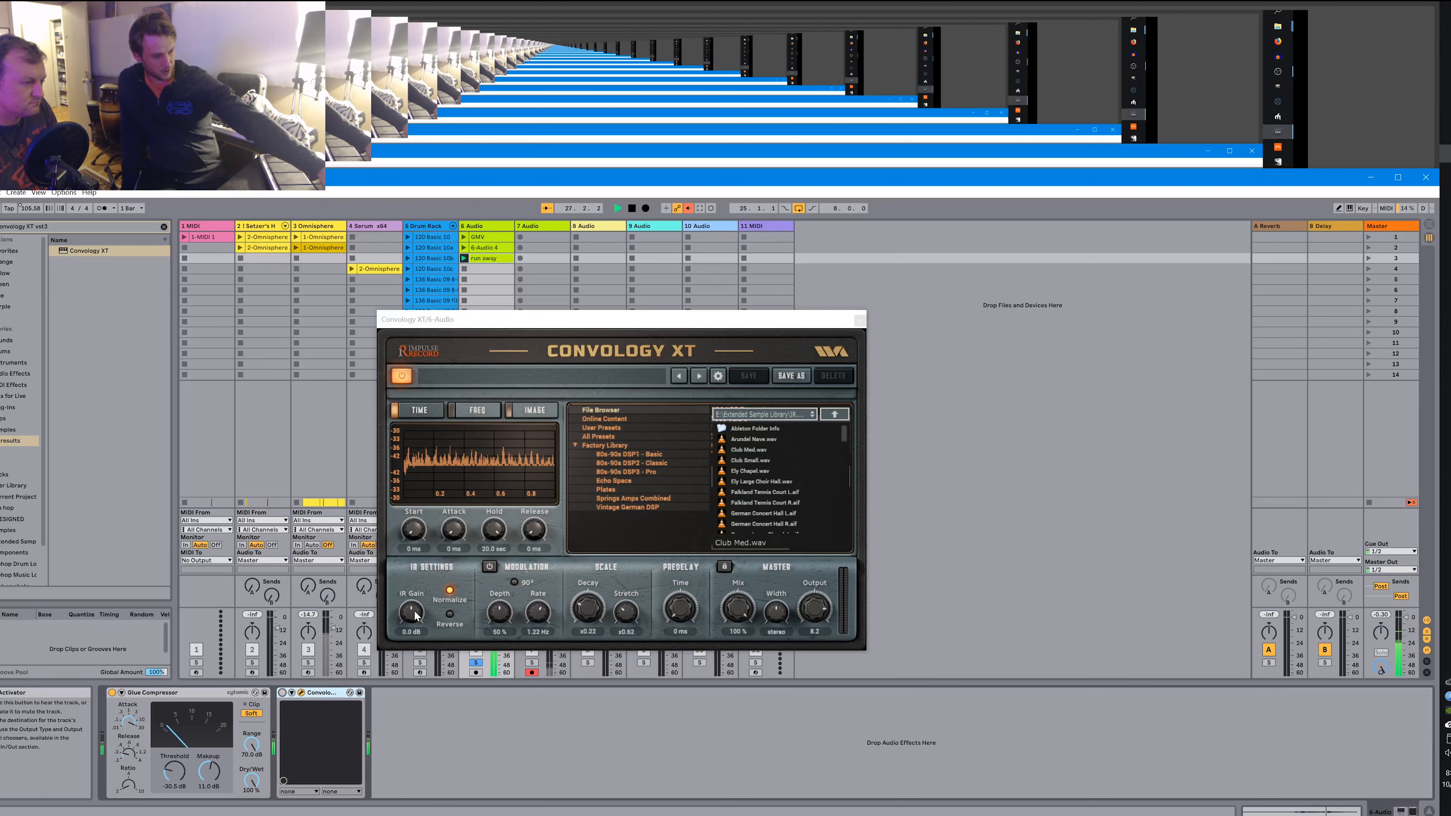
click(281, 693)
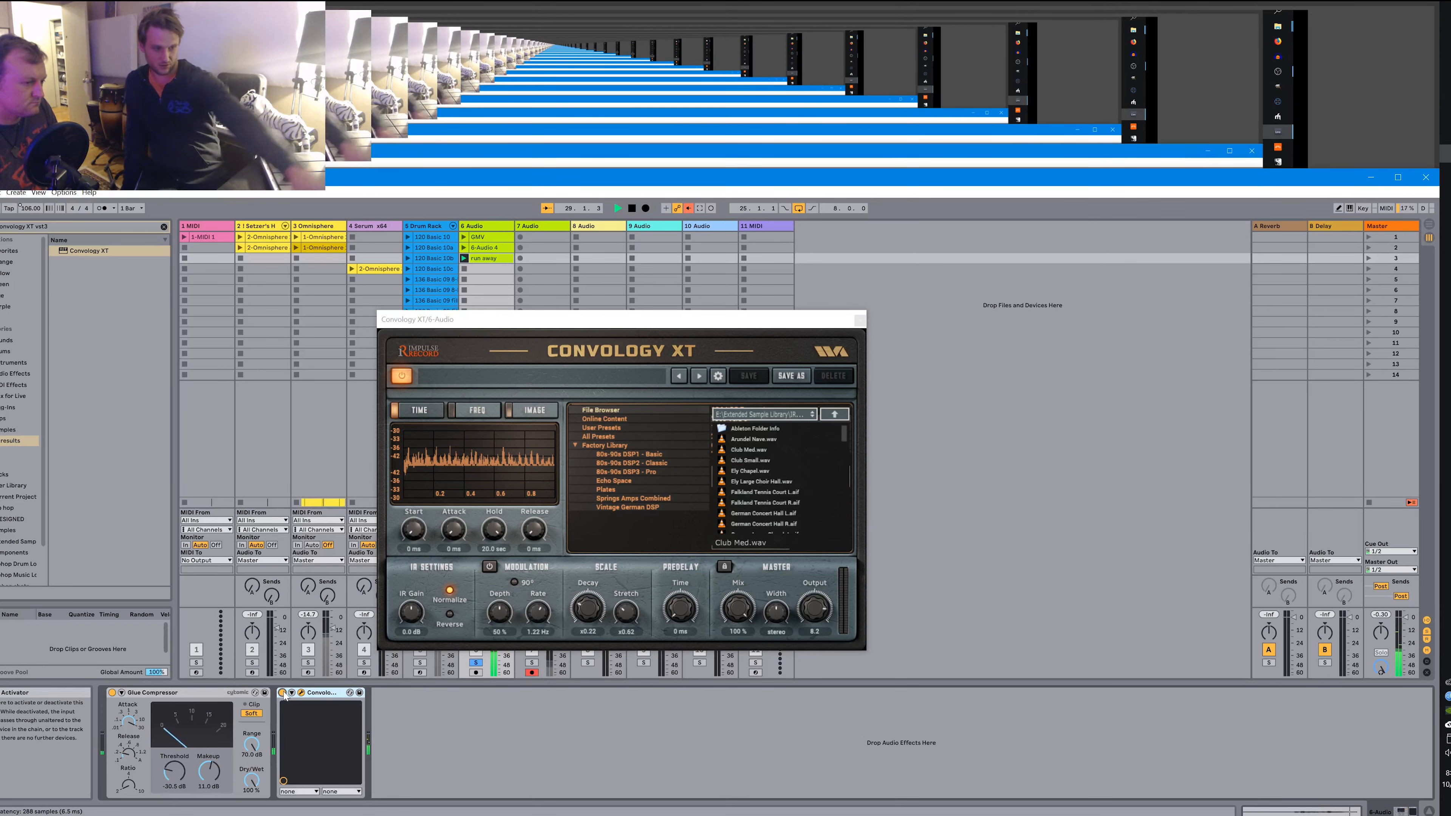
drag(827, 609, 817, 657)
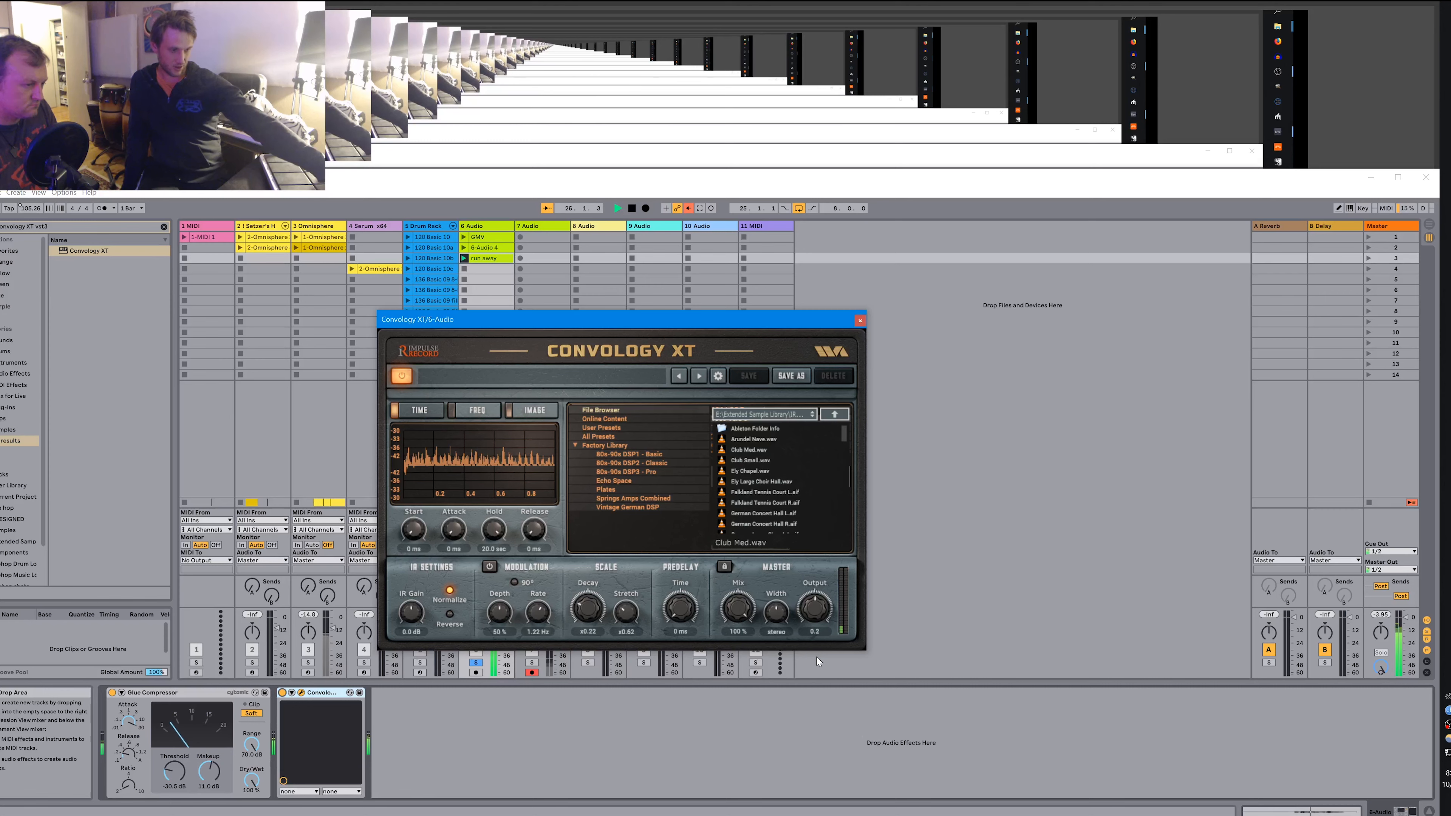
click(280, 691)
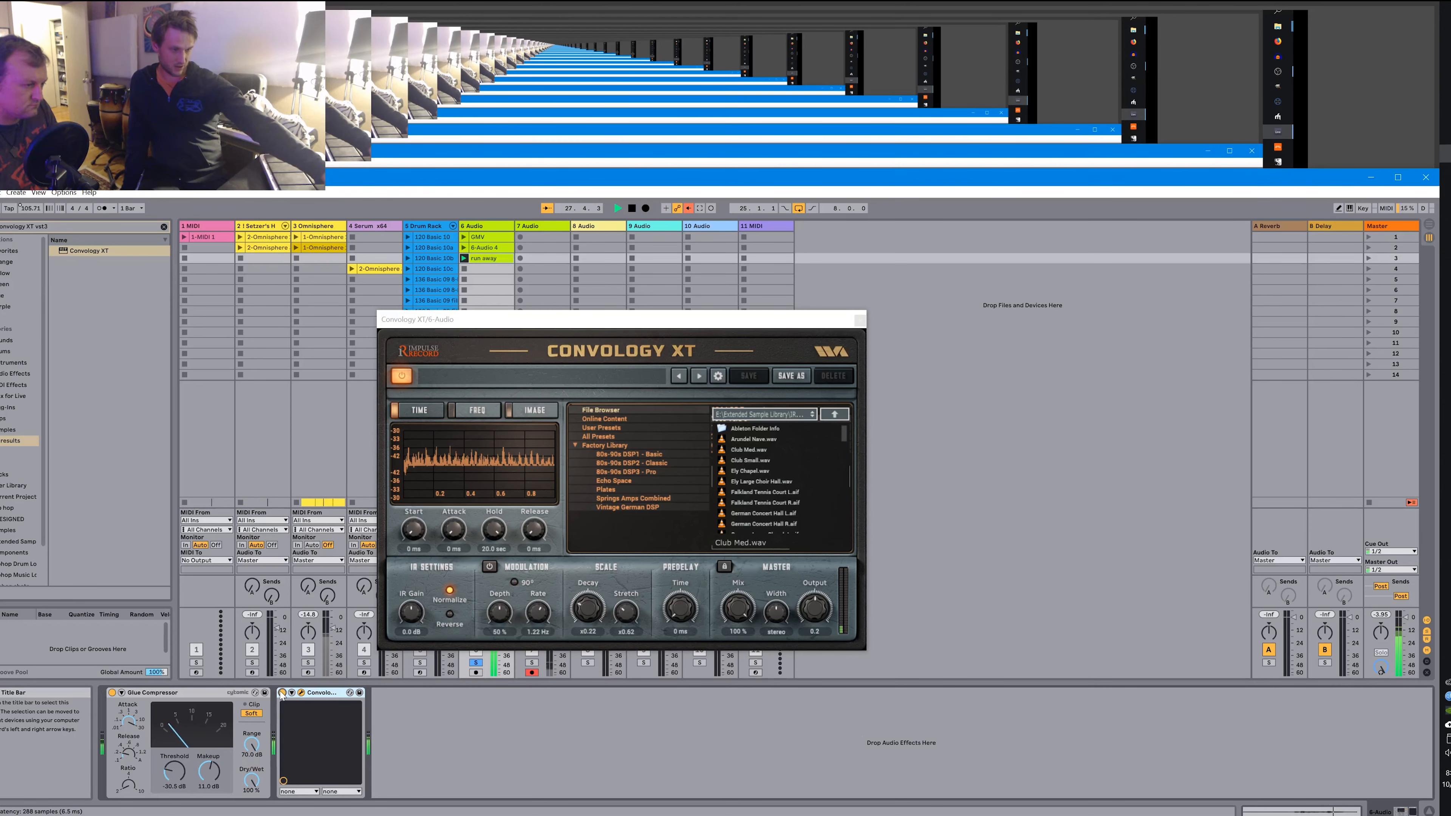
drag(808, 612, 809, 615)
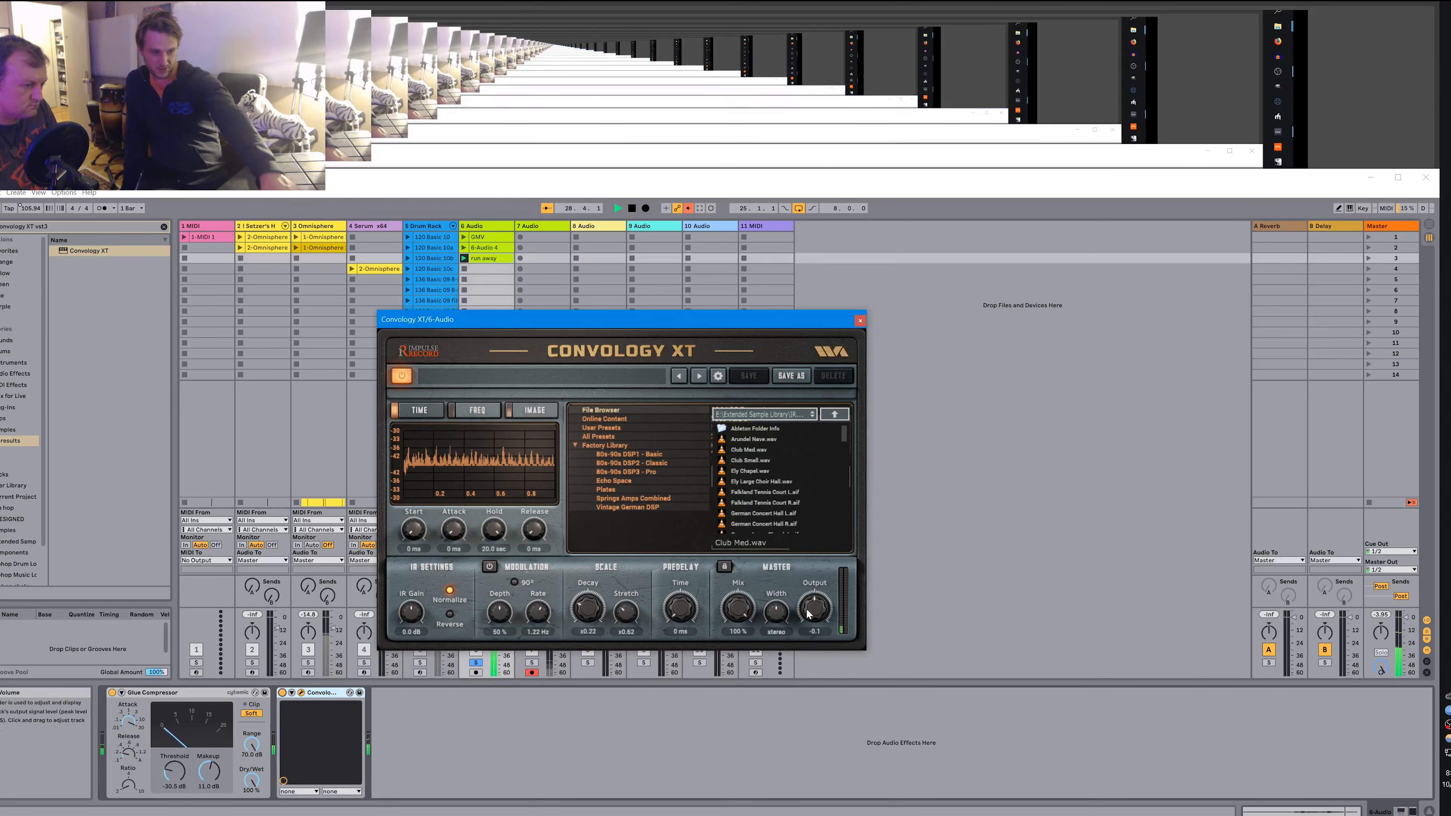
key(space)
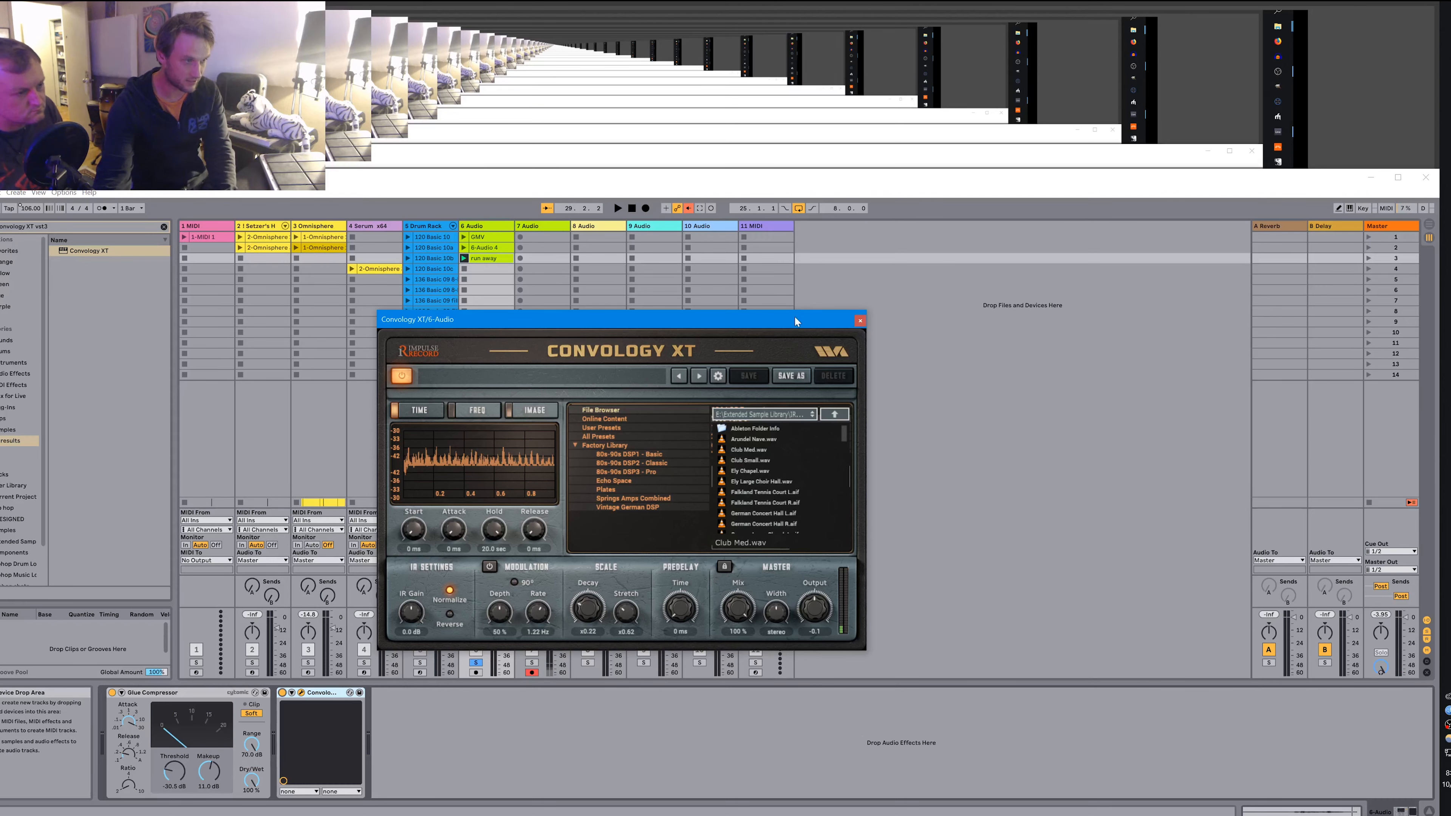
Insert a Utility after Convology XT on track 6 and raise its output gain to 5 dB during playback.
drag(800, 317, 1201, 284)
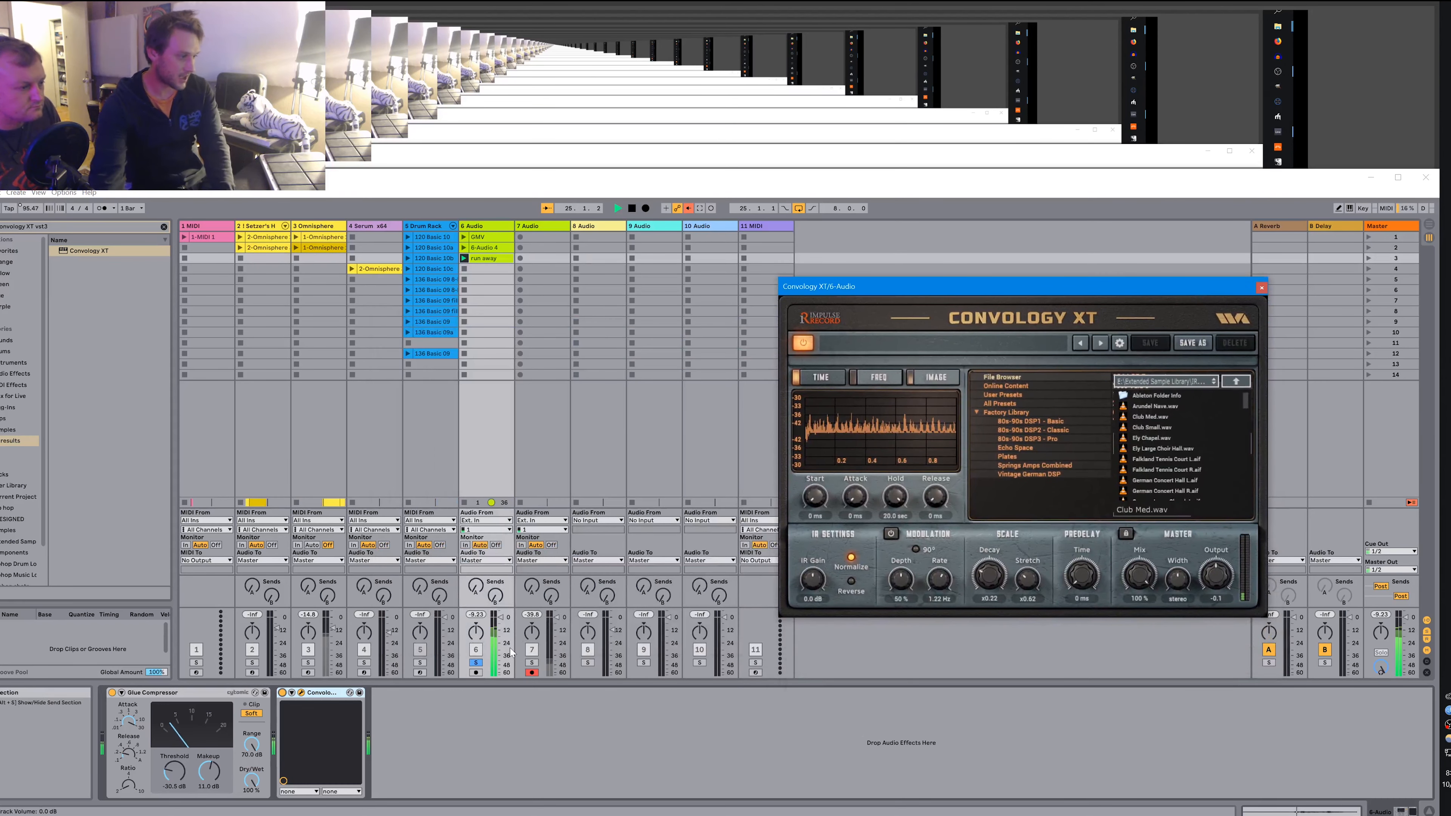
right_click(425, 713)
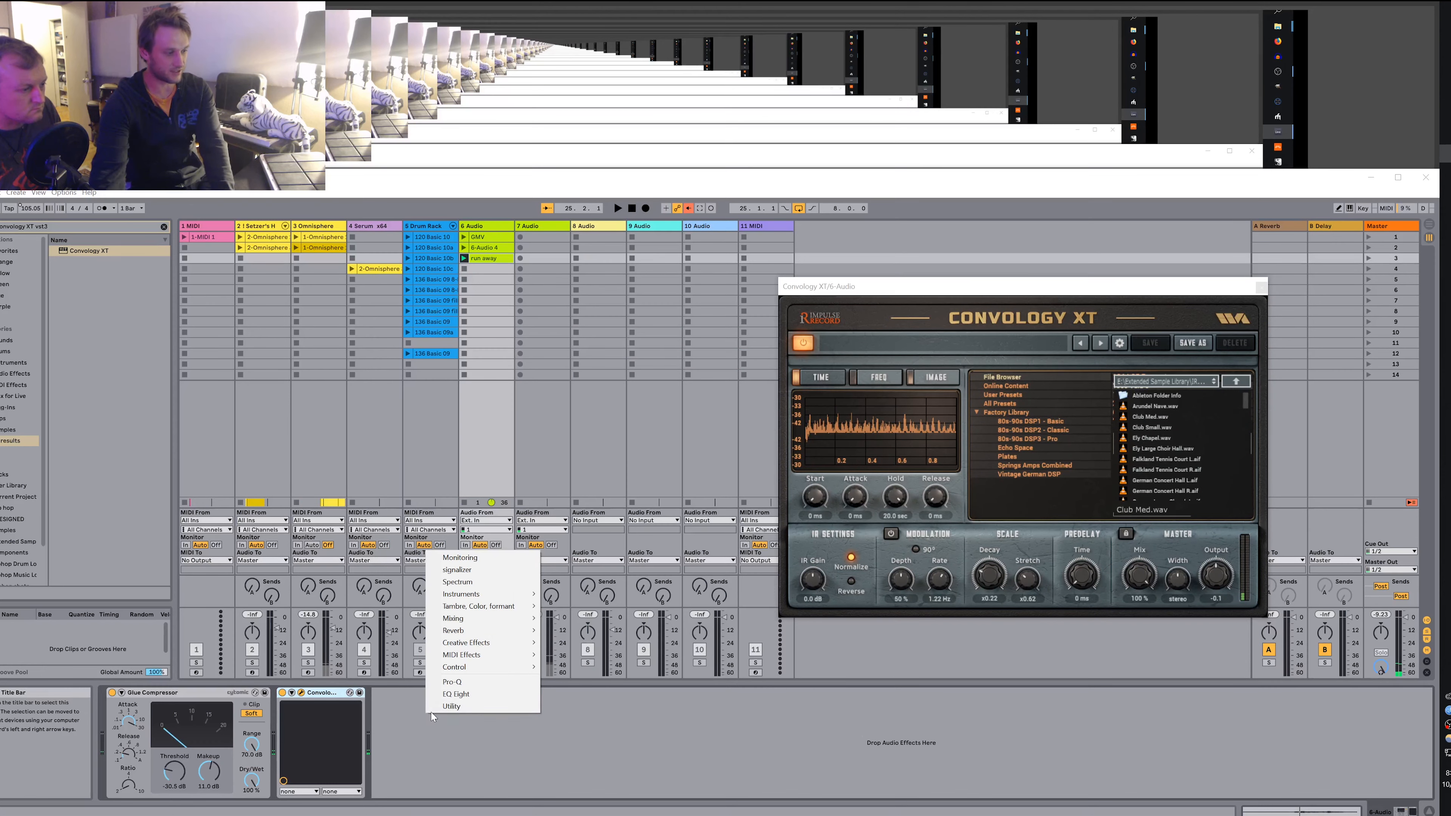
click(452, 706)
click(17, 373)
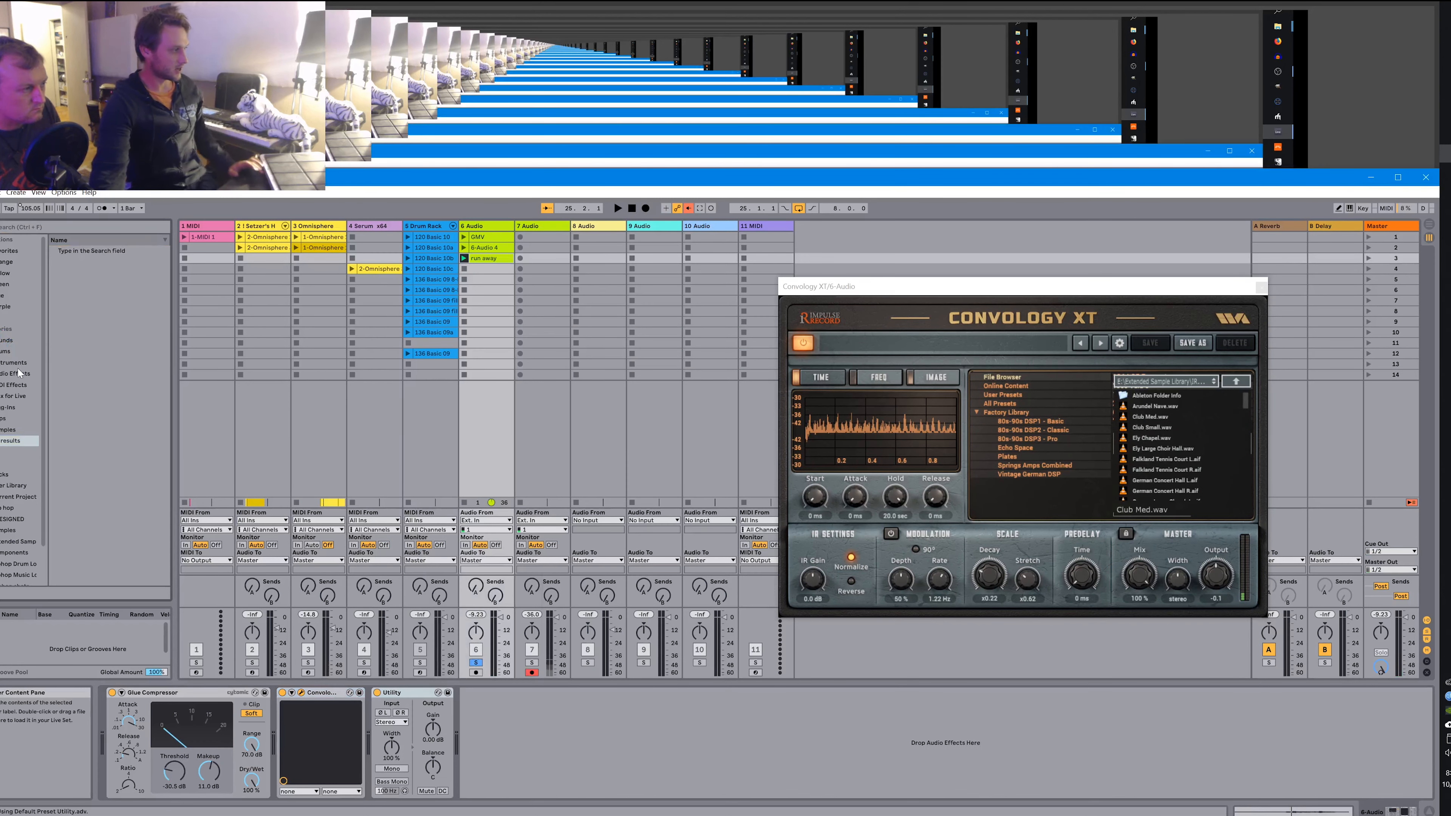
scroll(98, 417, down, 5)
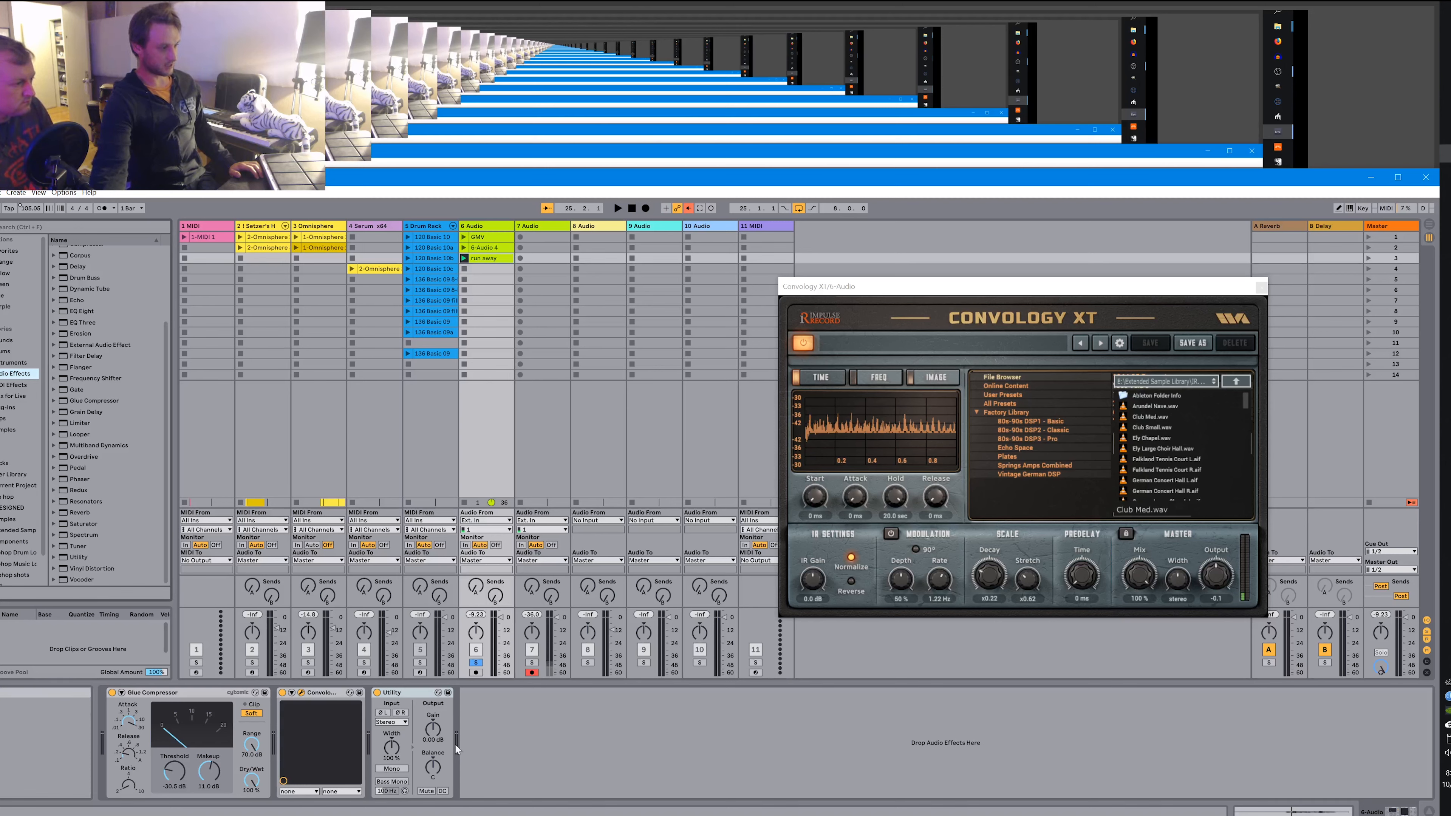
mouse_move(433, 729)
mouse_down()
mouse_move(433, 706)
mouse_move(433, 757)
mouse_move(440, 740)
mouse_up()
key(space)
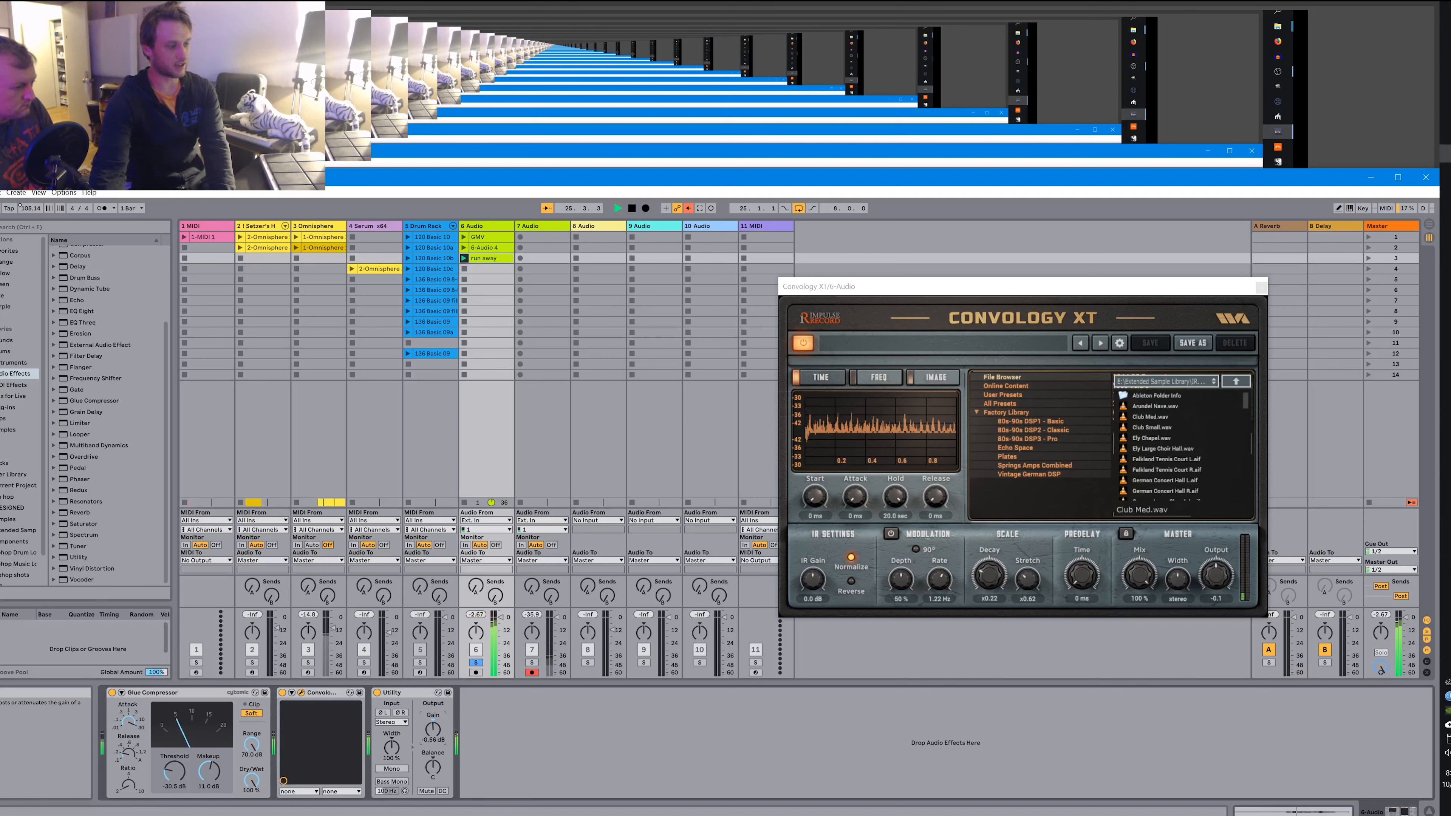
Compare track 6 with Convology XT bypassed and active, and unsolo the track.
click(283, 692)
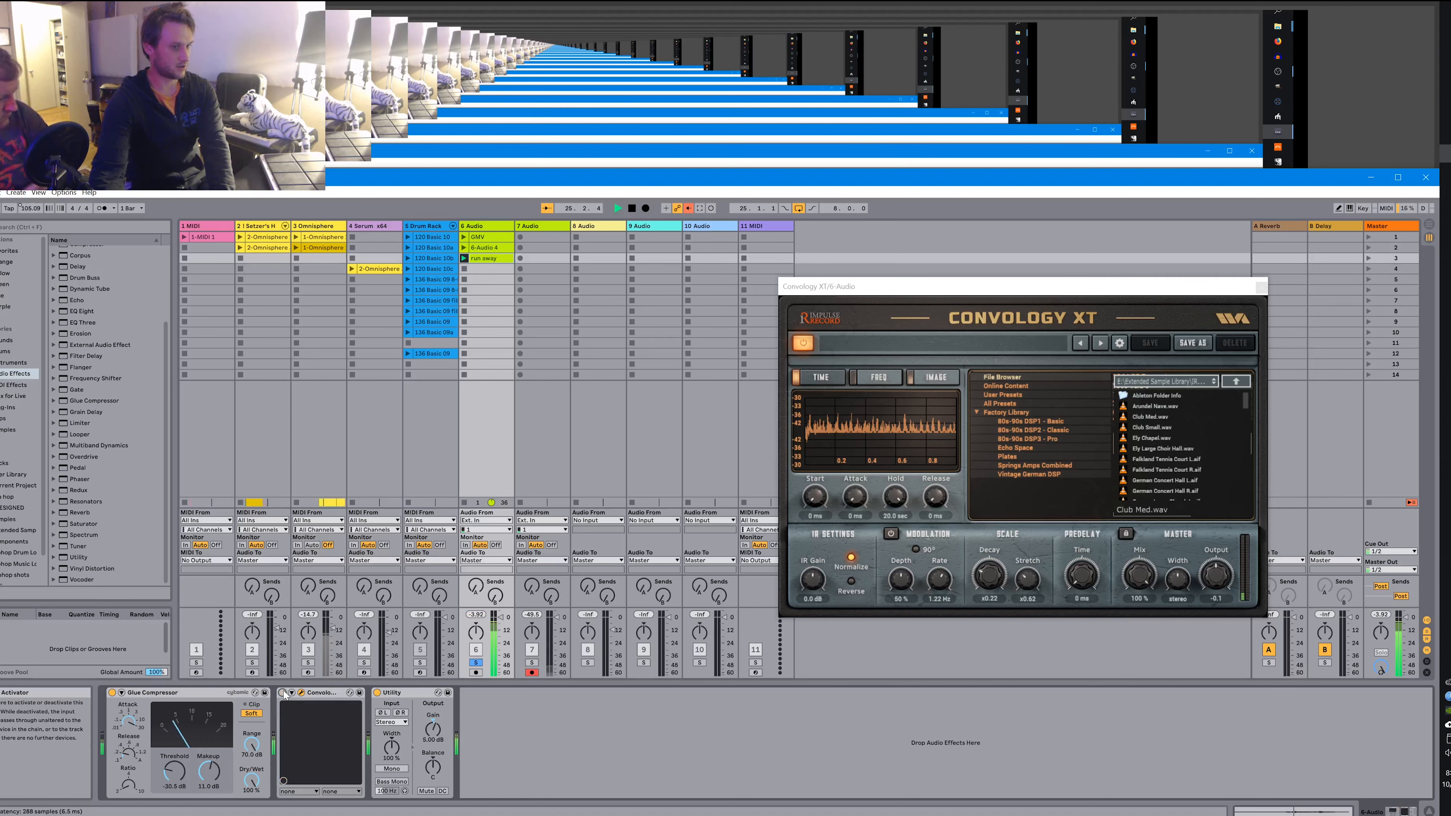
click(283, 692)
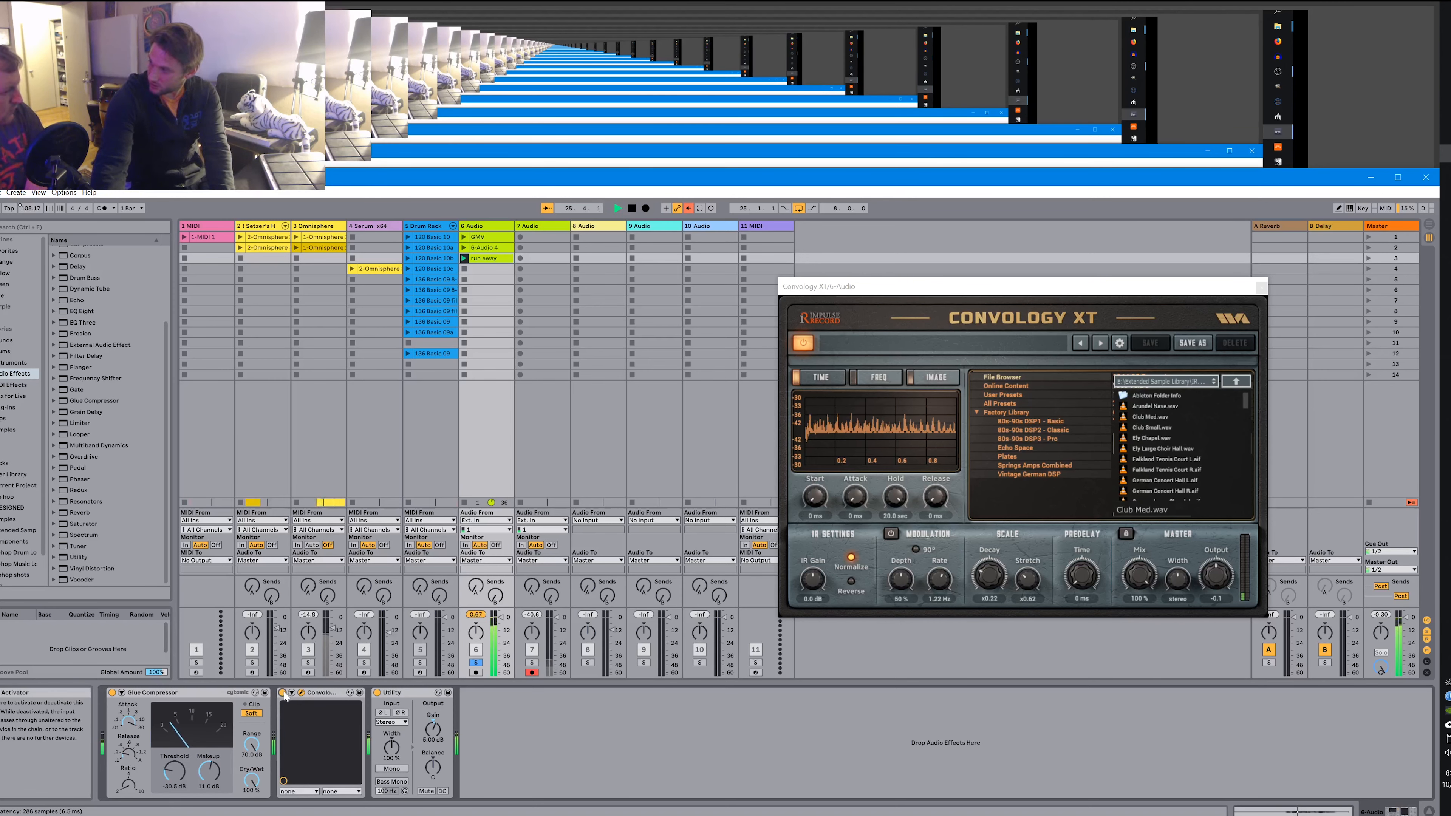
click(477, 662)
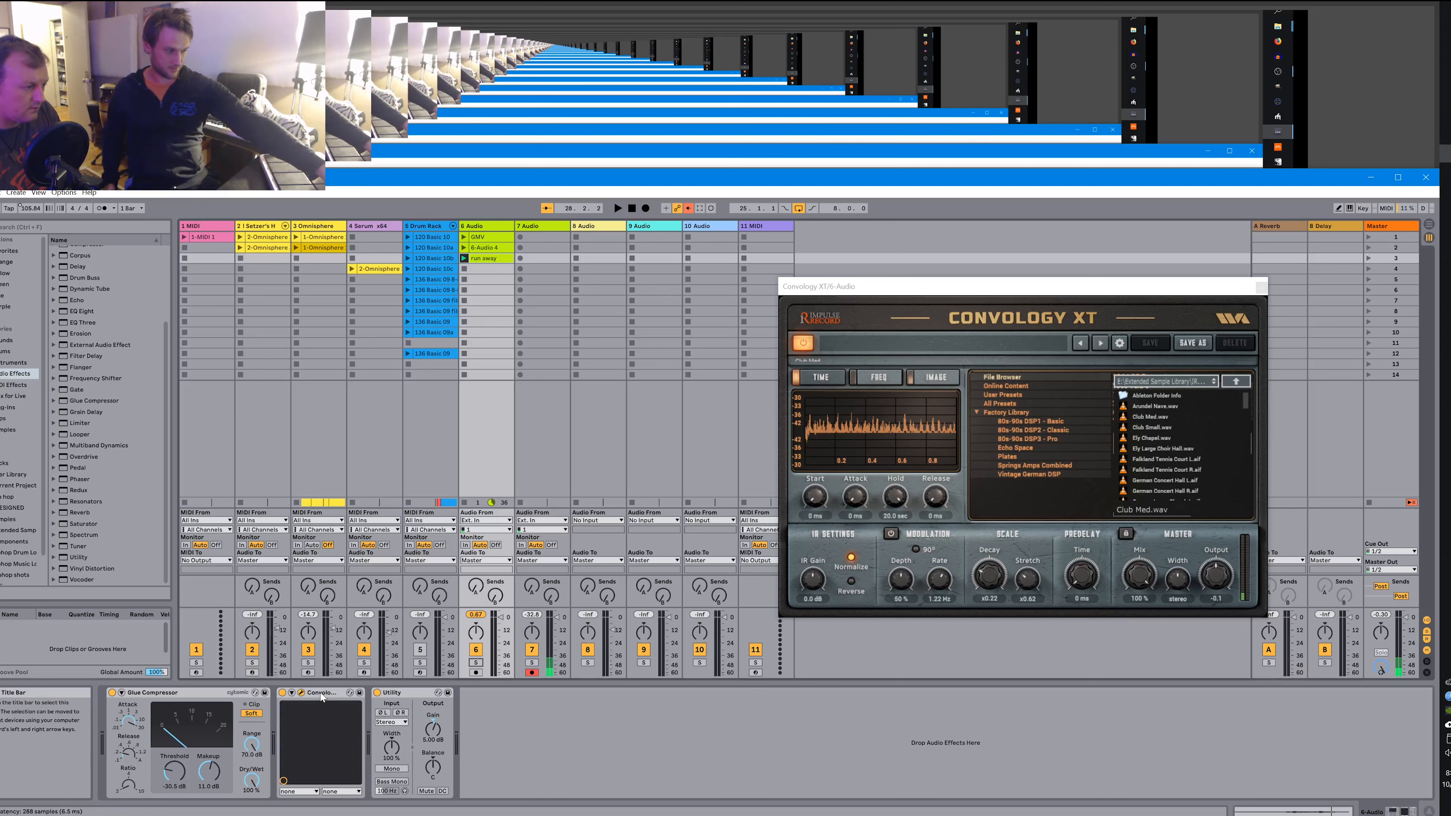
Move Convology XT from track 6 to return track A and delete the return's Reverb.
drag(855, 528, 1271, 260)
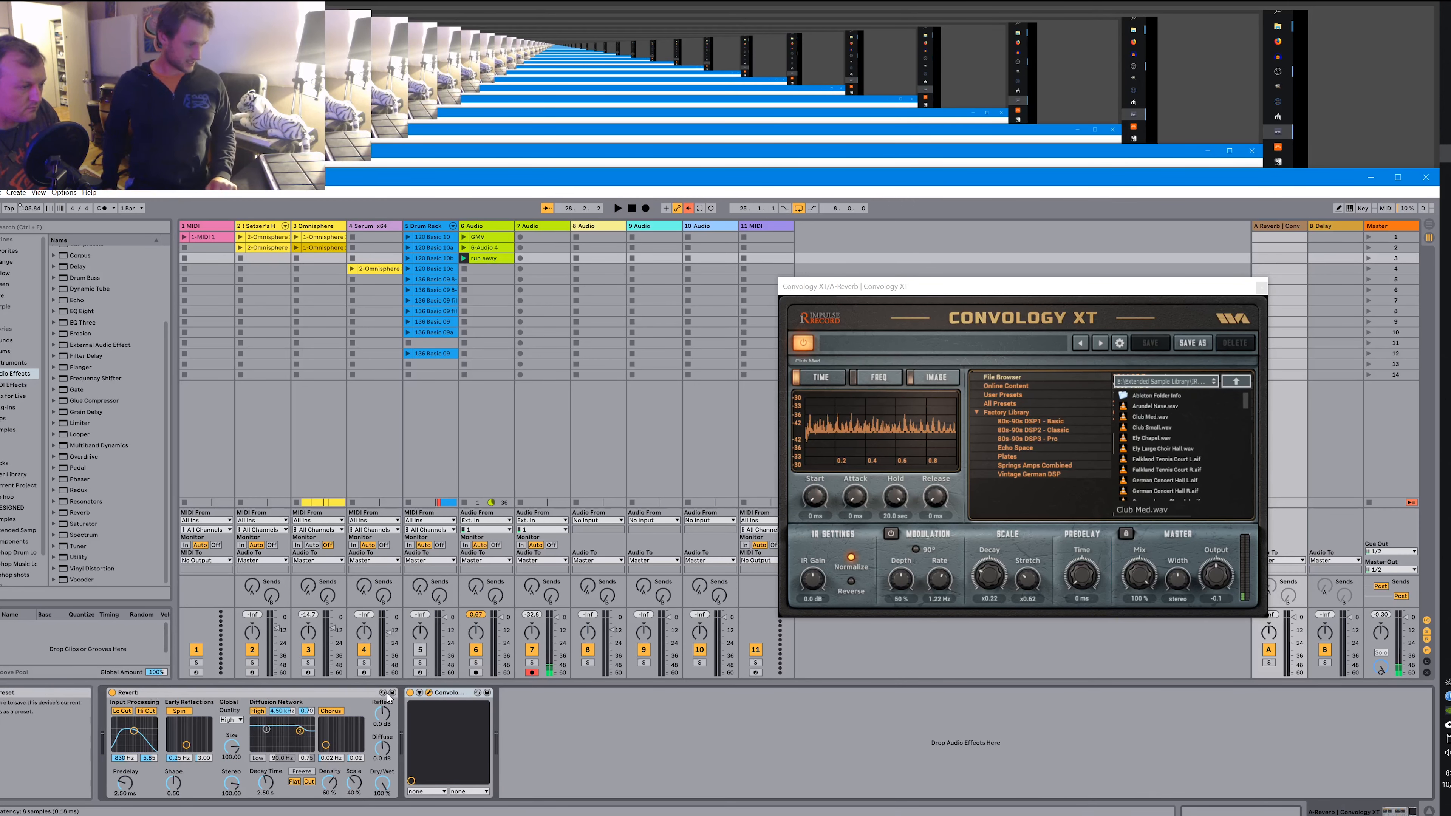
click(112, 694)
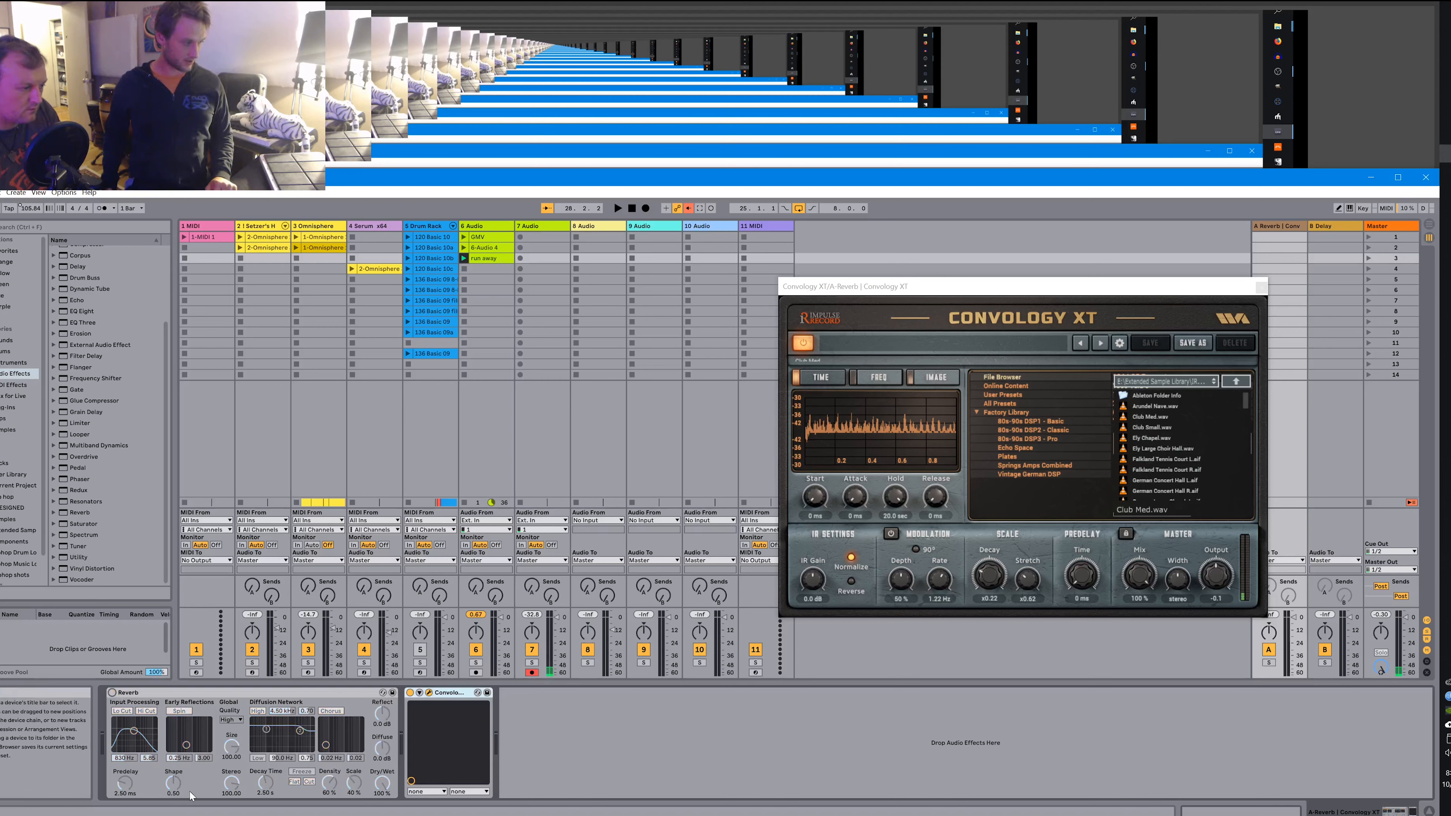
right_click(185, 694)
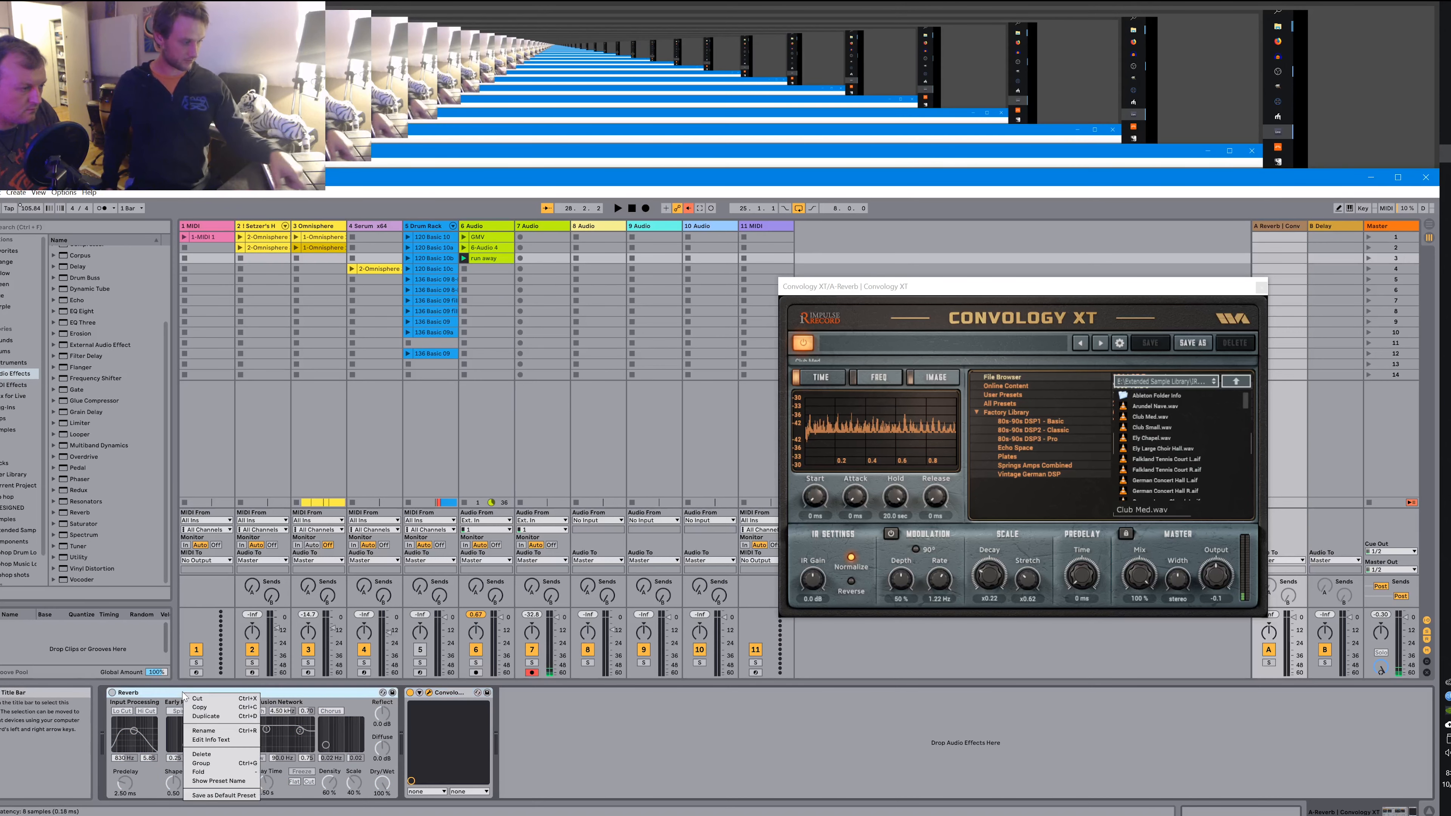
click(216, 752)
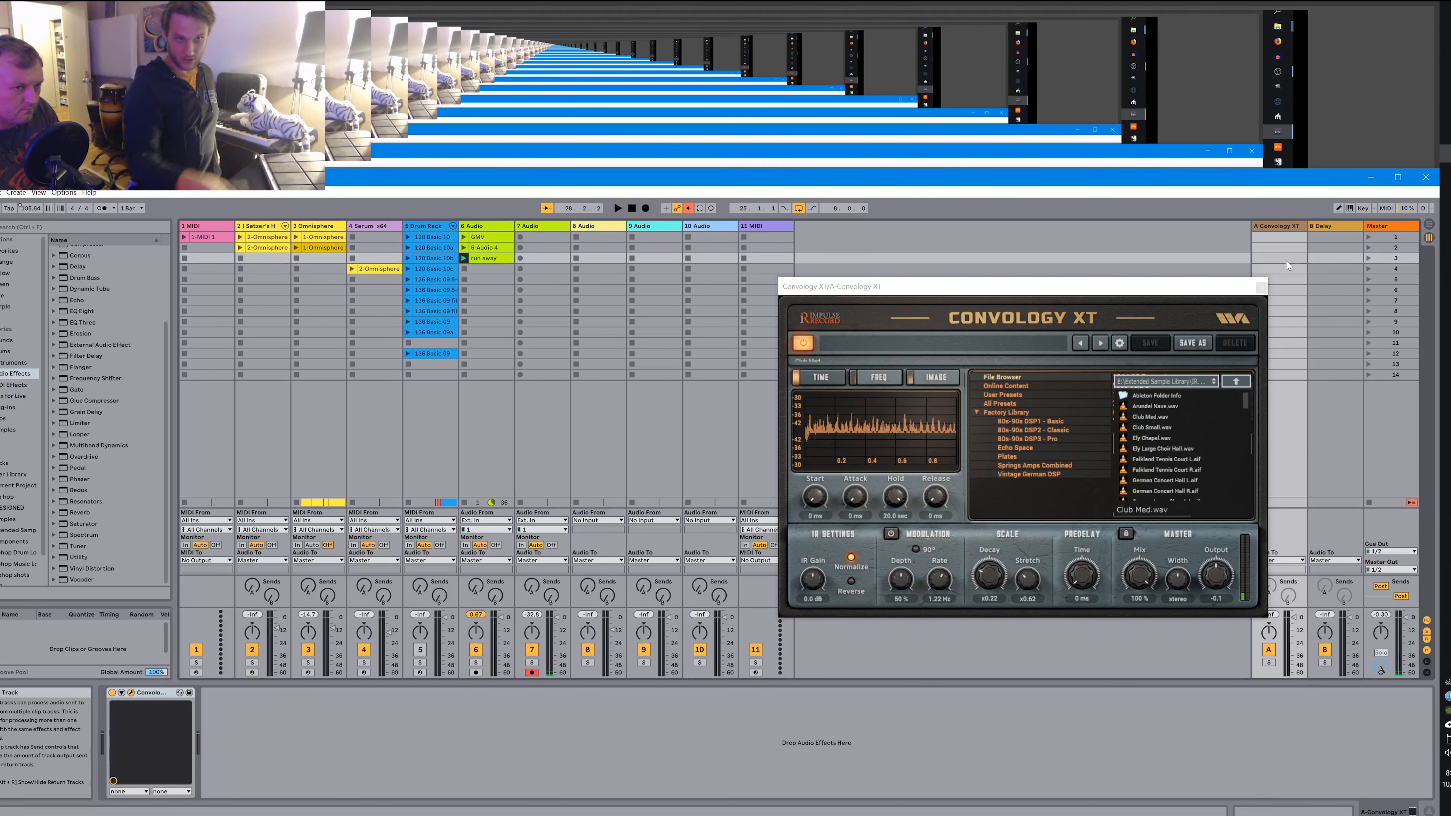
Send track 6 to return A at -23.0 dB, start playback and pan return A to the left.
click(1429, 228)
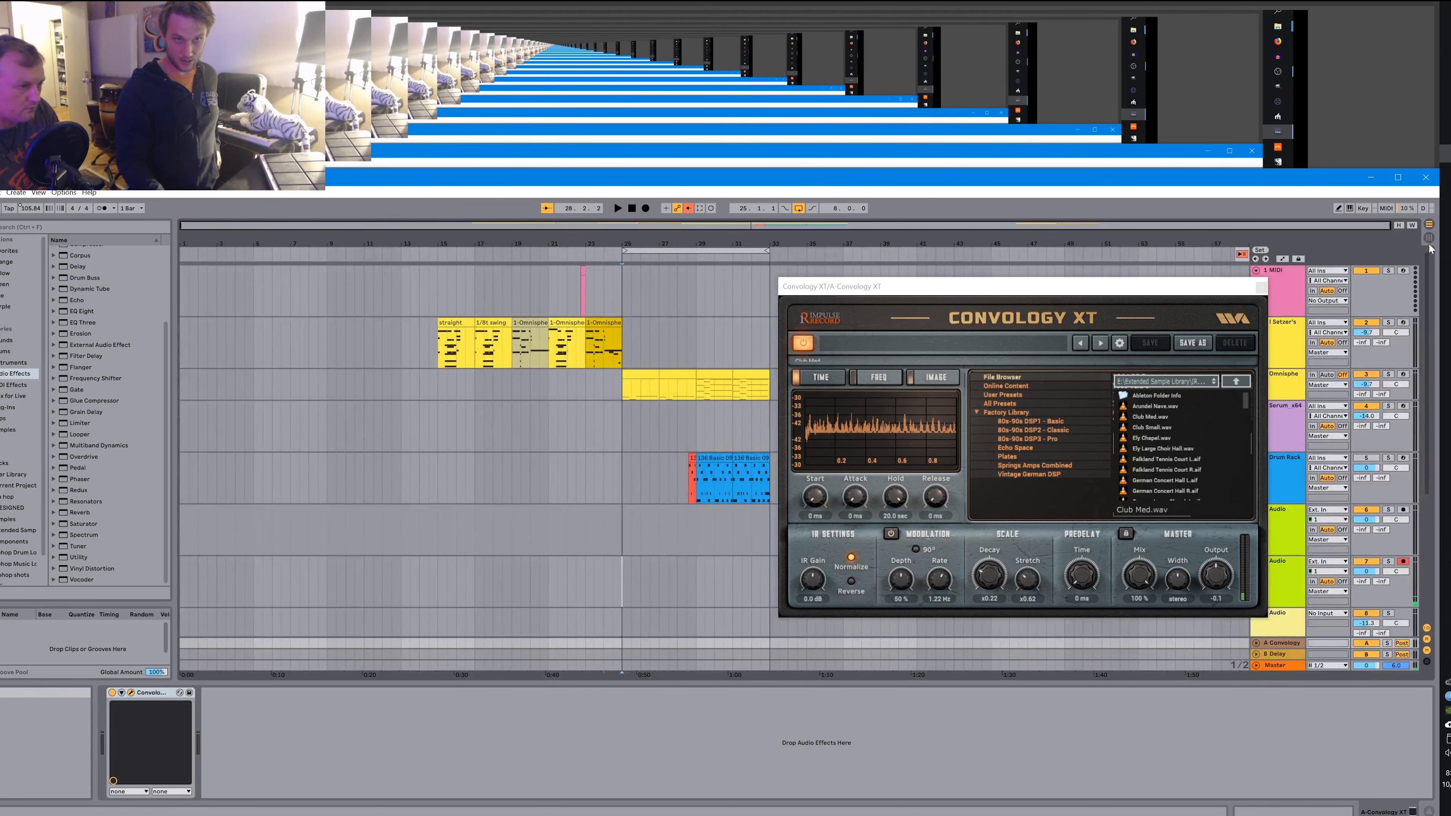
click(1429, 238)
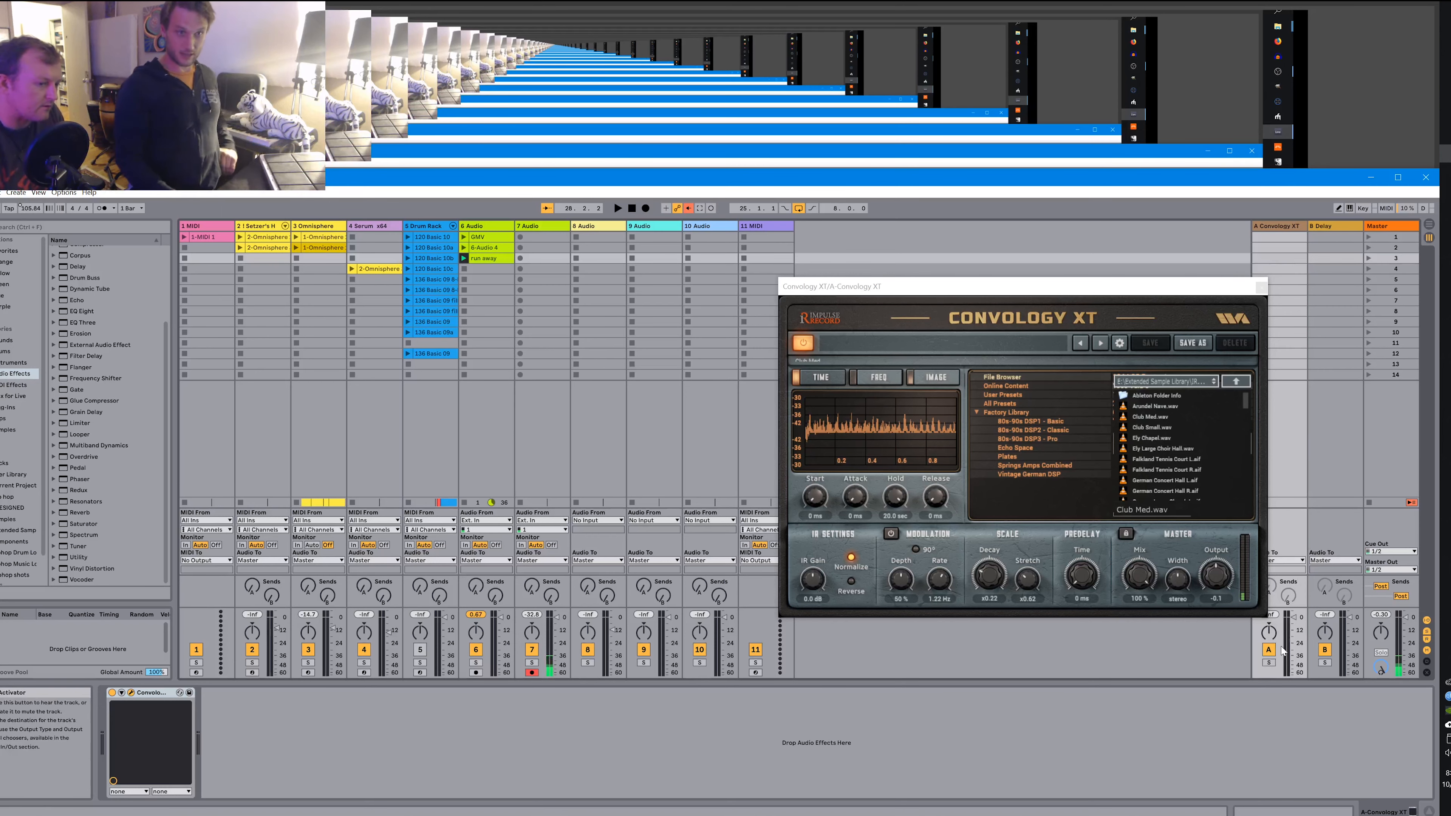
drag(1207, 283, 1151, 291)
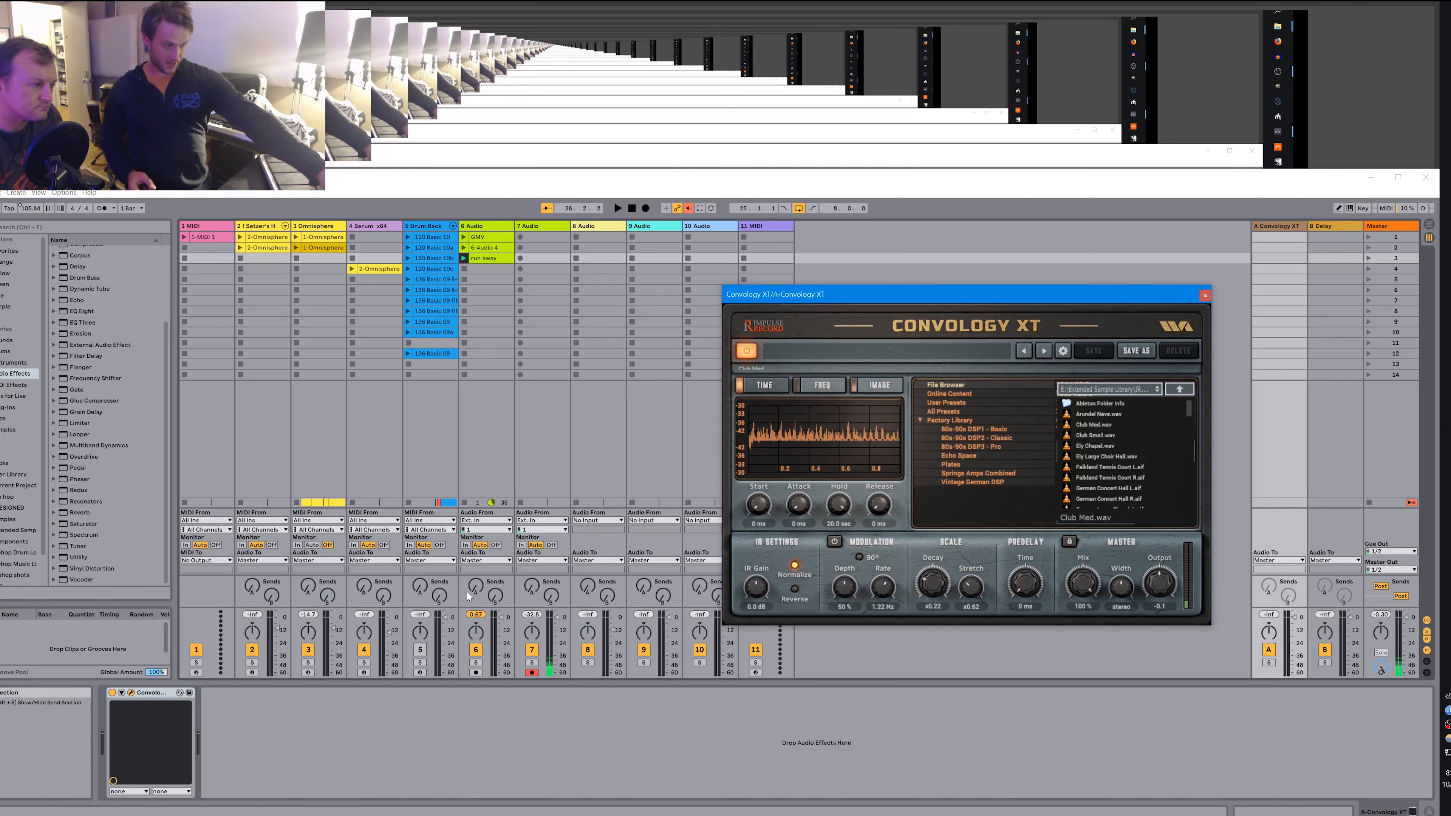
drag(475, 594, 474, 587)
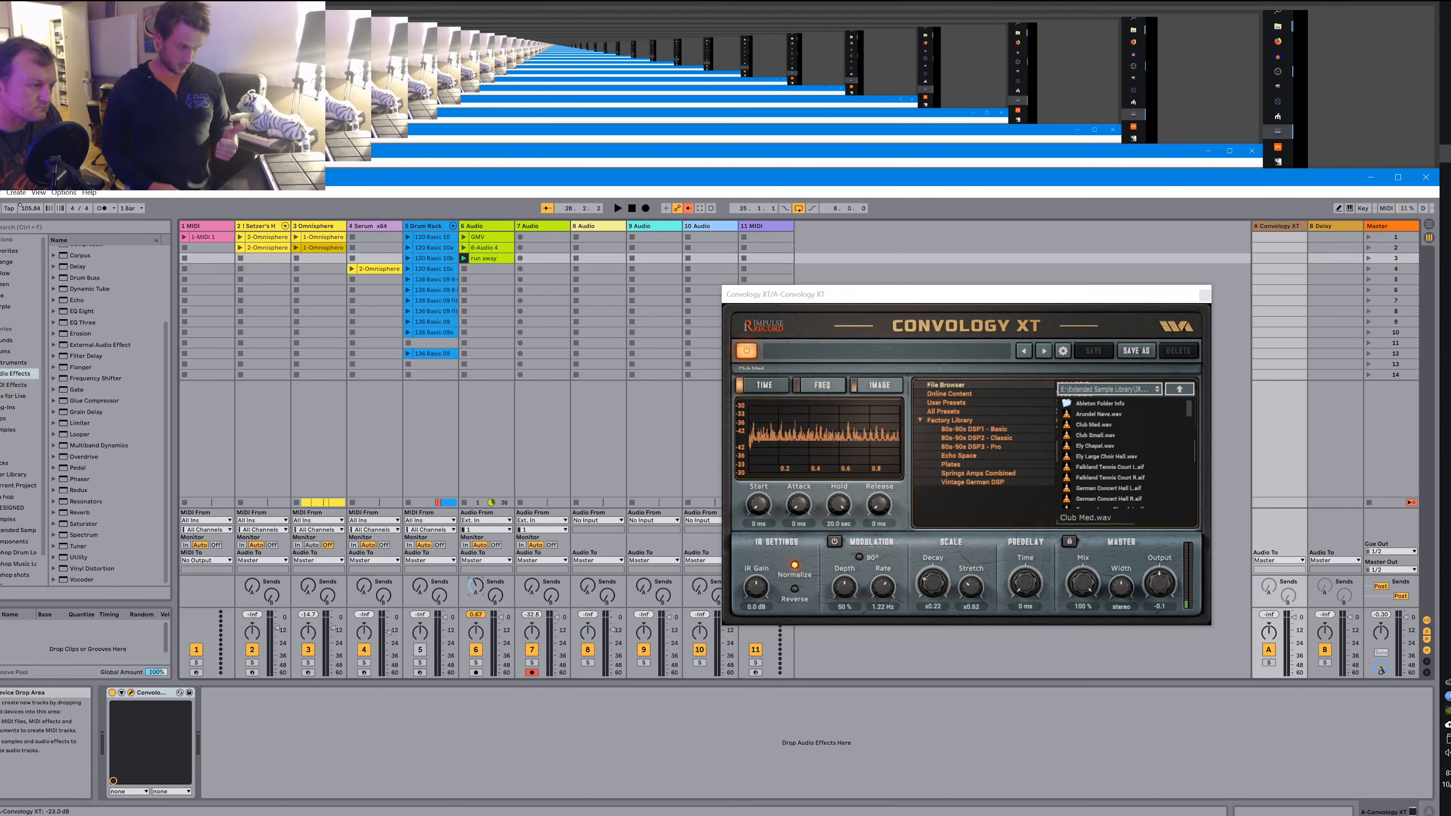
key(space)
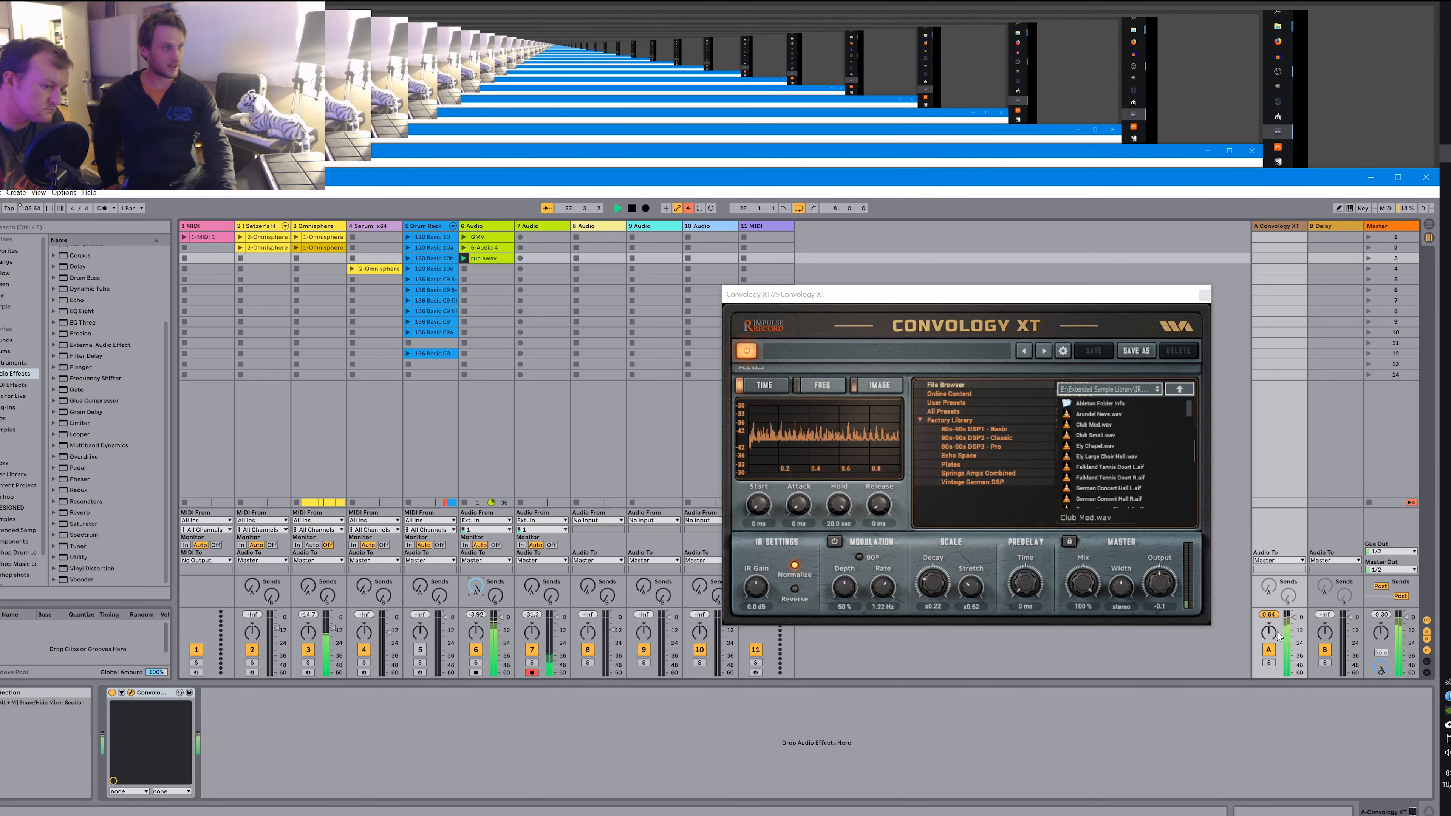
drag(1269, 633, 1268, 683)
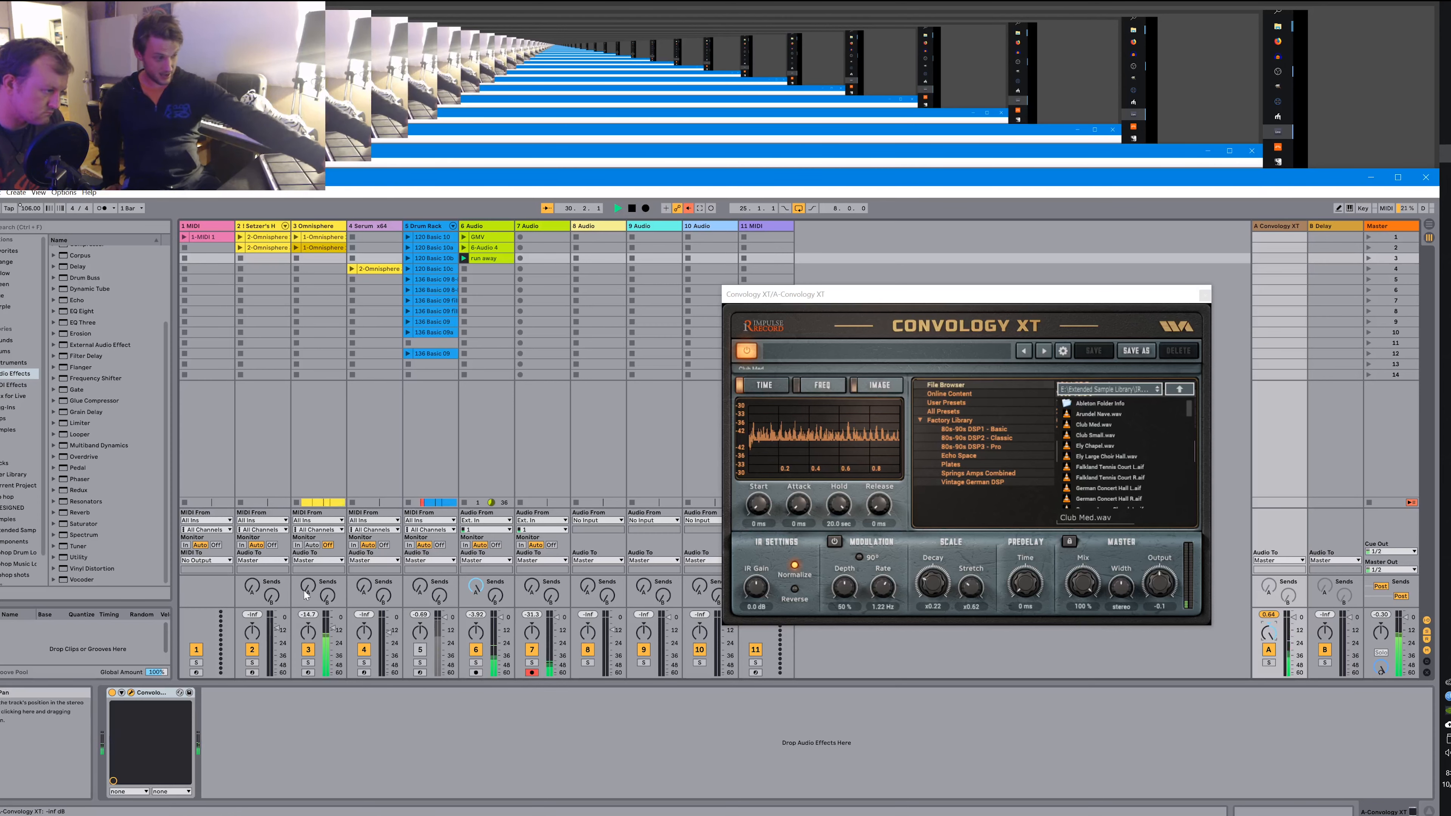
Raise the 3 Omnisphere track's send to return A and play the mix through once before stopping playback.
drag(308, 586, 308, 503)
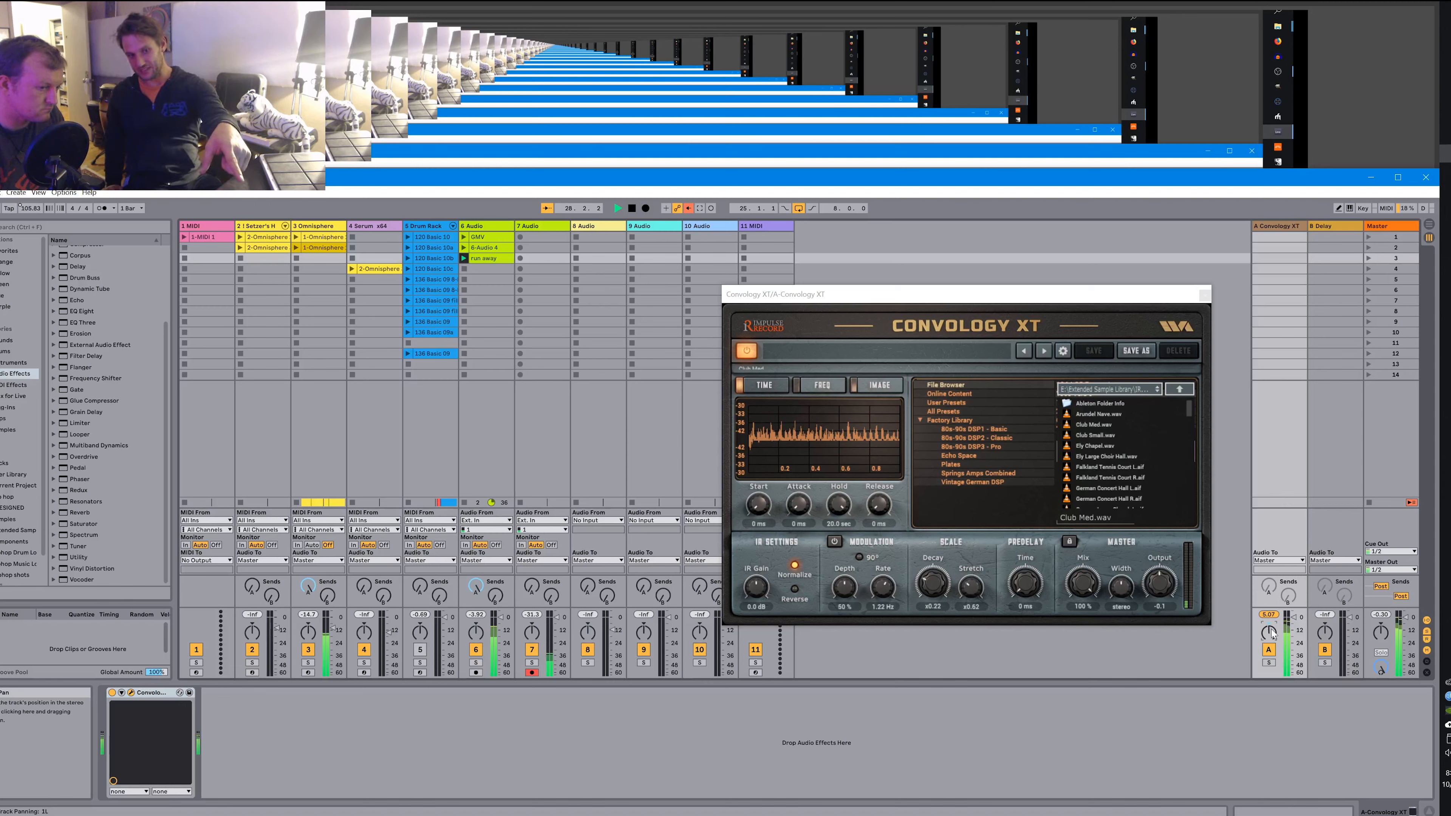
click(628, 209)
click(619, 210)
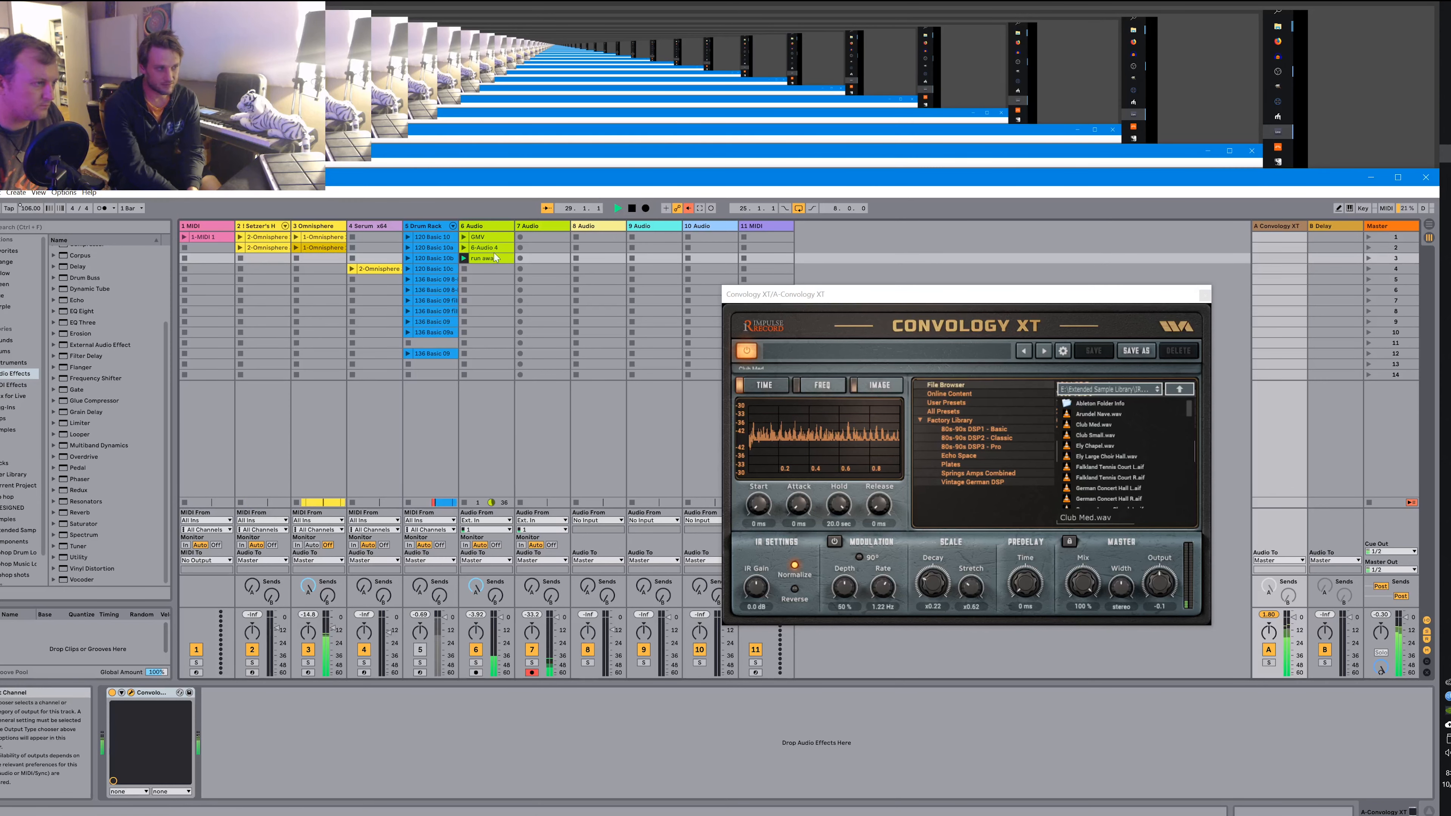
click(633, 209)
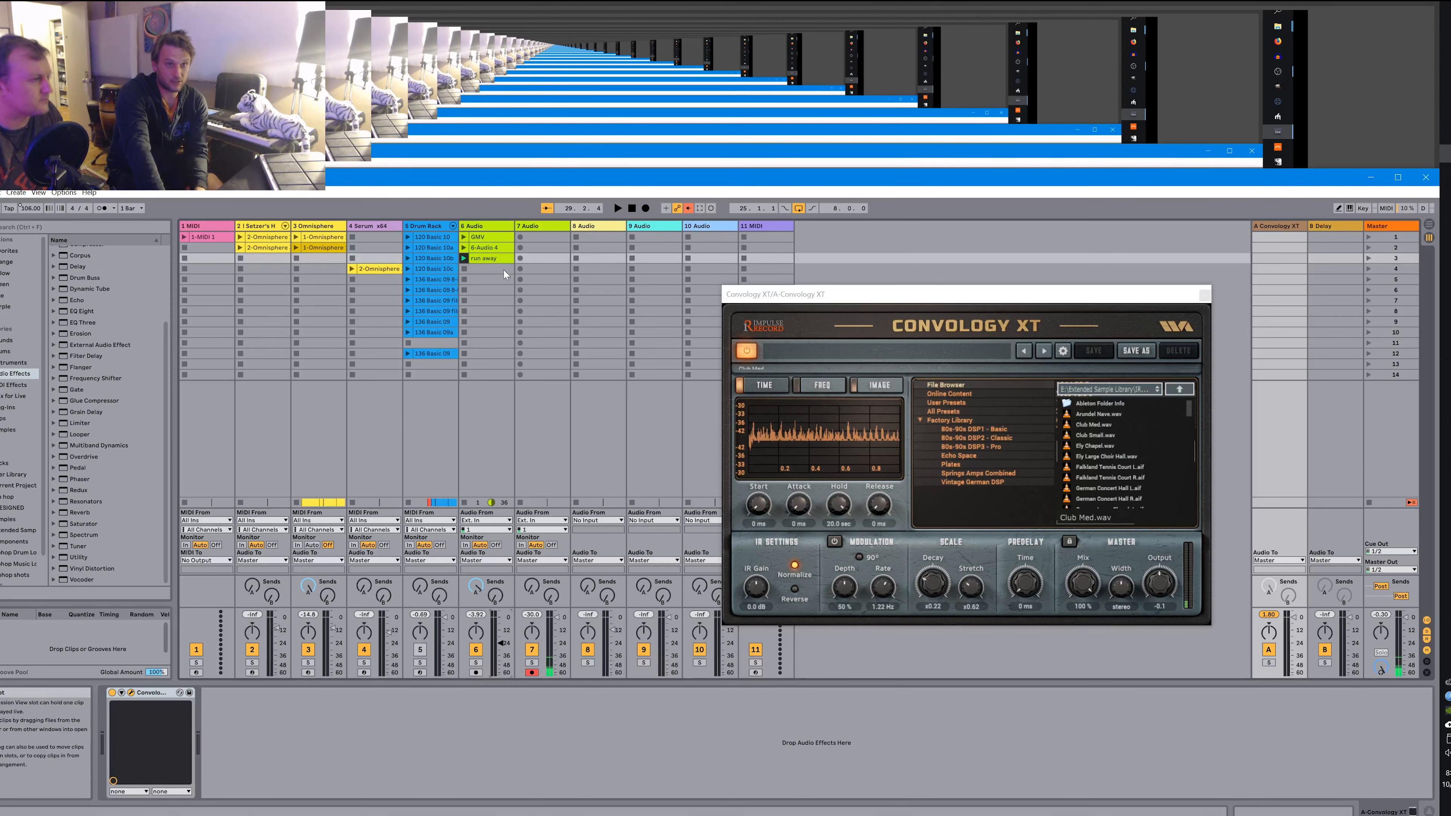
right_click(480, 260)
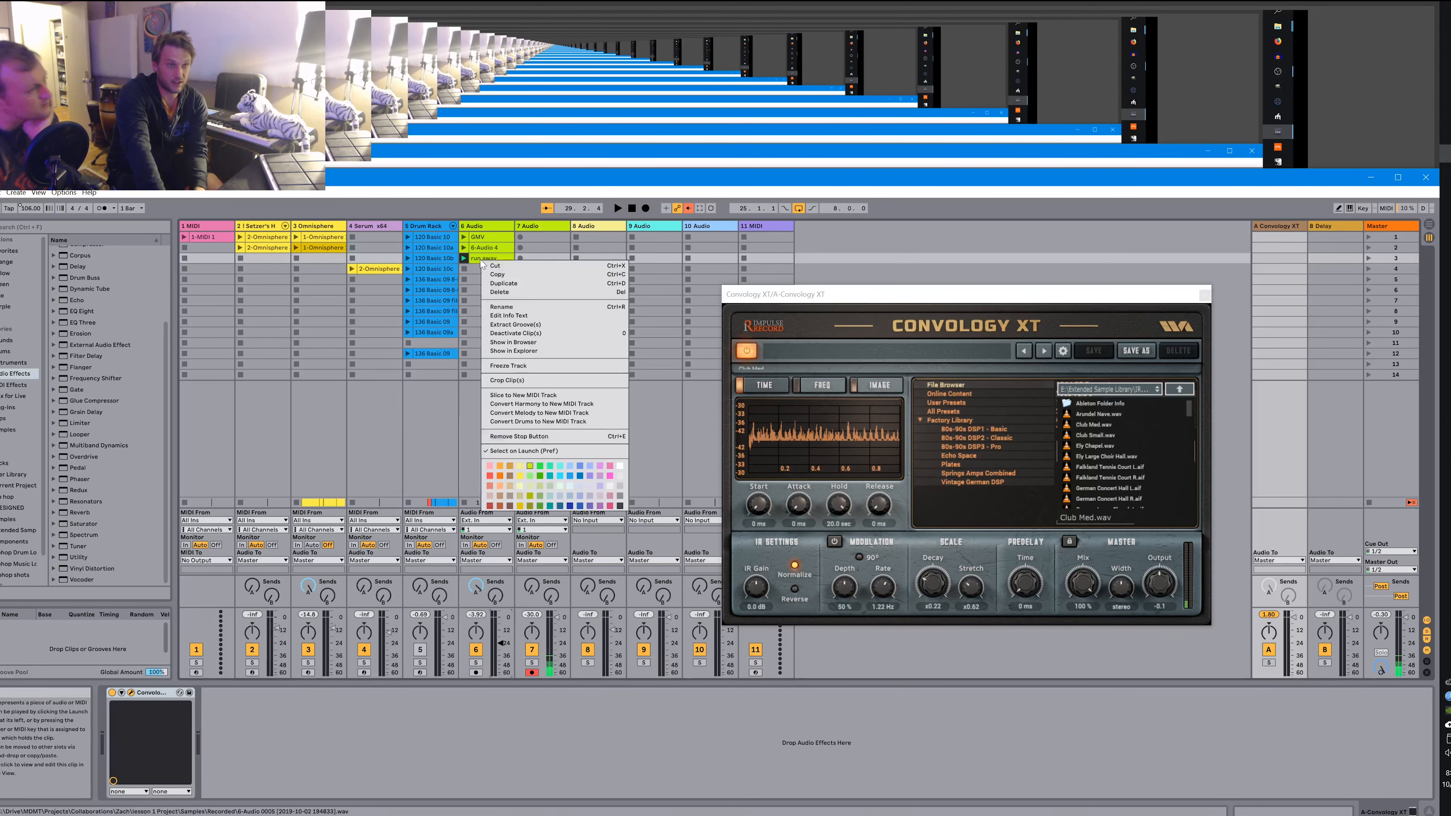
click(517, 305)
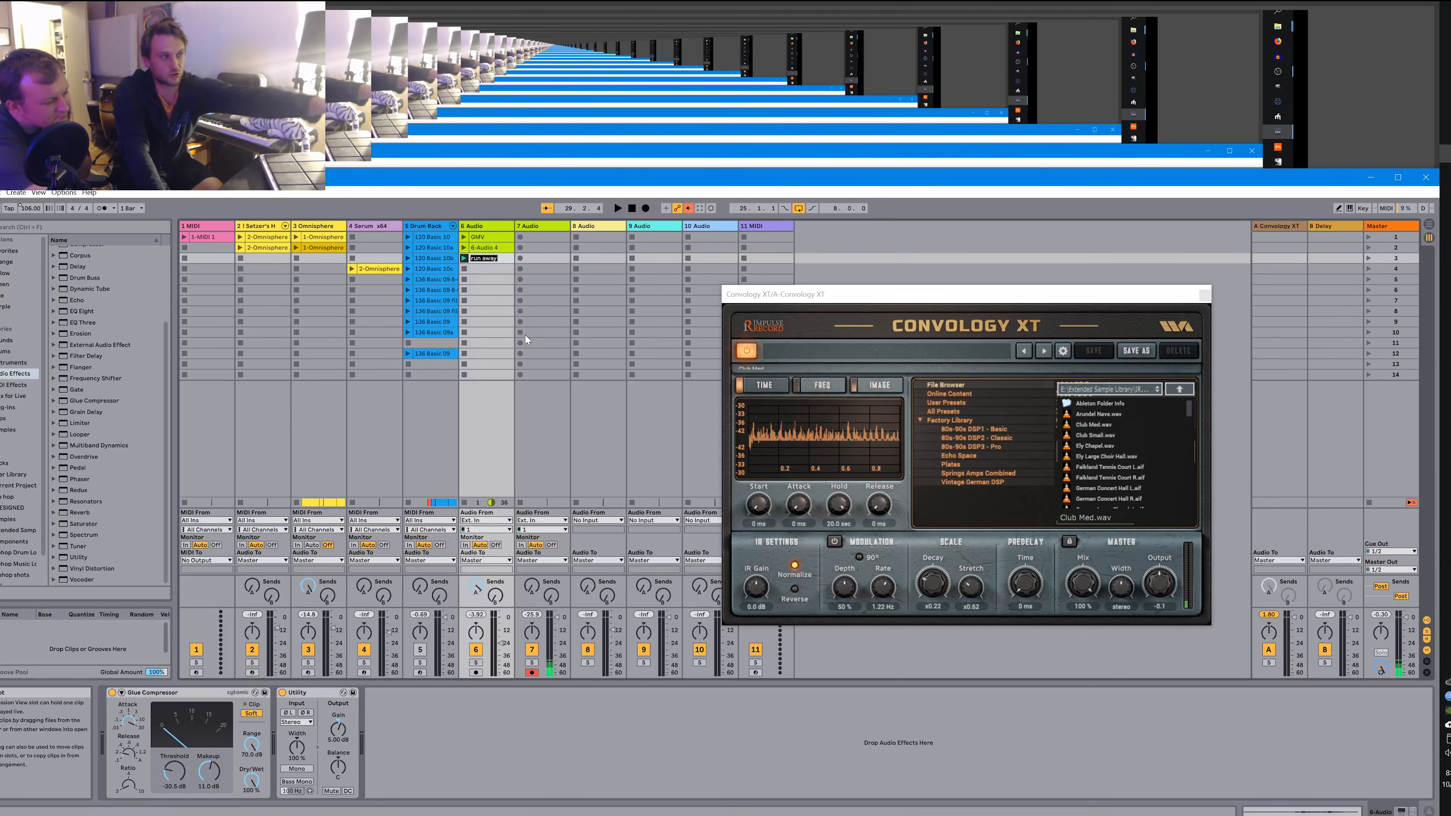
text(voc)
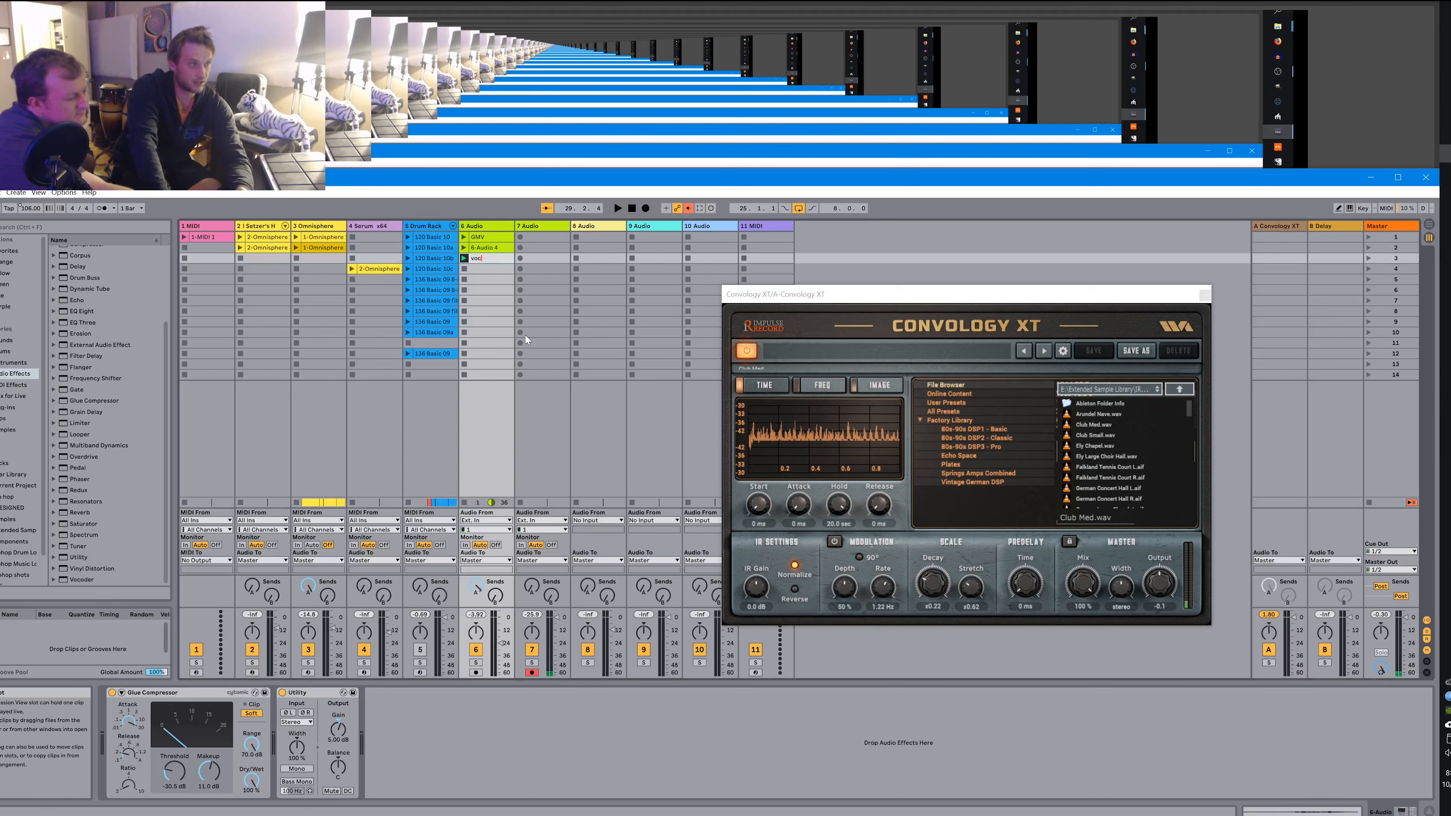
text(al)
key(Escape)
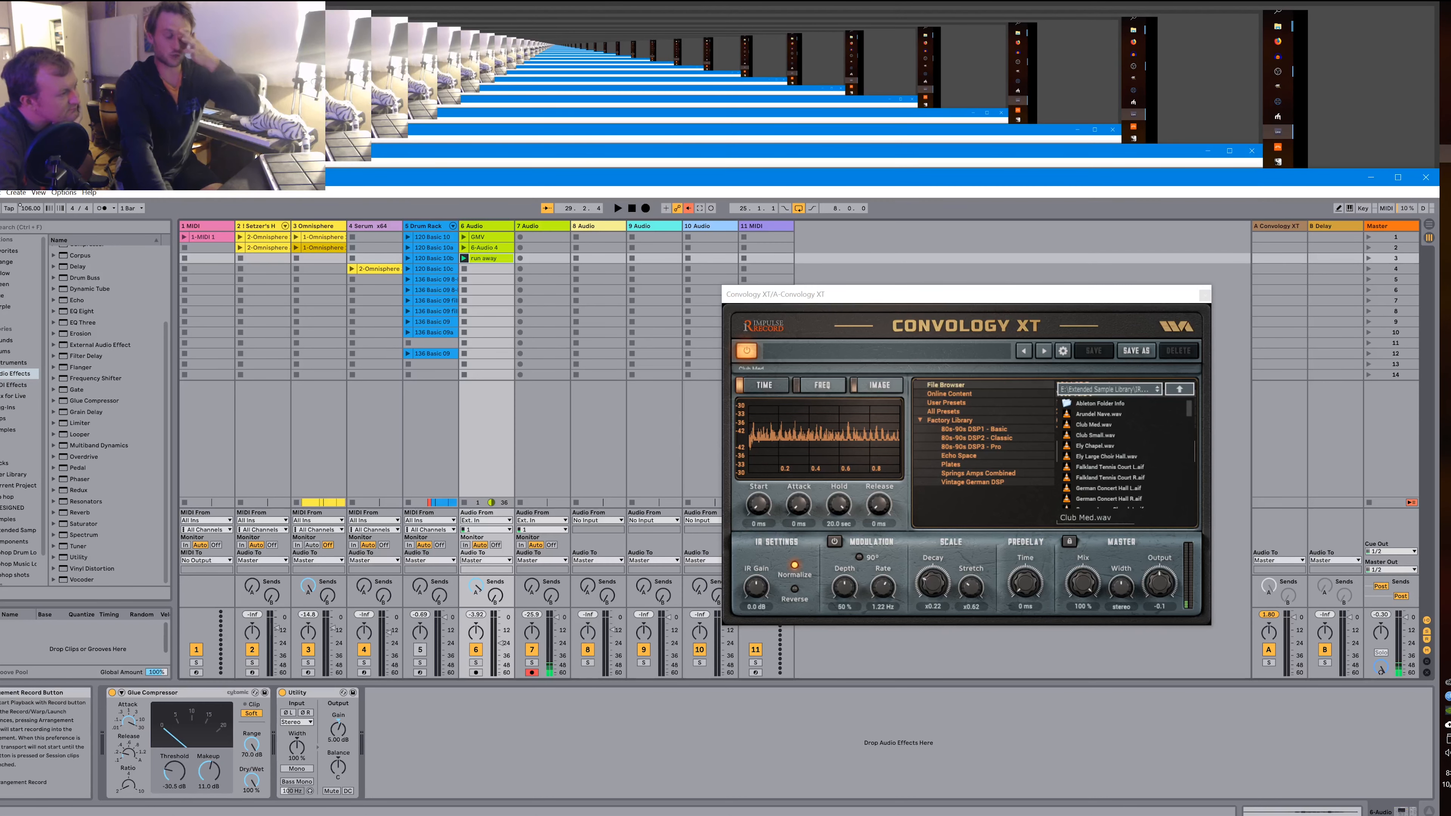
Rename audio track 6 as vocals.
right_click(507, 231)
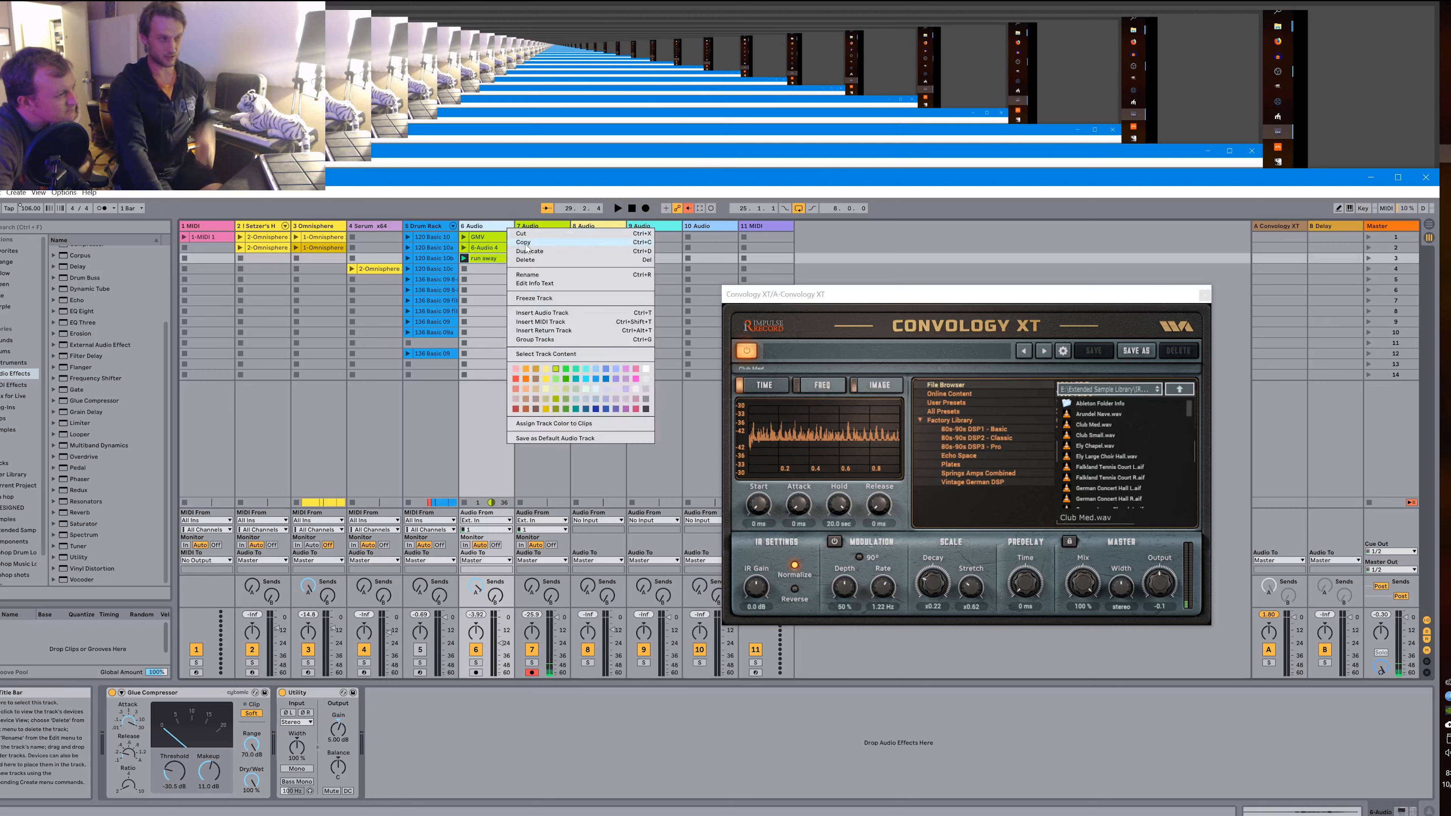
click(532, 273)
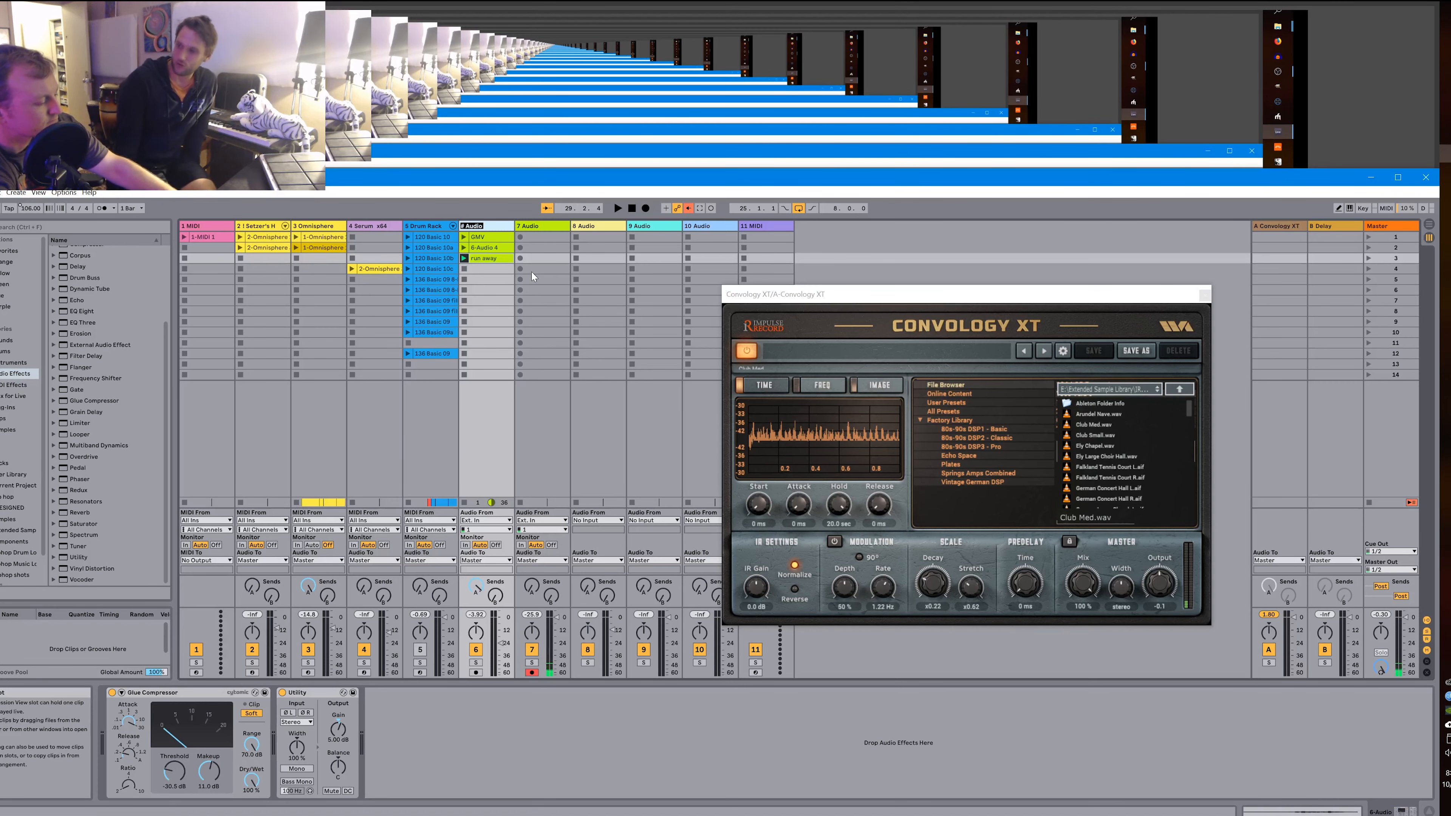
text(vocals)
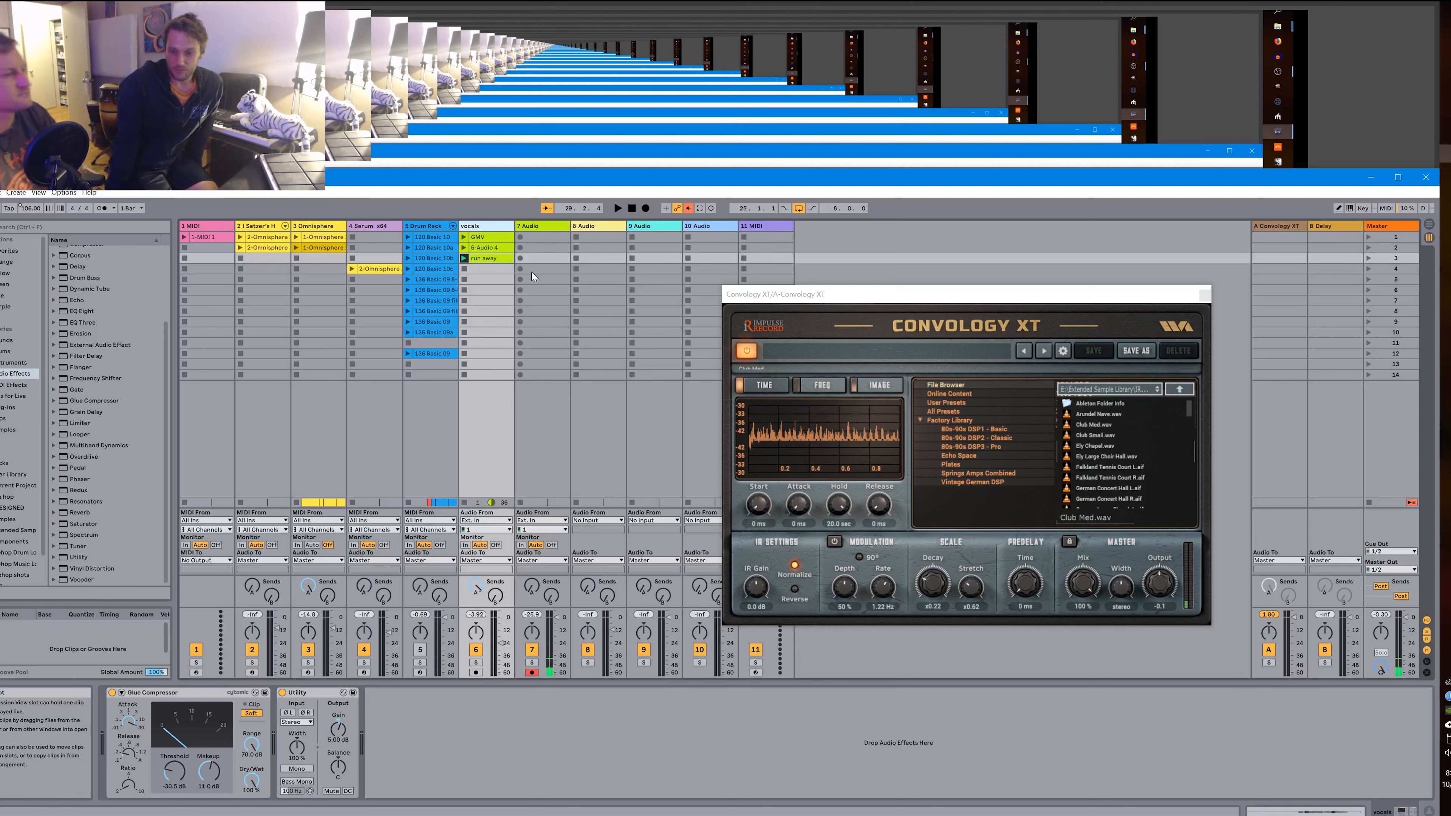
Color the vocals track black and assign the track color to its clips.
right_click(501, 226)
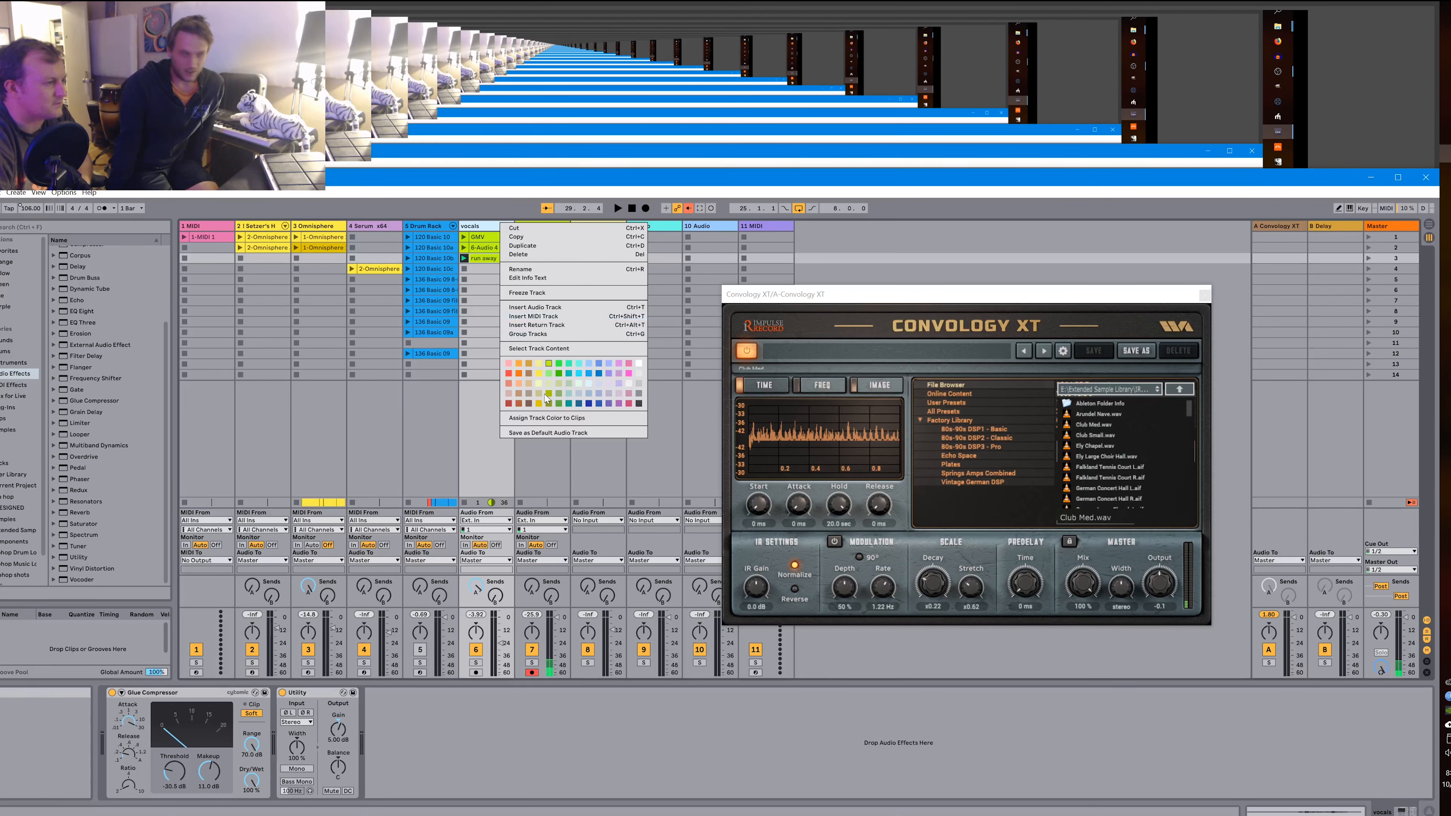
click(638, 404)
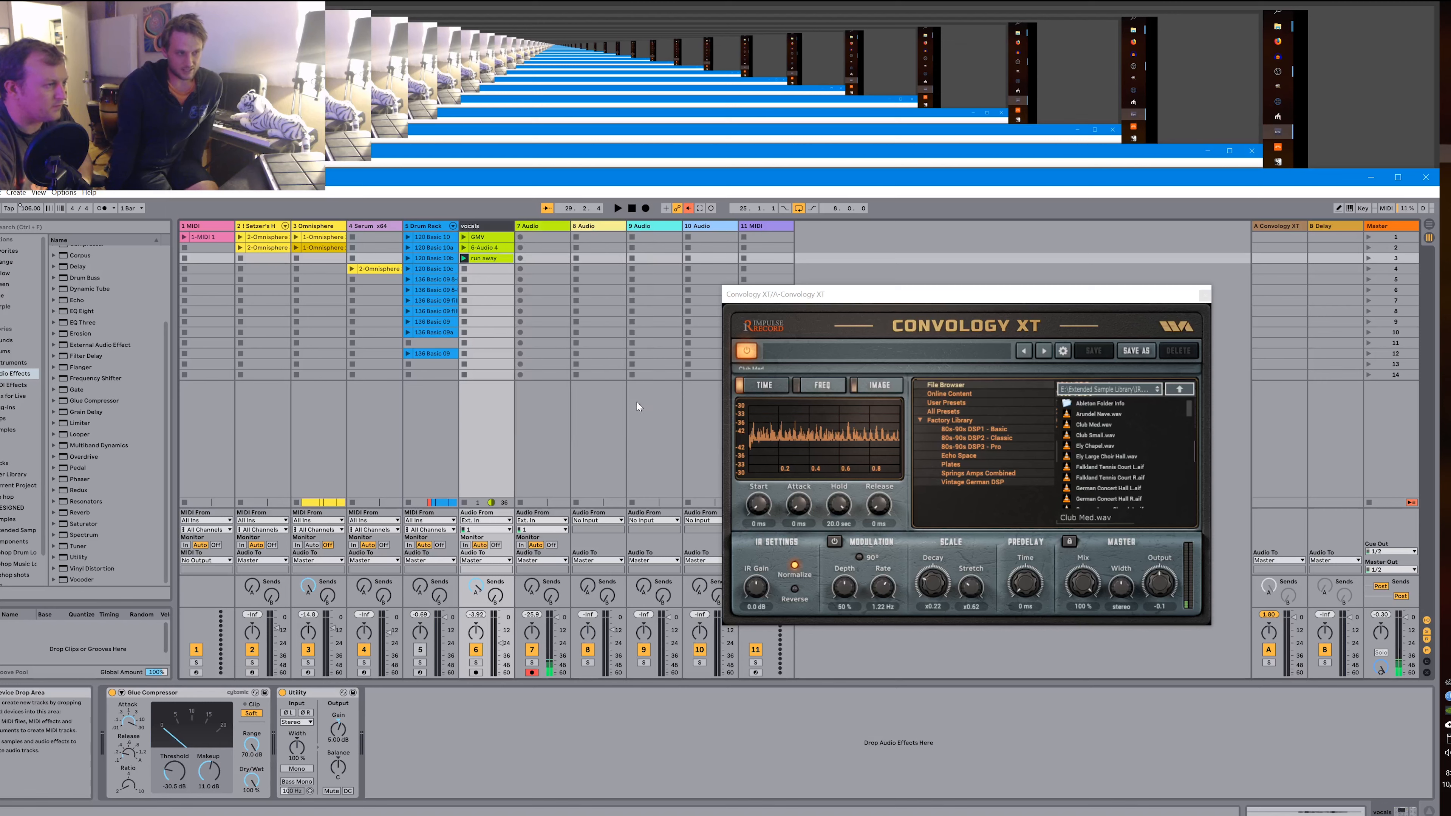
right_click(484, 229)
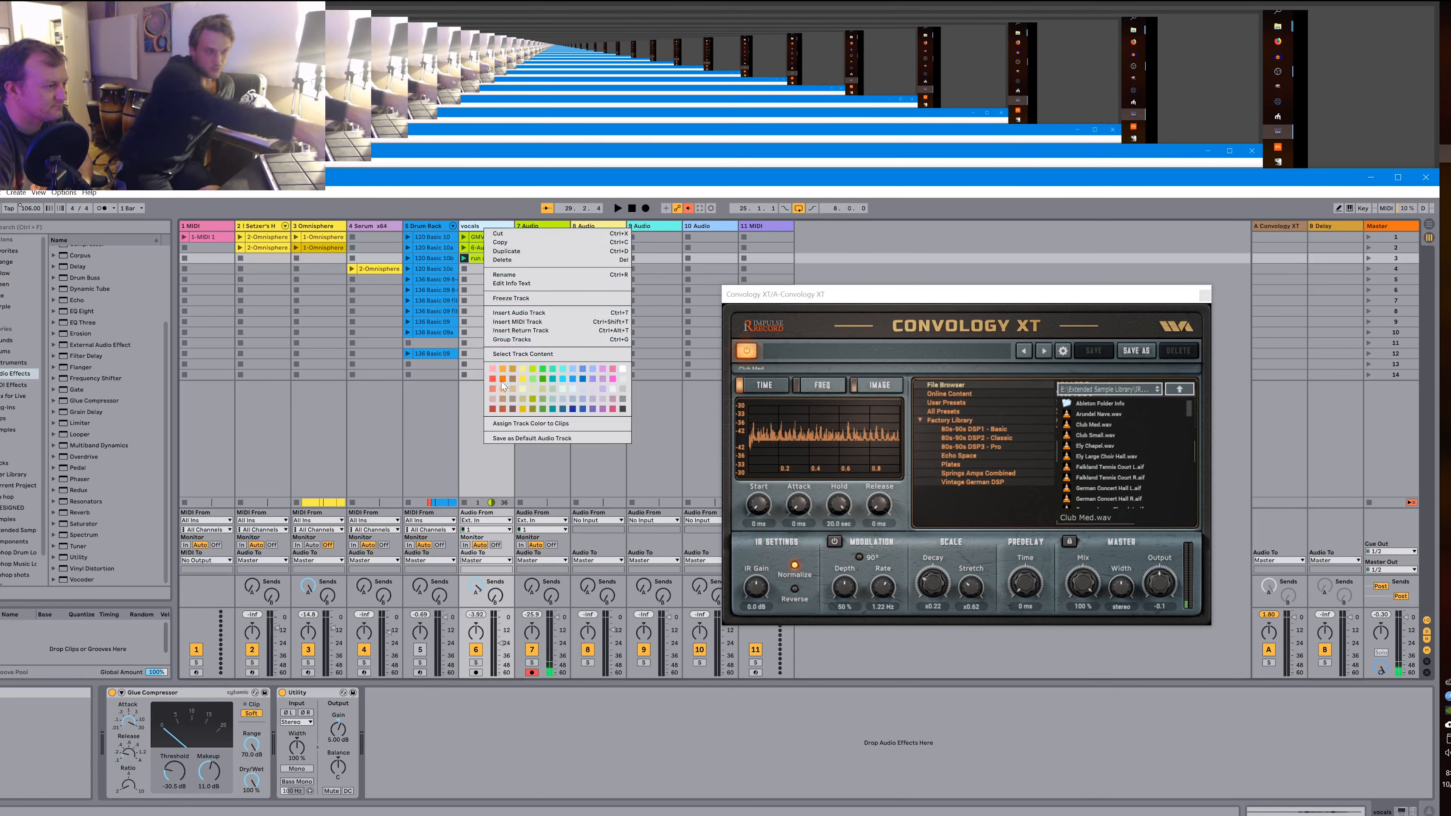
click(500, 423)
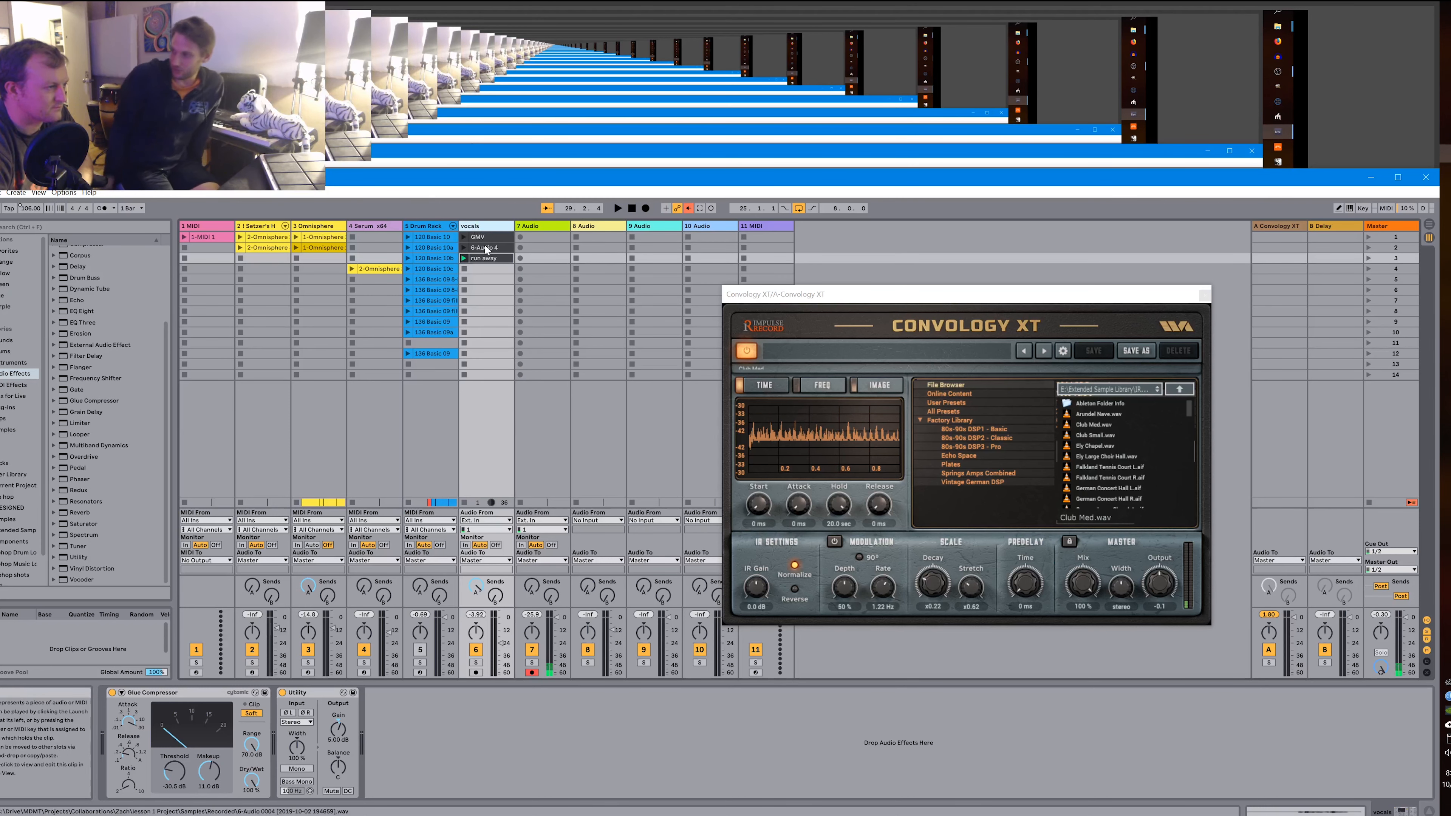
Audition the 6-Audio 4 and GMV clips on the vocals track and view the 6-Audio 4 sample.
click(464, 247)
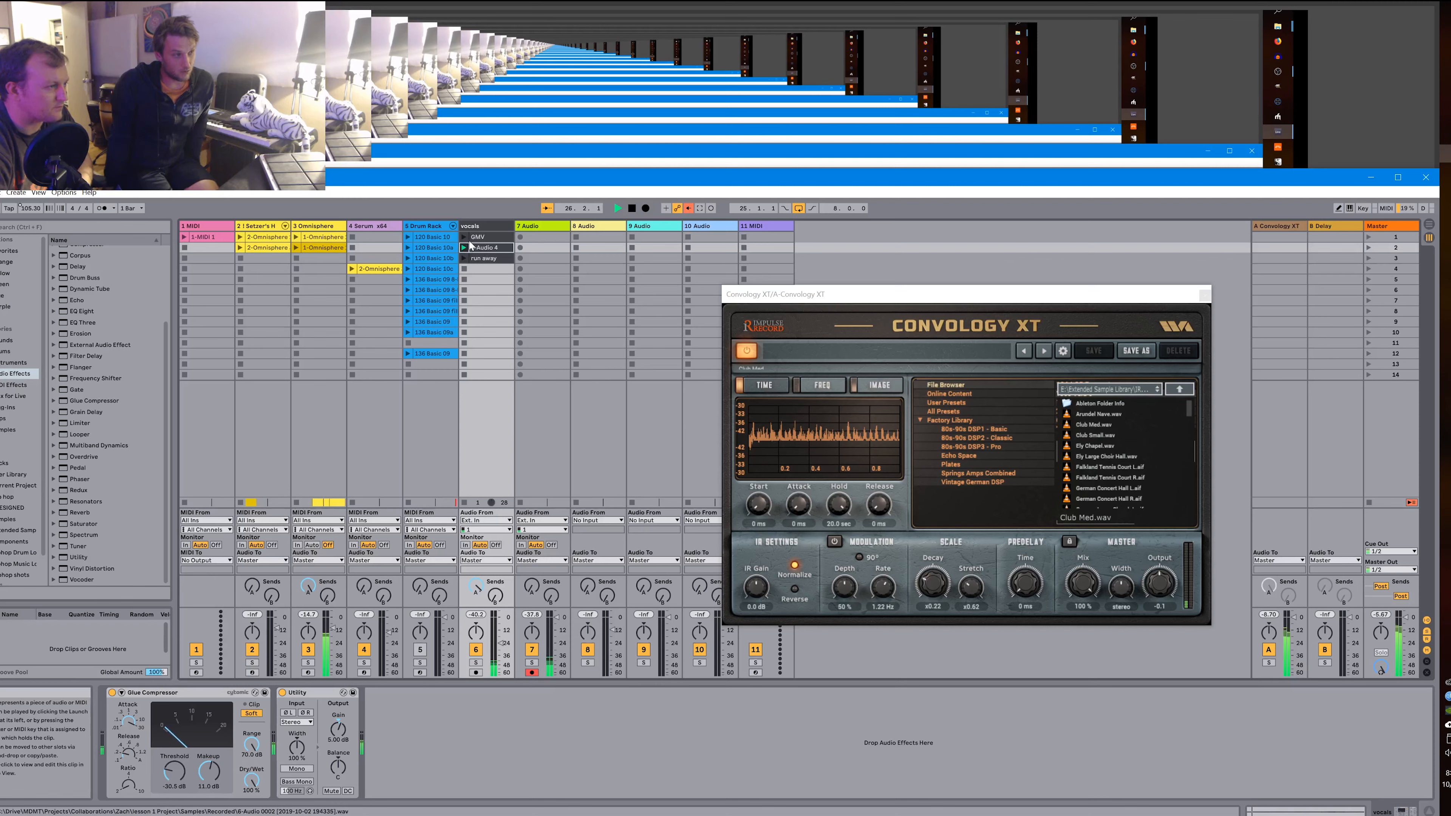
click(463, 236)
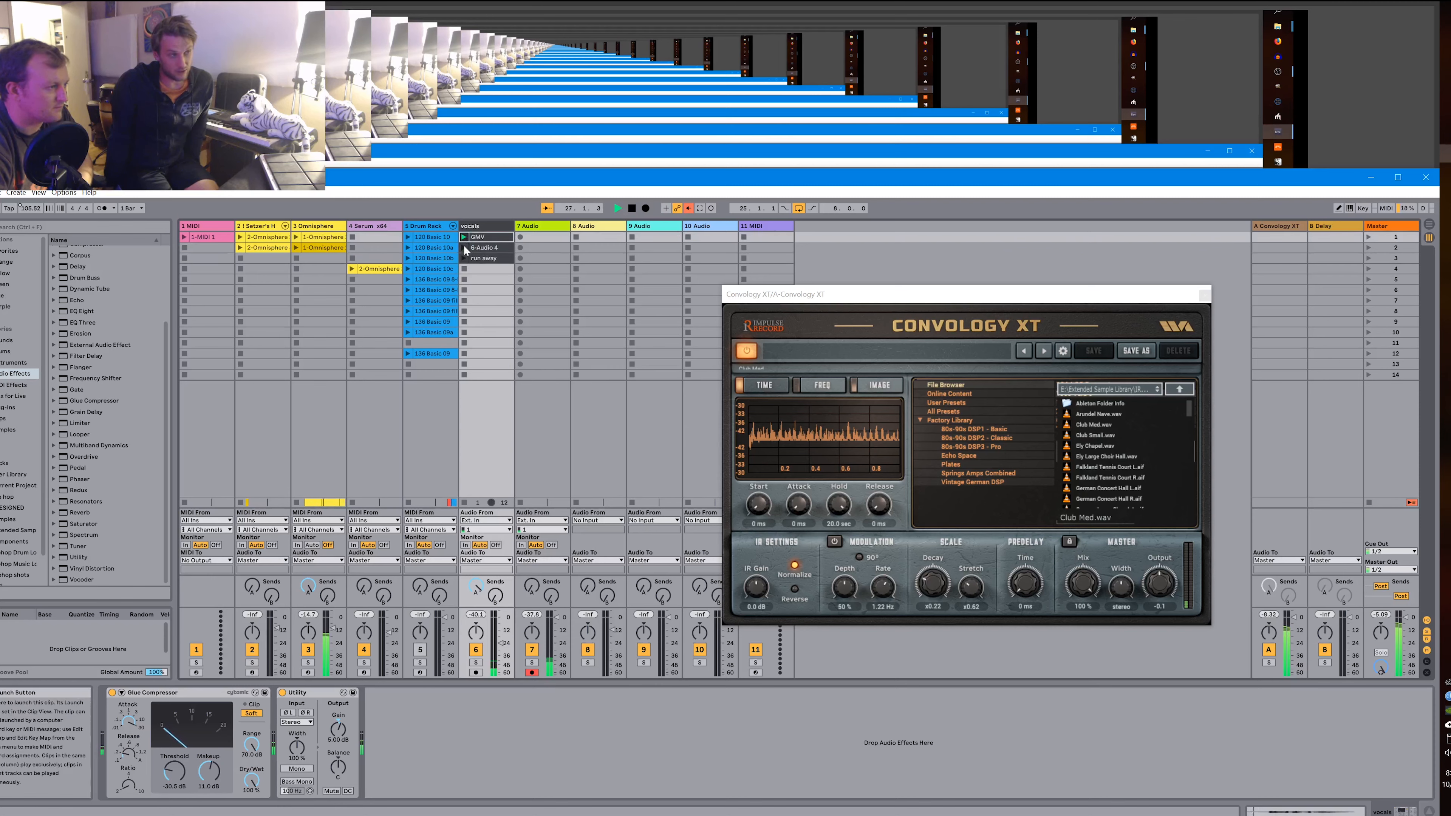
click(464, 248)
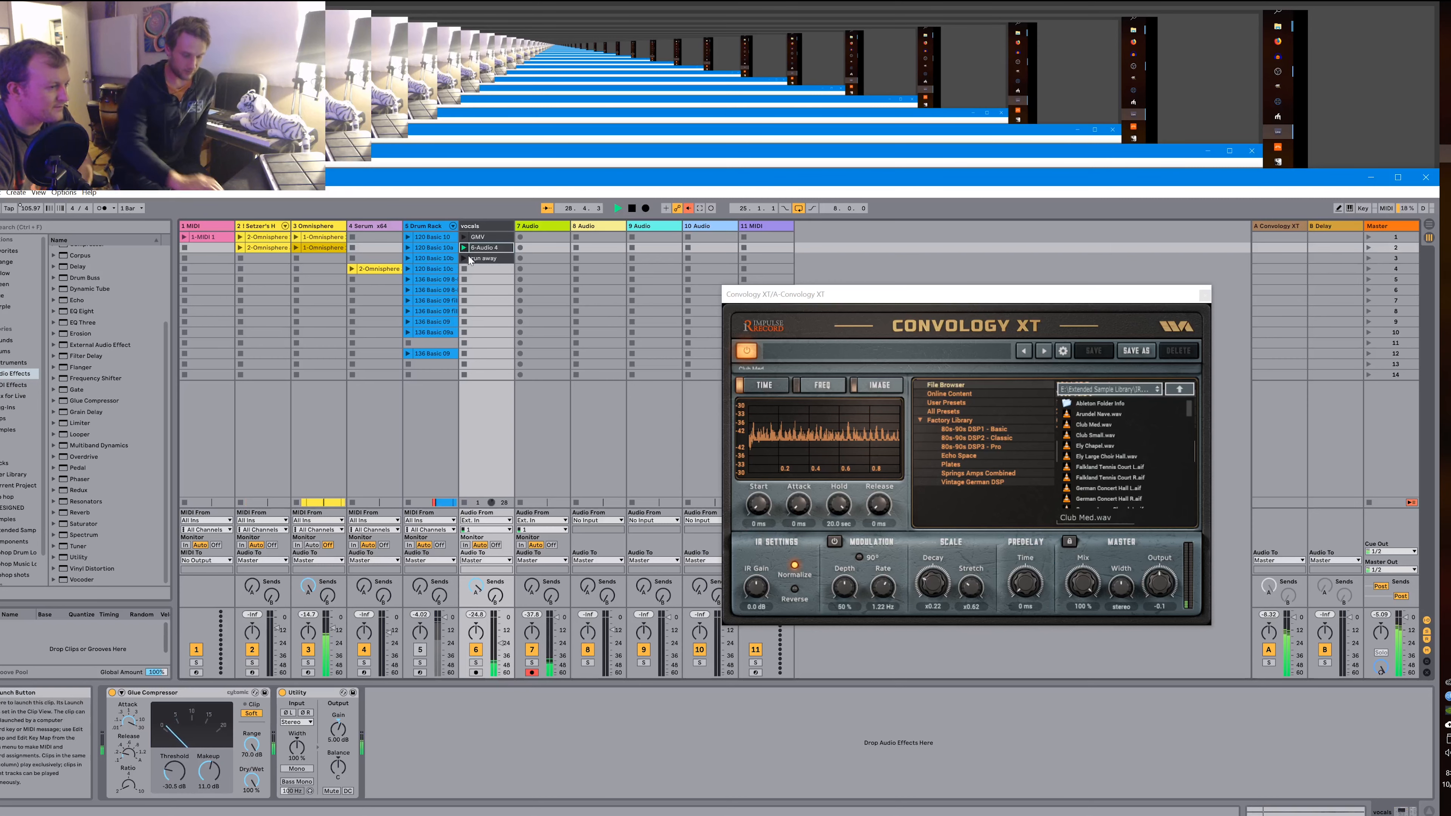
click(480, 249)
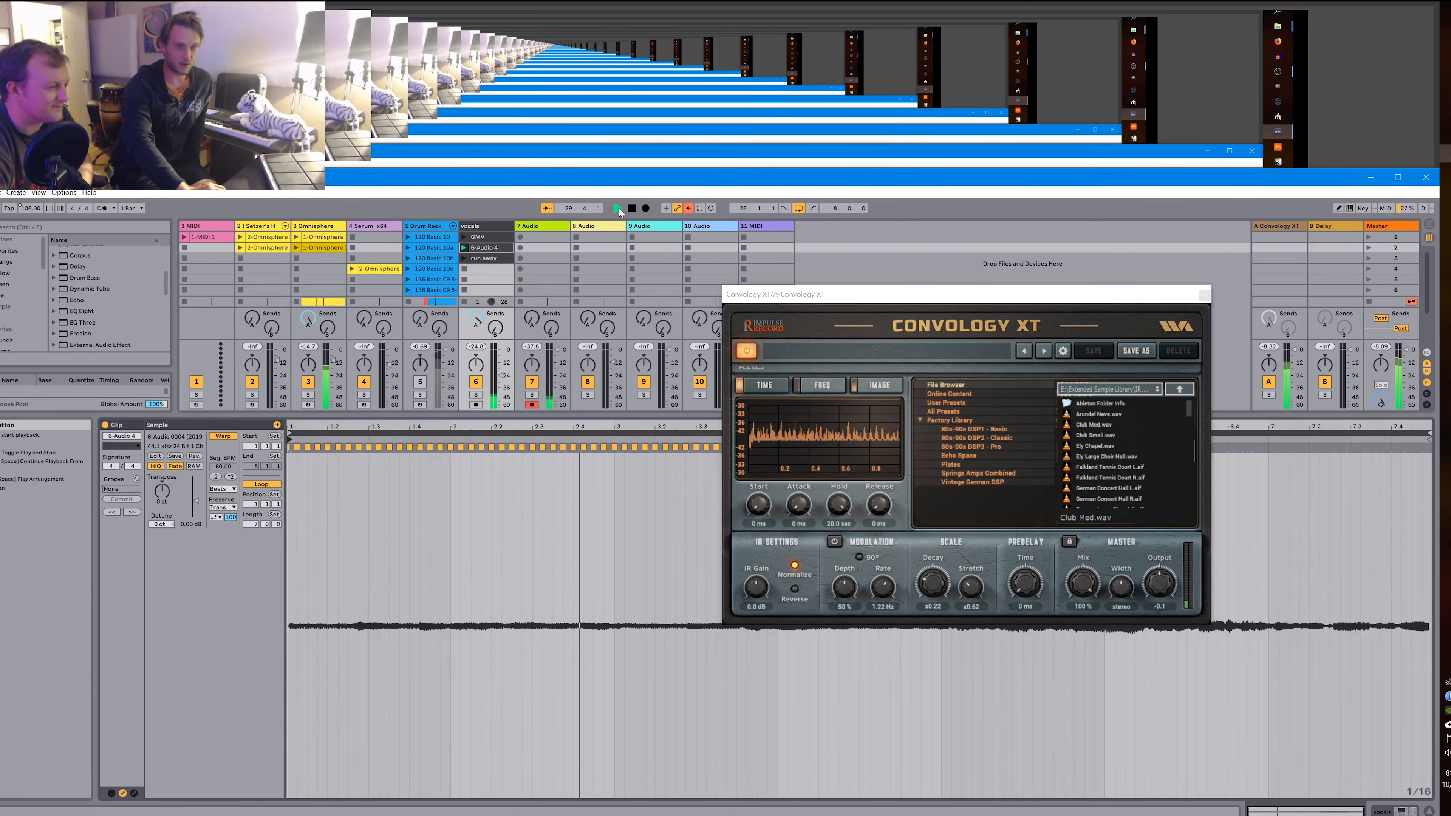
key(shift+Tab)
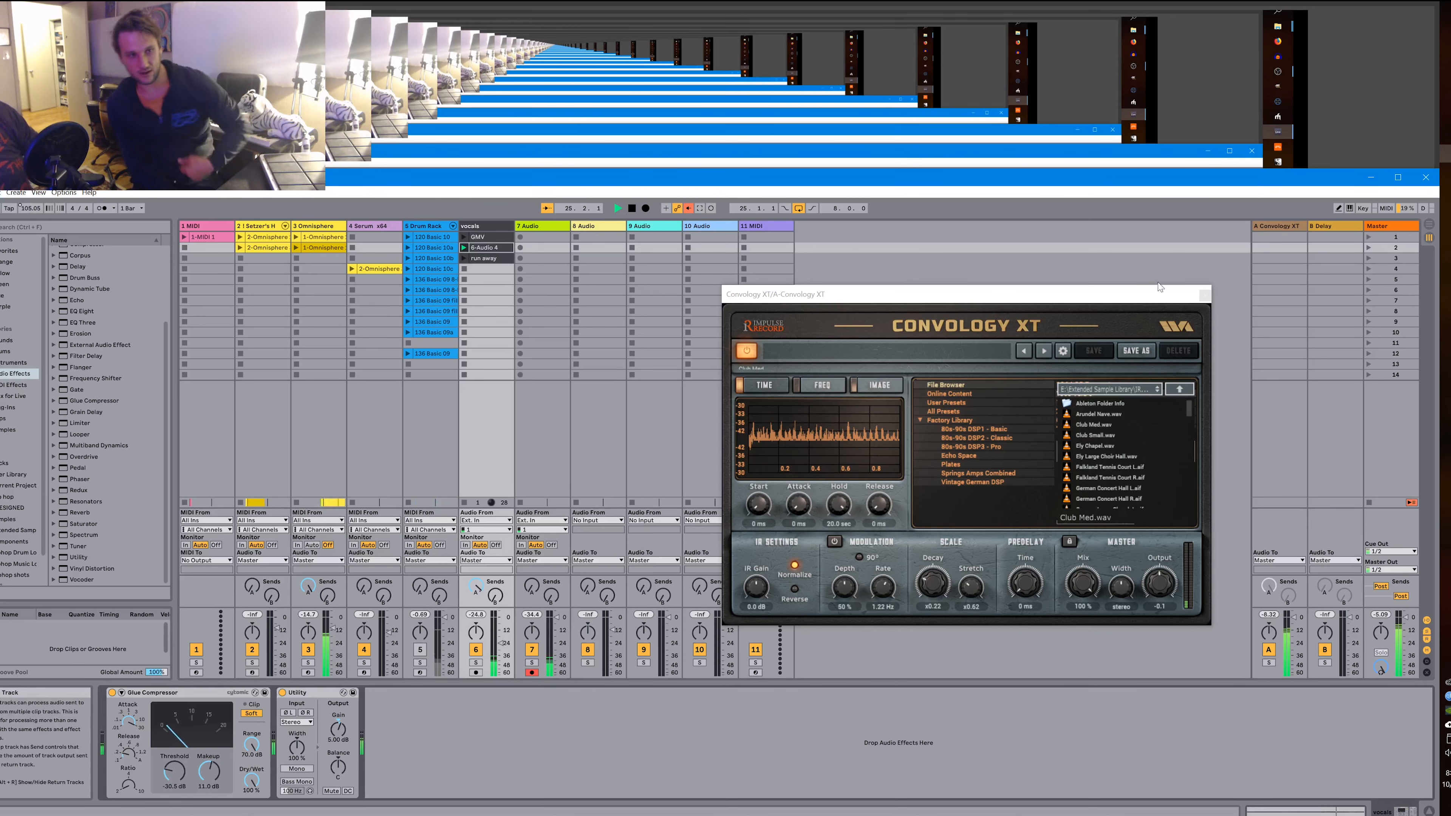
Close the Convology XT window and stop playback.
click(1206, 296)
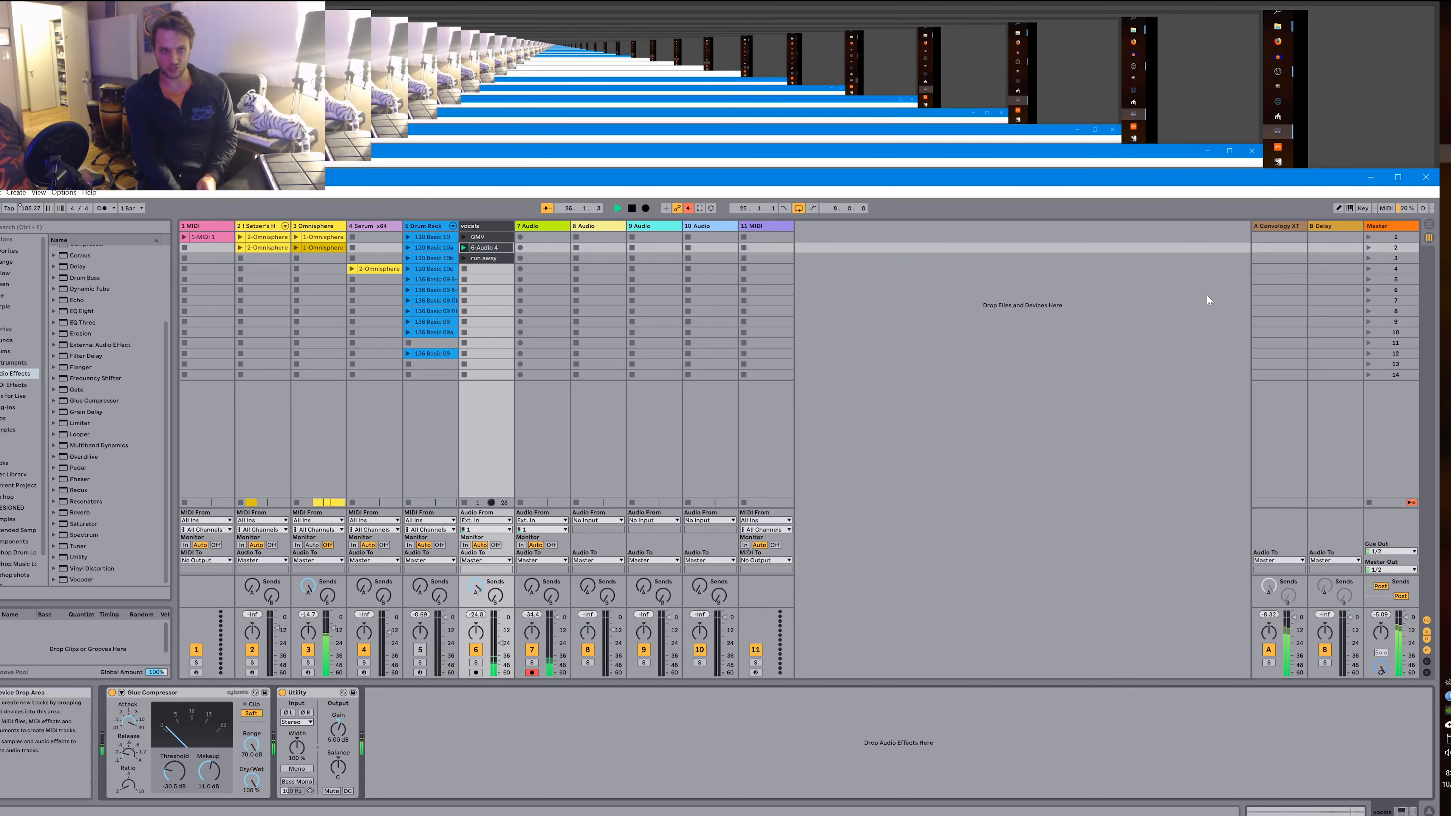
click(633, 208)
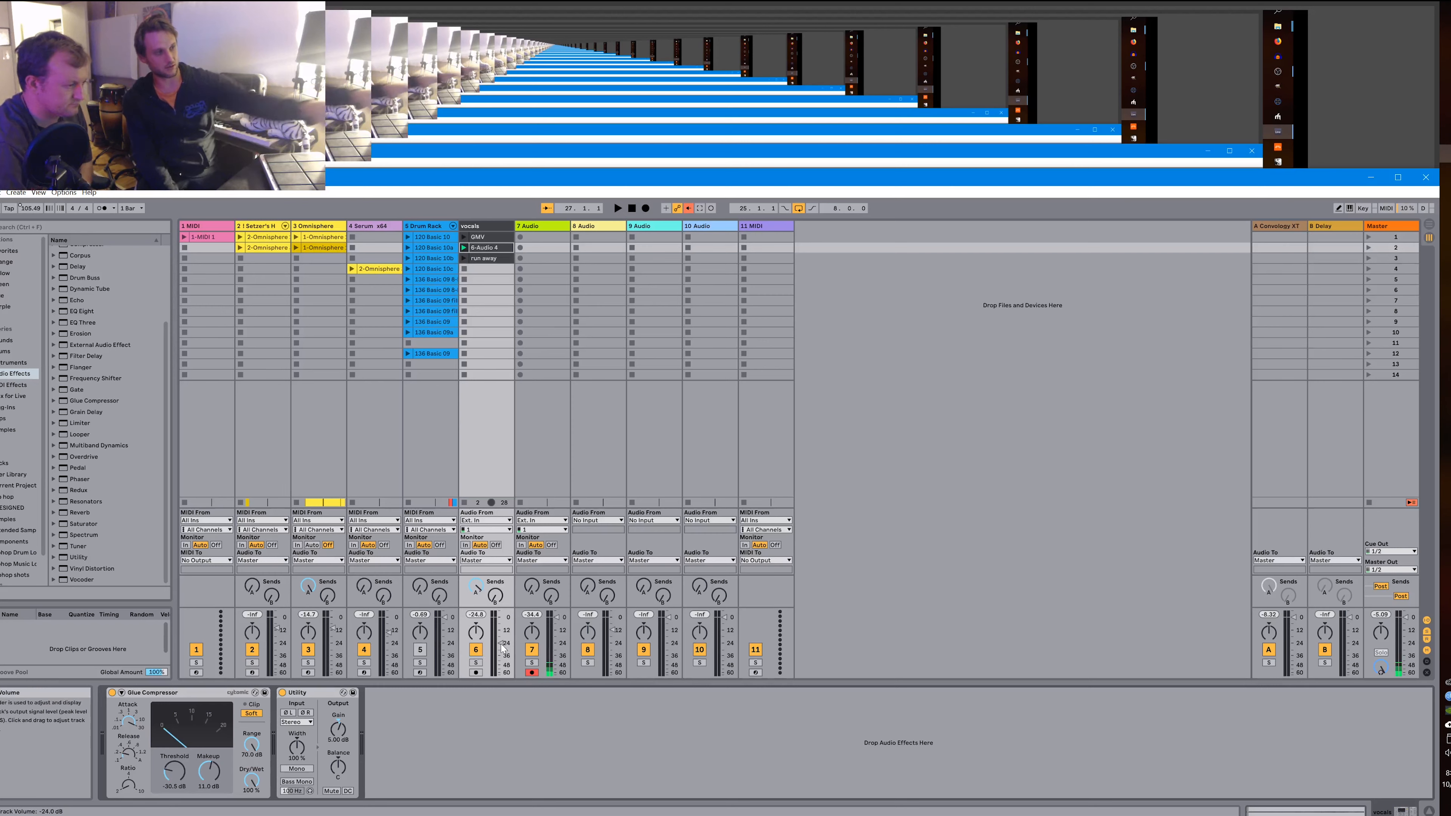
Launch the run away clip and fine-tune the vocals track's volume against the mix during playback.
click(463, 258)
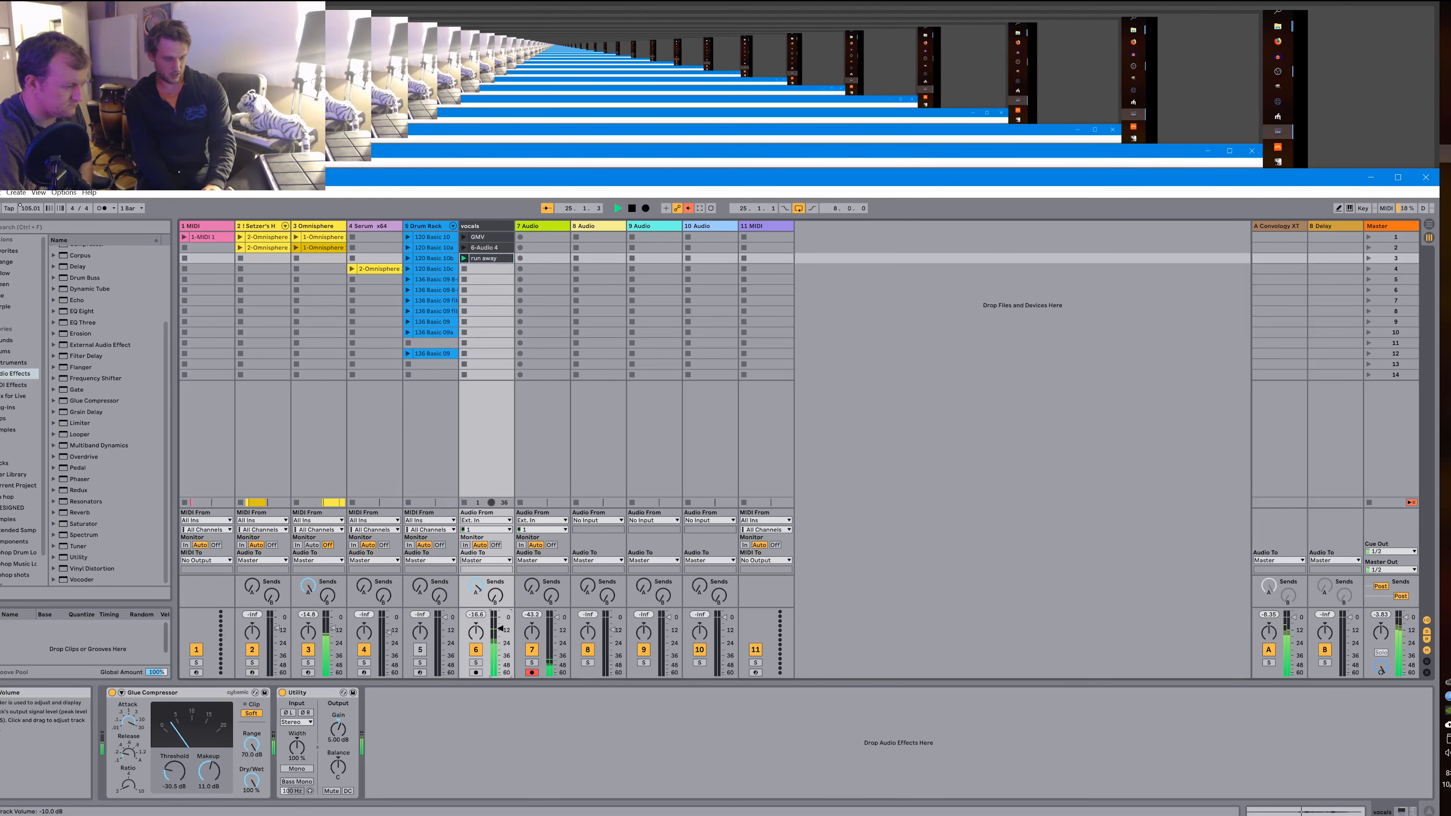
drag(500, 627, 500, 629)
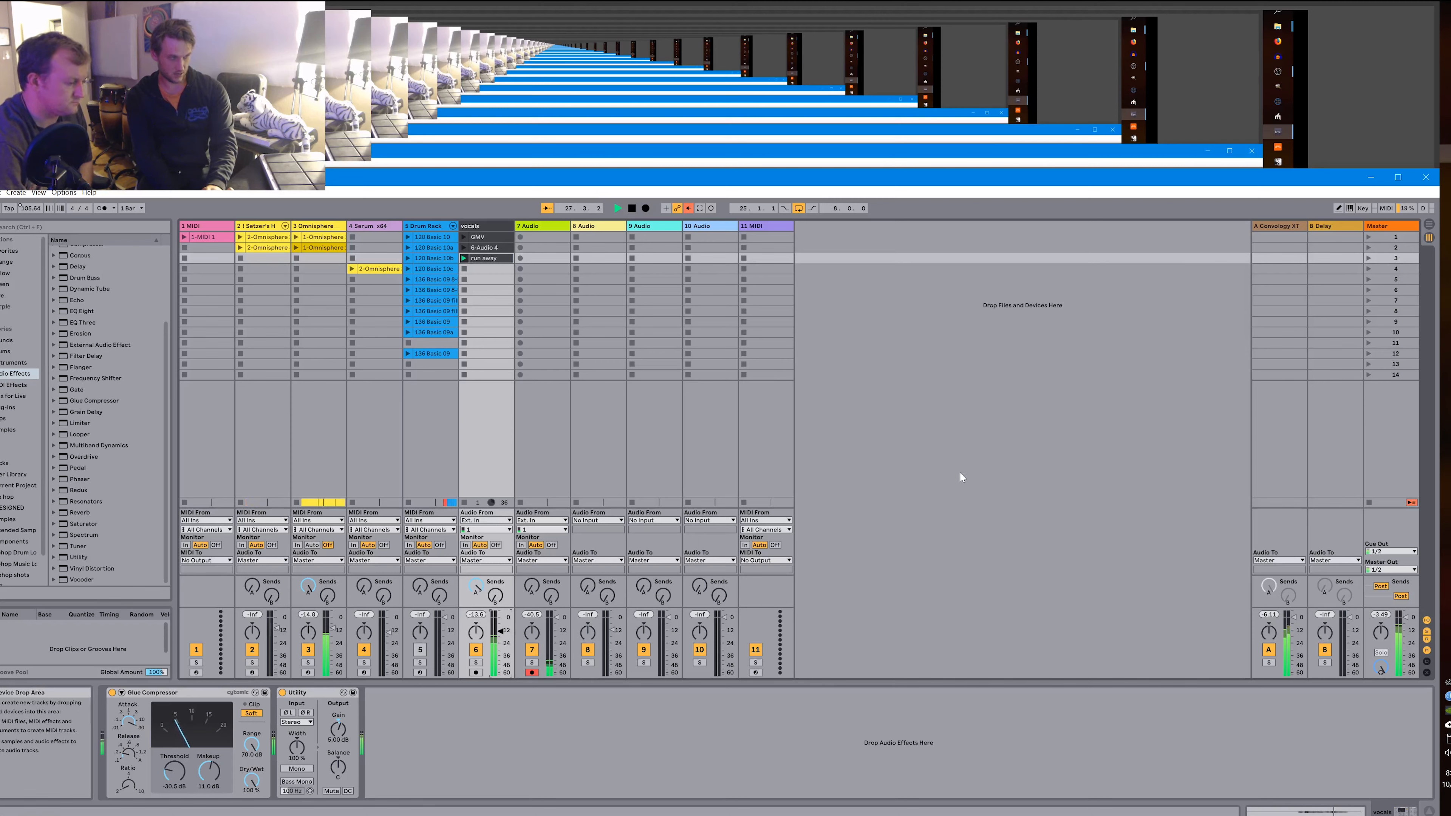
drag(501, 631, 500, 625)
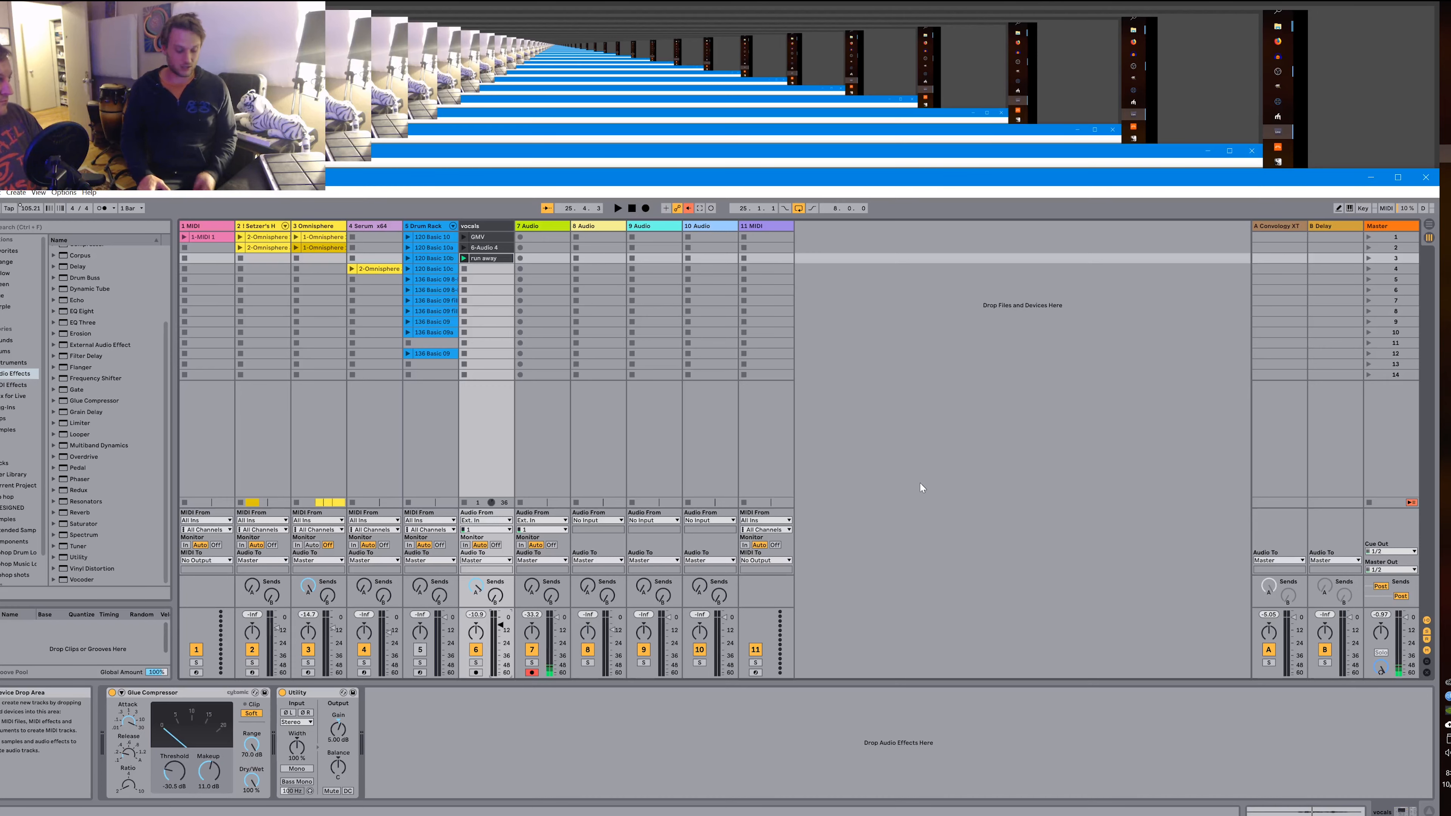
key(alt+Tab)
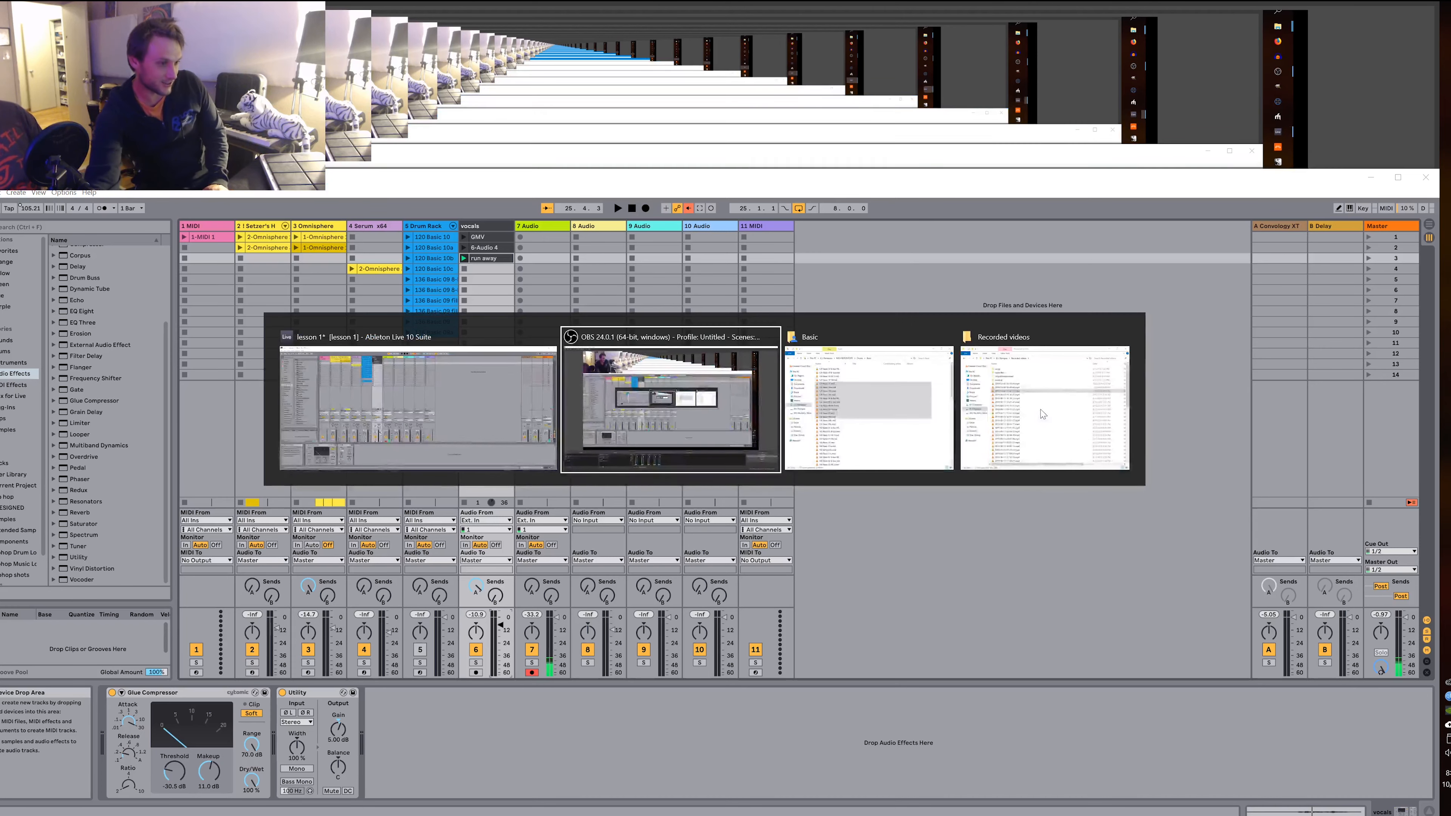